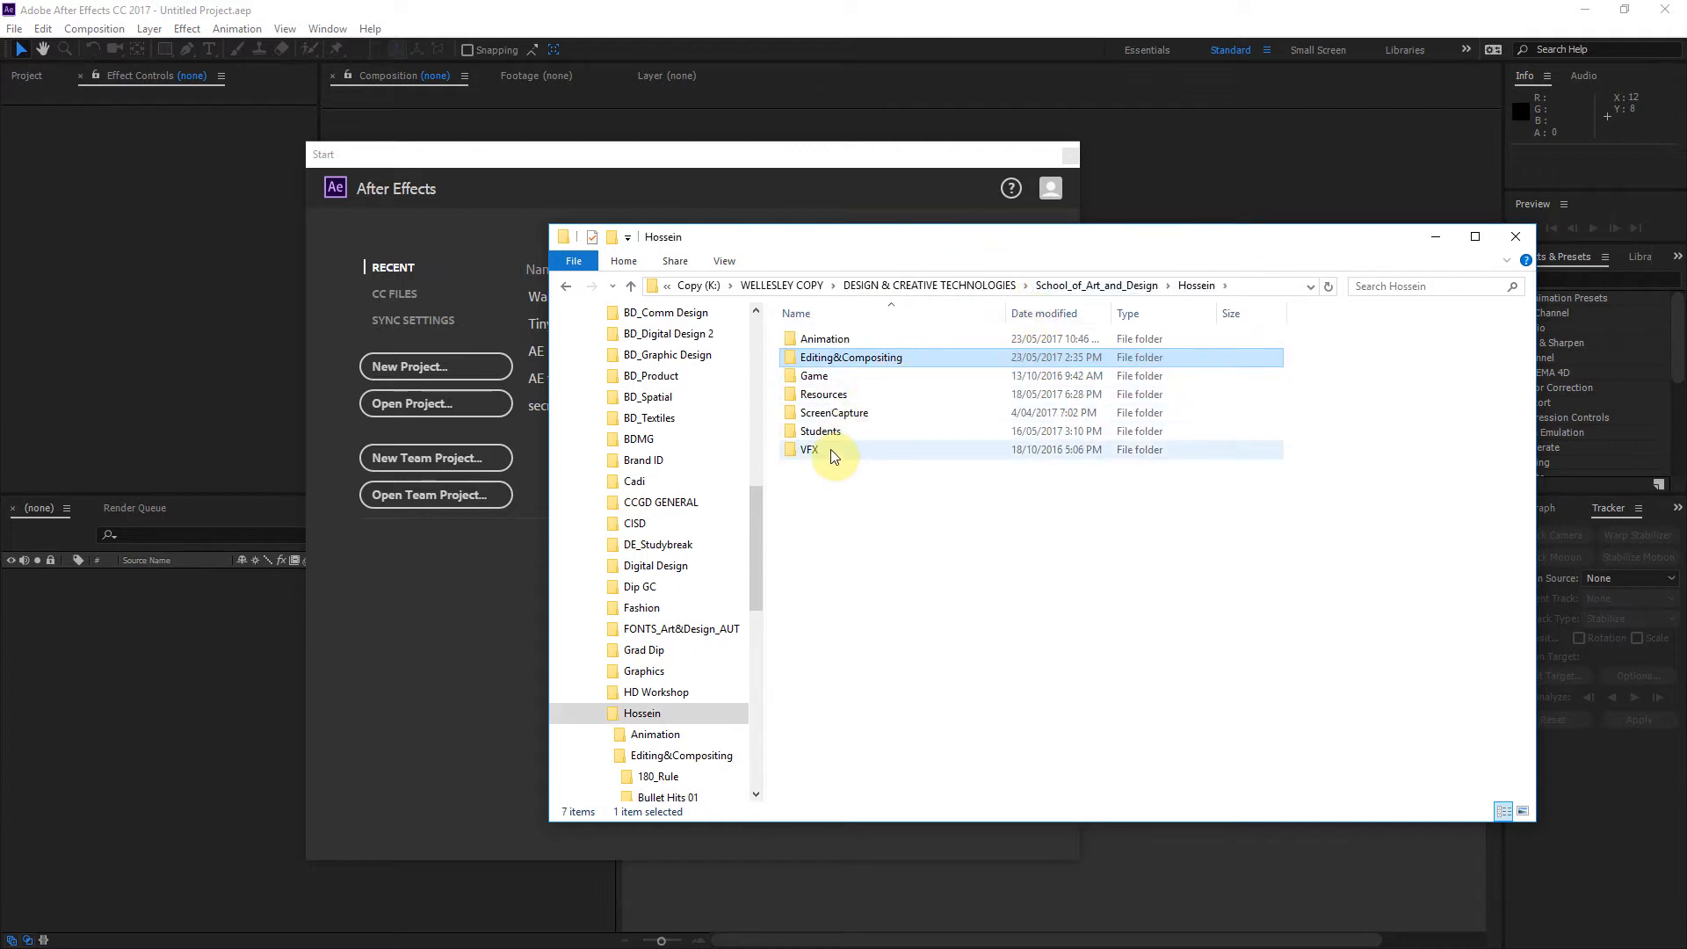
Step: Browse the stock footage library inside the VFX folder and open its Wall Hits folder
double_click(833, 451)
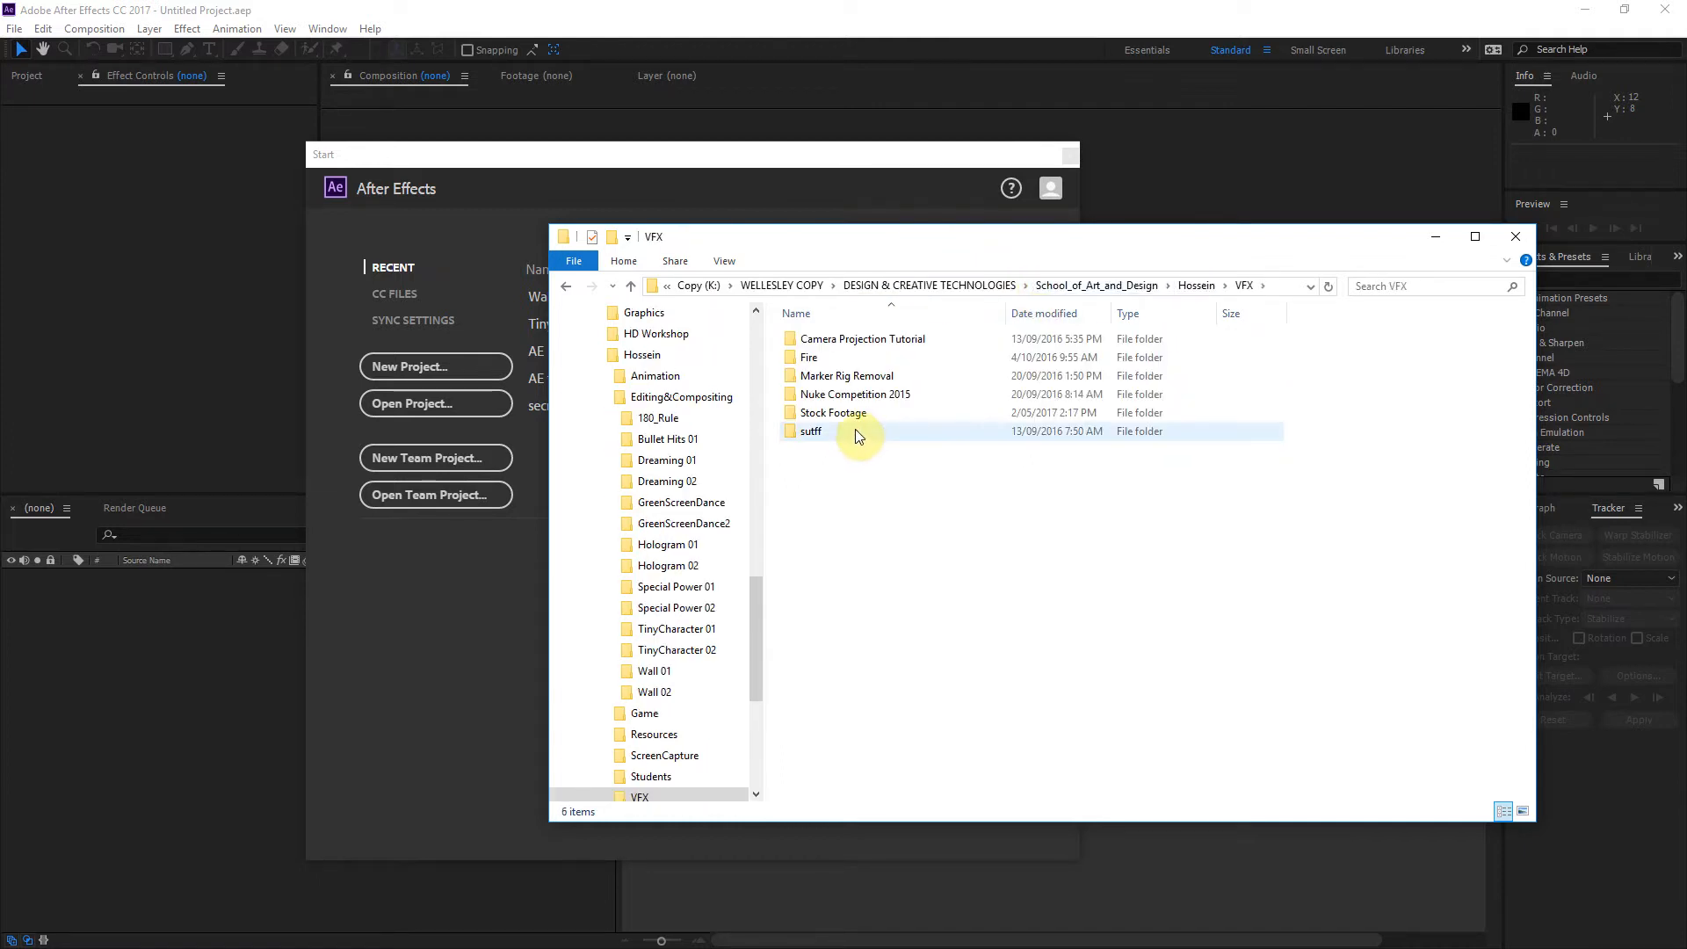
double_click(865, 413)
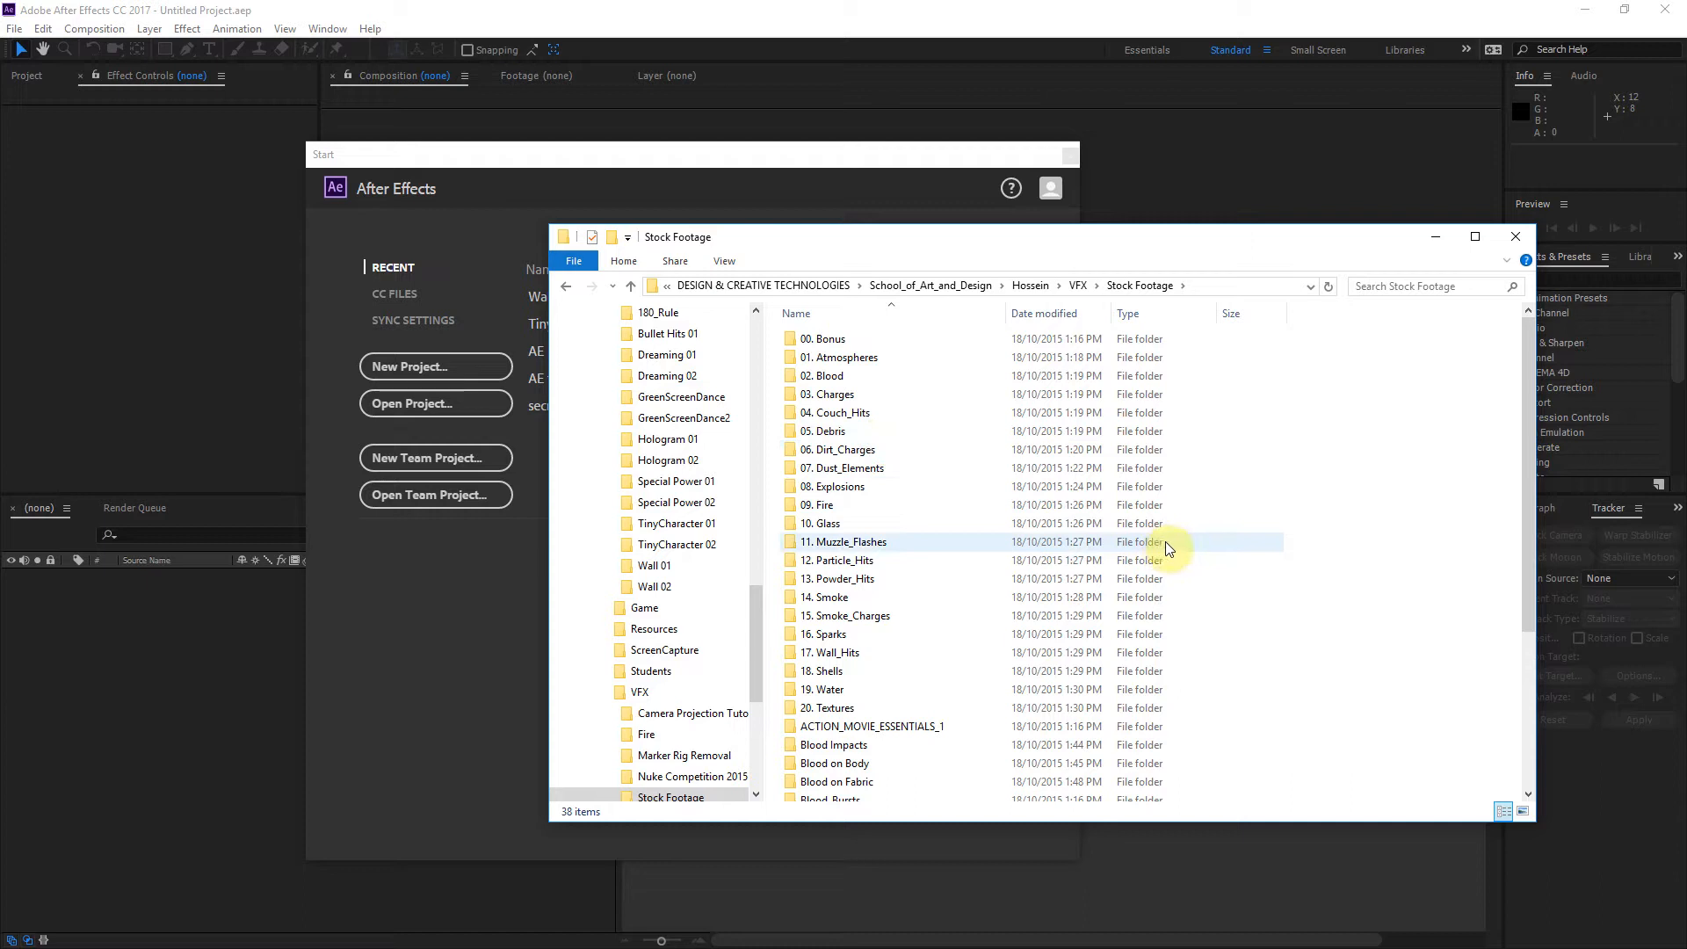
scroll(1167, 548, "down", 4)
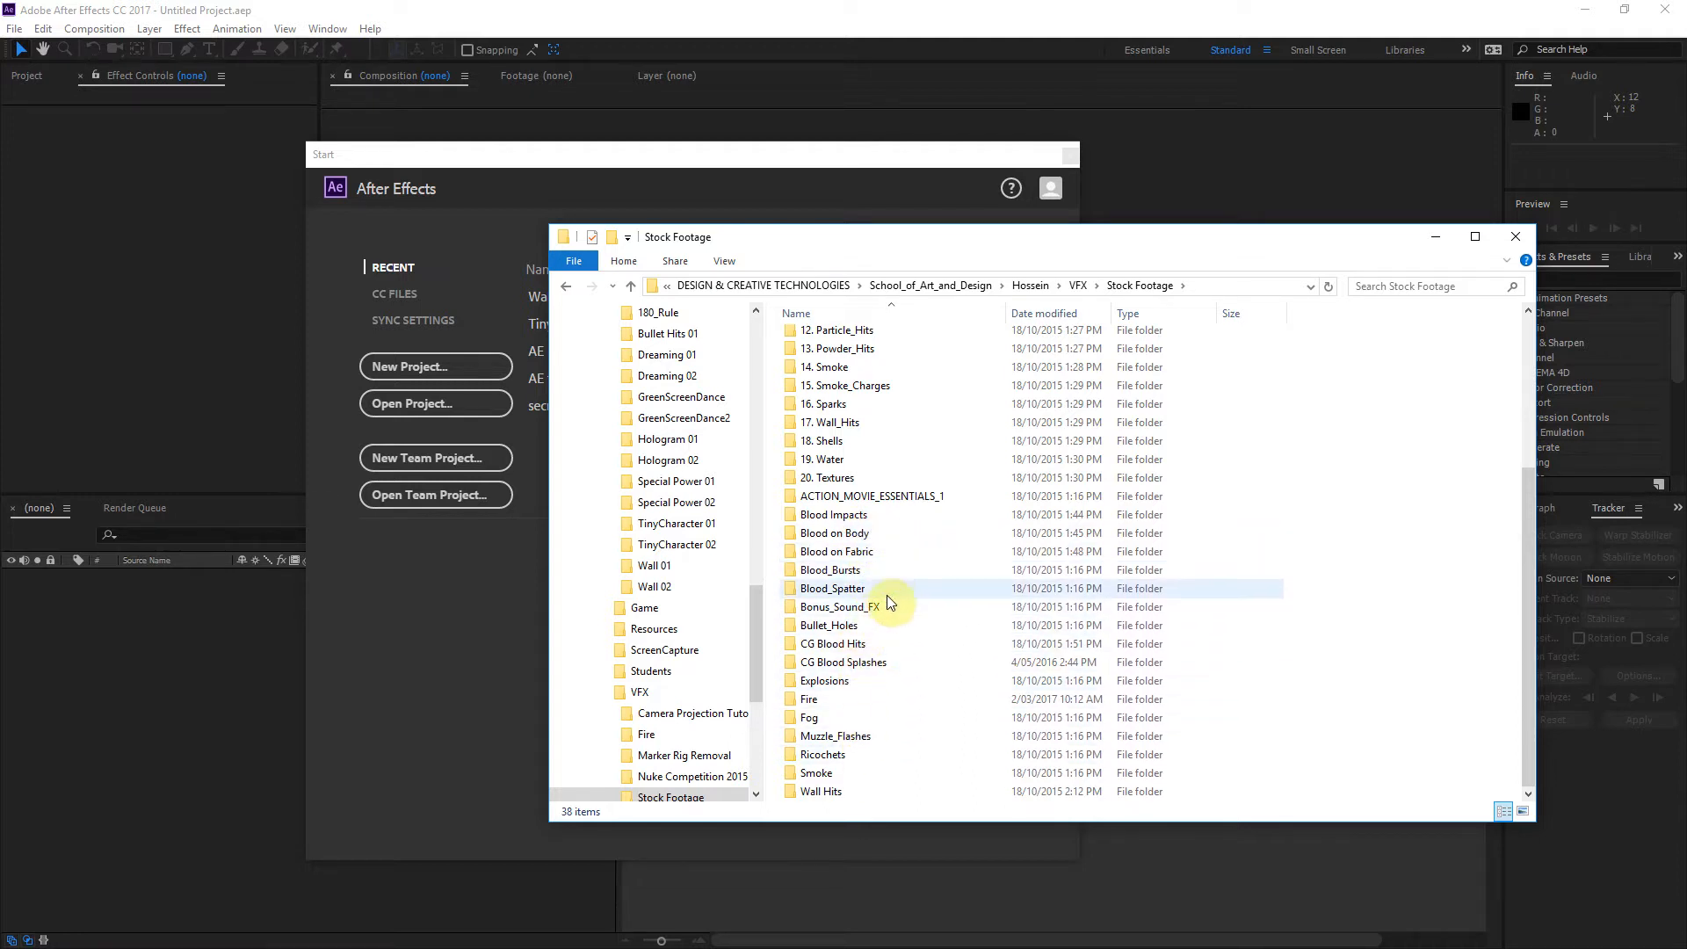
scroll(926, 571, "up", 4)
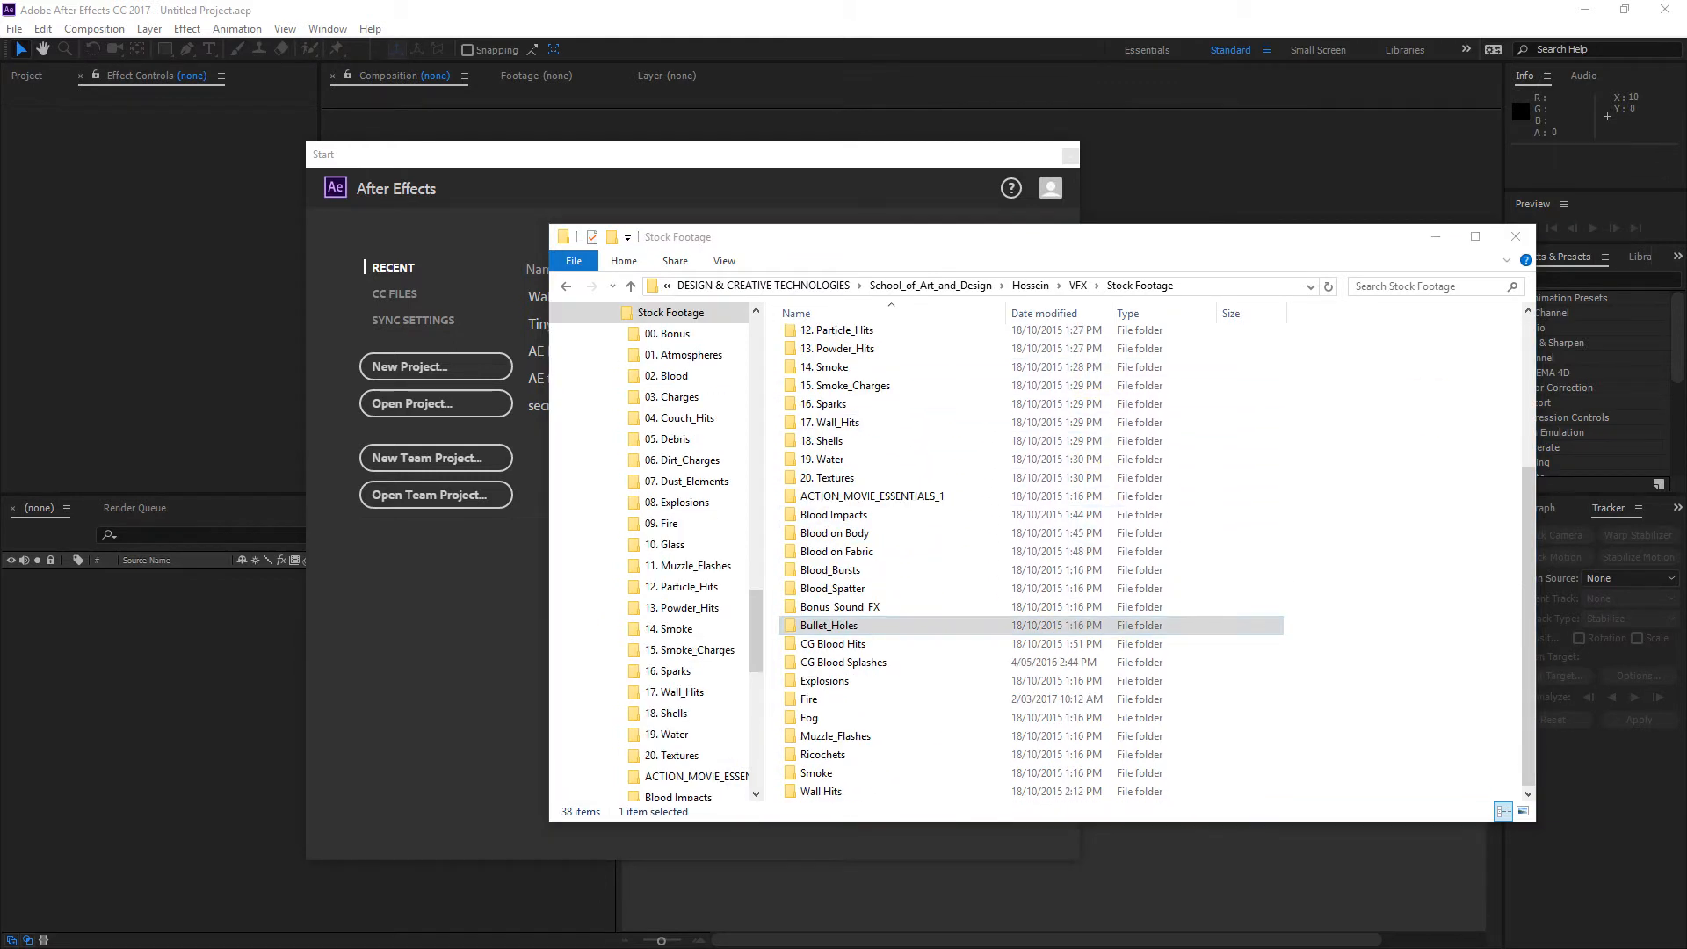
left_click(830, 794)
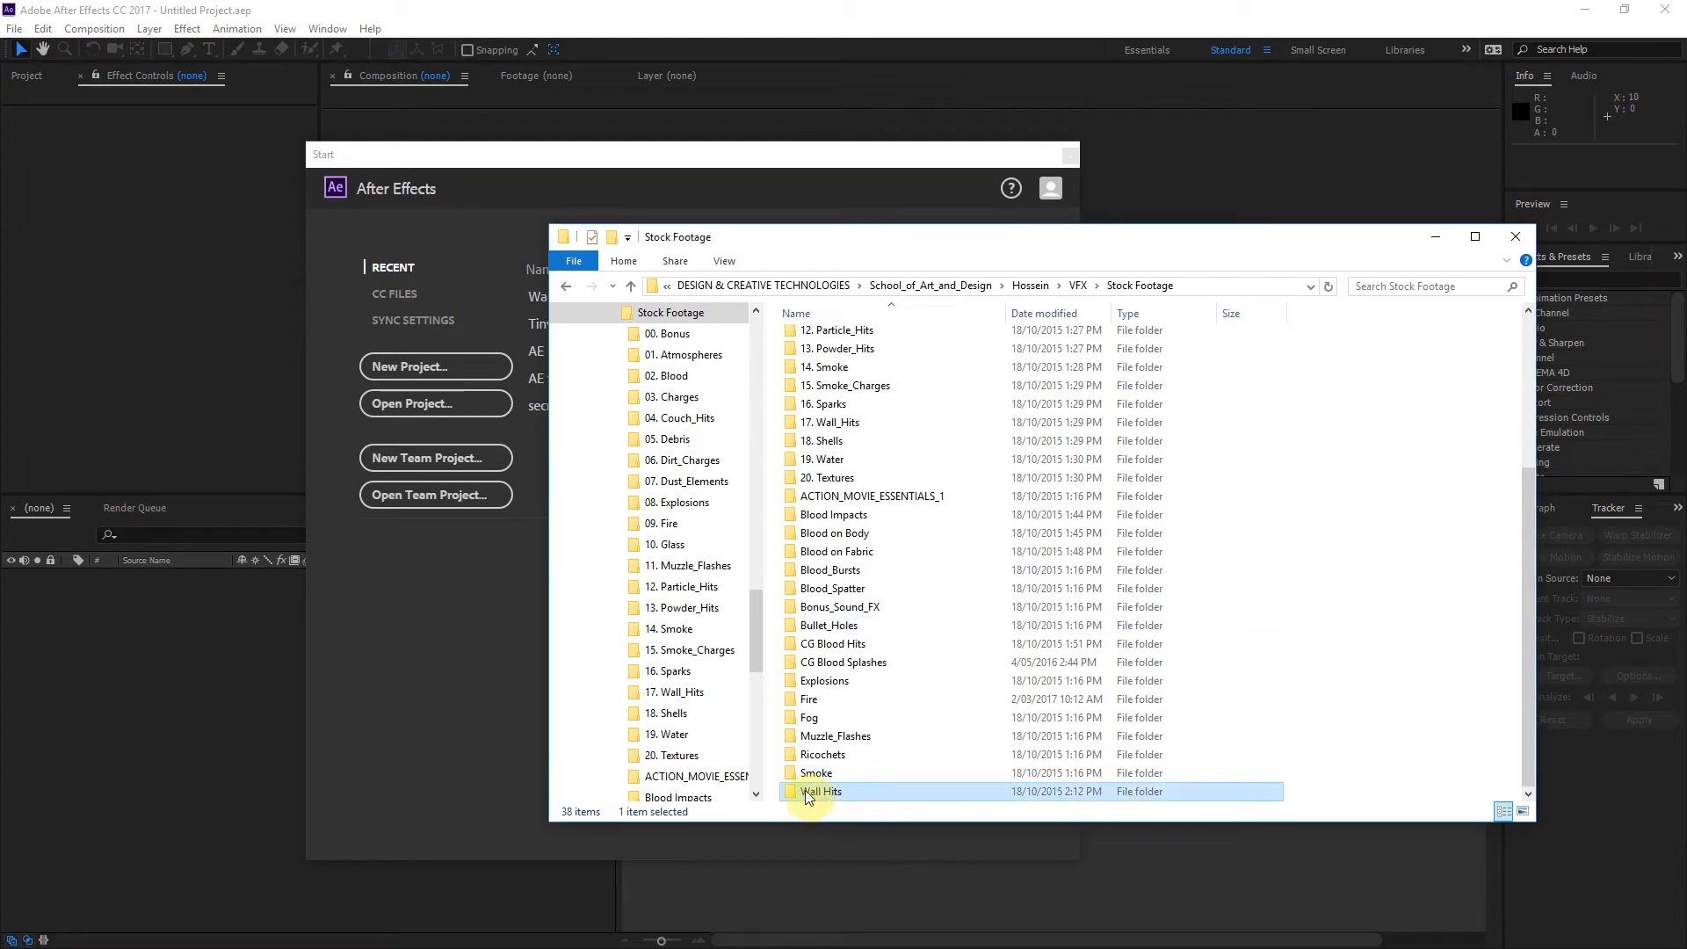
double_click(806, 793)
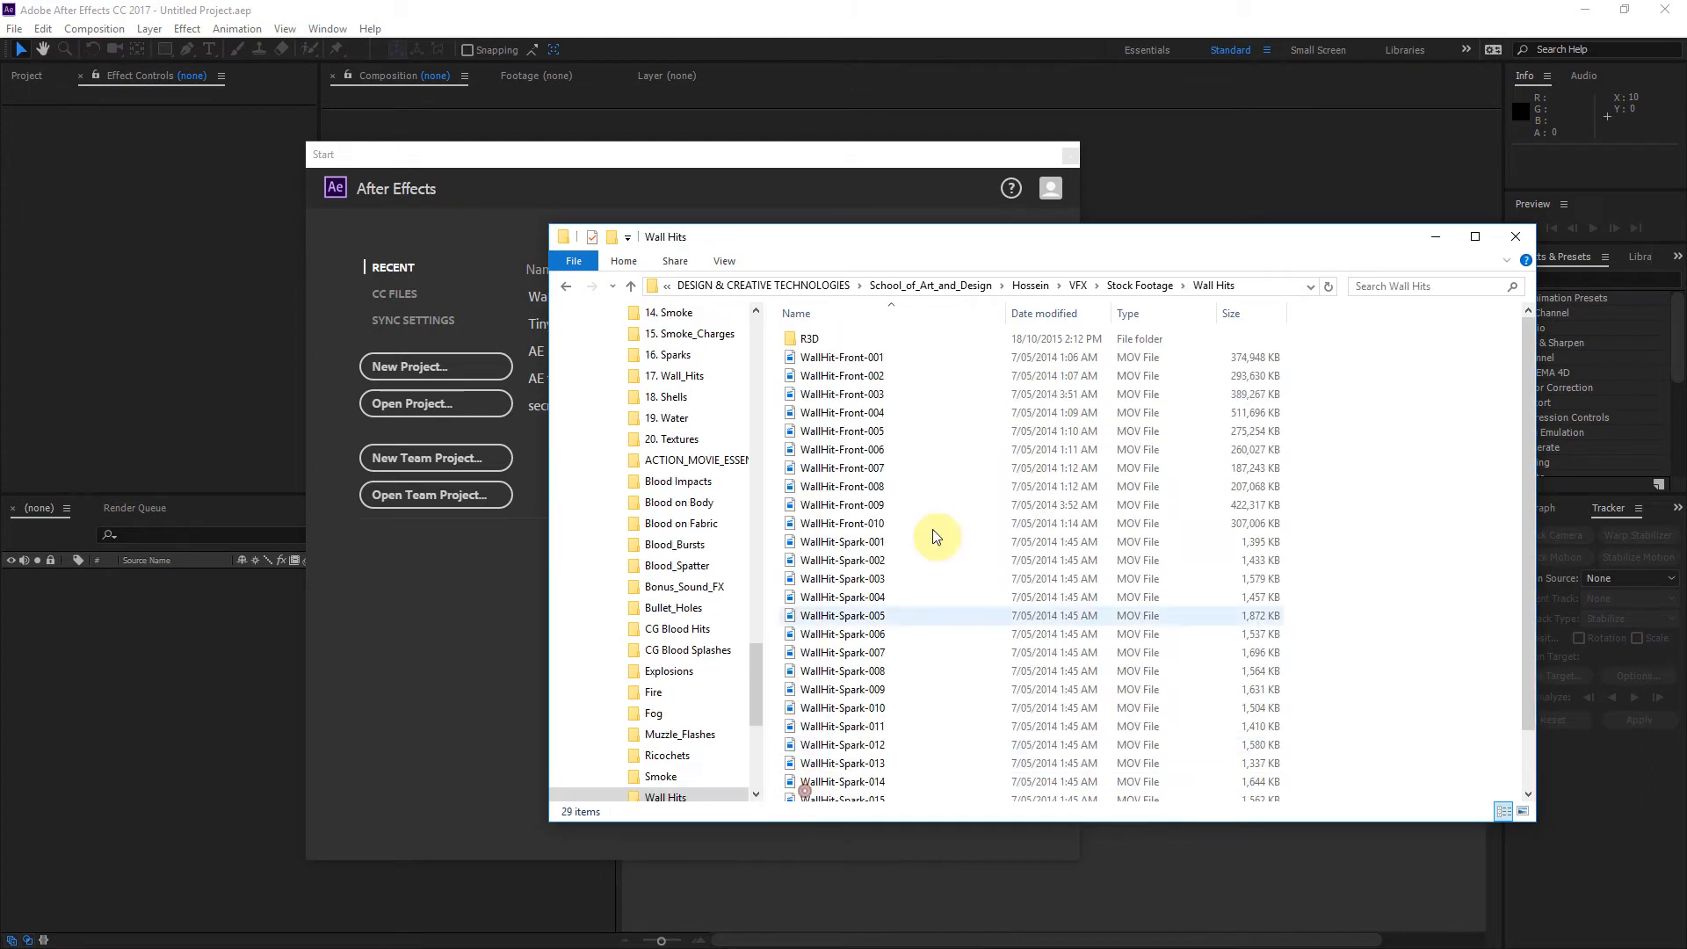
Step: Preview the WallHit-Front-008 clip in QuickTime Player, playing and scrubbing through it, and close the player
left_click(862, 487)
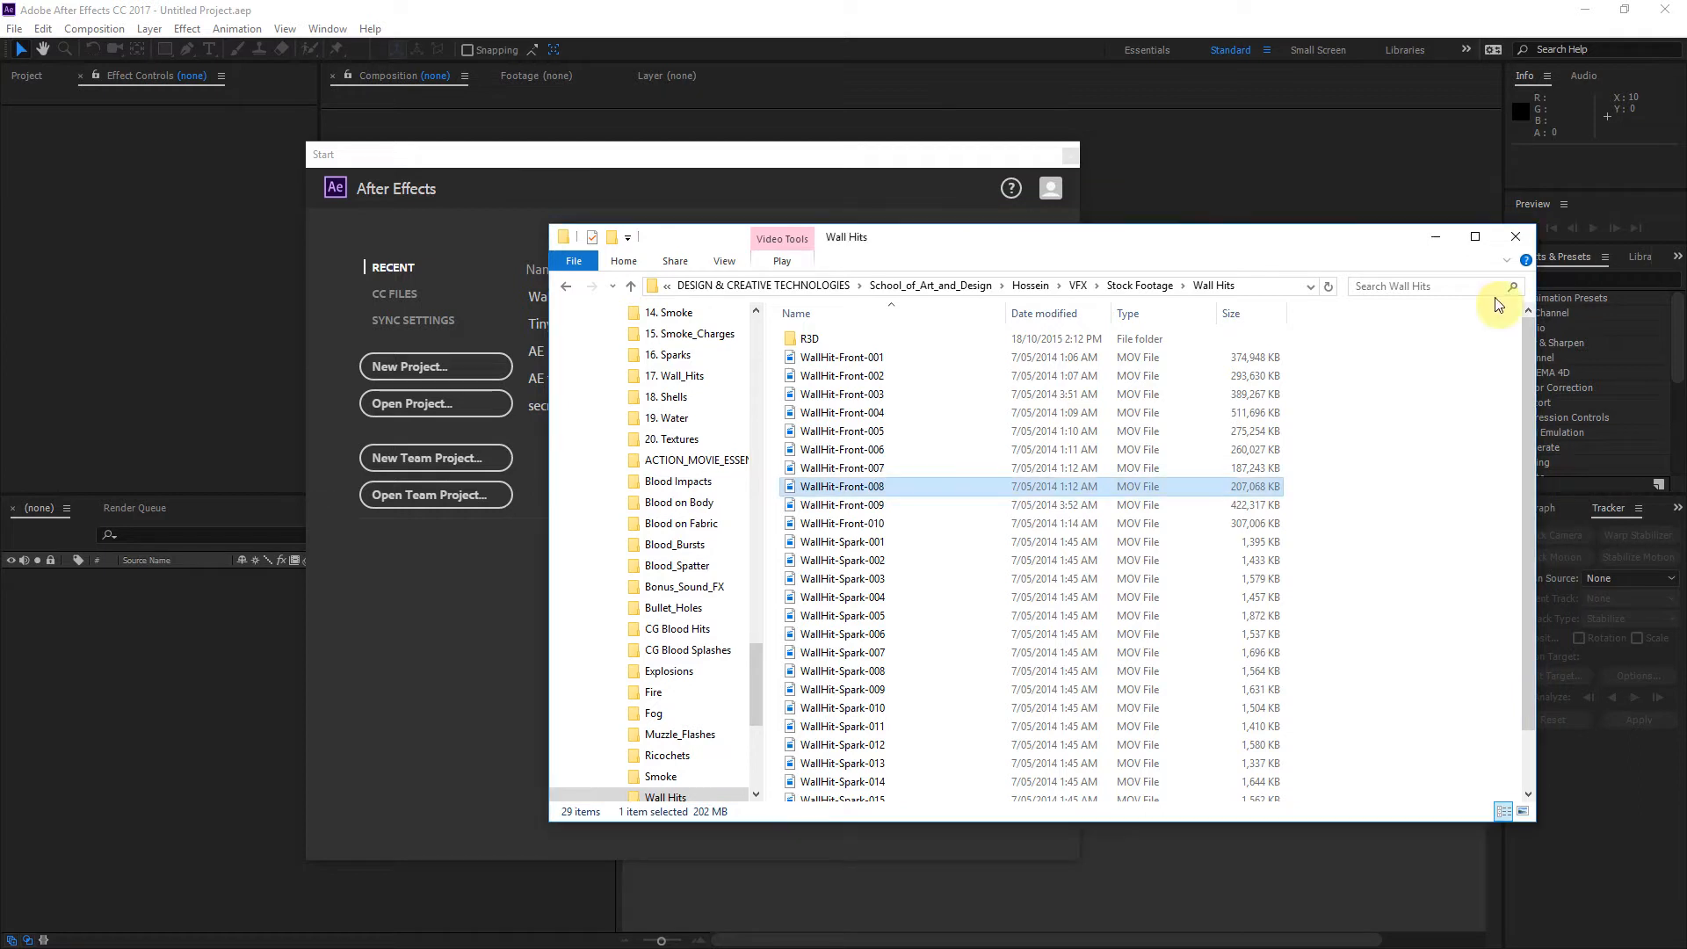
right_click(856, 488)
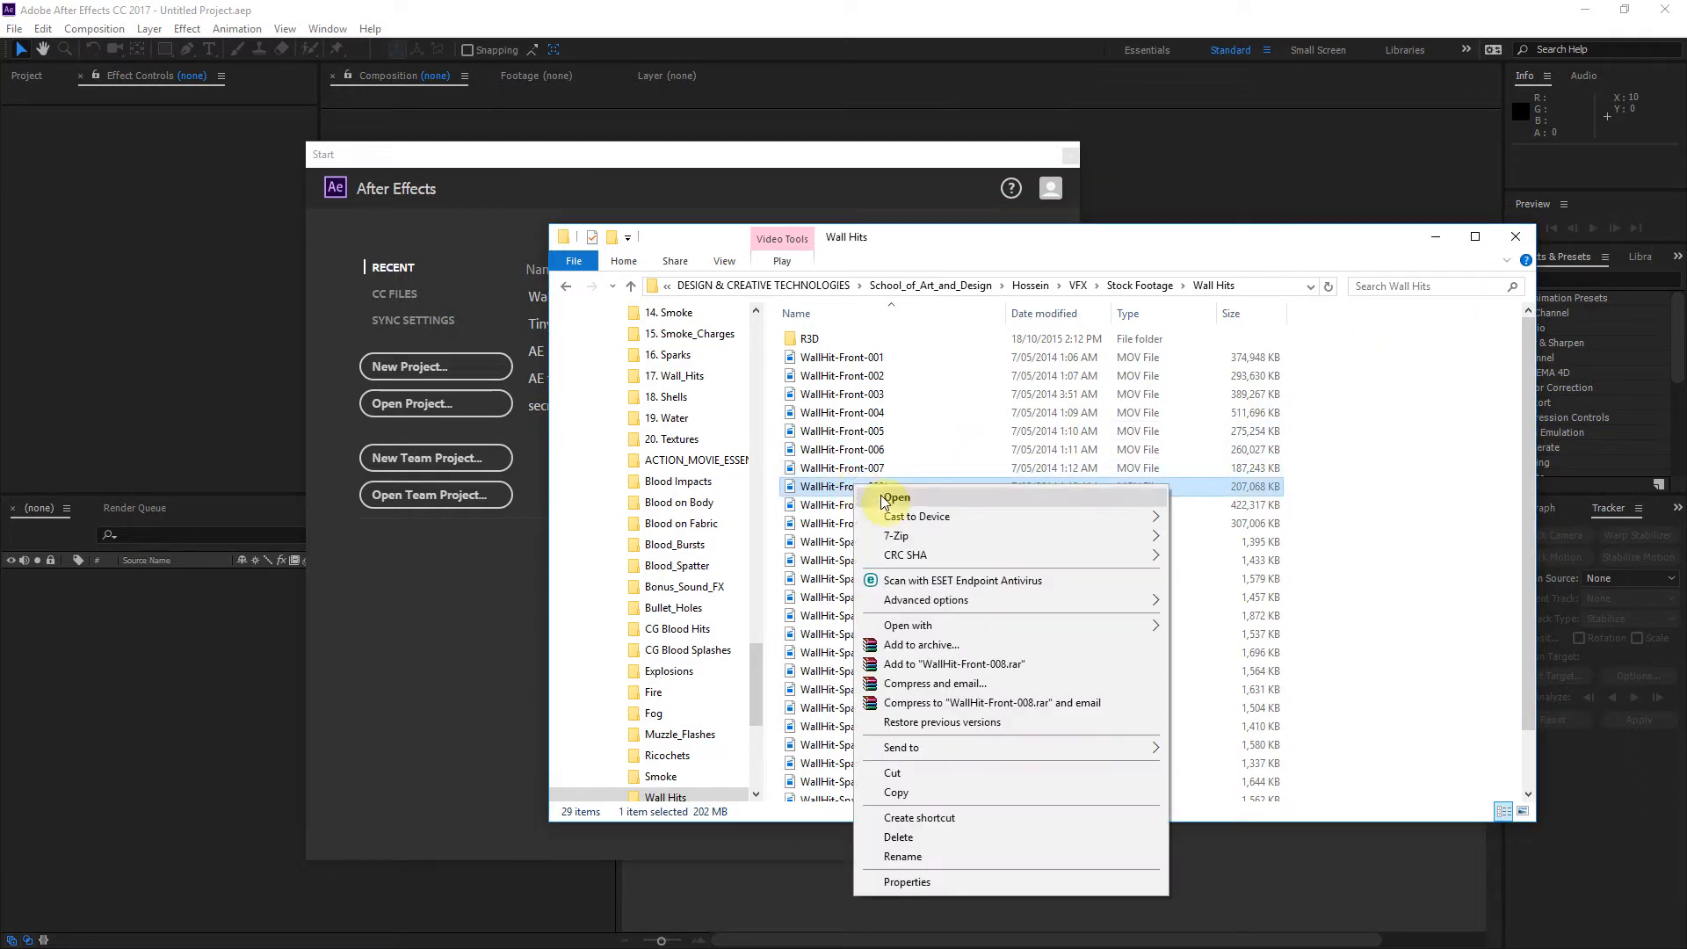
mouse_move(1162, 624)
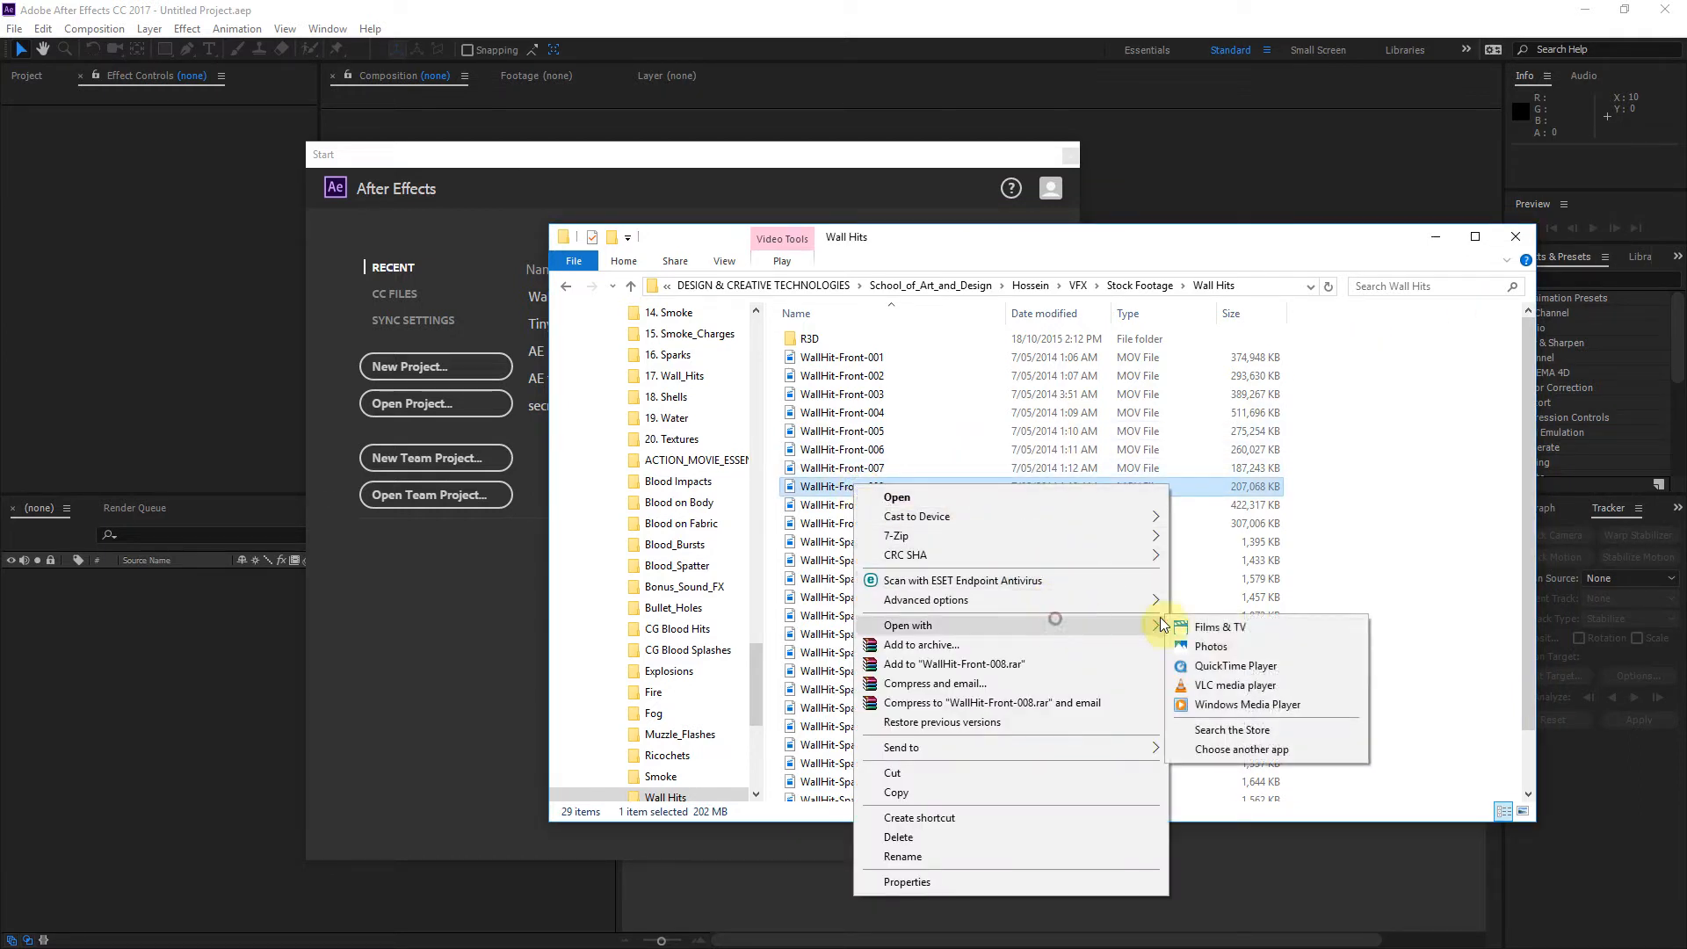
left_click(1235, 665)
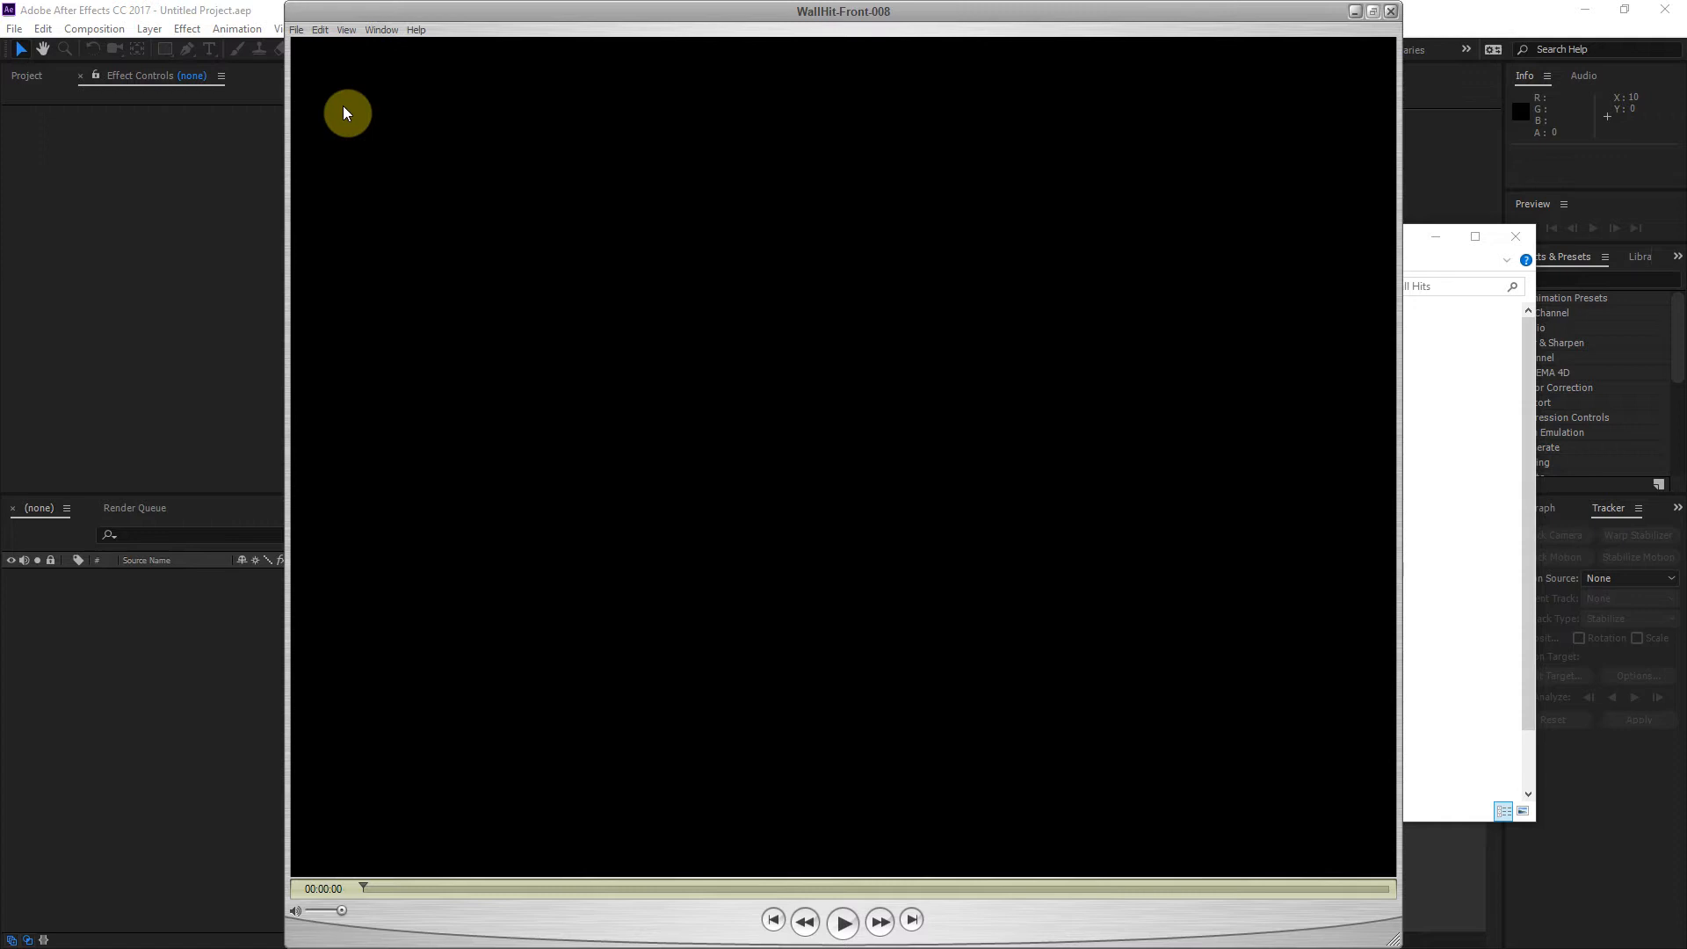
key("space")
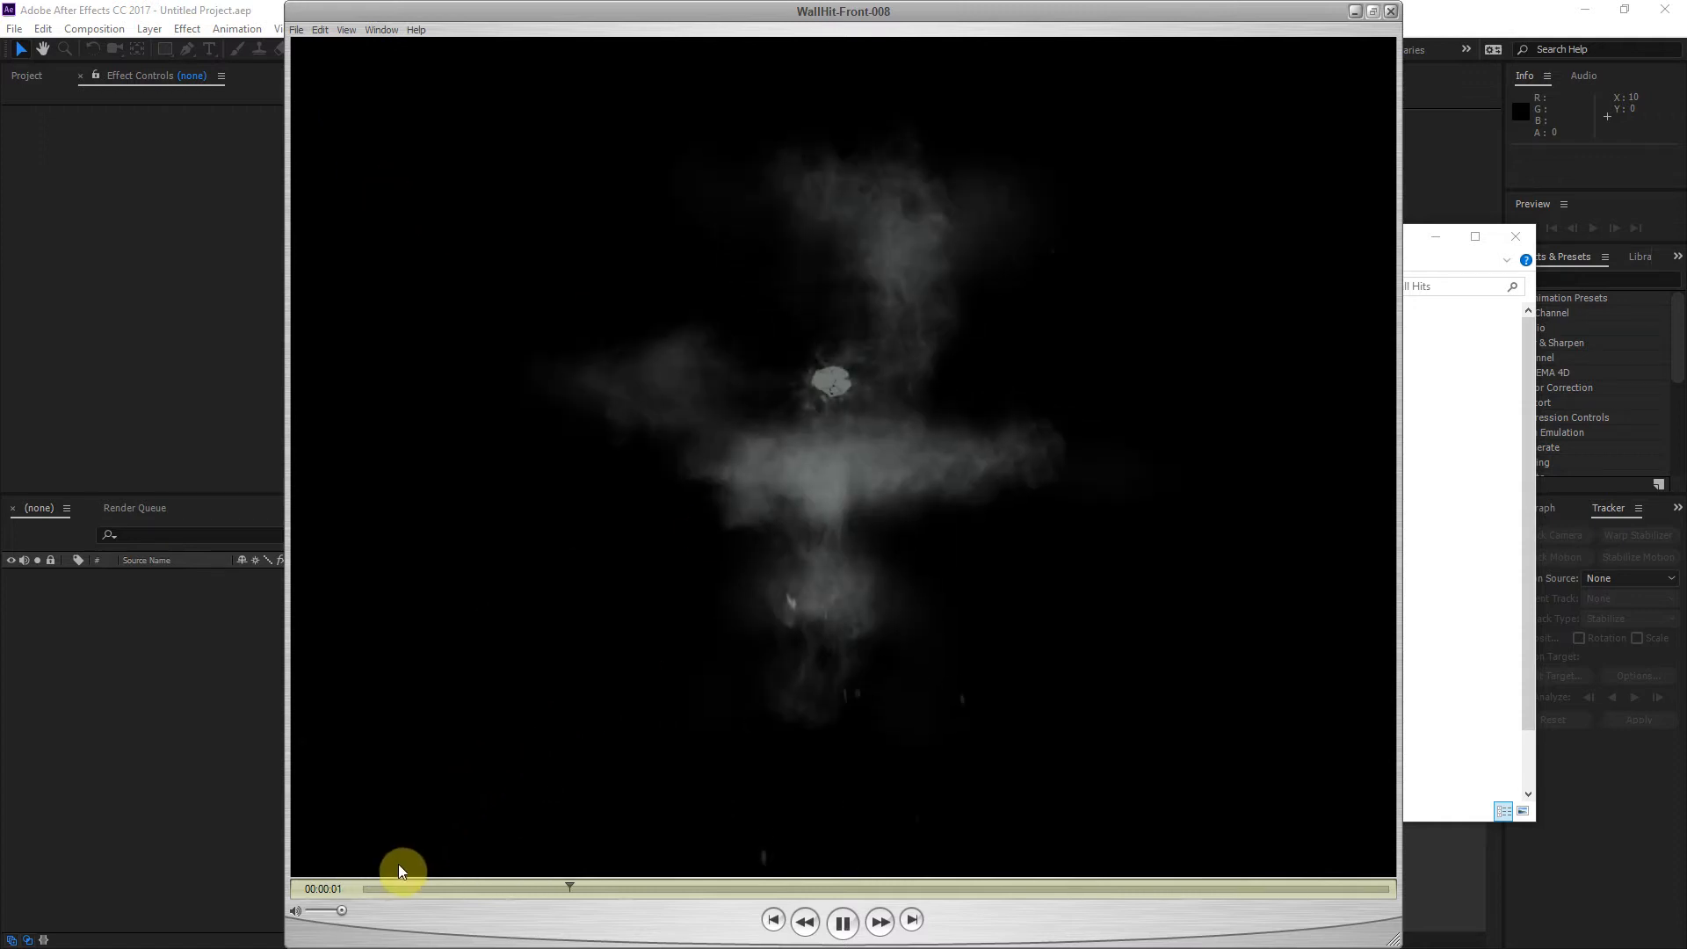
left_click_drag(405, 888, 732, 877)
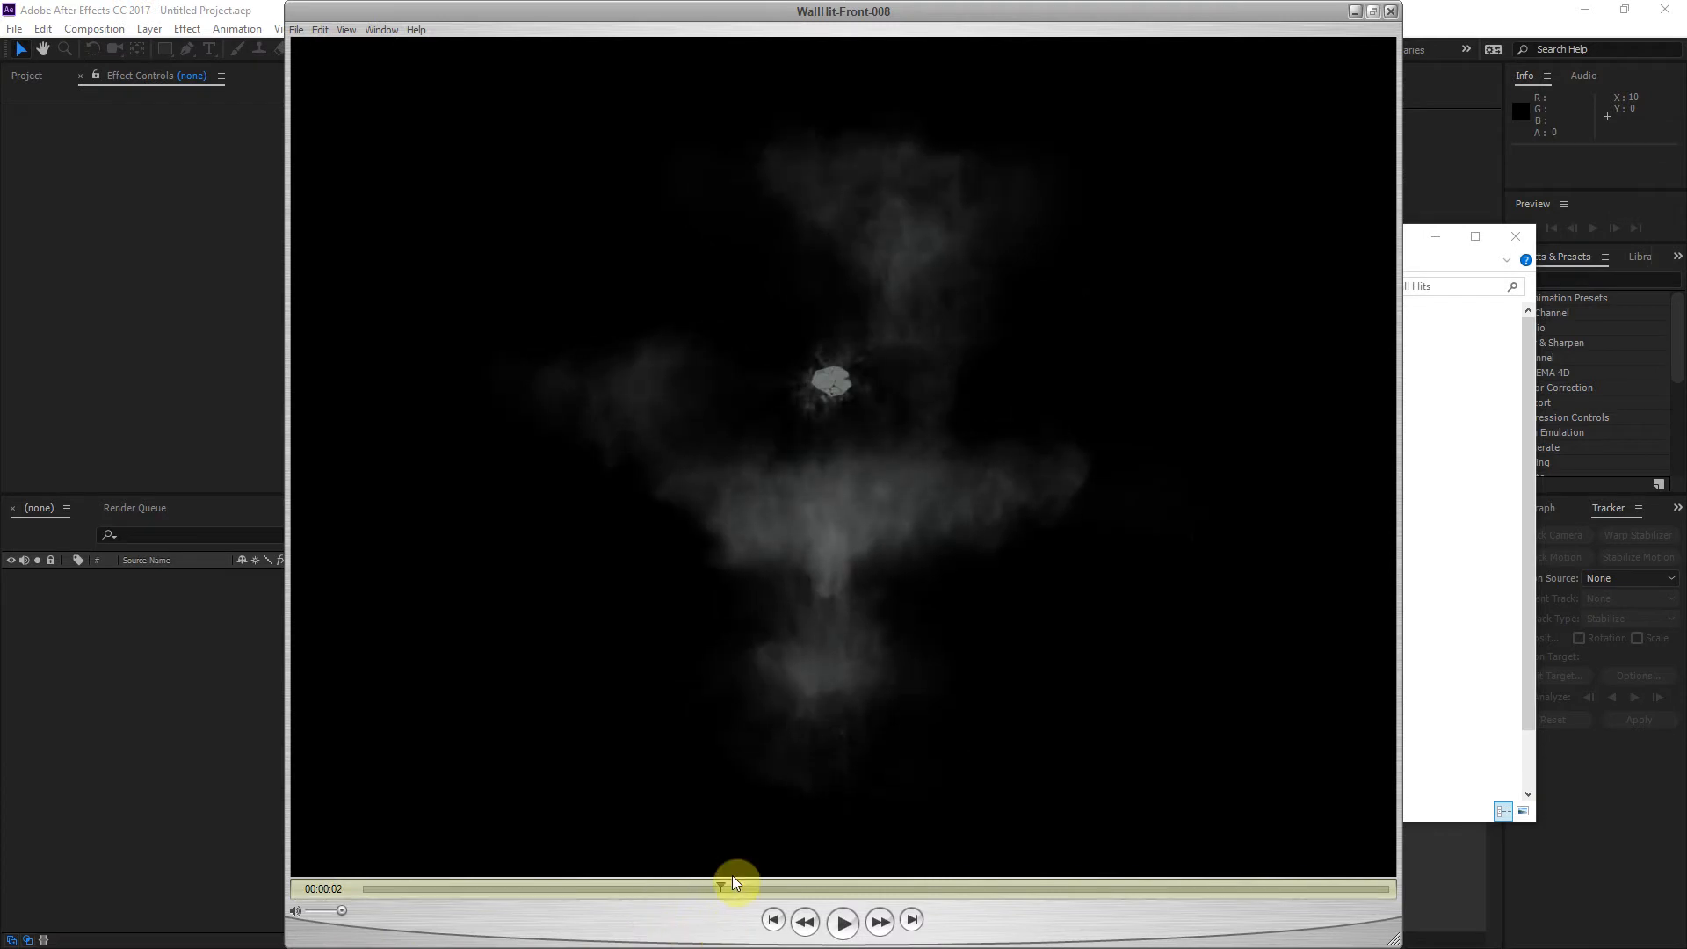
left_click(1390, 13)
Step: Switch to After Effects and create a new project
left_click(518, 166)
left_click(438, 362)
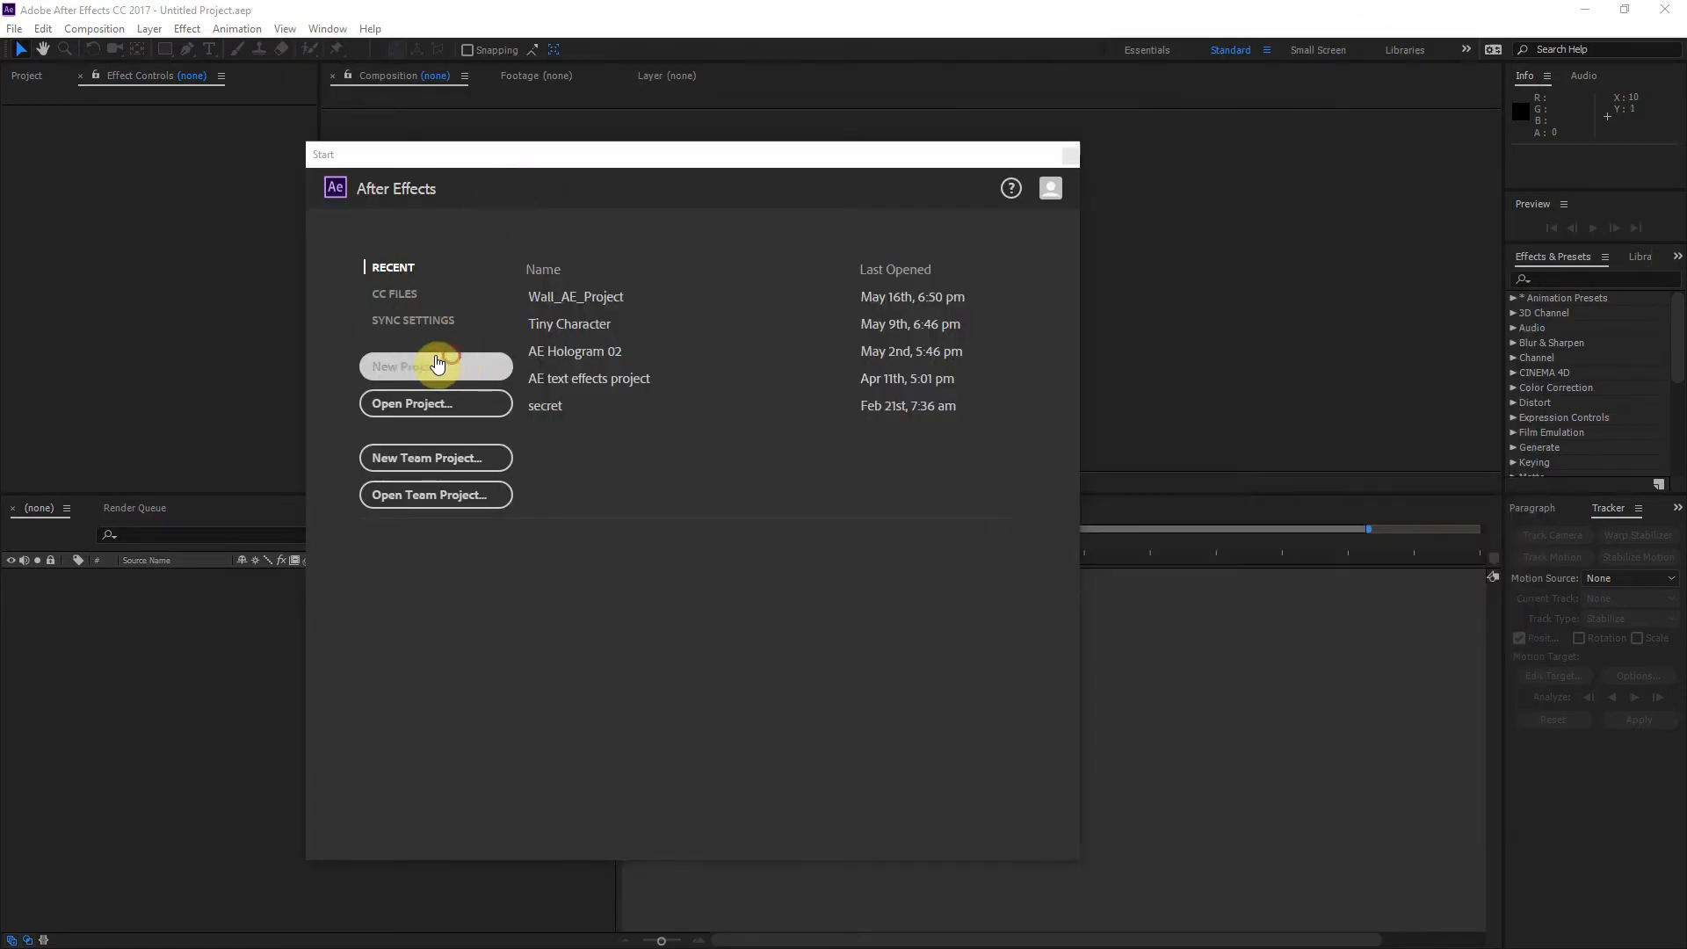
key("ctrl+n")
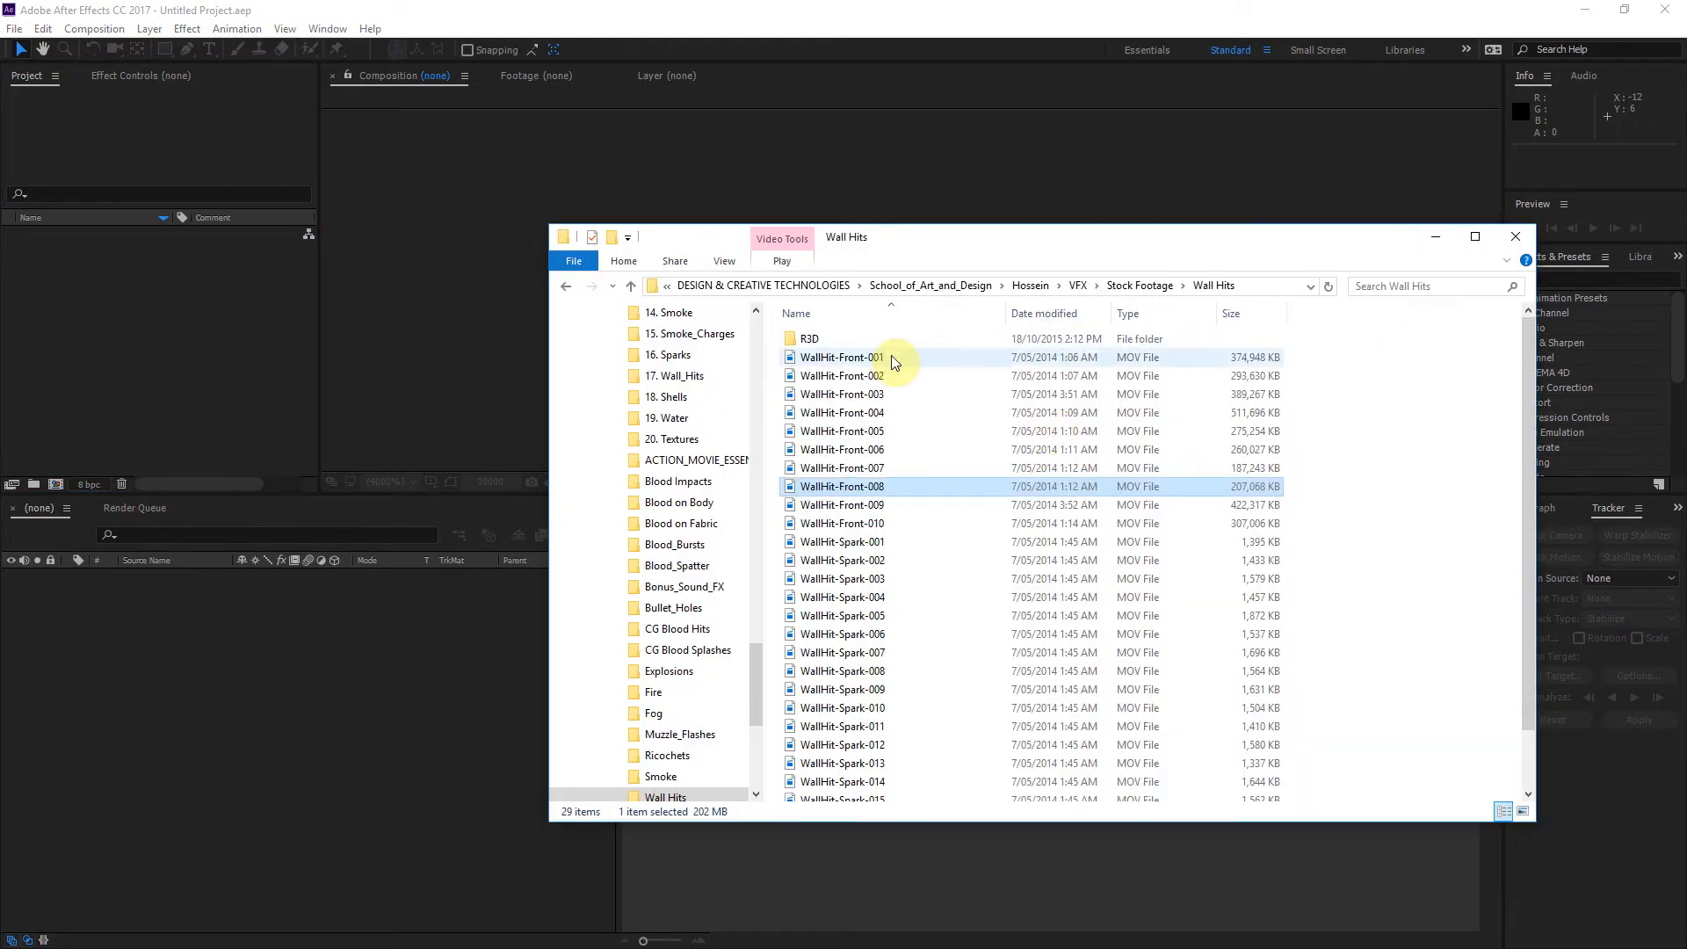
Step: Open a second File Explorer window and browse to the Bullet Hits 01 folder inside Editing&Compositing
left_click(1095, 234)
left_click_drag(1097, 239, 982, 235)
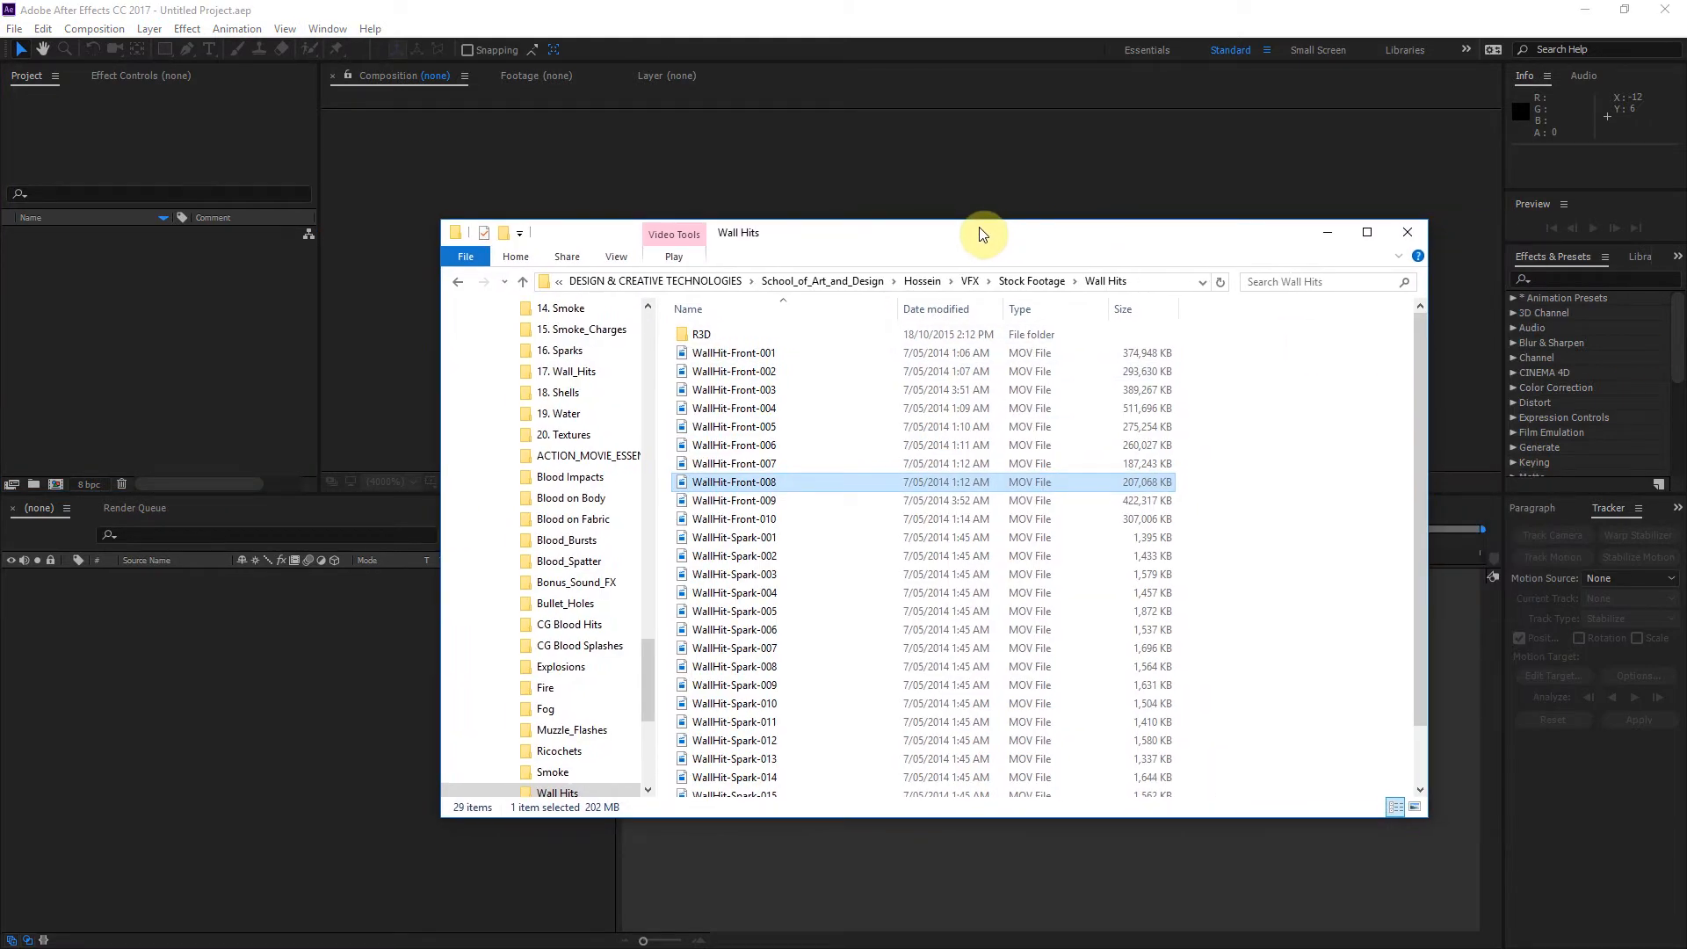
key("ctrl+n")
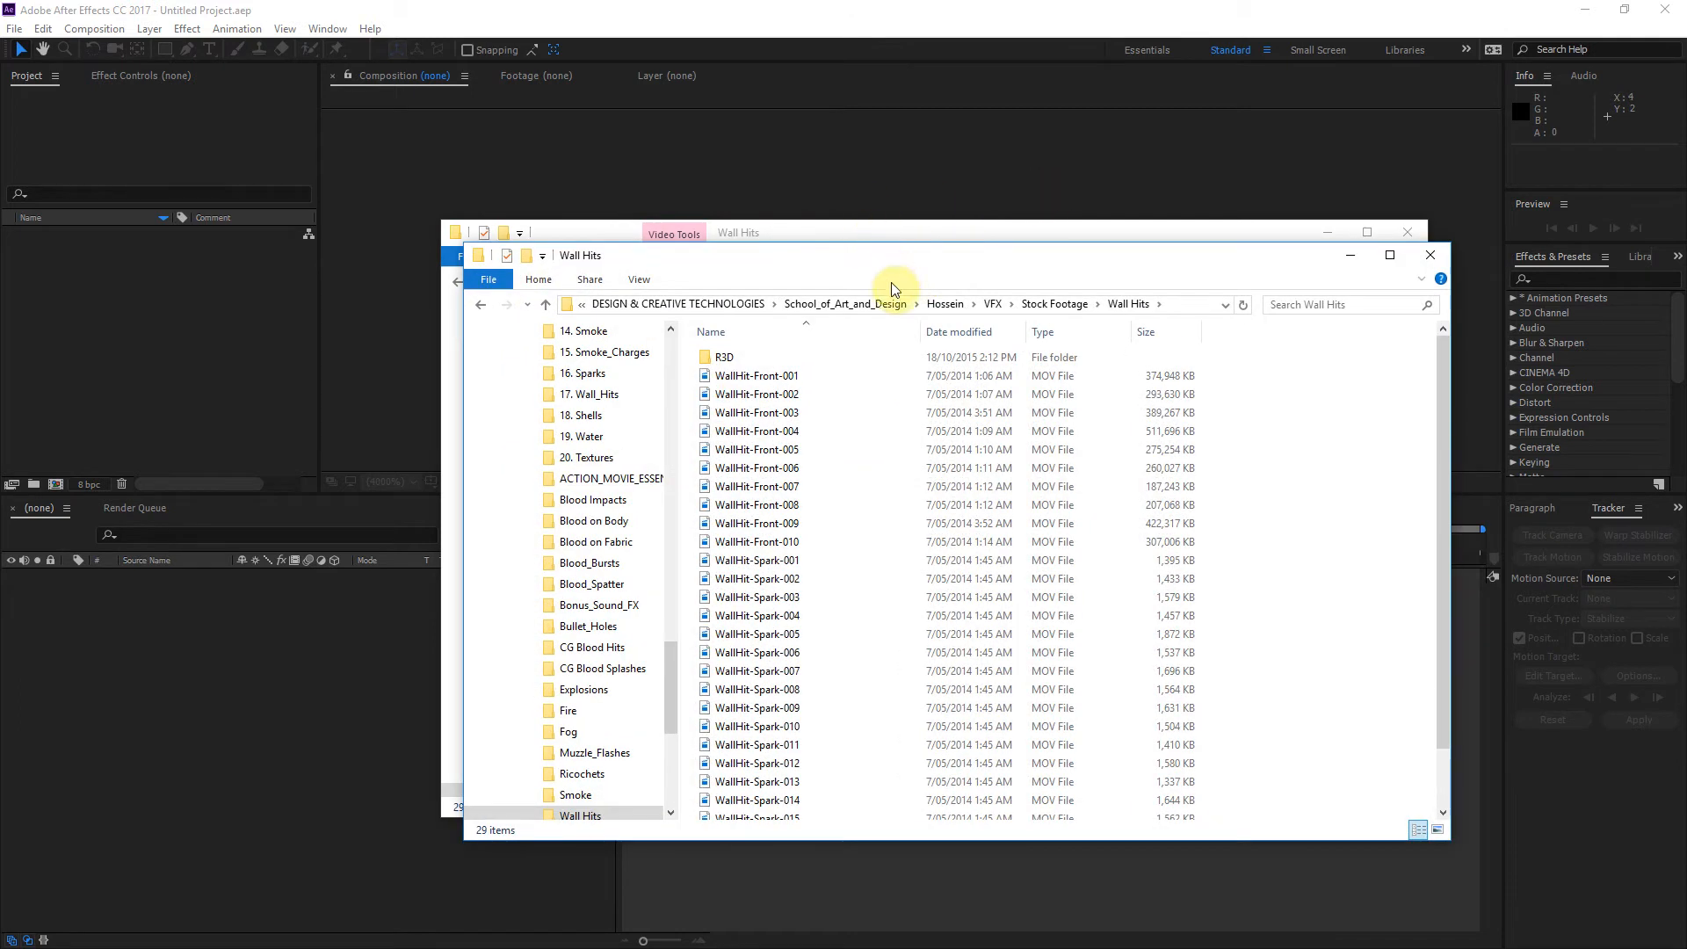
left_click(949, 303)
double_click(804, 378)
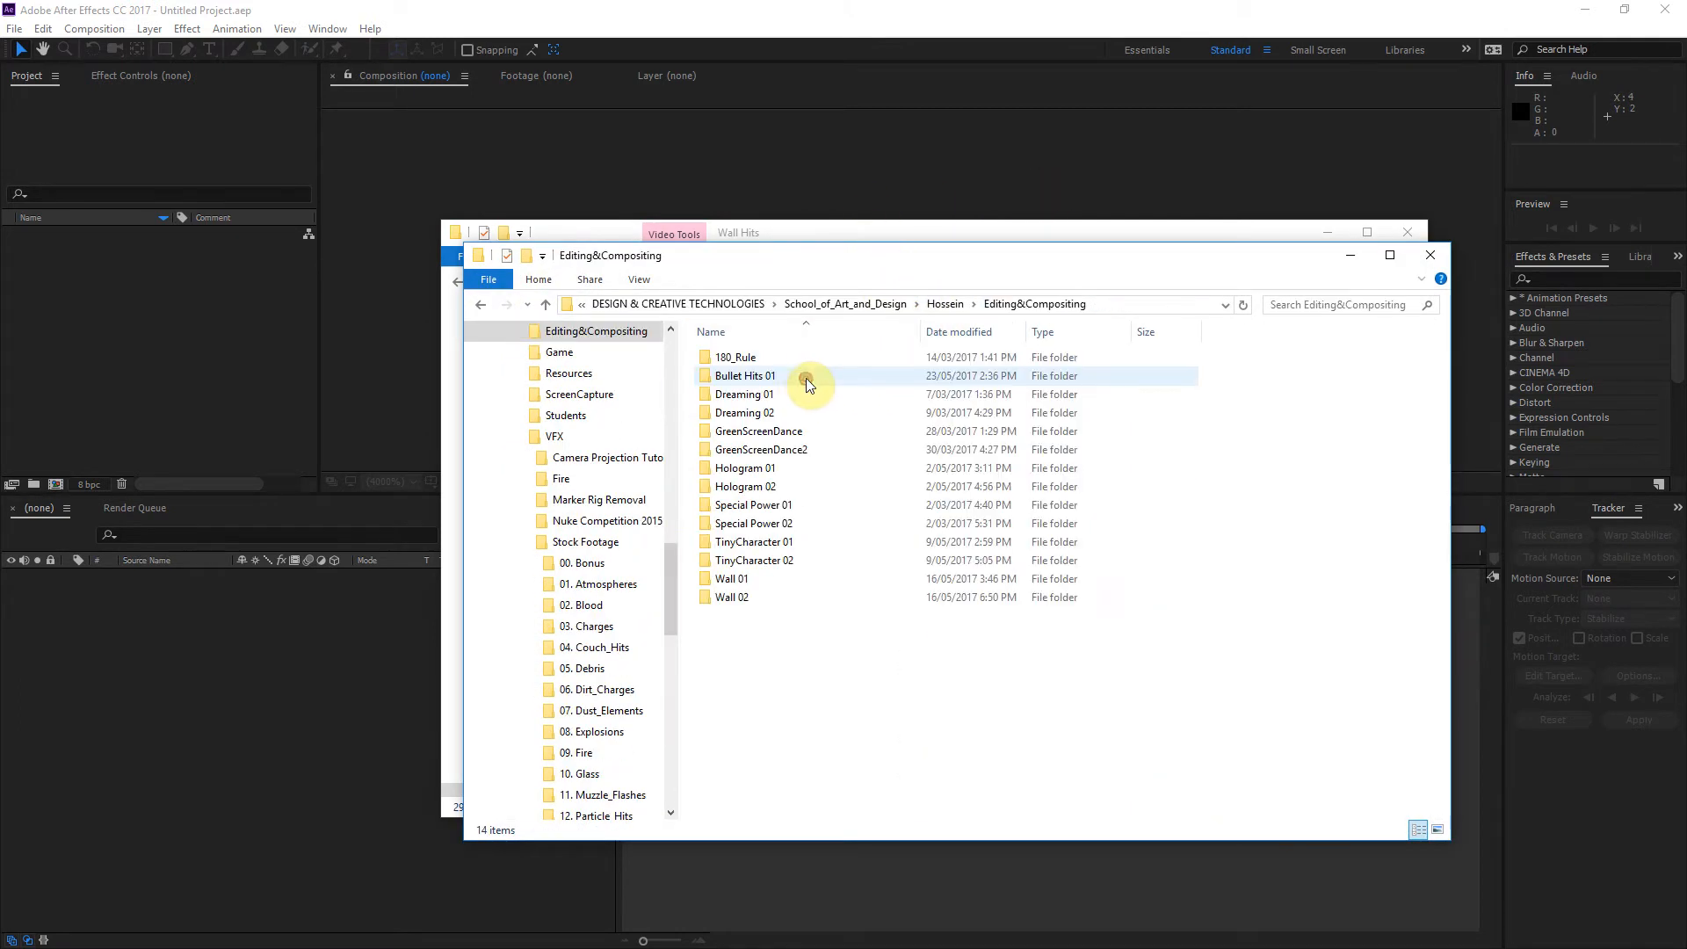
double_click(770, 376)
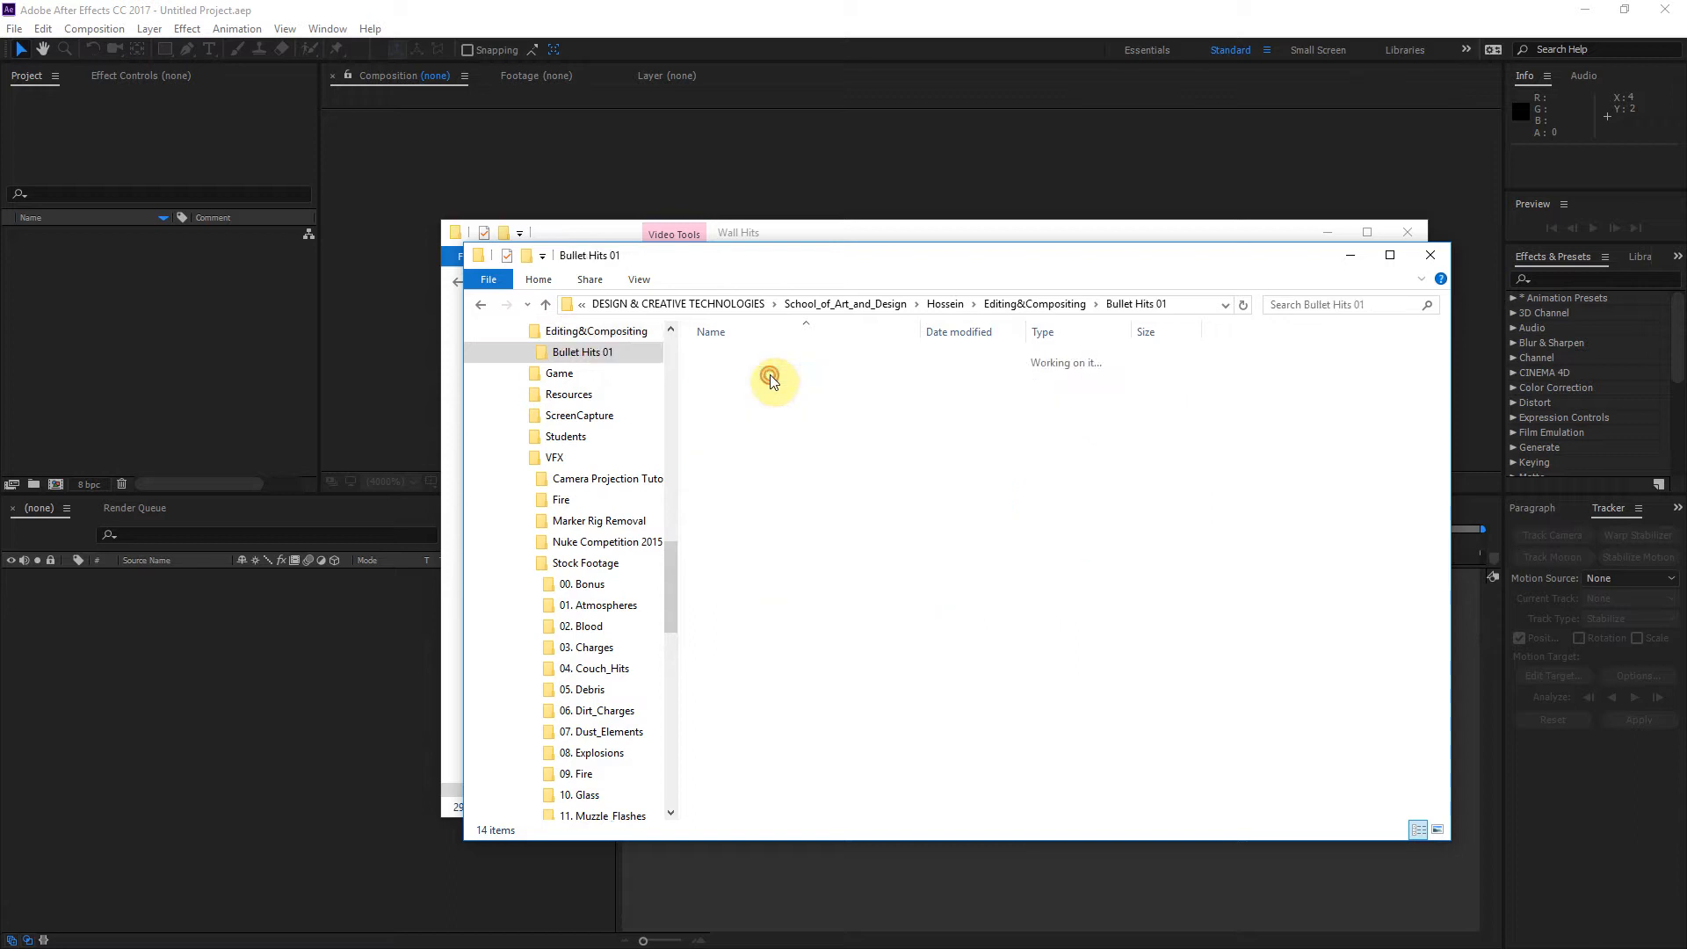
Step: Import the MVI_3982 and MVI_3983 clips from the Bullet Hits 01 folder into the After Effects project
left_click(753, 360)
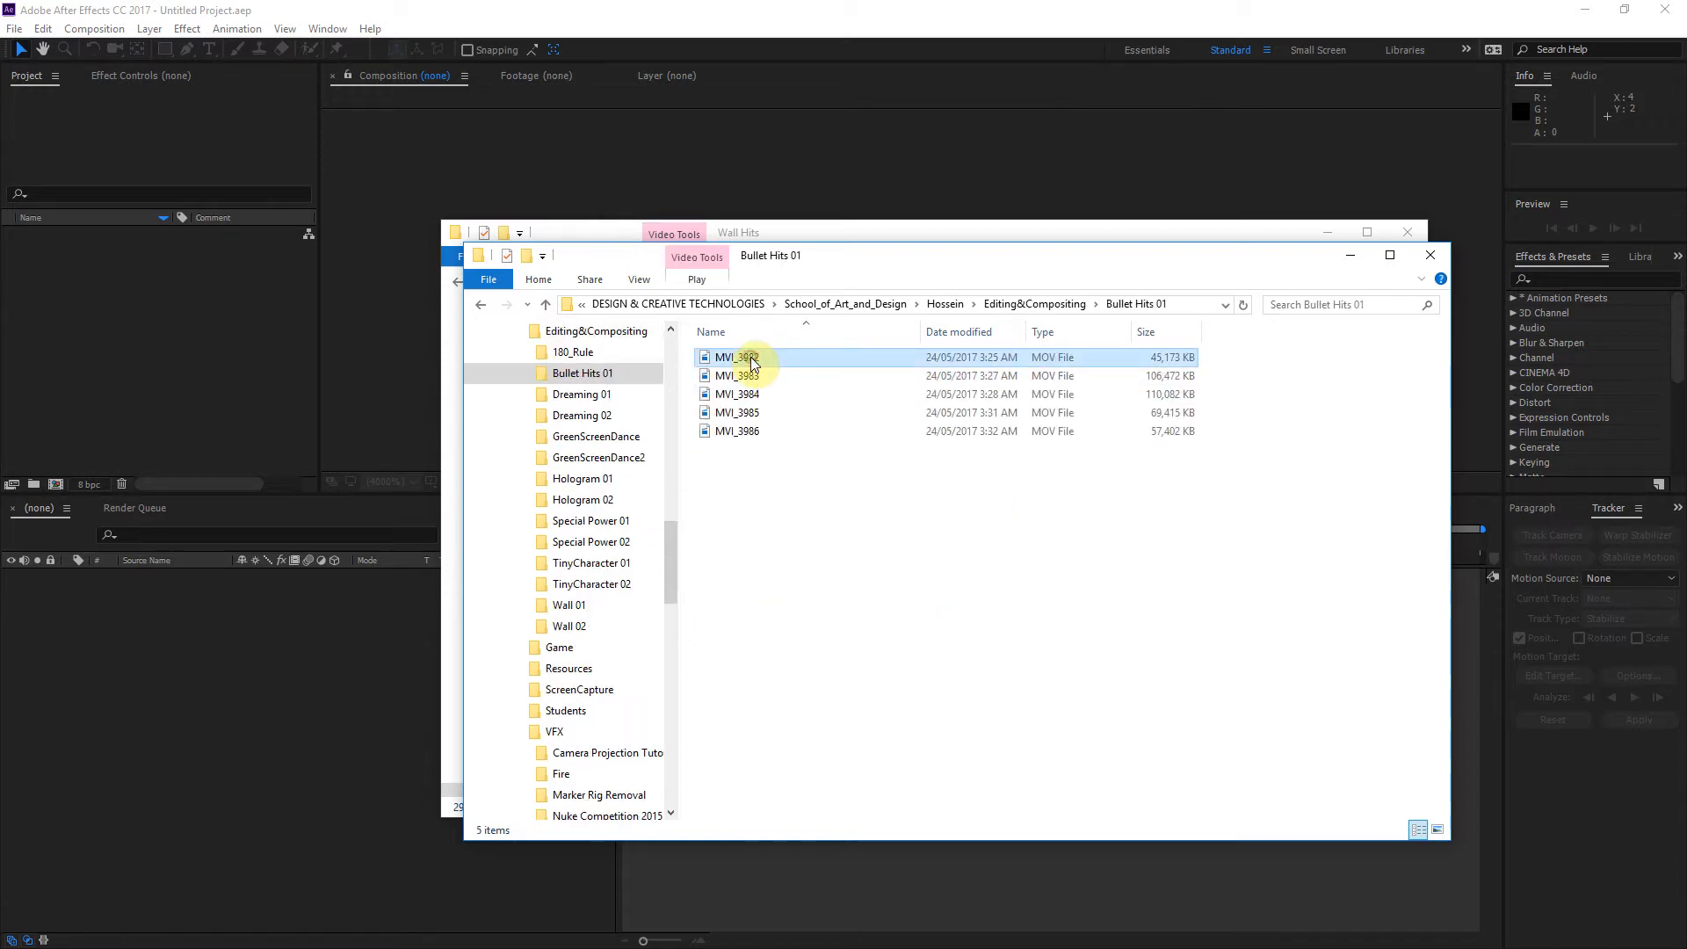
left_click(749, 376, "shift")
left_click_drag(734, 373, 171, 371)
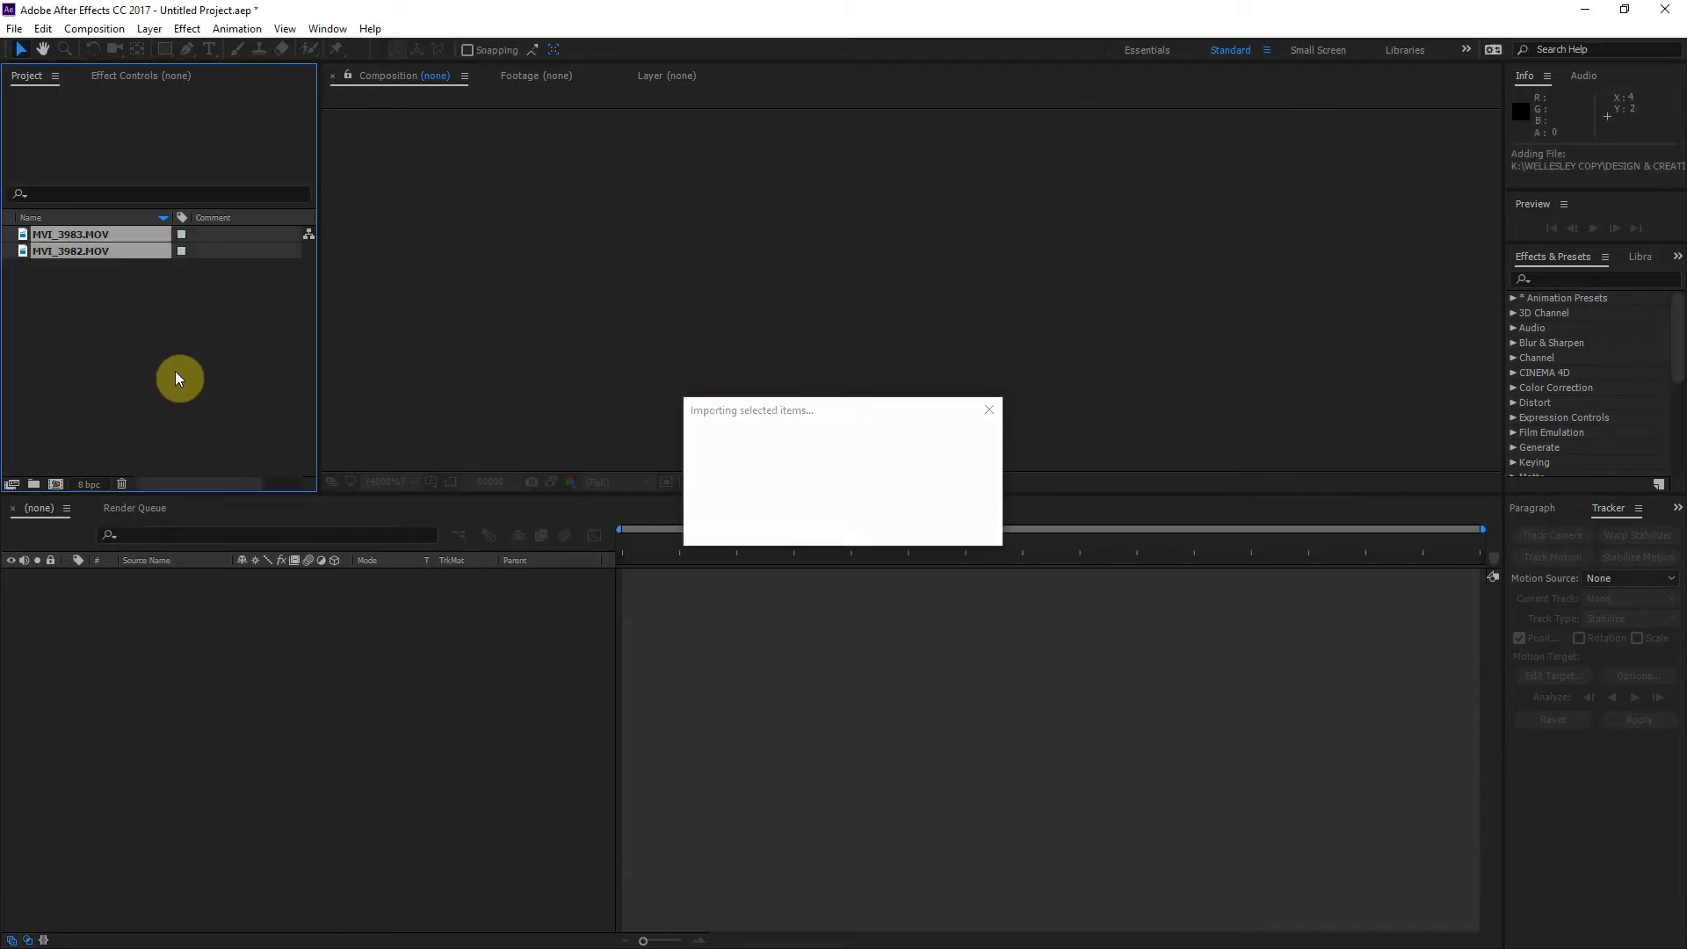
left_click(176, 371)
Step: Compare the two imported clips and scrub through MVI_3982.MOV in the footage viewer
left_click(67, 235)
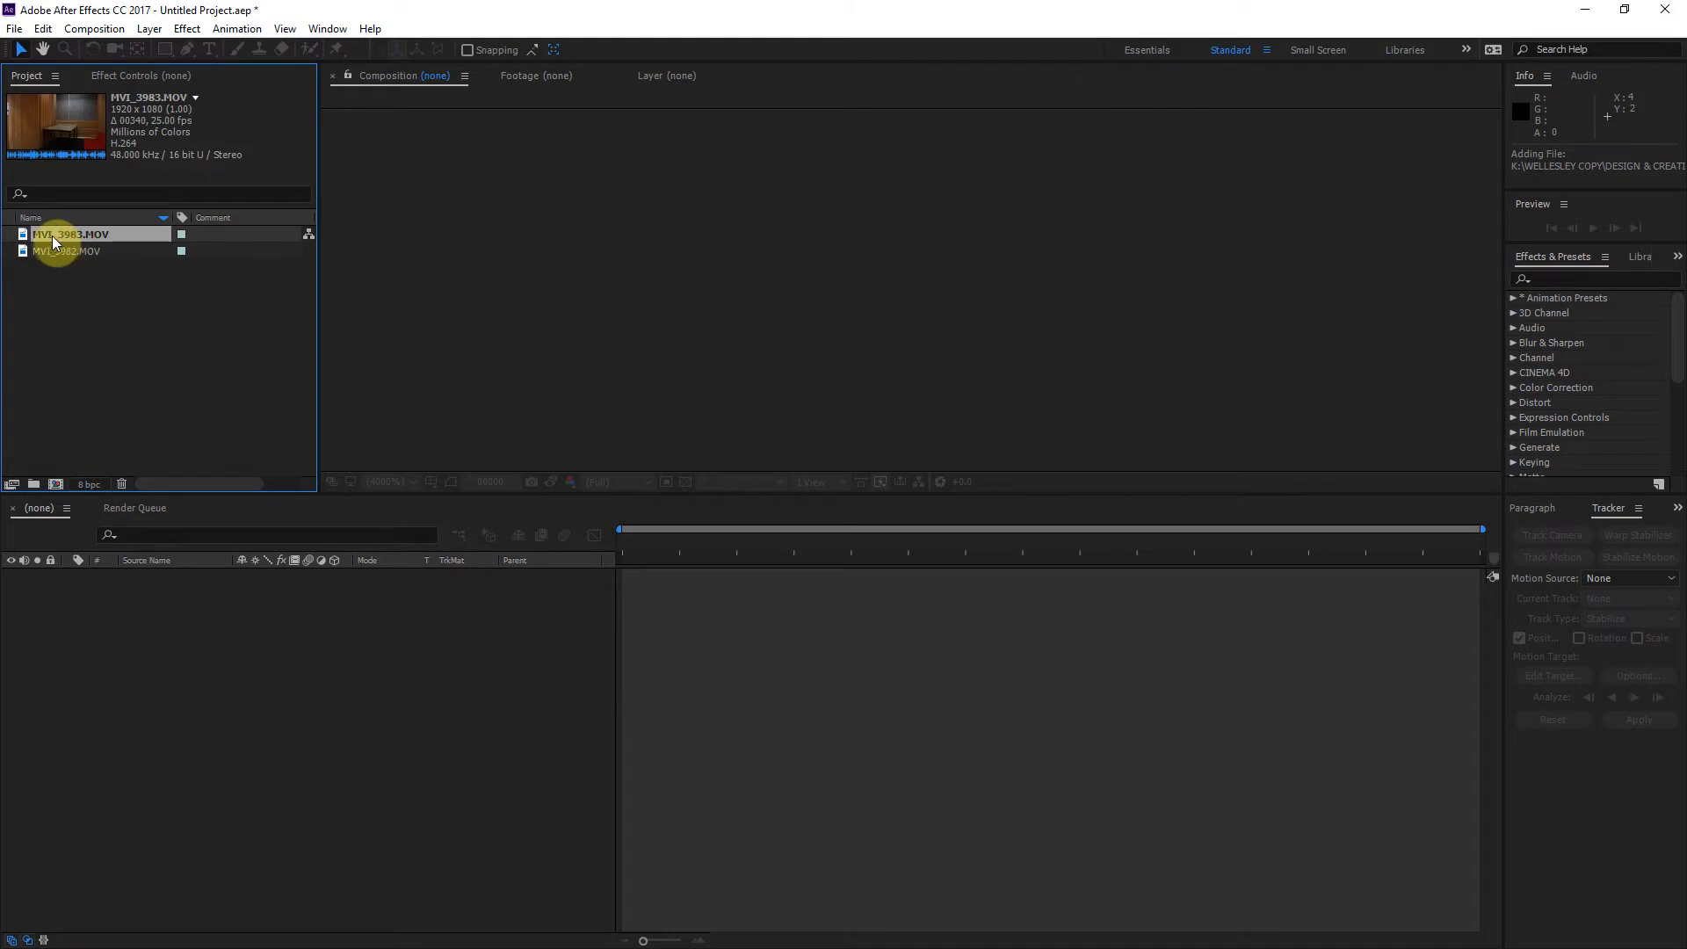
left_click(42, 252)
left_click(51, 234)
left_click(42, 247)
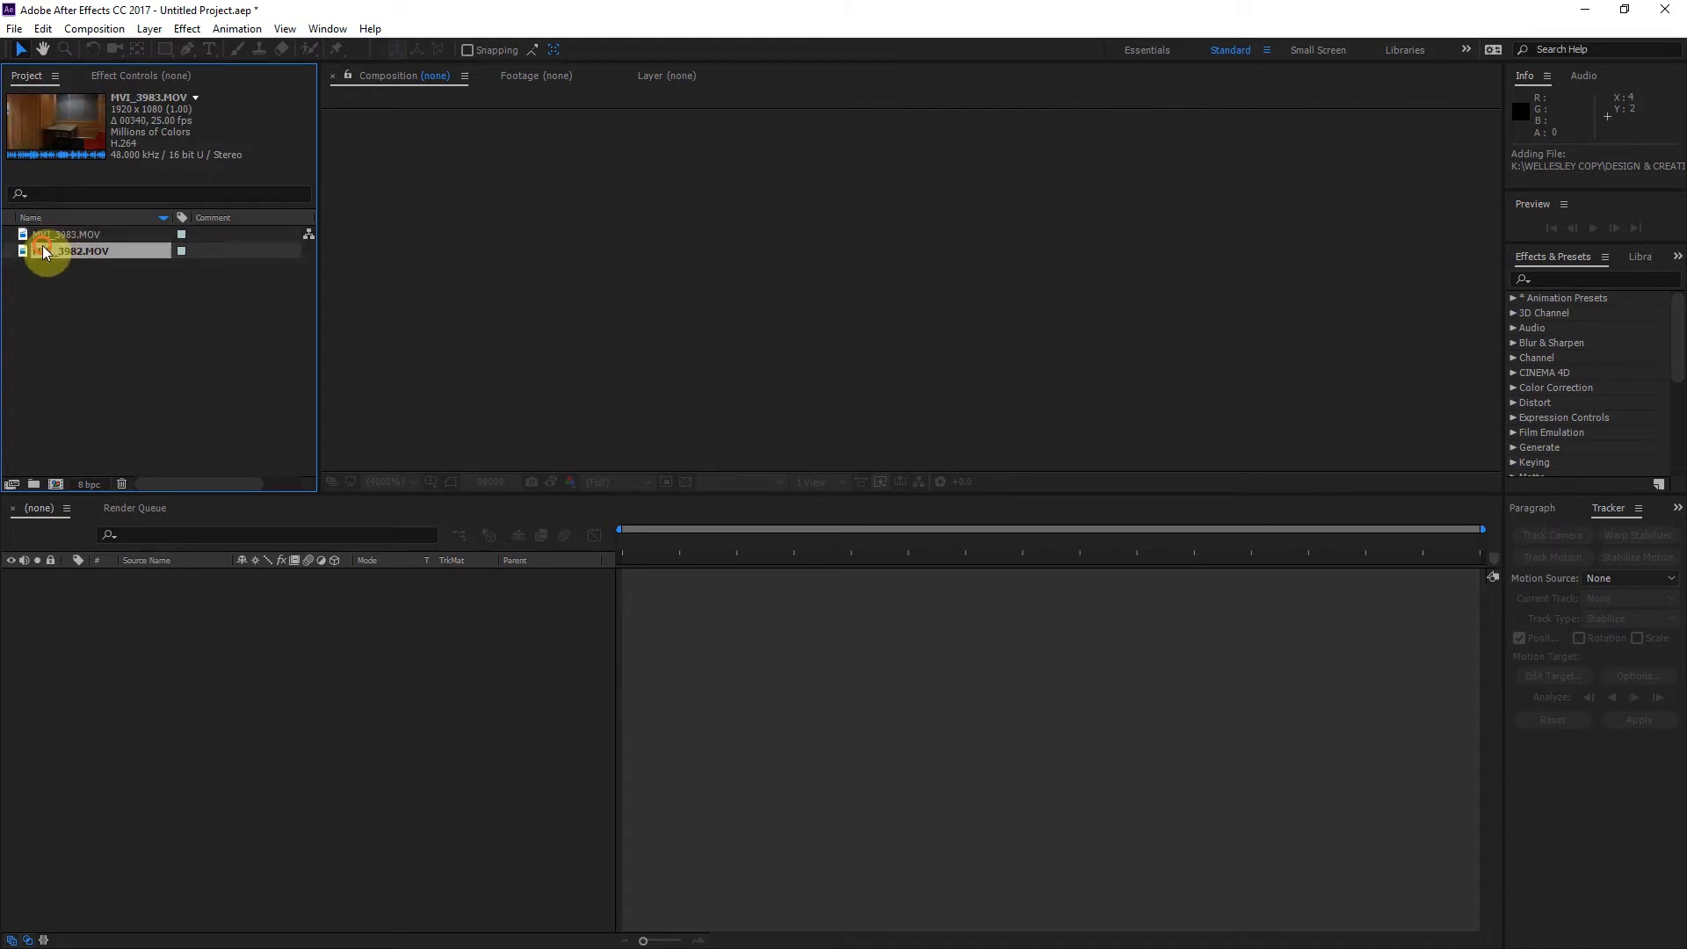
left_click_drag(44, 249, 62, 330)
double_click(23, 251)
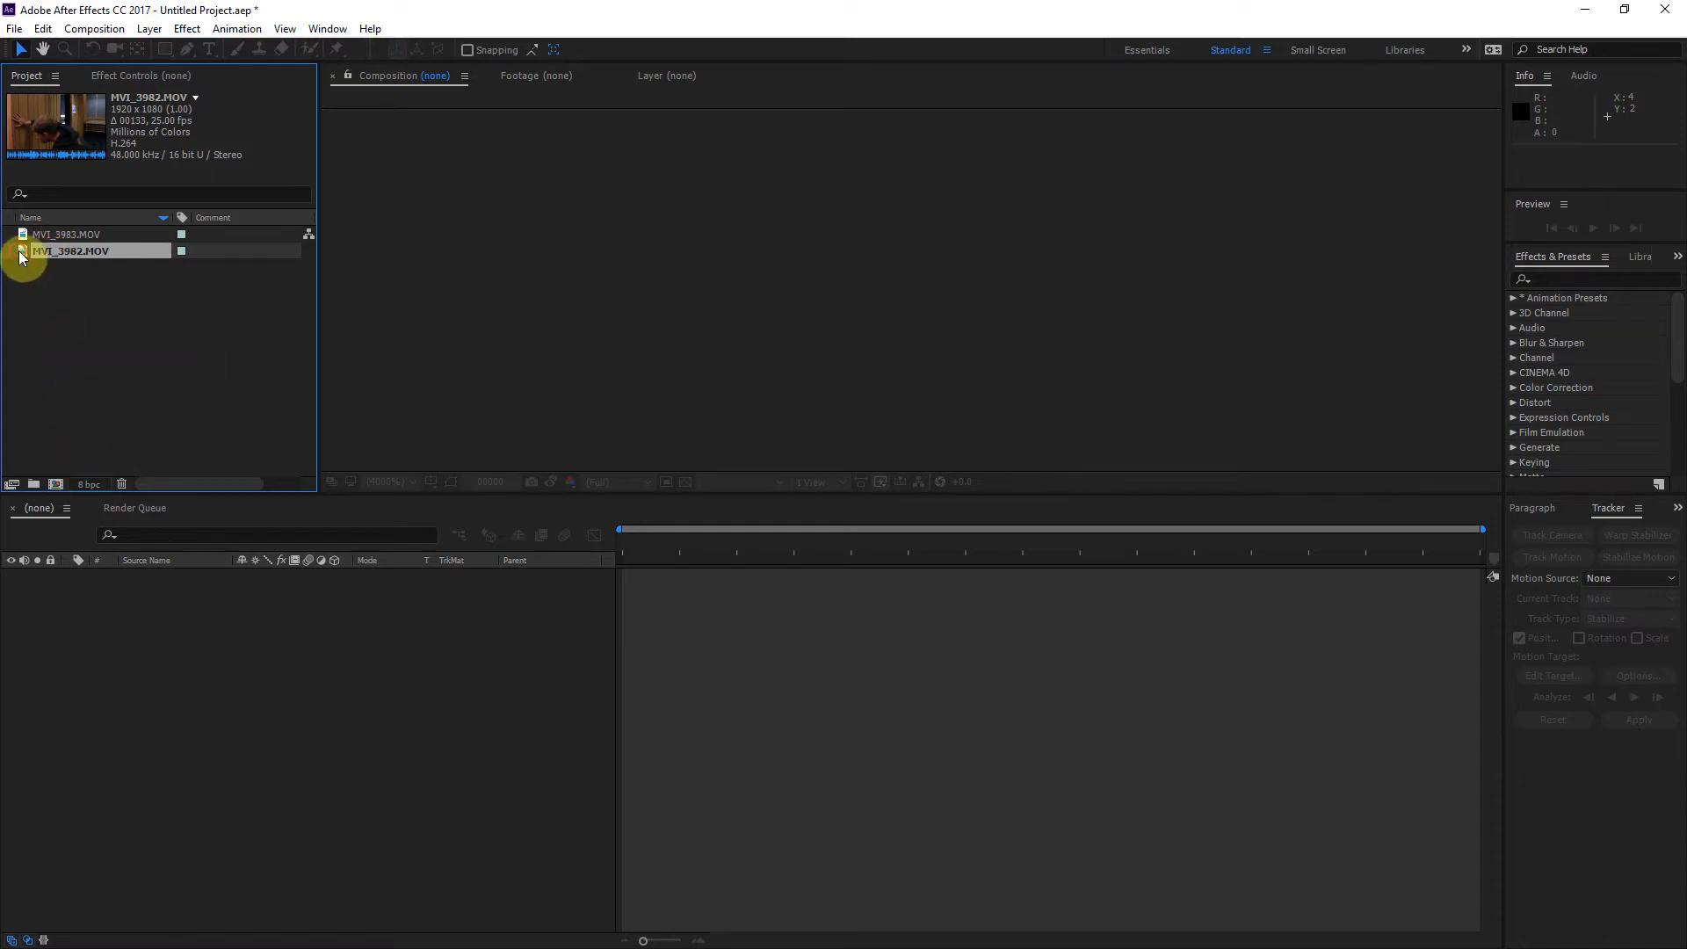
left_click_drag(415, 441, 661, 487)
left_click_drag(546, 487, 217, 483)
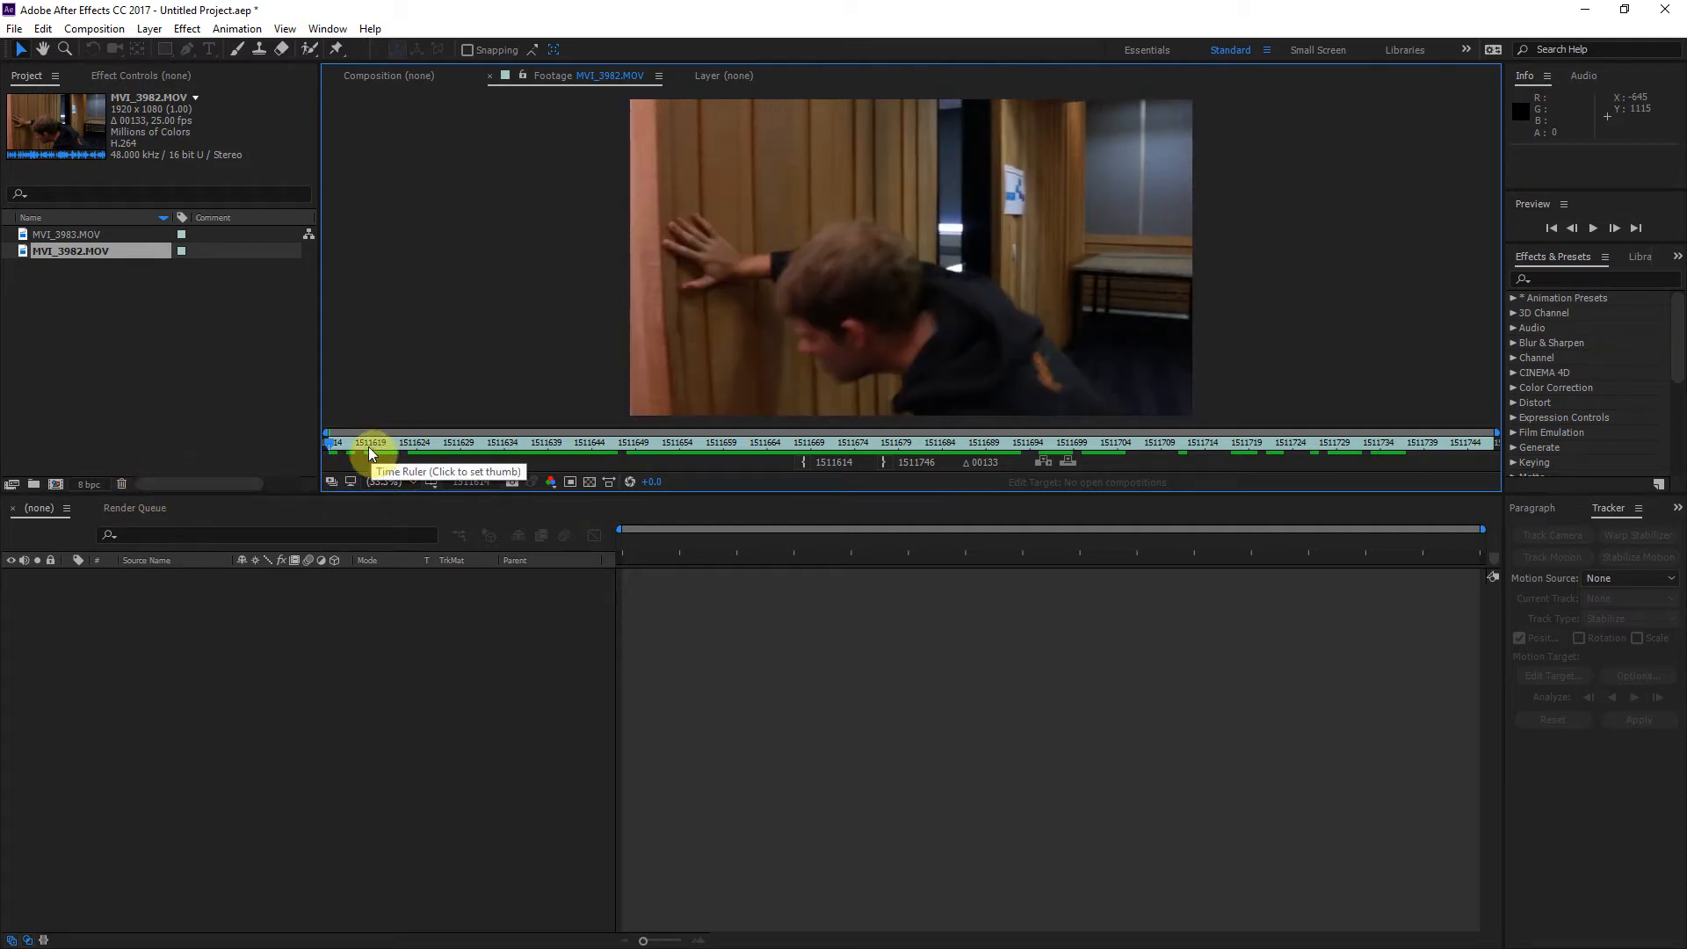
left_click_drag(369, 450, 176, 455)
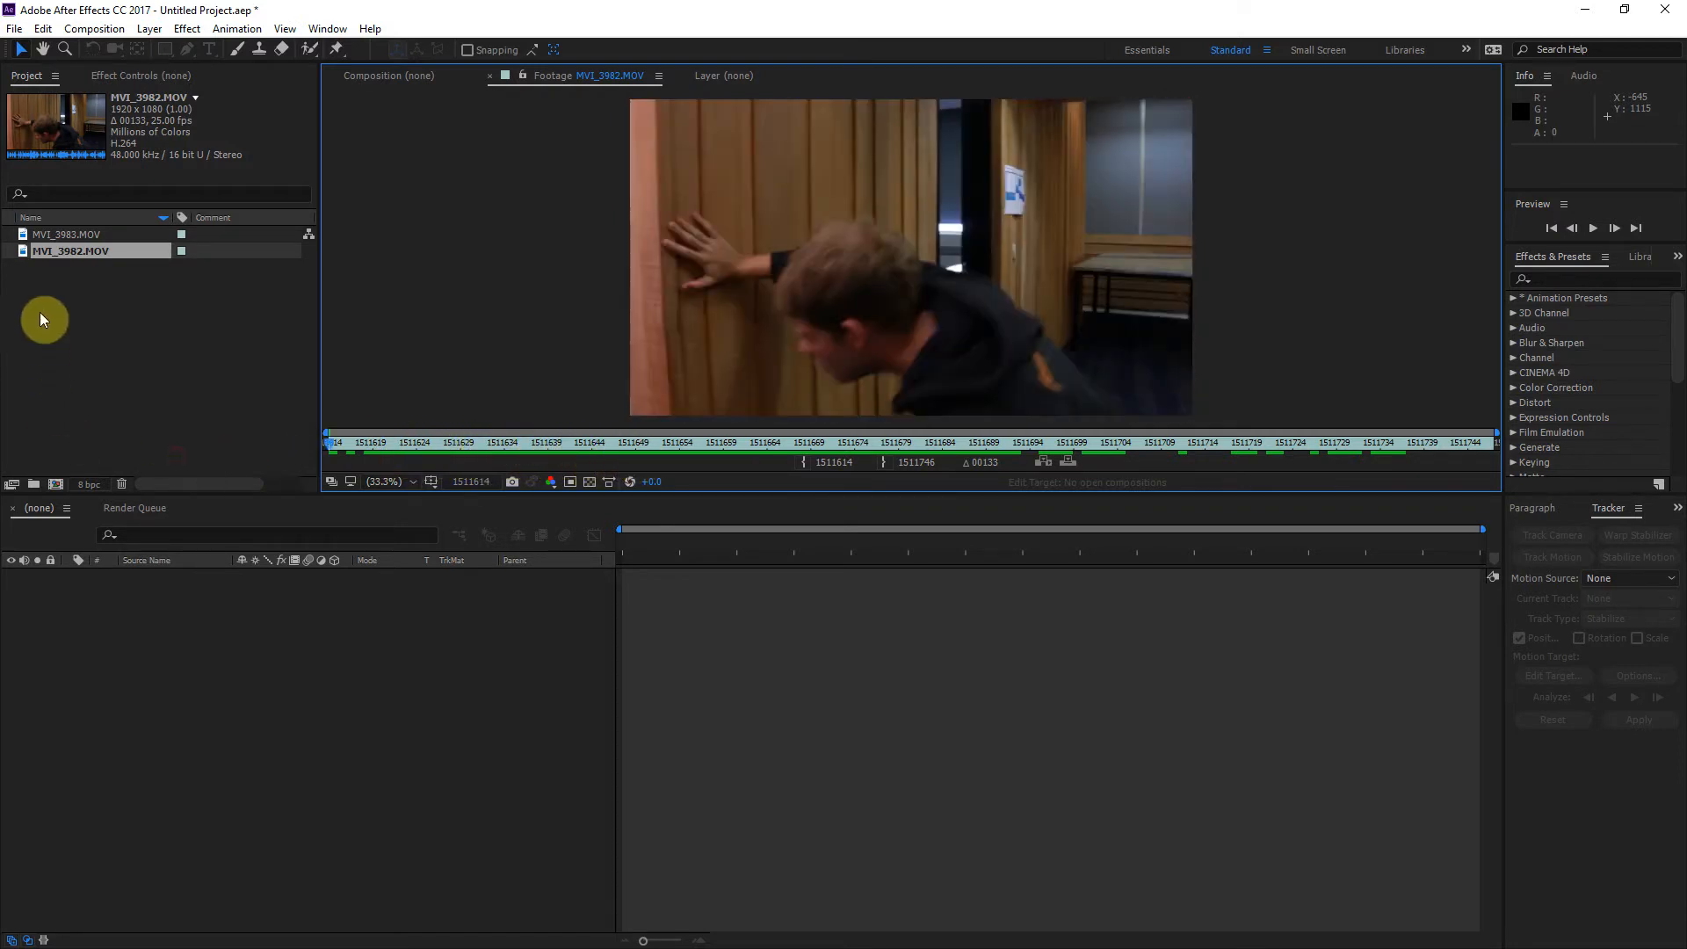
Step: Create a composition from MVI_3982.MOV and trim it to a work area ending at frame 1511678
left_click_drag(21, 257, 56, 482)
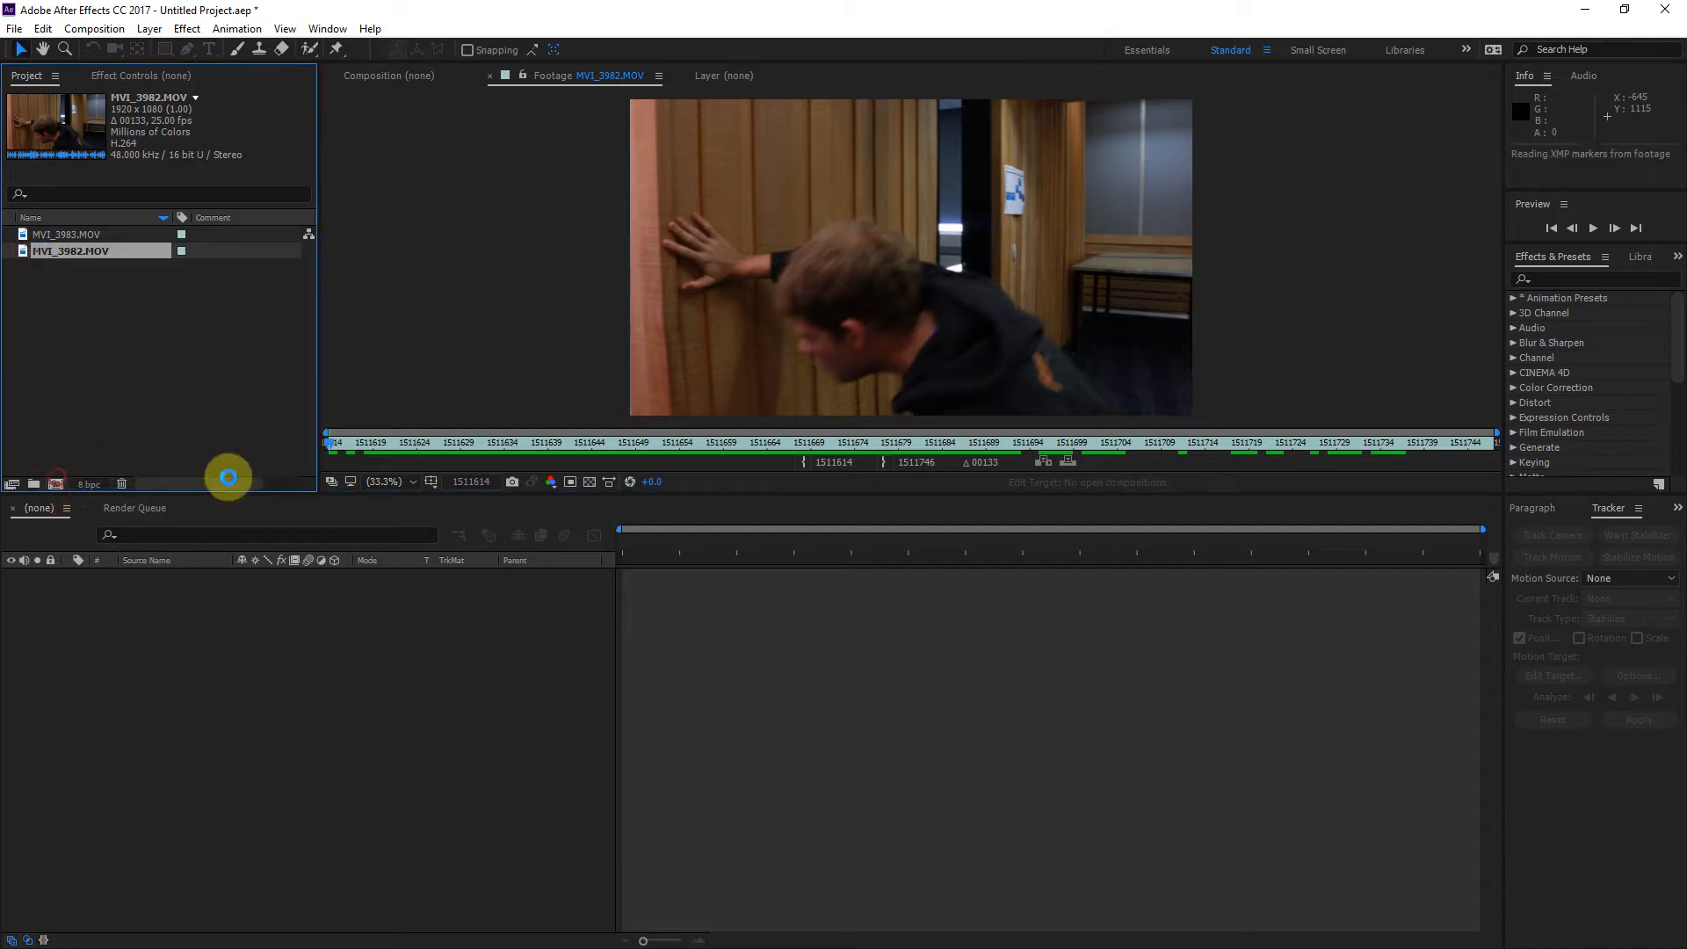
left_click_drag(640, 550, 1034, 591)
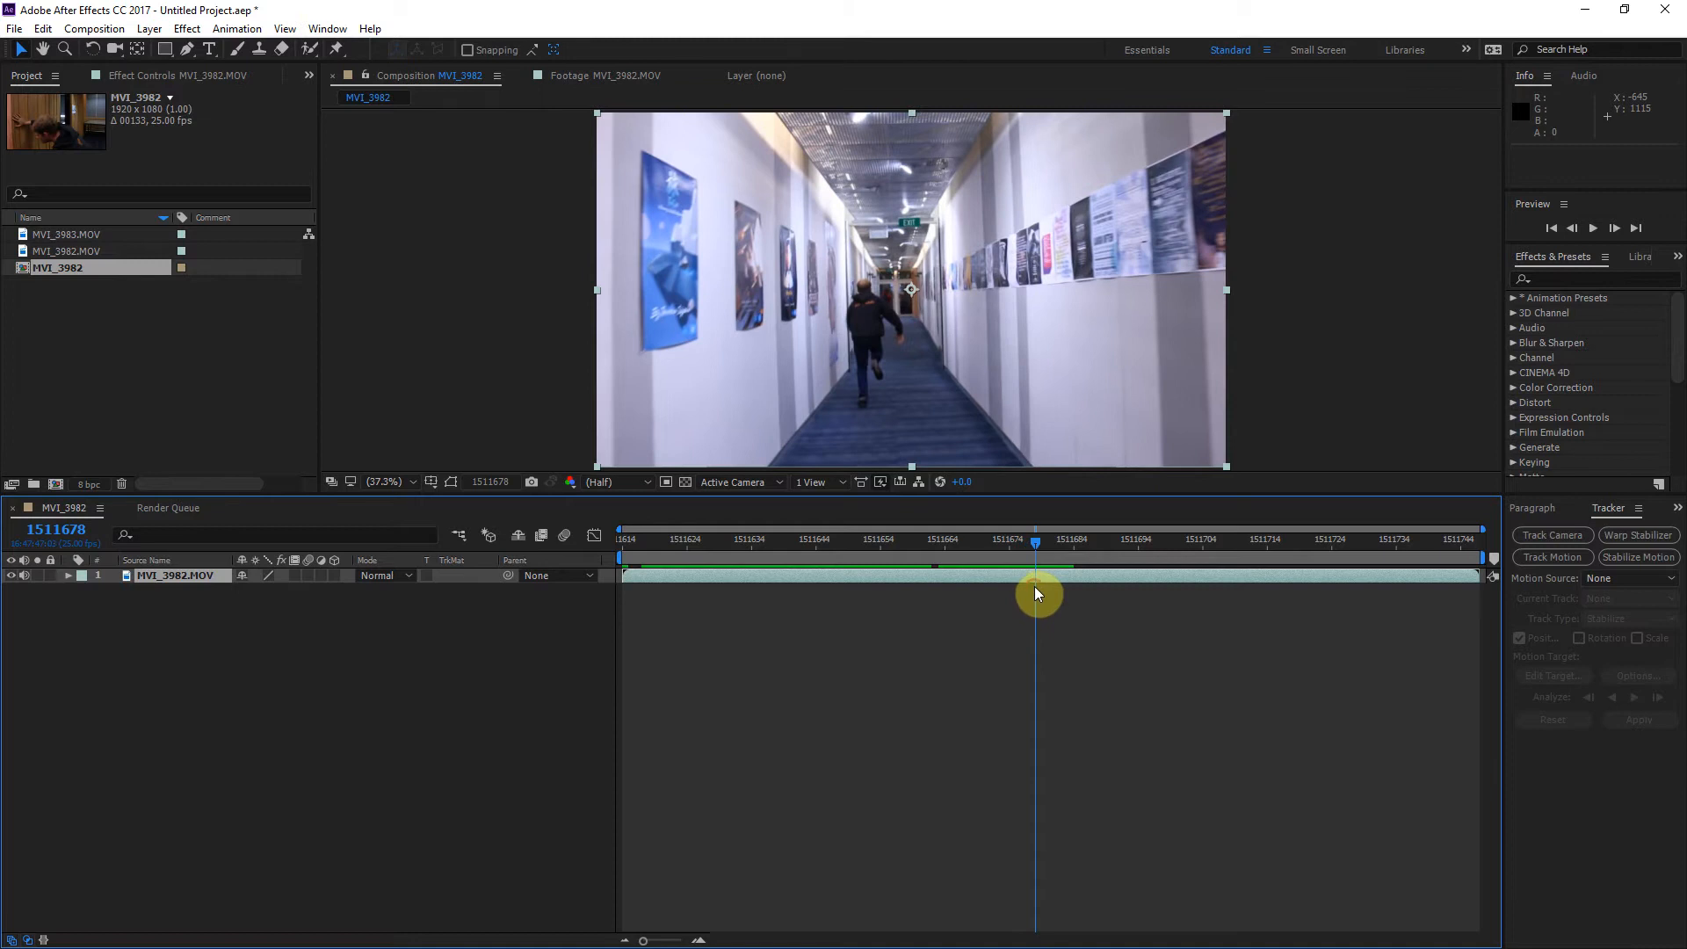
key("n")
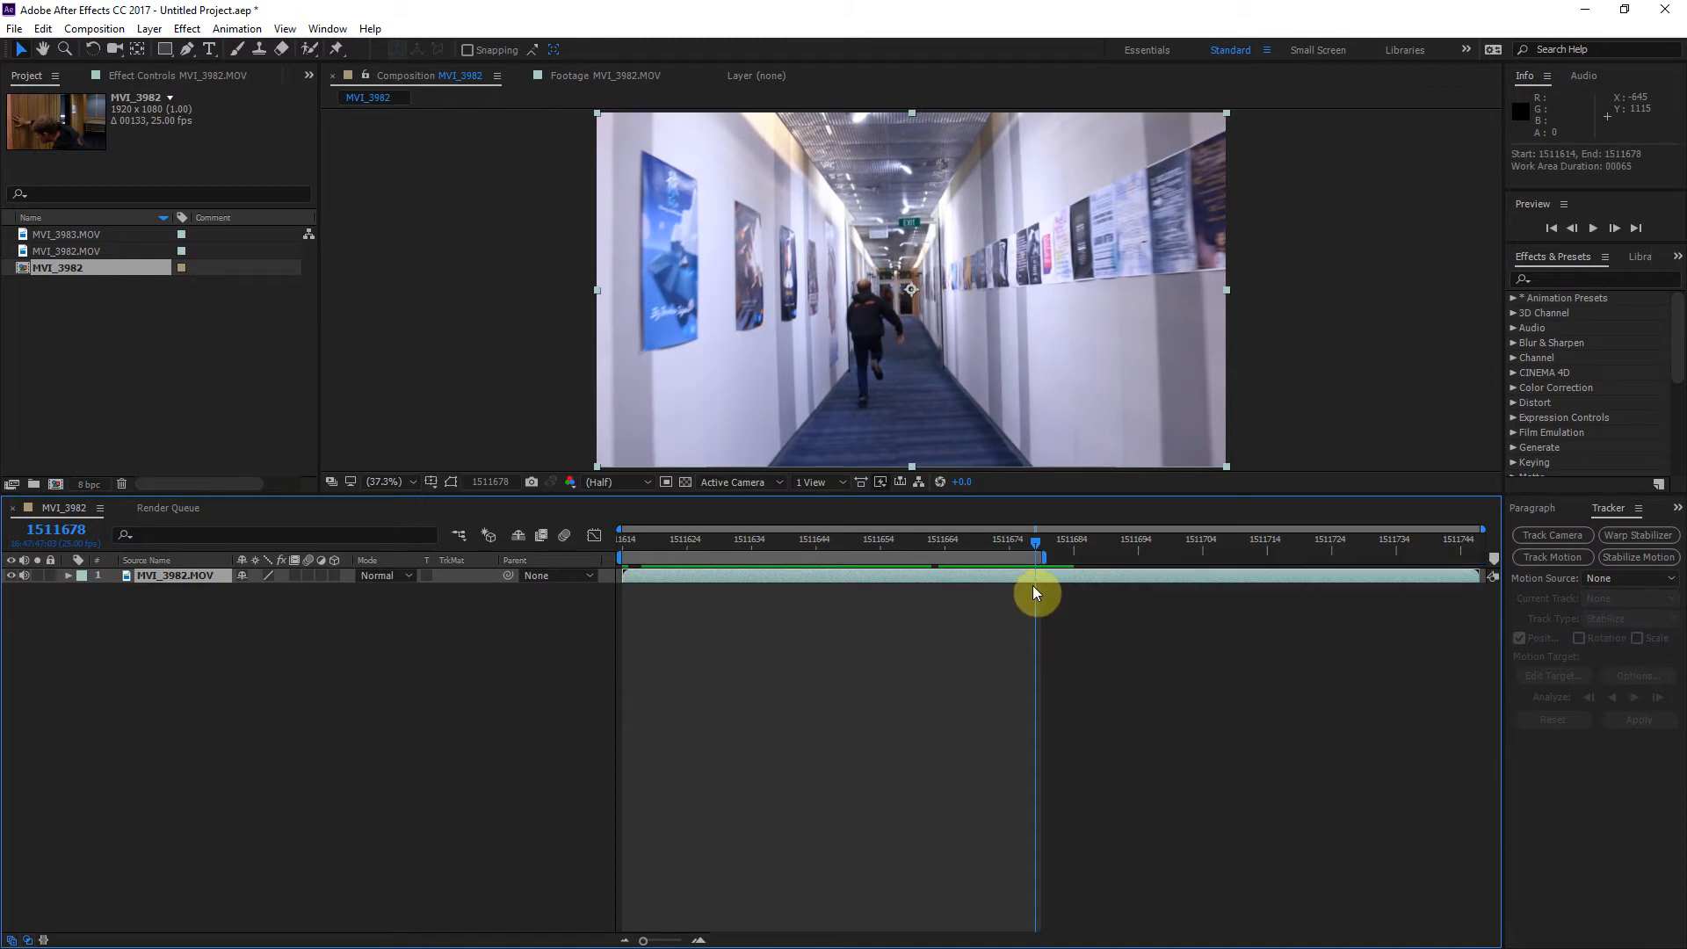
right_click(971, 557)
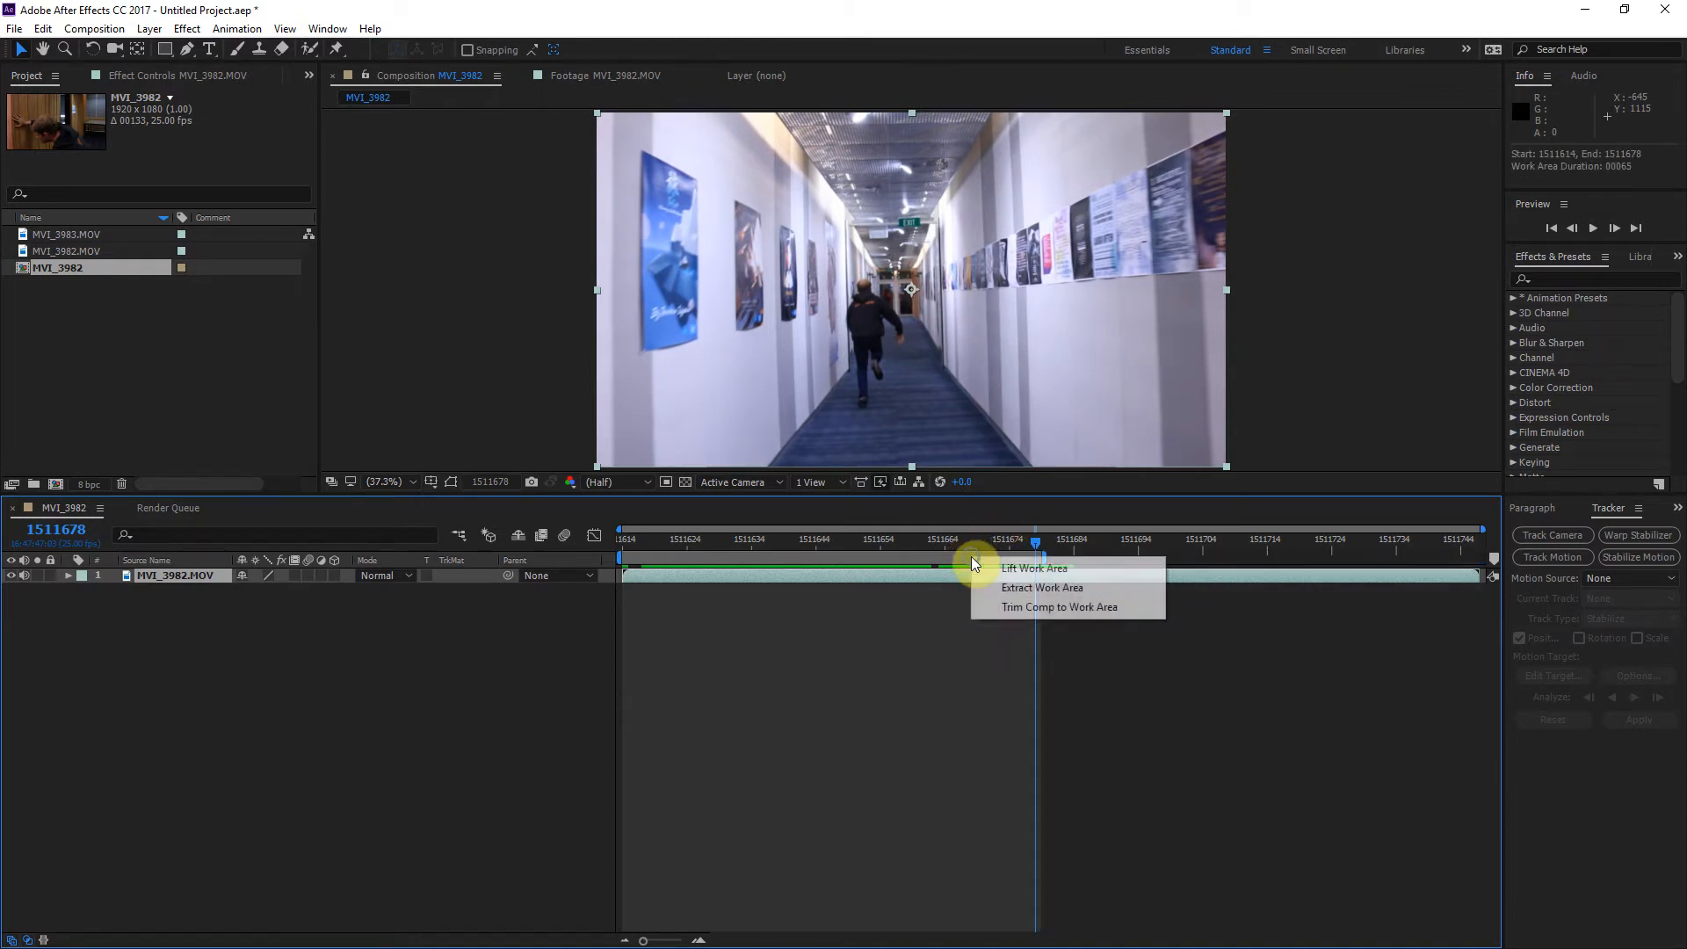
left_click(1008, 607)
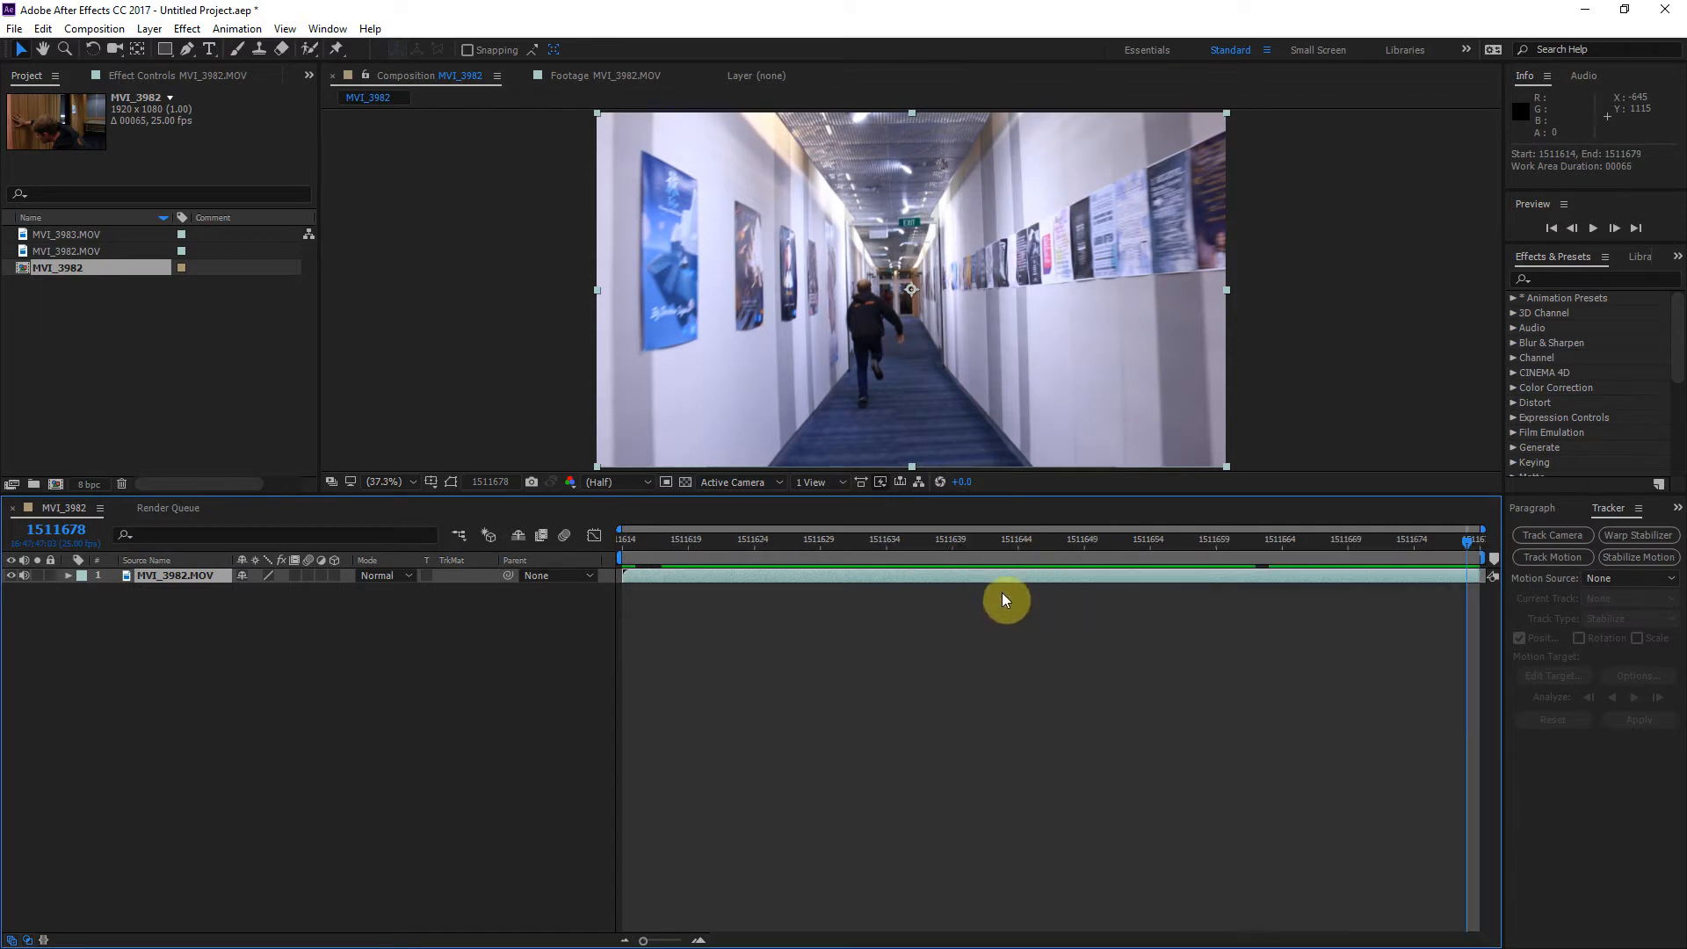
Step: Duplicate the MVI_3982.MOV layer and trim the lower copy to end at frame 1511641
left_click(699, 543)
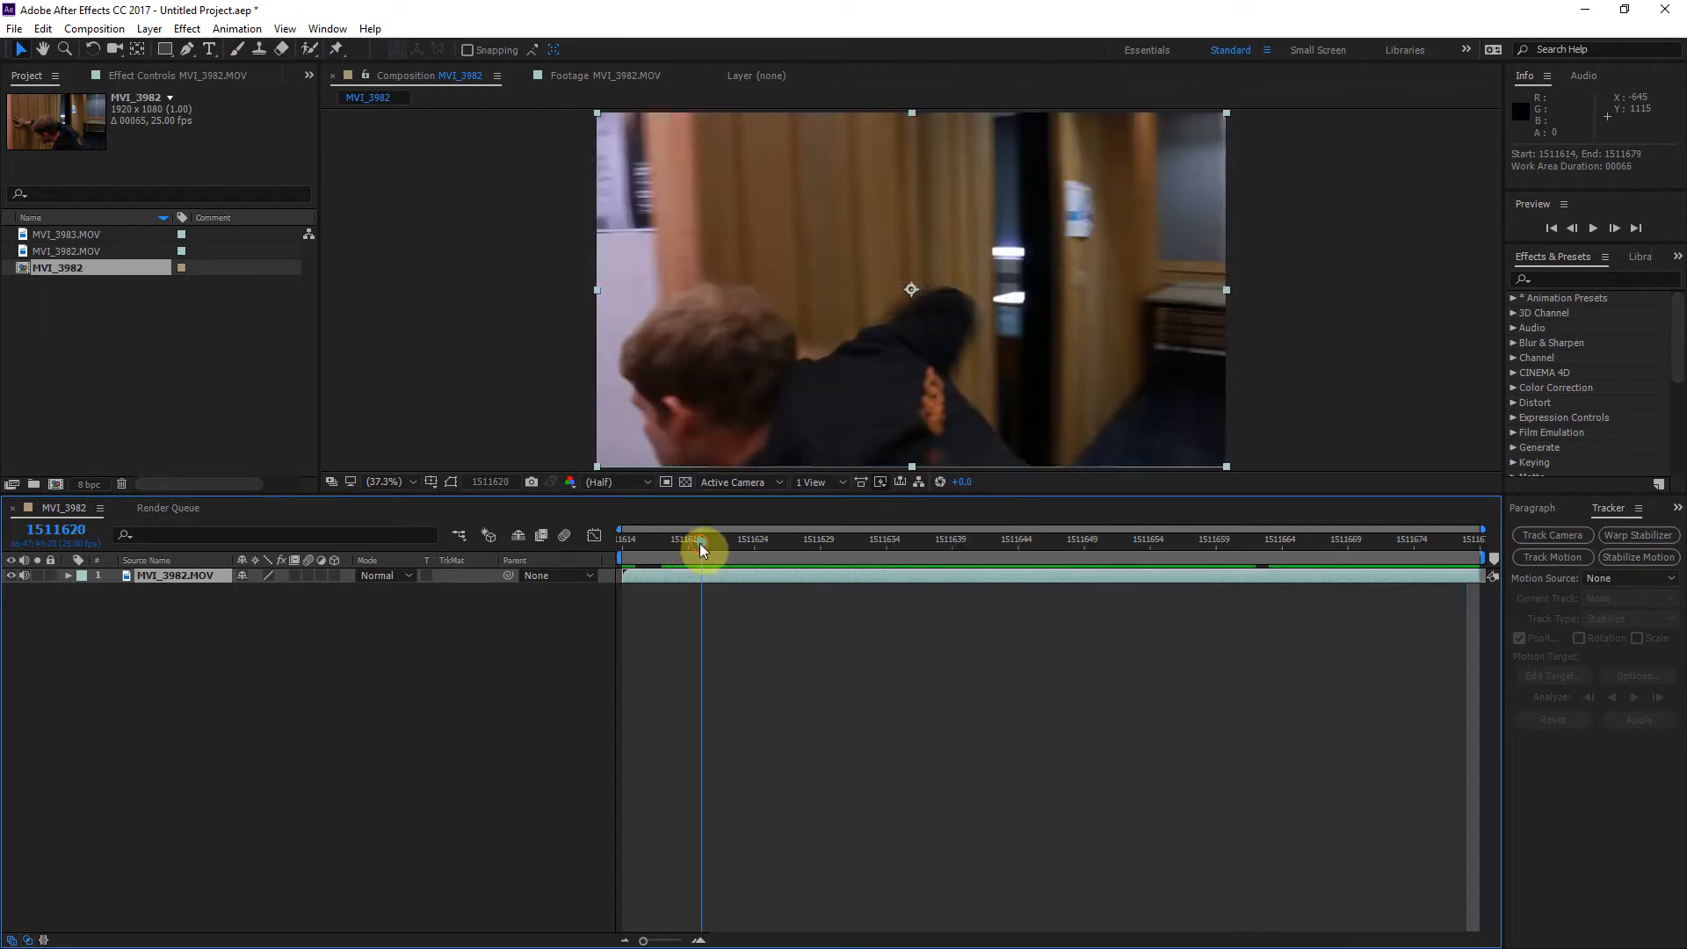
left_click_drag(700, 544, 979, 555)
left_click(986, 583)
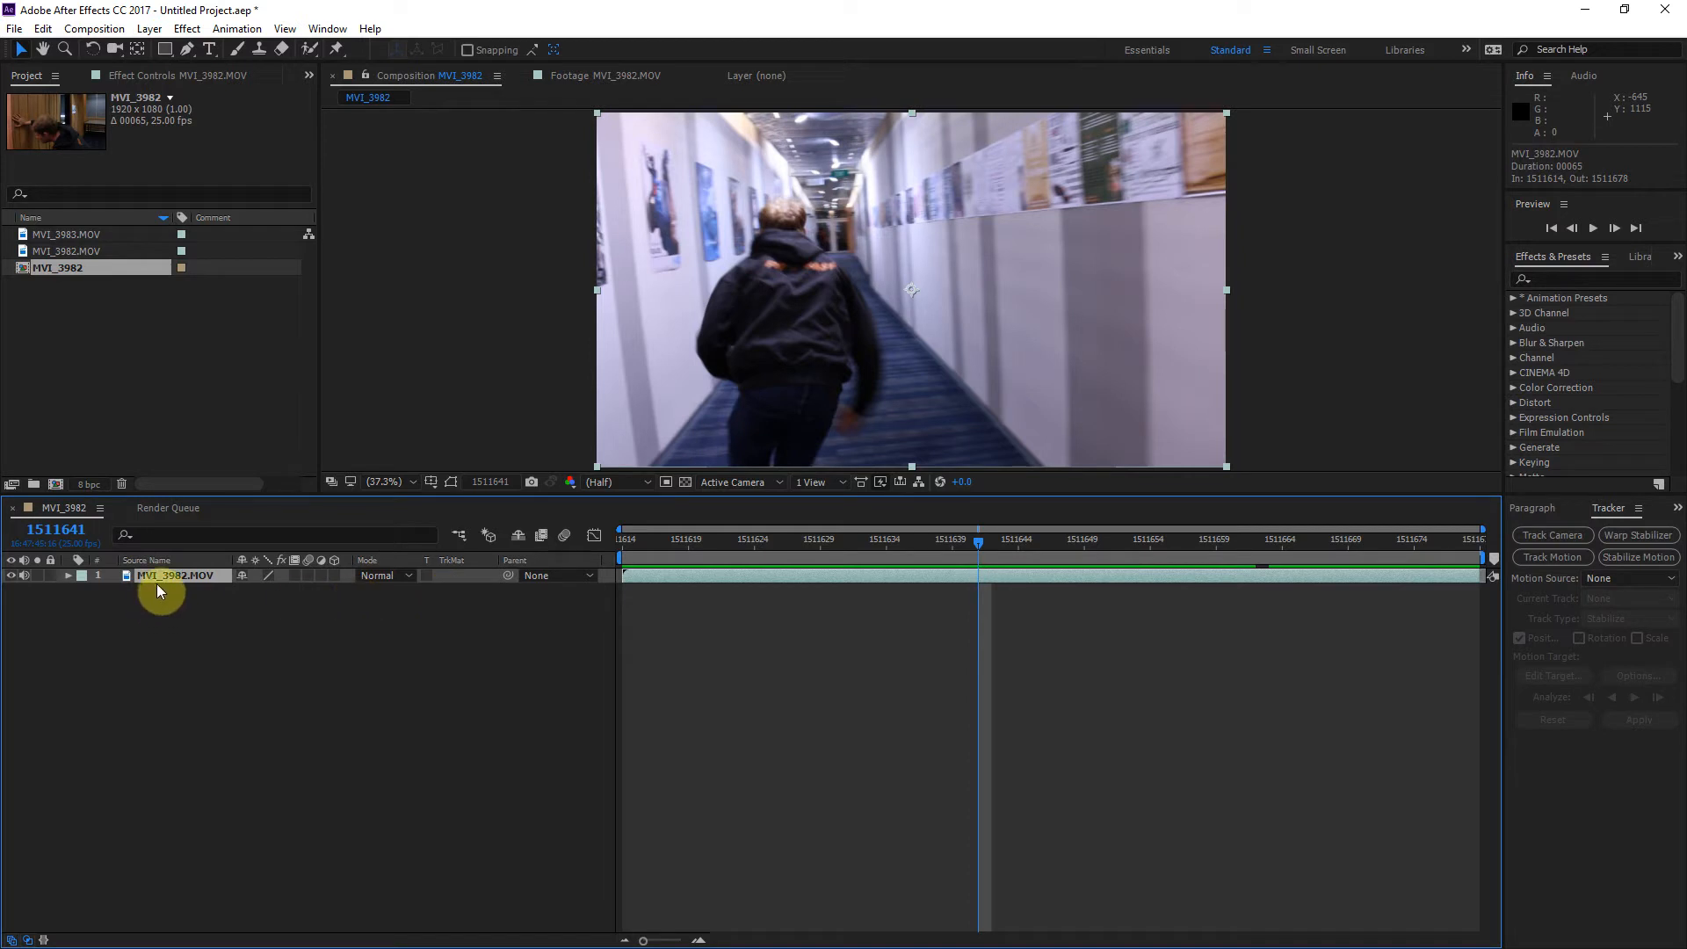
key("ctrl+d")
left_click(905, 592)
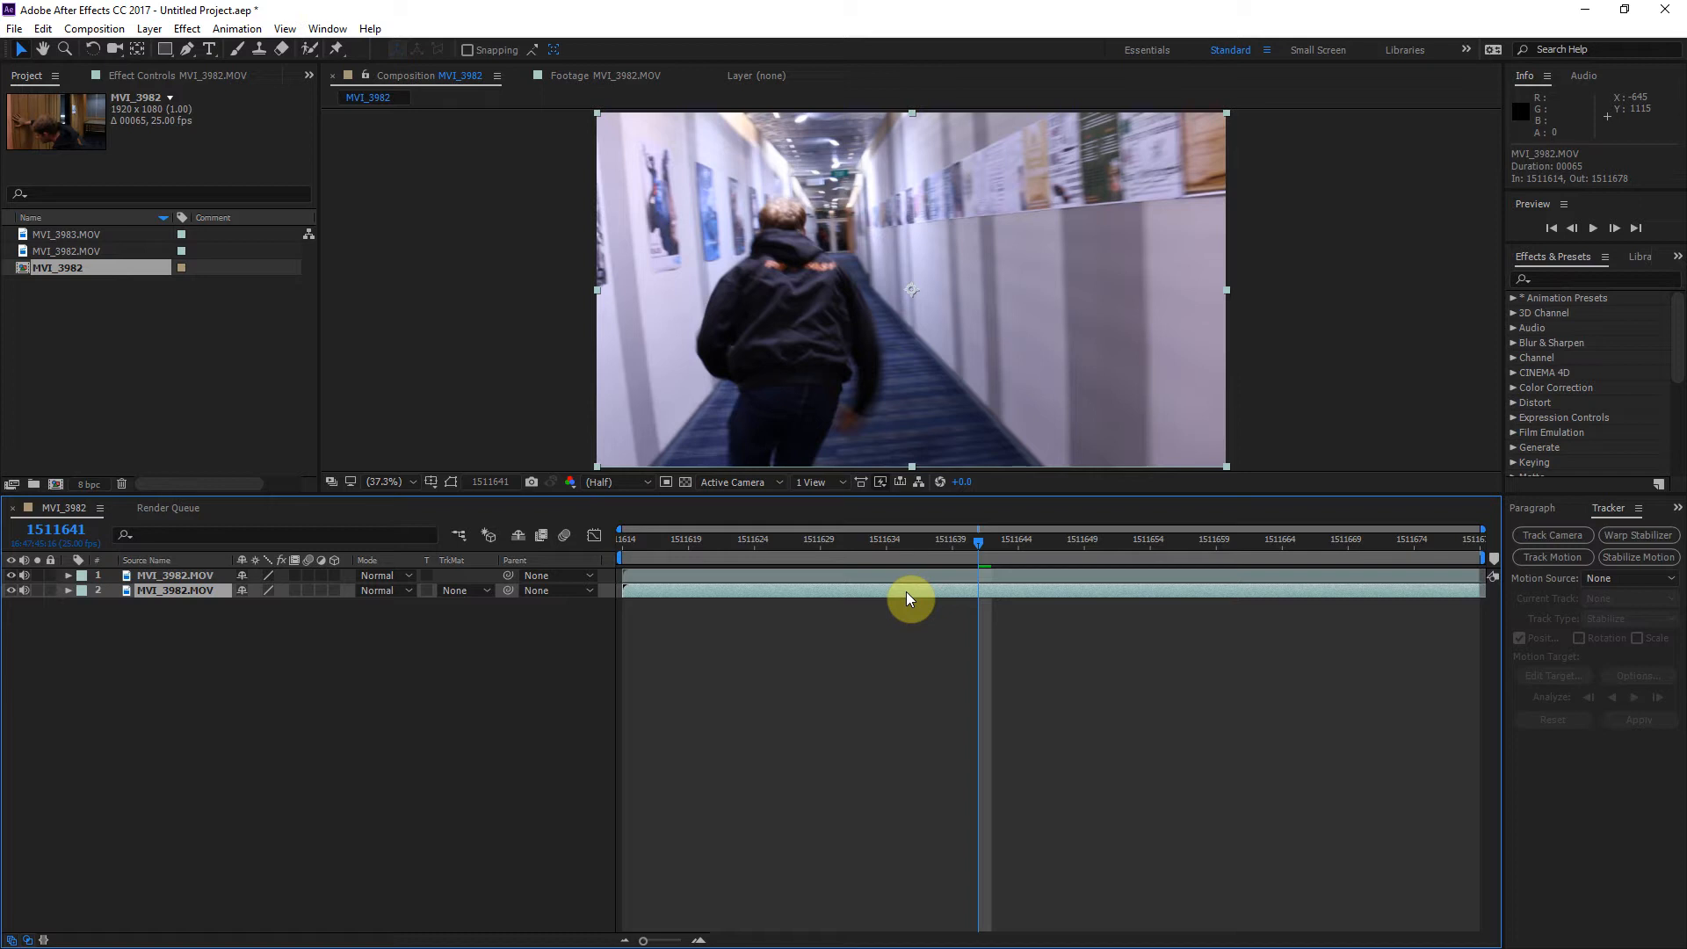
key("alt+bracketright")
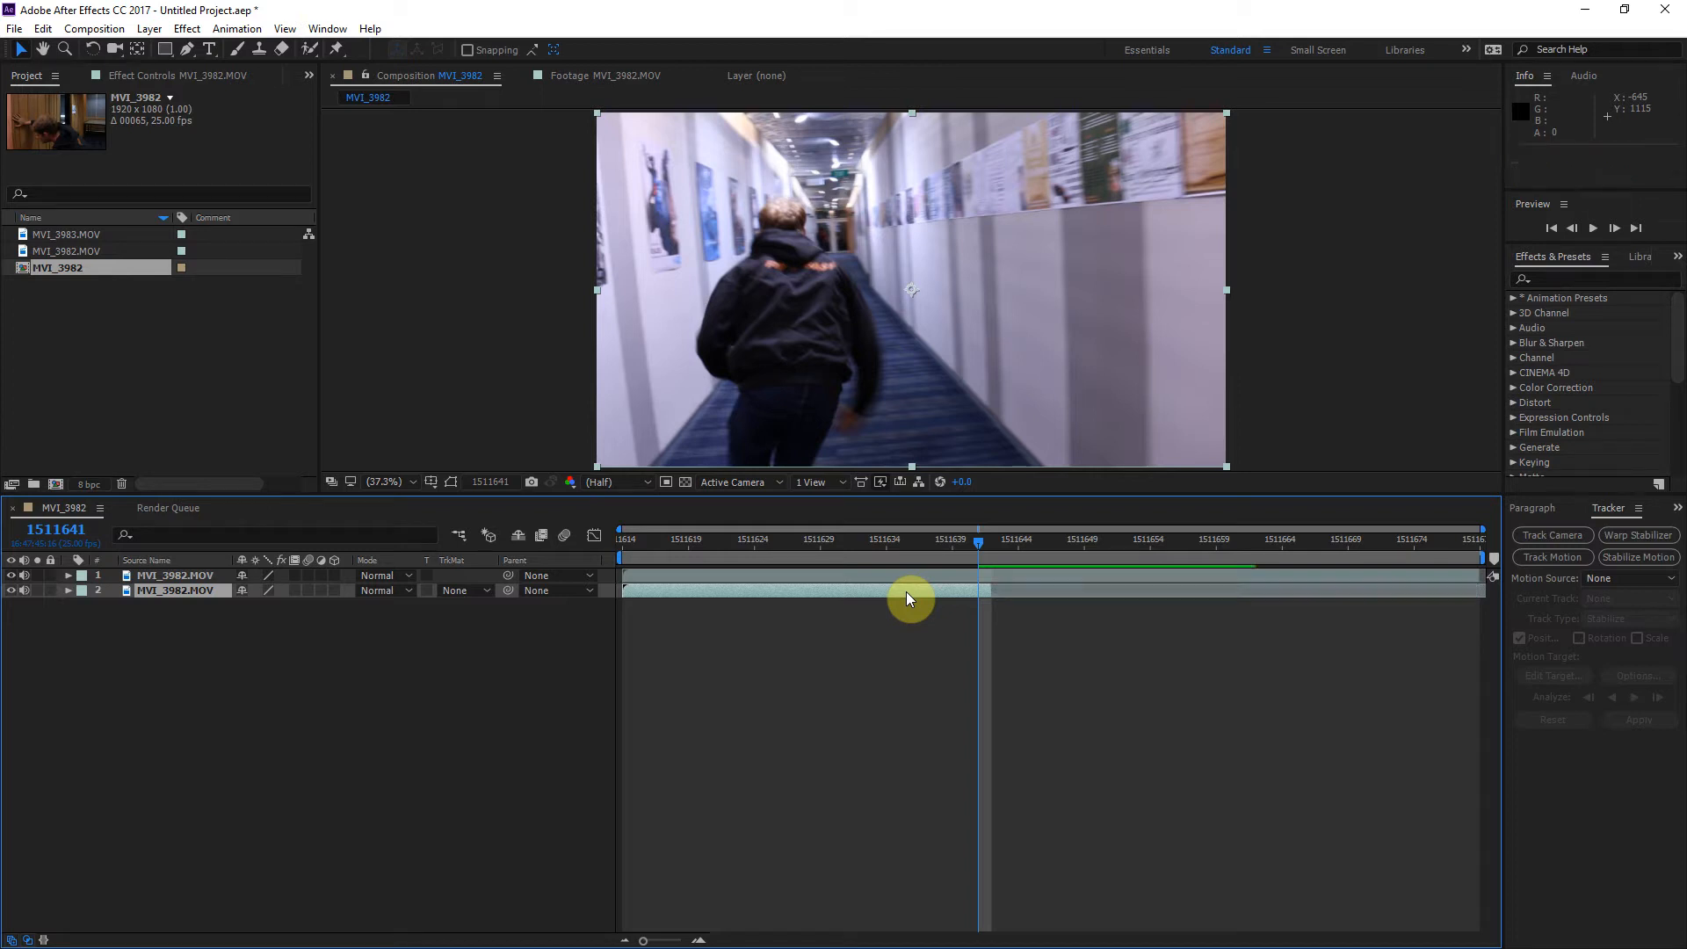
Step: Trim the upper MVI_3982.MOV layer to start at frame 1511641 and check where it meets the lower copy
left_click(965, 574)
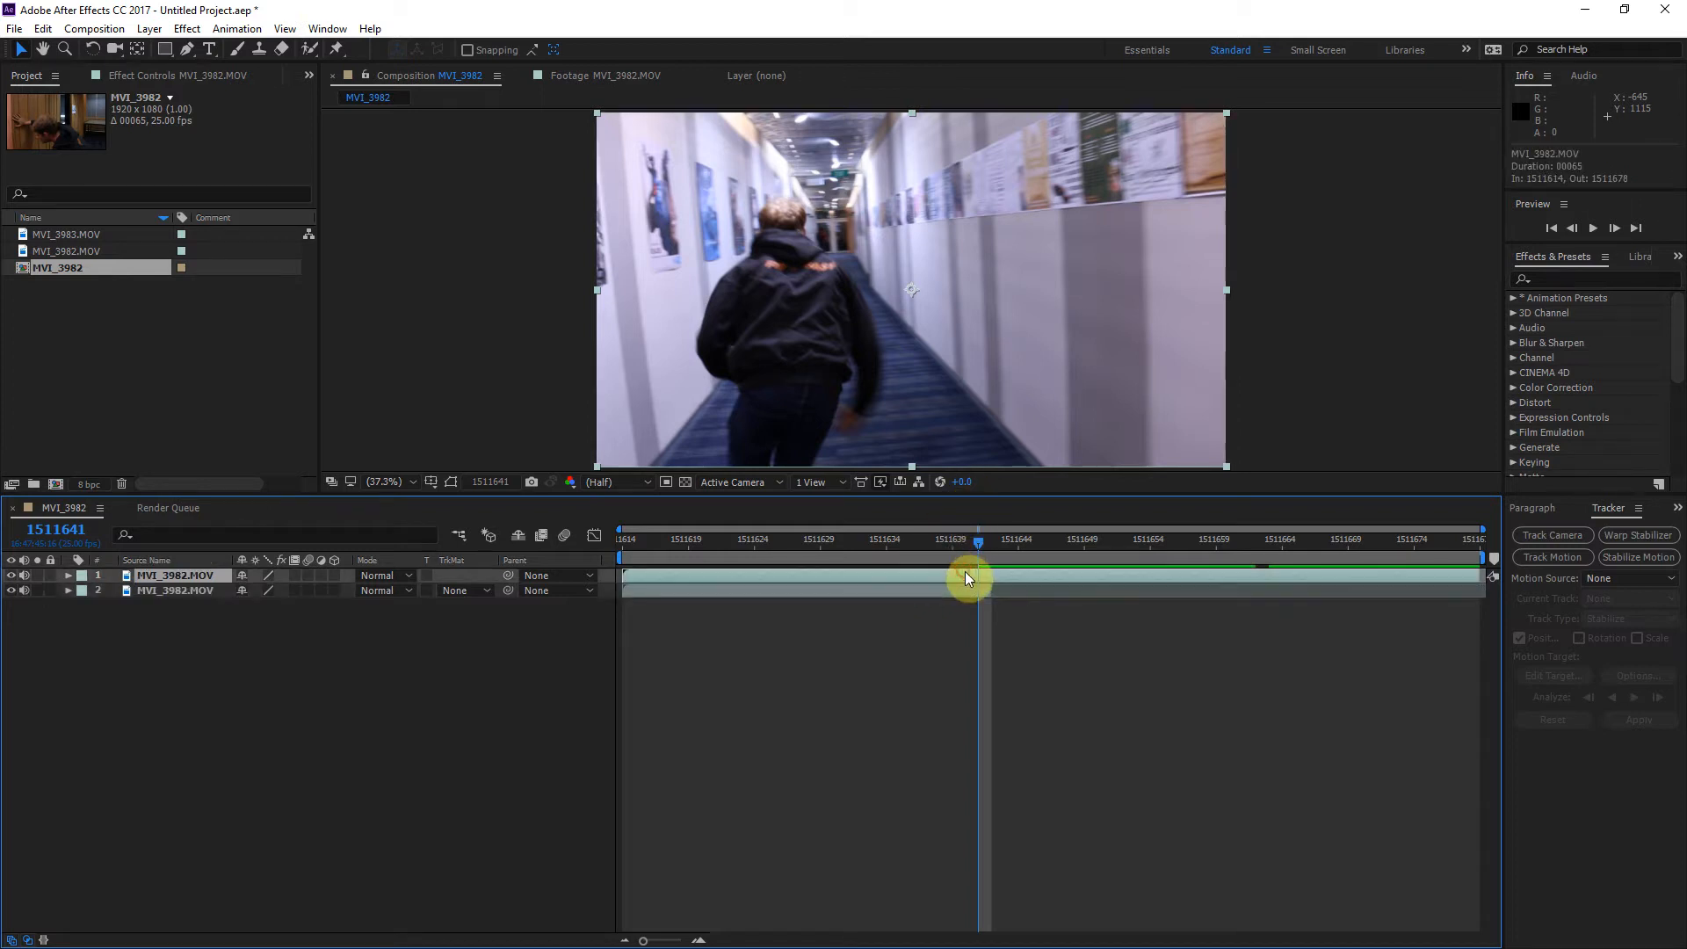
key("alt+bracketleft")
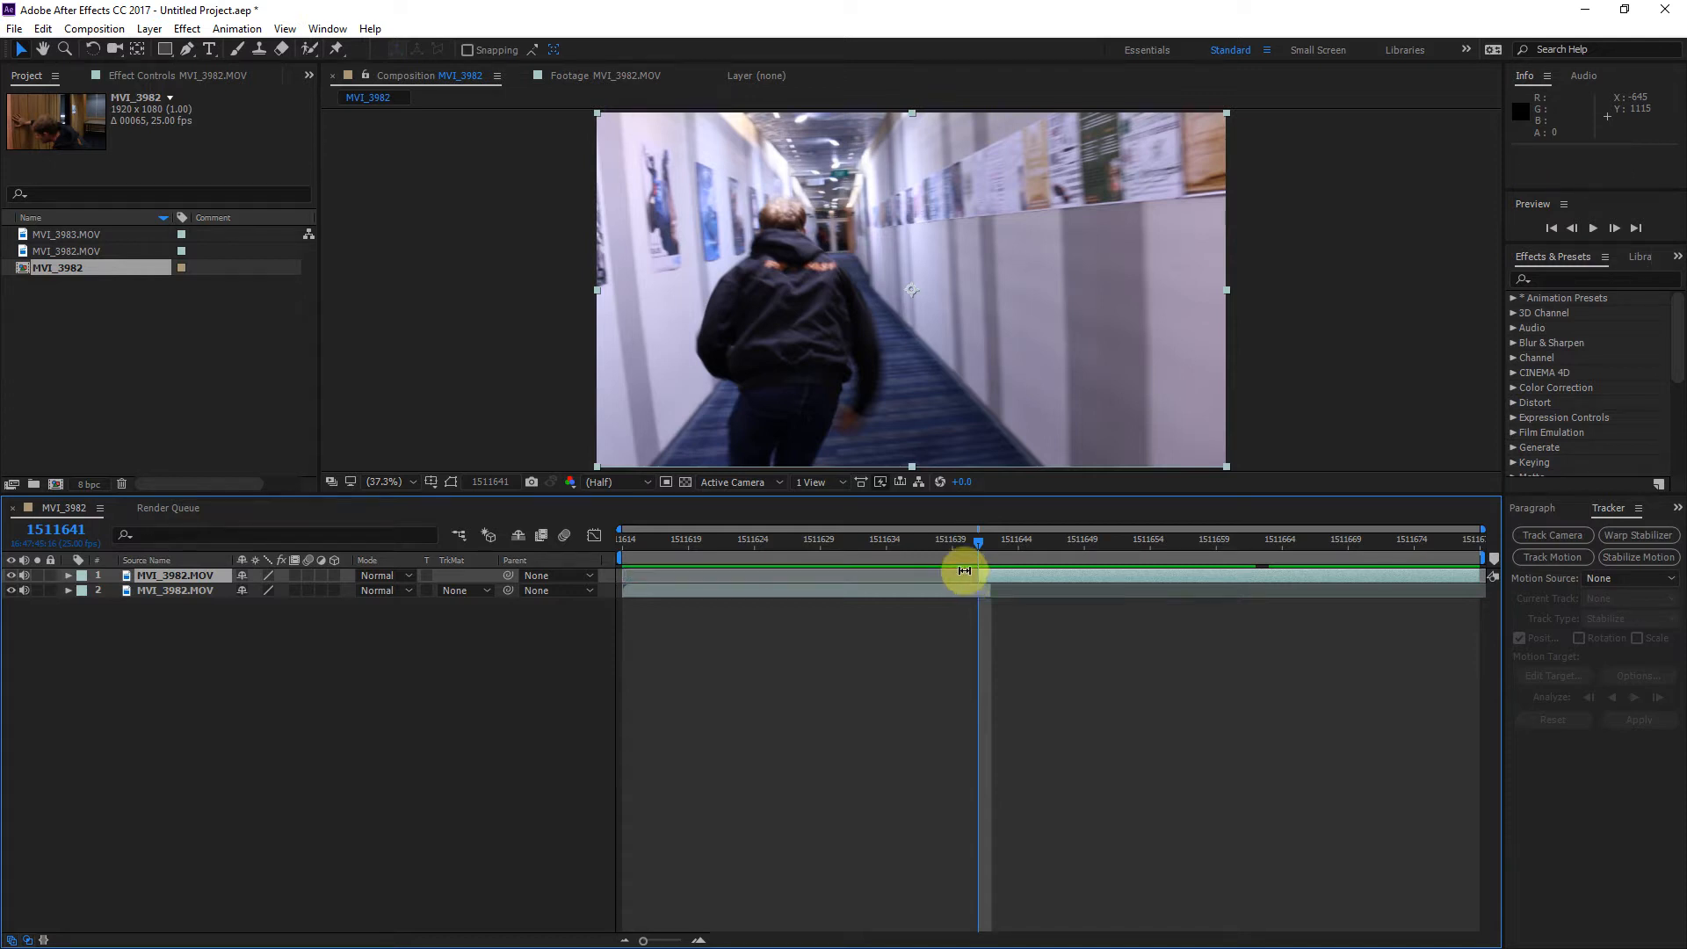
left_click(961, 539)
left_click_drag(962, 540, 977, 589)
left_click(805, 594)
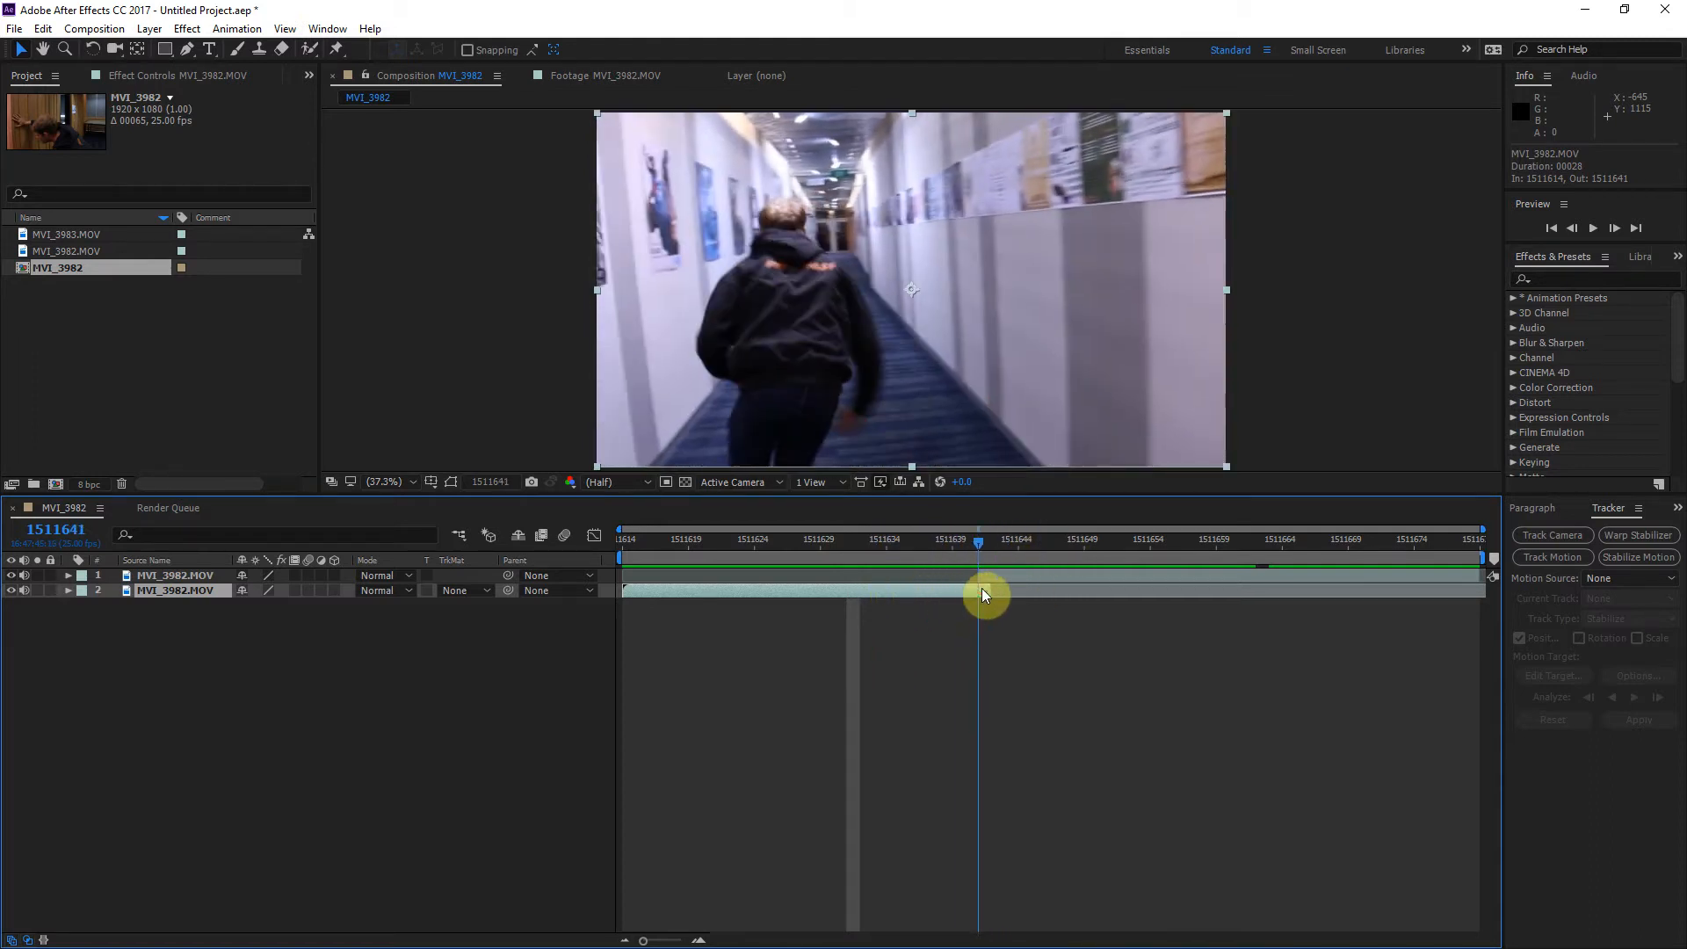
left_click(997, 578)
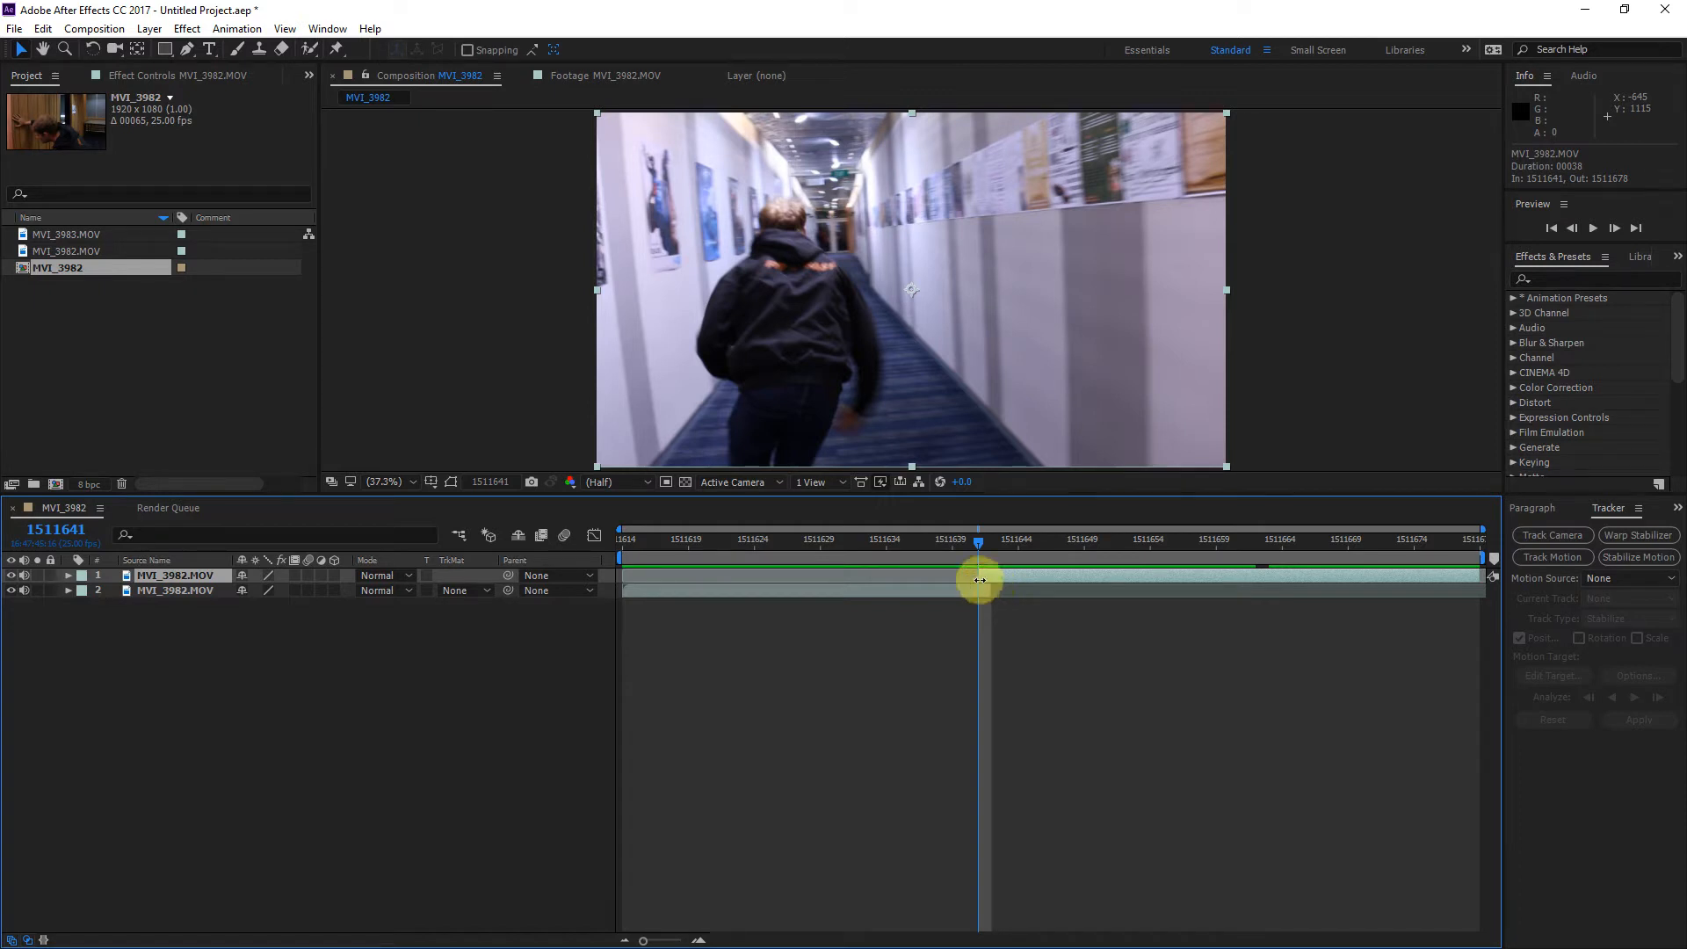
Step: Apply the 3D Camera Tracker effect to the upper MVI_3982.MOV layer, keeping the shot type at Fixed Angle of View
left_click(1602, 276)
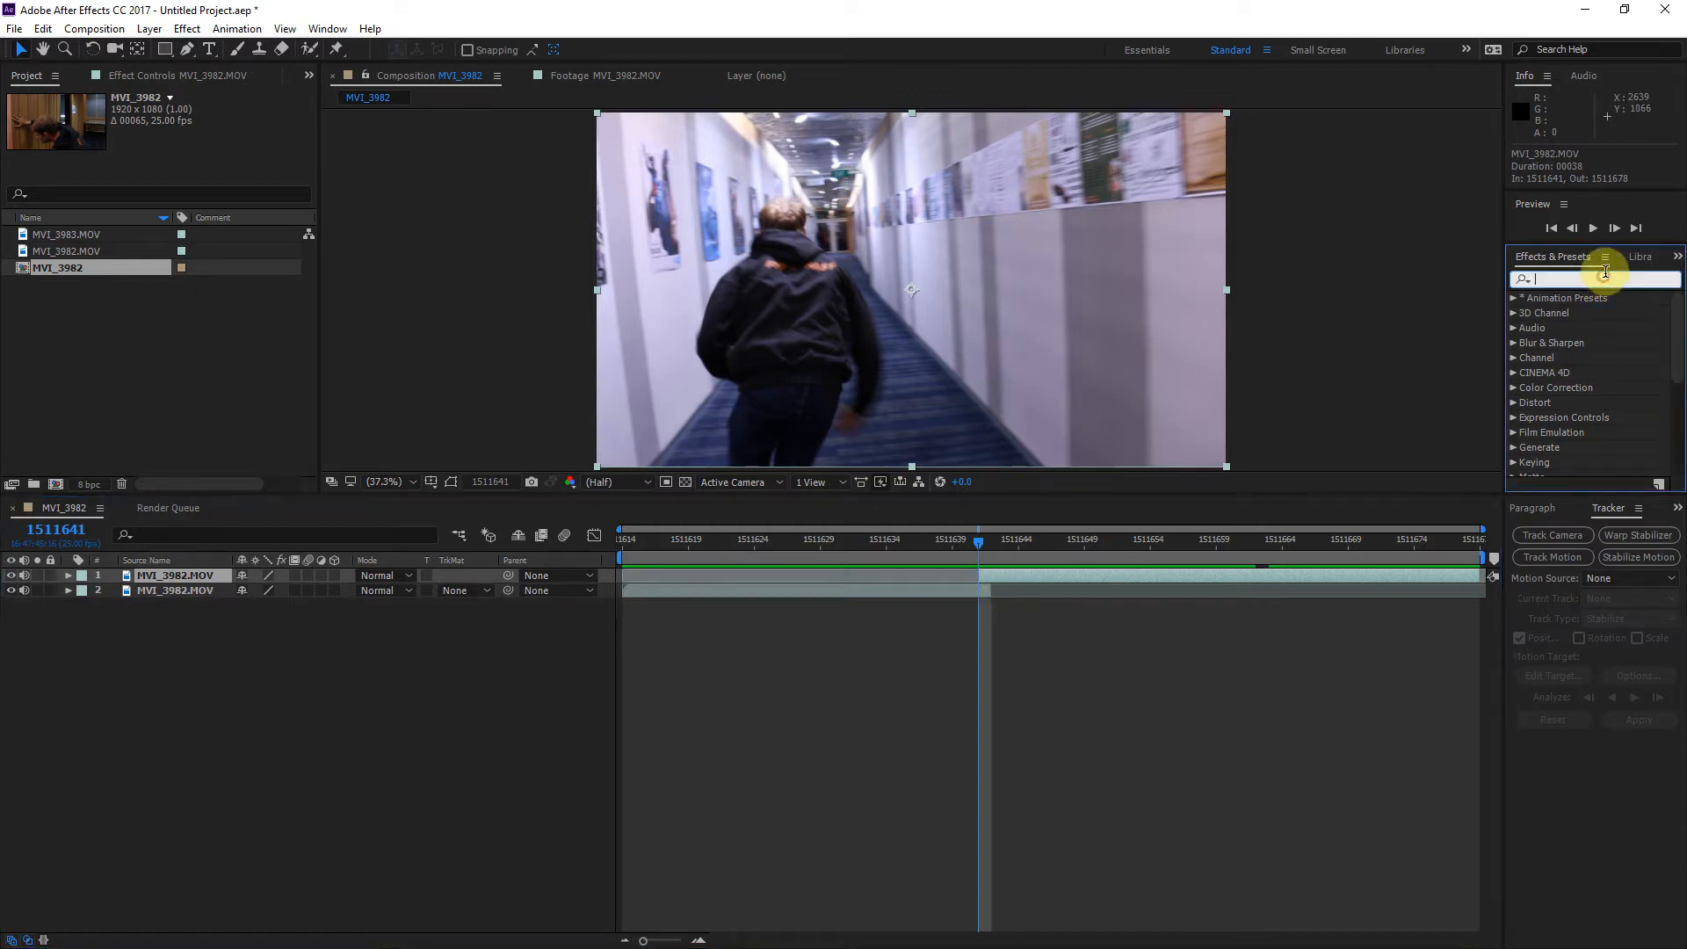
type("3d c")
type("a")
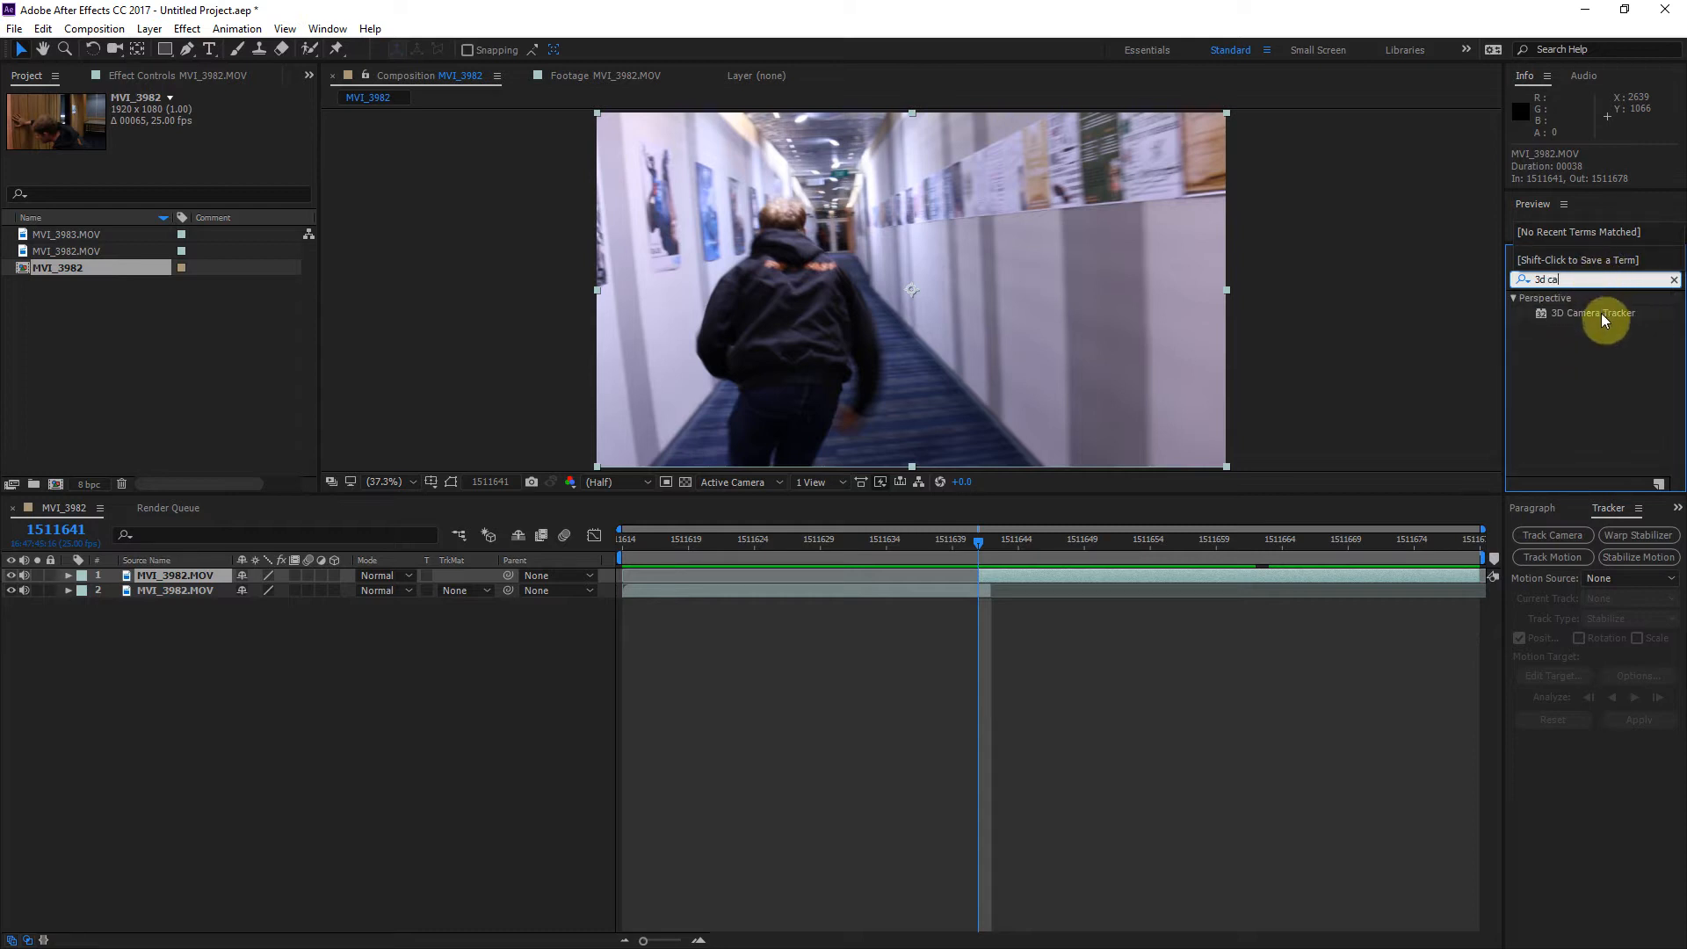
left_click_drag(1600, 313, 1042, 573)
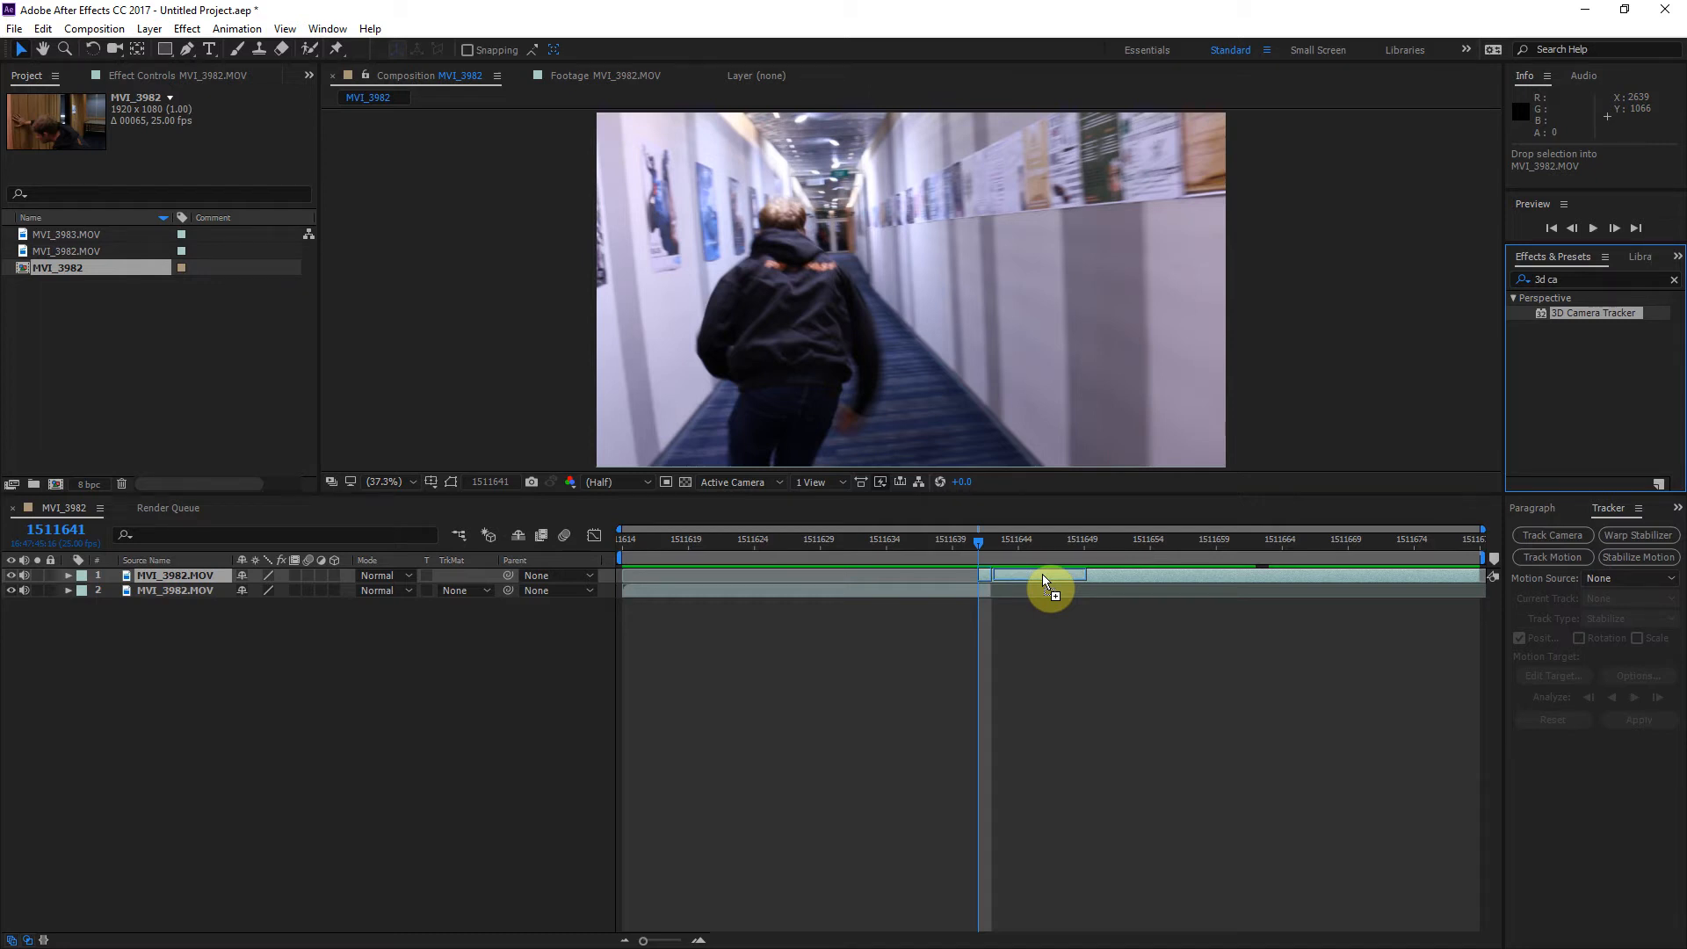
left_click_drag(1042, 573, 1042, 573)
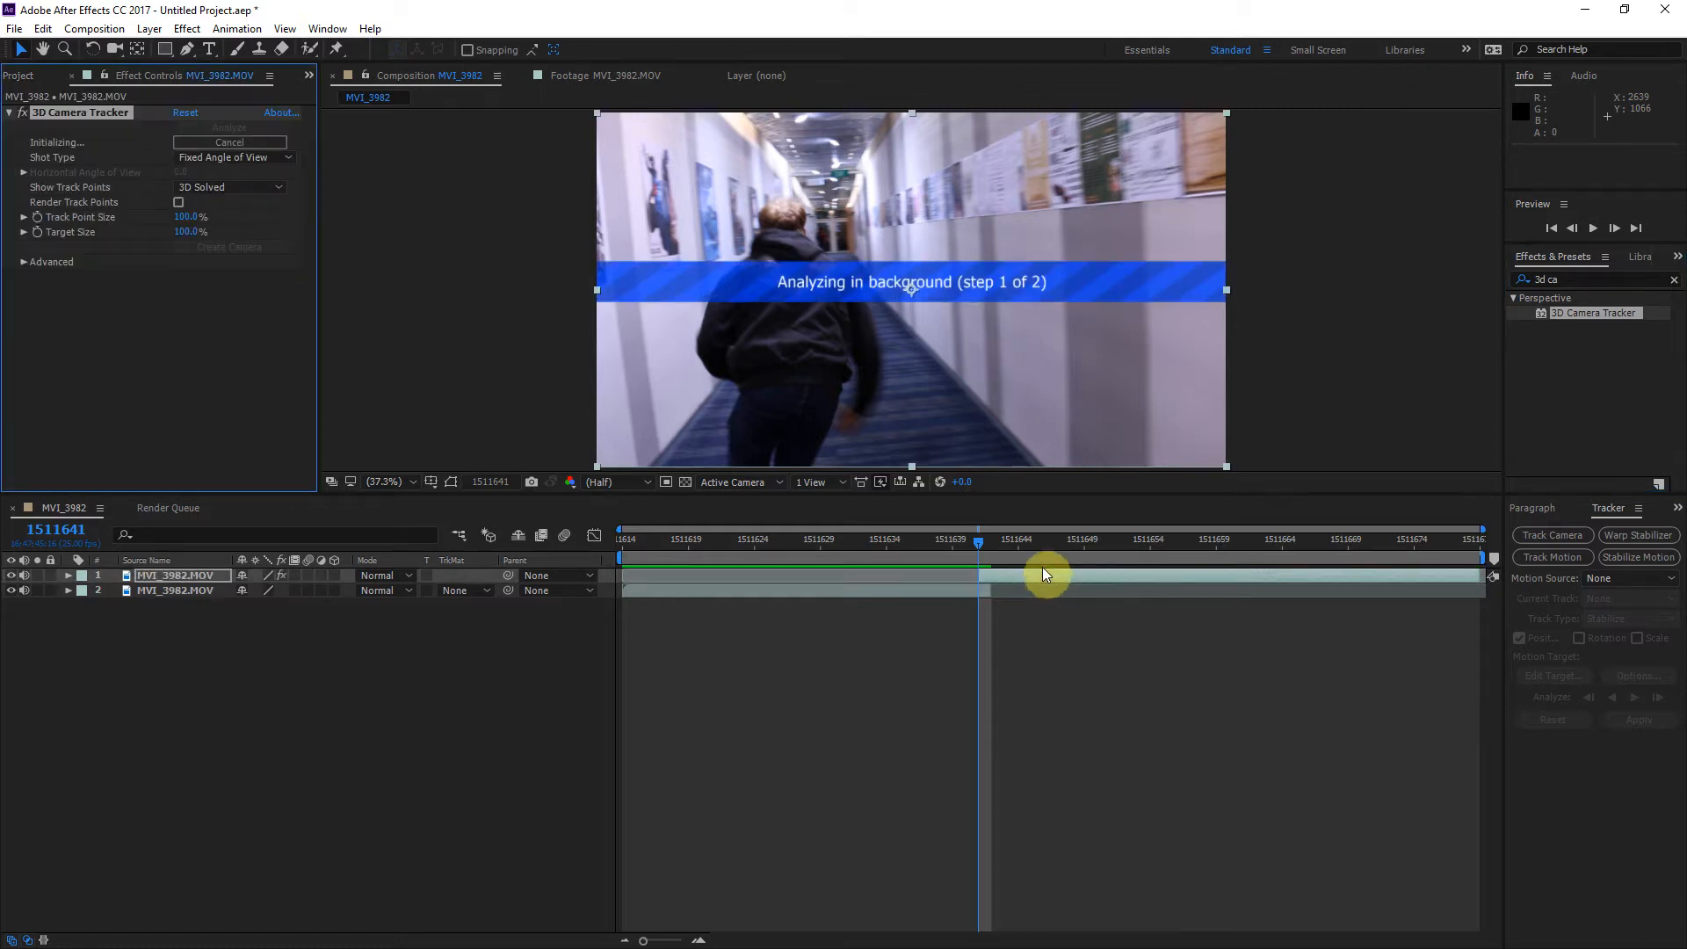
left_click(234, 158)
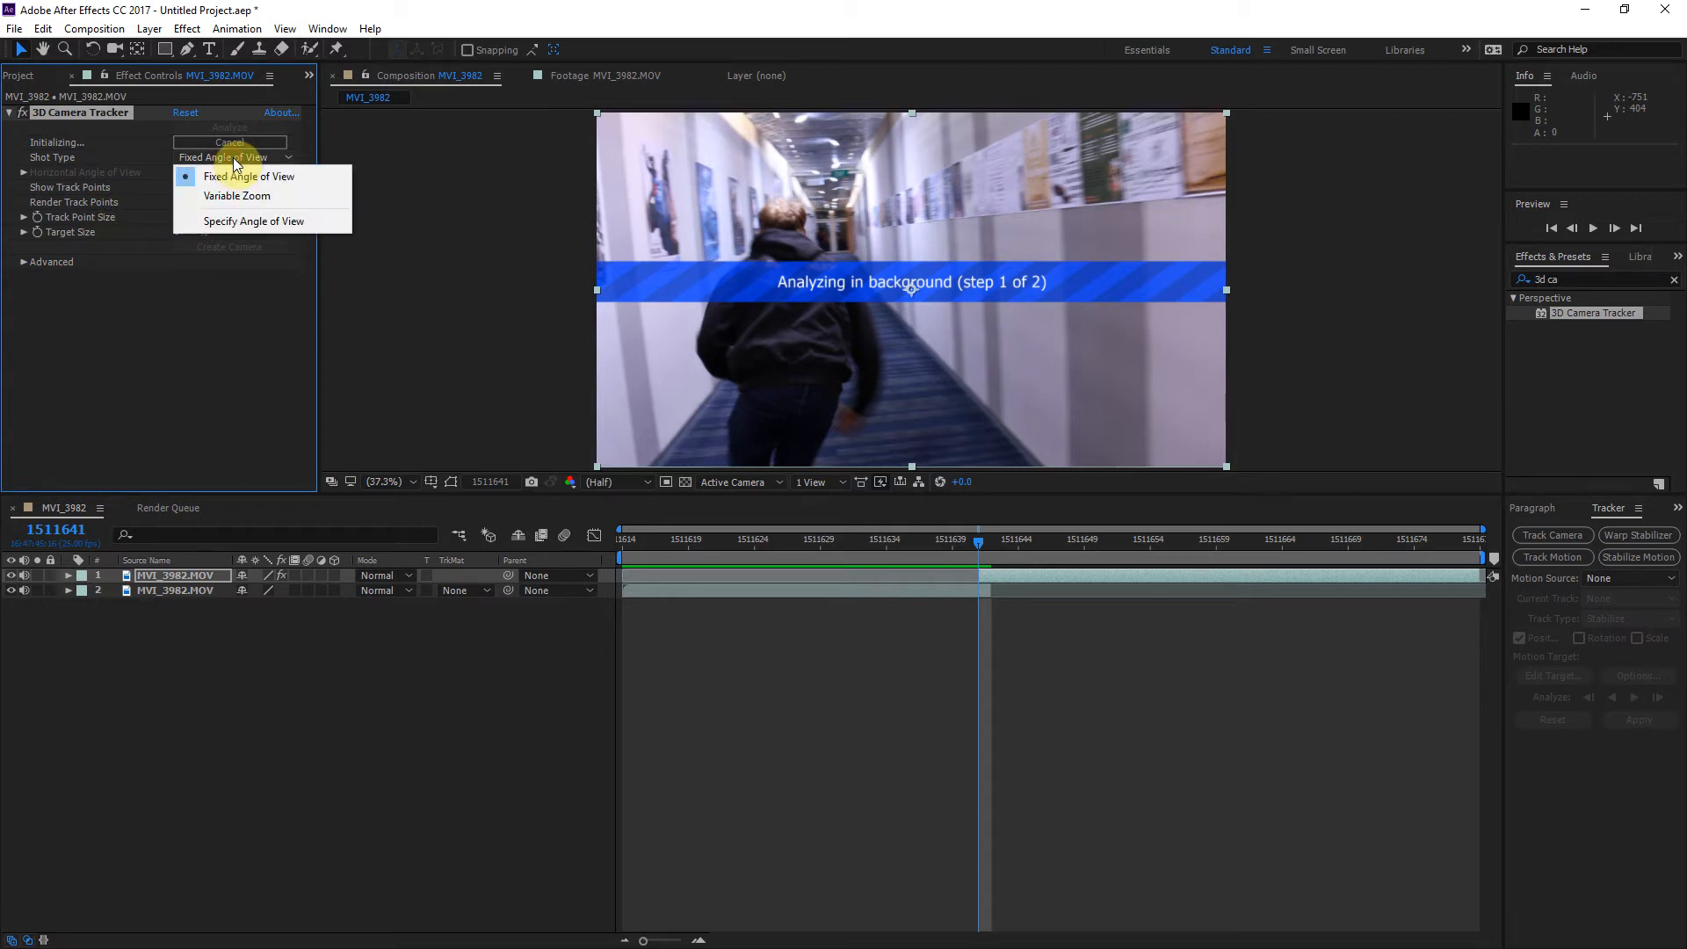
left_click(403, 154)
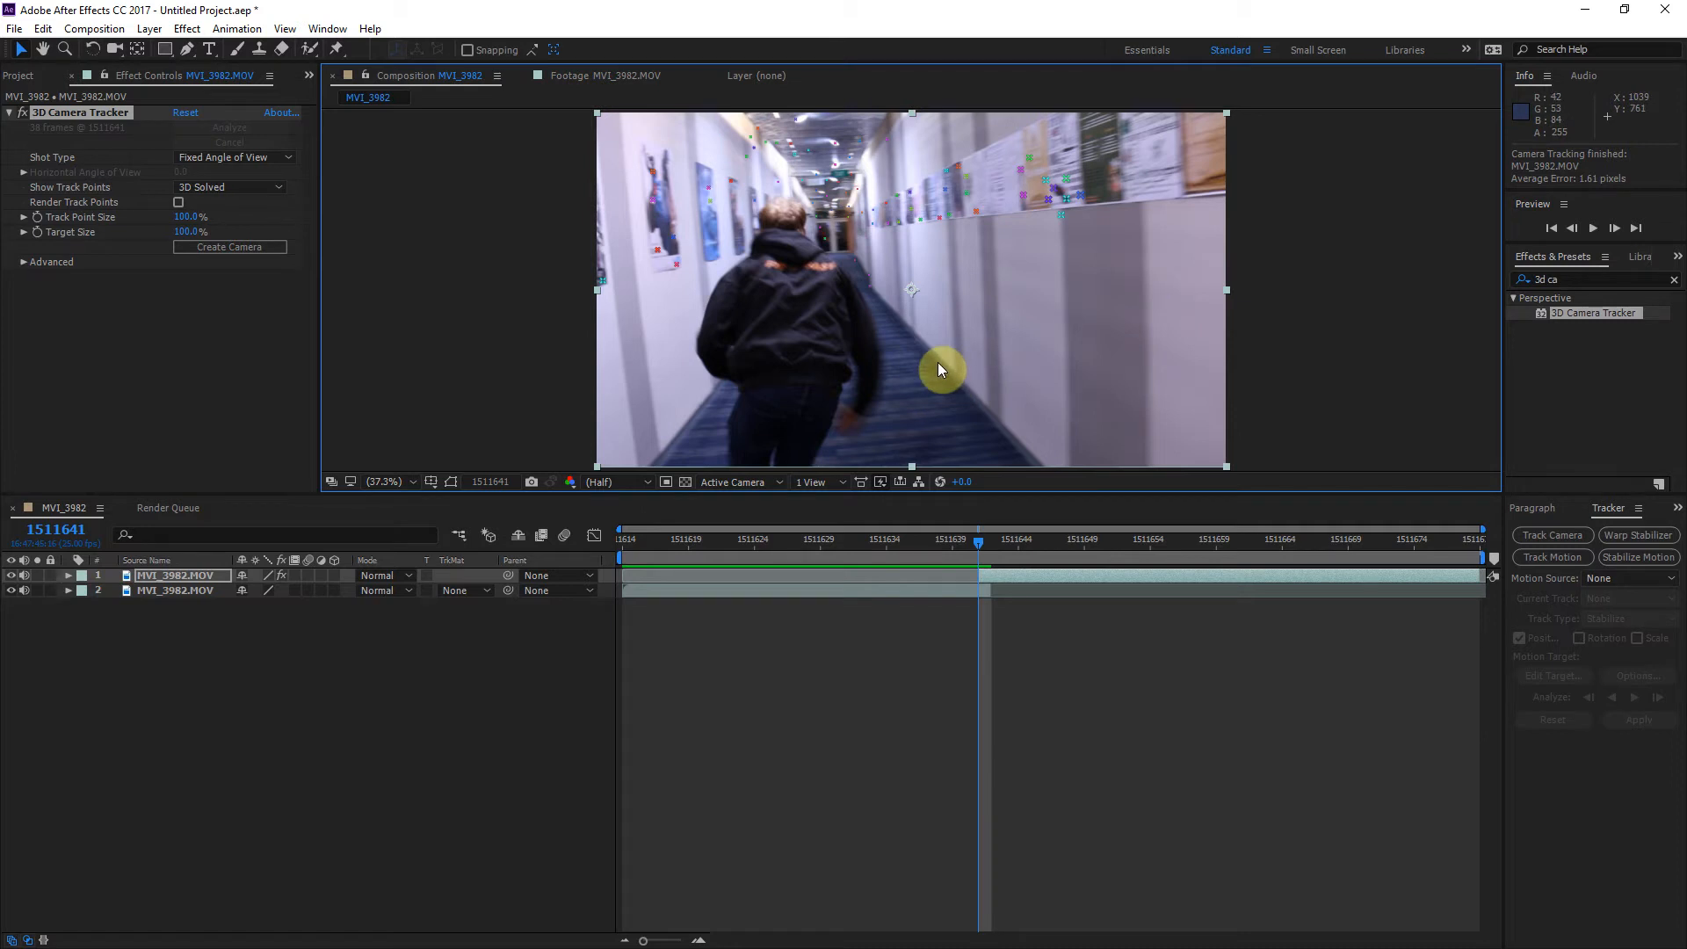
Step: Check the solved track points in an enlarged composition view and create the camera from the 3D Camera Tracker
key("grave")
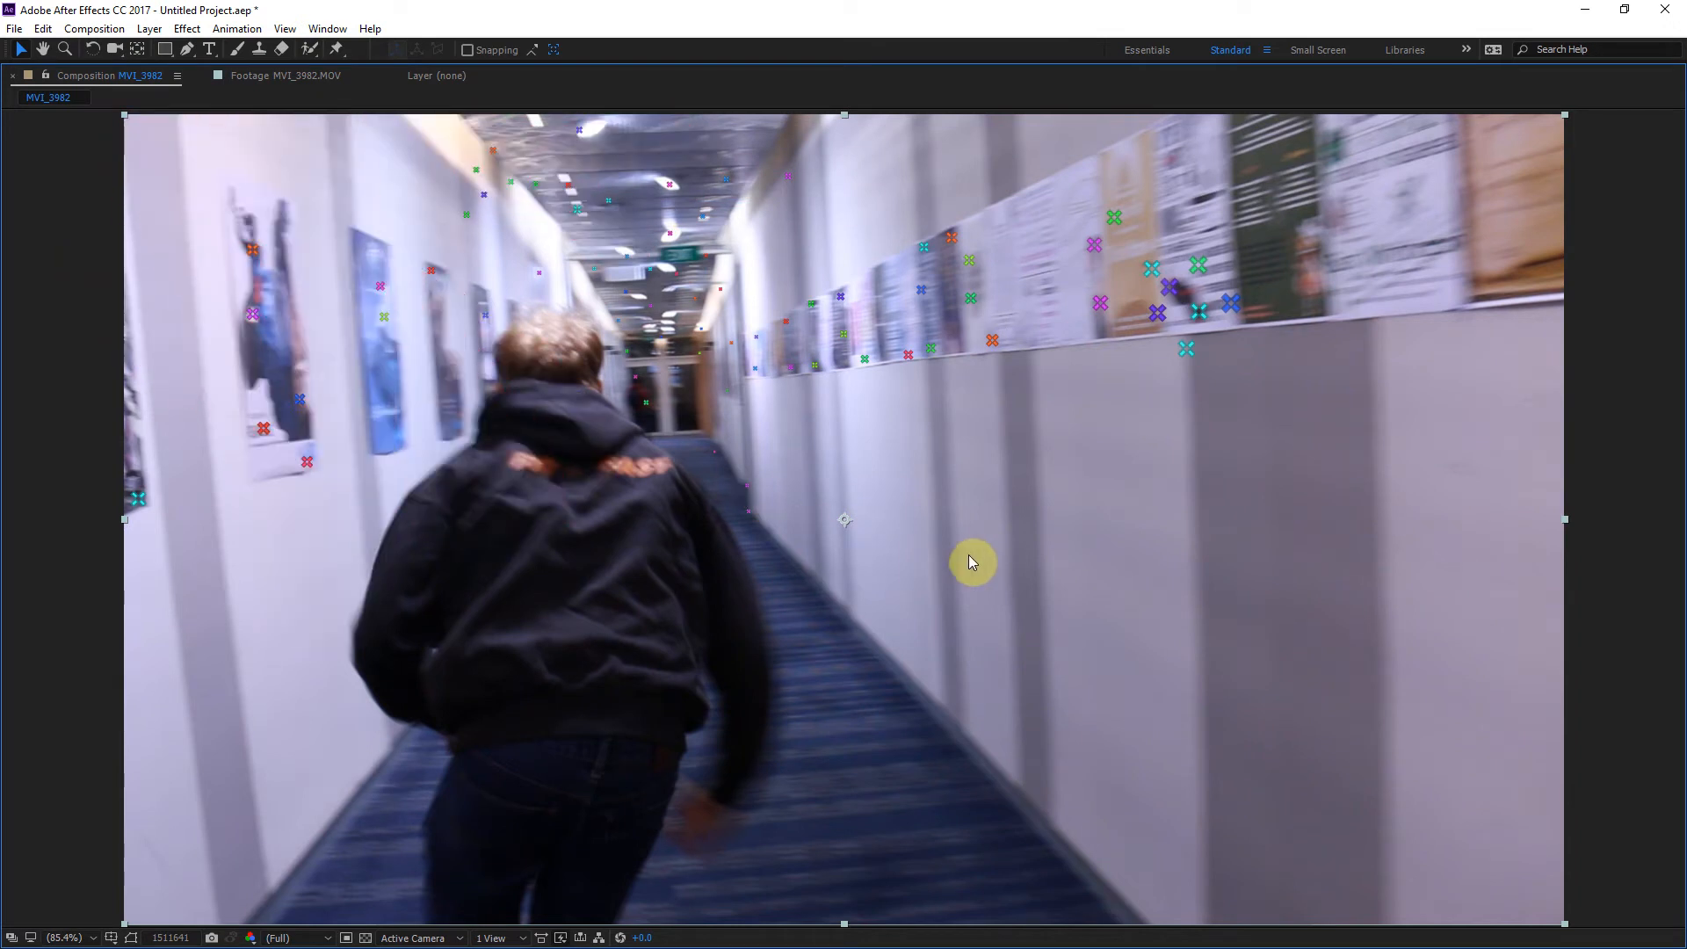
key("grave")
left_click_drag(978, 543, 1023, 554)
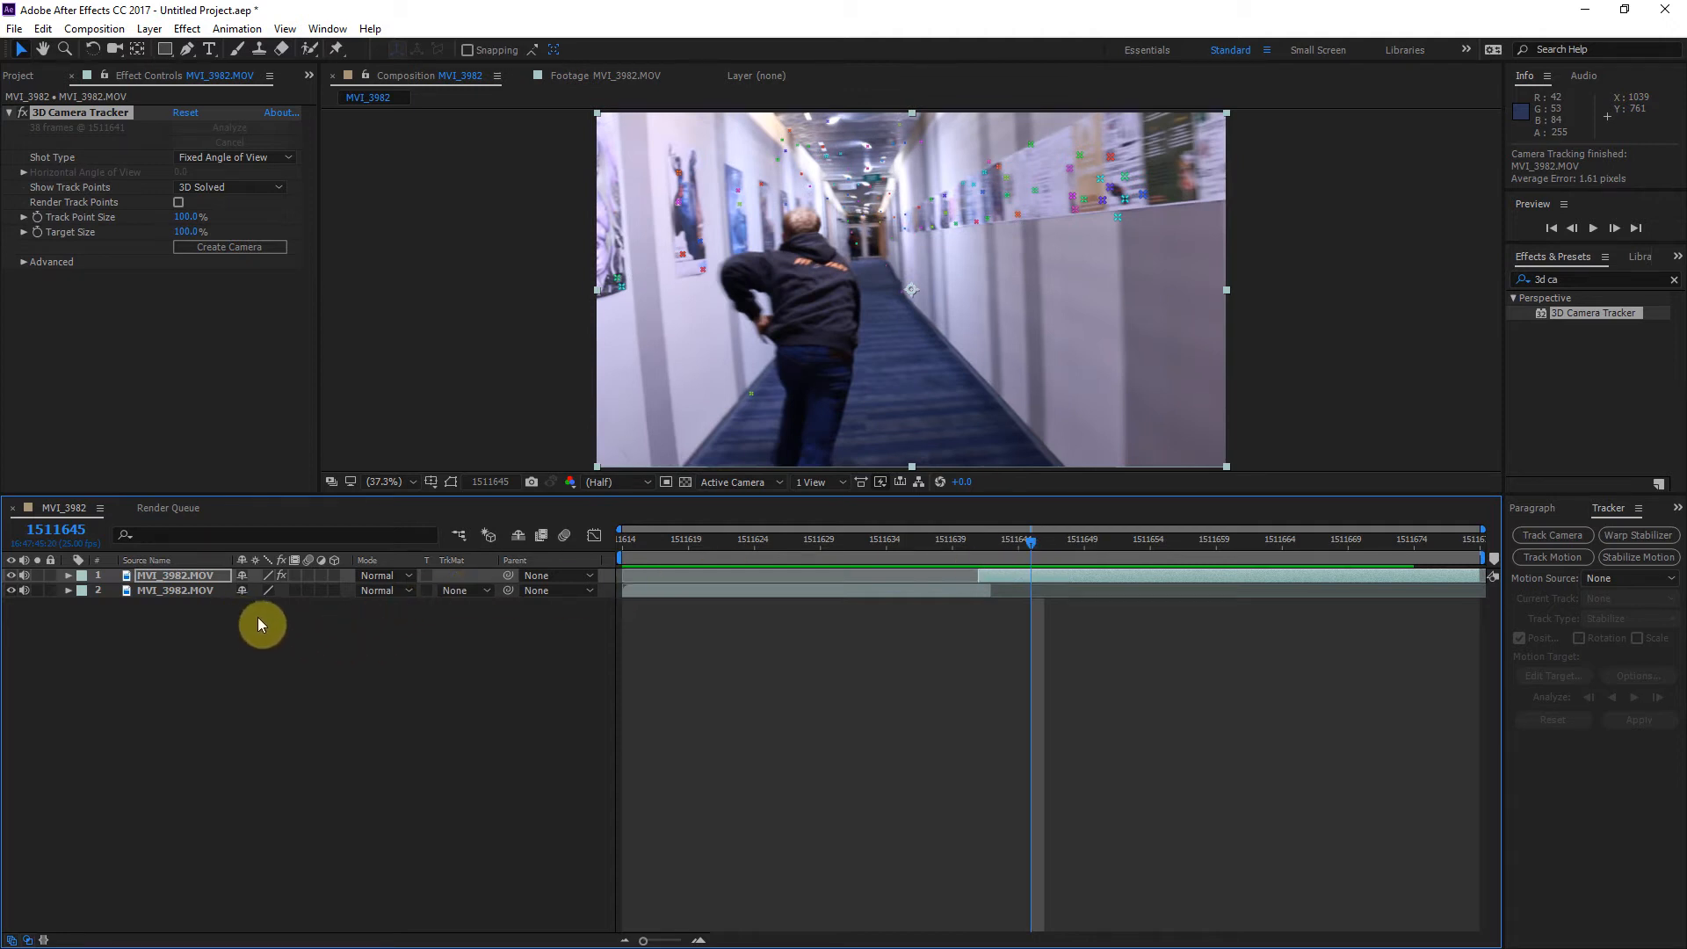
left_click(209, 247)
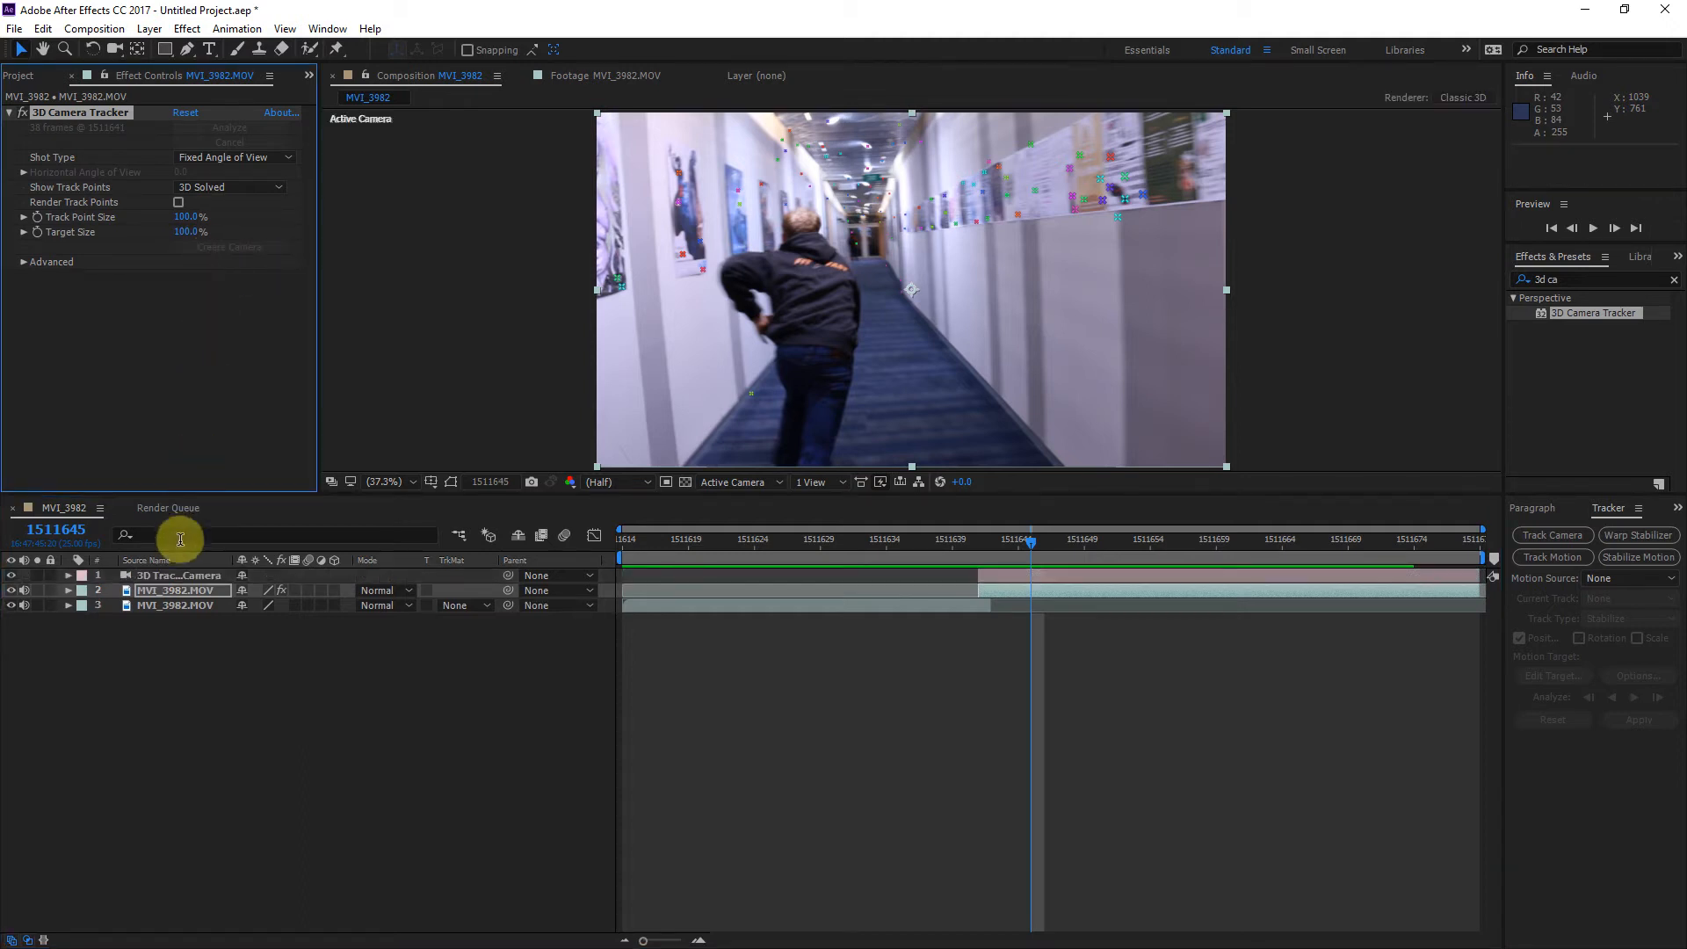
Step: Examine the tracker camera's movement path in Custom View 1, and return to the Active Camera view at frame 1511656
left_click(178, 573)
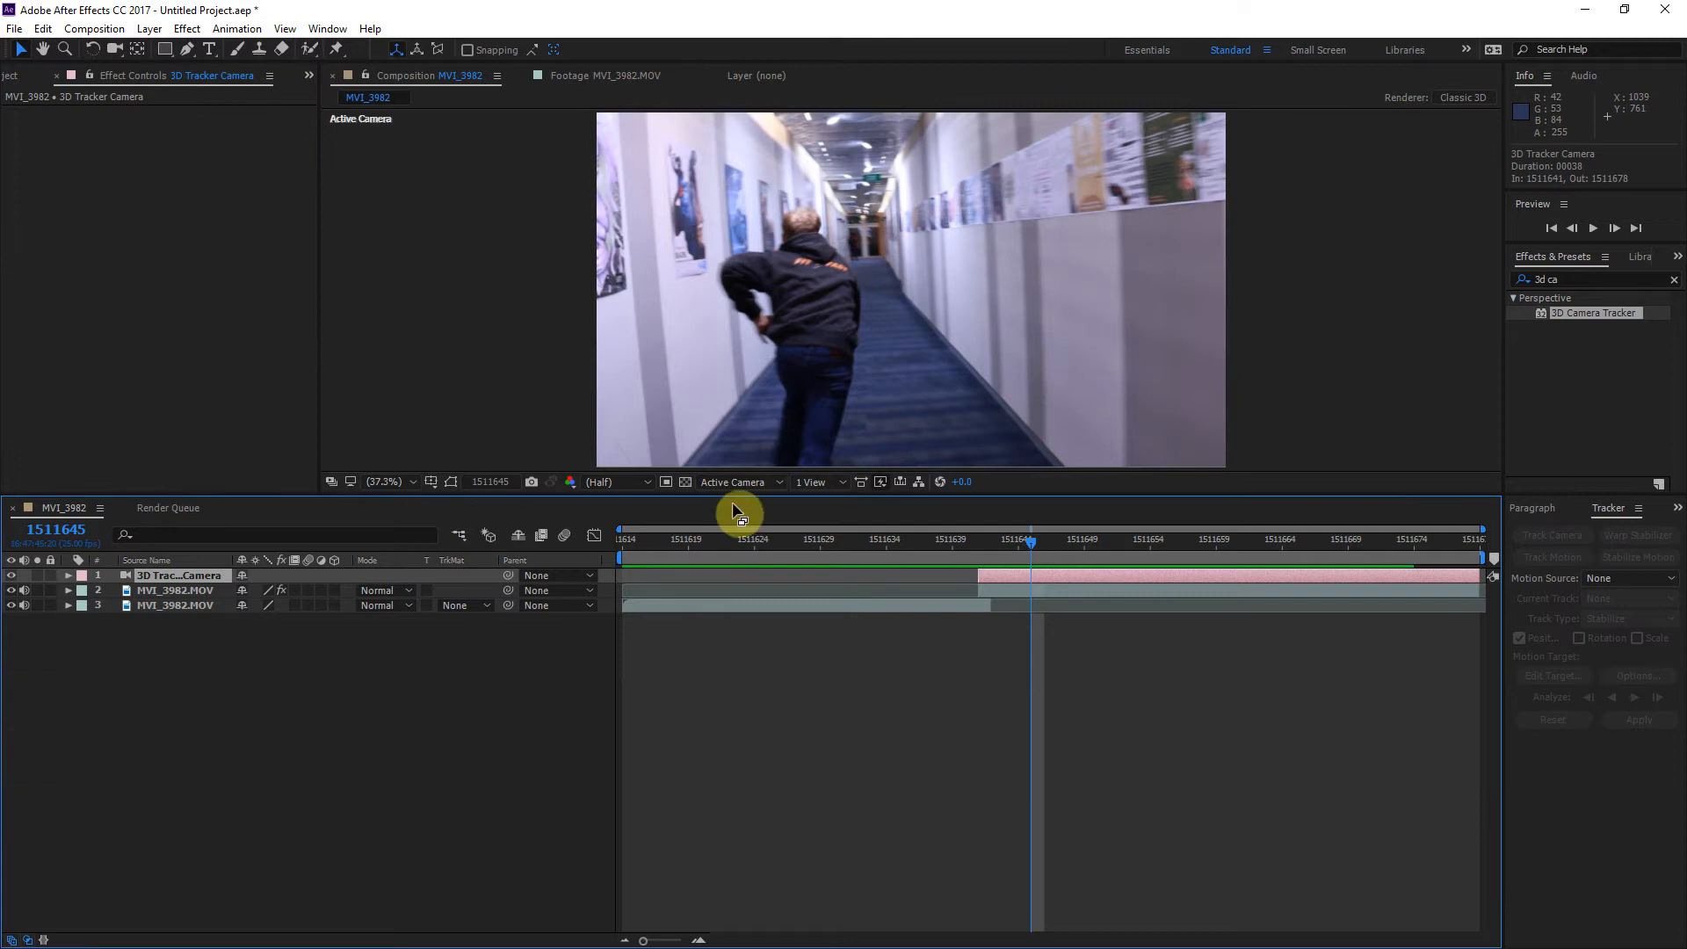
left_click_drag(1026, 537, 1203, 552)
left_click(770, 482)
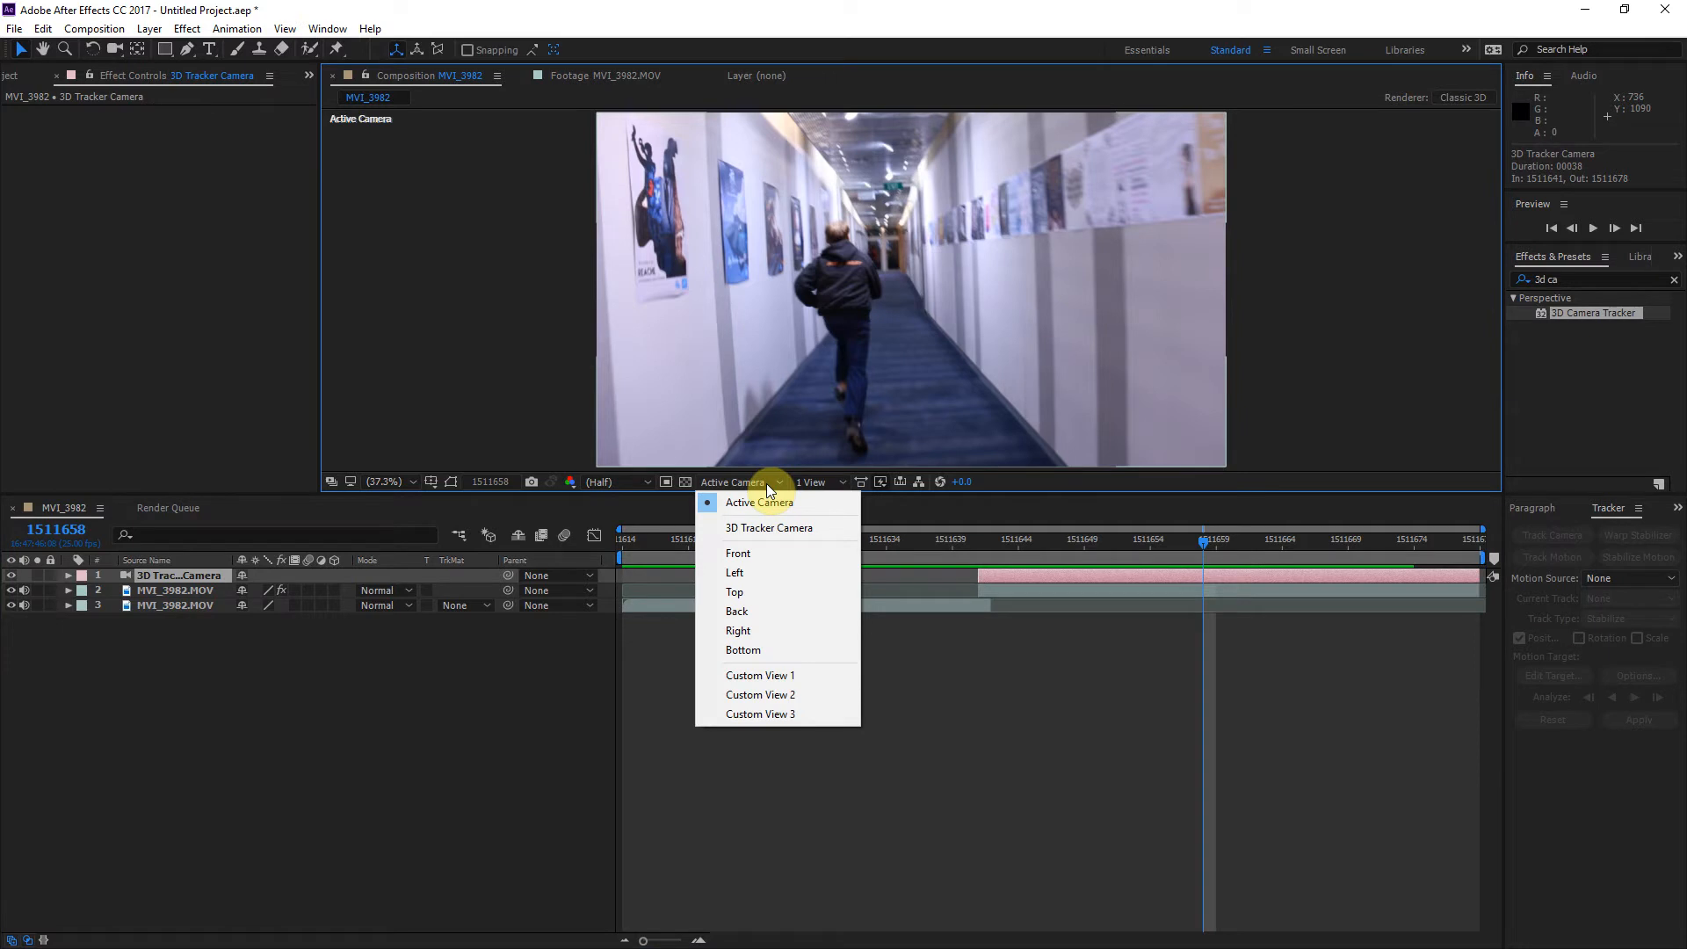
left_click(768, 675)
scroll(1054, 353, "down", 1)
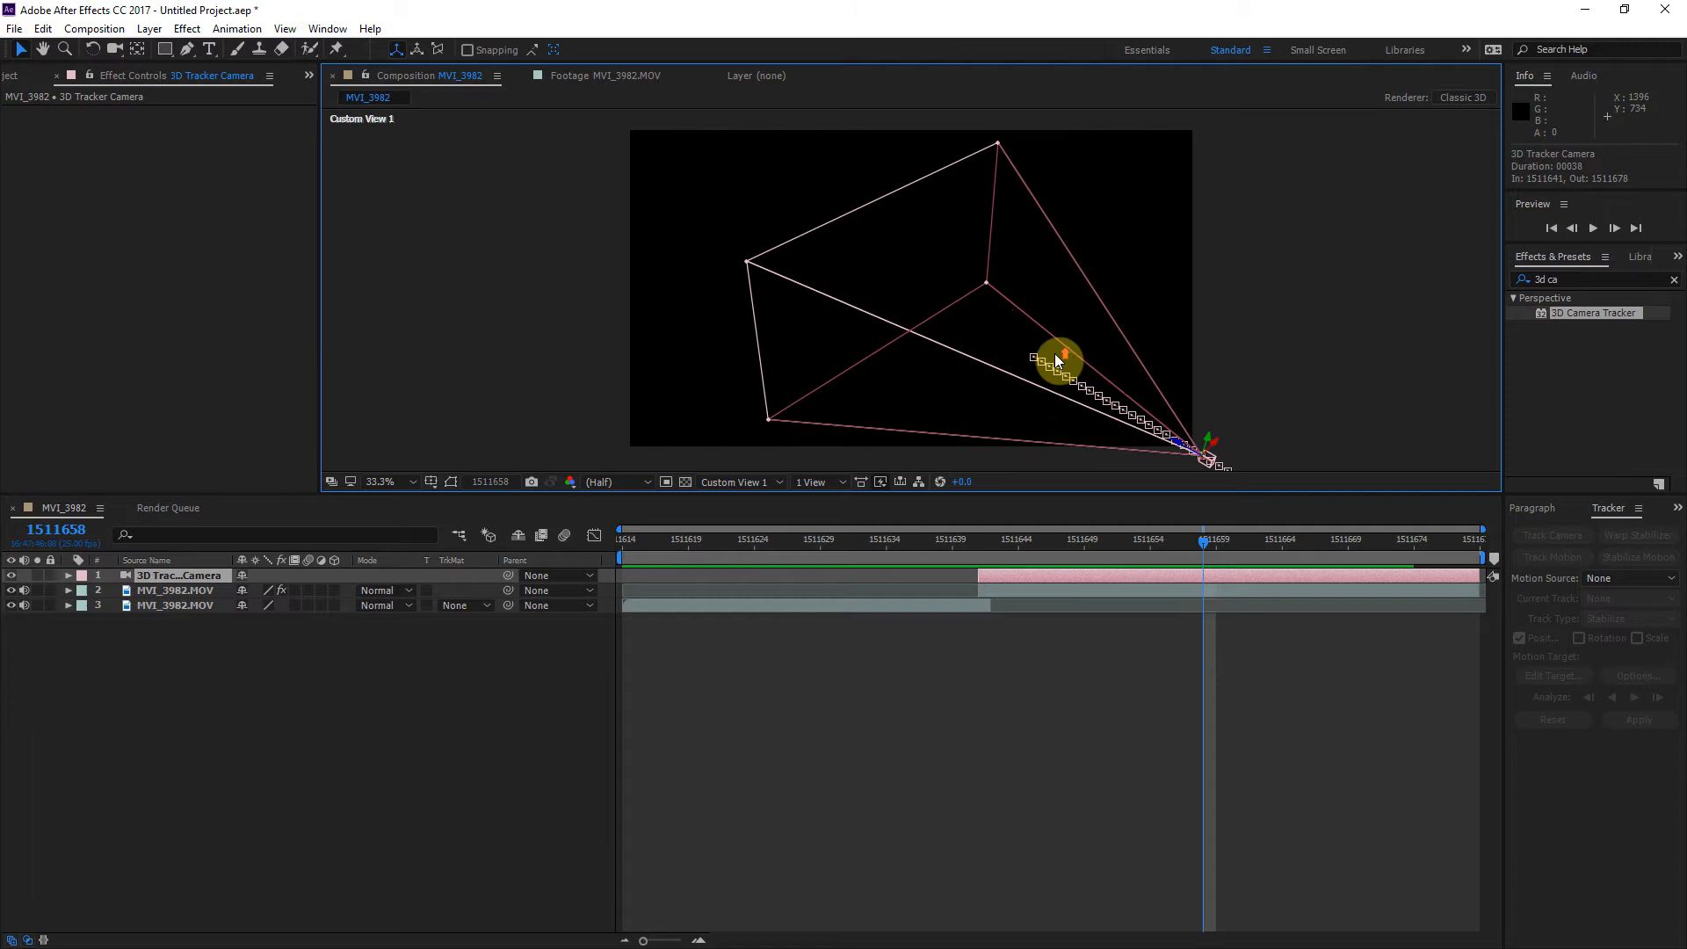
left_click_drag(1079, 349, 893, 261)
left_click_drag(1179, 539, 1211, 589)
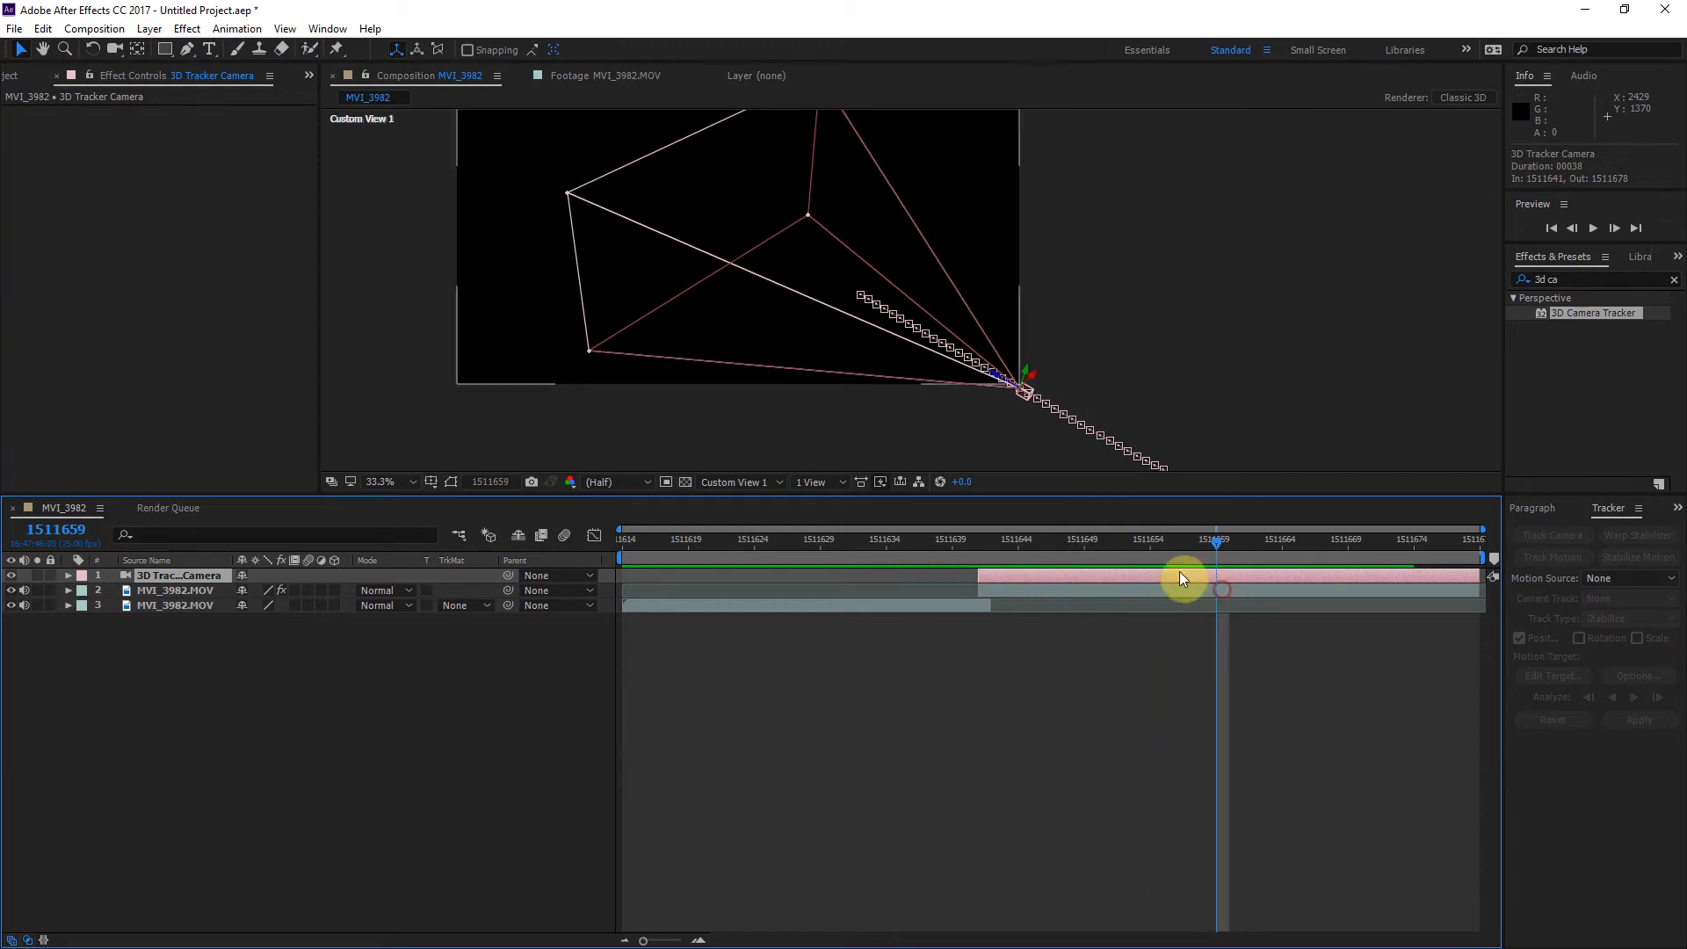
left_click(708, 484)
left_click(745, 505)
left_click_drag(1204, 540, 1178, 550)
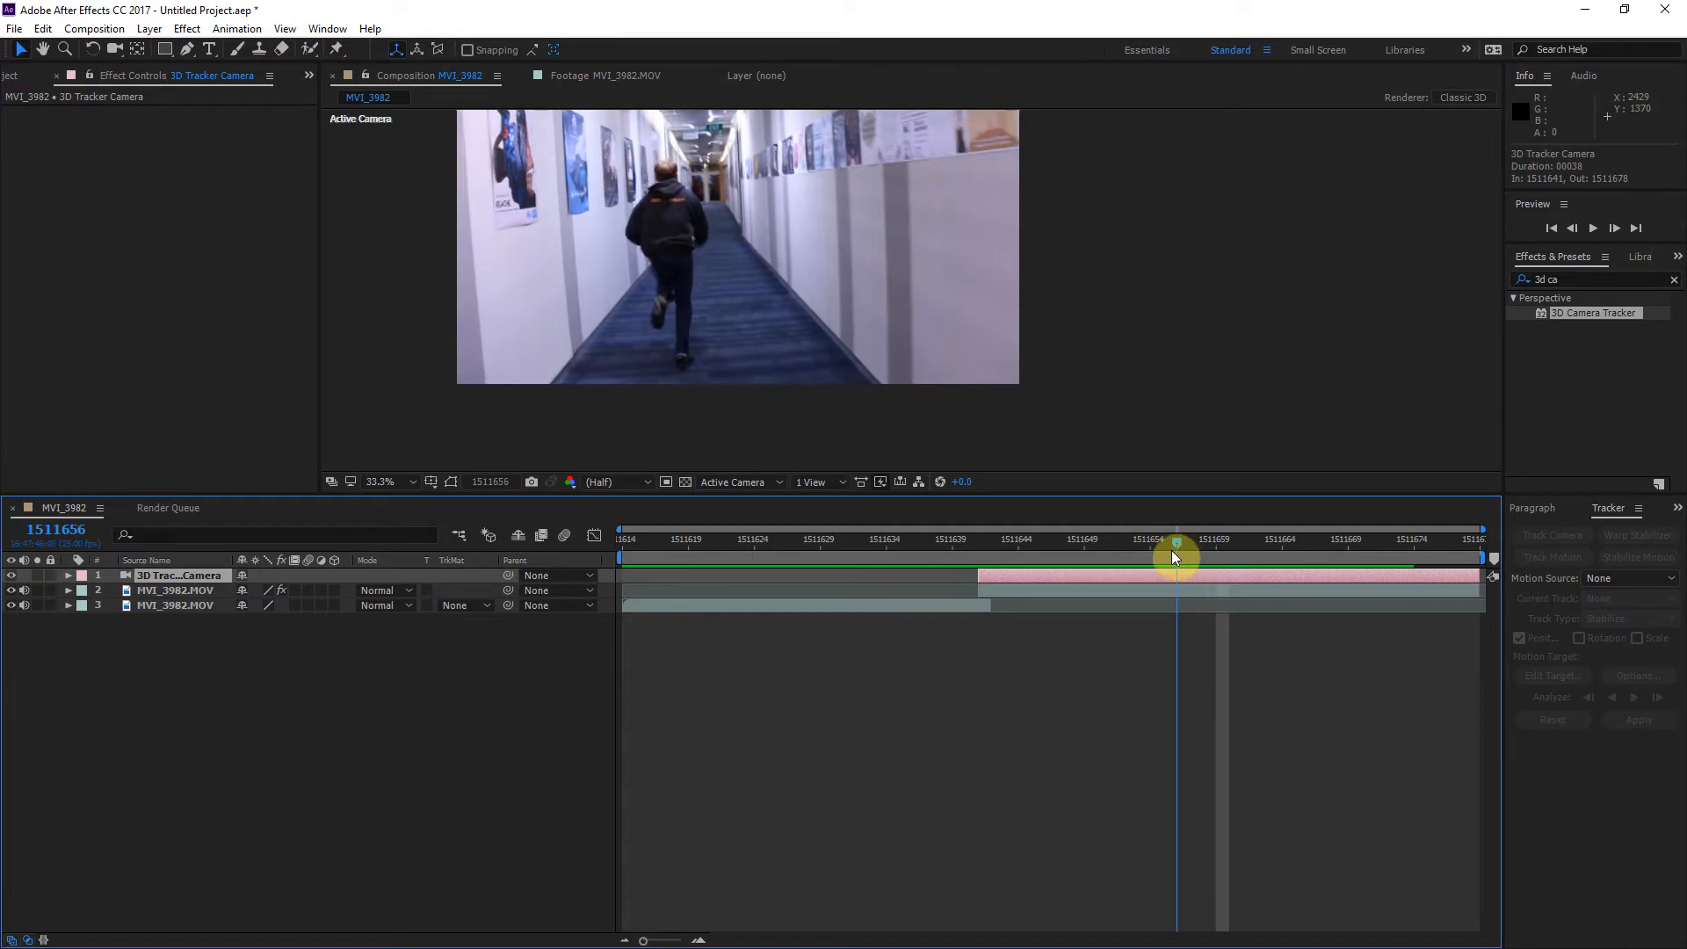
Step: Create a new red 1920 x 1080 px solid layer in the composition
left_click(447, 677)
right_click(448, 679)
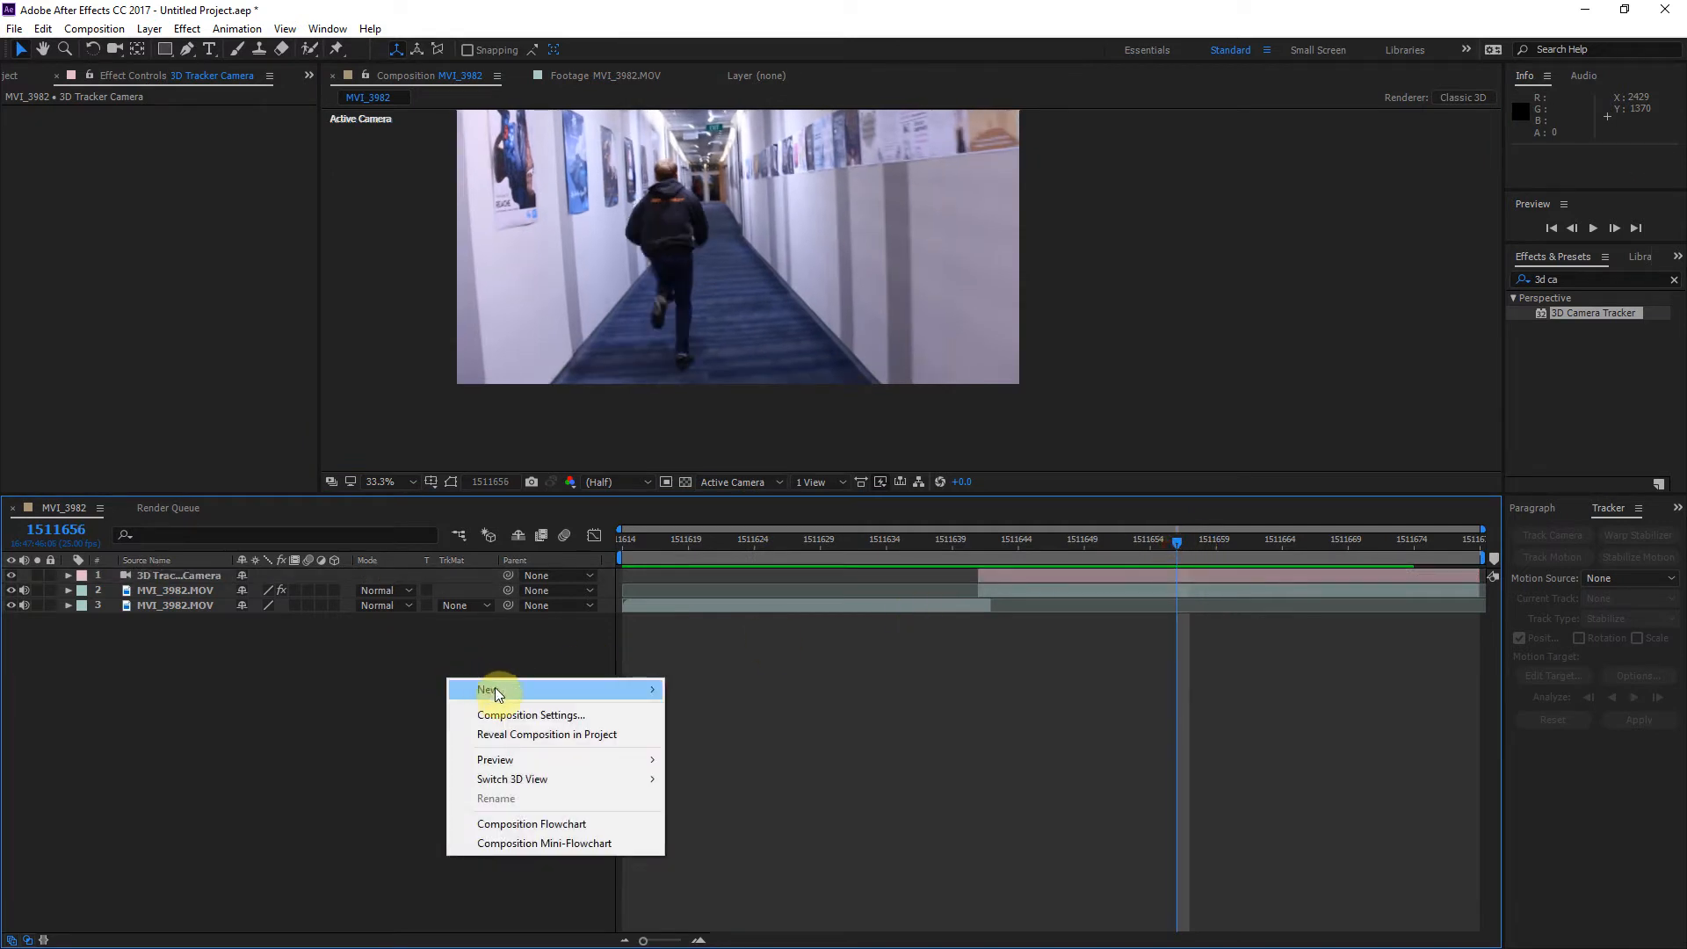
mouse_move(514, 689)
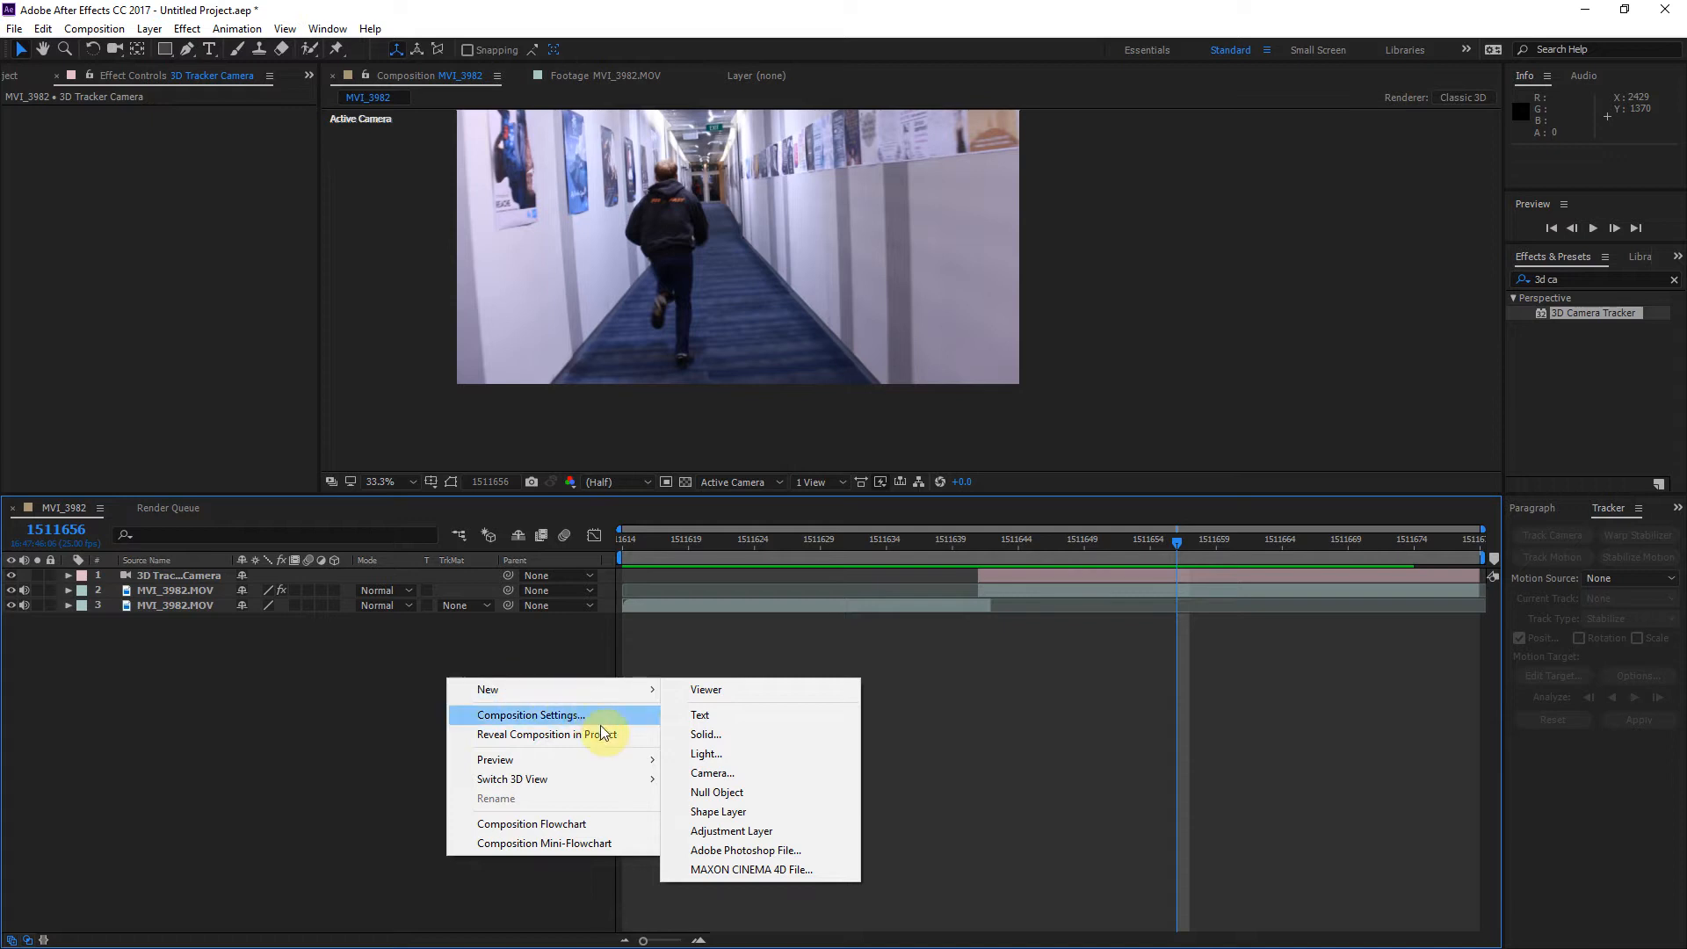
left_click(607, 698)
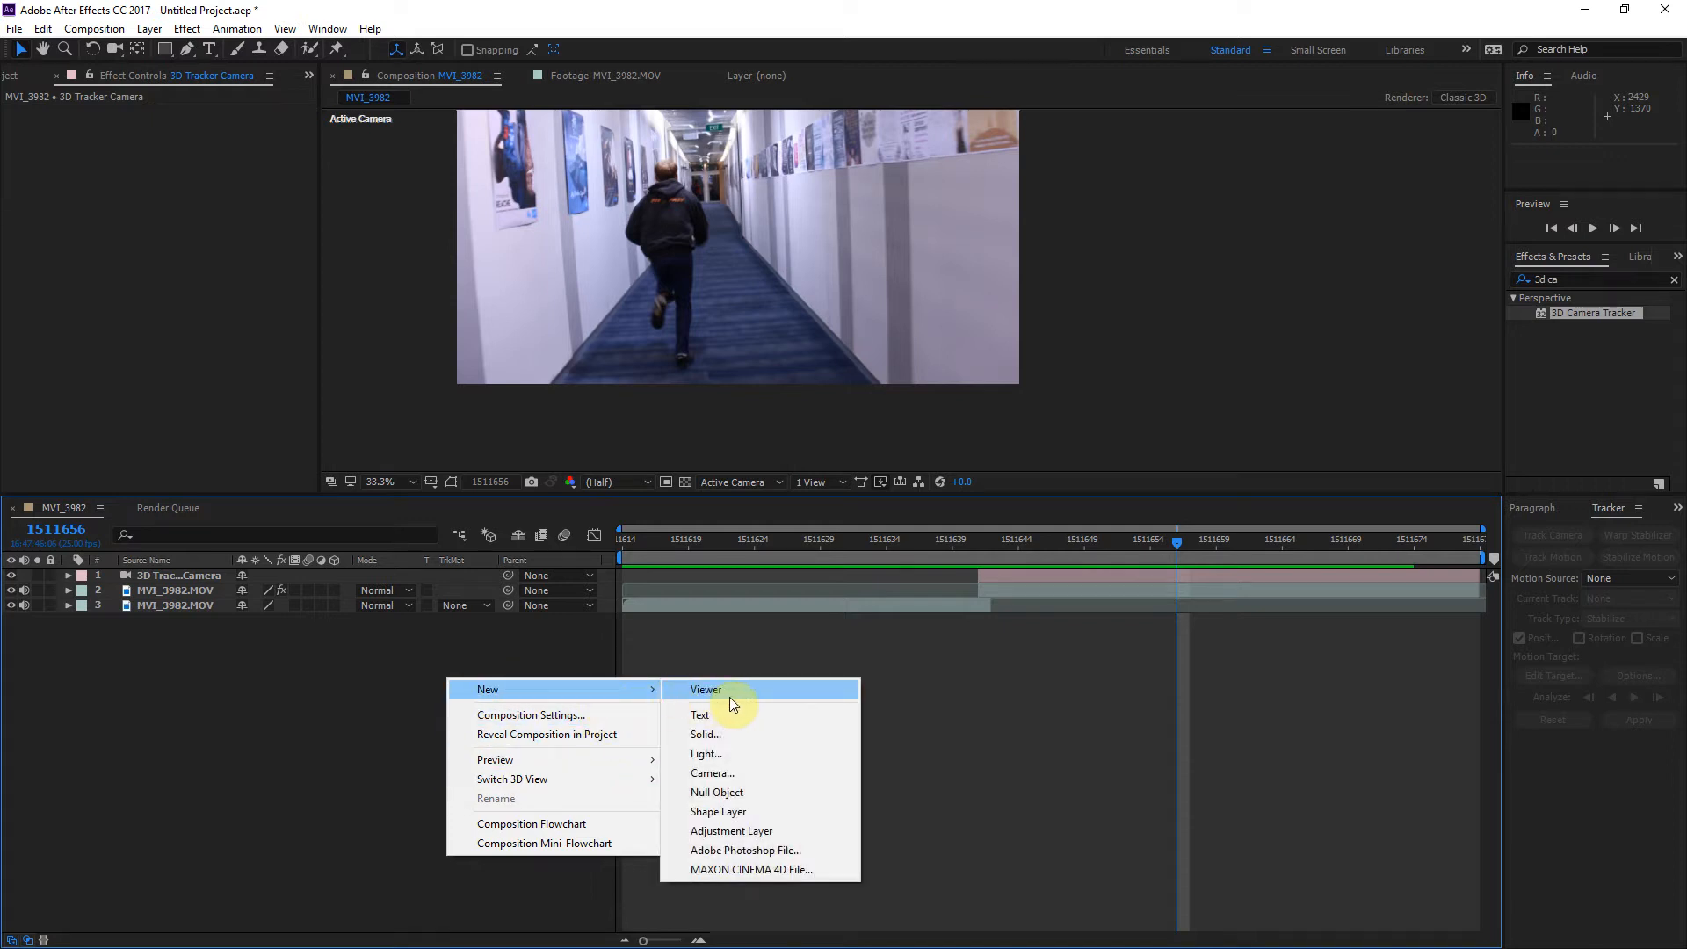
left_click(726, 735)
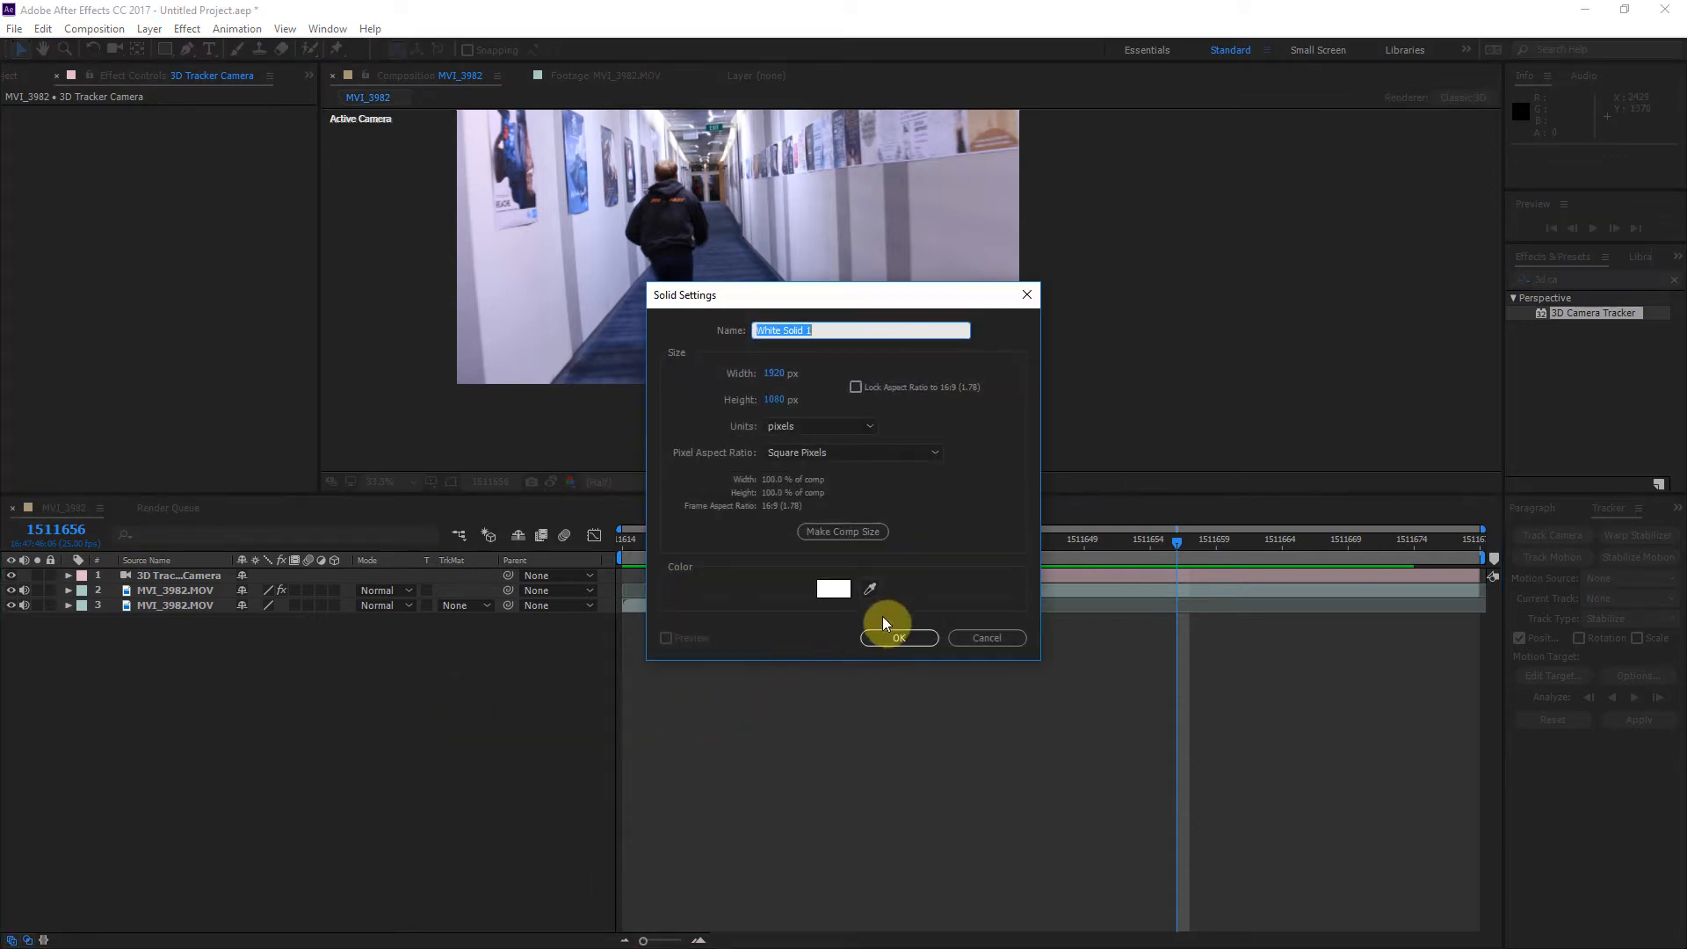
left_click(834, 587)
left_click_drag(562, 586, 644, 557)
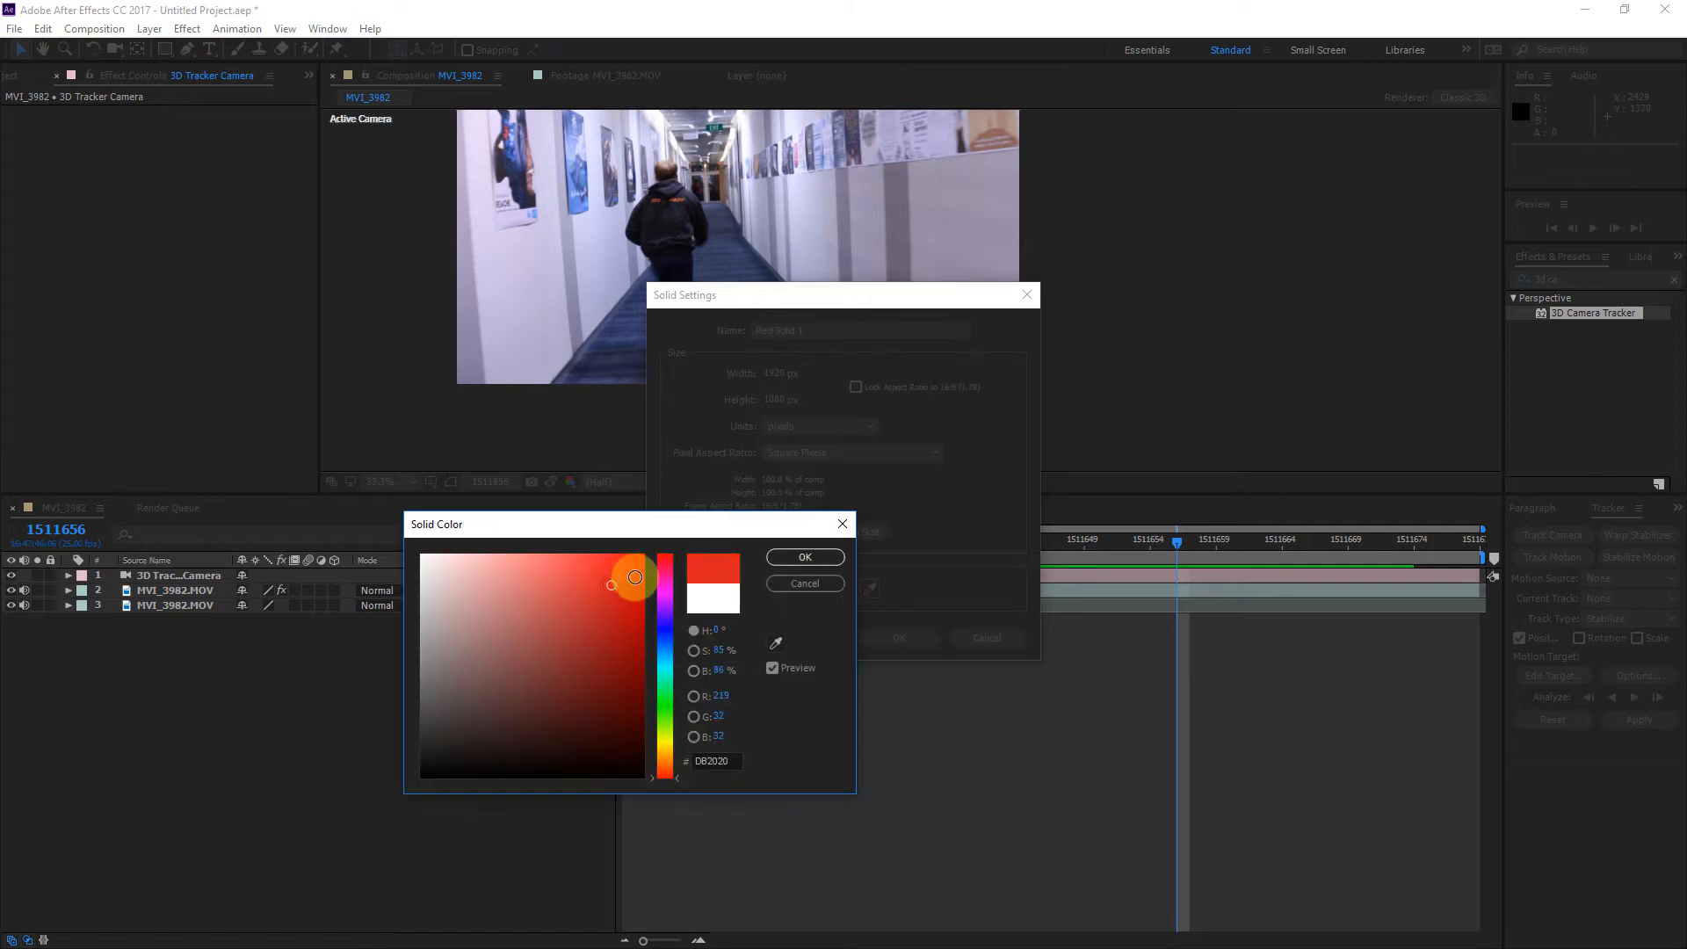
left_click(801, 558)
left_click(908, 640)
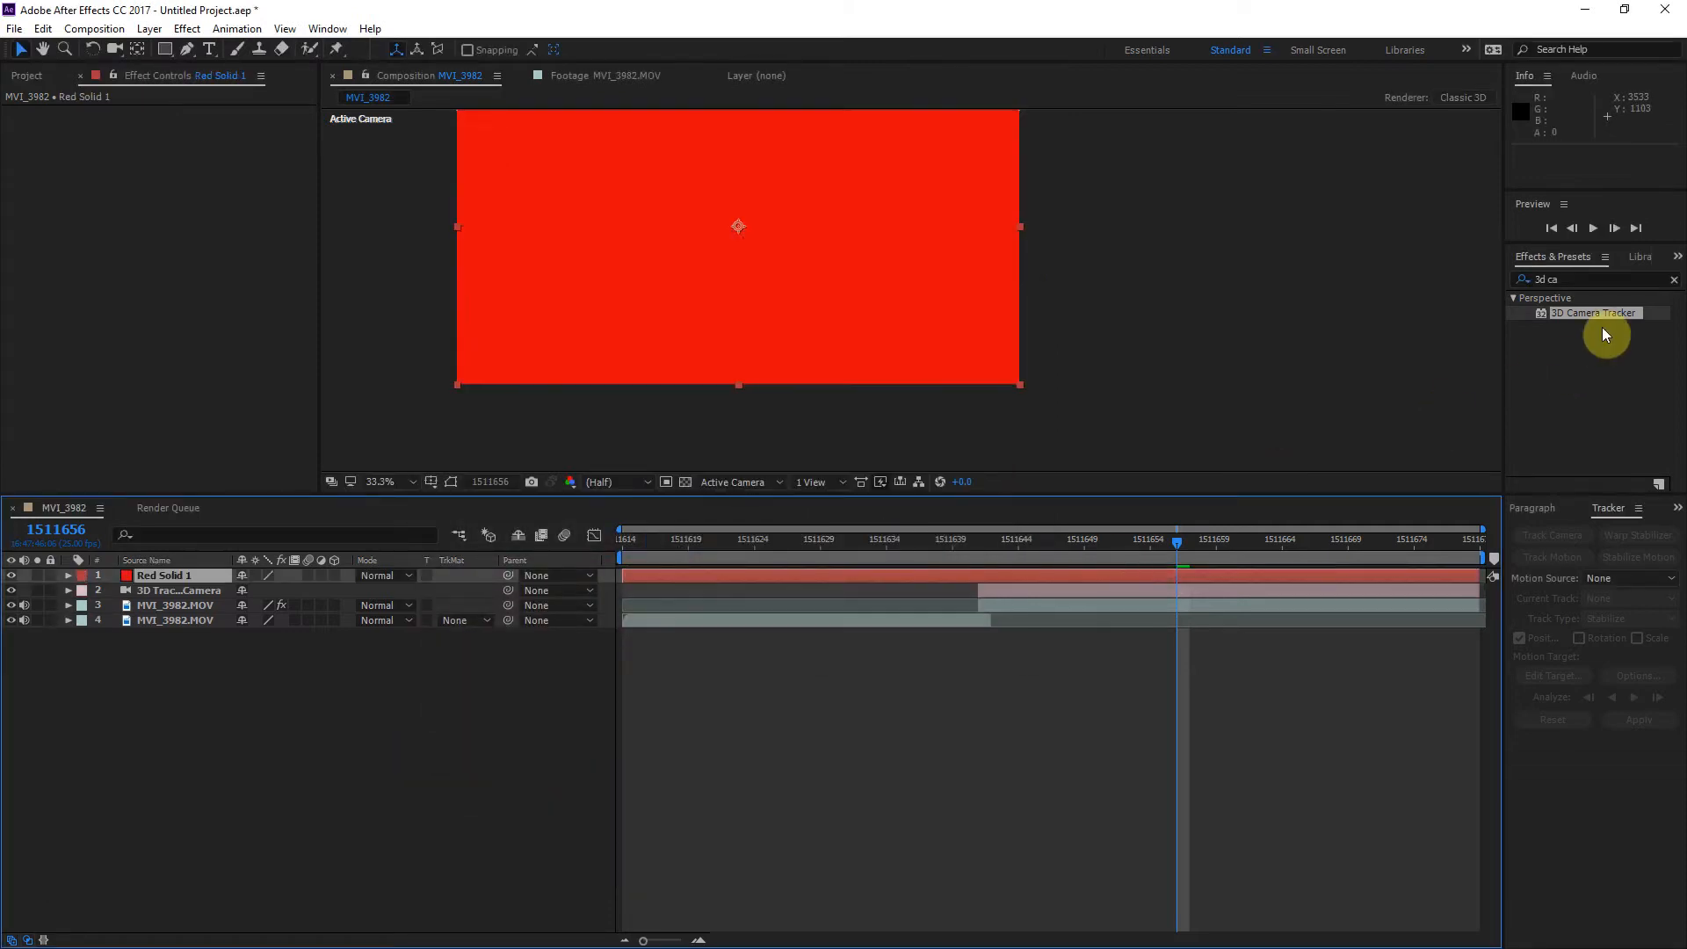
Step: Apply the Grid effect to the red solid layer
double_click(1602, 281)
left_click(1602, 281)
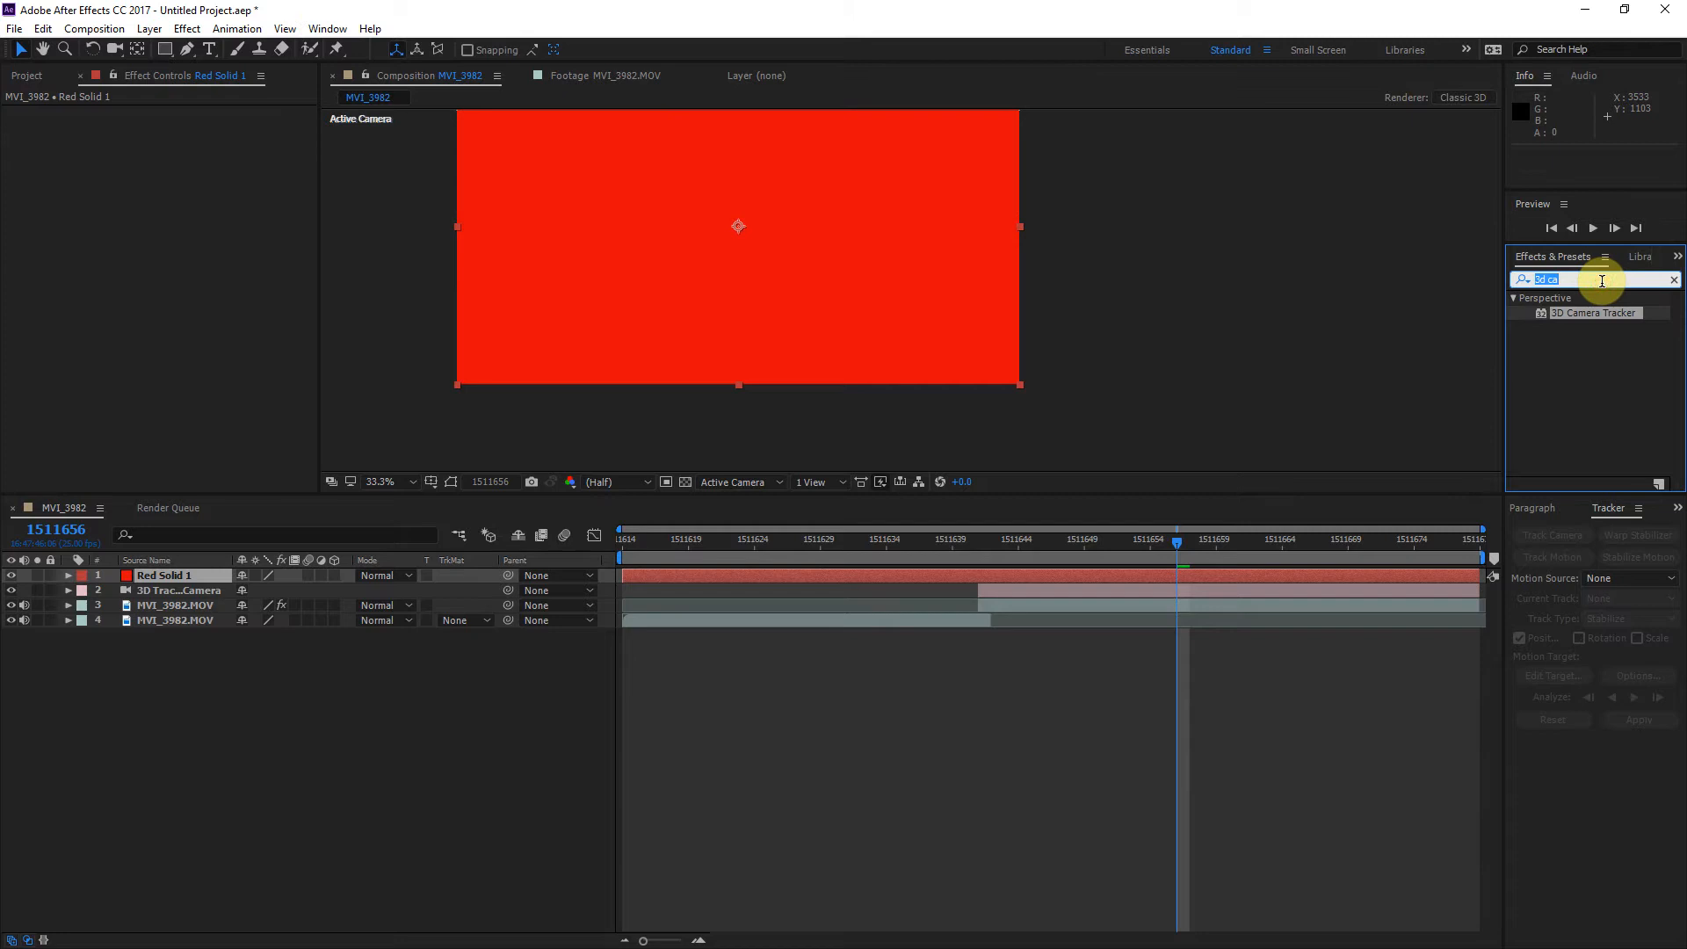
type("grid")
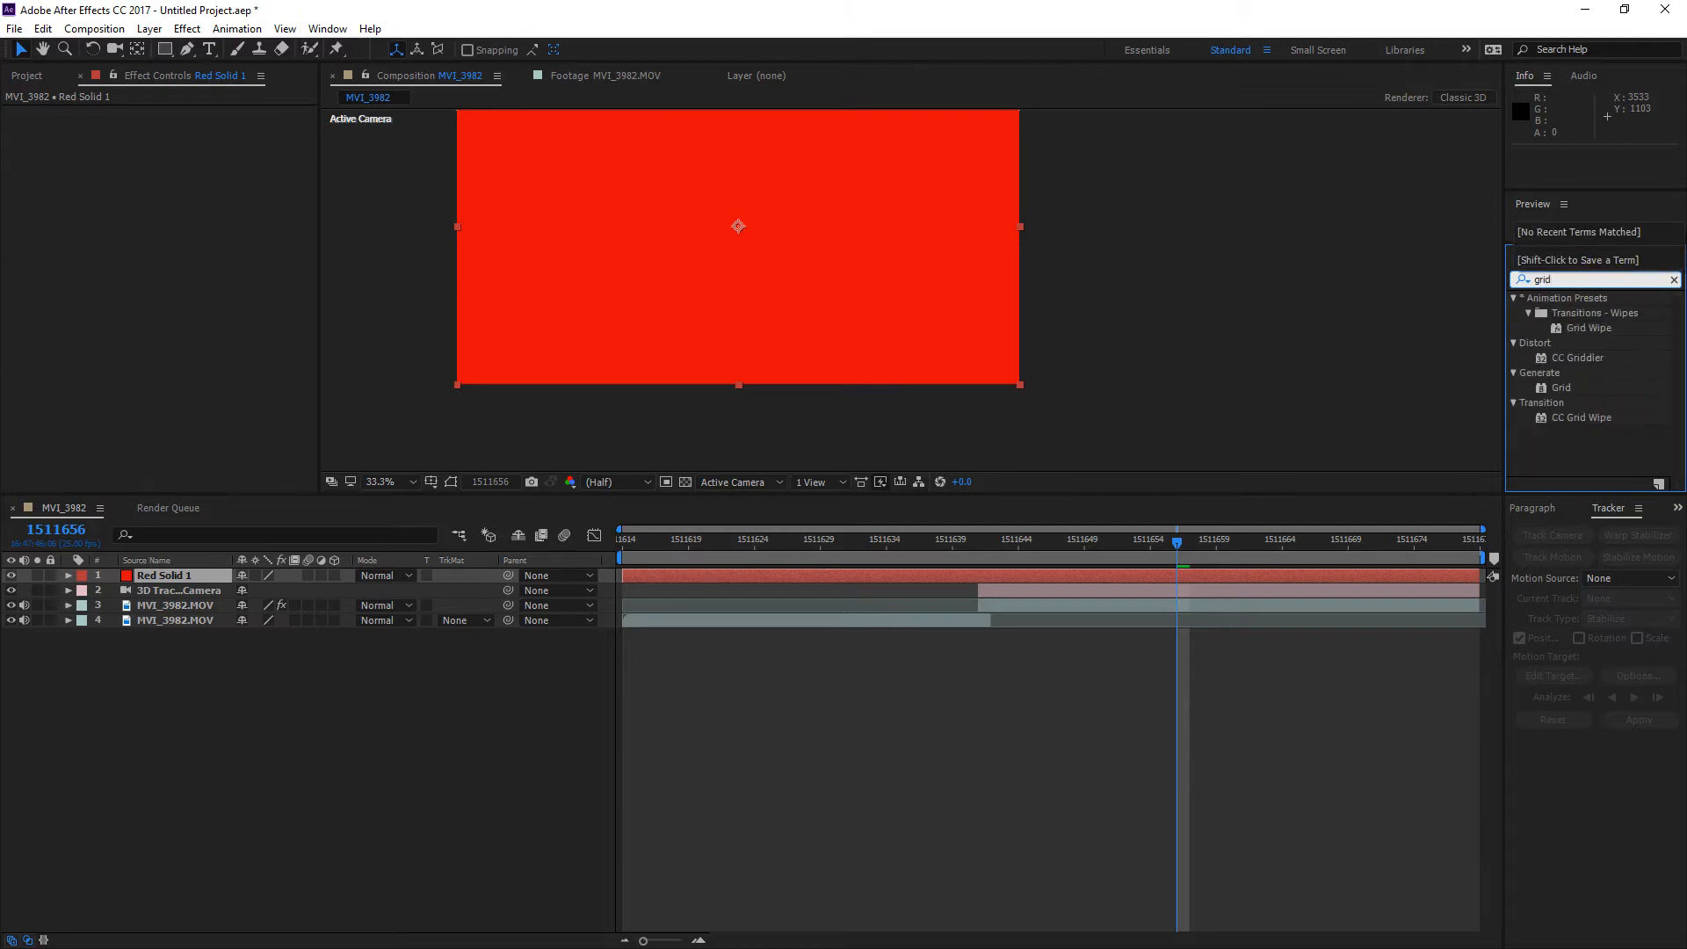
left_click_drag(1560, 387, 1131, 572)
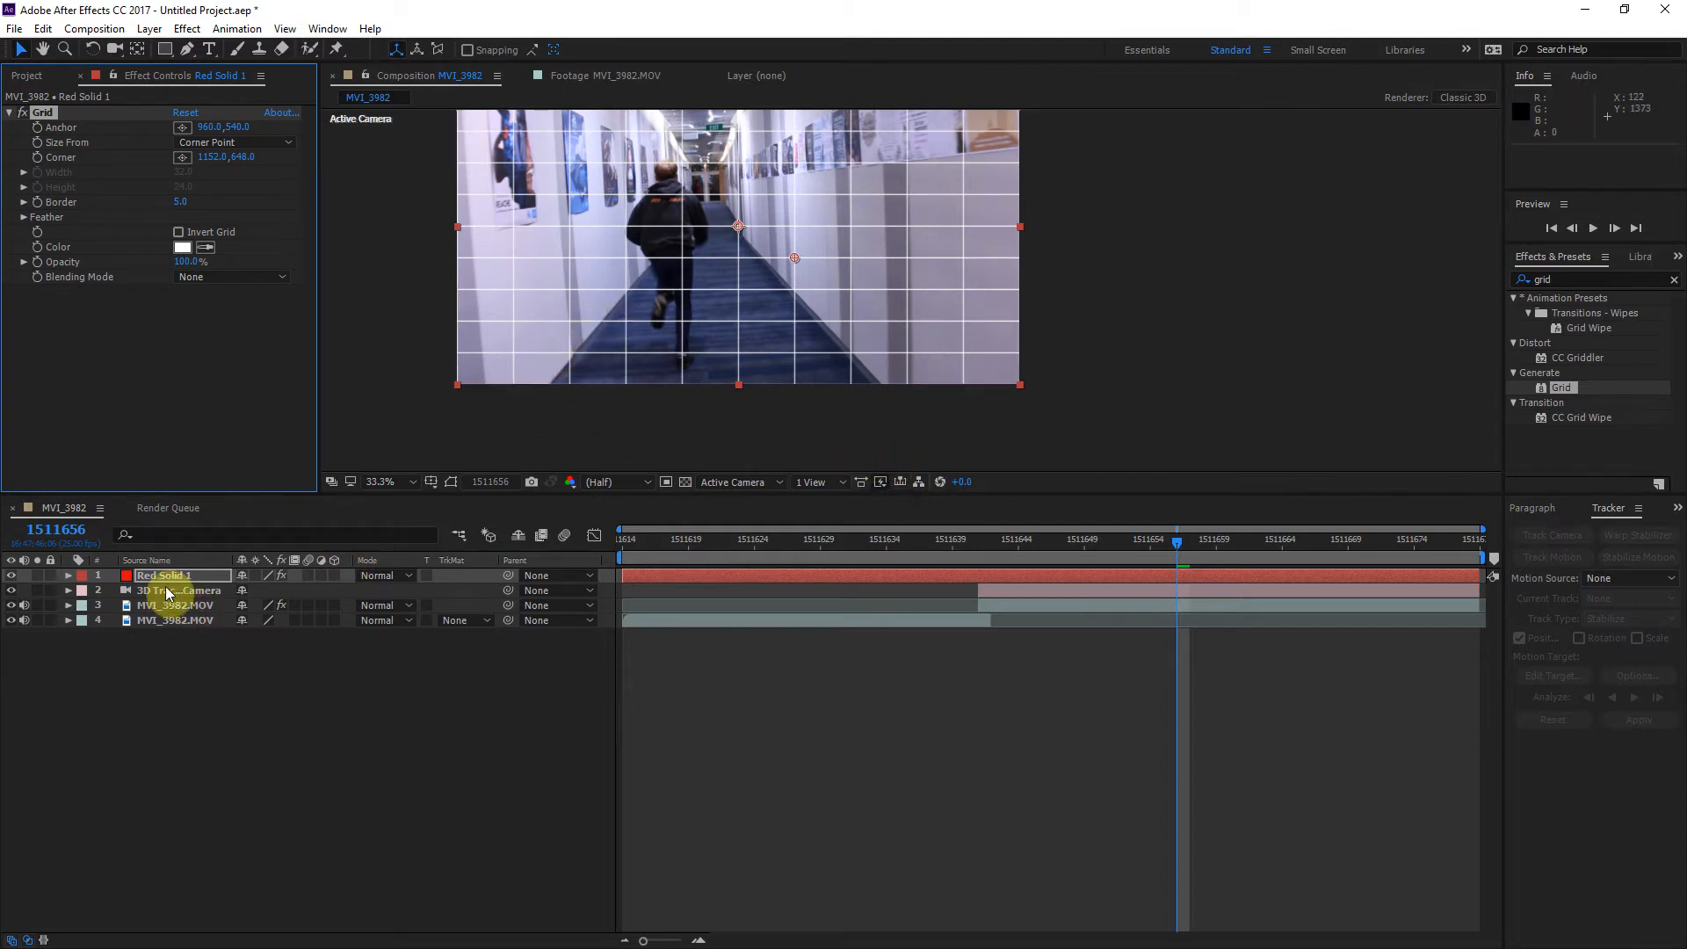
Step: Place the red solid below the 3D Tracker Camera in the layer stack and make it a 3D layer
left_click_drag(176, 577, 178, 590)
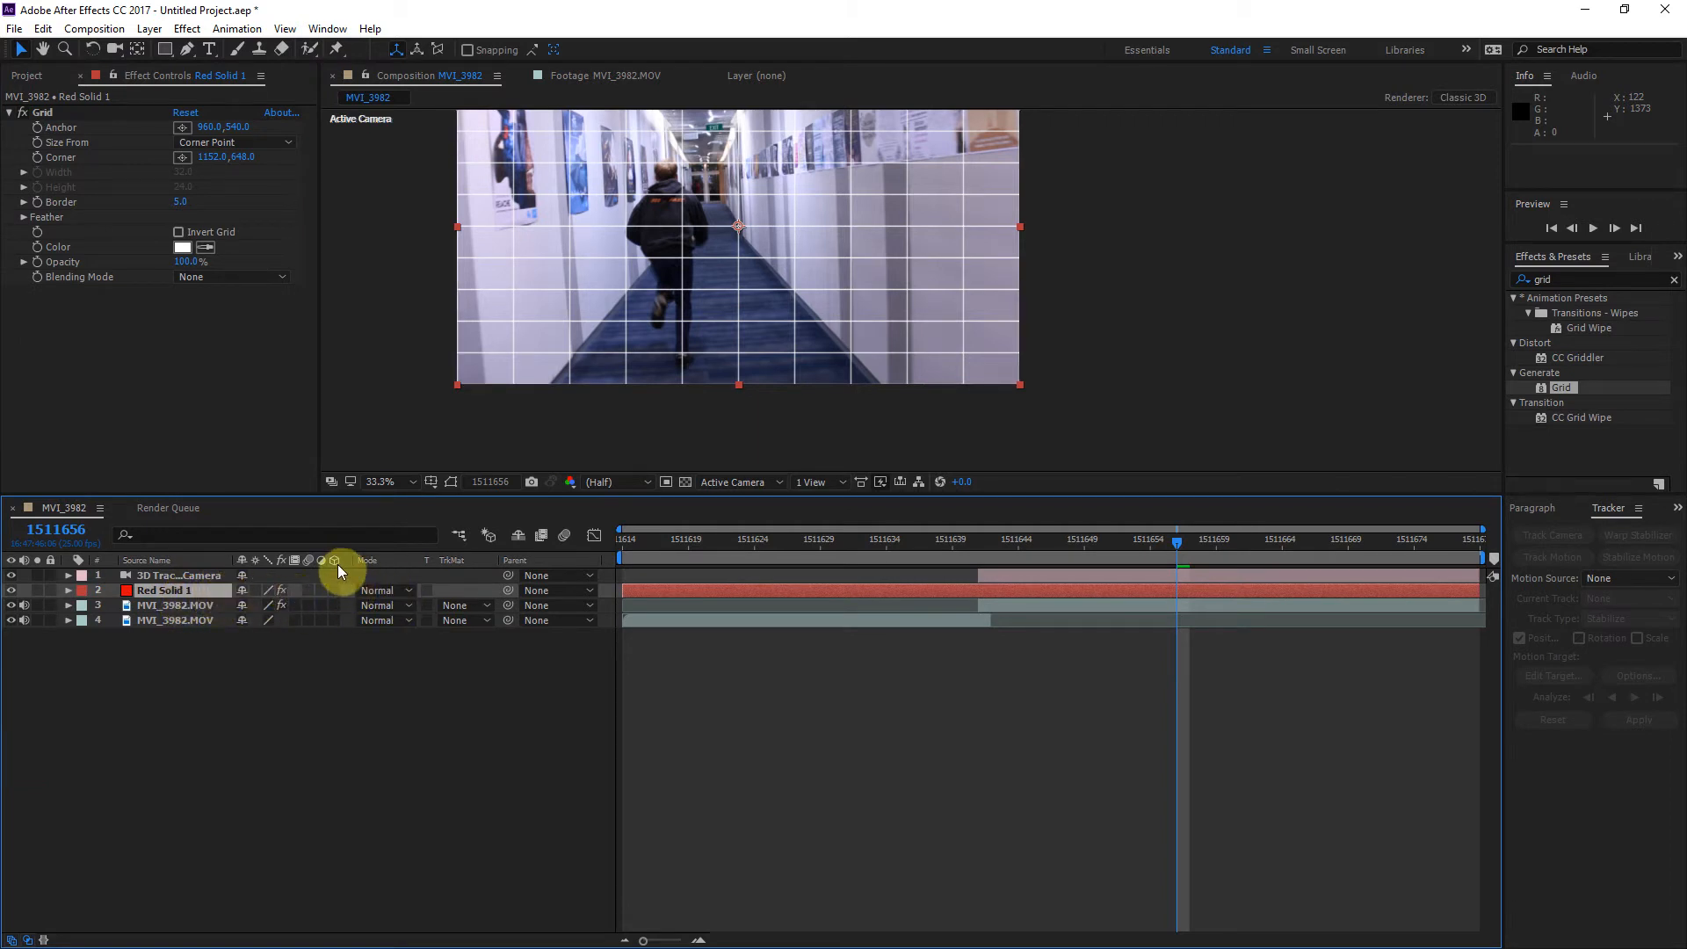
left_click(334, 592)
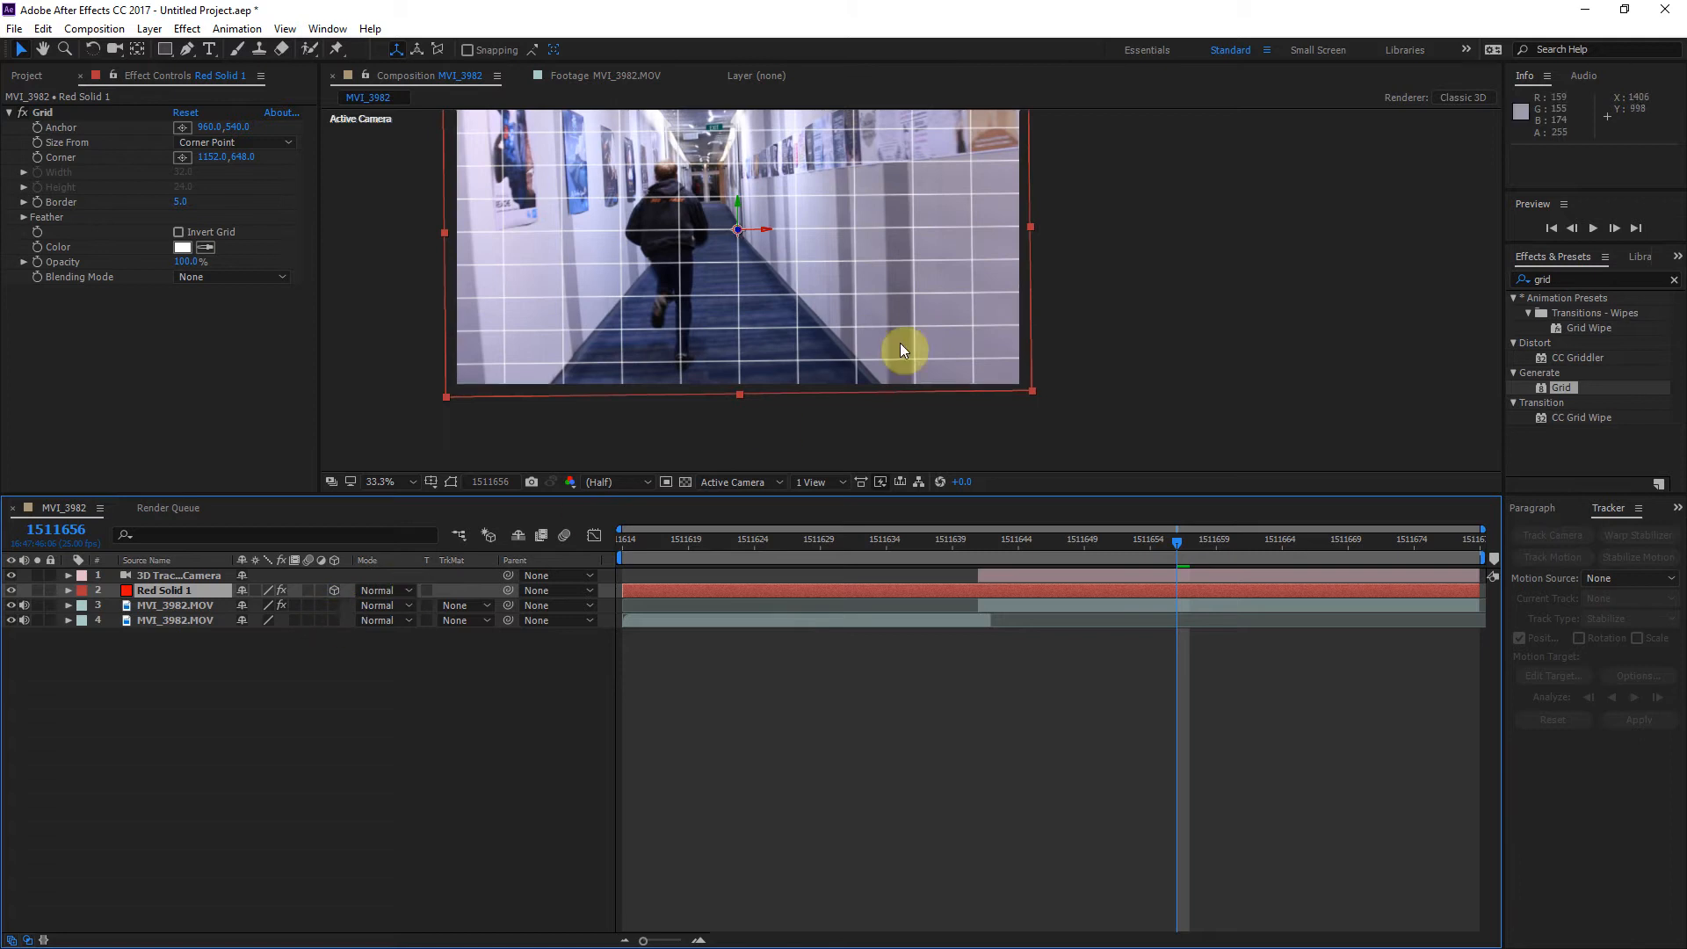
left_click_drag(1133, 223, 1162, 283)
scroll(1162, 282, "down", 1)
scroll(1155, 289, "up", 2)
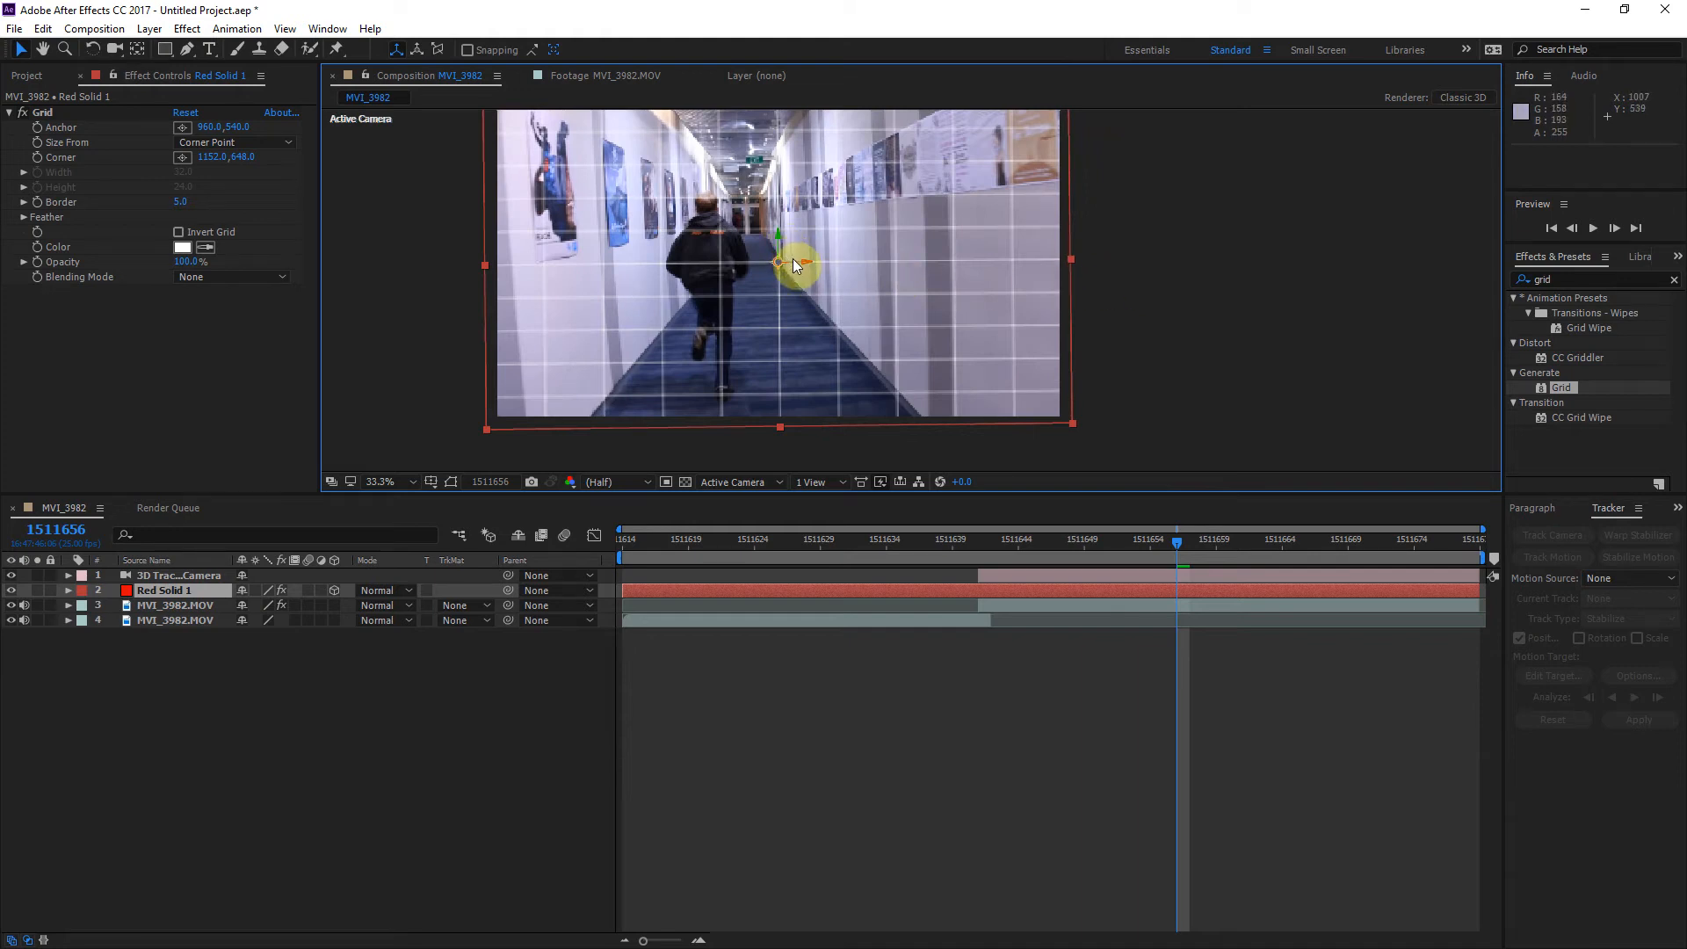
Step: Try moving the grid solid in Custom View 1, and rotate it about 9 degrees around its Z axis
left_click(770, 483)
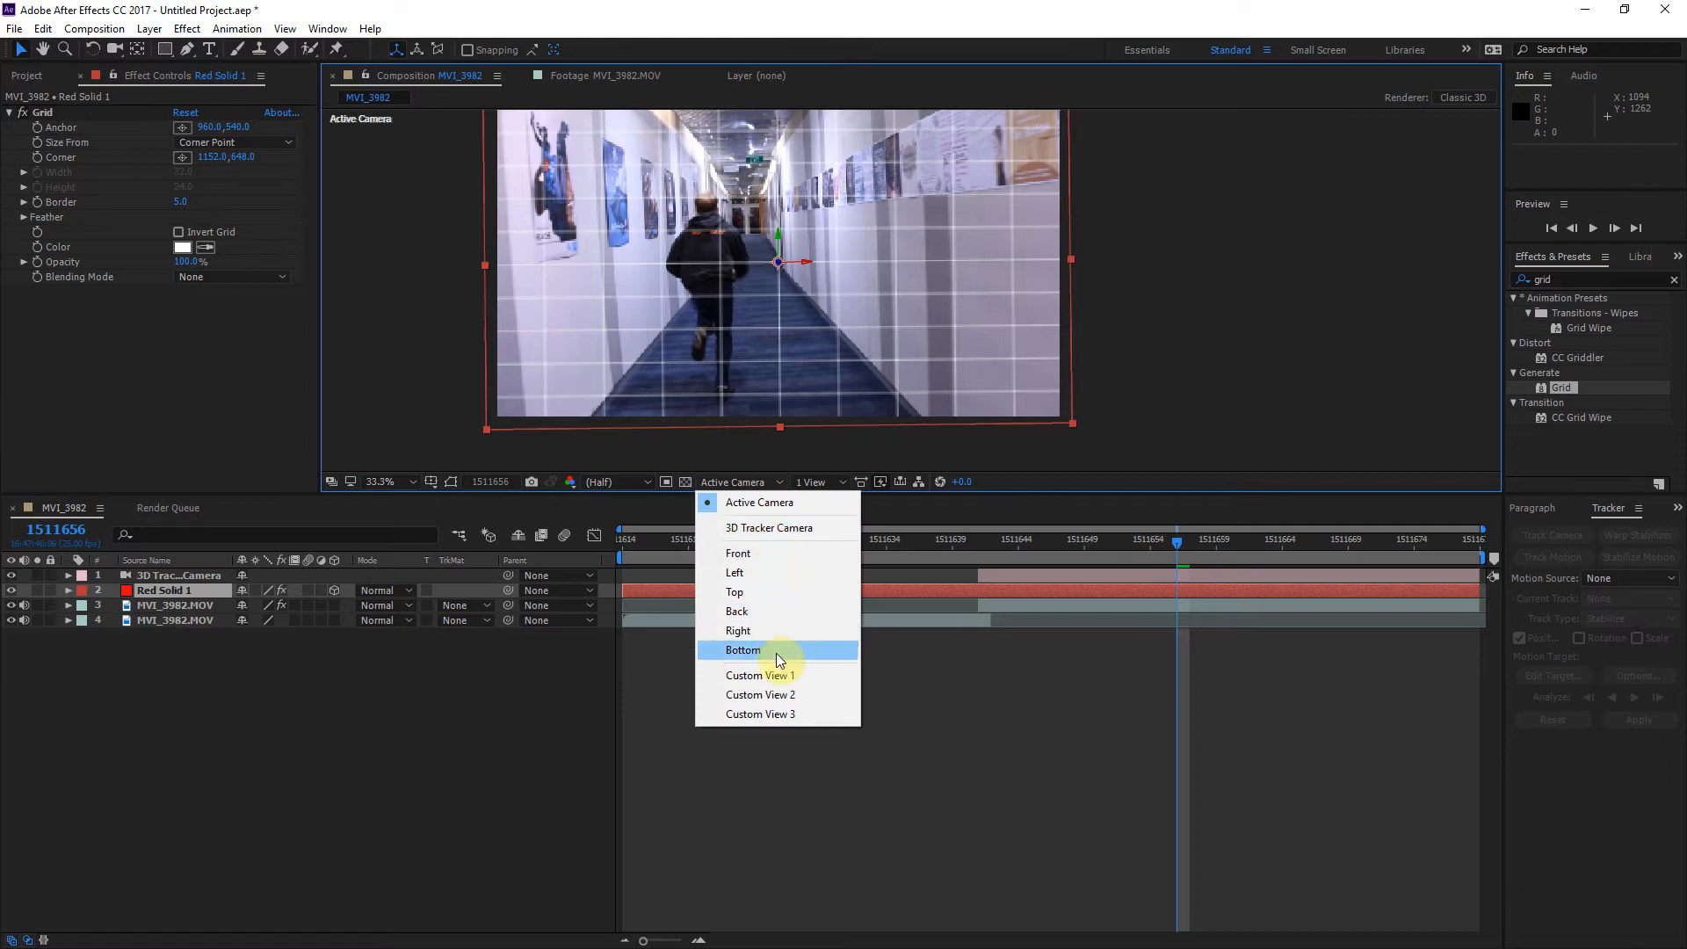
left_click(780, 675)
left_click_drag(803, 272, 864, 311)
key("ctrl+z")
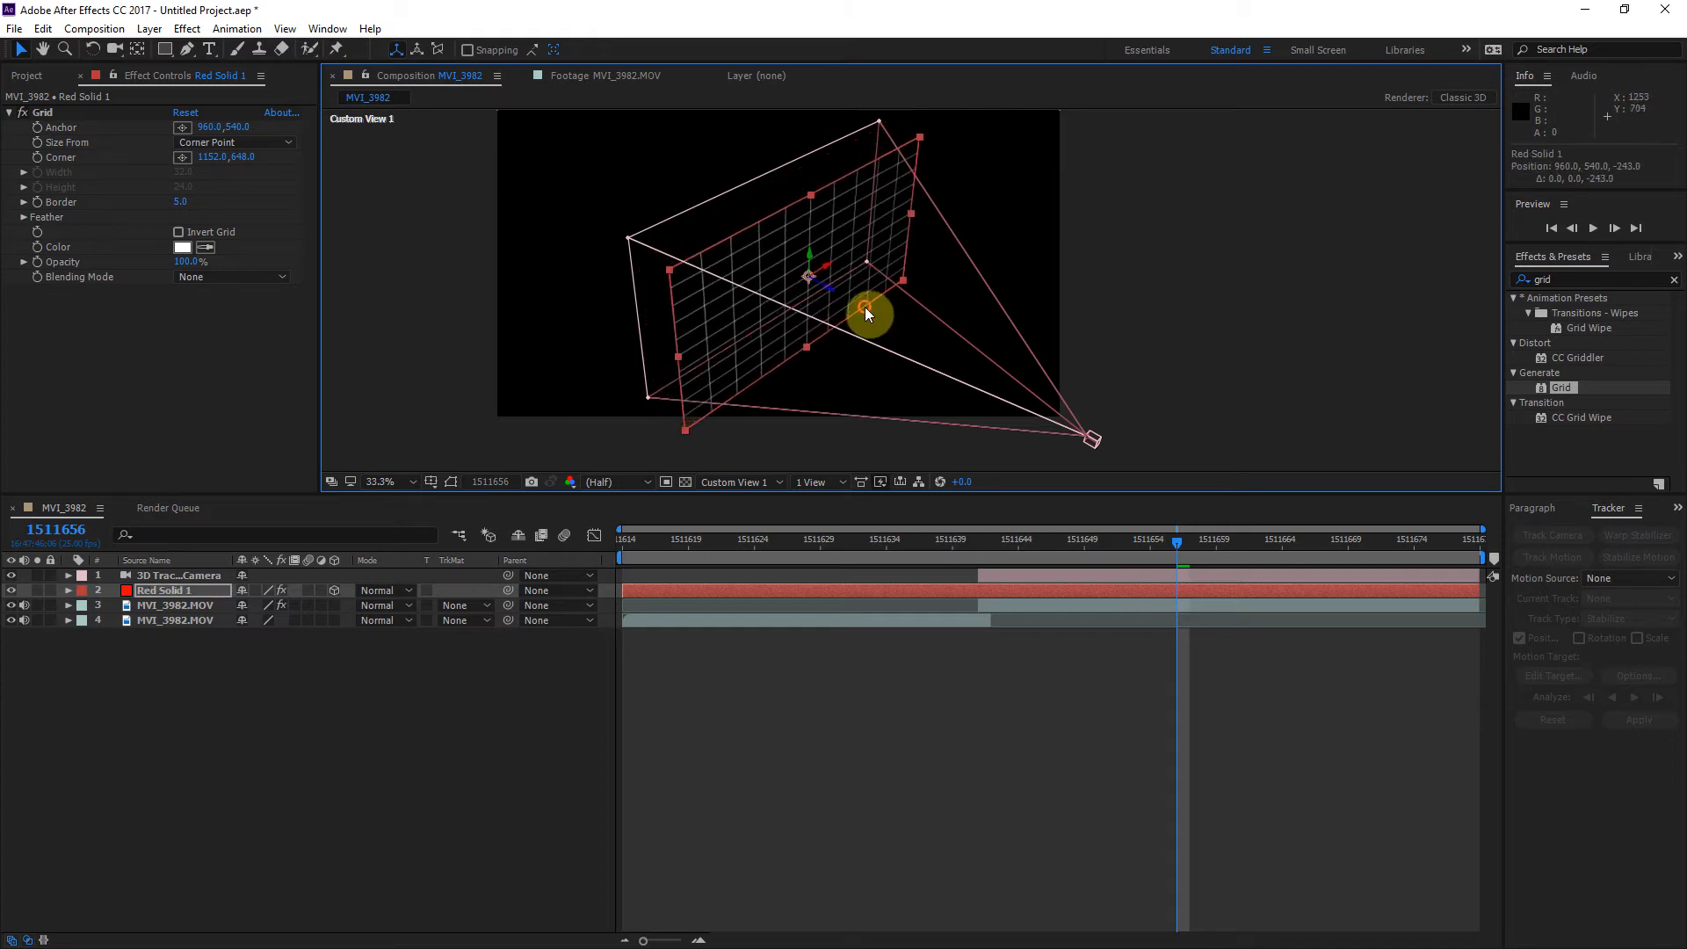
left_click(93, 49)
left_click_drag(810, 275, 807, 276)
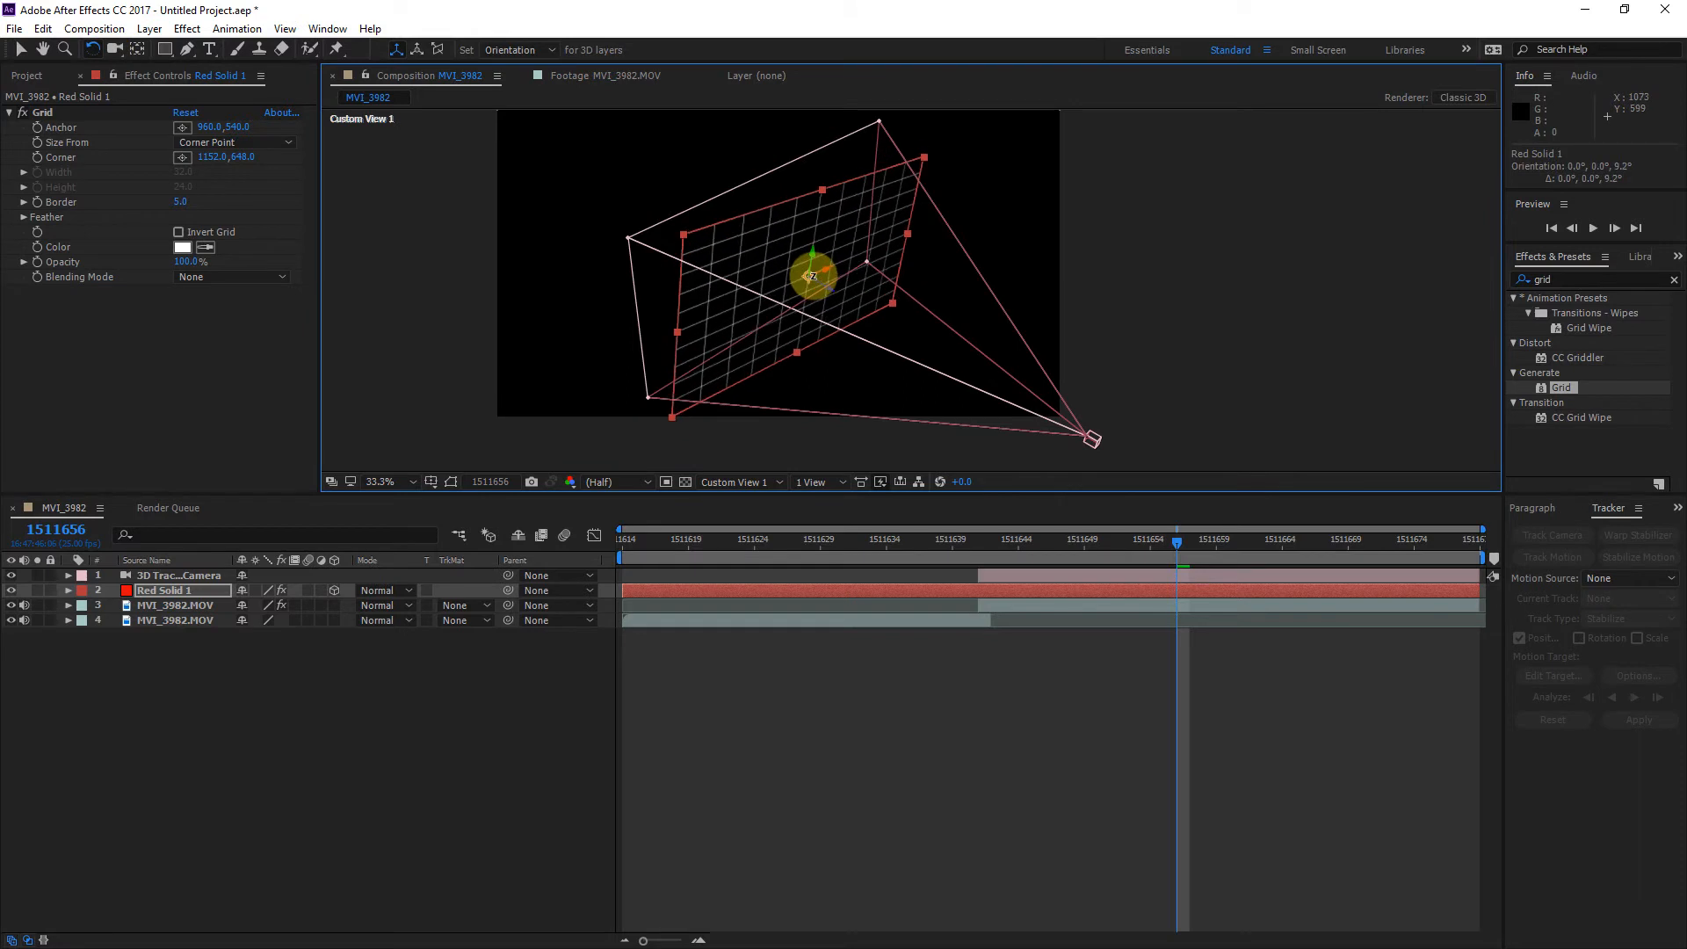
key("Delete")
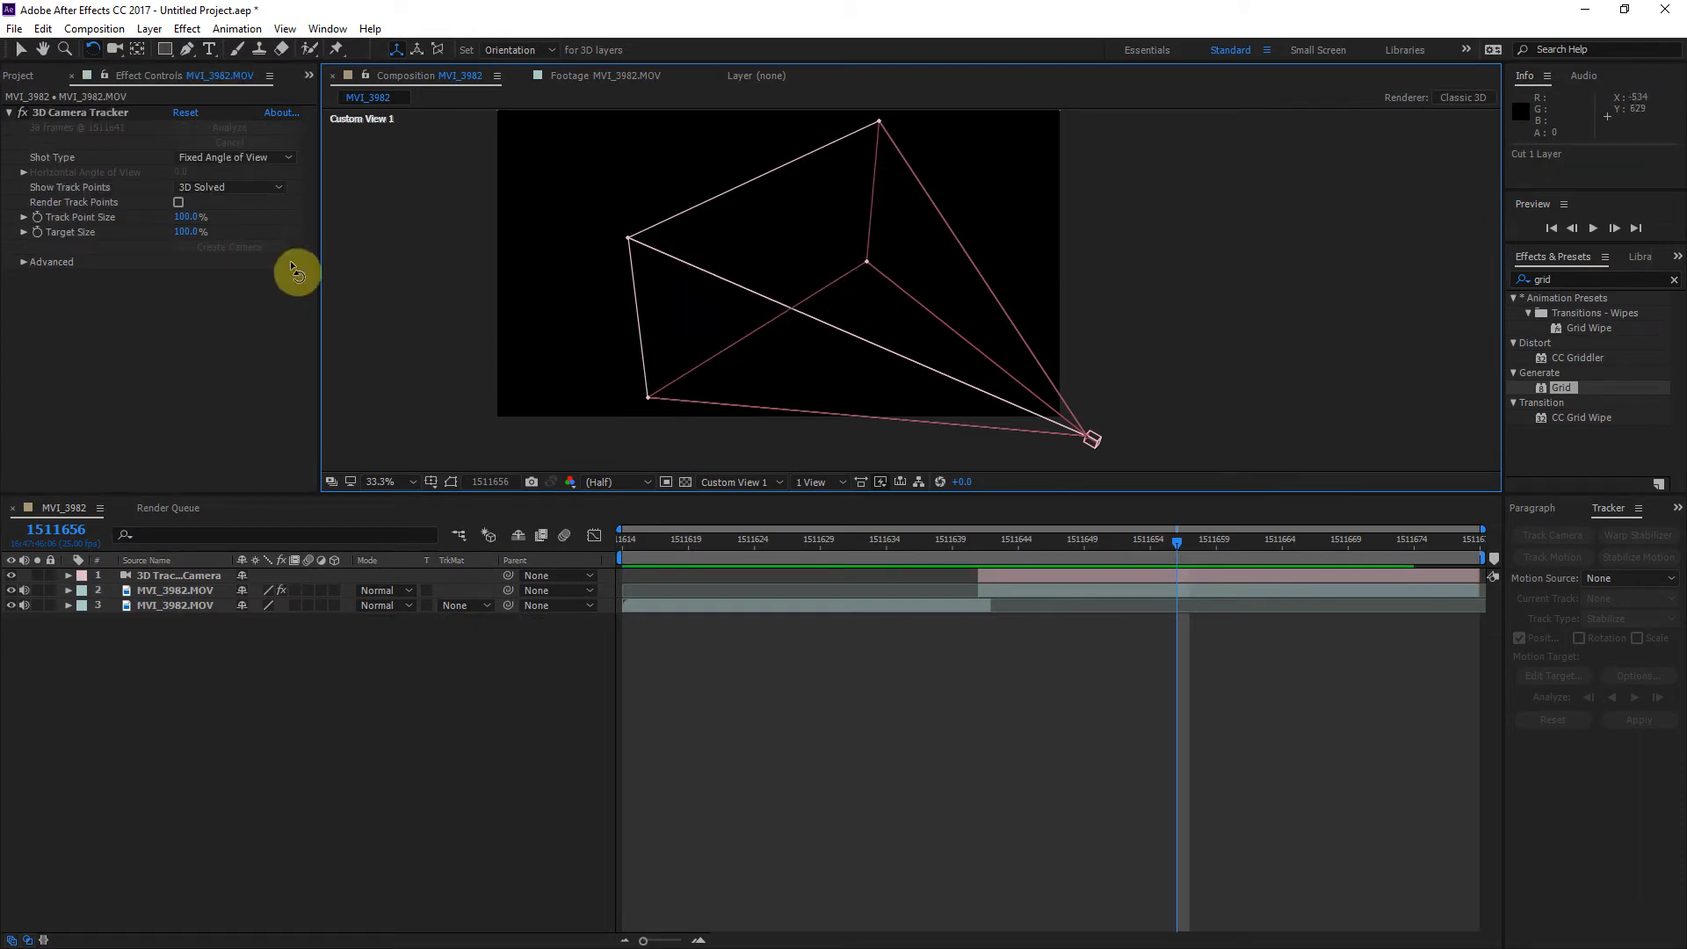
left_click(42, 28)
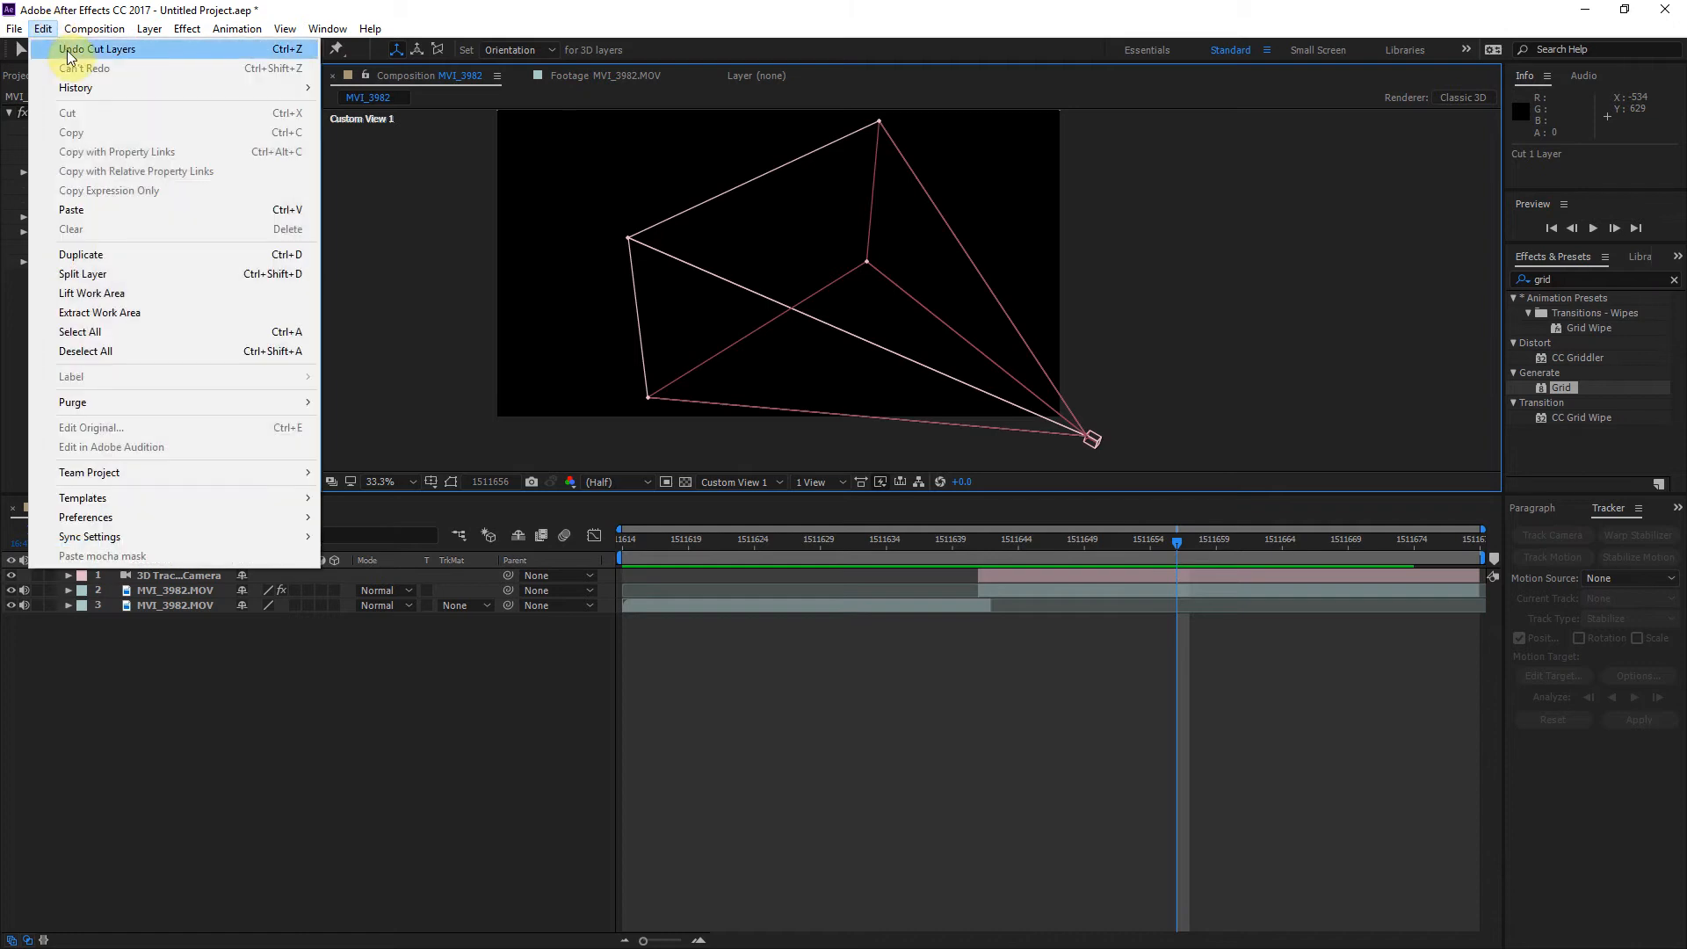
left_click(70, 49)
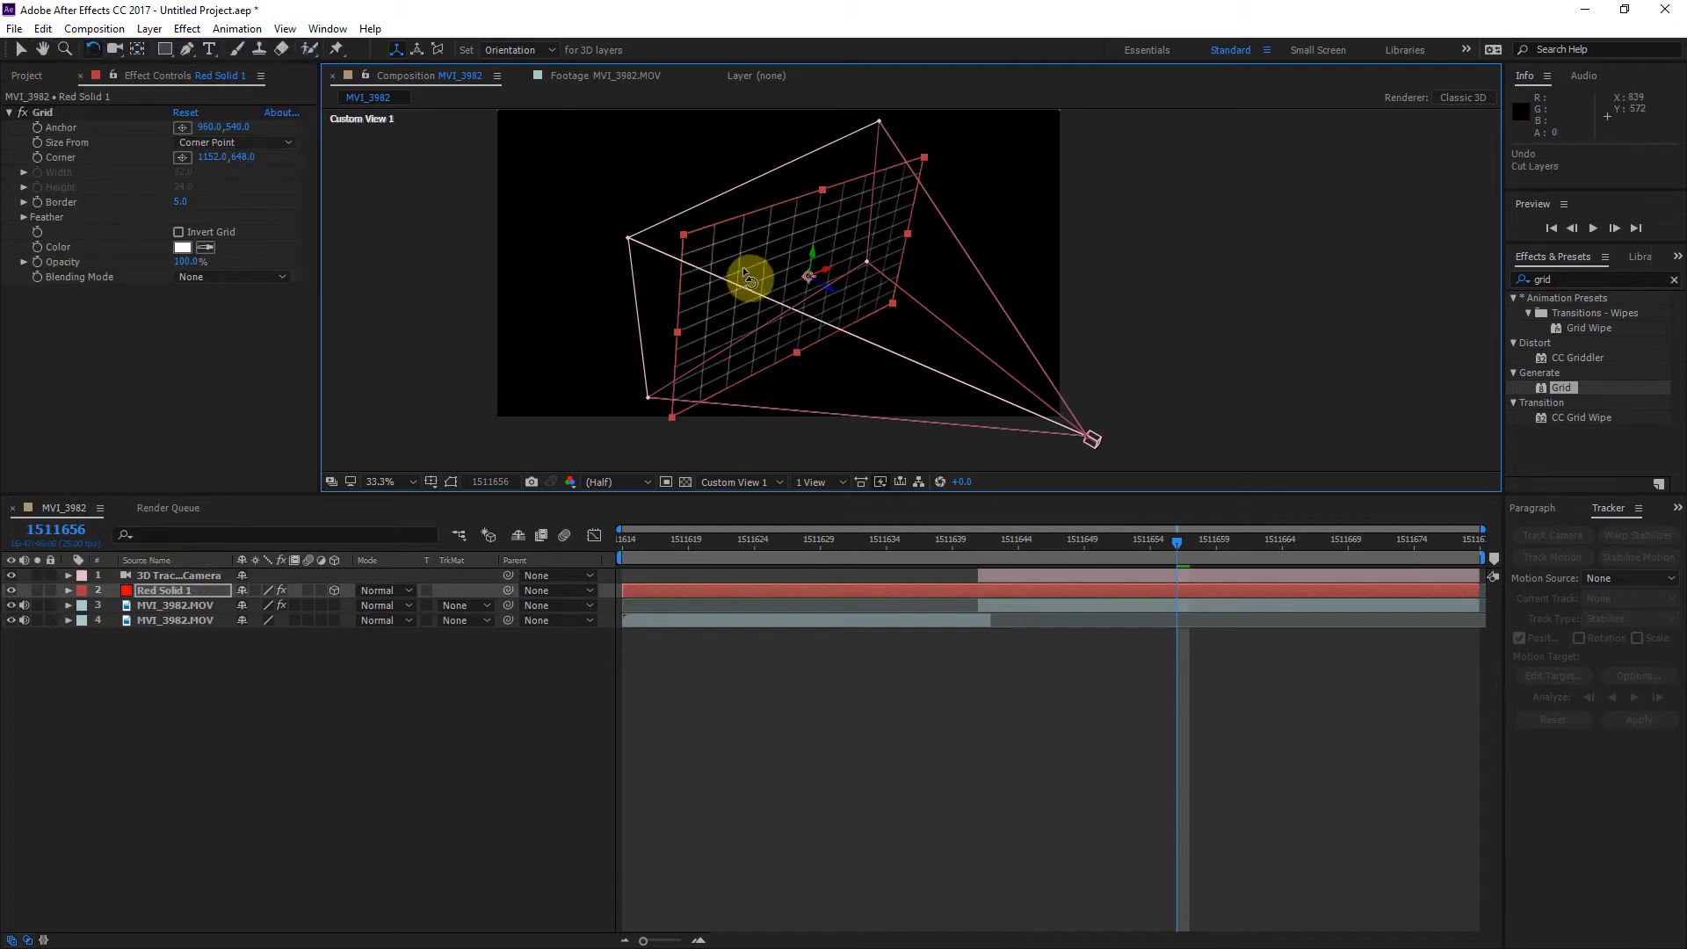
Step: Undo the grid solid's Z rotation, and rotate it around its X axis to an orientation of about 275° so it lies flat
key("ctrl+z")
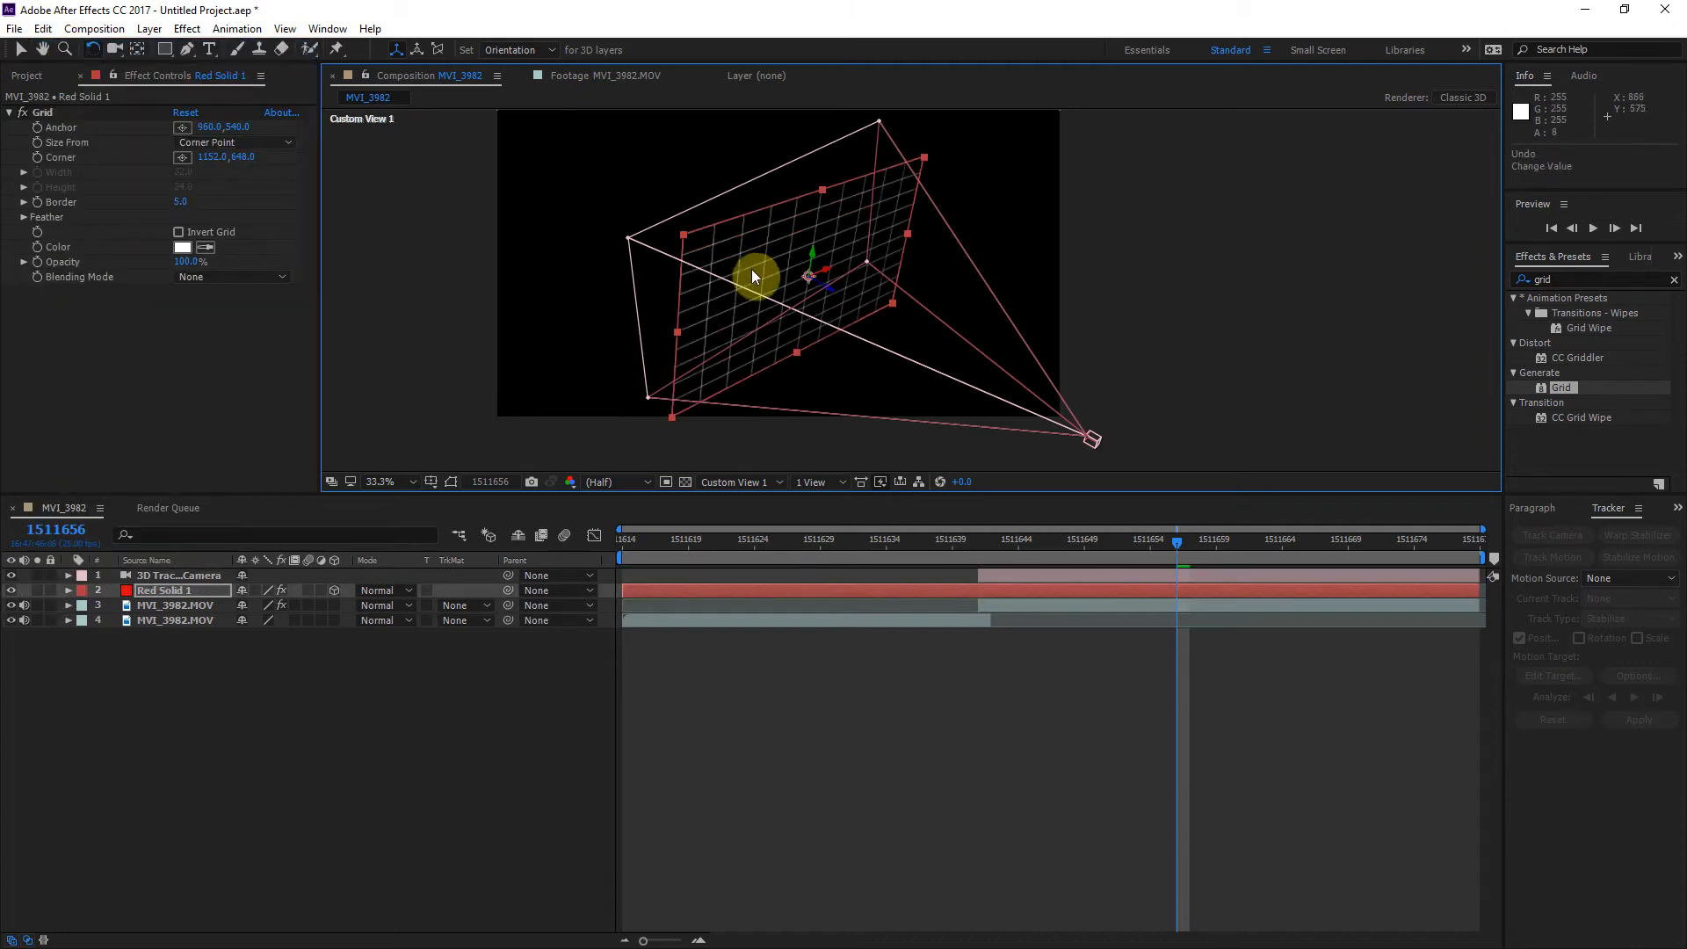
left_click(42, 28)
left_click(70, 49)
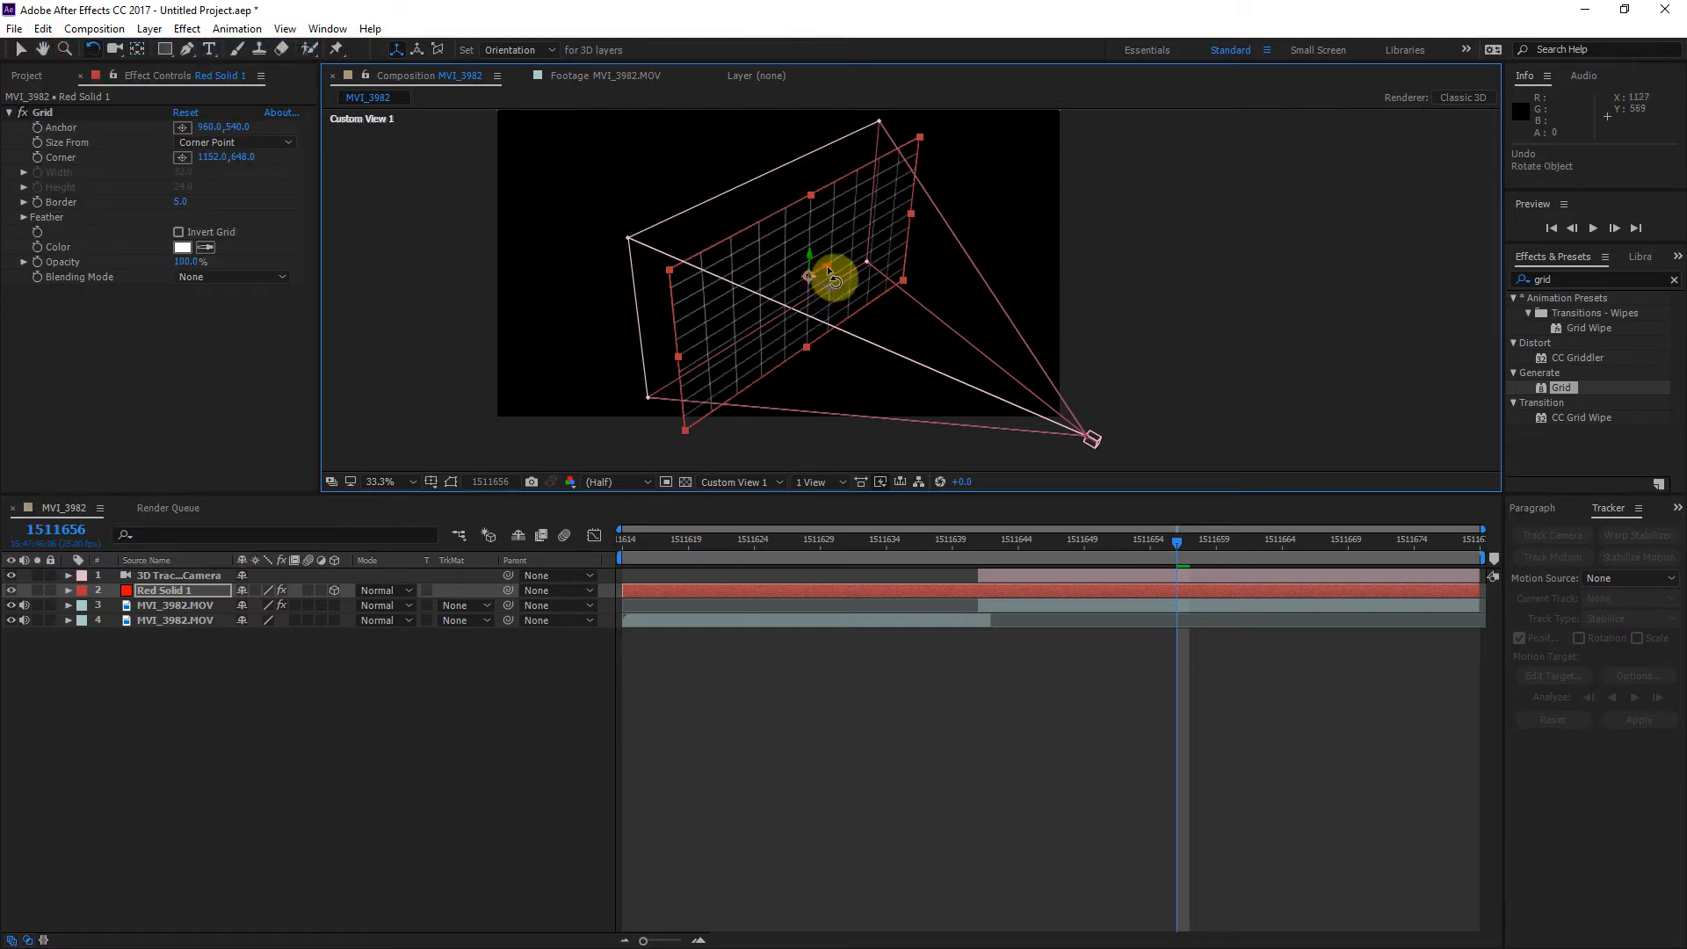
left_click_drag(828, 266, 504, 176)
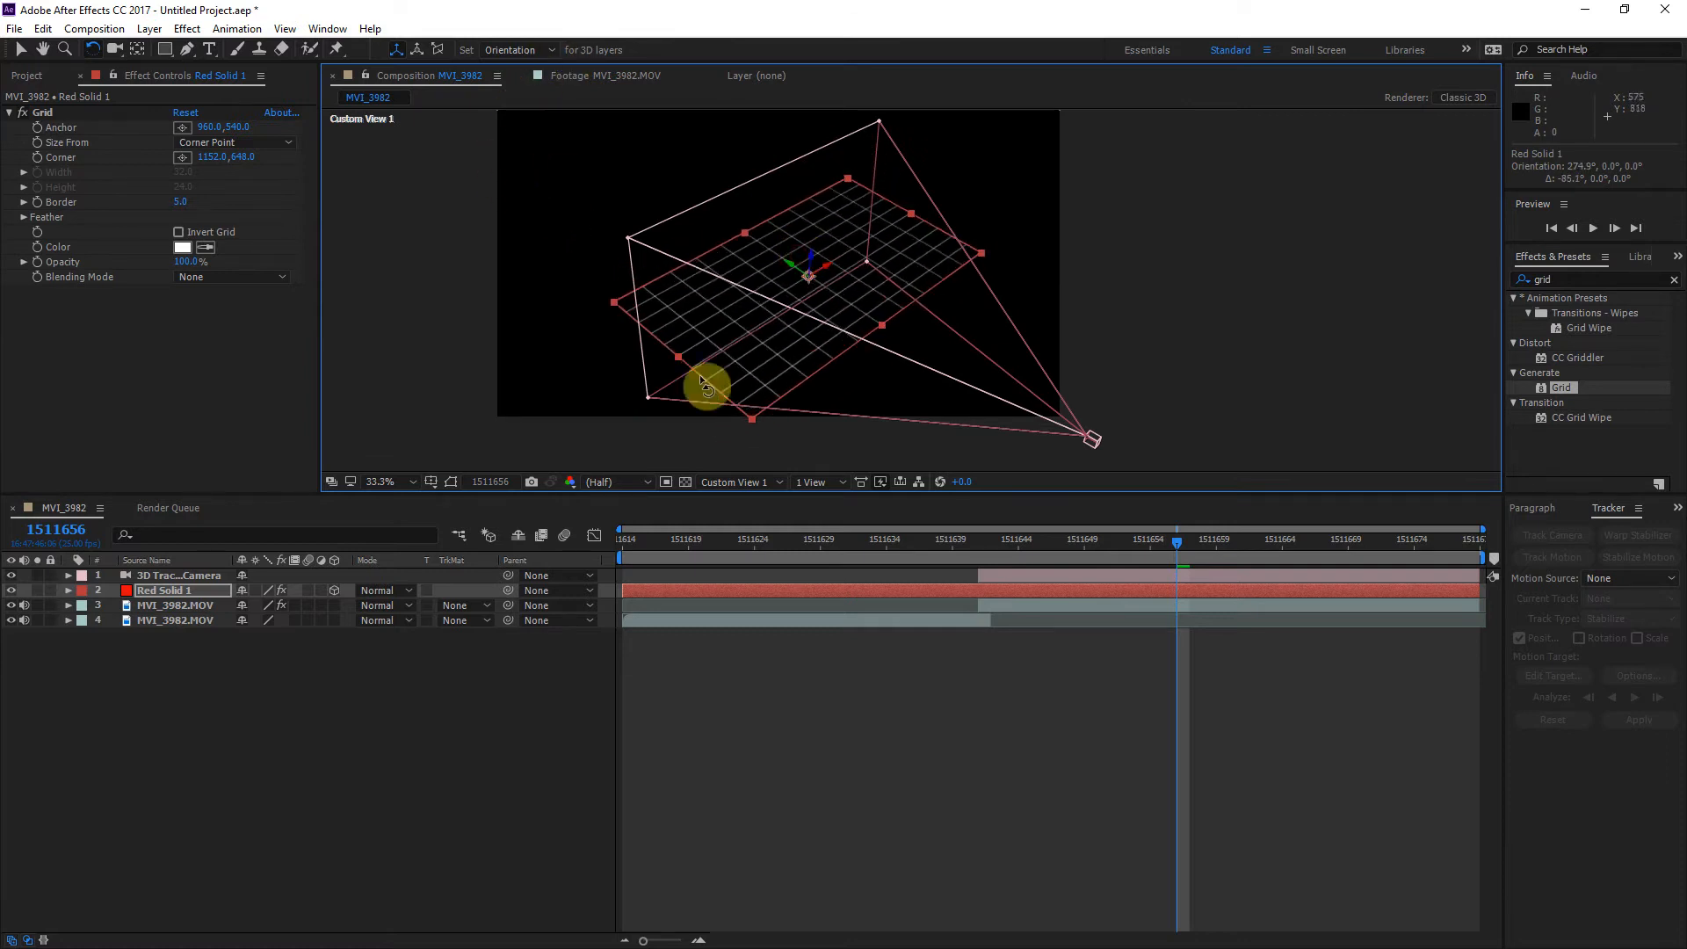
Step: In the Active Camera view, lower the grid solid onto the hallway floor, at about position 959, 854, -216
left_click(731, 481)
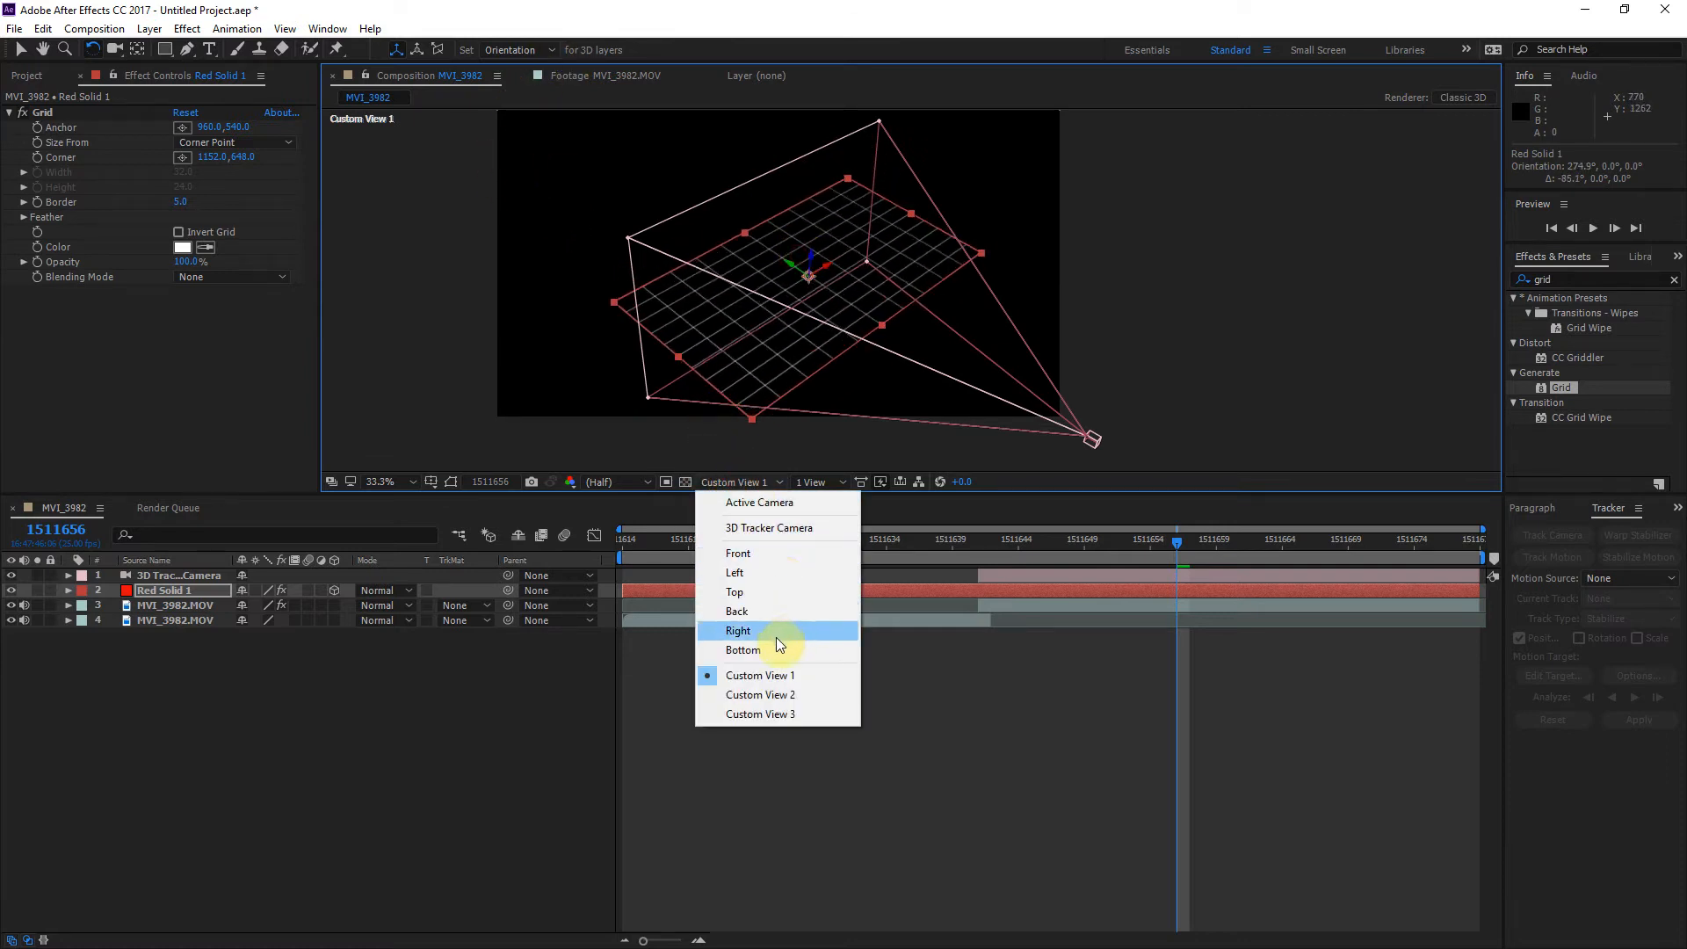
left_click(789, 500)
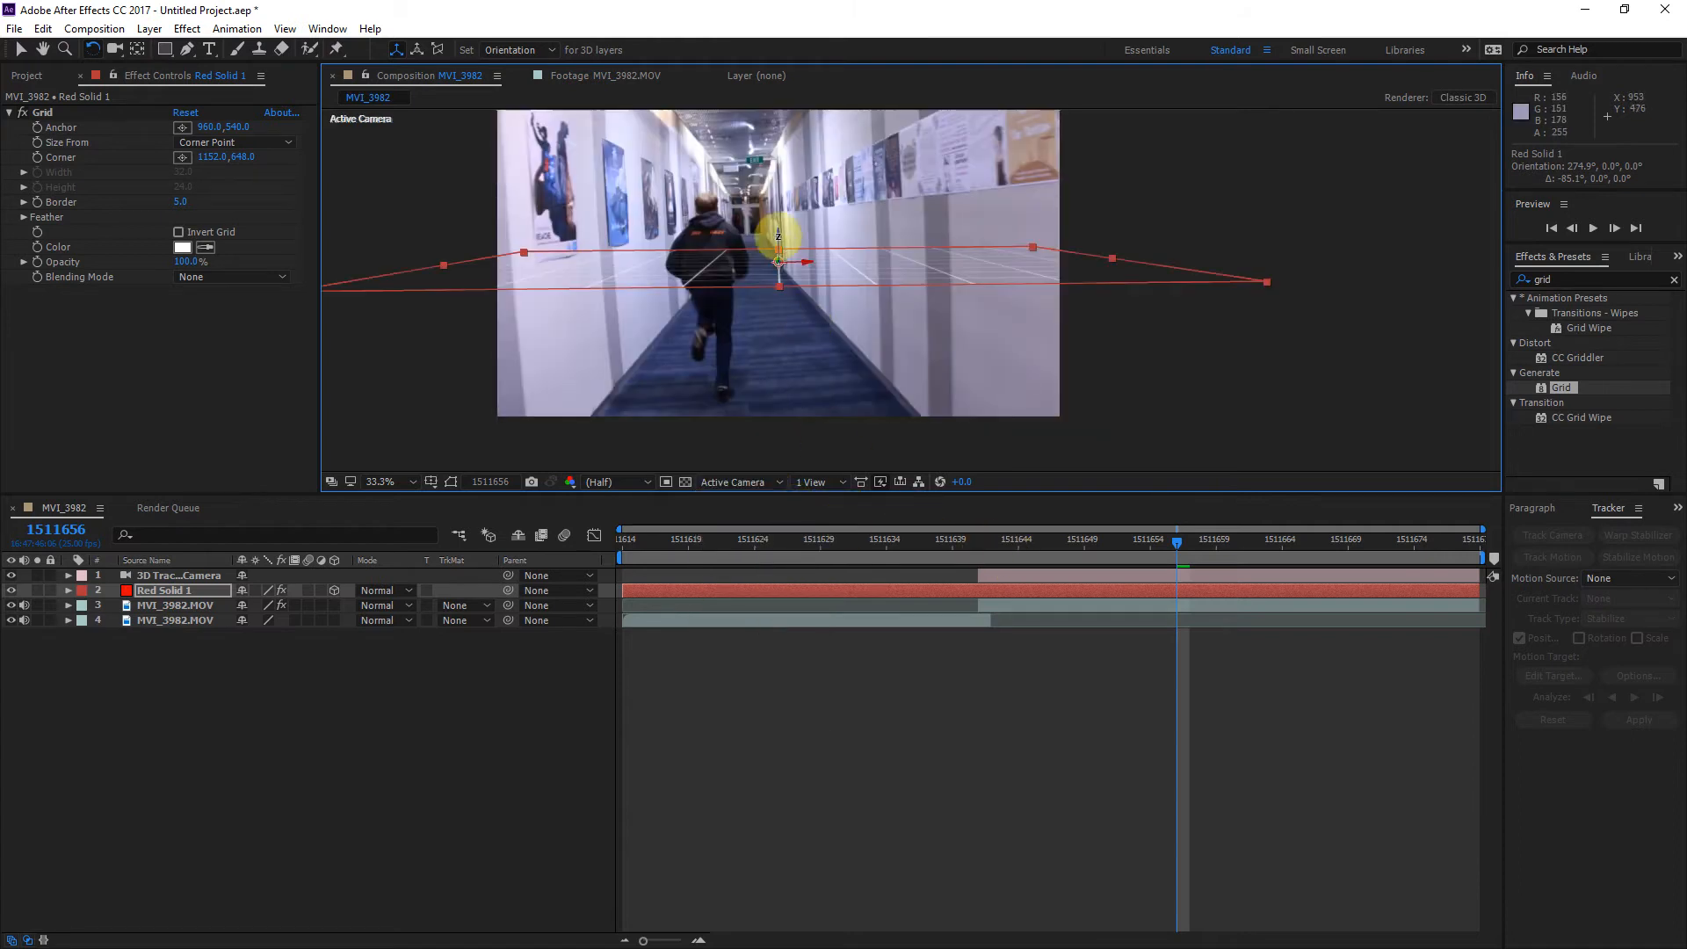
left_click(19, 49)
left_click_drag(779, 237, 787, 358)
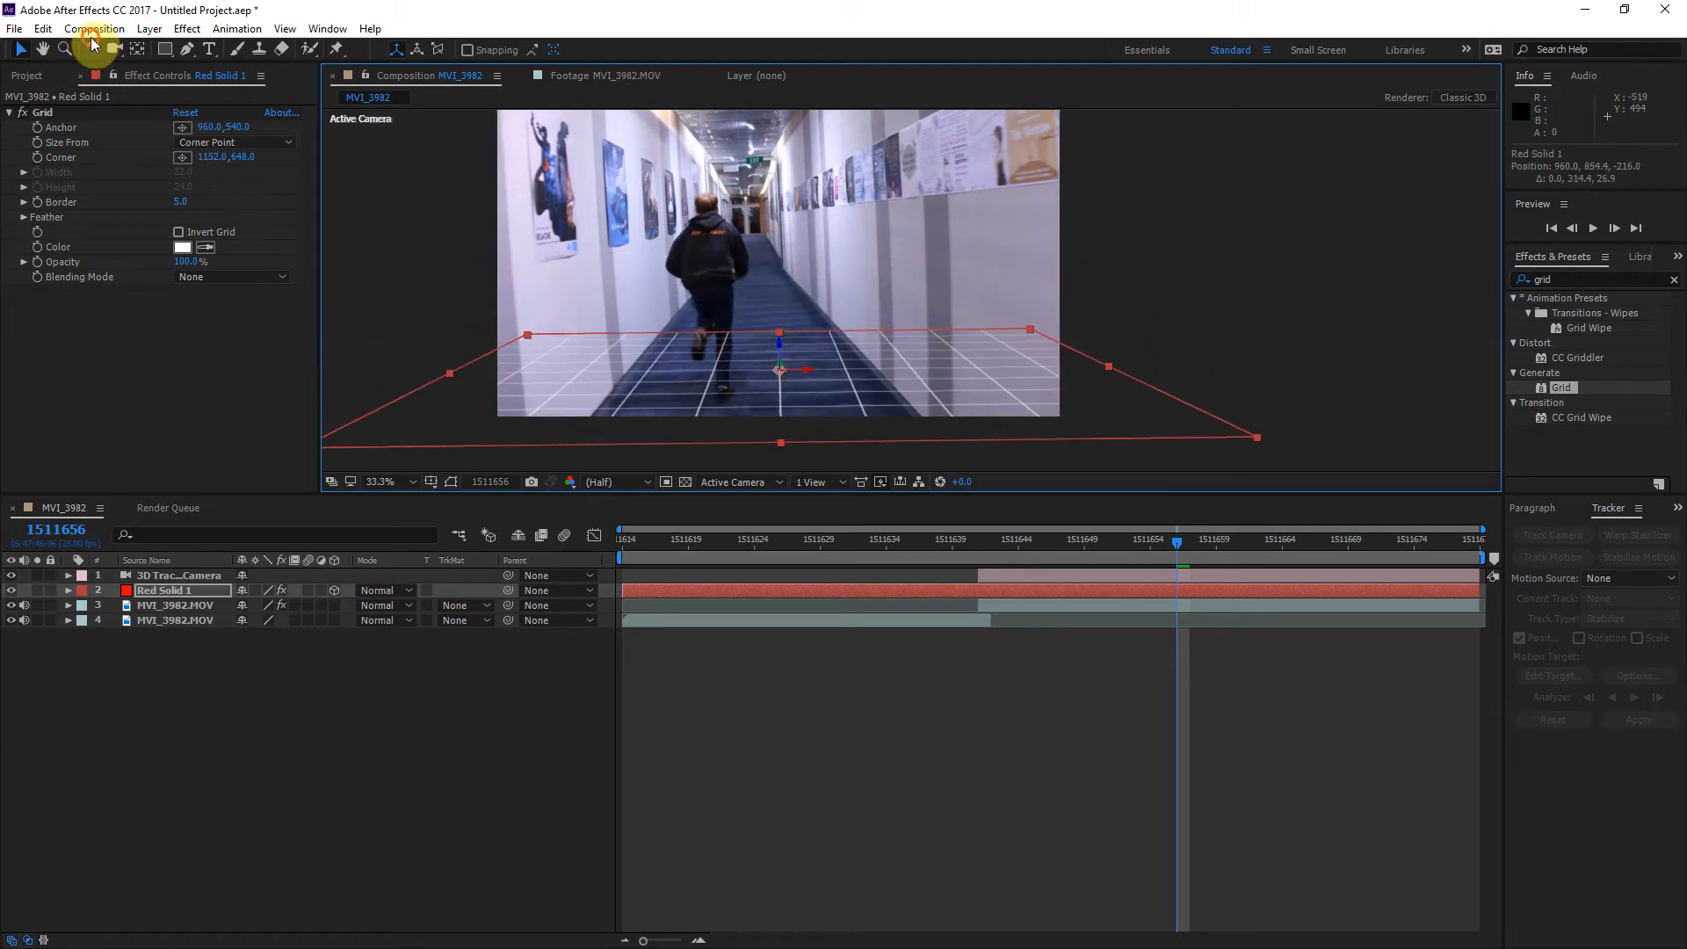
left_click_drag(806, 369, 807, 371)
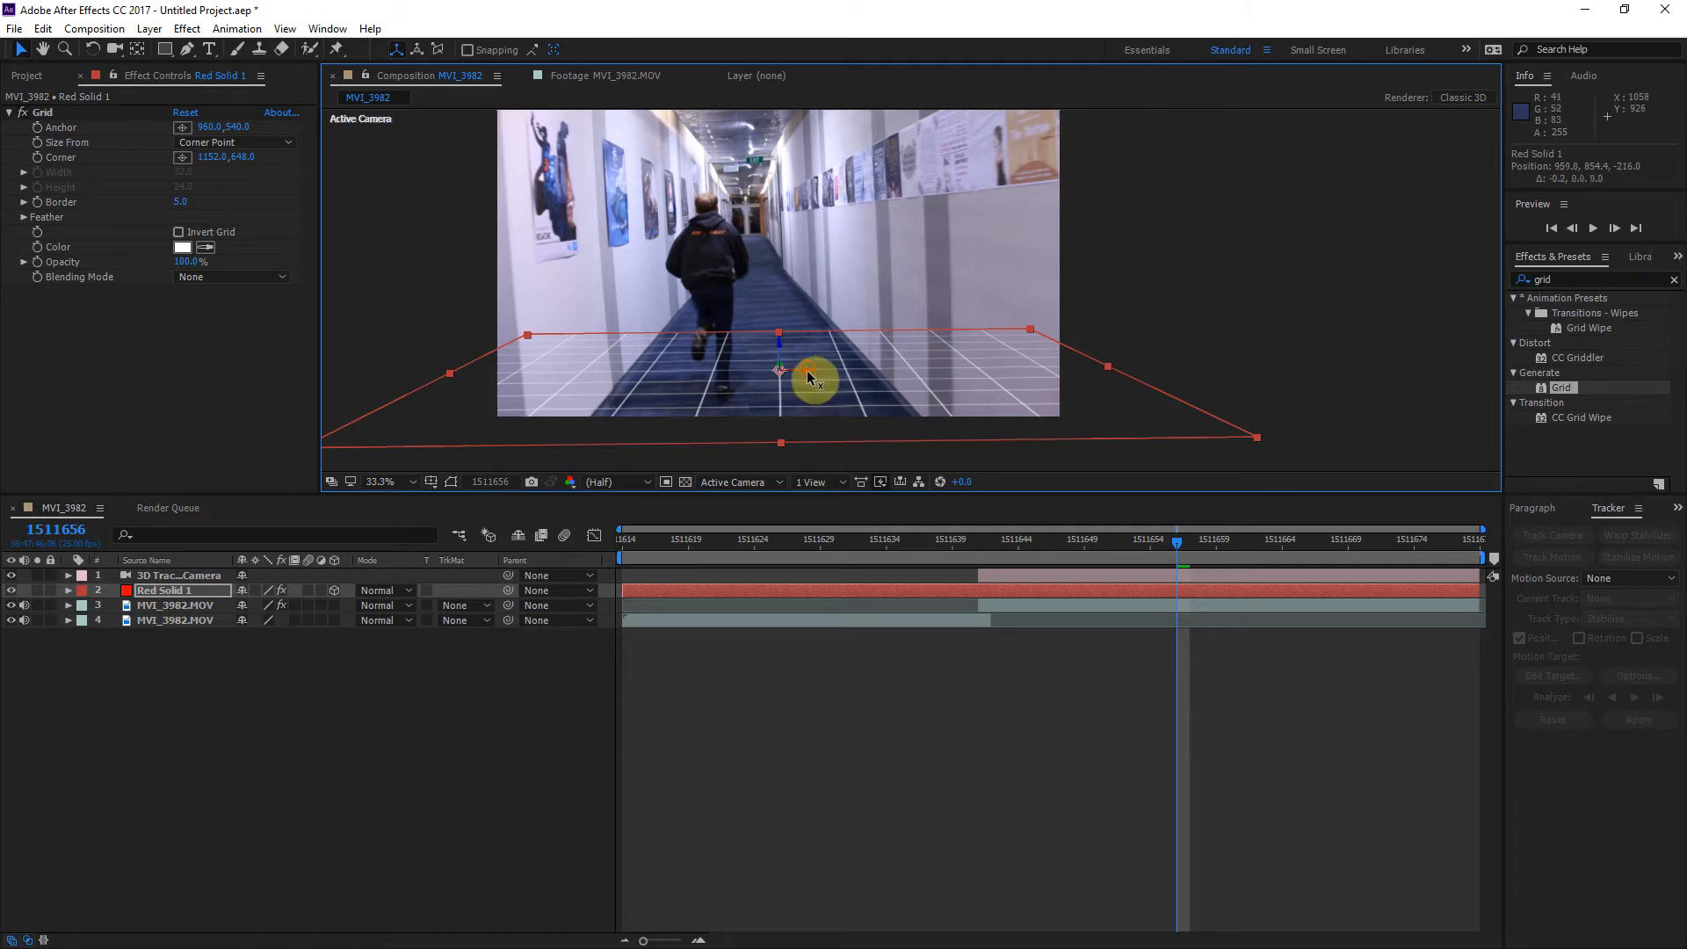
Step: Refine the floor grid's alignment by moving it to about 906, 862, -216 and tilting its X orientation to about 277°
left_click(92, 49)
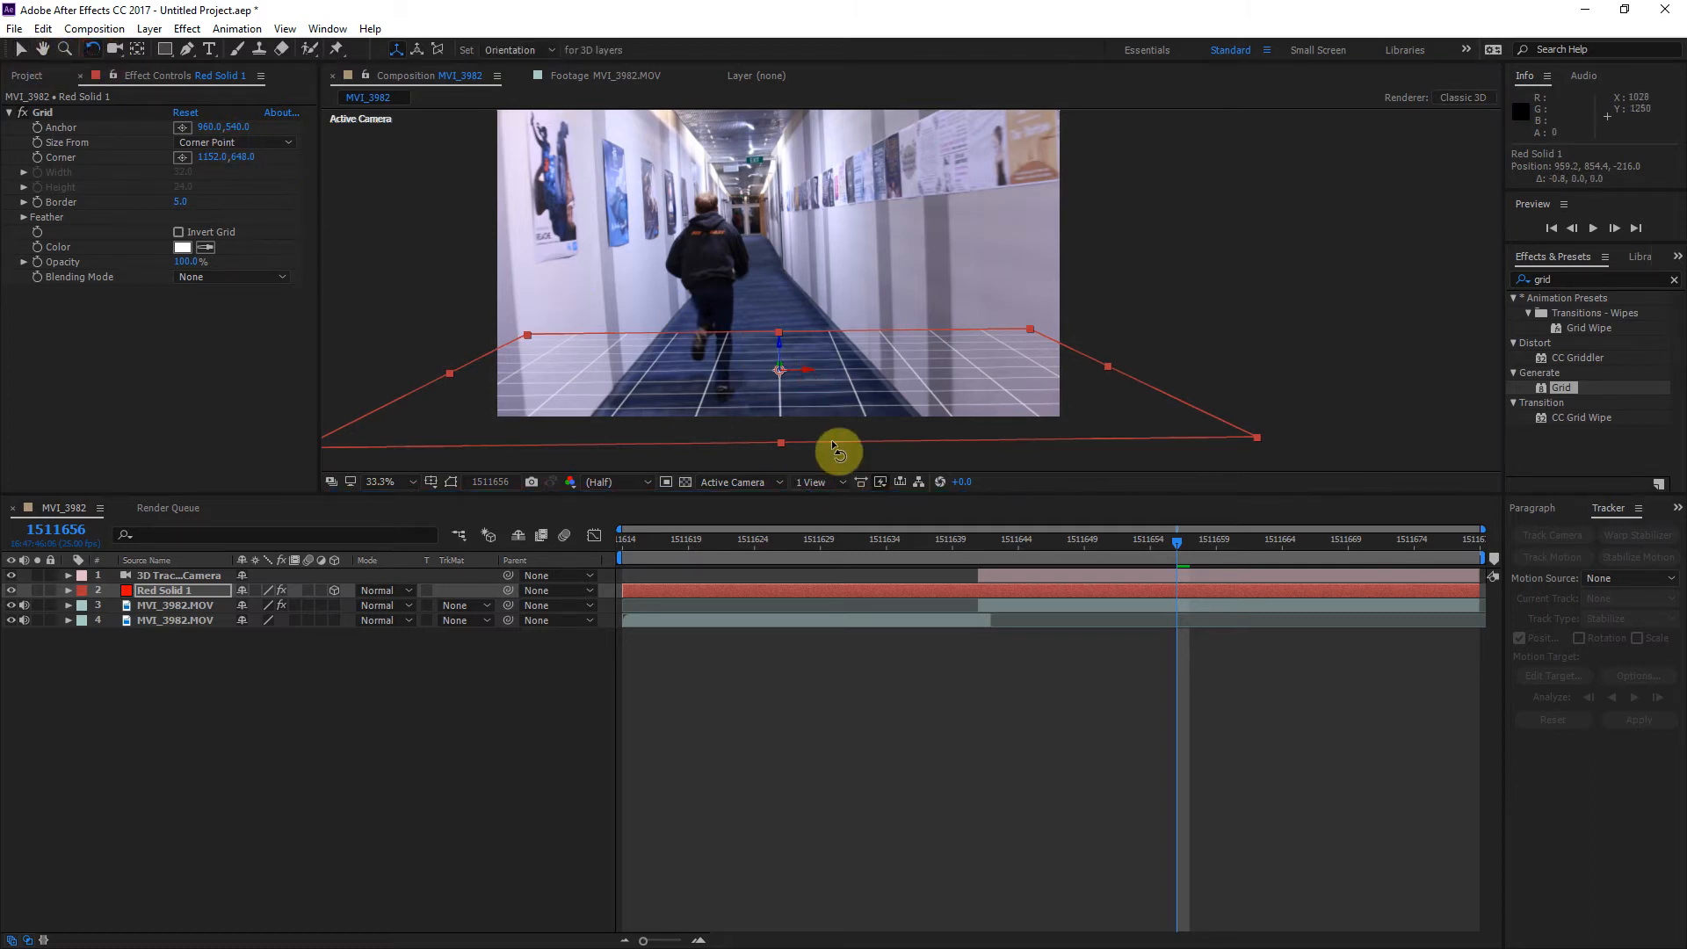
left_click_drag(807, 371, 801, 373)
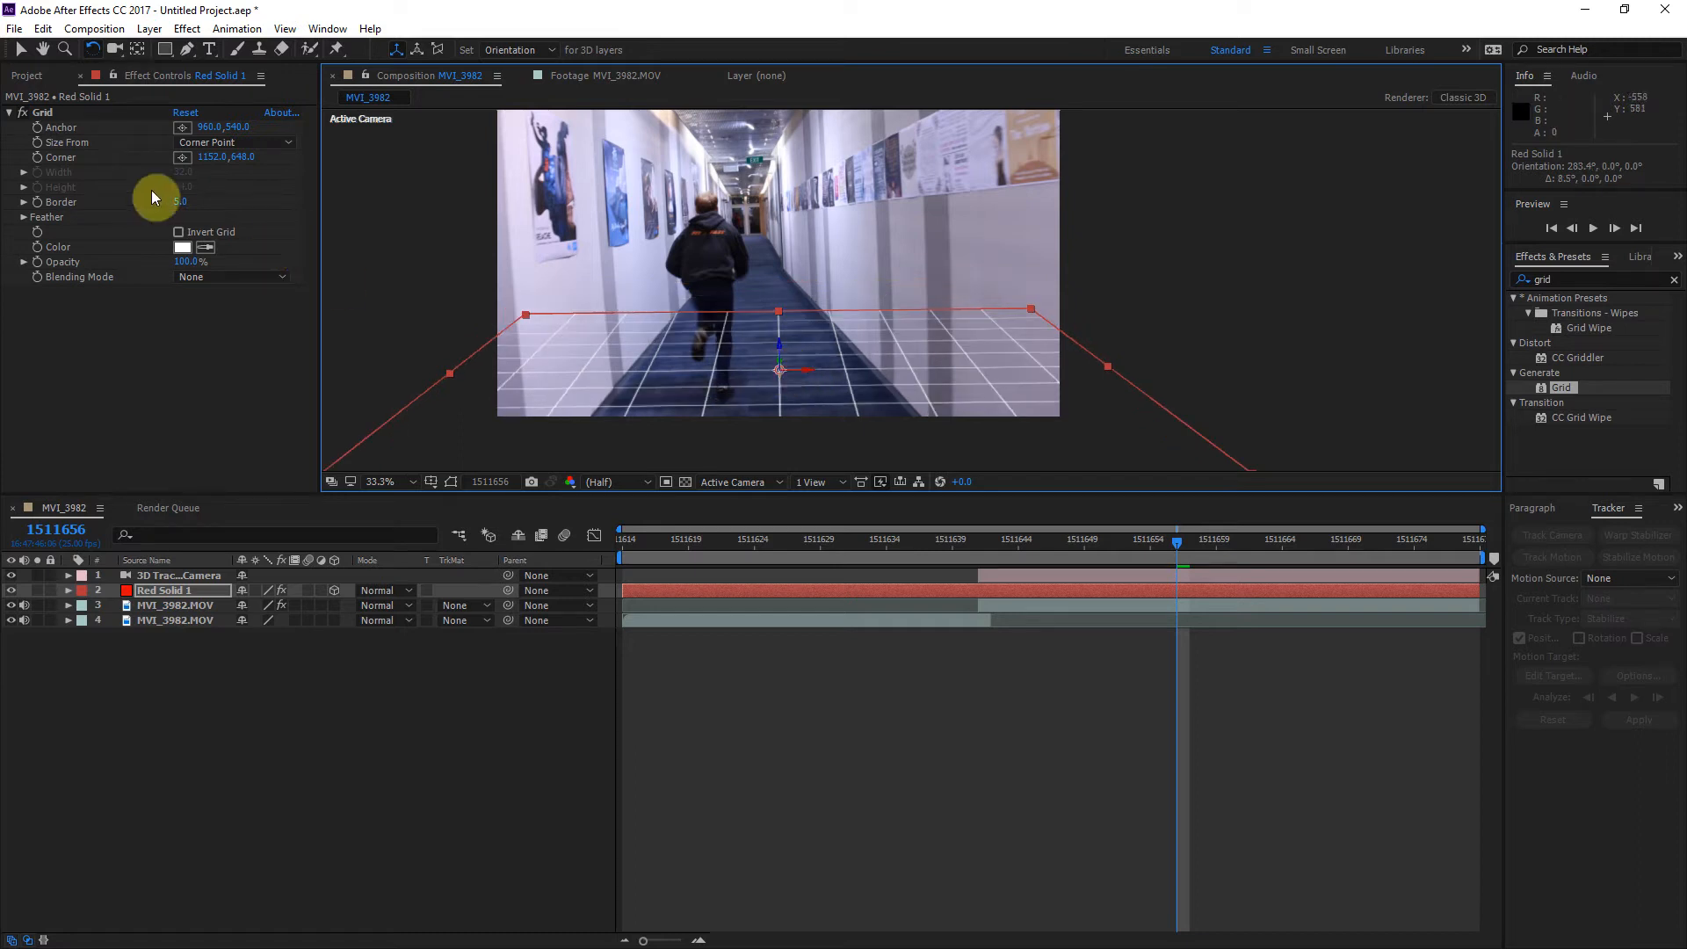
left_click(20, 50)
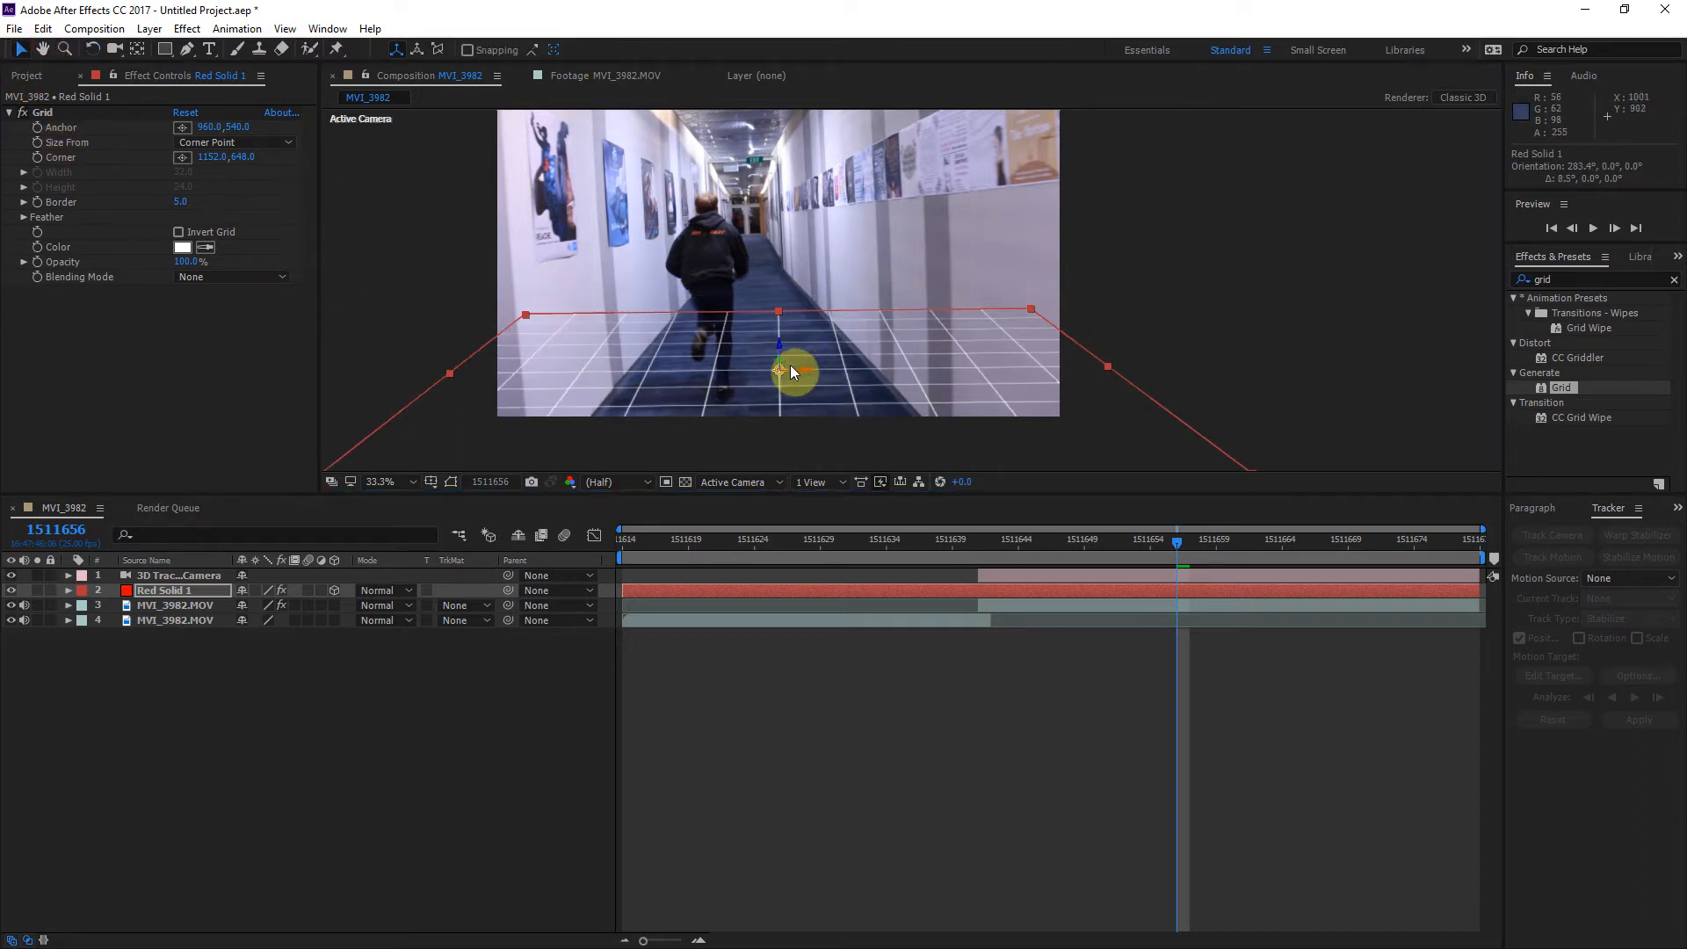
mouse_move(783, 361)
left_mouse_down()
mouse_move(773, 342)
mouse_move(753, 356)
mouse_move(764, 368)
left_mouse_up()
left_click(92, 48)
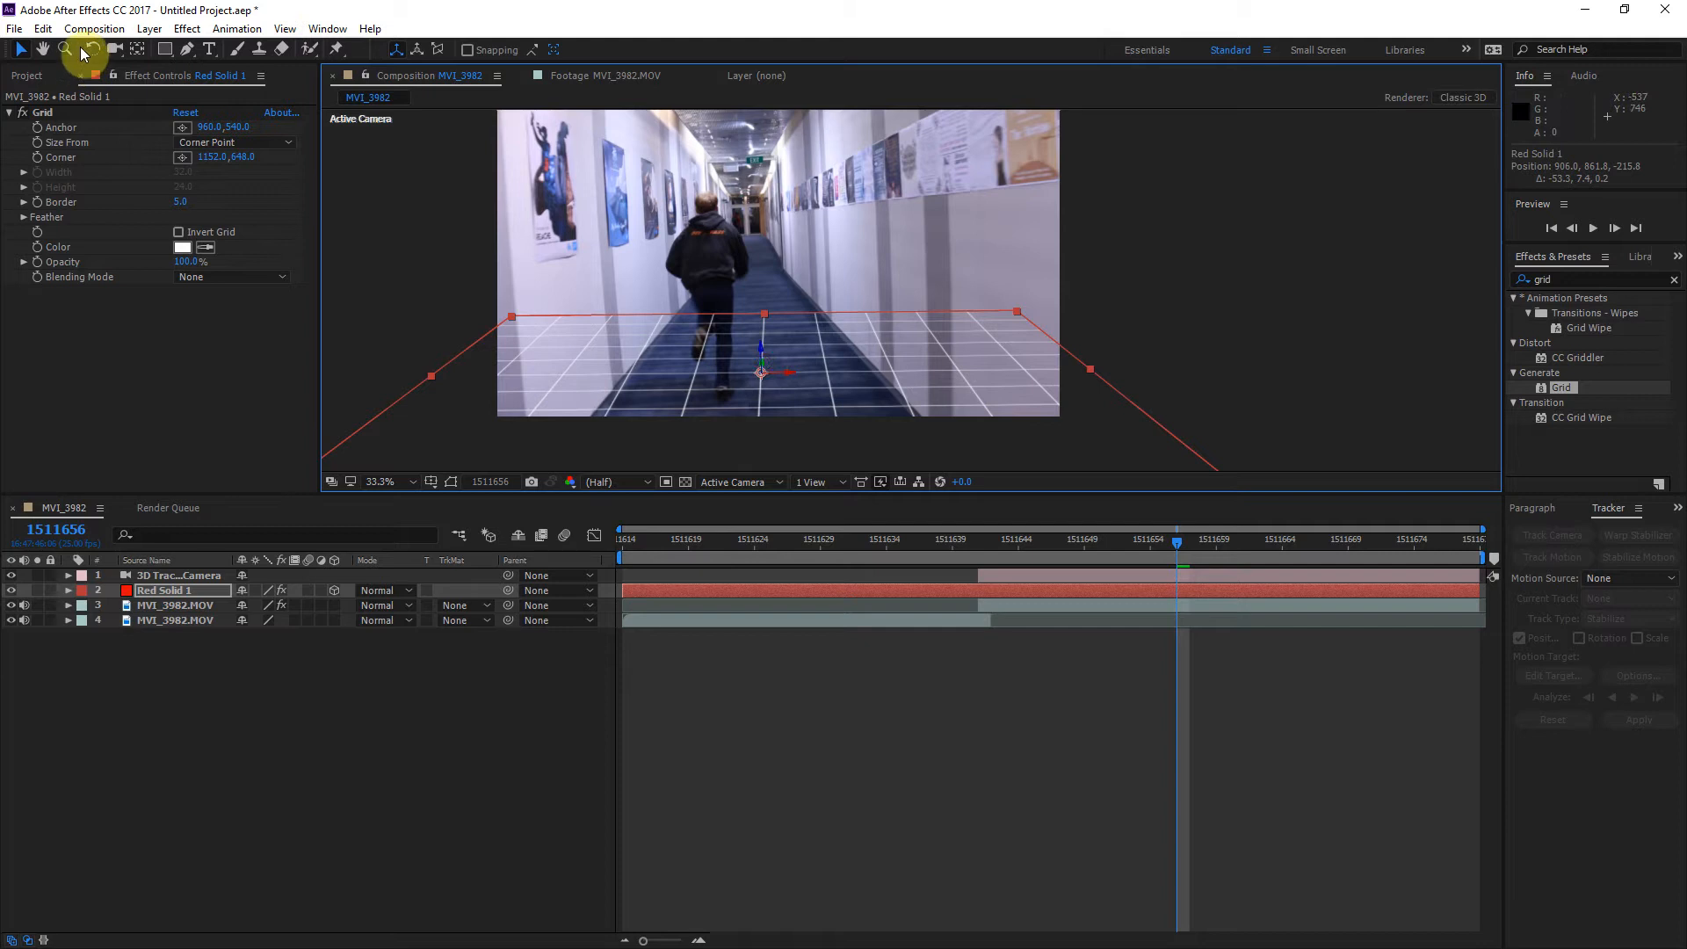
left_click_drag(786, 370, 783, 369)
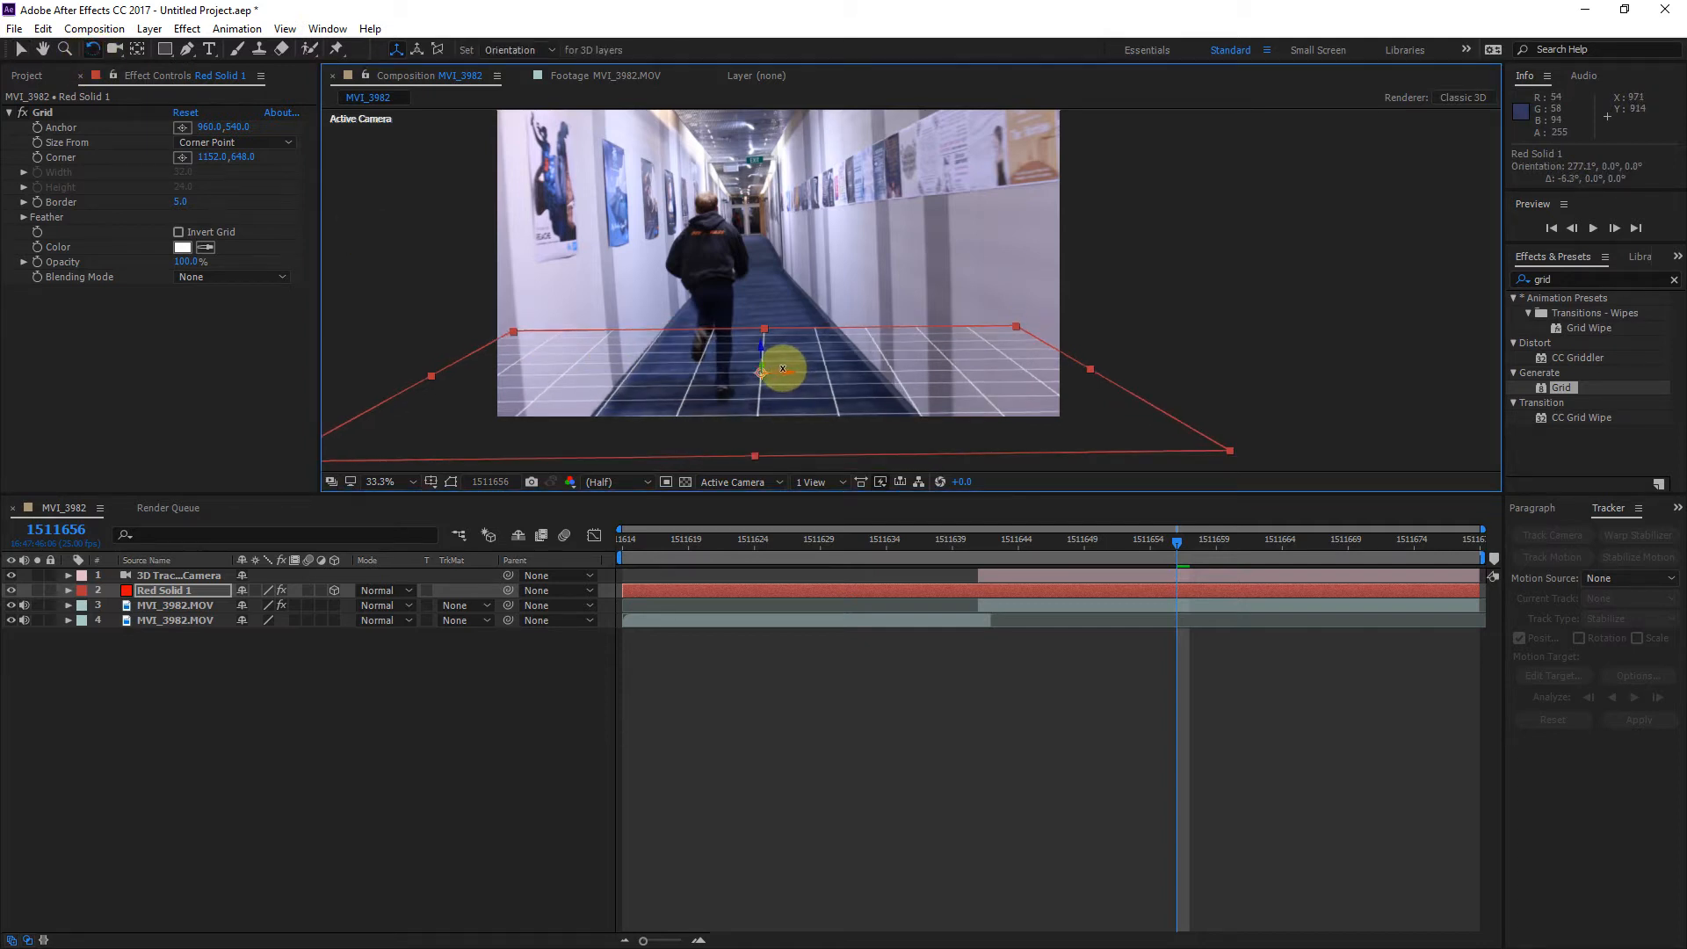
Step: Stretch the floor grid along the hallway to nearly three times its length on Y, and compare it with the footage at frame 1511655
left_click_drag(1132, 551, 1086, 557)
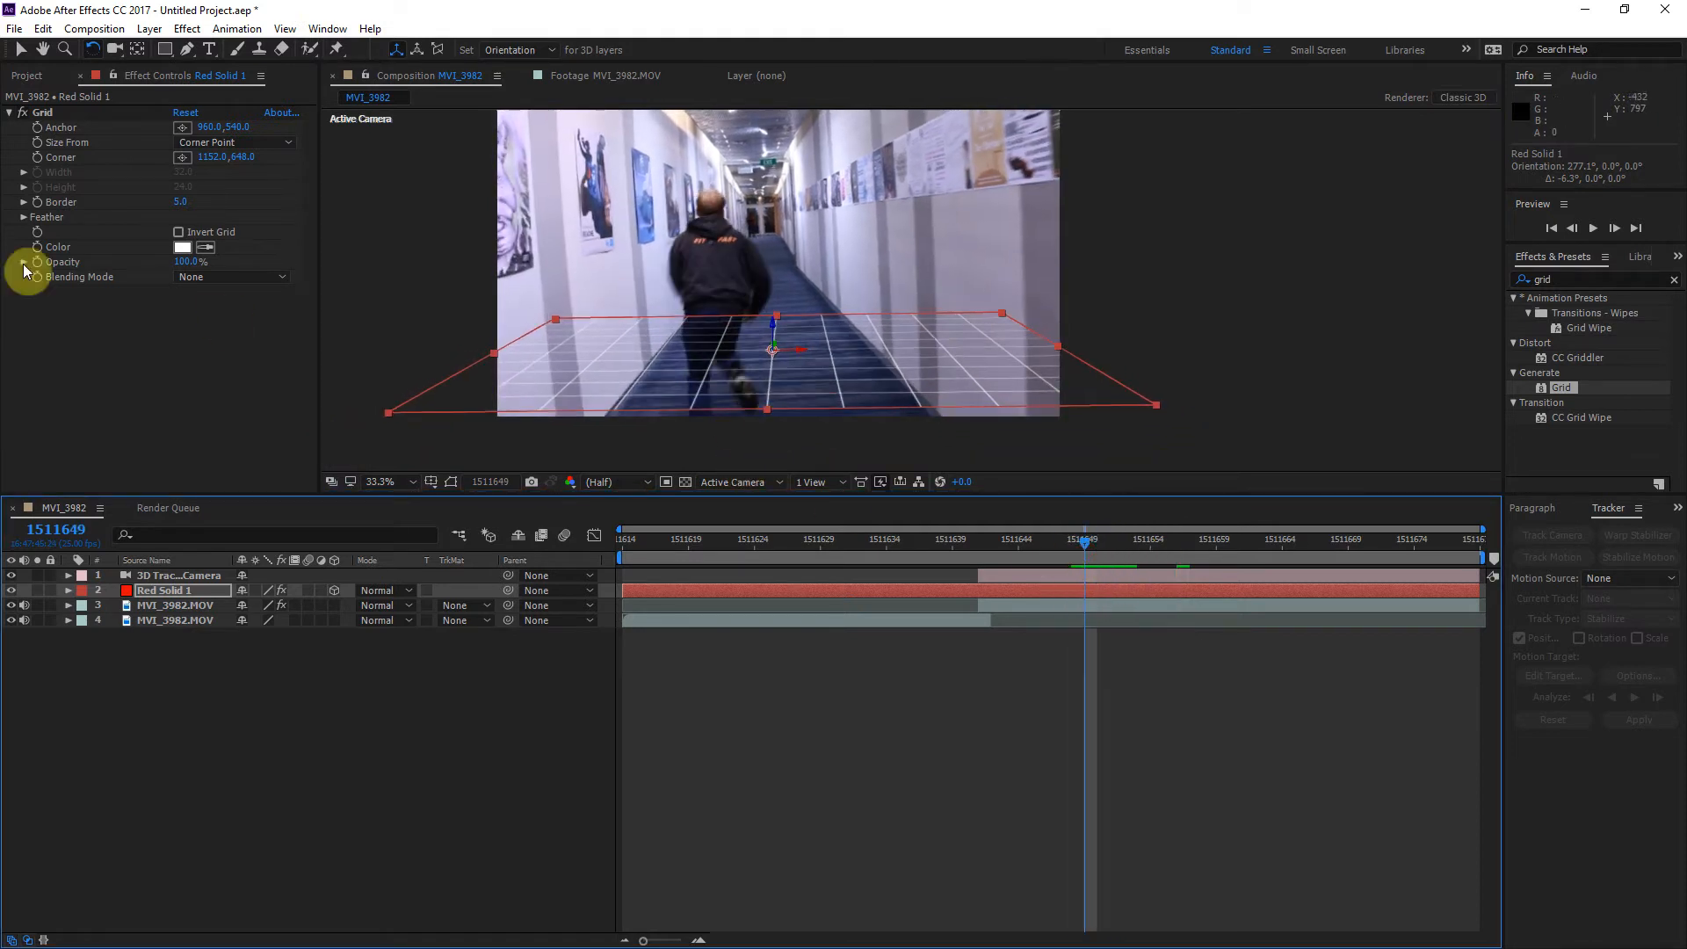
left_click(21, 49)
left_click_drag(761, 407, 863, 944)
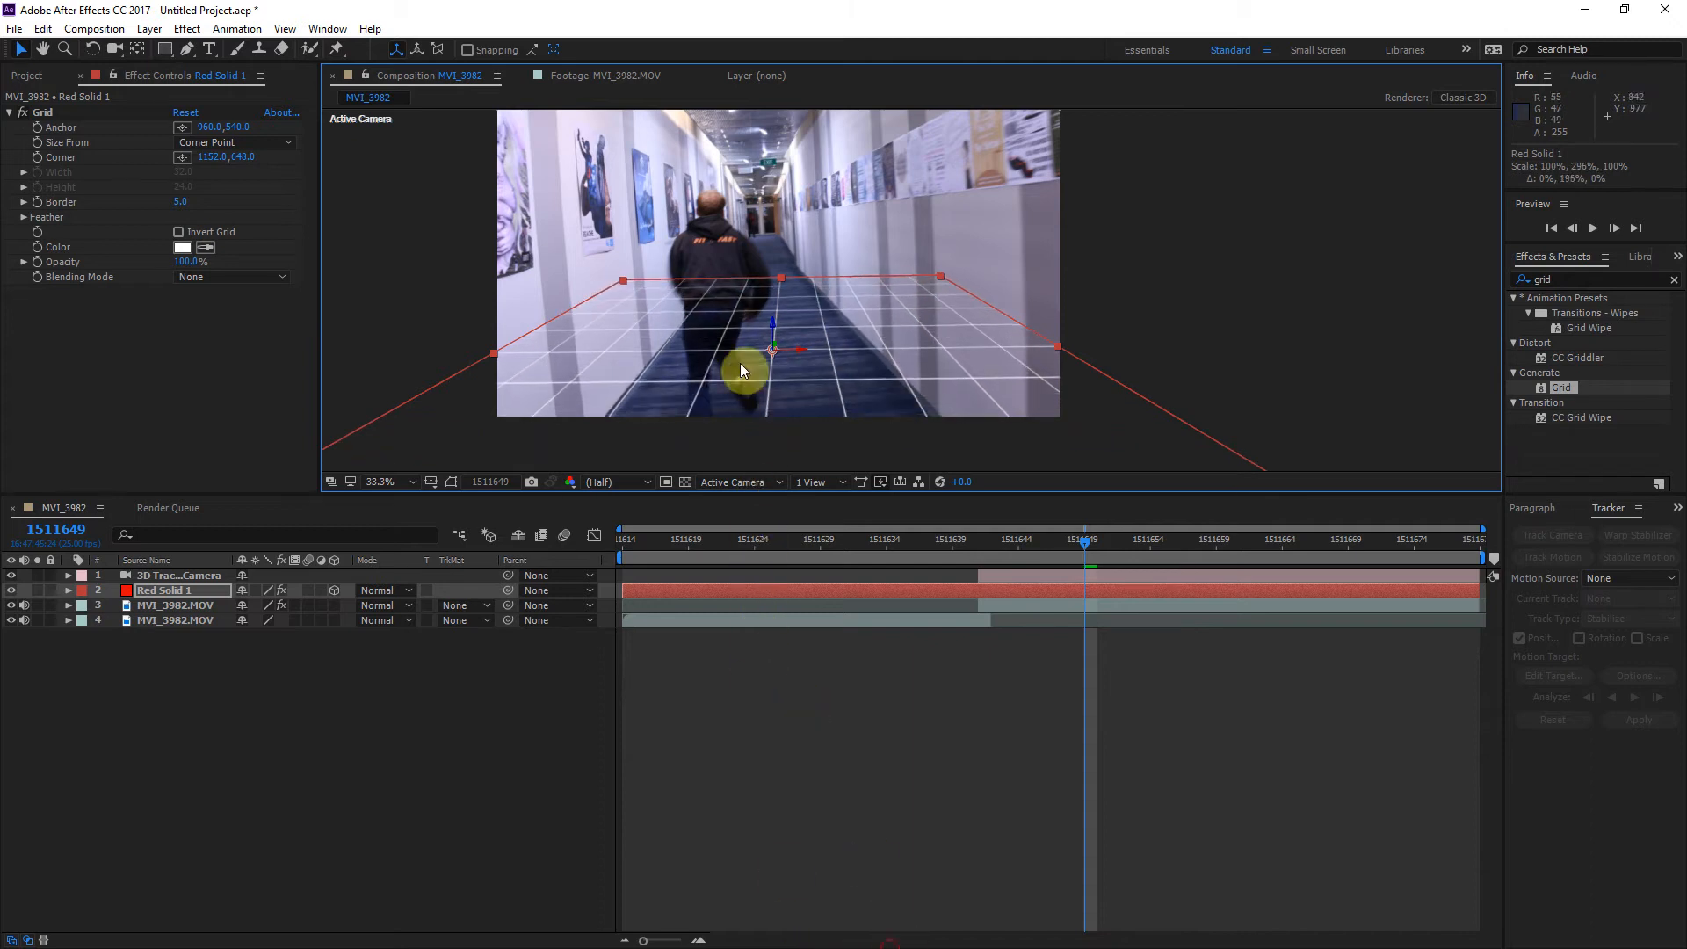
left_click_drag(1099, 554, 1164, 591)
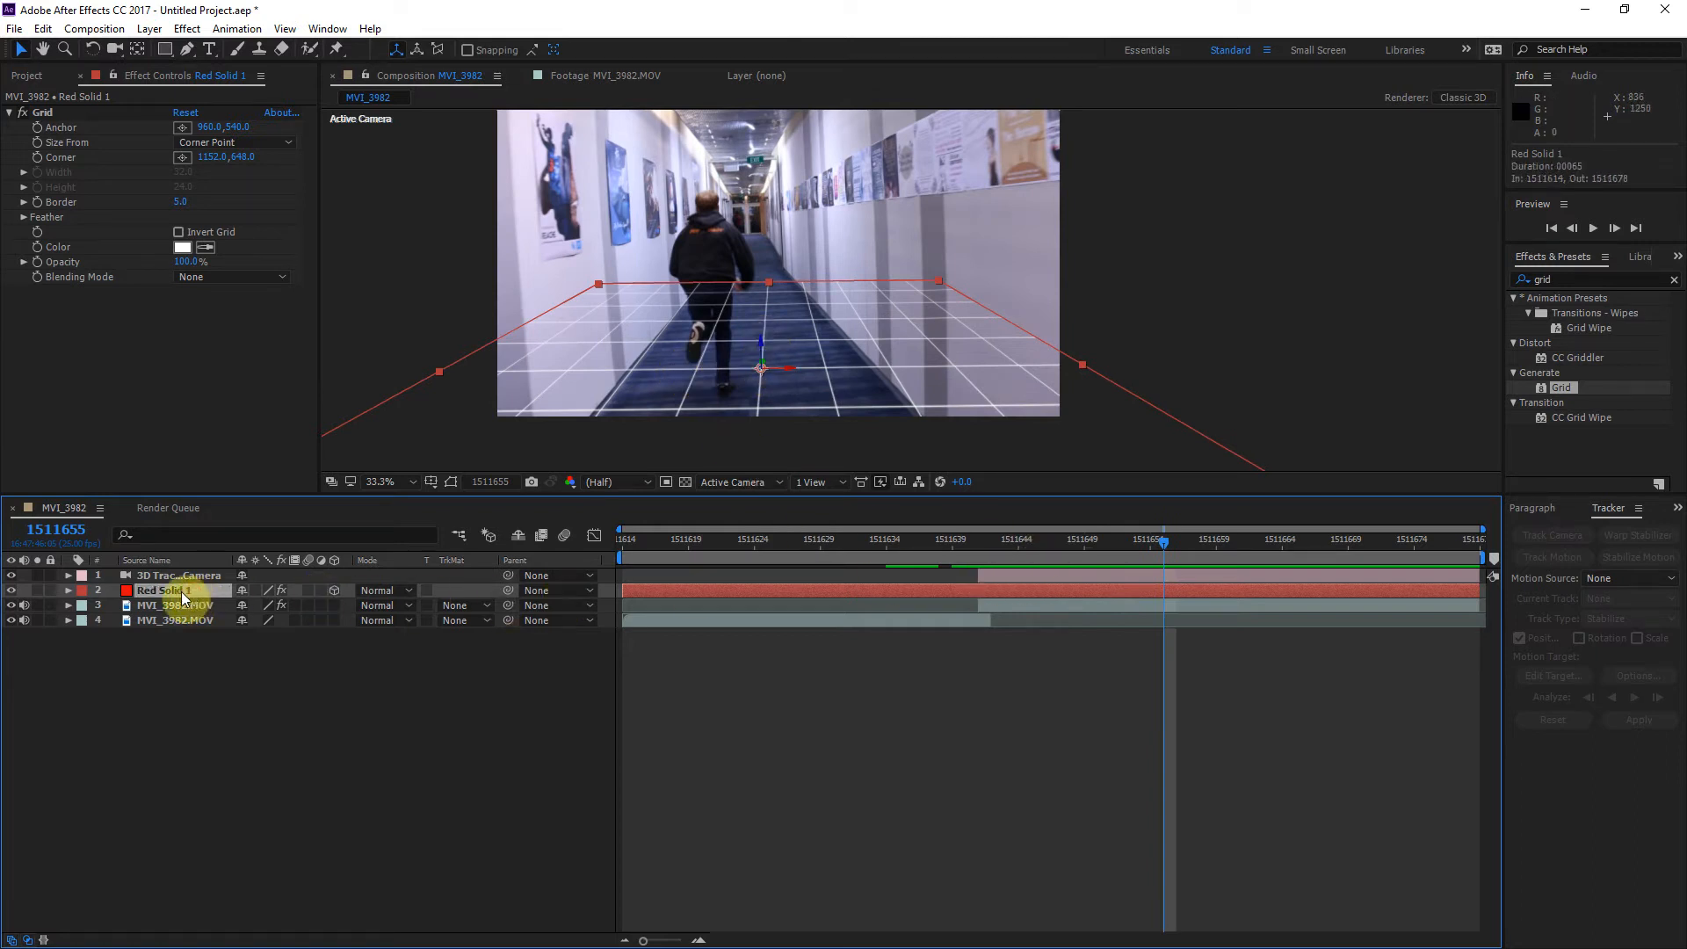
Step: Duplicate the red grid solid and, in Custom View 1, rotate the copy 84° around its Y axis to stand it upright
key("ctrl+d")
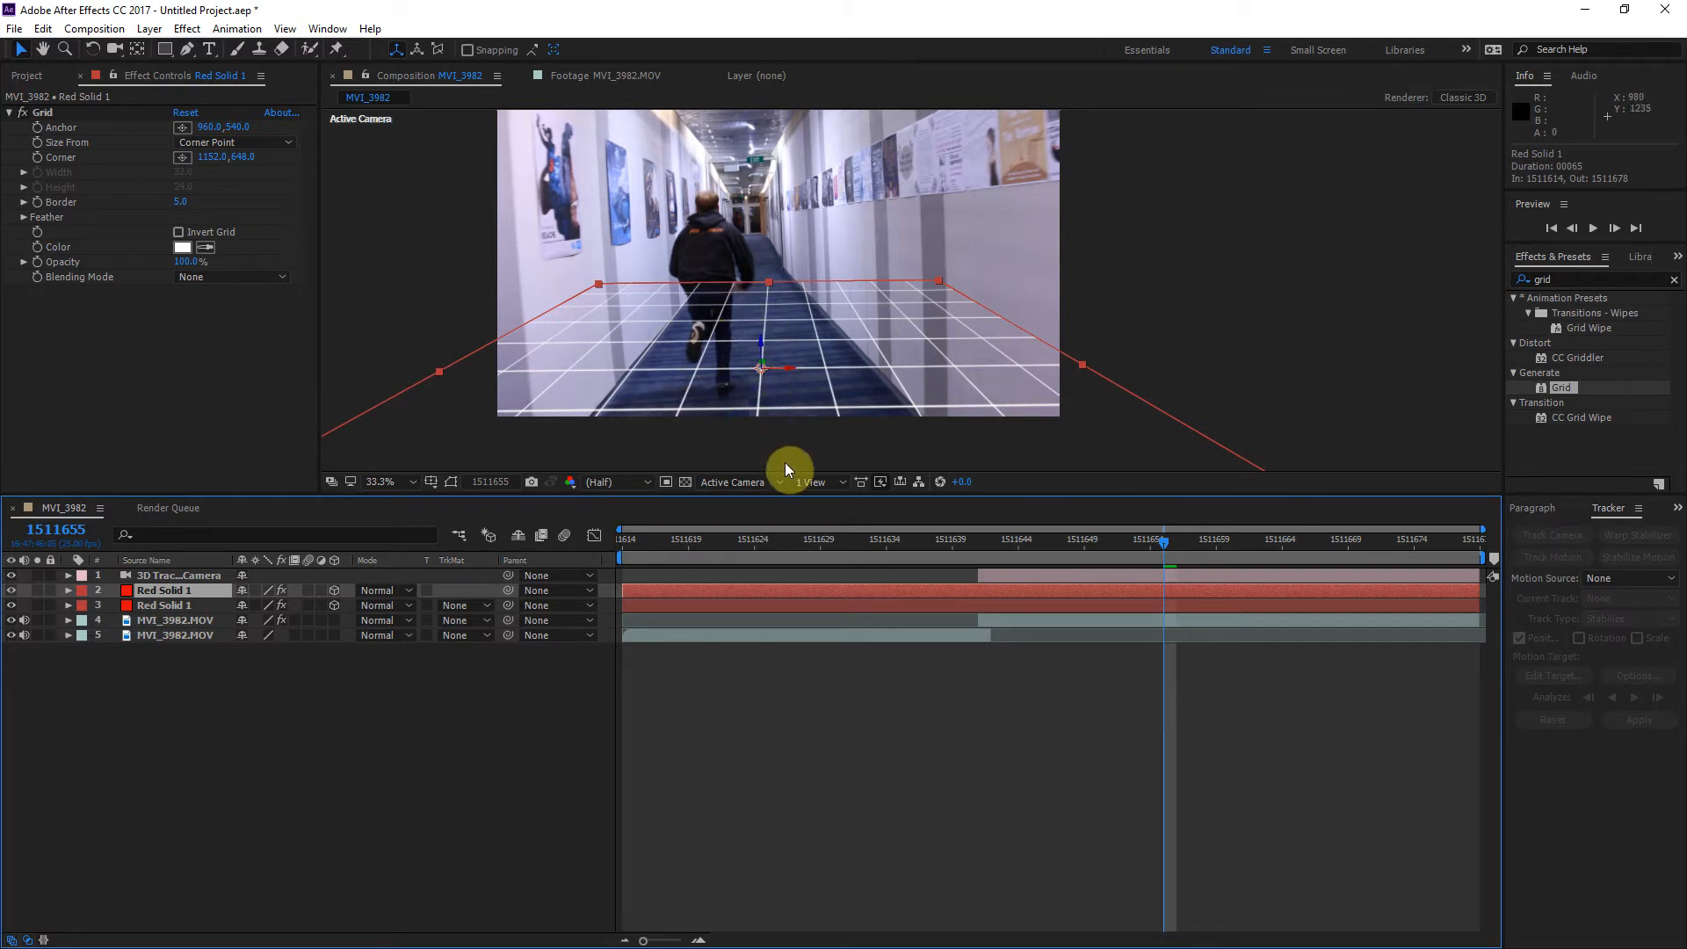
left_click(746, 482)
left_click(756, 676)
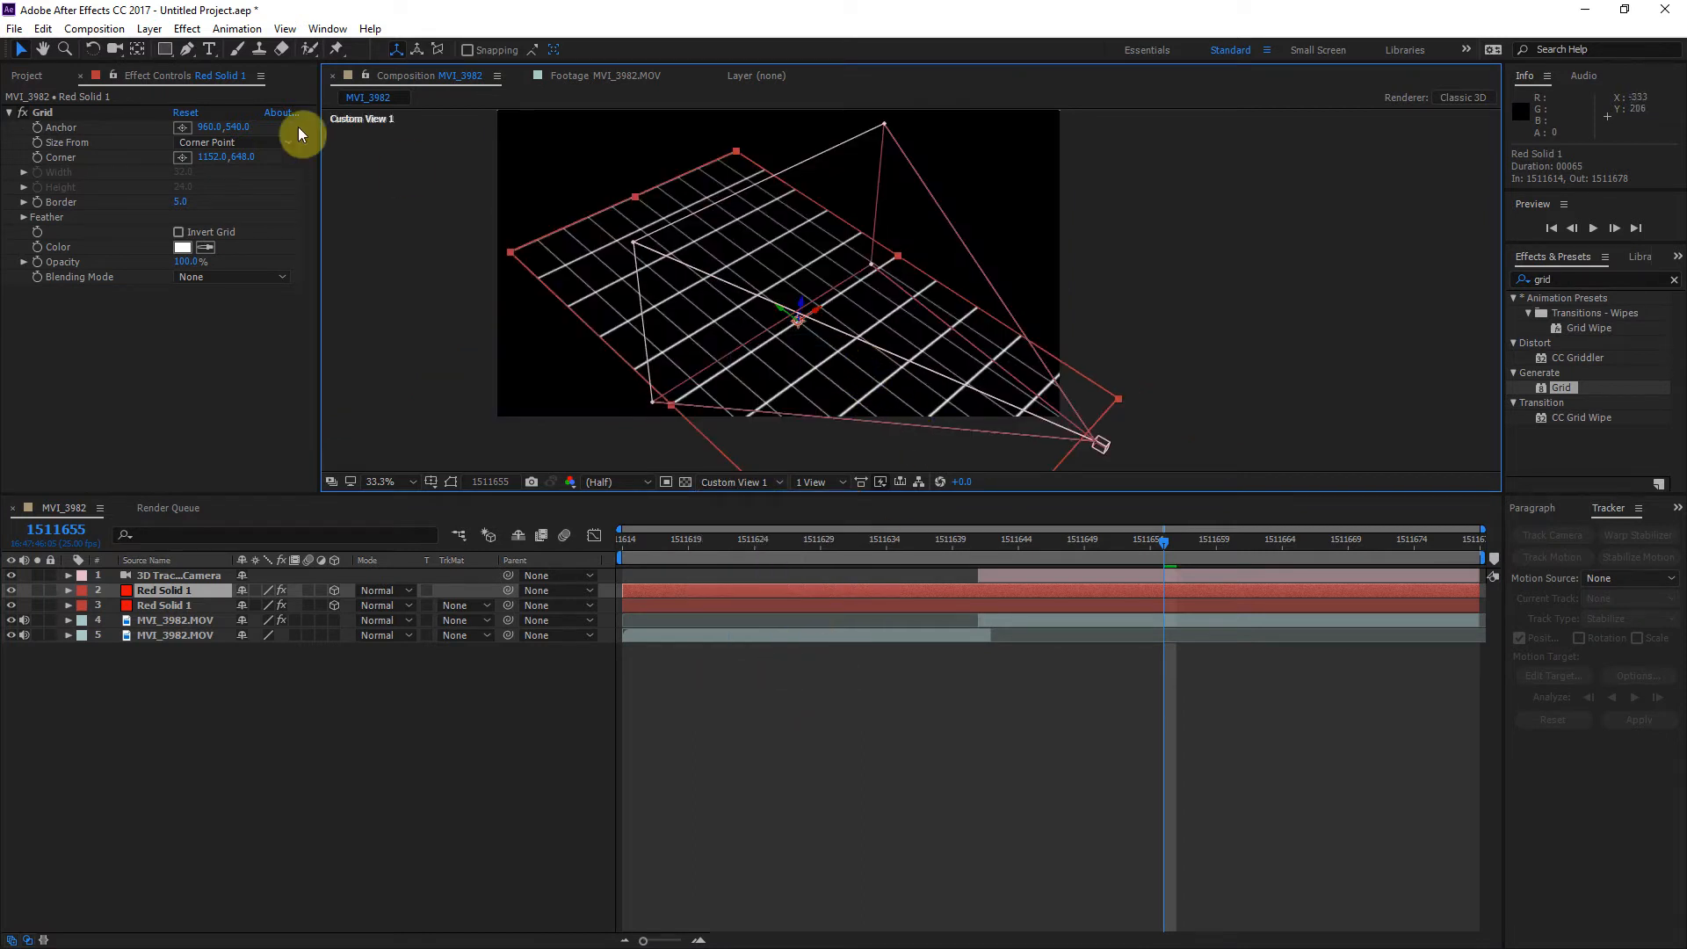
left_click(93, 50)
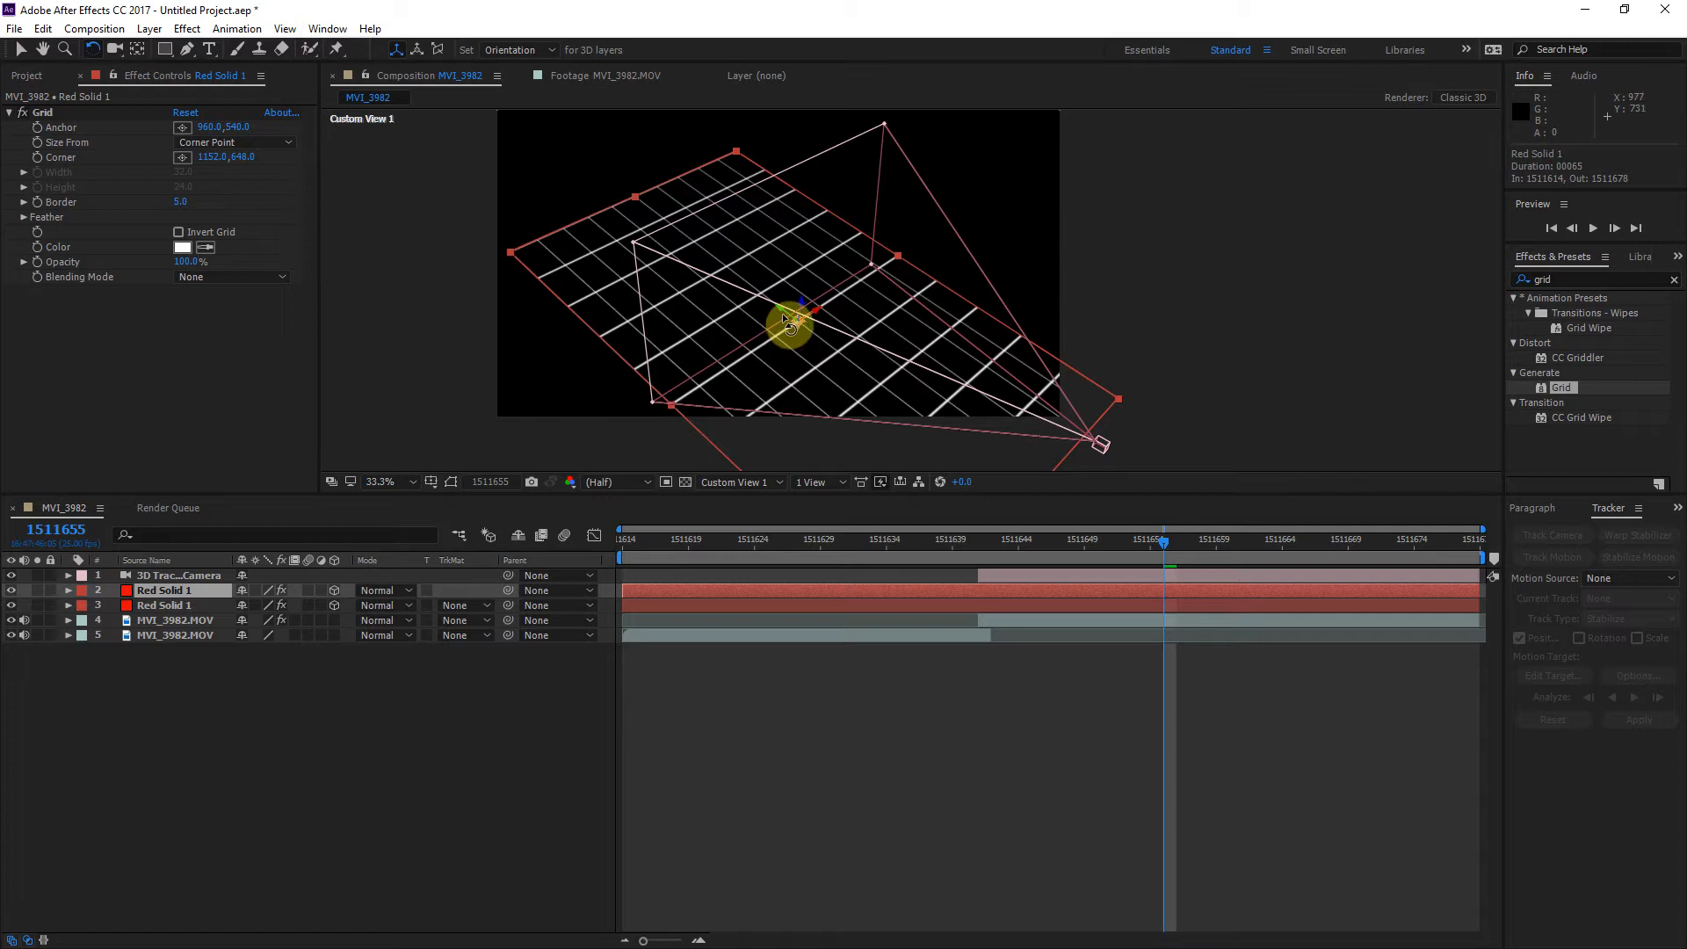
key("/")
left_click_drag(523, 350, 503, 87)
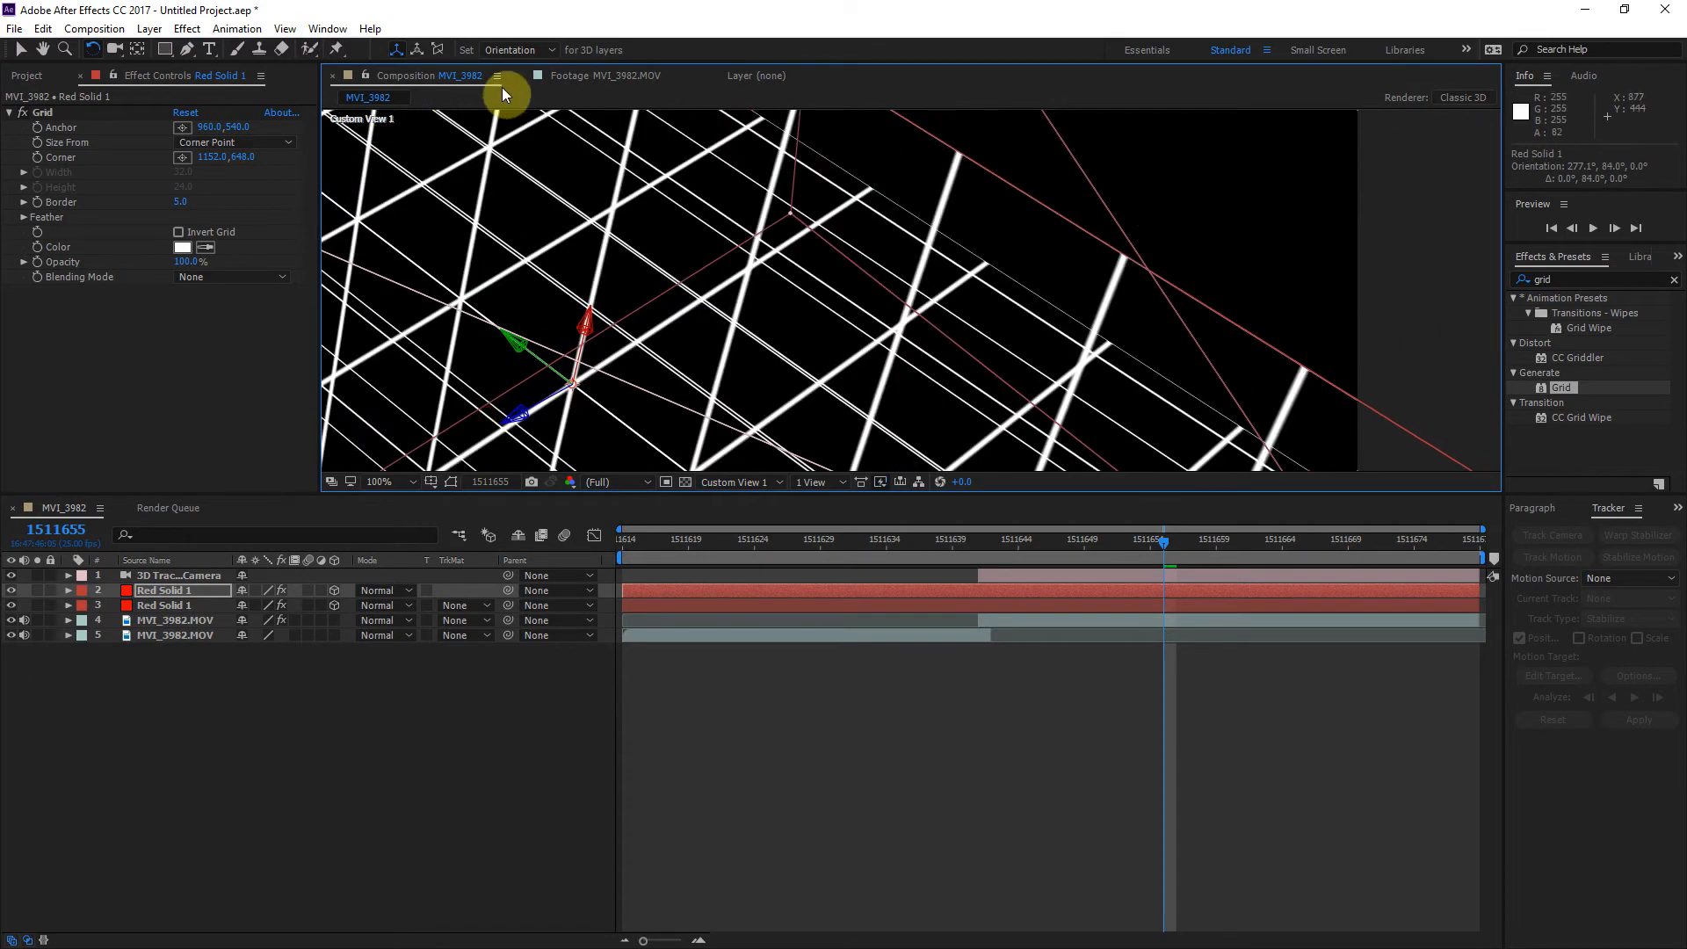
Step: Through the Active Camera in an enlarged viewer, move the upright grid copy from the middle of the hallway to the right-hand wall
left_click(740, 482)
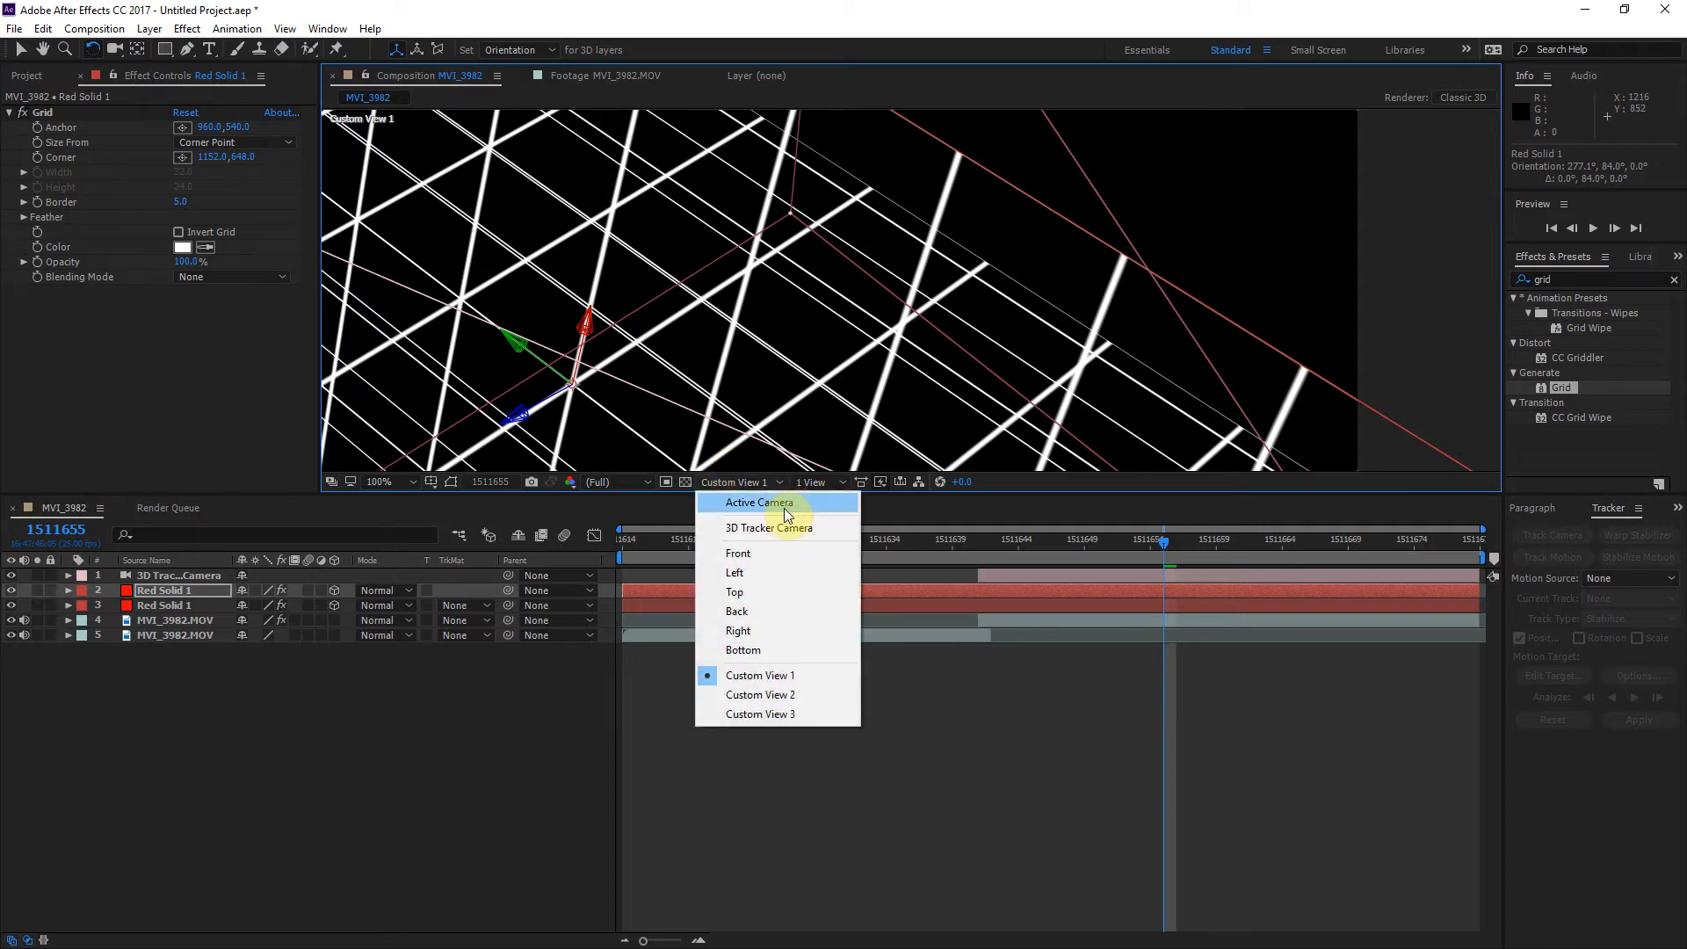
left_click(786, 510)
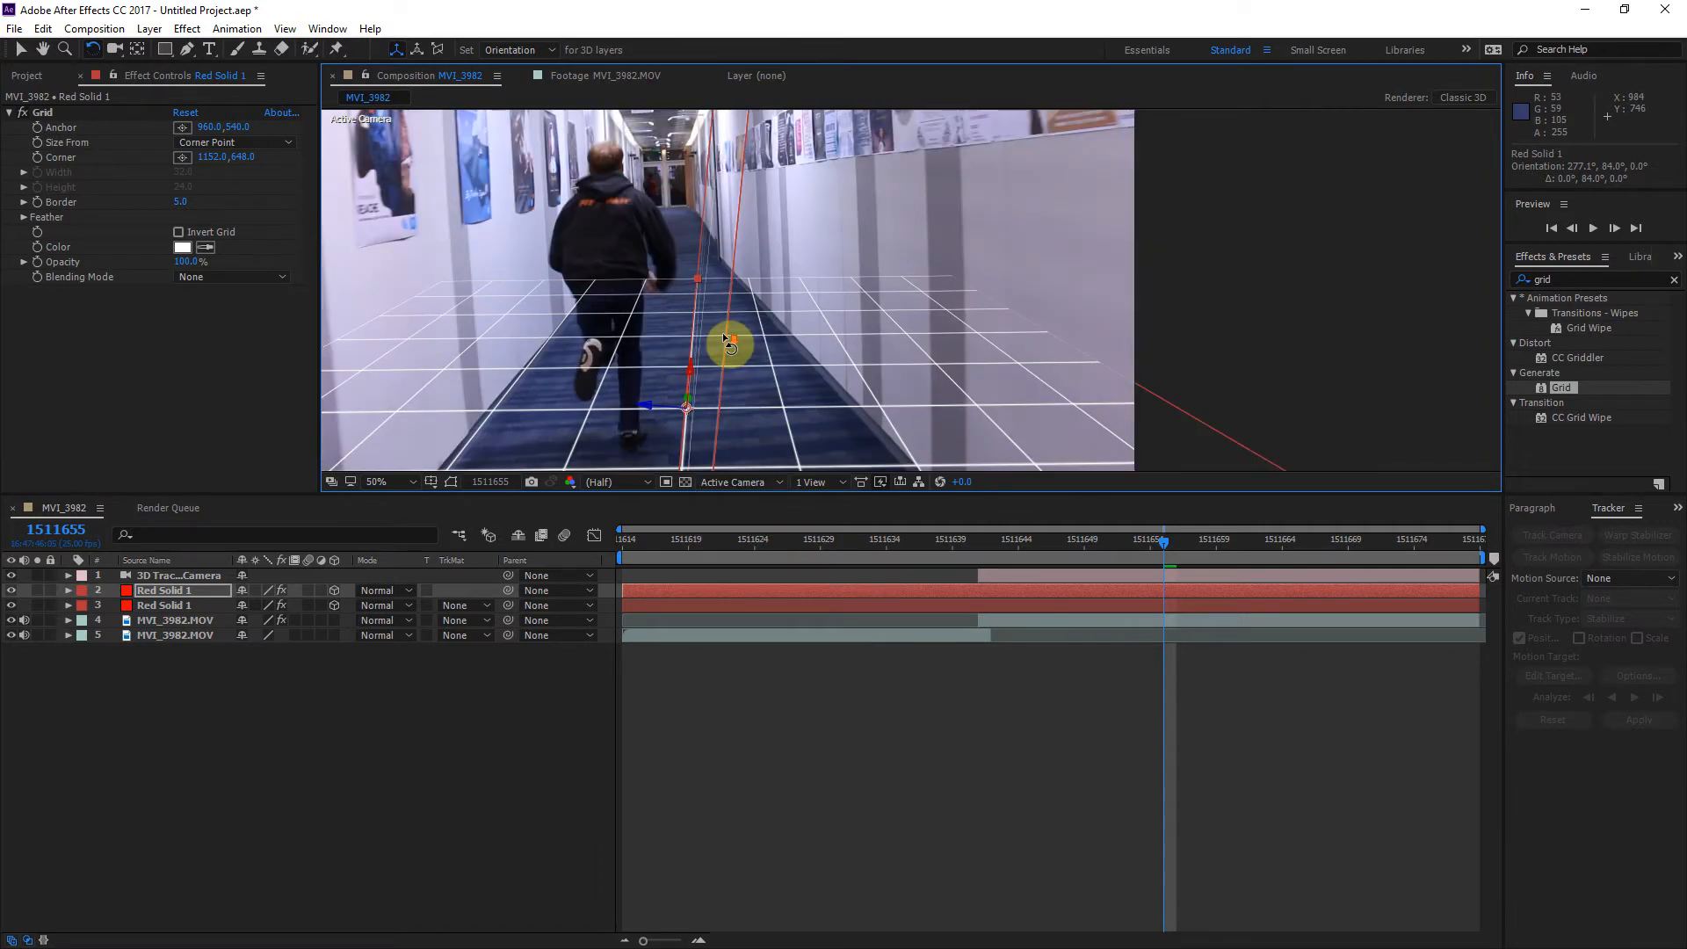
key("grave")
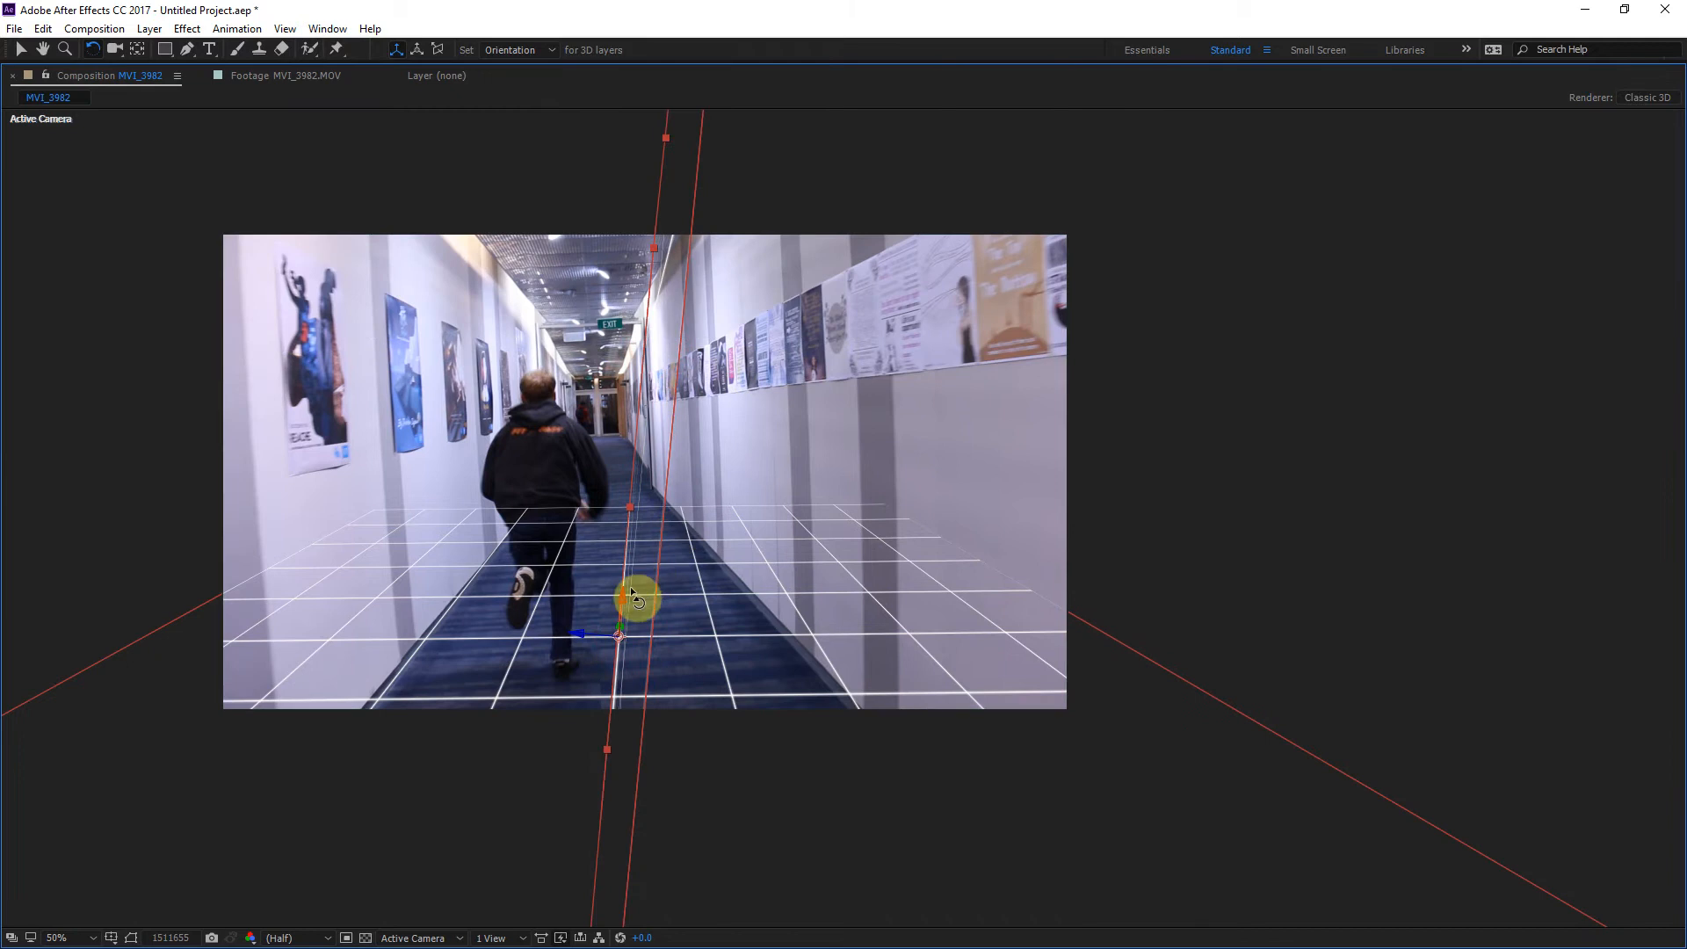
left_click_drag(576, 640, 589, 644)
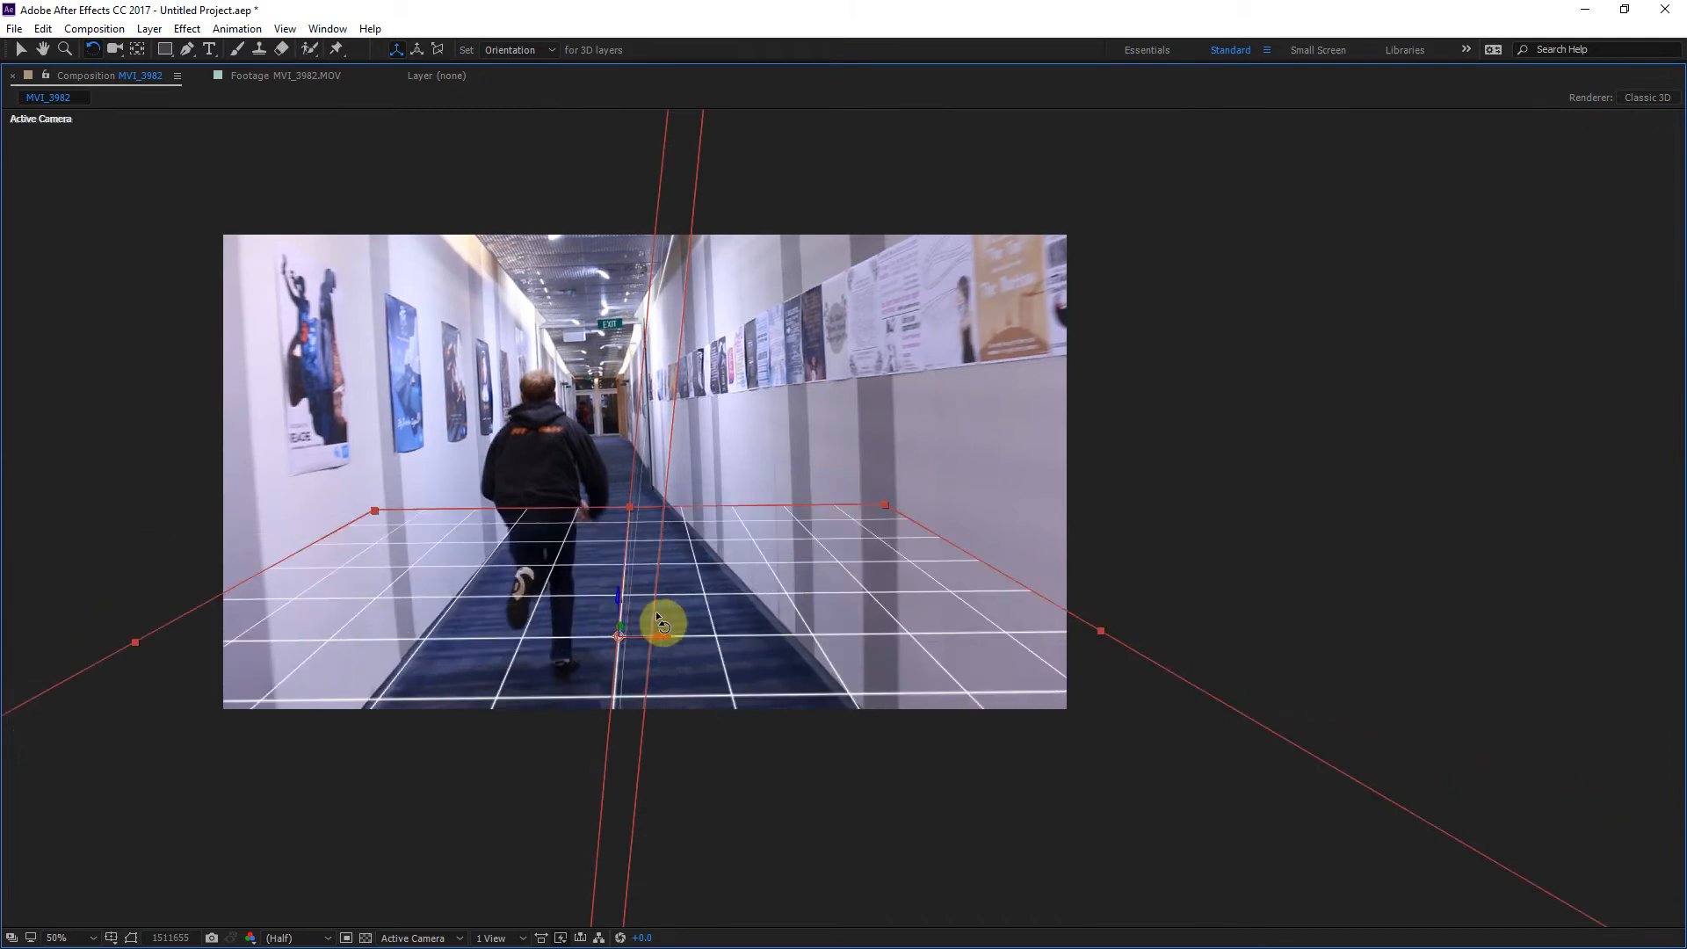
left_click(20, 49)
left_click(692, 220)
left_click_drag(582, 636, 654, 635)
key("ctrl+z")
left_click(665, 468)
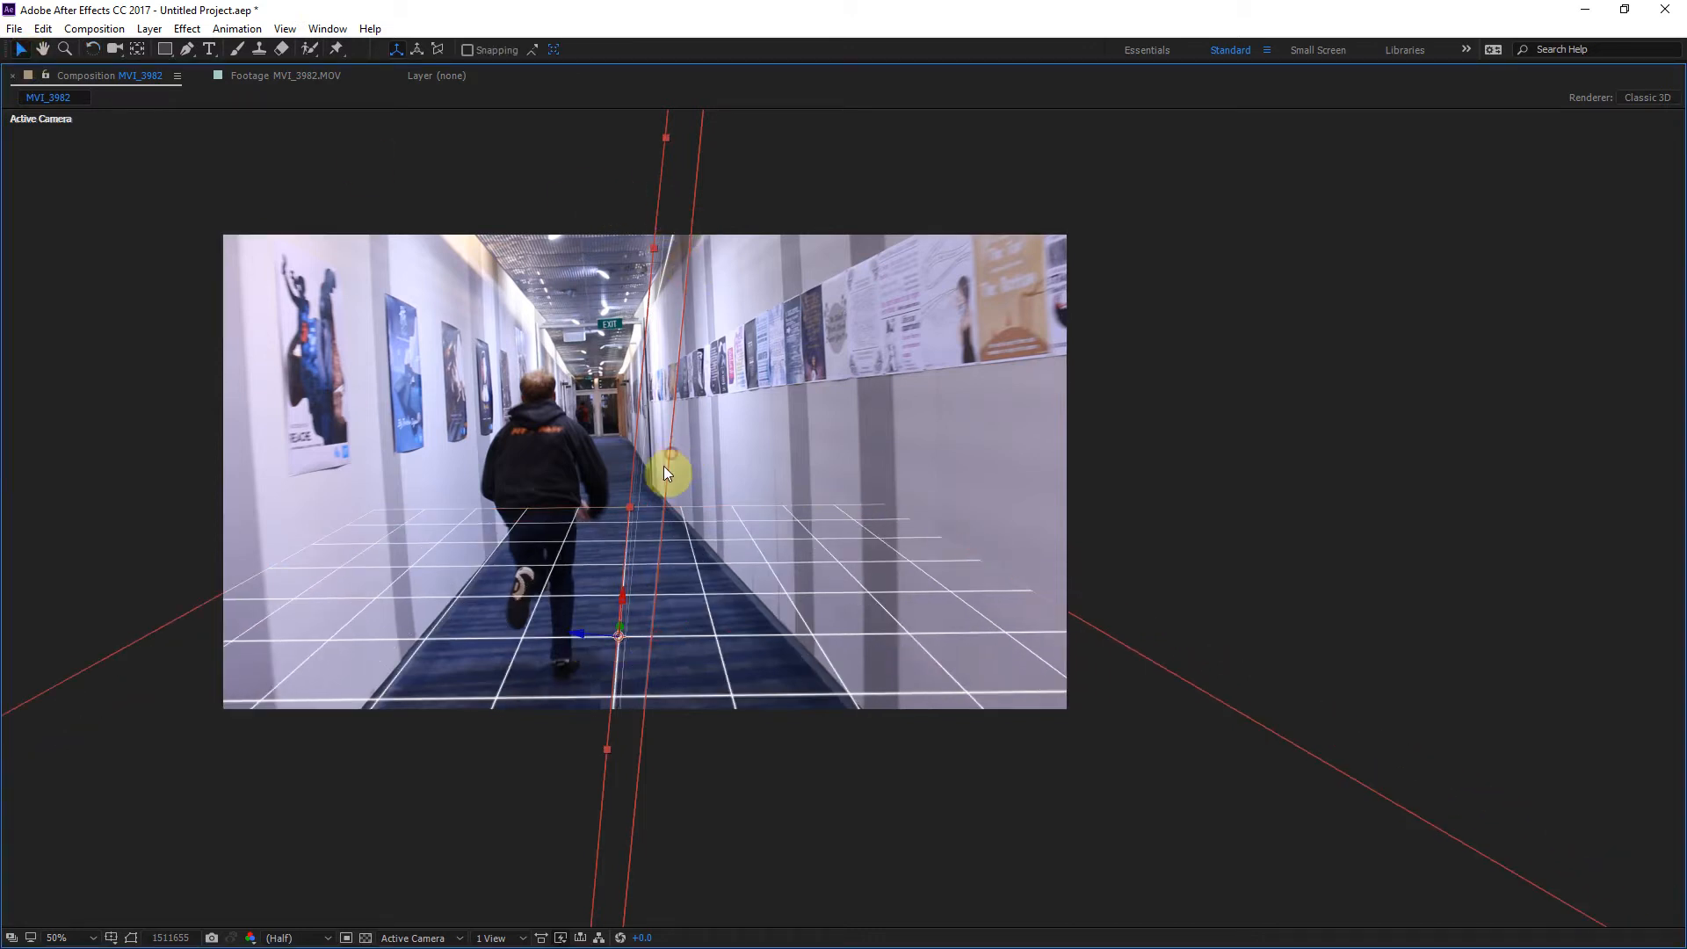
left_click_drag(596, 633, 603, 479)
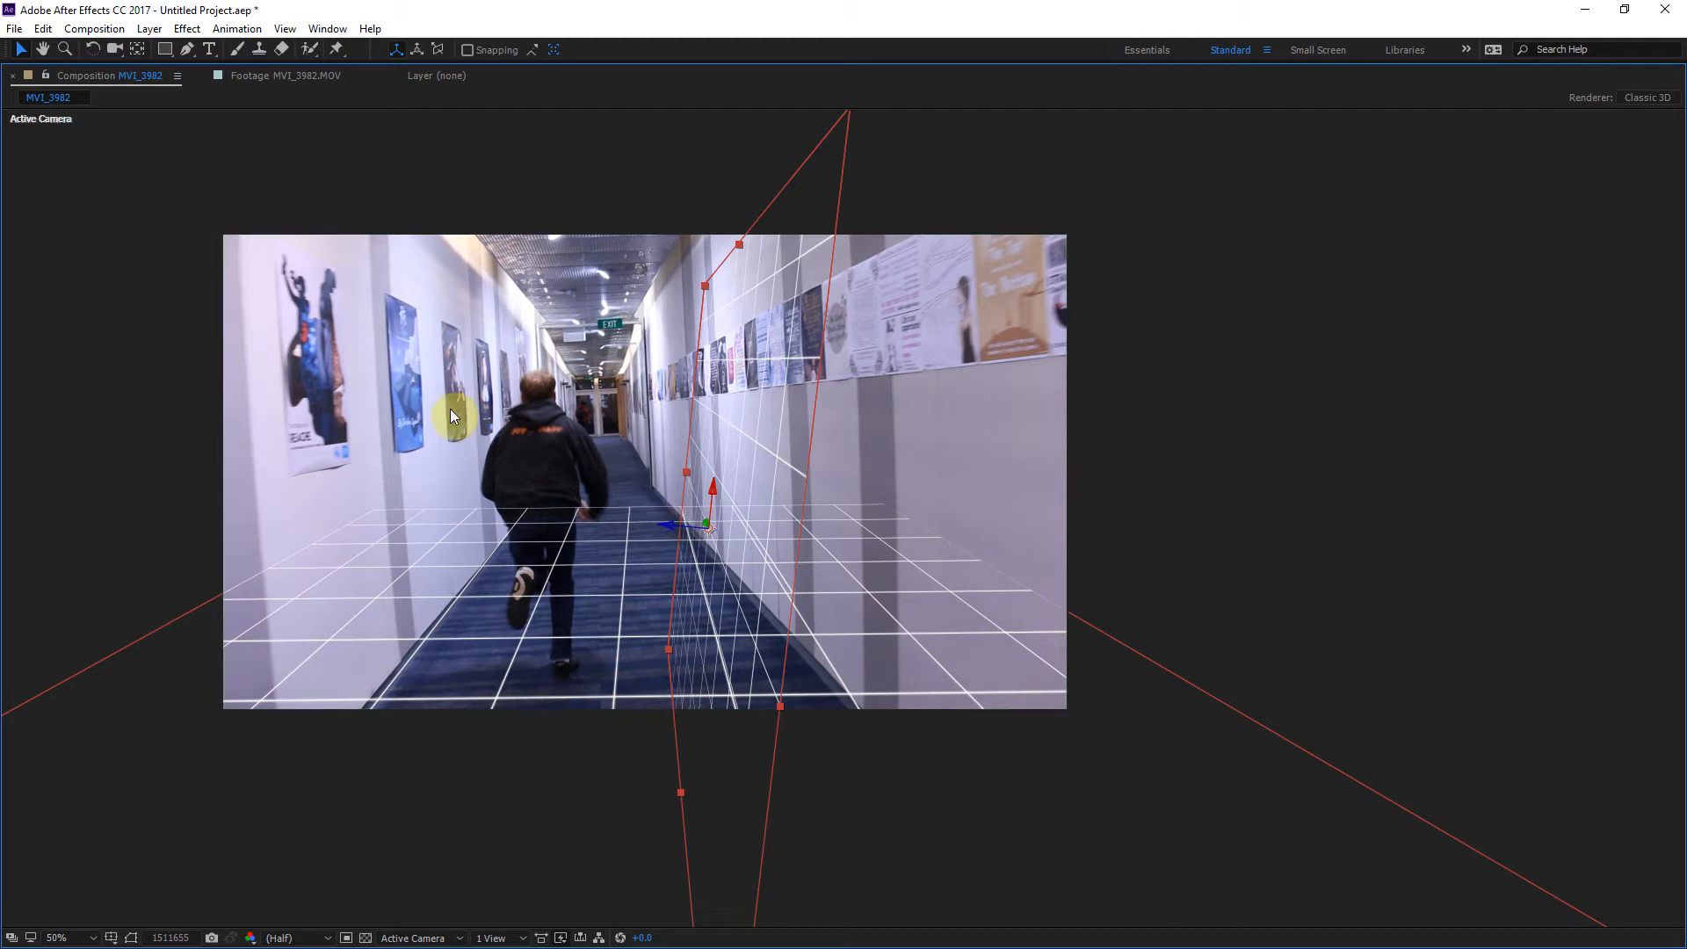
Step: Raise and rotate the upright grid copy to match the right-hand wall's perspective, and check its alignment between frames 1511645 and 1511661
left_click(92, 49)
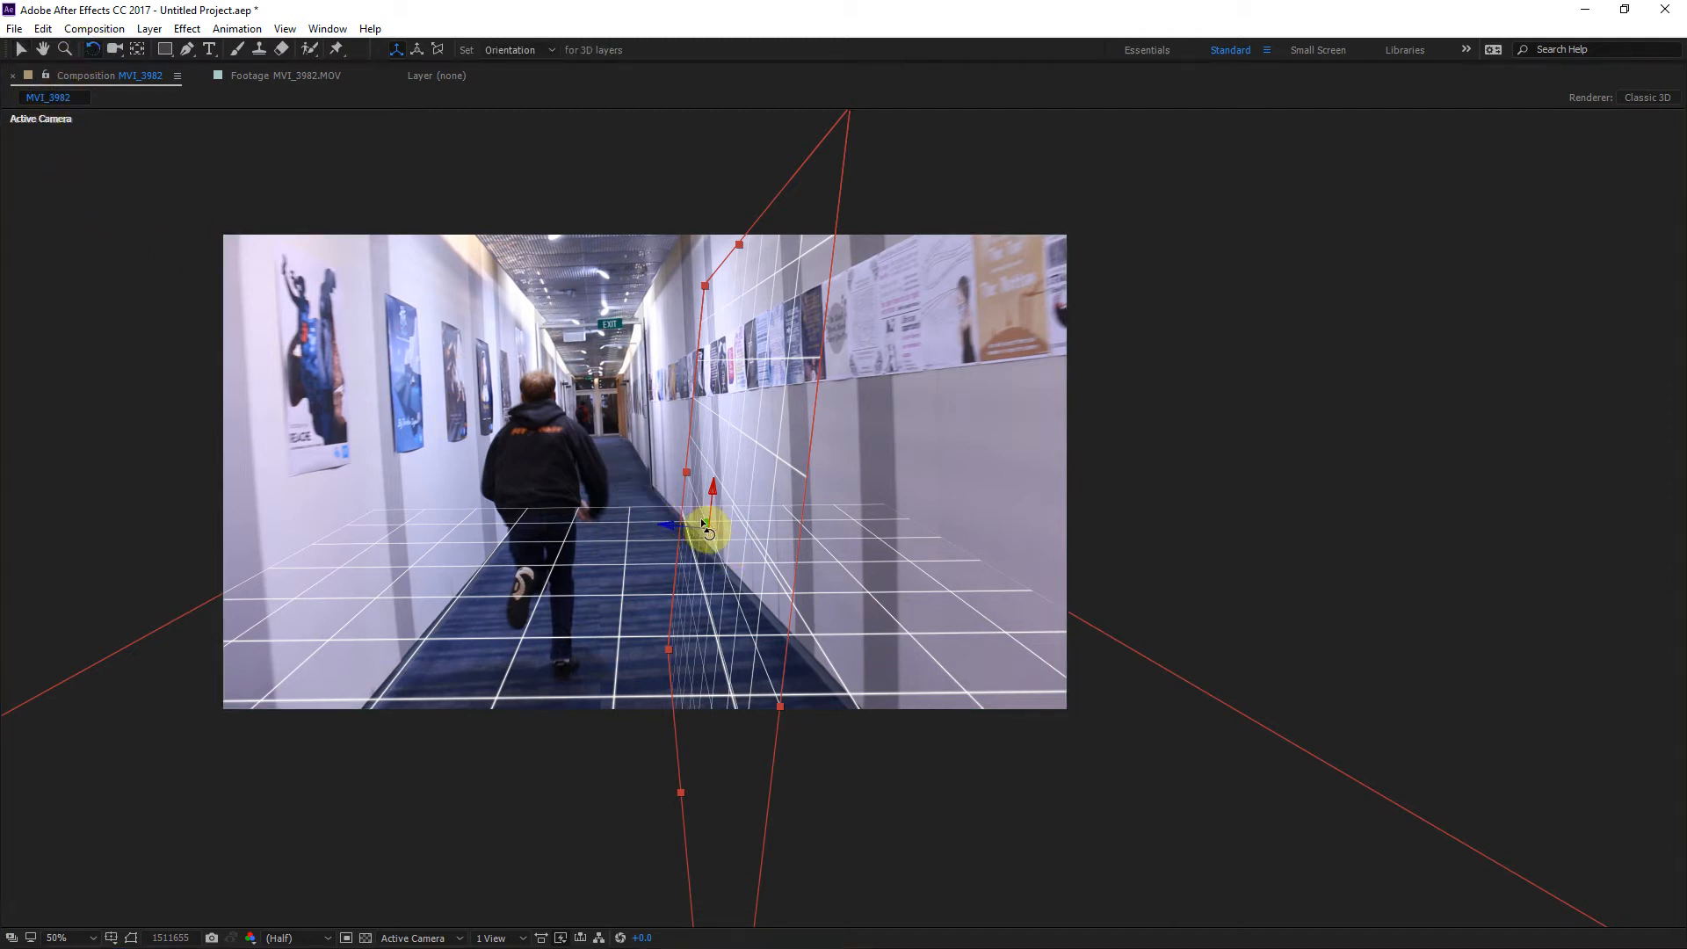
left_click_drag(705, 523, 705, 349)
left_click(21, 49)
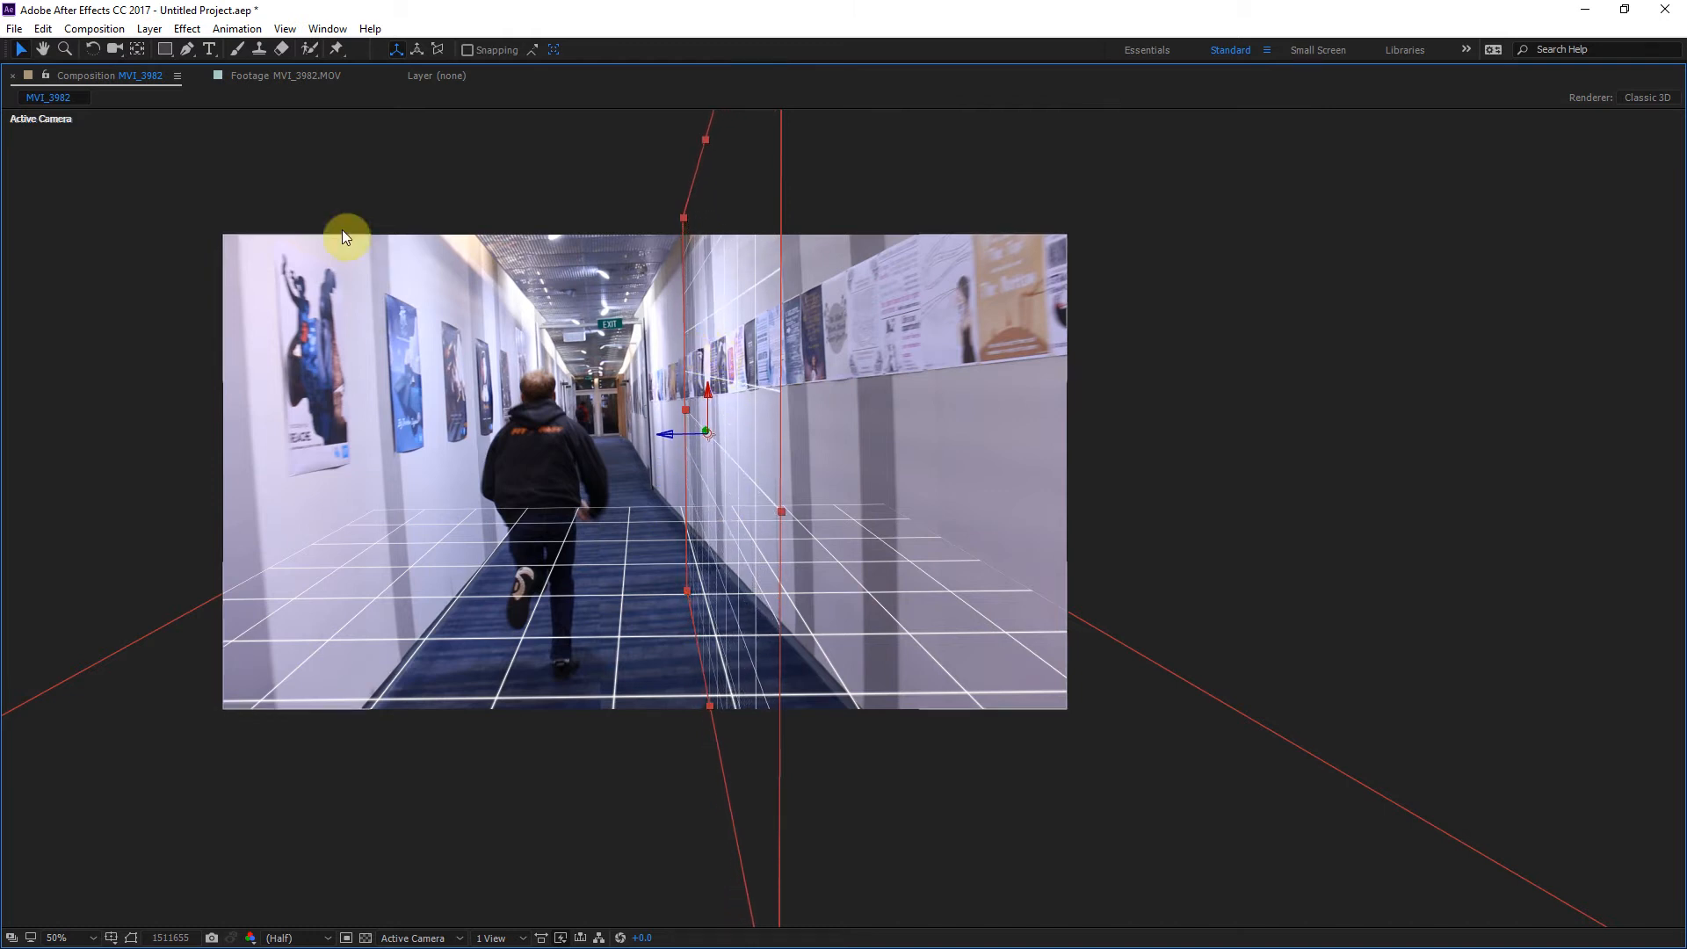
left_click(92, 49)
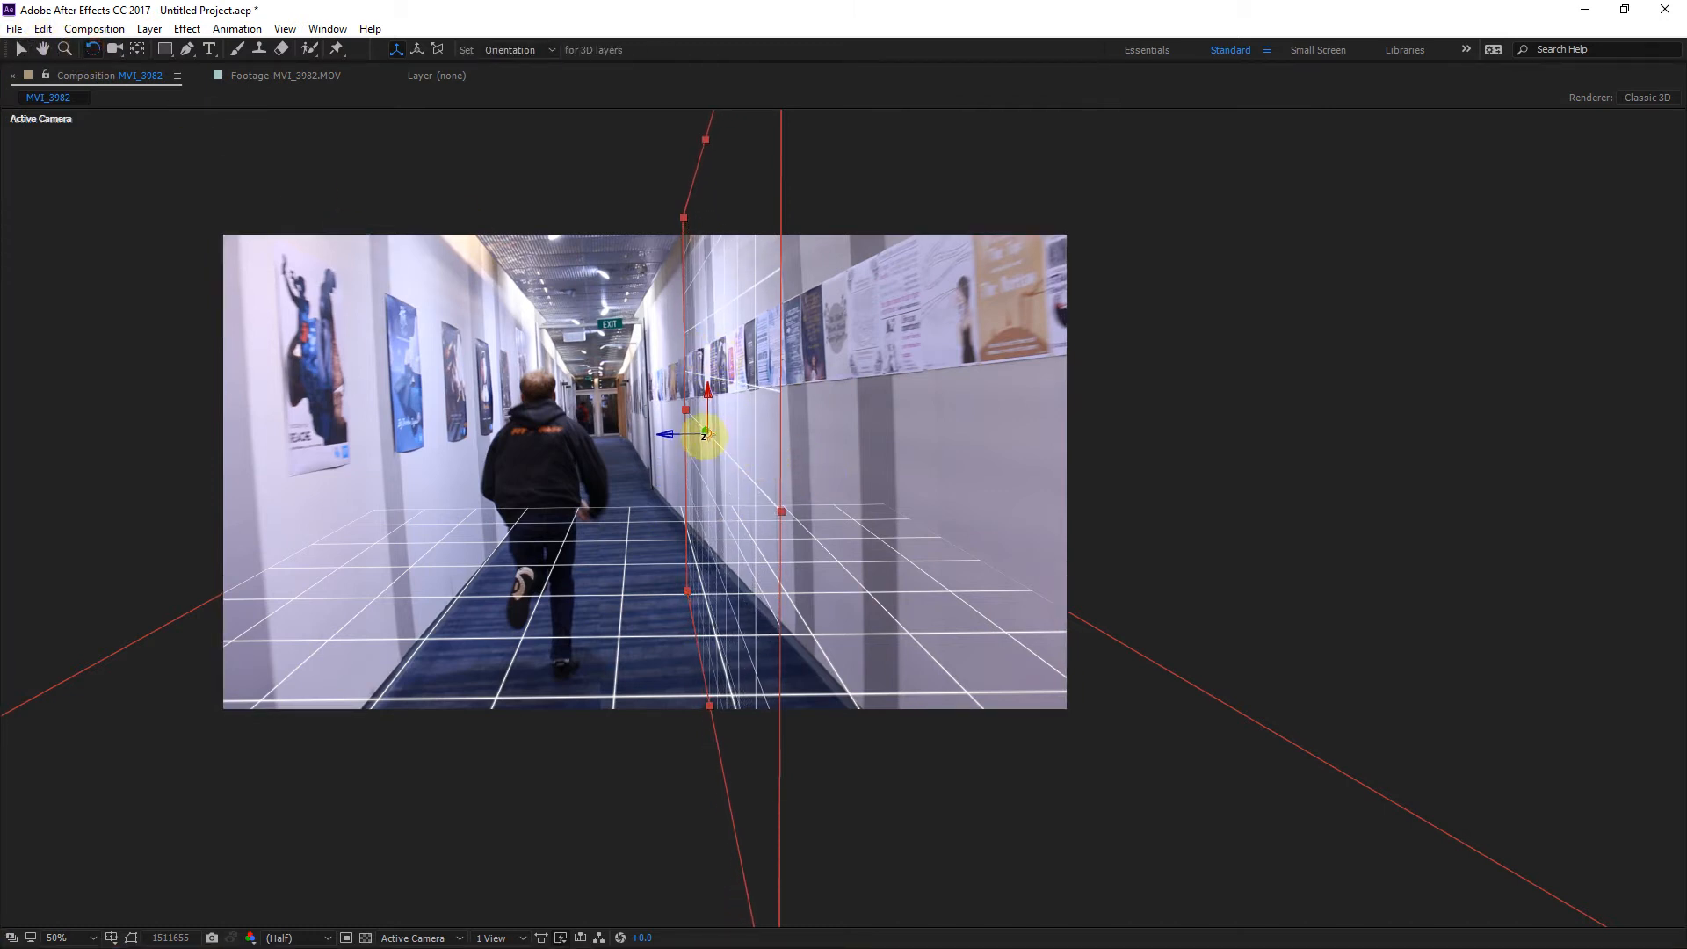
left_click_drag(703, 377, 712, 387)
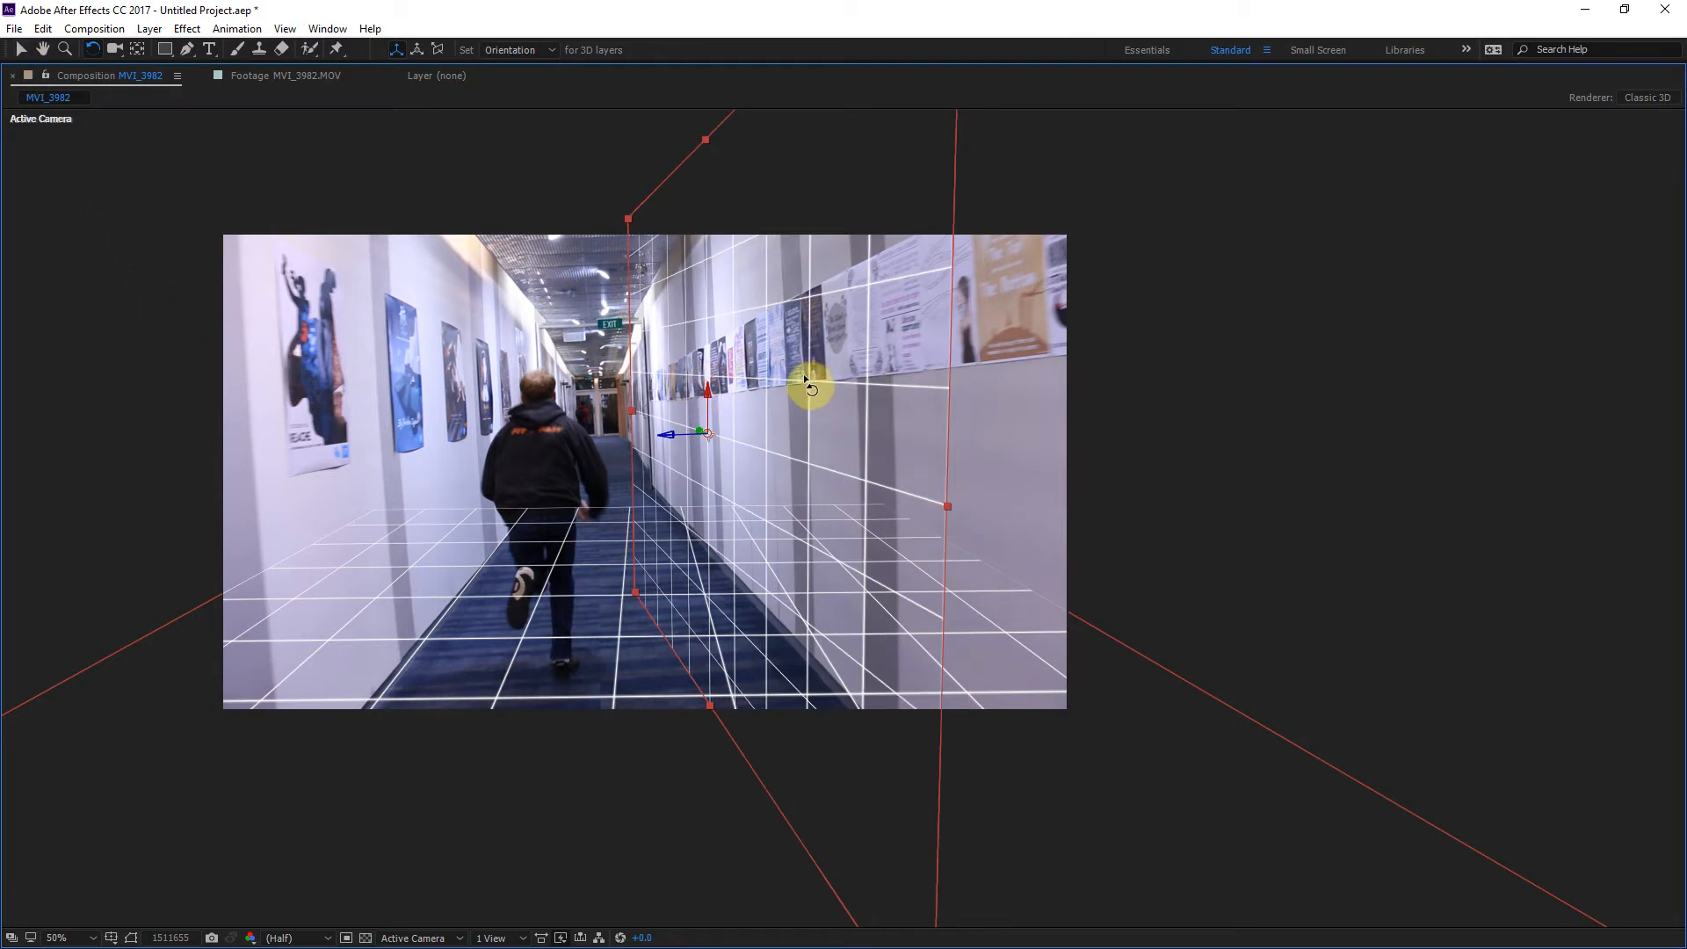
key("grave")
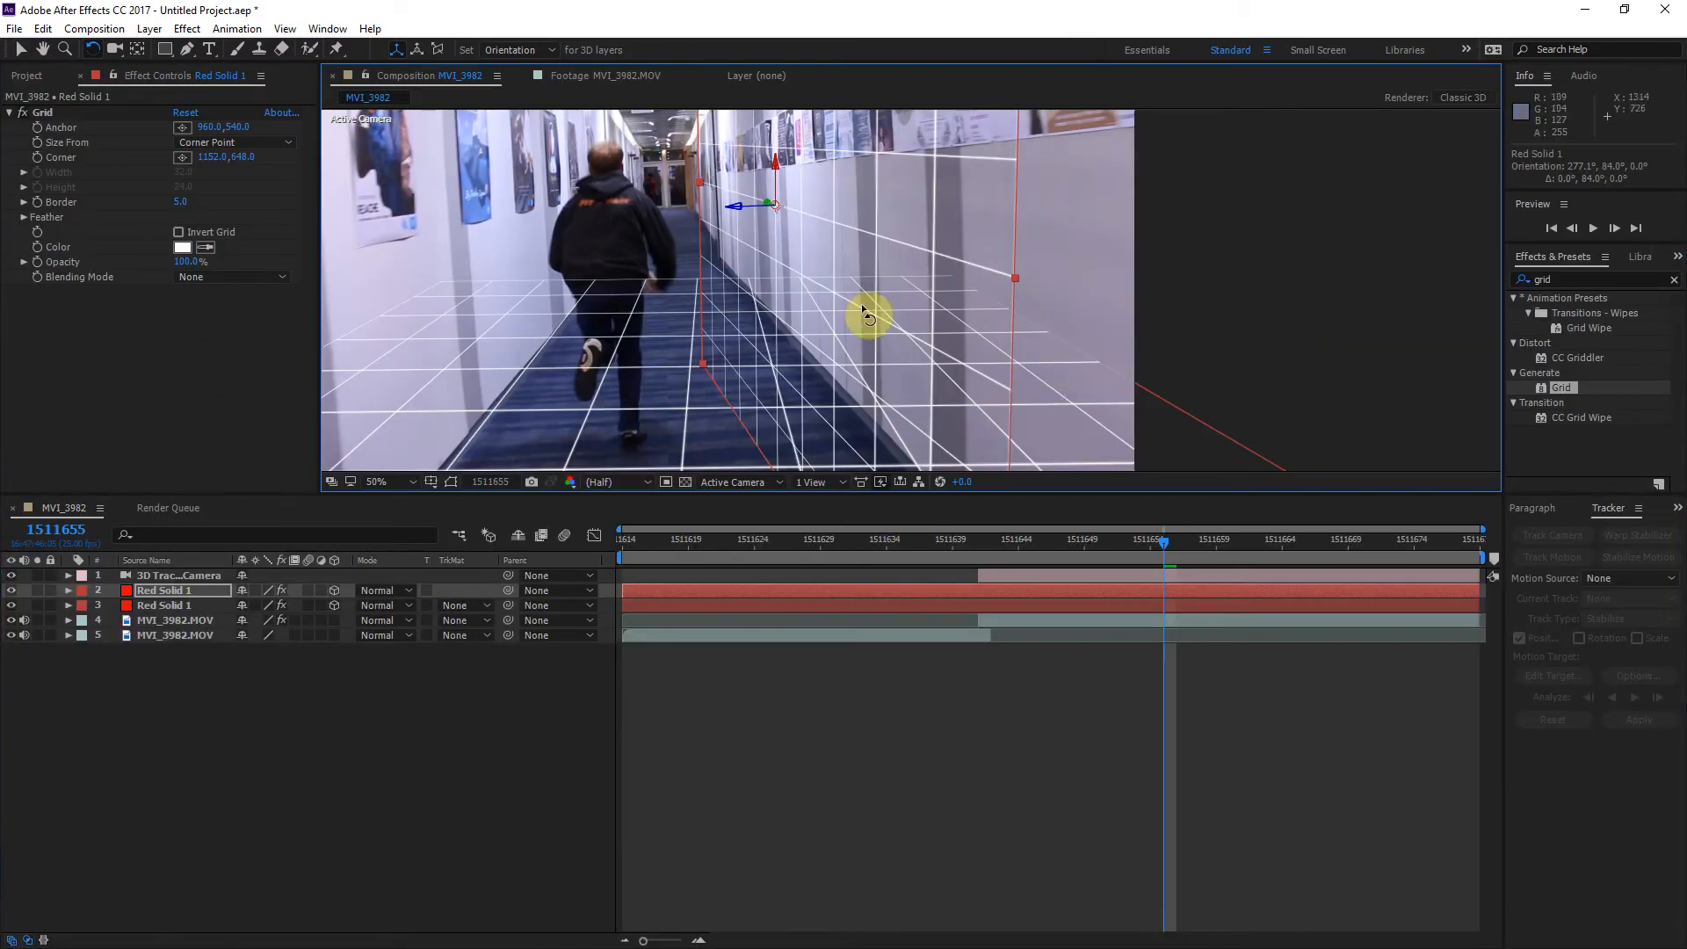
left_click_drag(751, 232, 815, 377)
left_click_drag(1031, 545, 1242, 554)
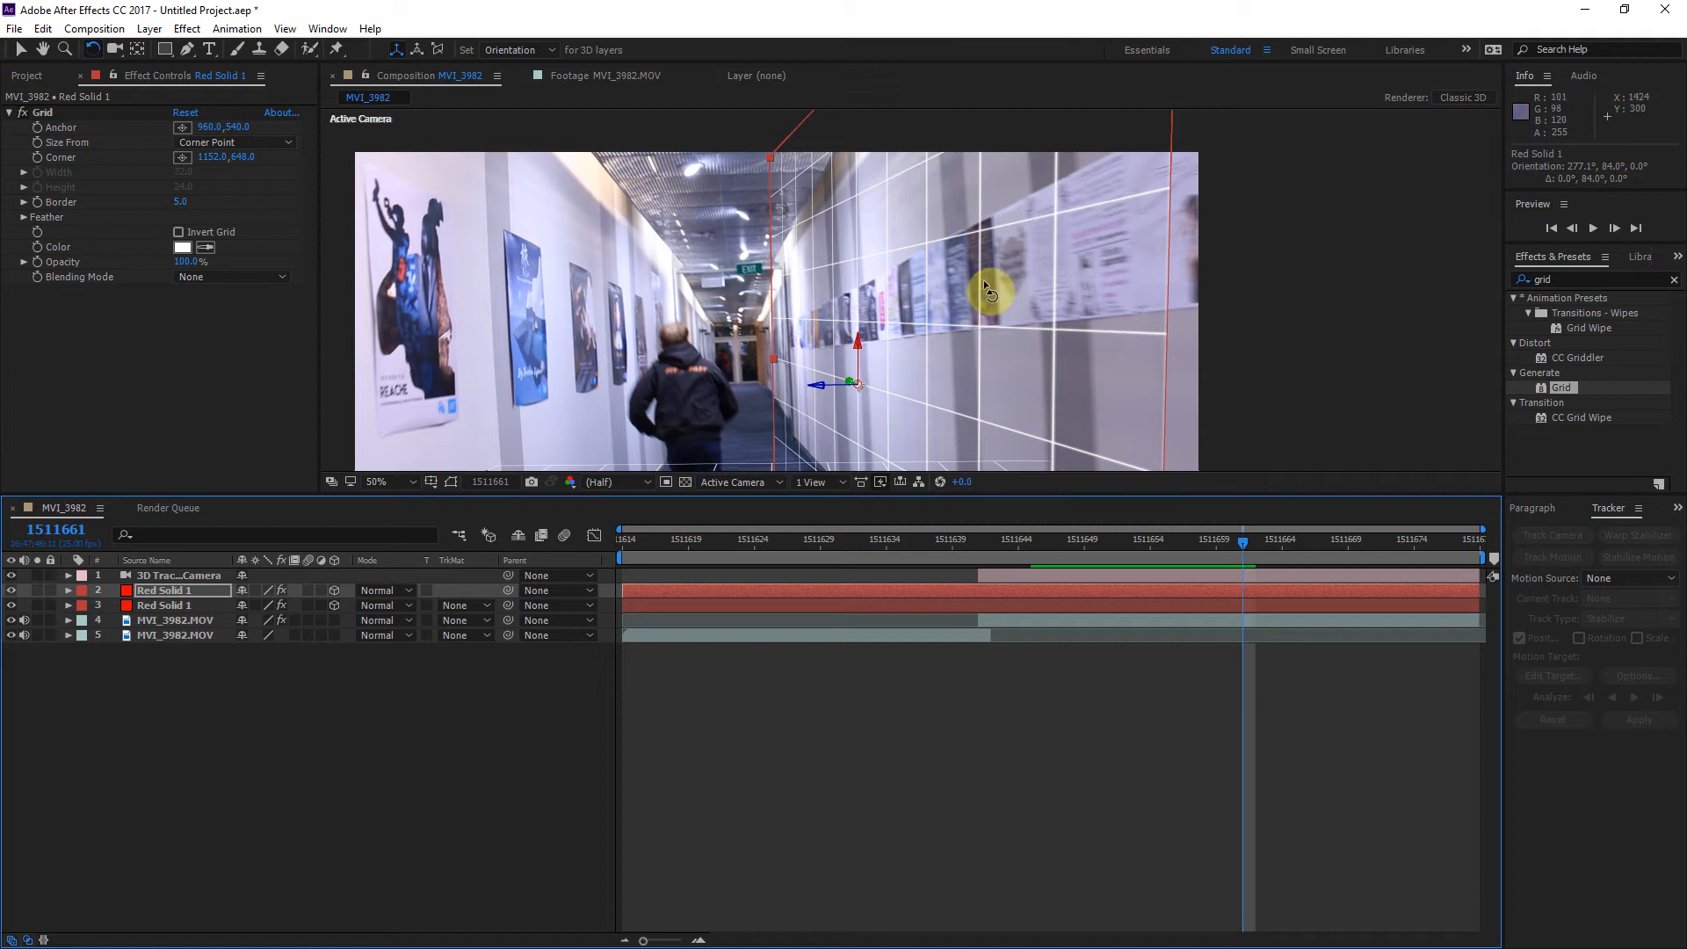
left_click_drag(1249, 541, 1032, 560)
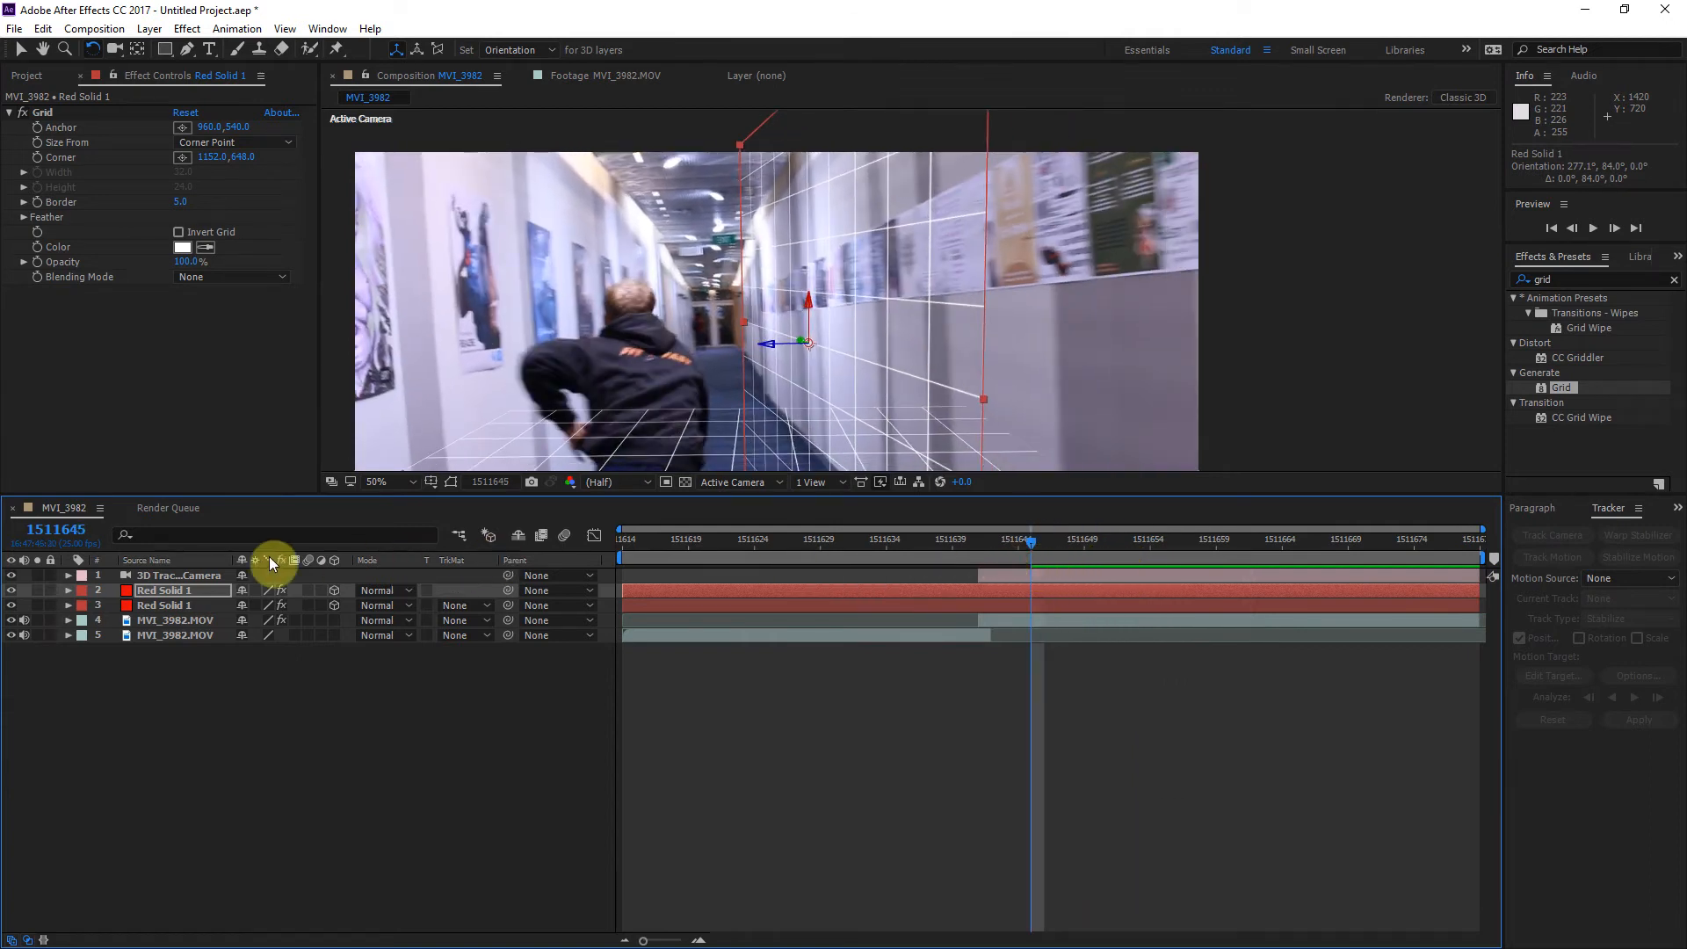
Step: Hide both red grid solids and go to frame 1511648
left_click(11, 590)
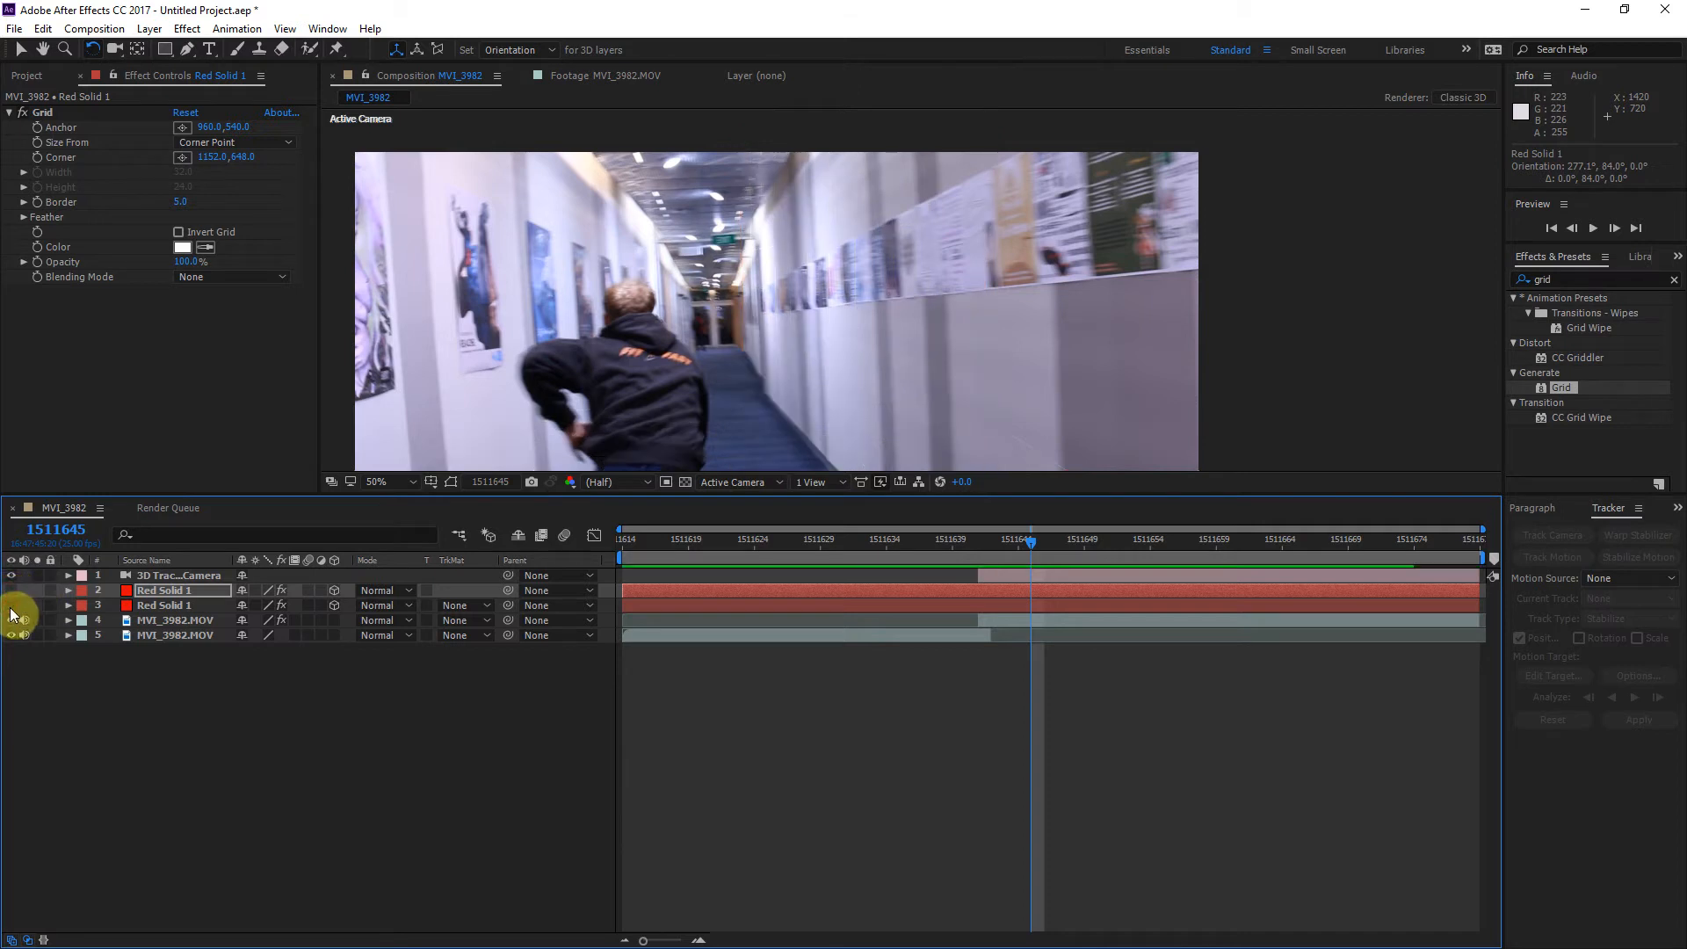
left_click_drag(998, 539, 1075, 541)
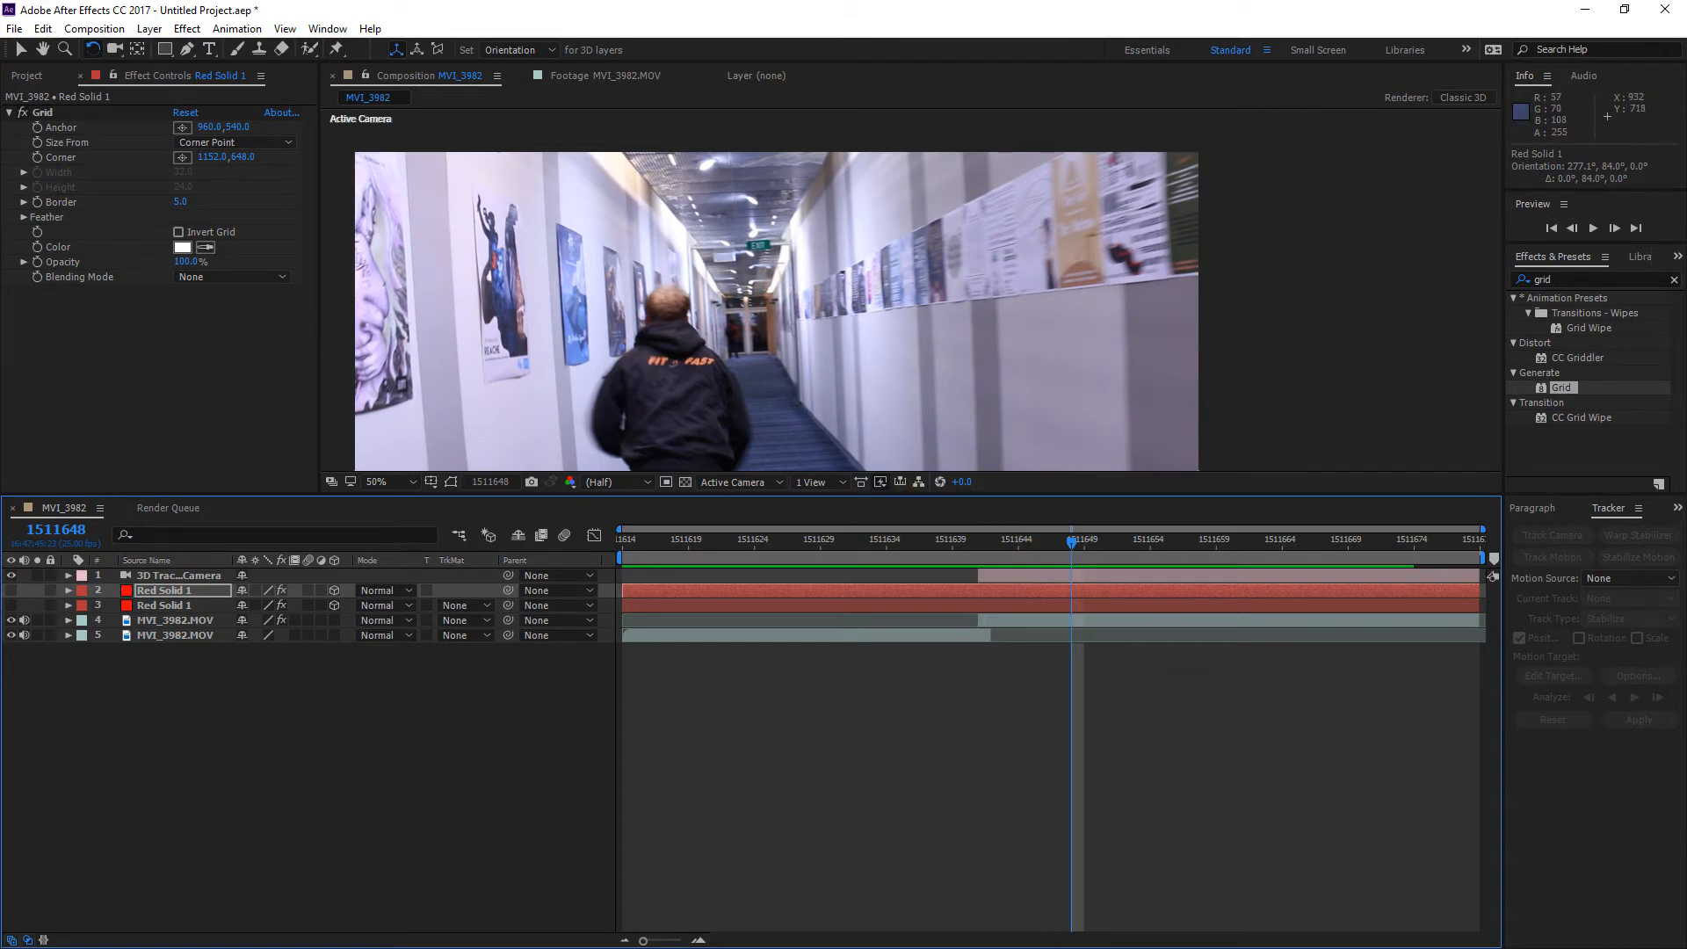
Step: Switch to File Explorer and preview WallHit-Spark-001 from the Wall Hits stock footage folder in QuickTime Player
key("alt+Tab")
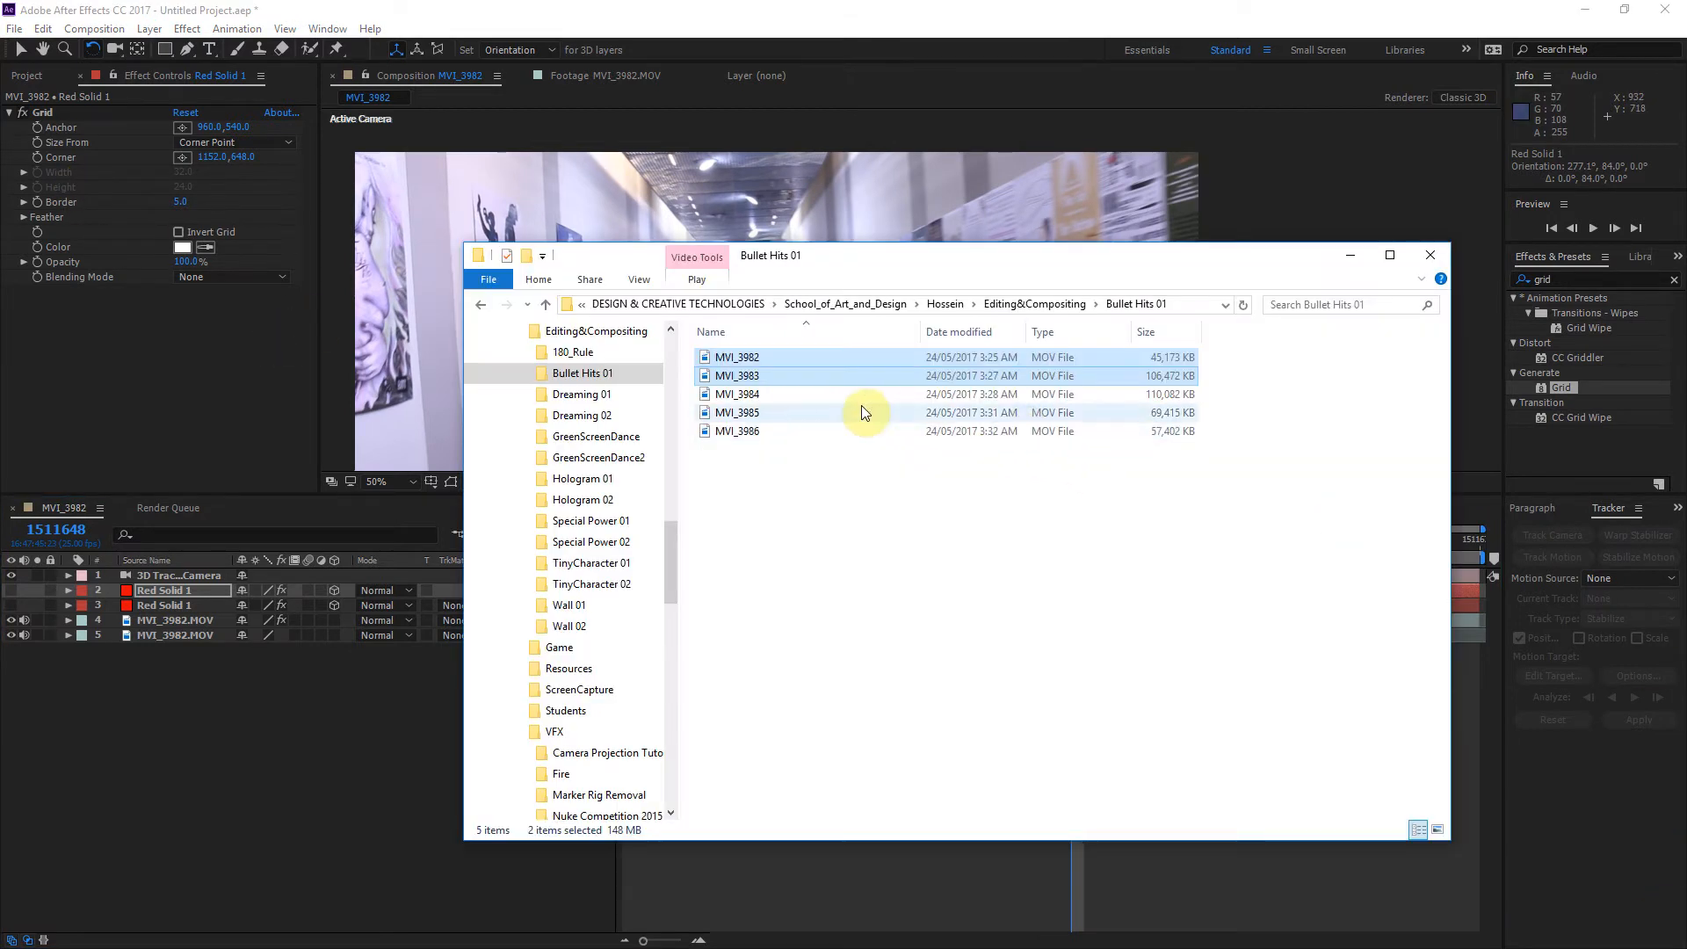
key("alt+Tab")
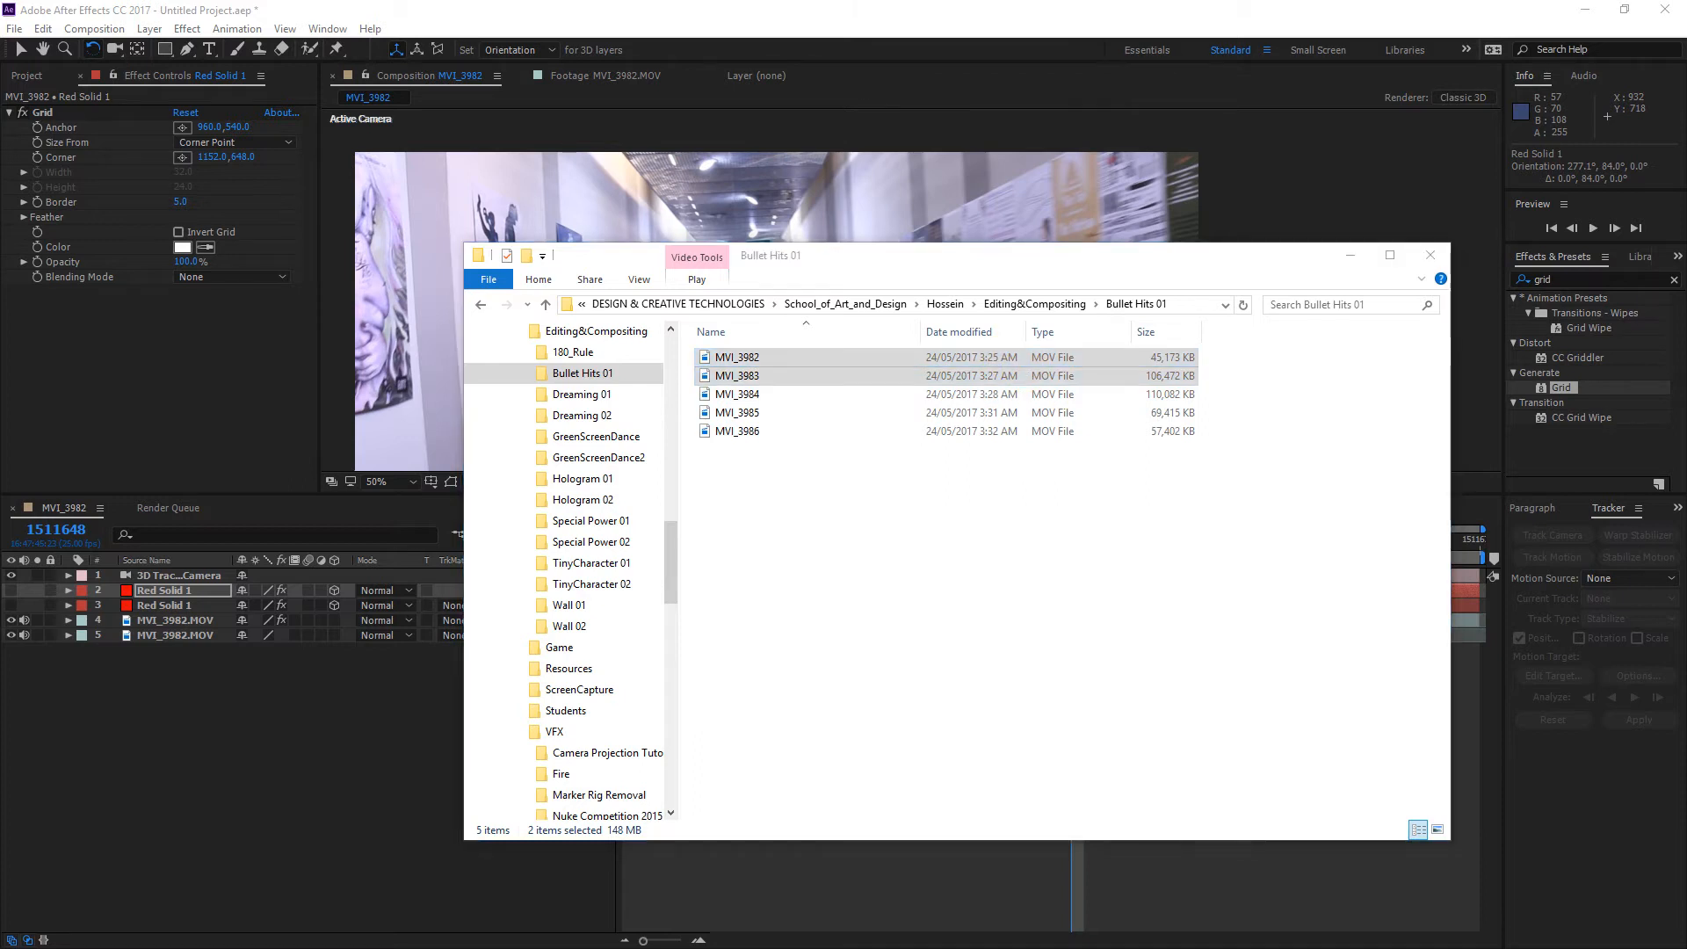
key("alt+Tab")
left_click_drag(894, 246, 1021, 202)
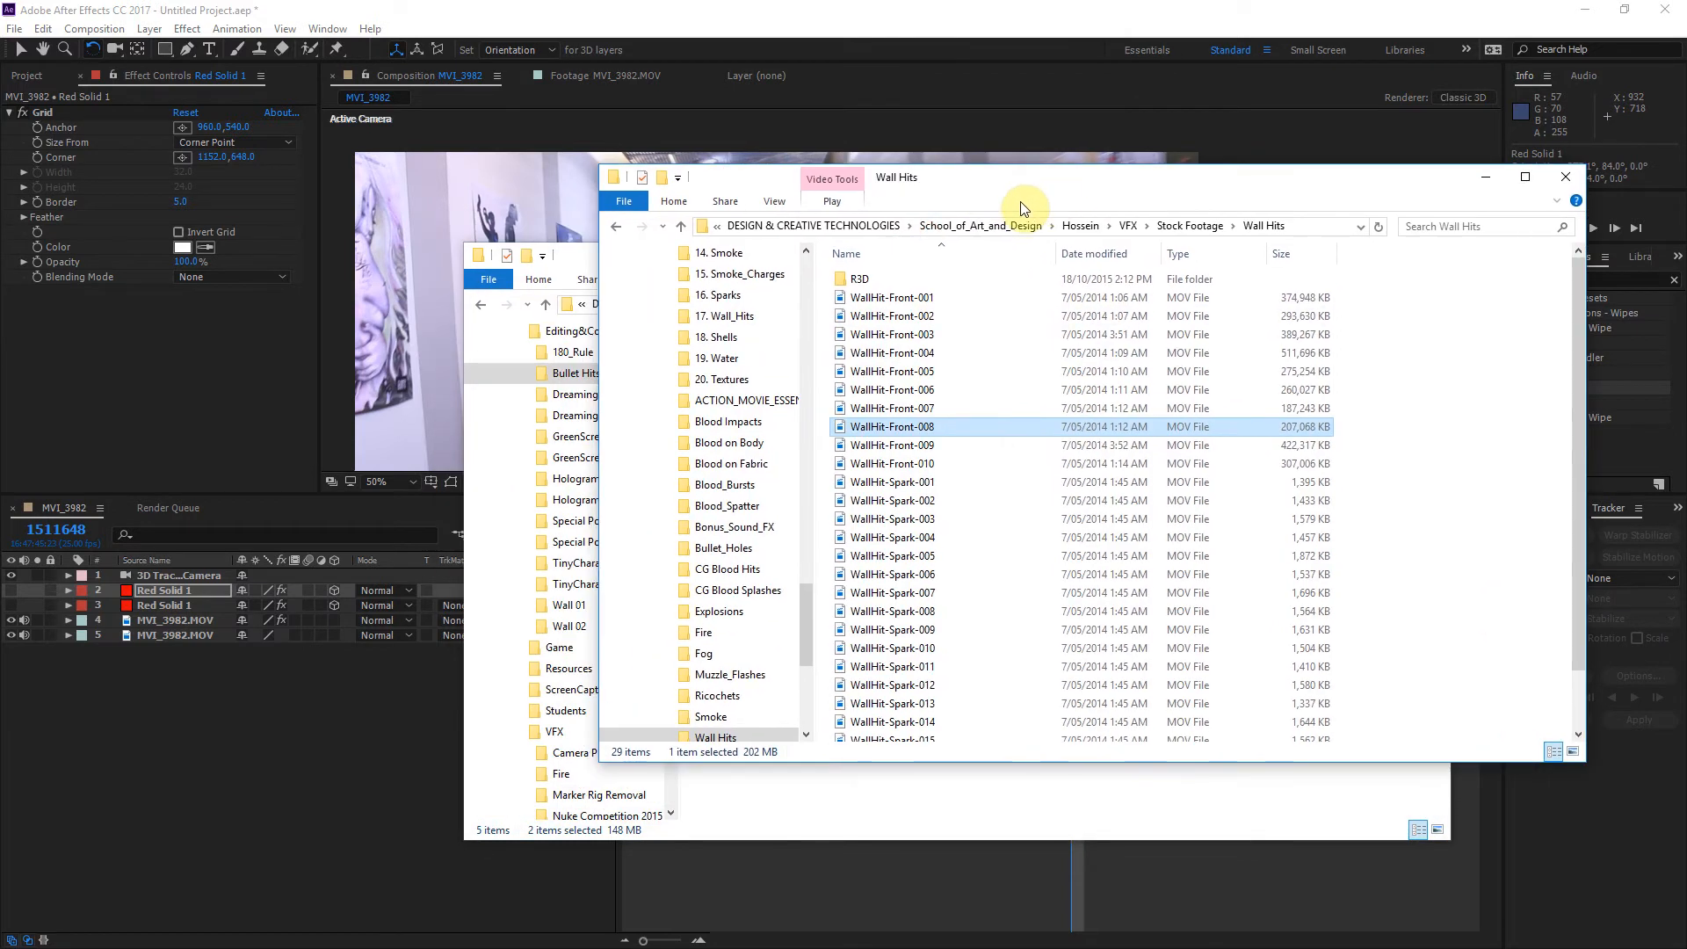
scroll(1093, 464, "down", 2)
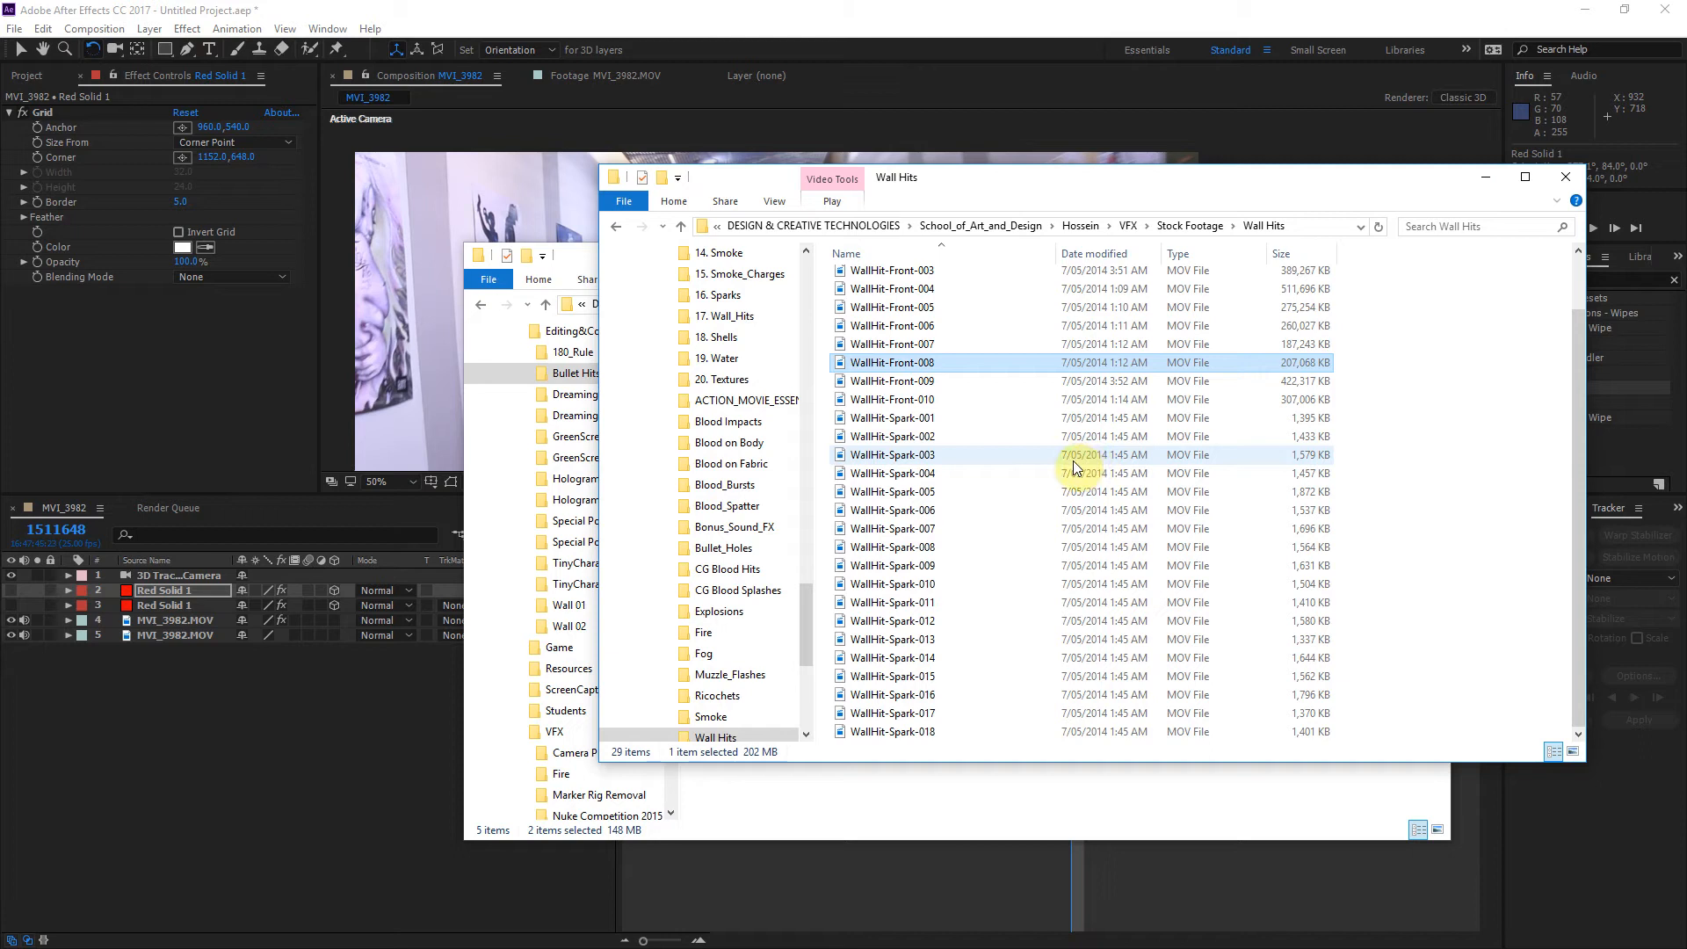
left_click(922, 421)
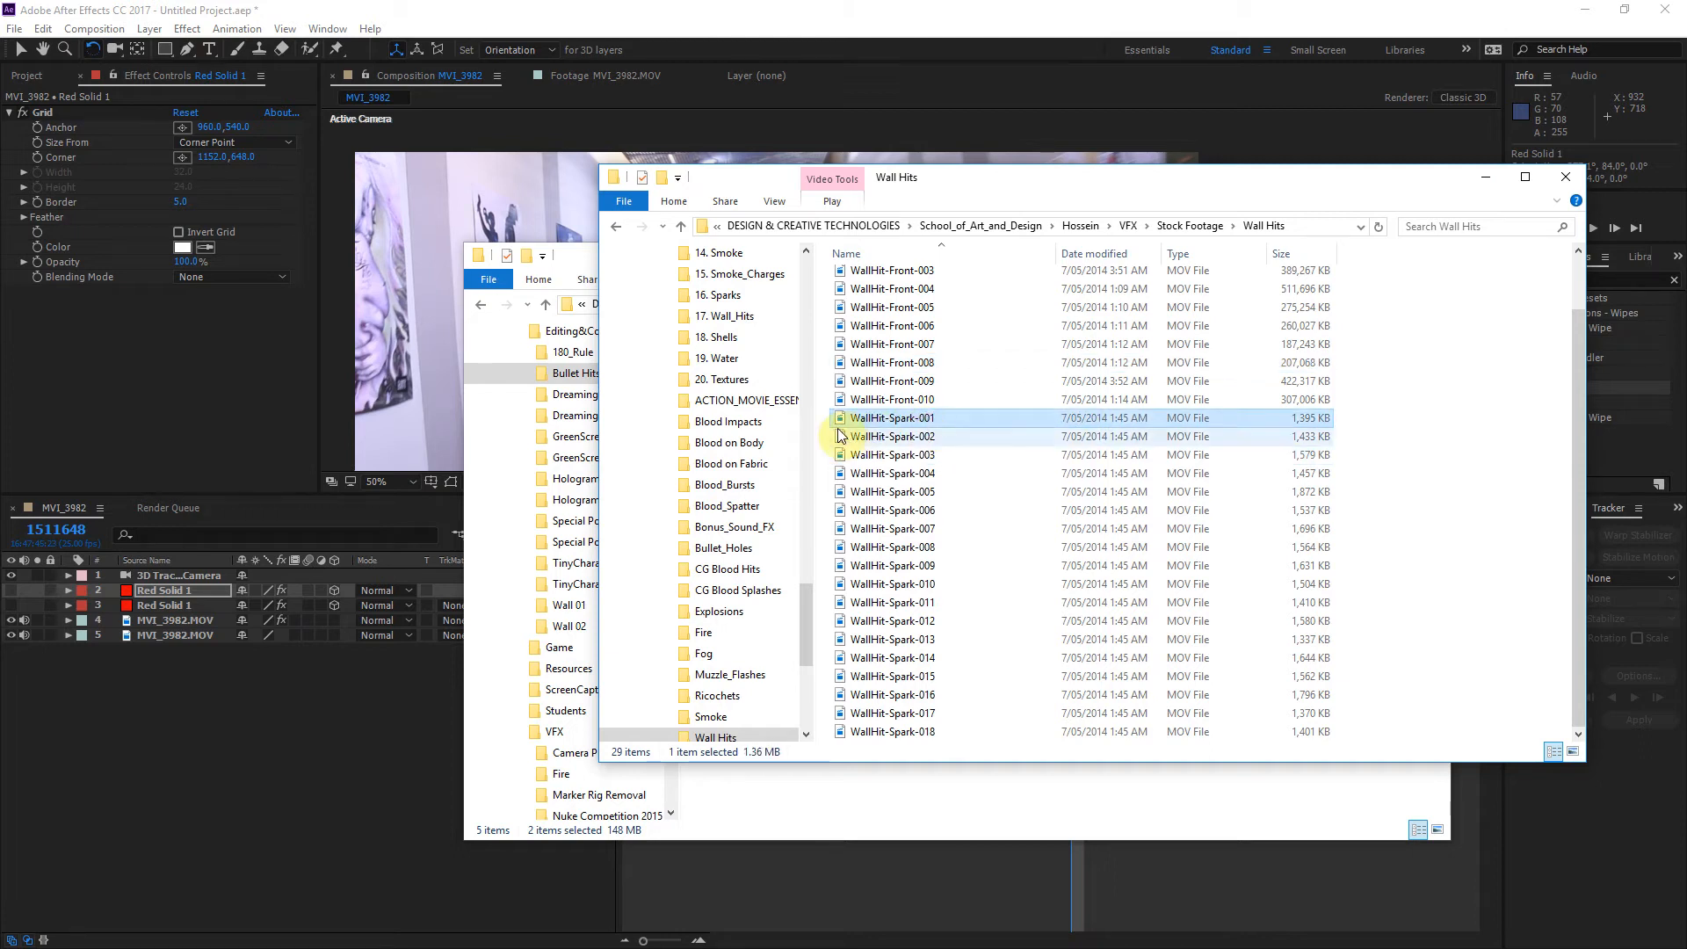
right_click(875, 418)
mouse_move(1010, 558)
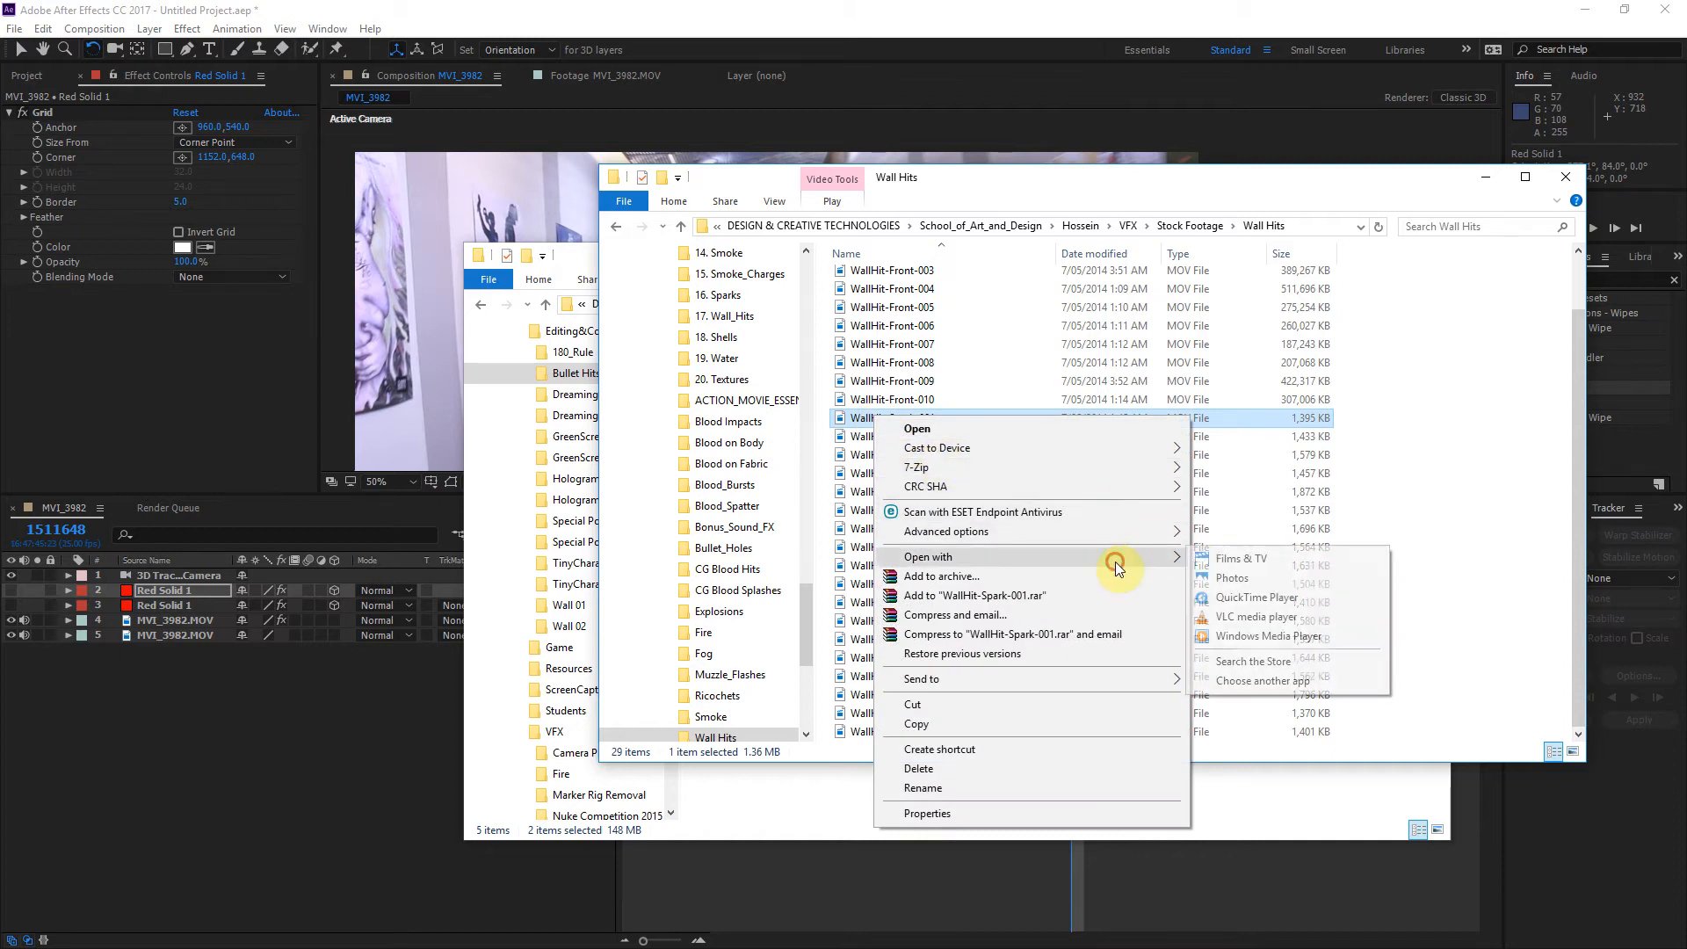
left_click(1233, 598)
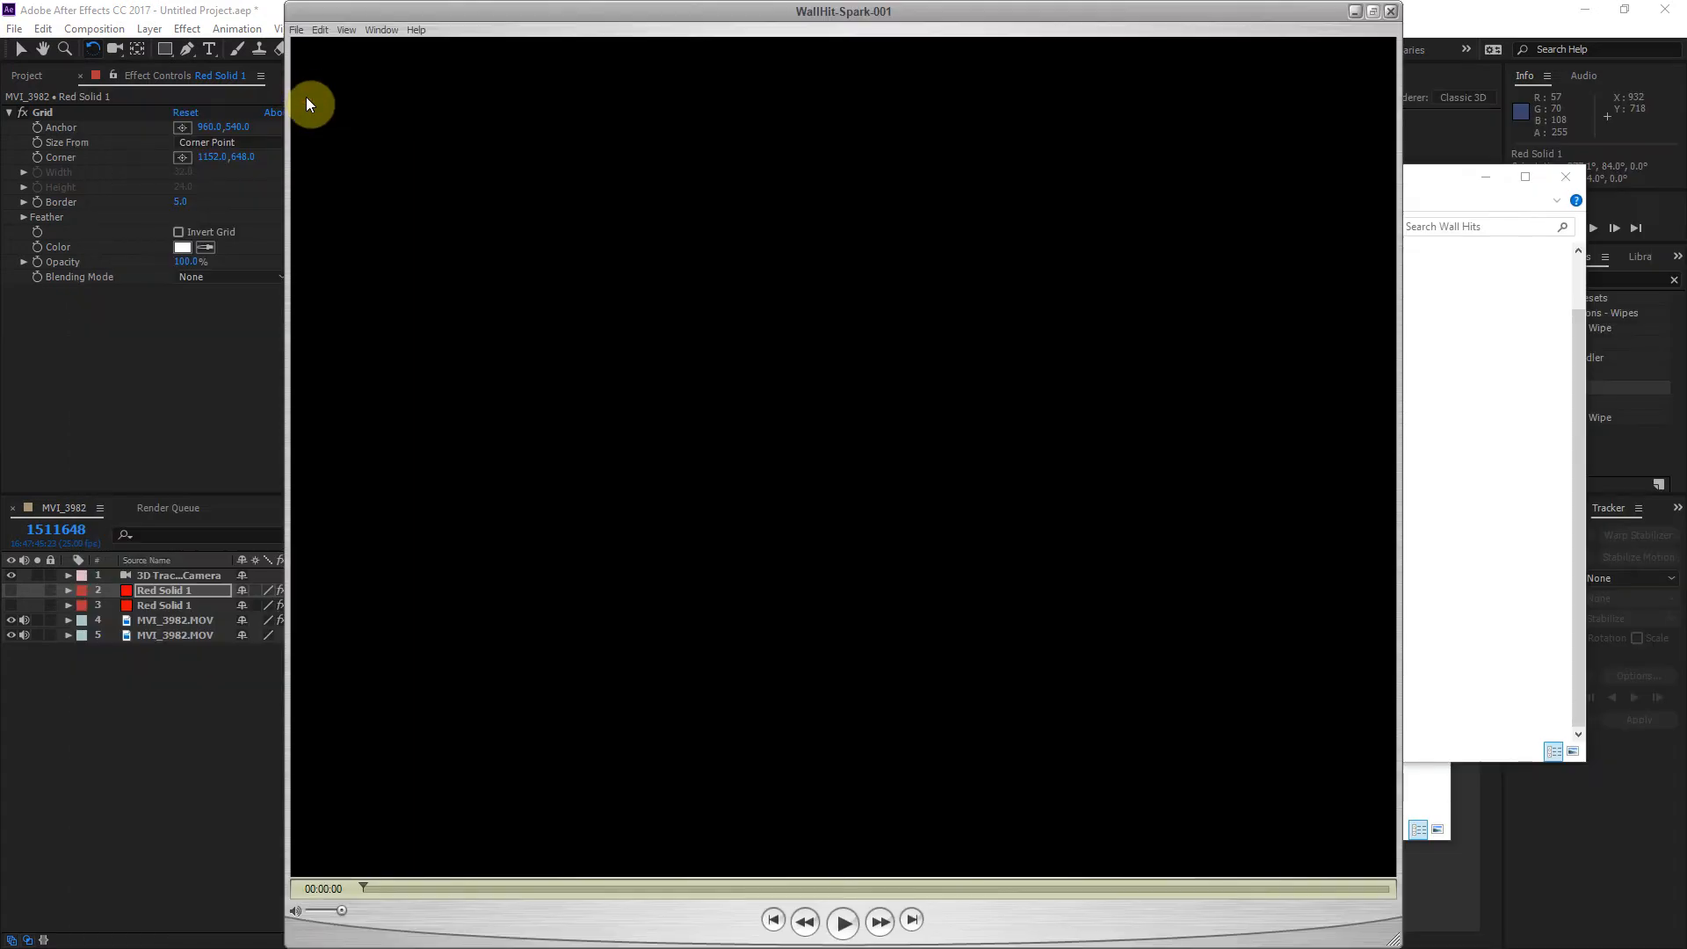
left_click_drag(780, 889, 482, 881)
left_click(1390, 12)
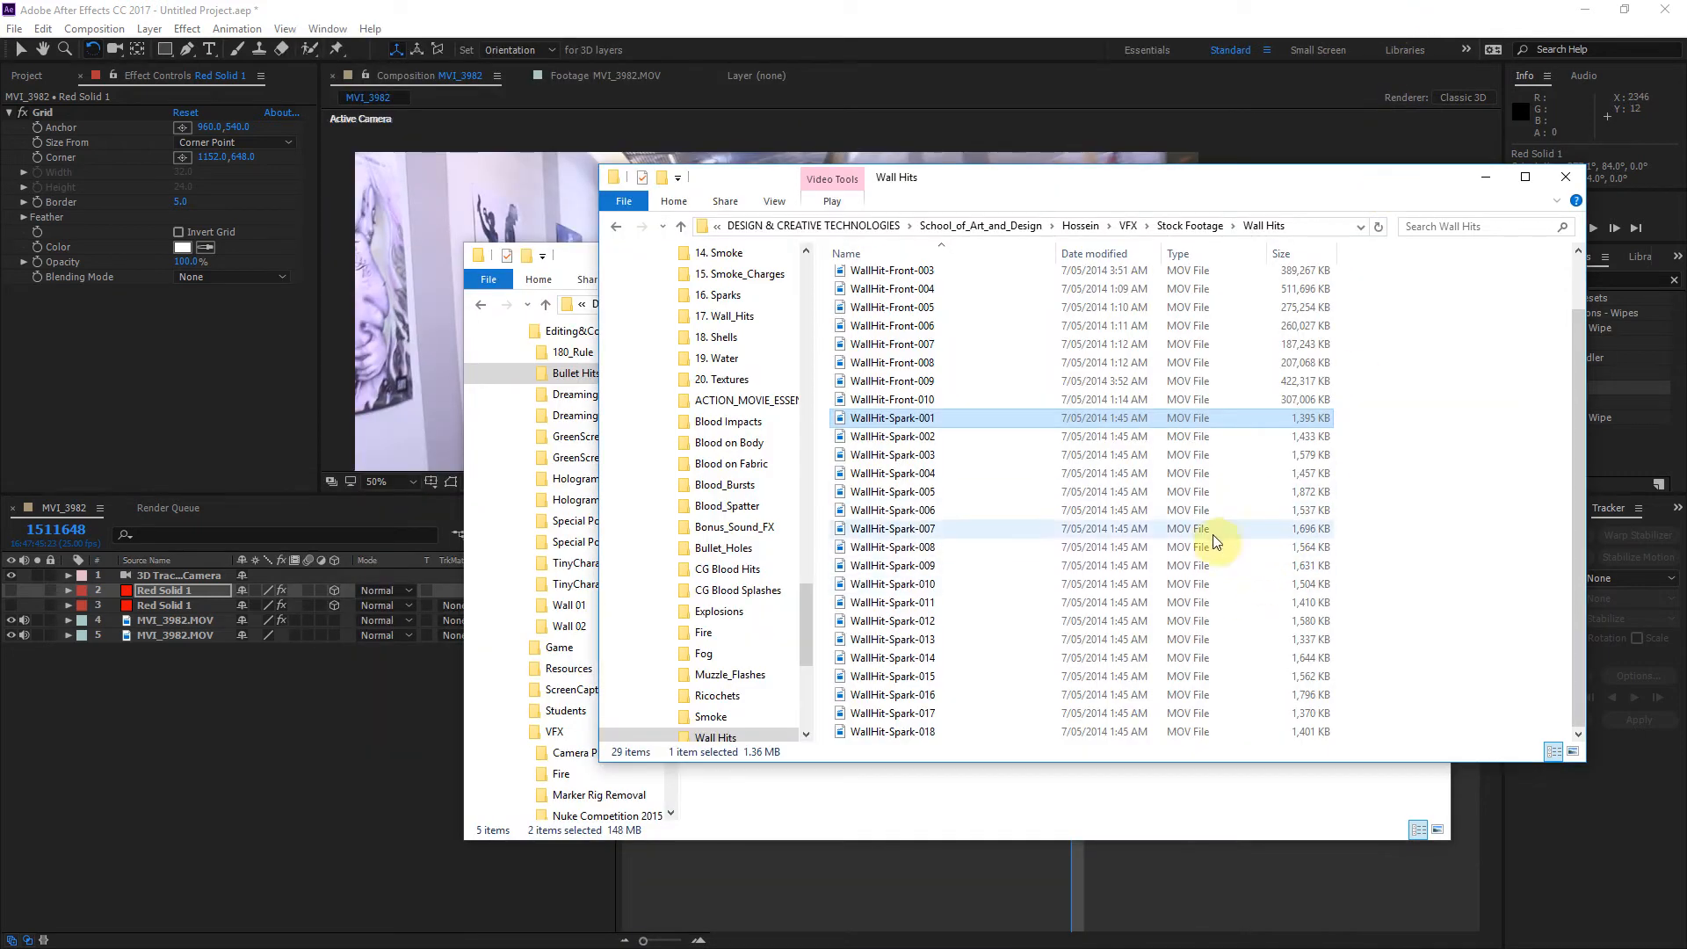
Step: Import the clips WallHit-Front-001 to WallHit-Front-005 from the Wall Hits folder into the After Effects project
left_click_drag(1385, 295, 235, 245)
key("alt+Tab")
left_click_drag(881, 313, 80, 366)
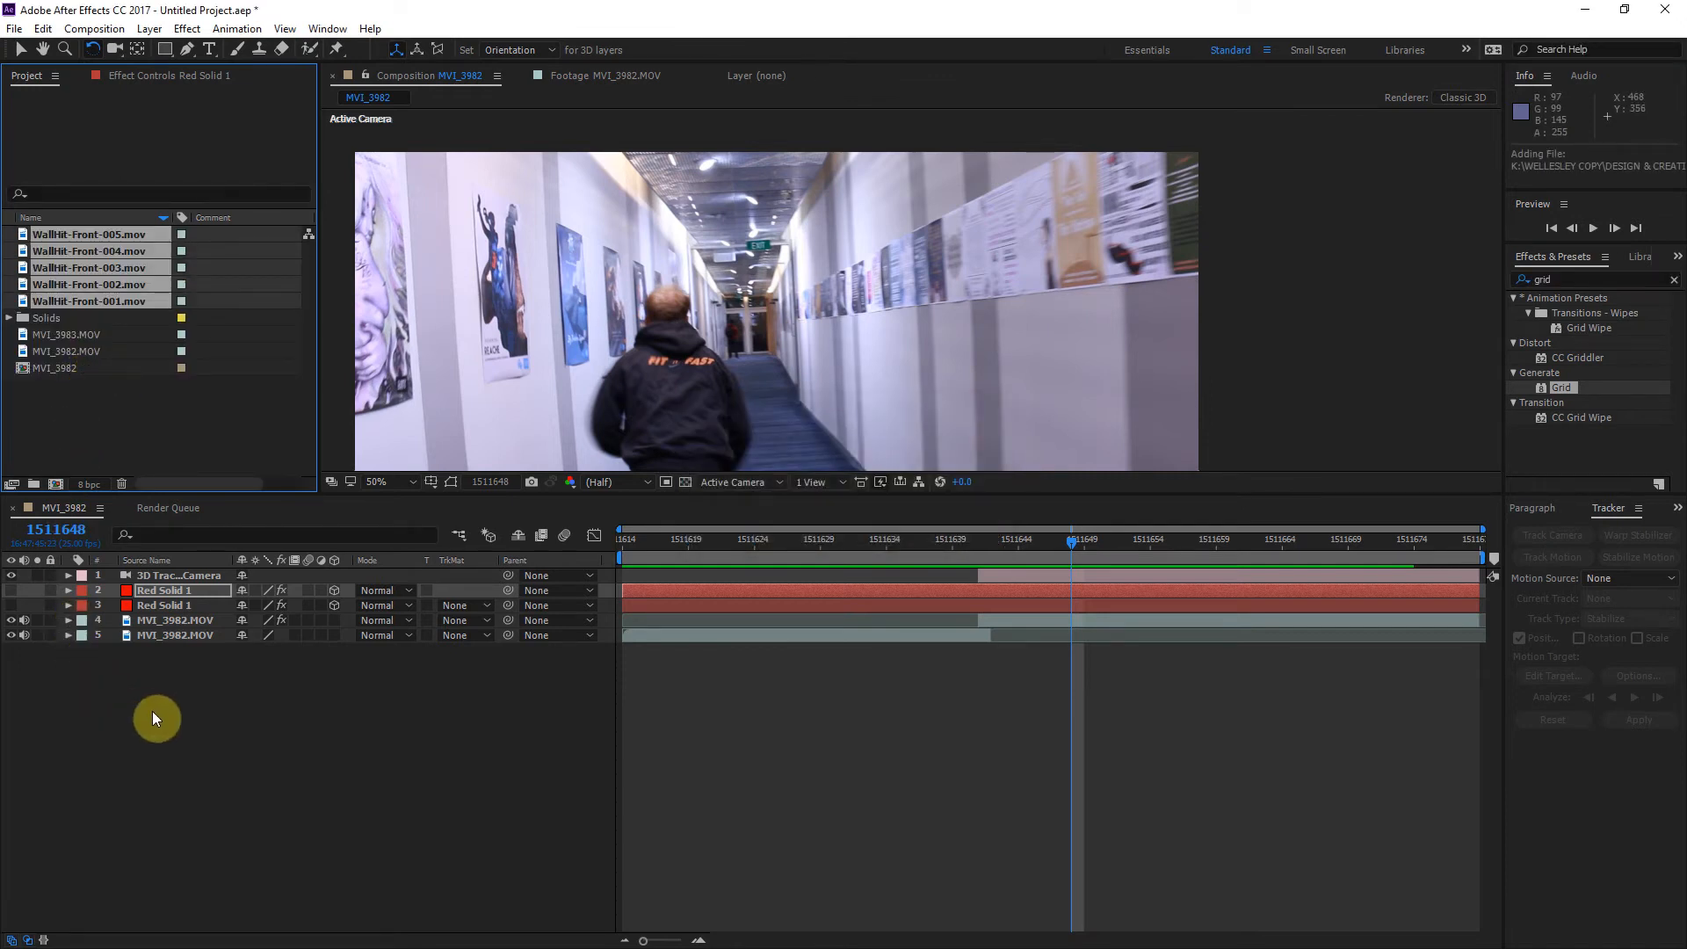
Step: Open WallHit-Front-005.mov in the footage viewer and scrub through its bullet hit
left_click(136, 418)
left_click(70, 250)
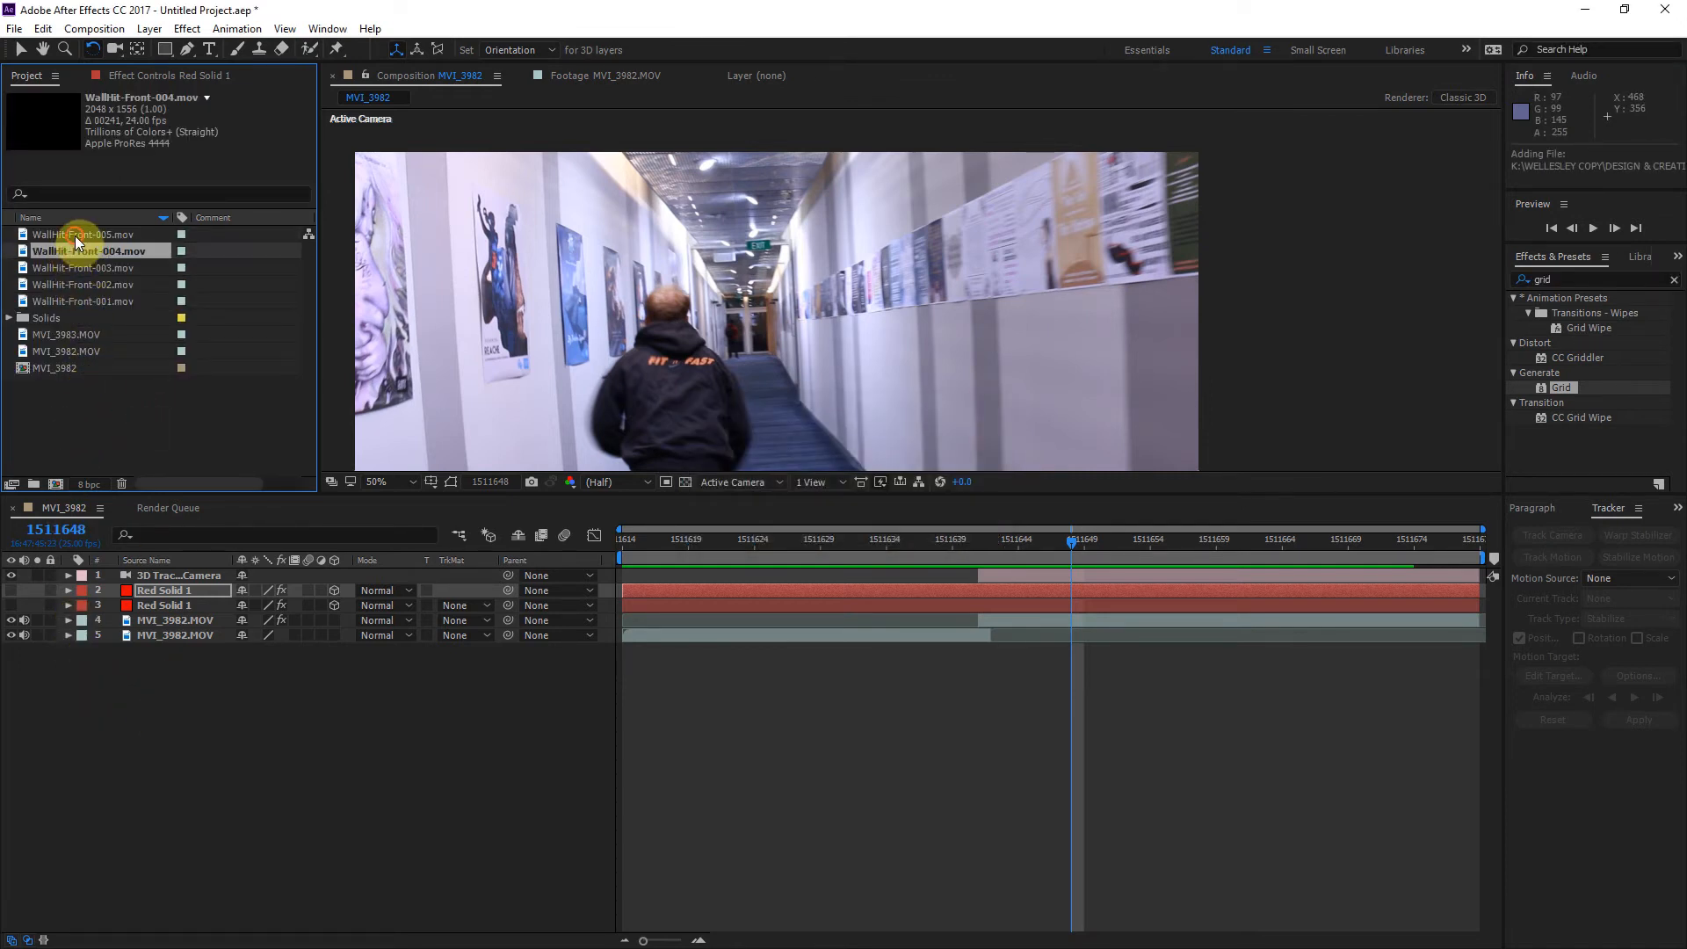
left_click(75, 235)
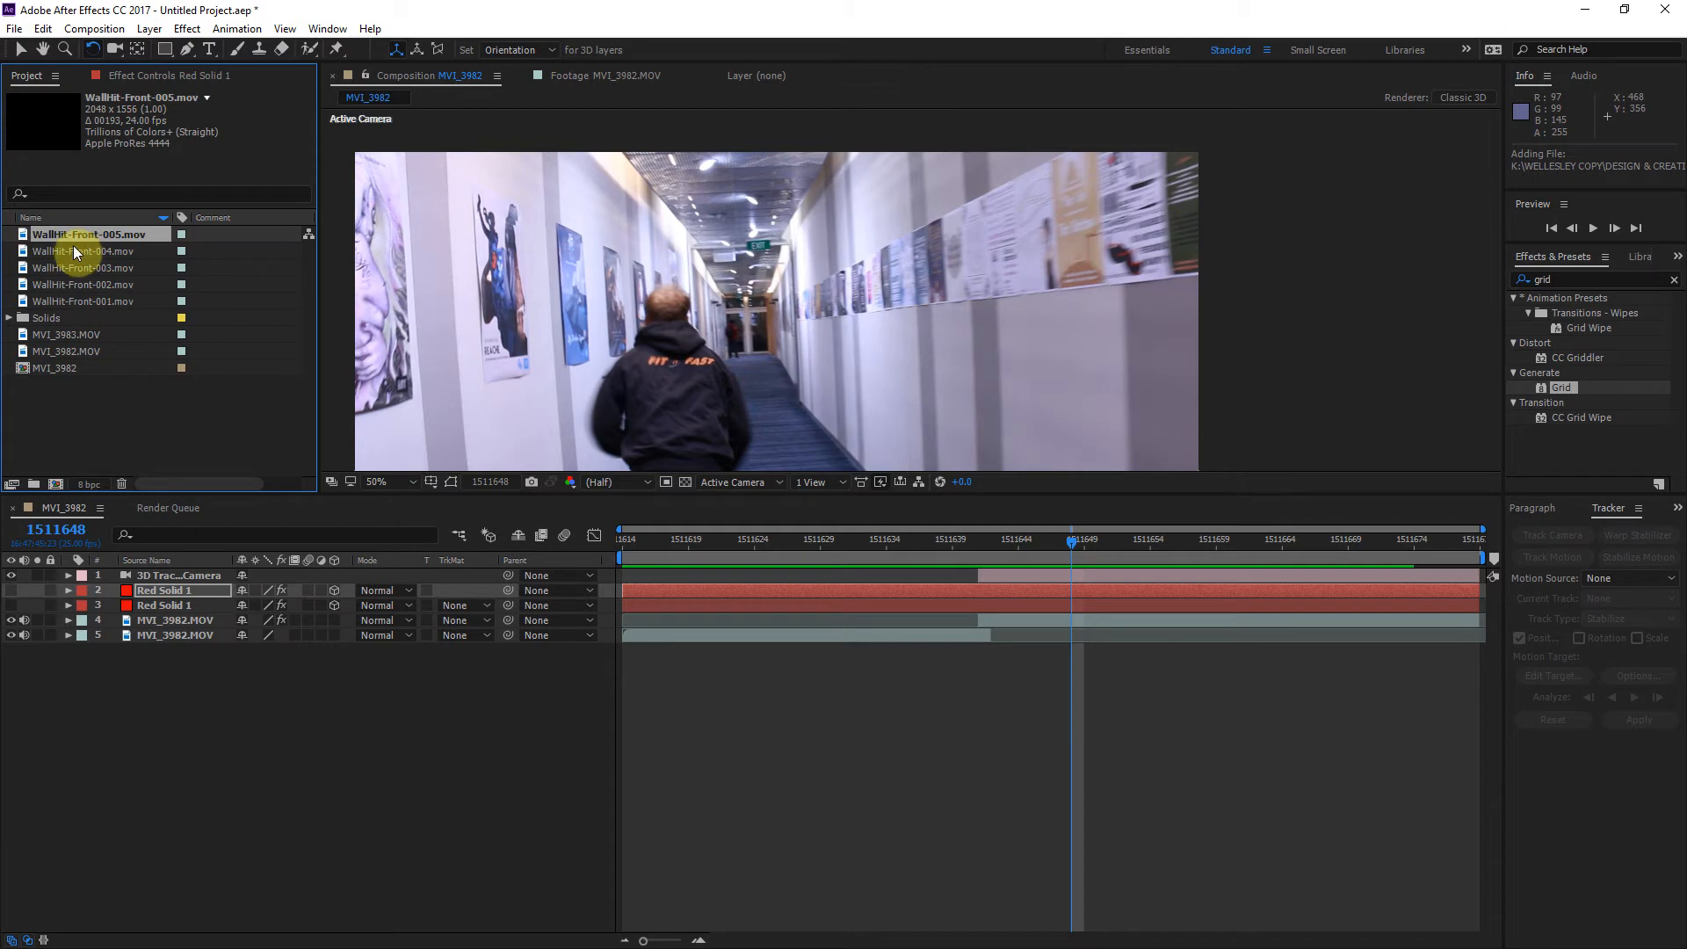
double_click(24, 236)
left_click_drag(407, 442, 800, 471)
Step: Add WallHit-Front-005.mov to the MVI_3982 composition beneath the tracked camera and move it over the right-hand wall, at about 1330, 370
left_click_drag(30, 236, 140, 583)
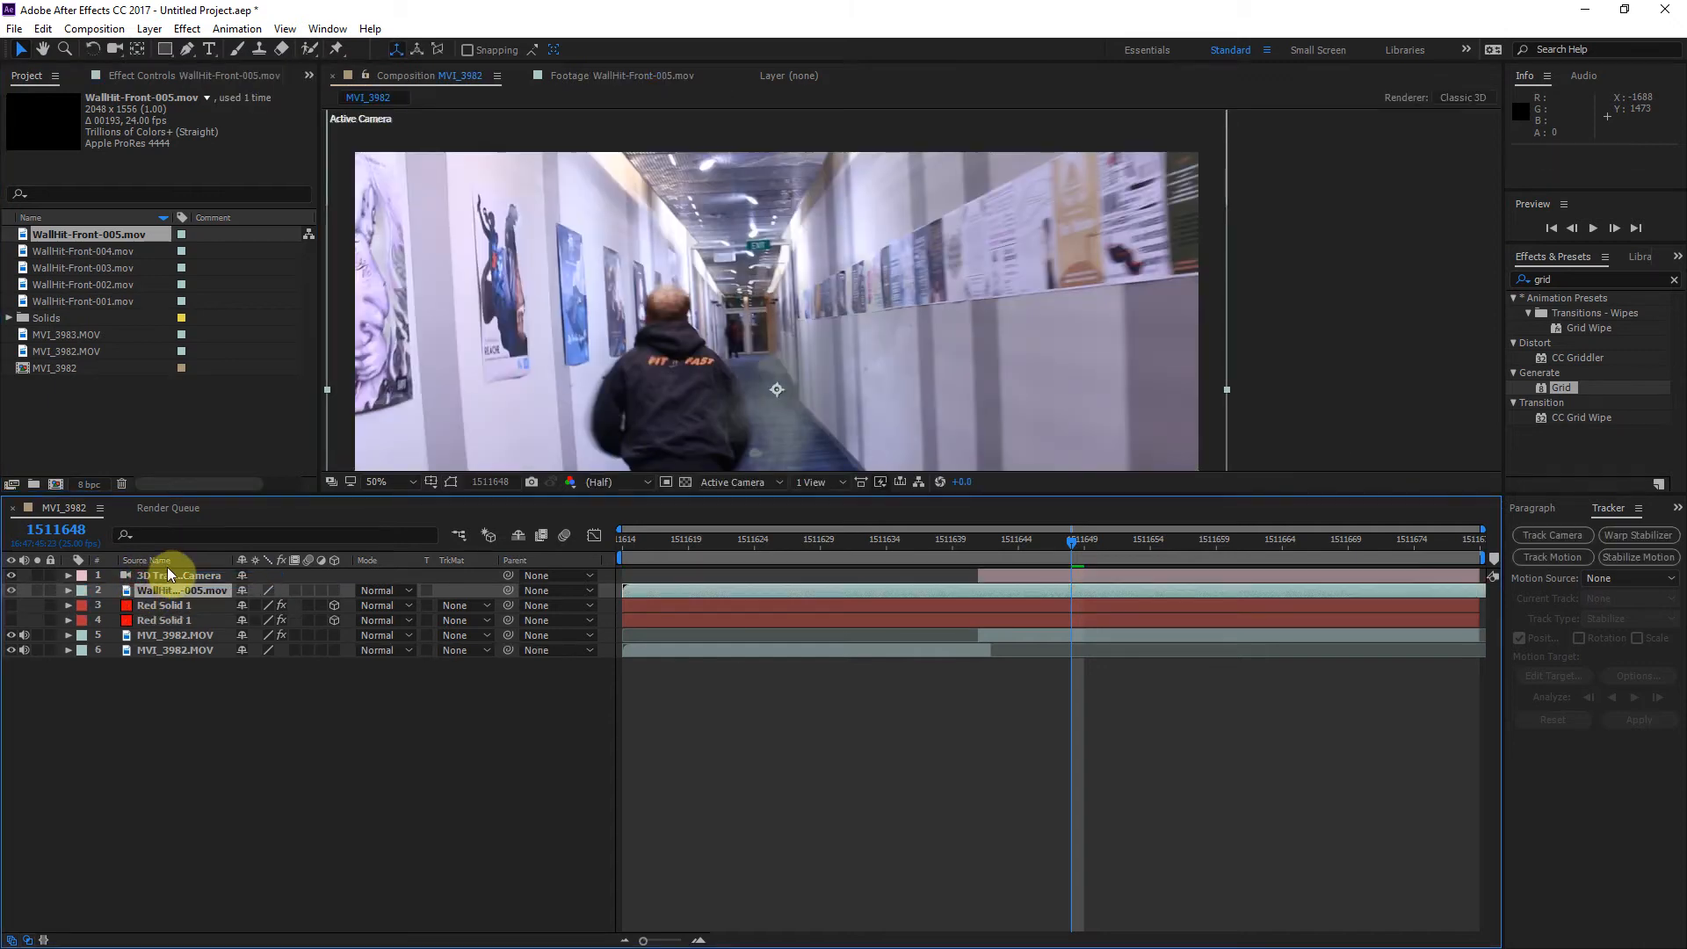
left_click(785, 399)
left_click_drag(786, 399, 947, 324)
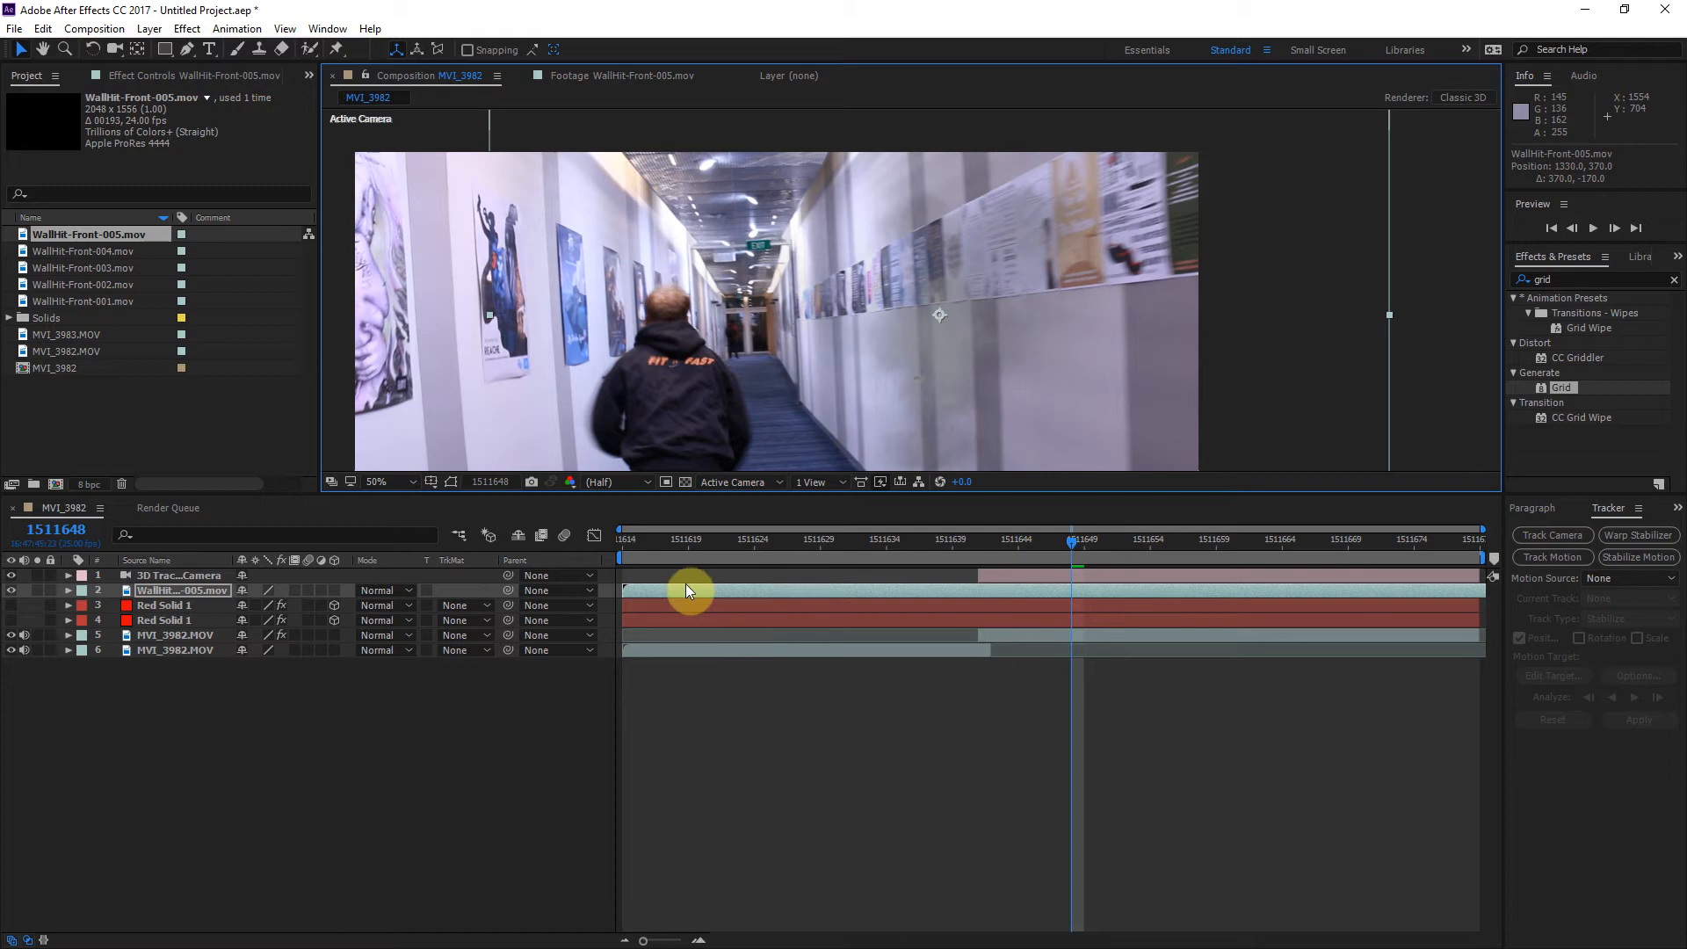
Step: Shift the WallHit-Front-005 layer to start at frame 1511634 and, at frame 1511641, reposition its hit on the wall at about 1548, 468
left_click_drag(1025, 550, 983, 550)
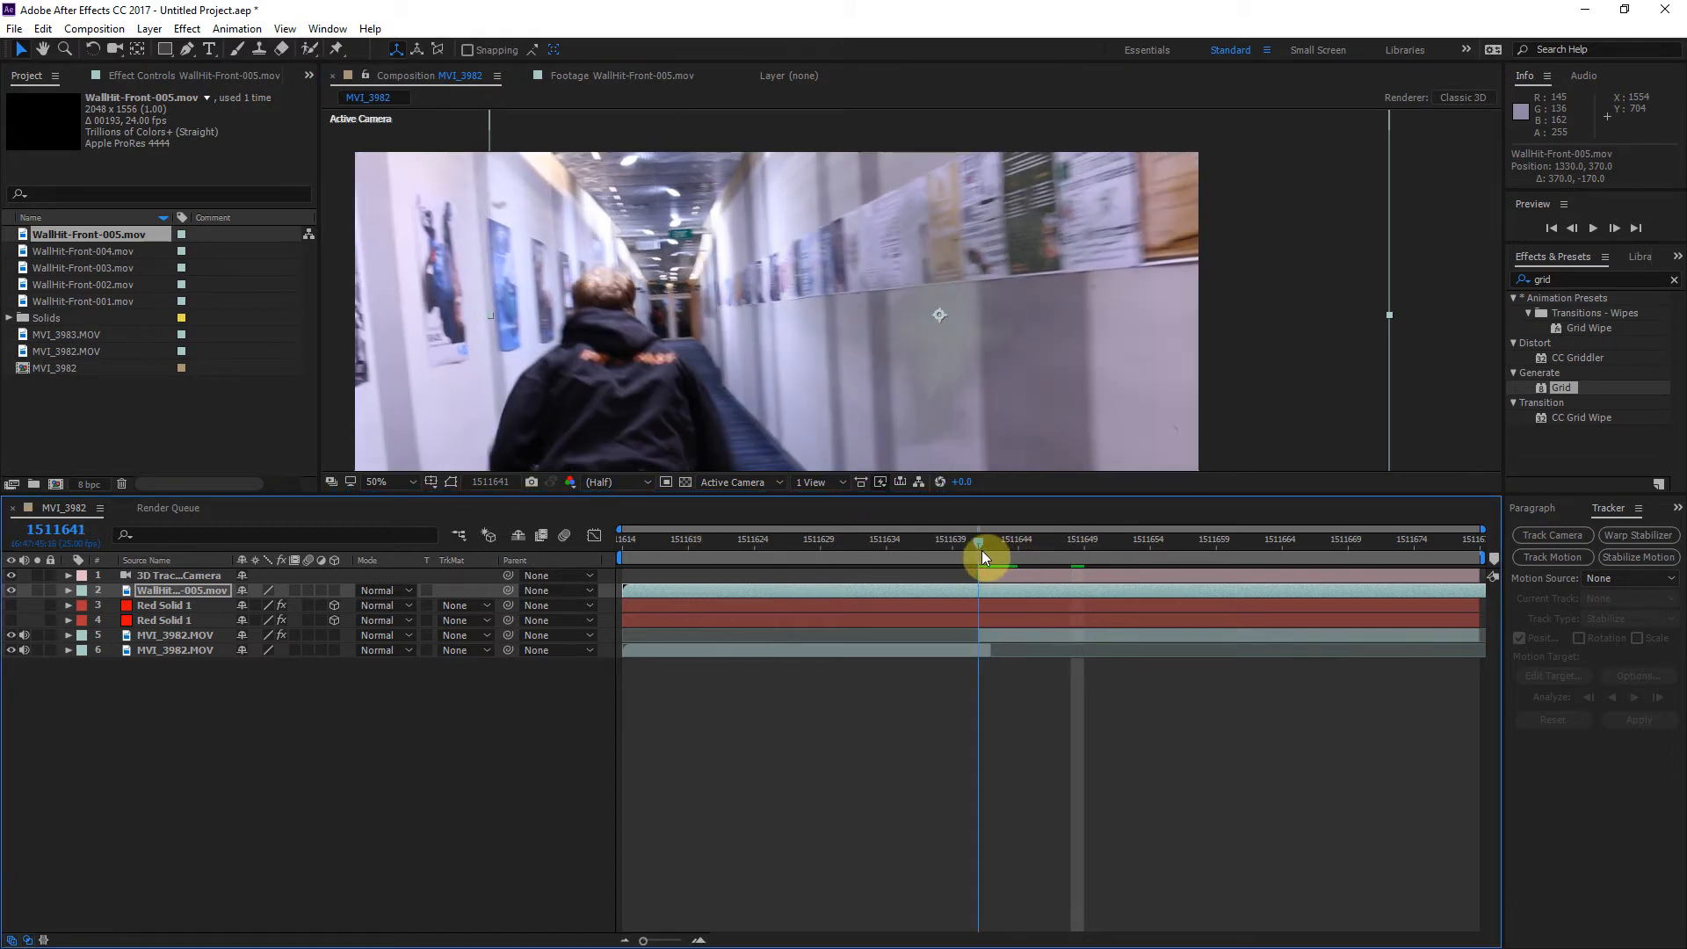
key("h")
left_click_drag(818, 380, 896, 226)
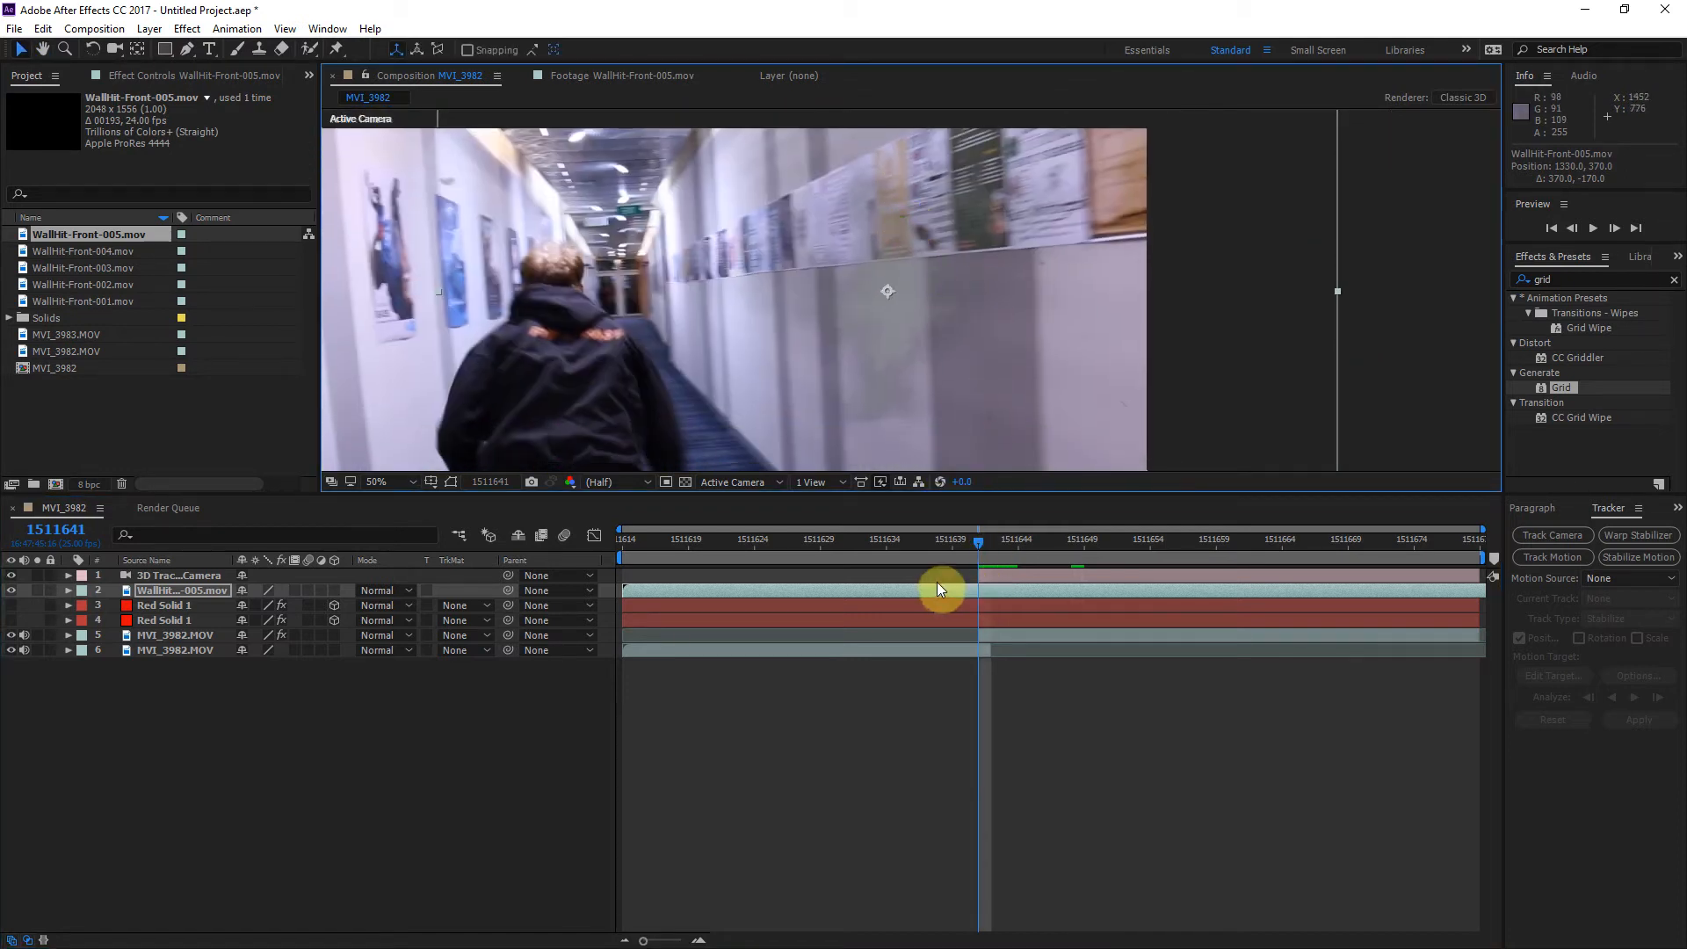
left_click_drag(696, 585, 961, 584)
left_click_drag(866, 262, 977, 308)
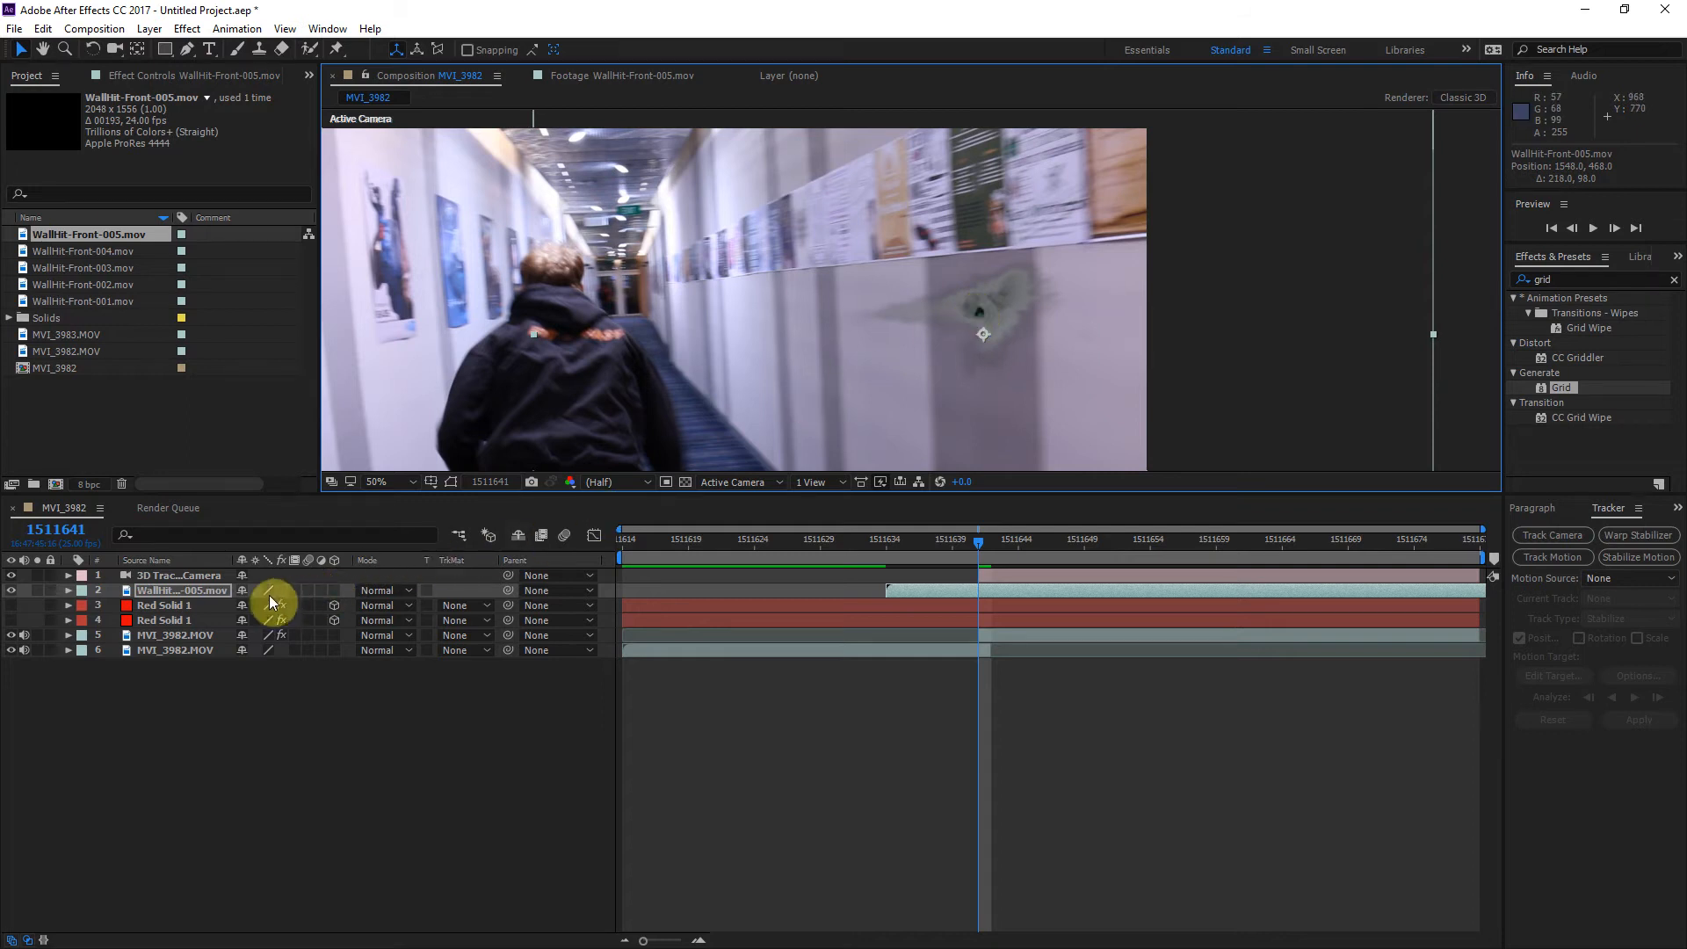
Step: Make the WallHit-Front-005 layer 3D, move it back onto the right-hand wall and rotate it to about 5.3°, 73.9°, 354.9°
left_click(341, 588)
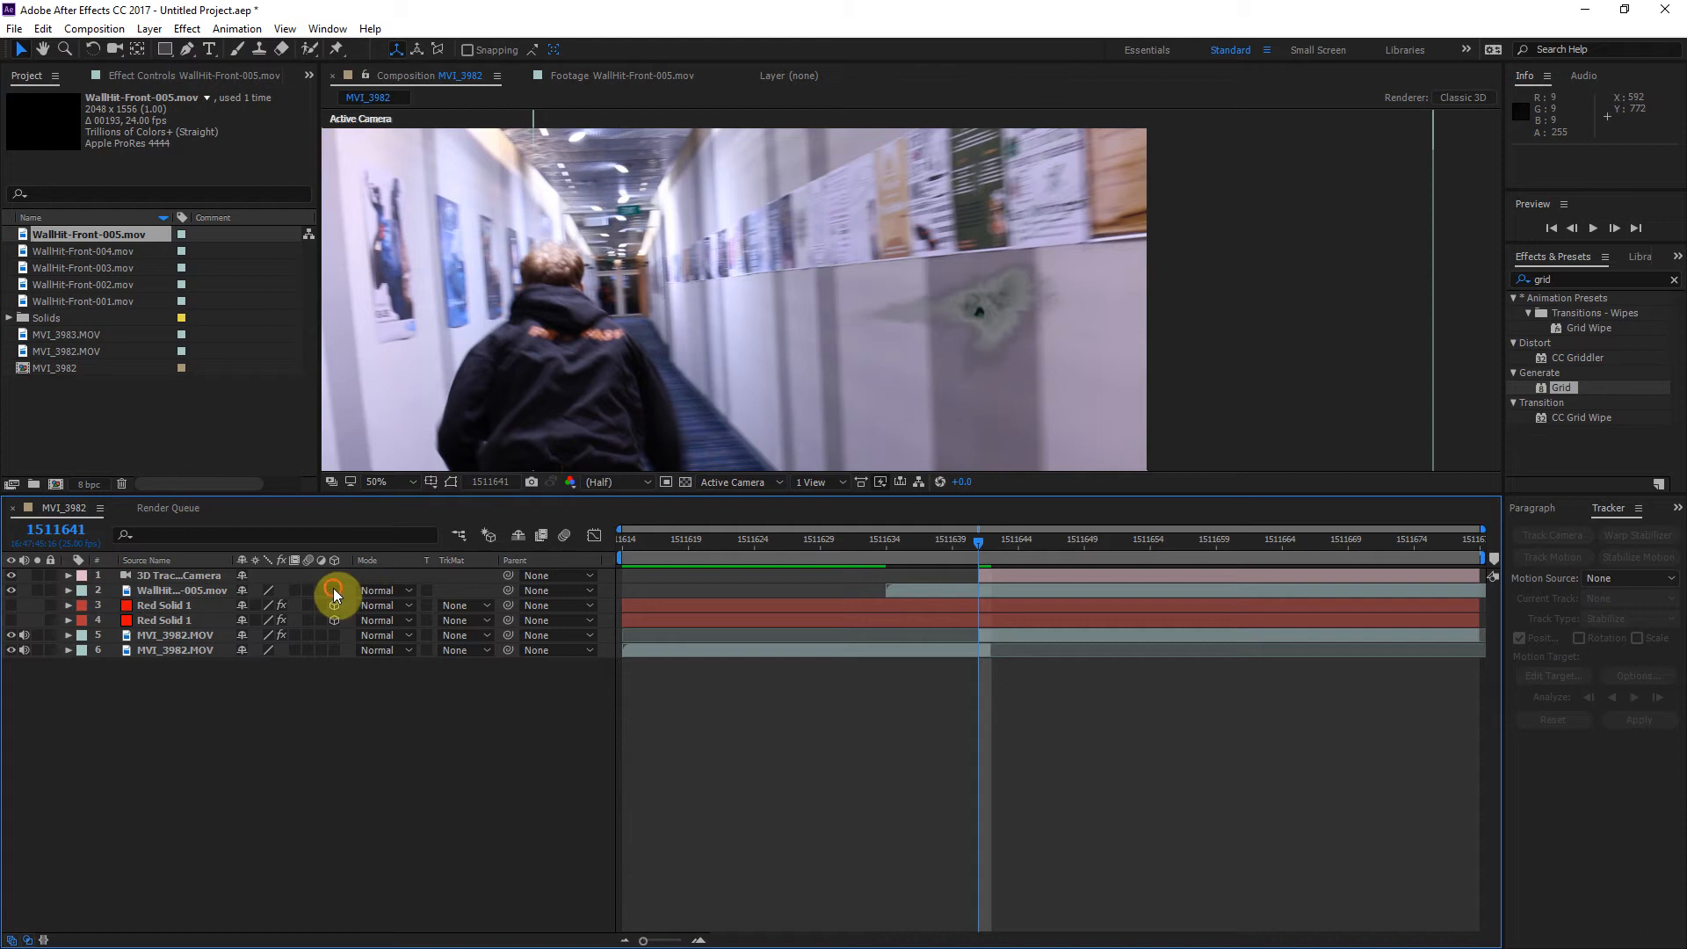
left_click(333, 589)
left_click_drag(883, 286, 1004, 301)
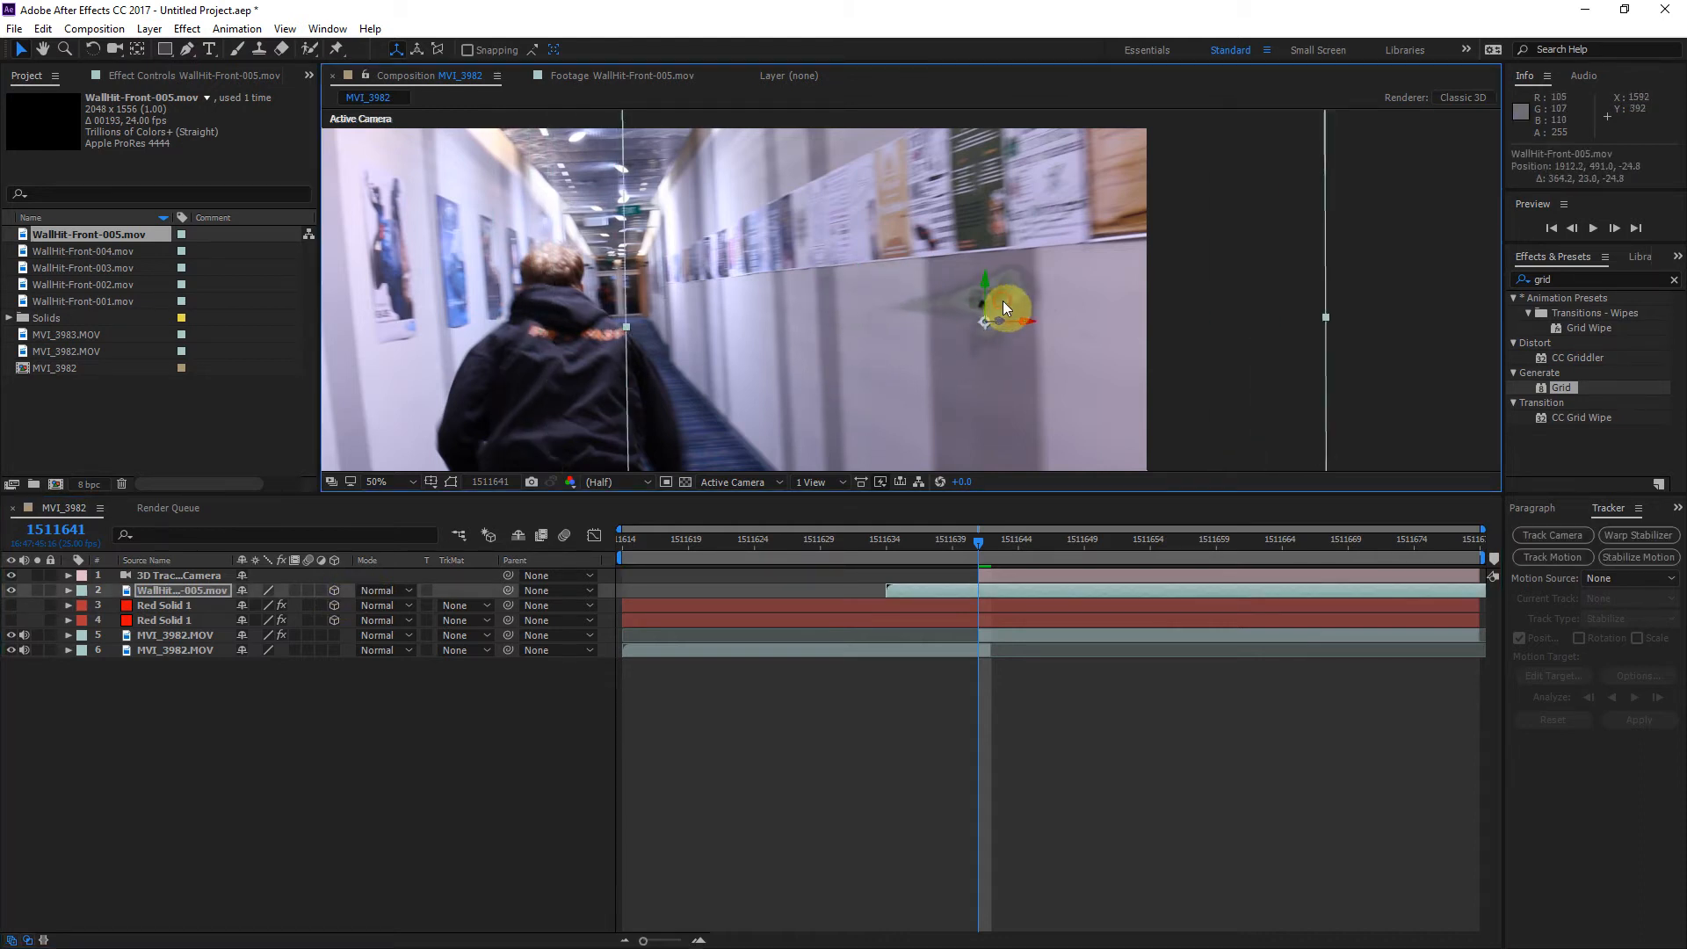
left_click(98, 55)
left_click_drag(1002, 282, 952, 287)
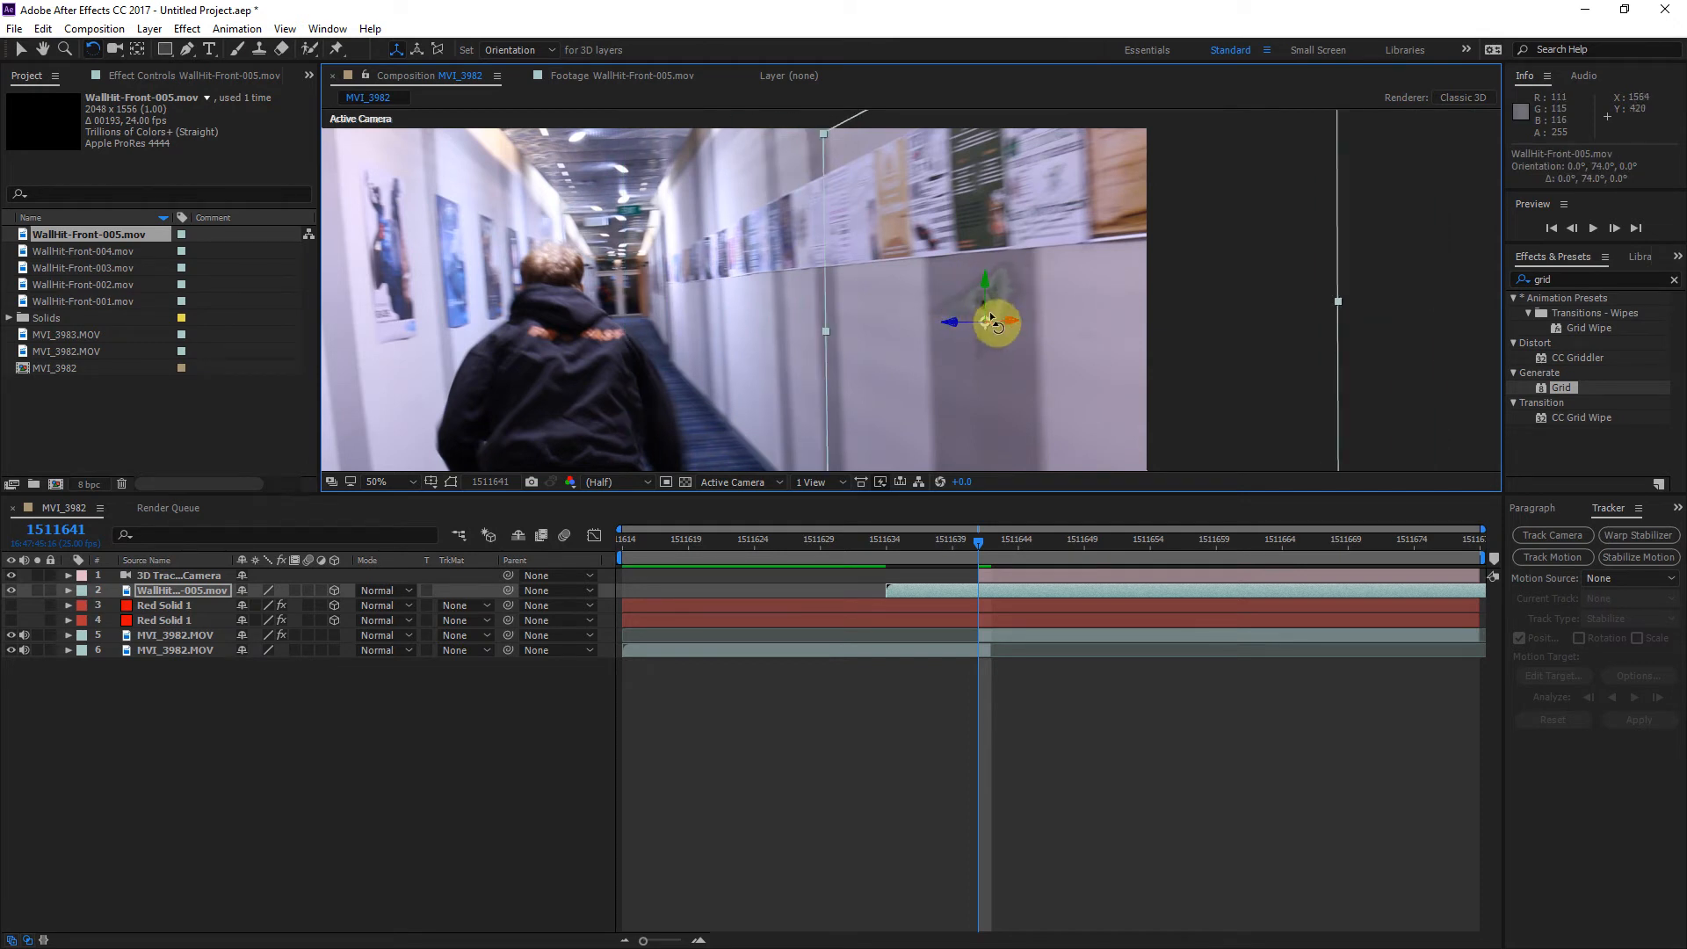
left_click_drag(1011, 320, 1006, 322)
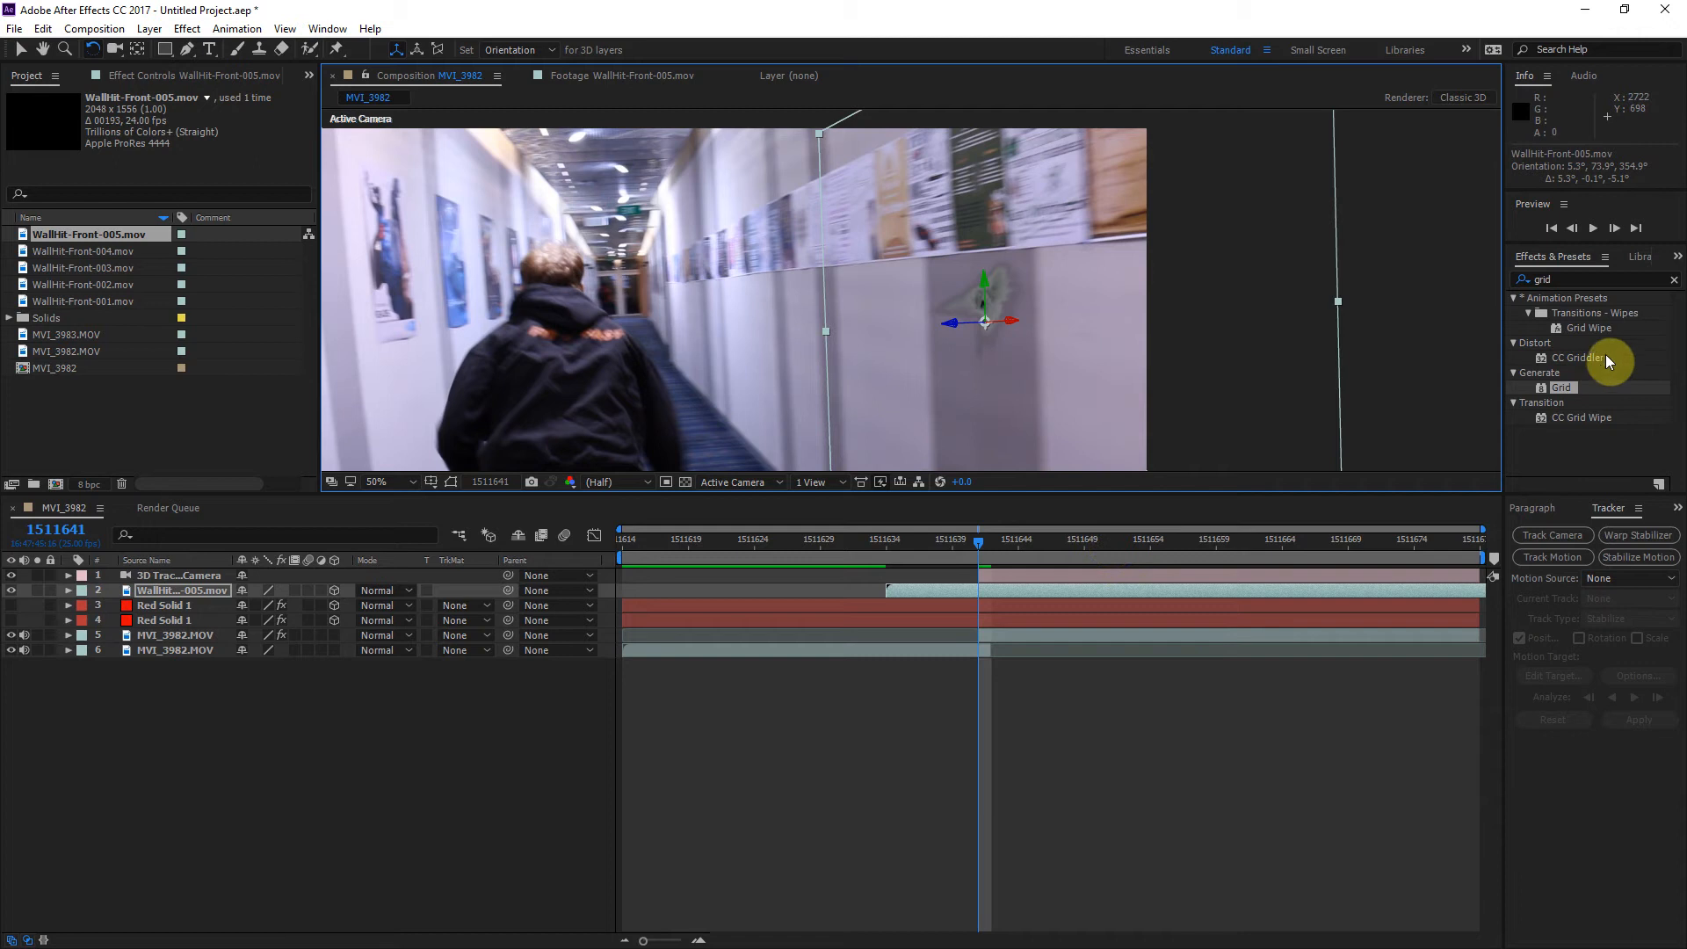
Step: Find the Curves effect and apply it to the WallHit-Front-005 layer
left_click(1673, 279)
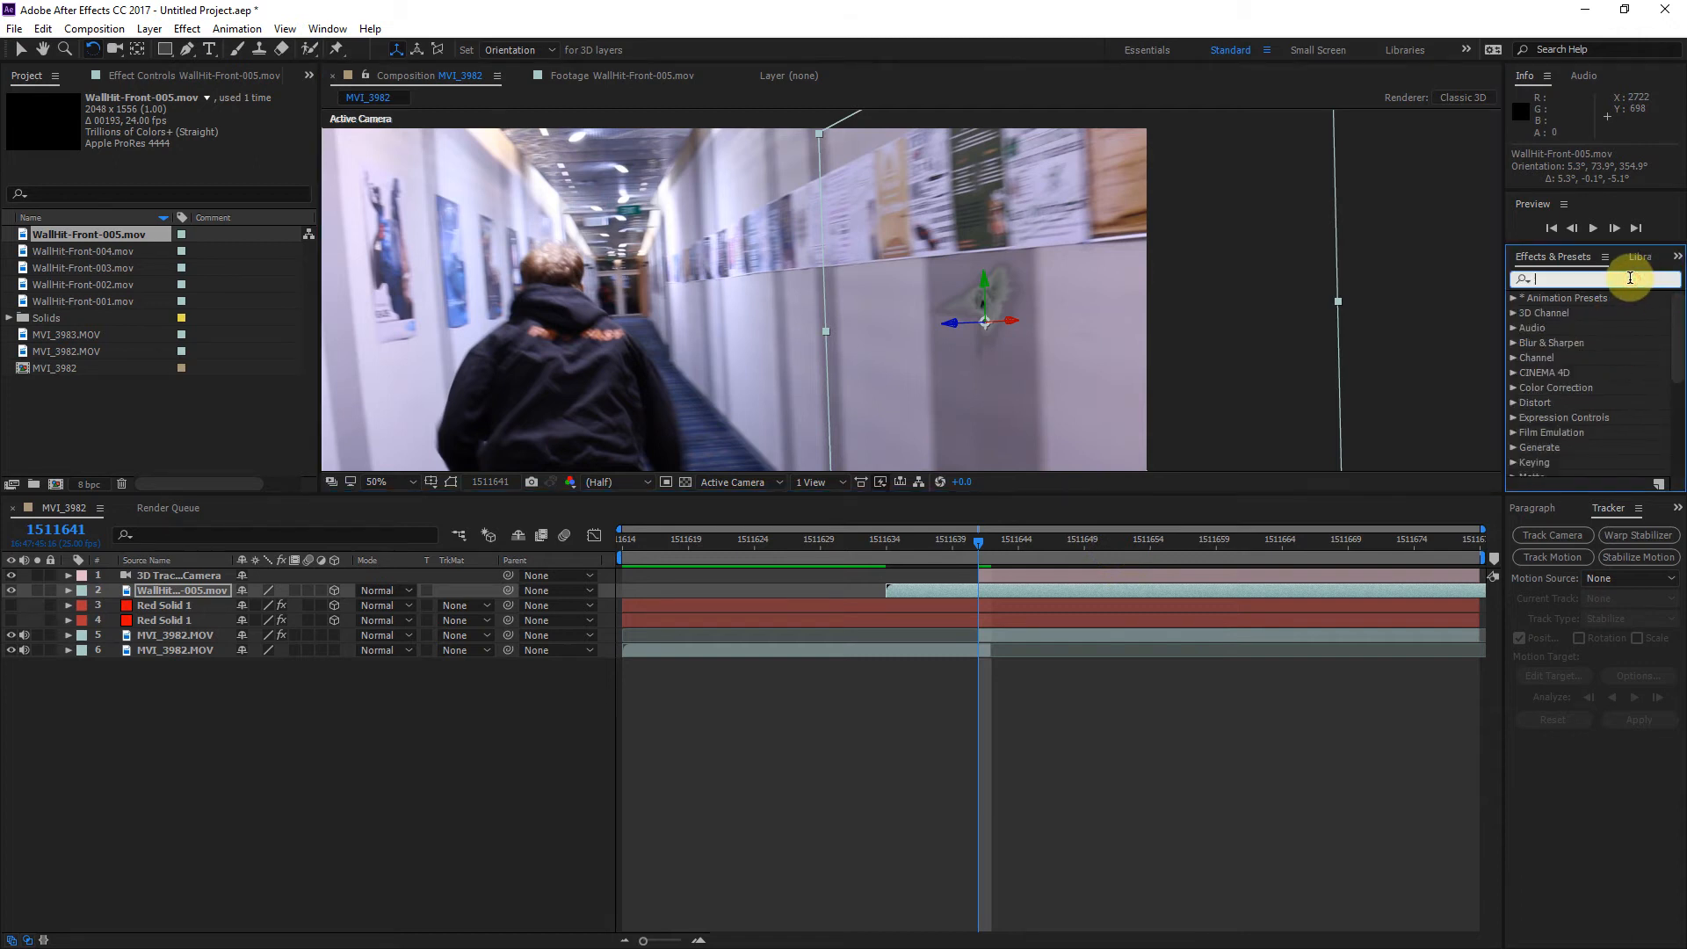
type("curve")
left_click(1563, 360)
left_click_drag(1563, 360, 1001, 590)
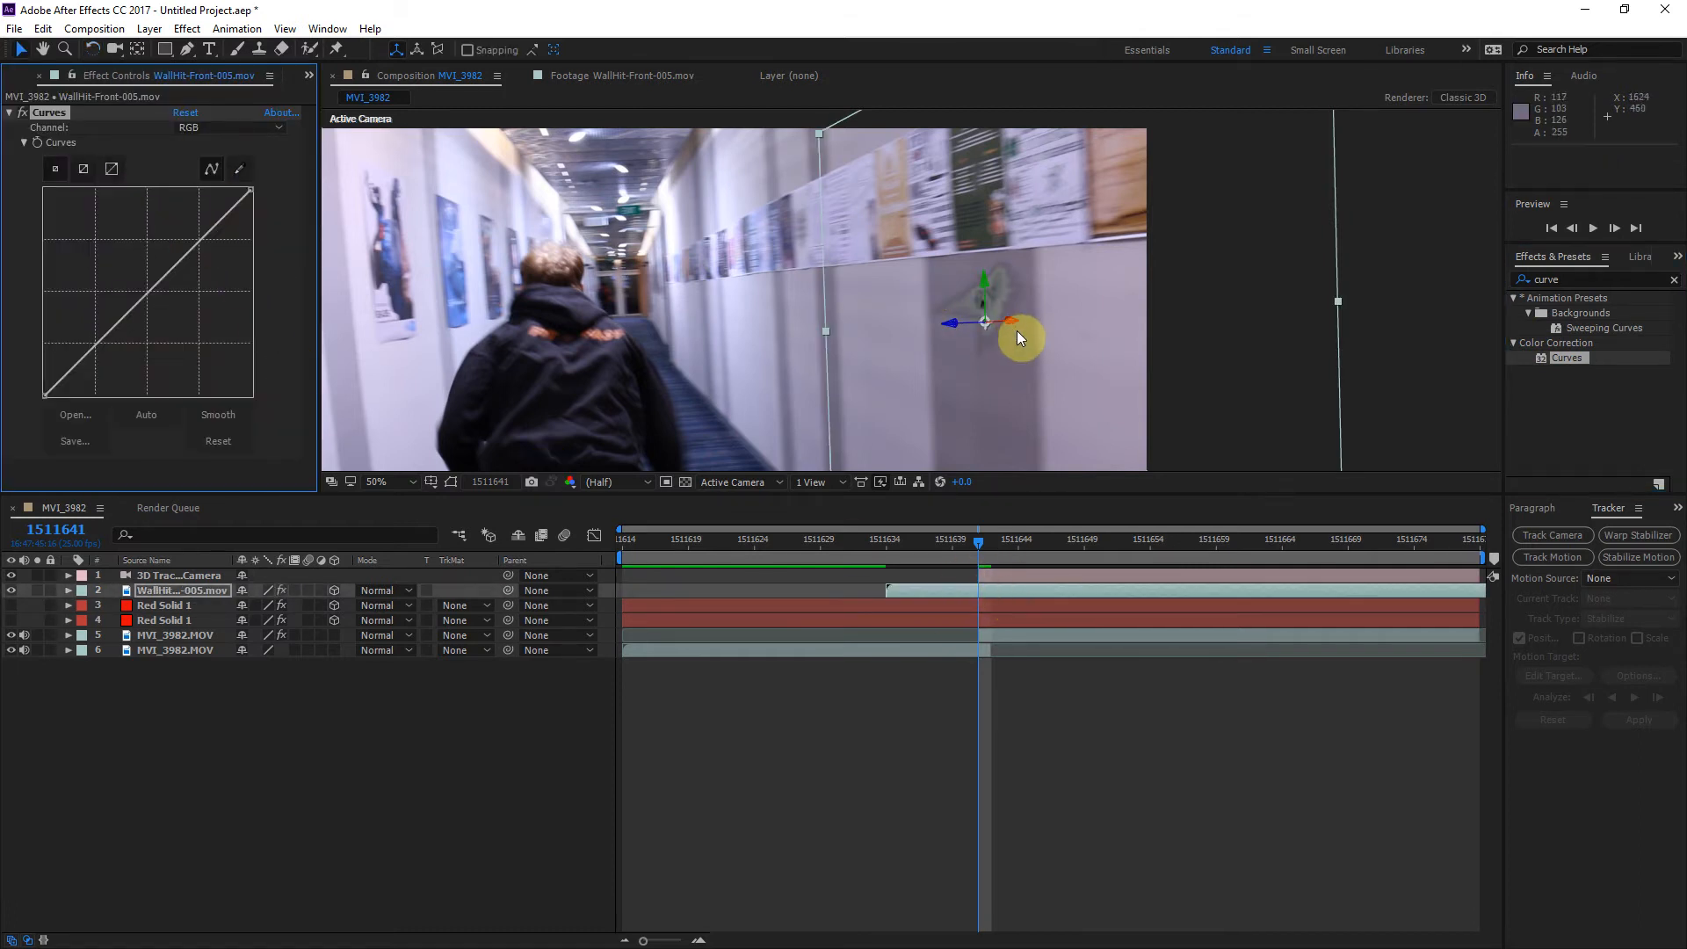
Step: Warm the bullet hit's colour by raising the red curve, raising the green curve slightly and lowering the blue curve
left_click(235, 128)
left_click(224, 166)
left_click_drag(176, 264, 166, 254)
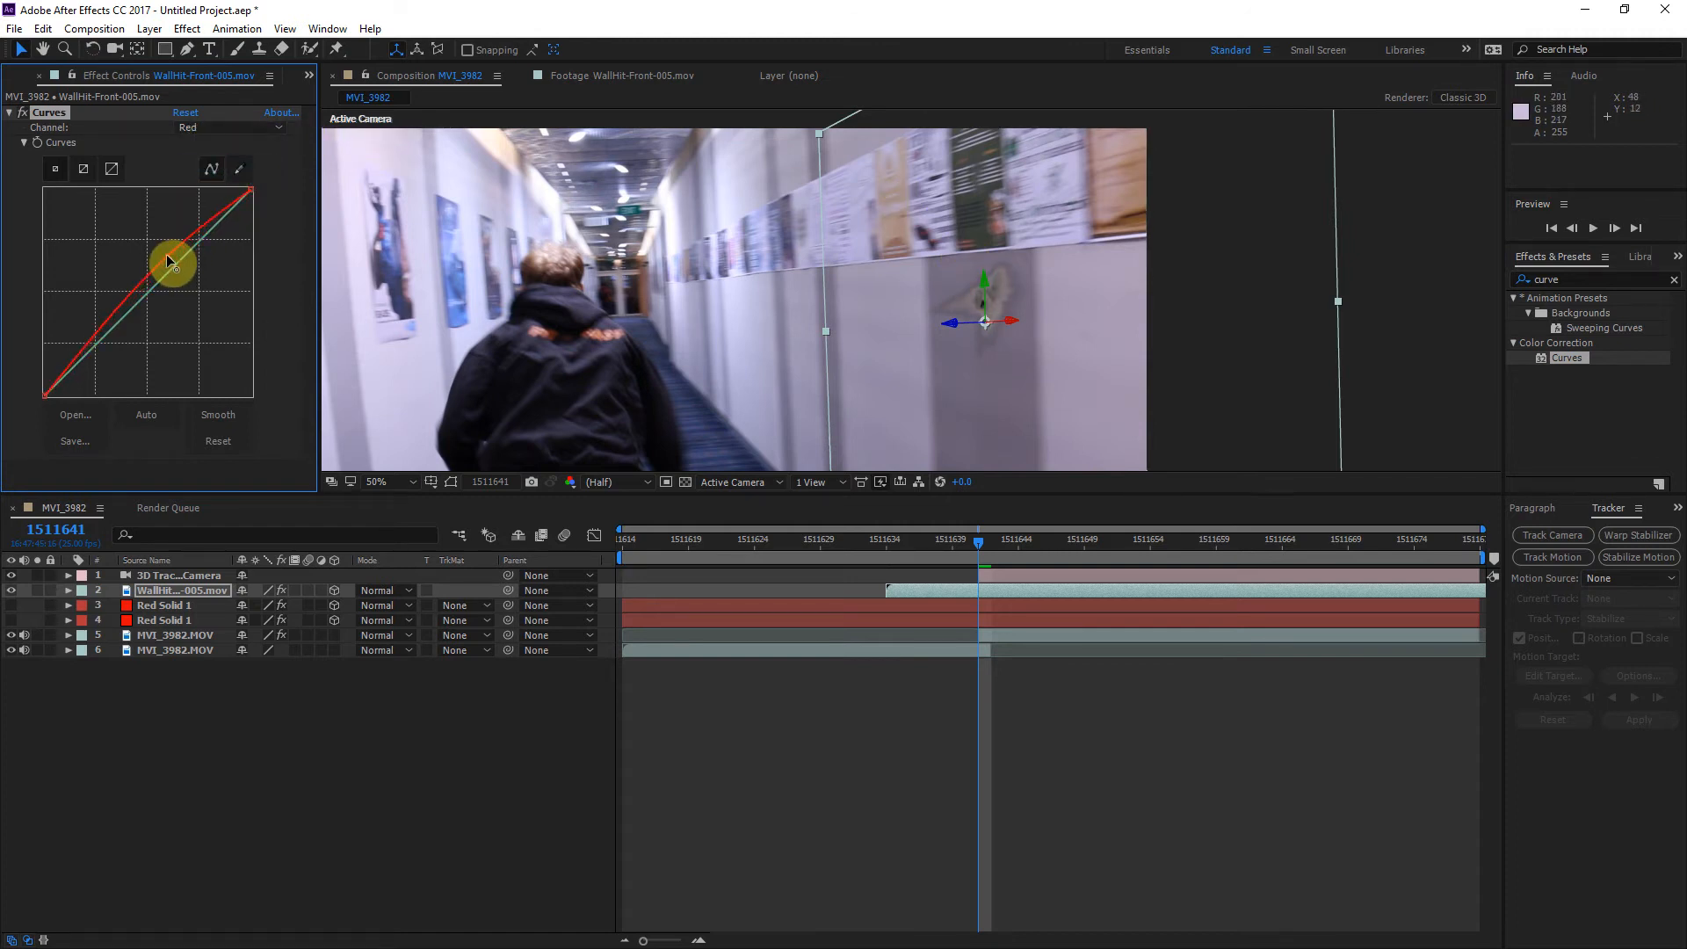
left_click(230, 129)
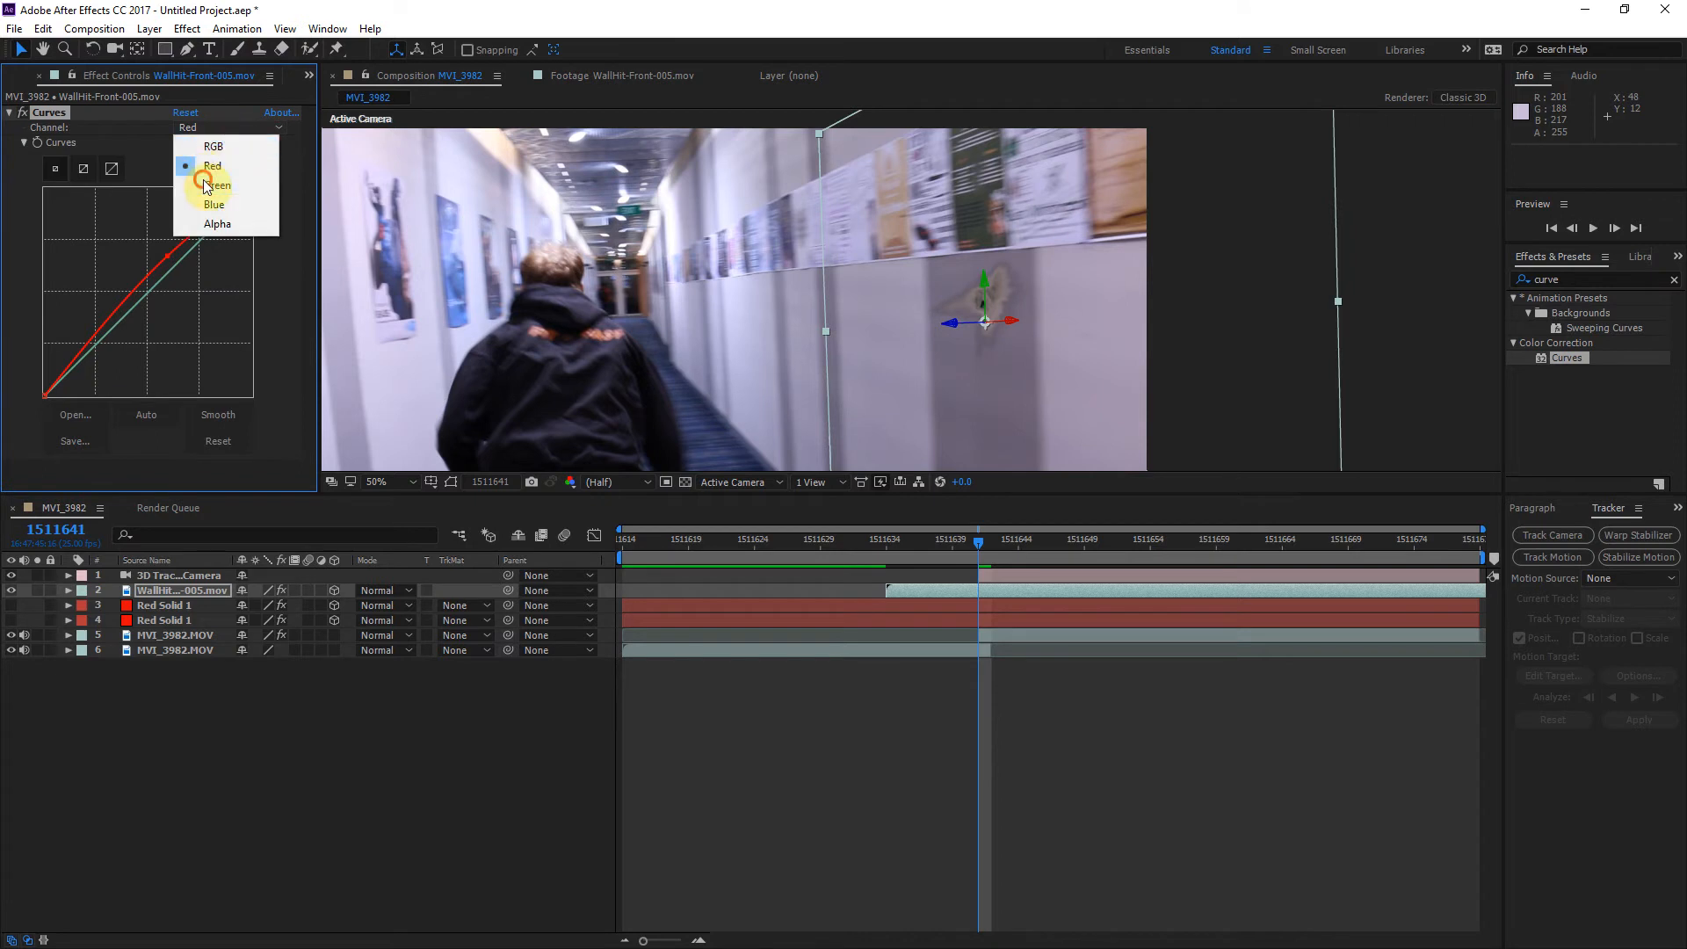
left_click(209, 173)
left_click_drag(187, 249, 182, 270)
left_click(230, 129)
left_click(214, 209)
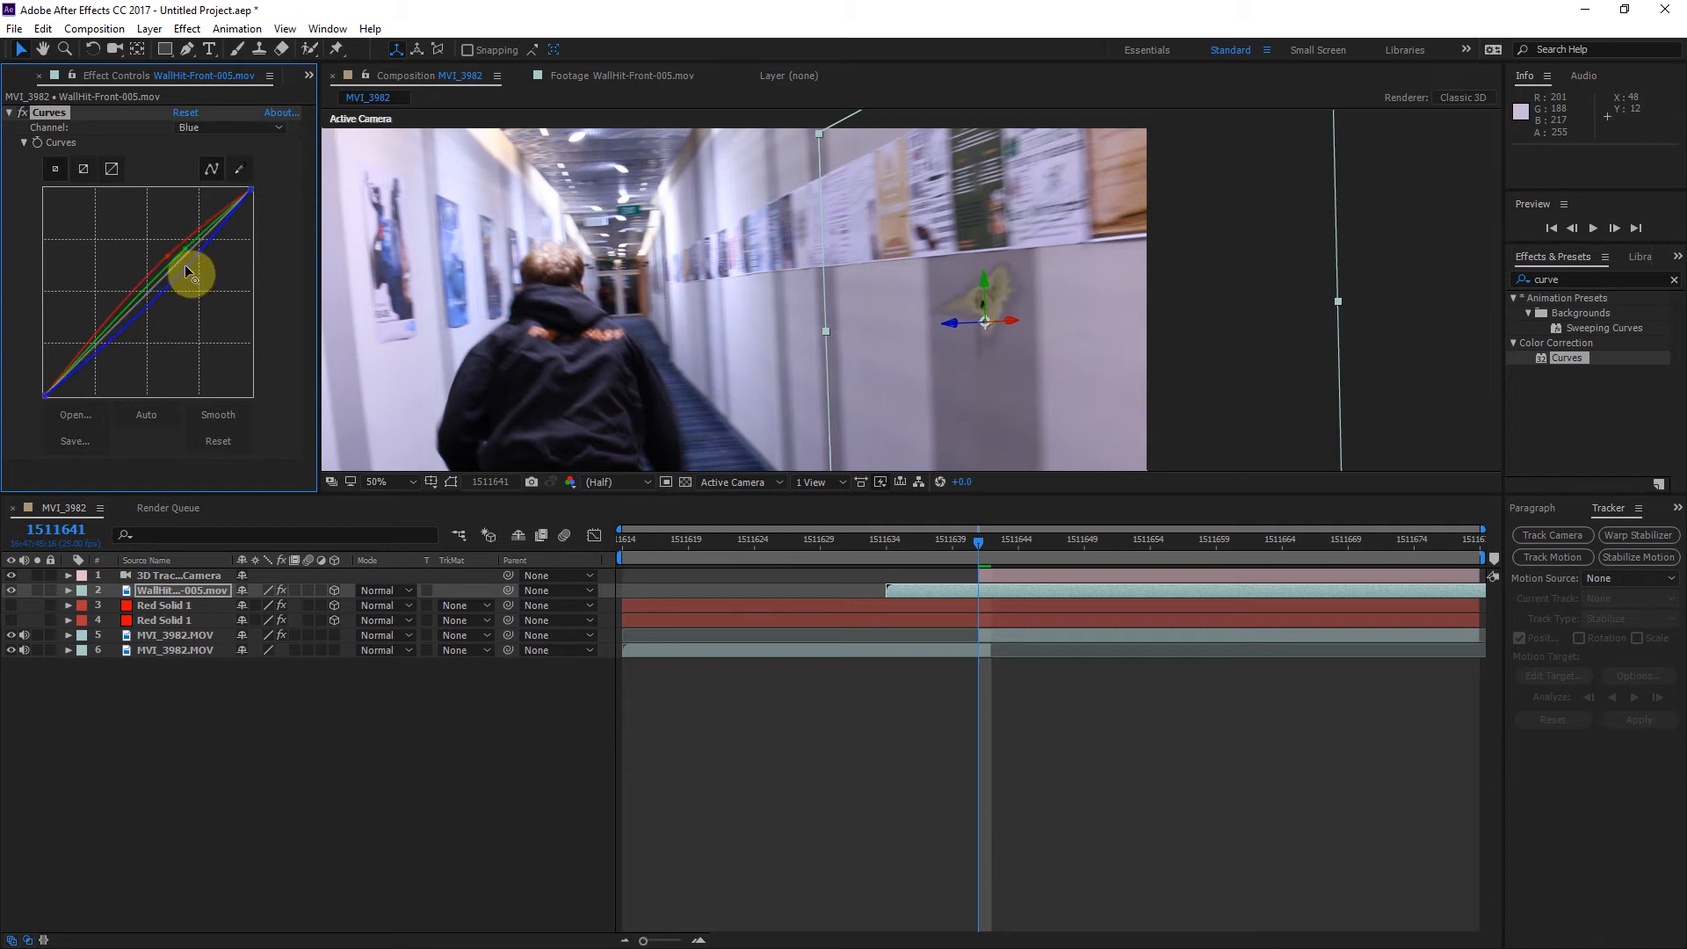
left_click_drag(187, 272, 187, 272)
Step: Set the WallHit-Front-005 layer's opacity to 81%
left_click(211, 595)
key("t")
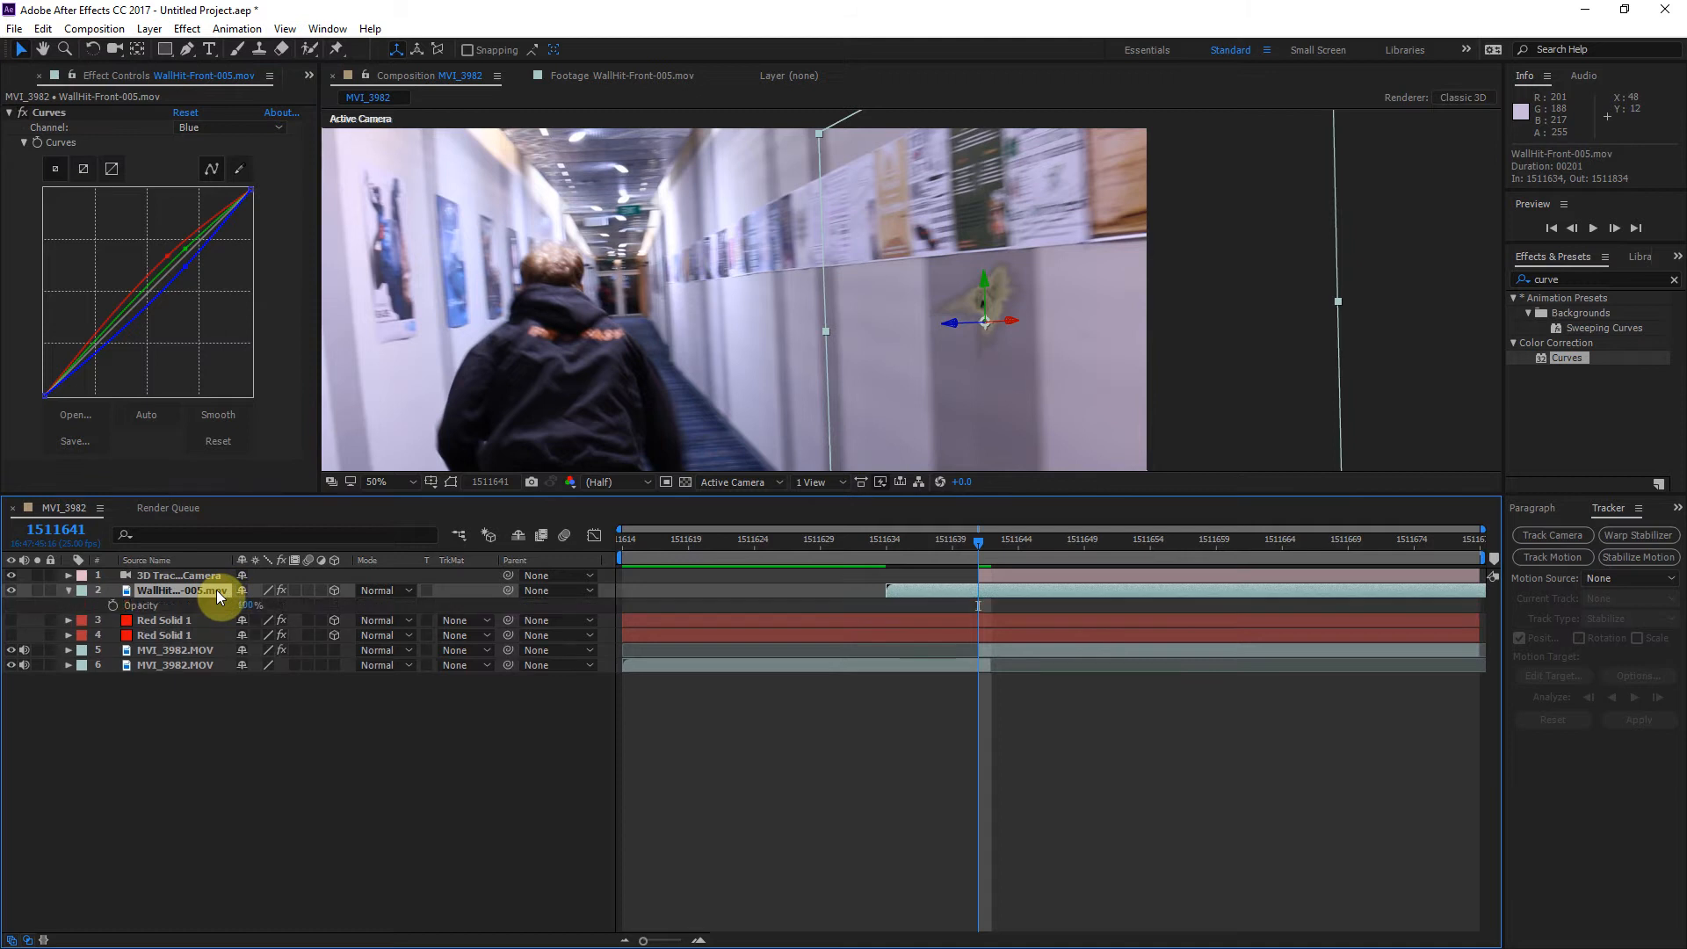
mouse_move(240, 608)
left_mouse_down()
mouse_move(194, 618)
mouse_move(246, 621)
left_mouse_up()
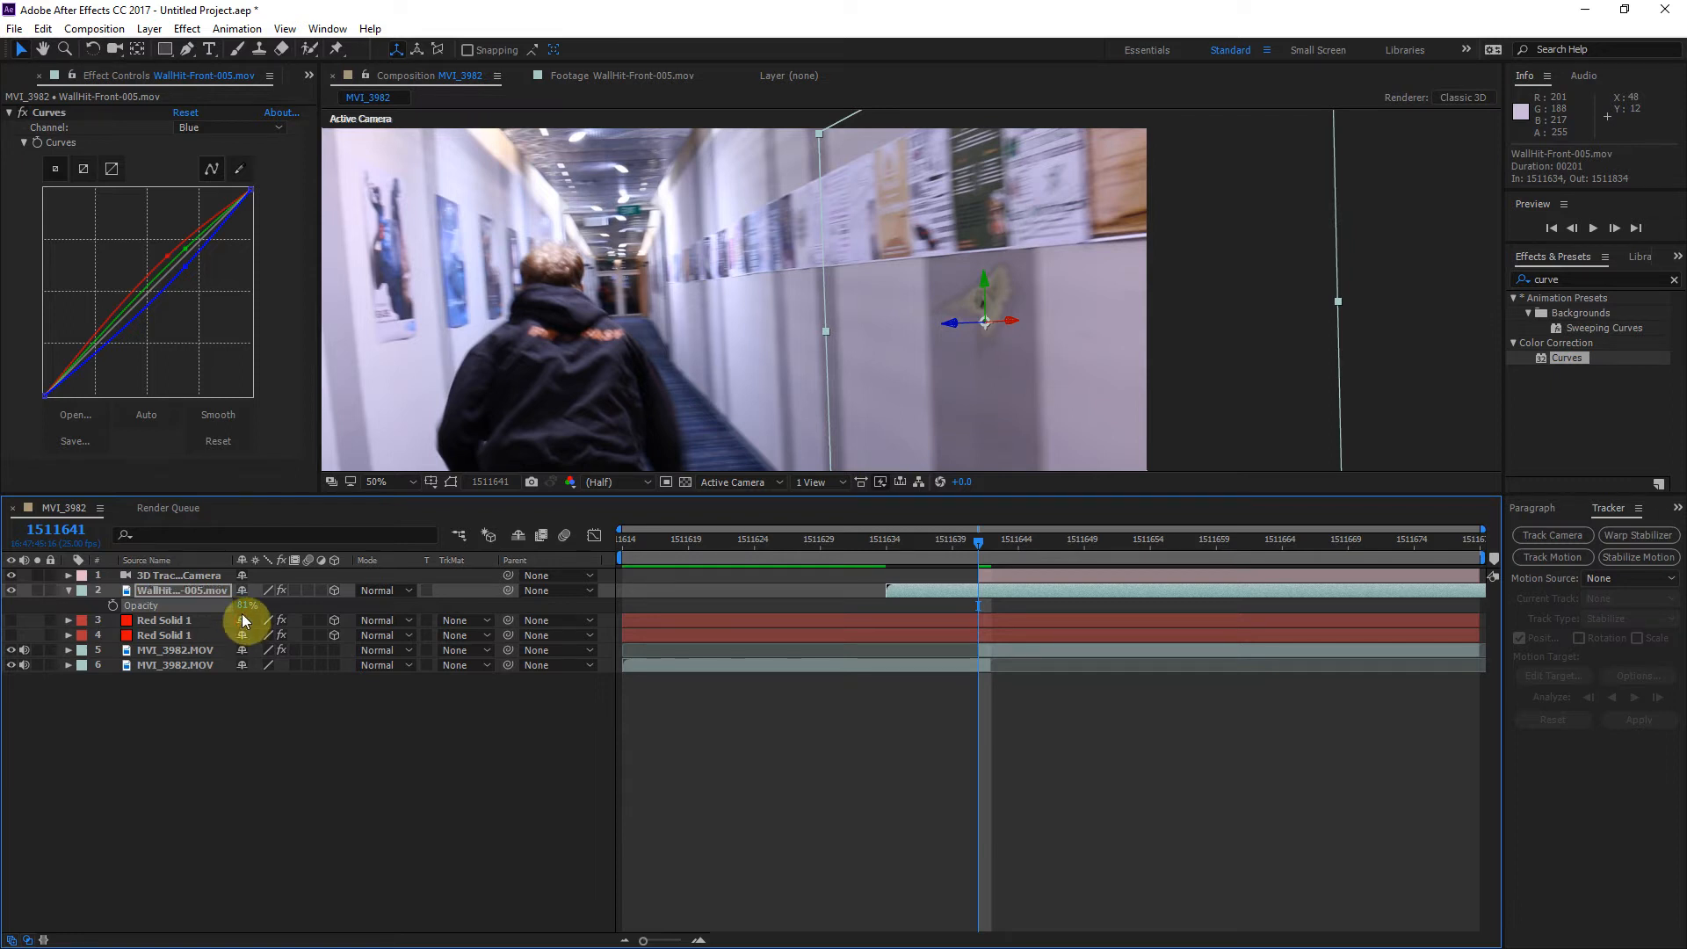
left_click(68, 590)
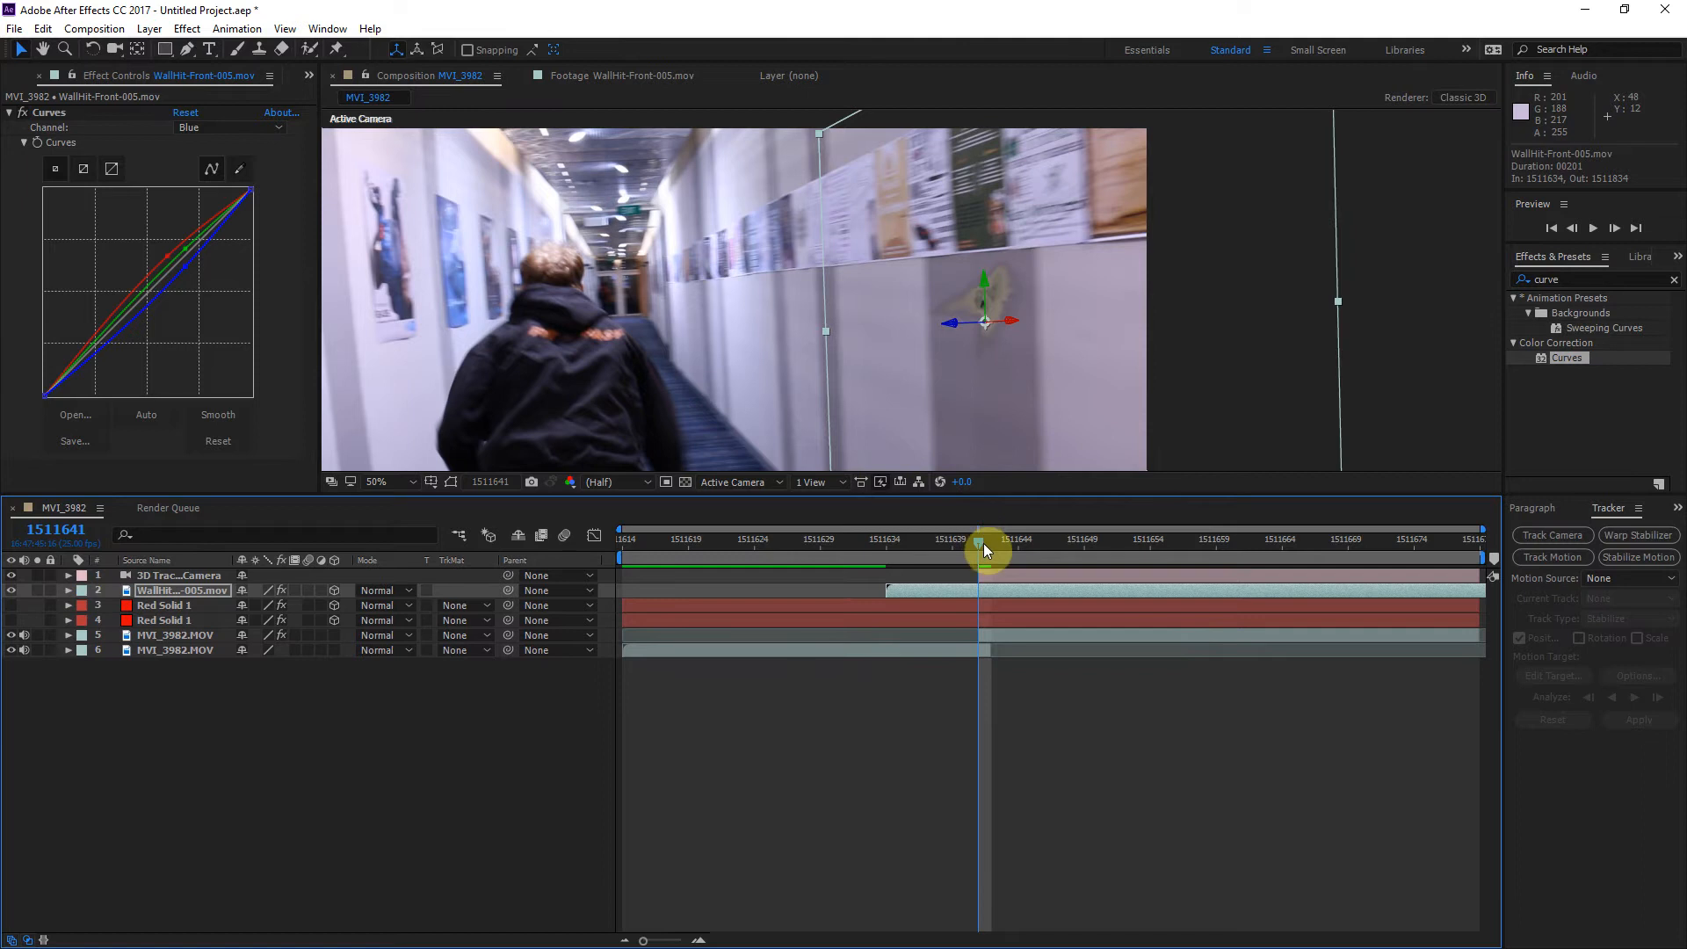
Step: Check the bullet hit at frame 1511648 and darken it by pulling down the RGB curve
mouse_move(984, 545)
left_mouse_down()
mouse_move(1140, 544)
mouse_move(984, 564)
mouse_move(1180, 568)
mouse_move(929, 575)
mouse_move(1072, 571)
left_mouse_up()
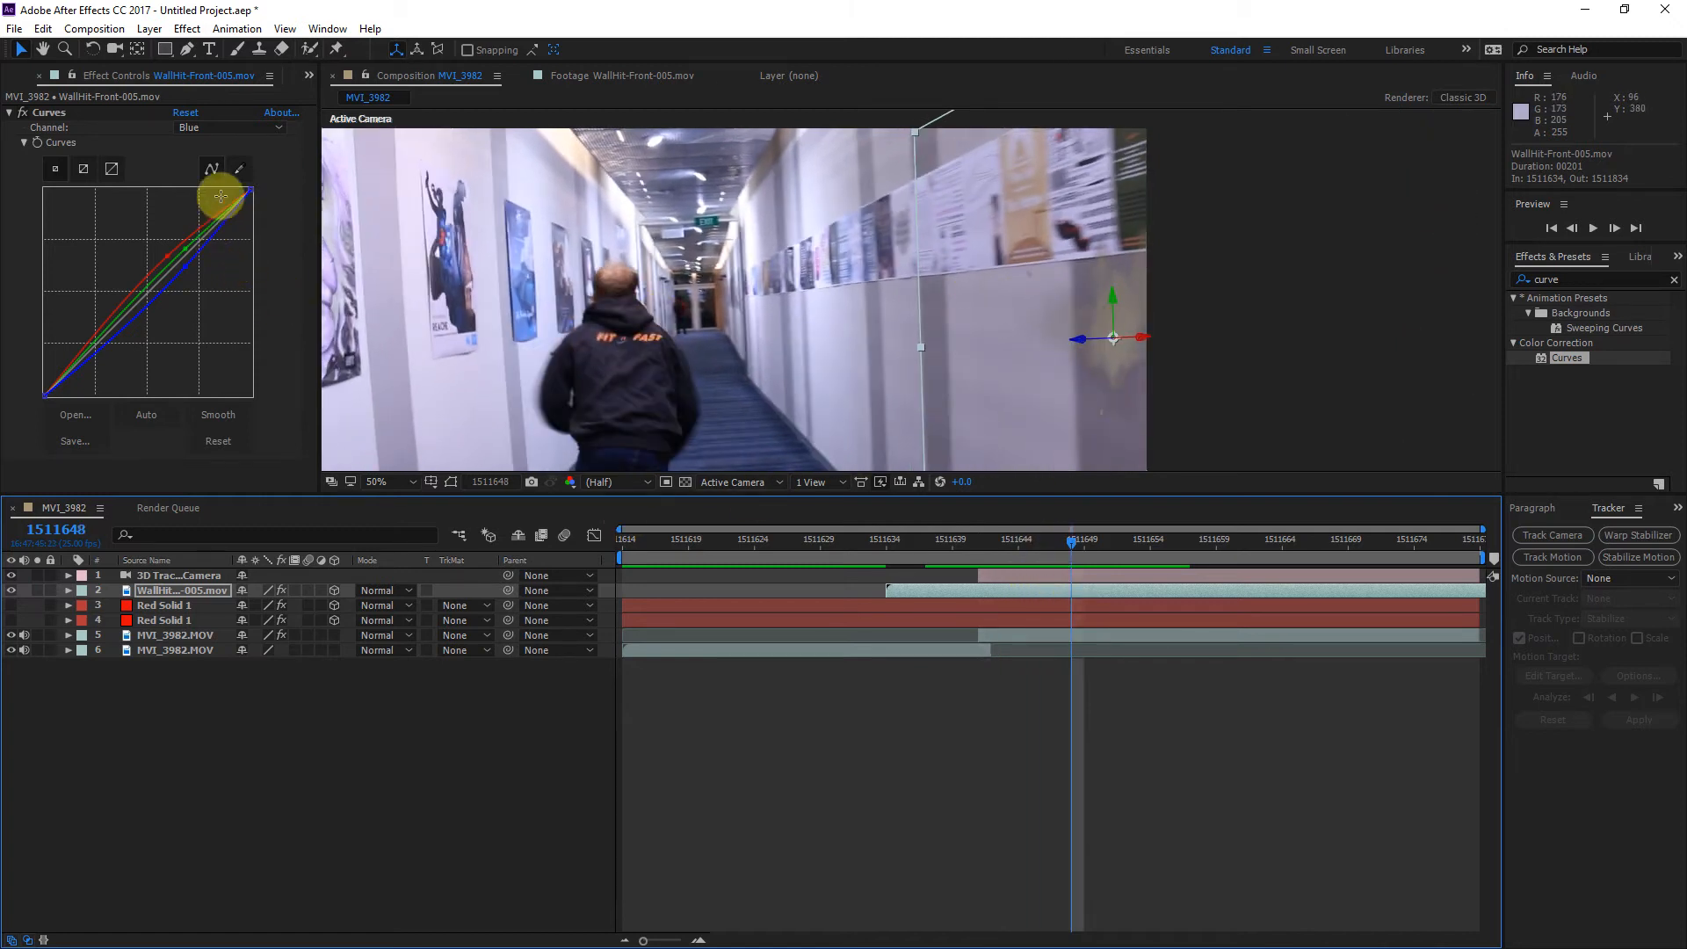
left_click(227, 128)
left_click(229, 152)
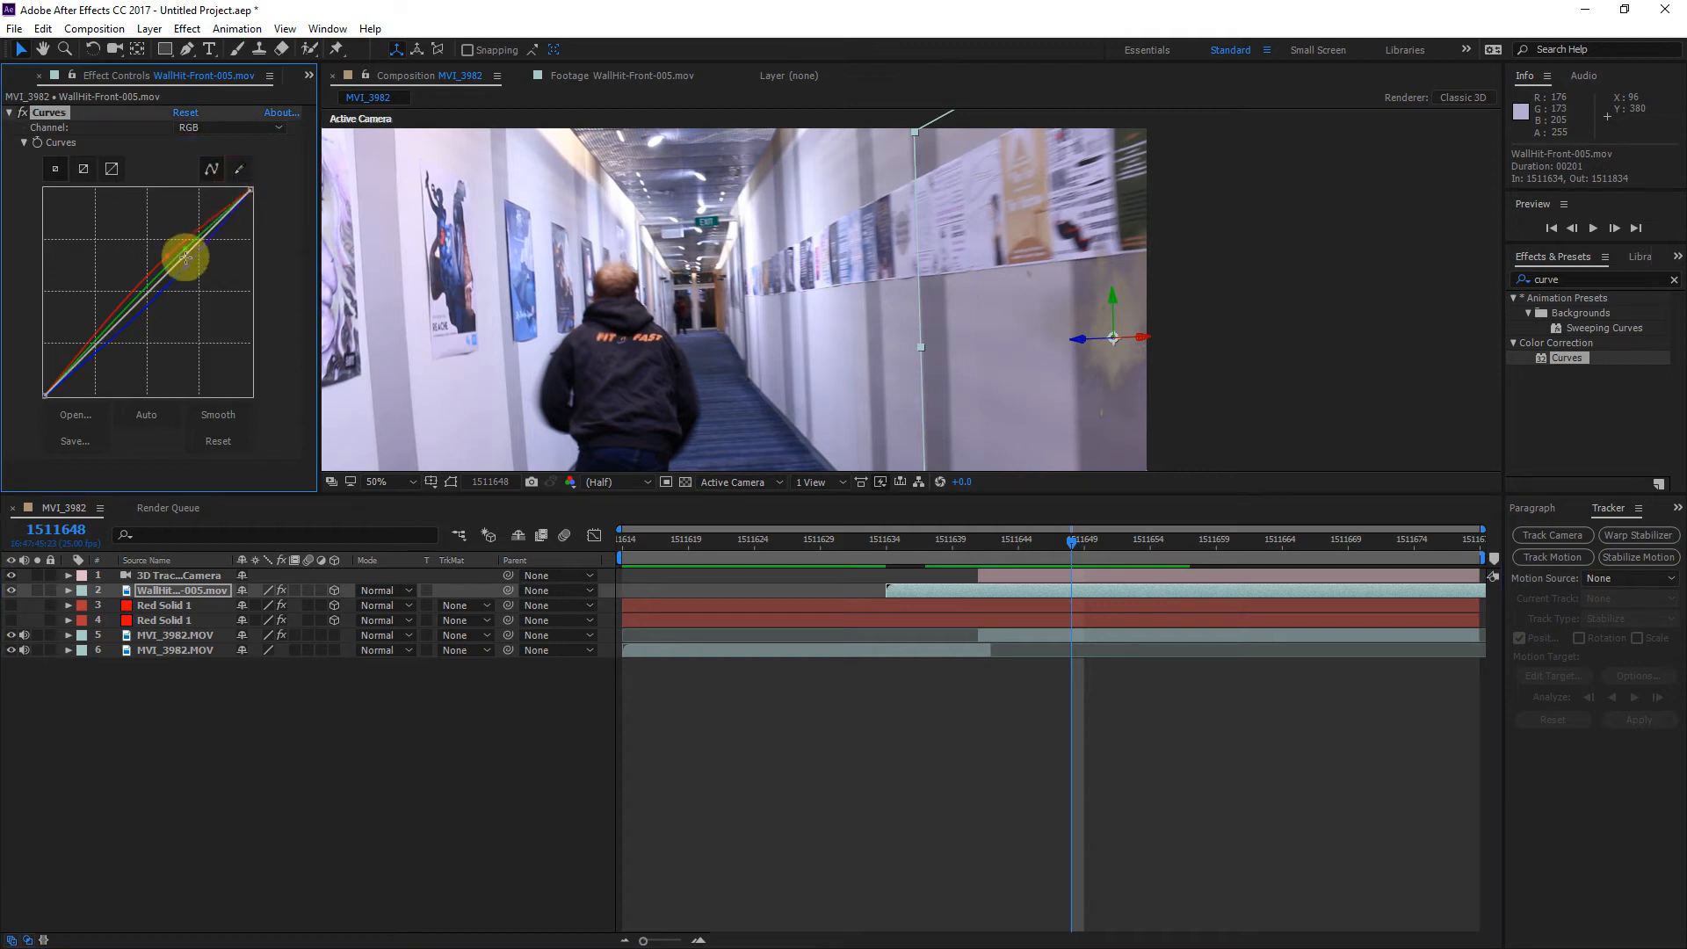
left_click_drag(188, 240, 208, 278)
Step: Set the work area from frame 1511639 to 1511658 and fit the composition in the viewer
left_click_drag(1044, 550, 961, 555)
left_click(1237, 355)
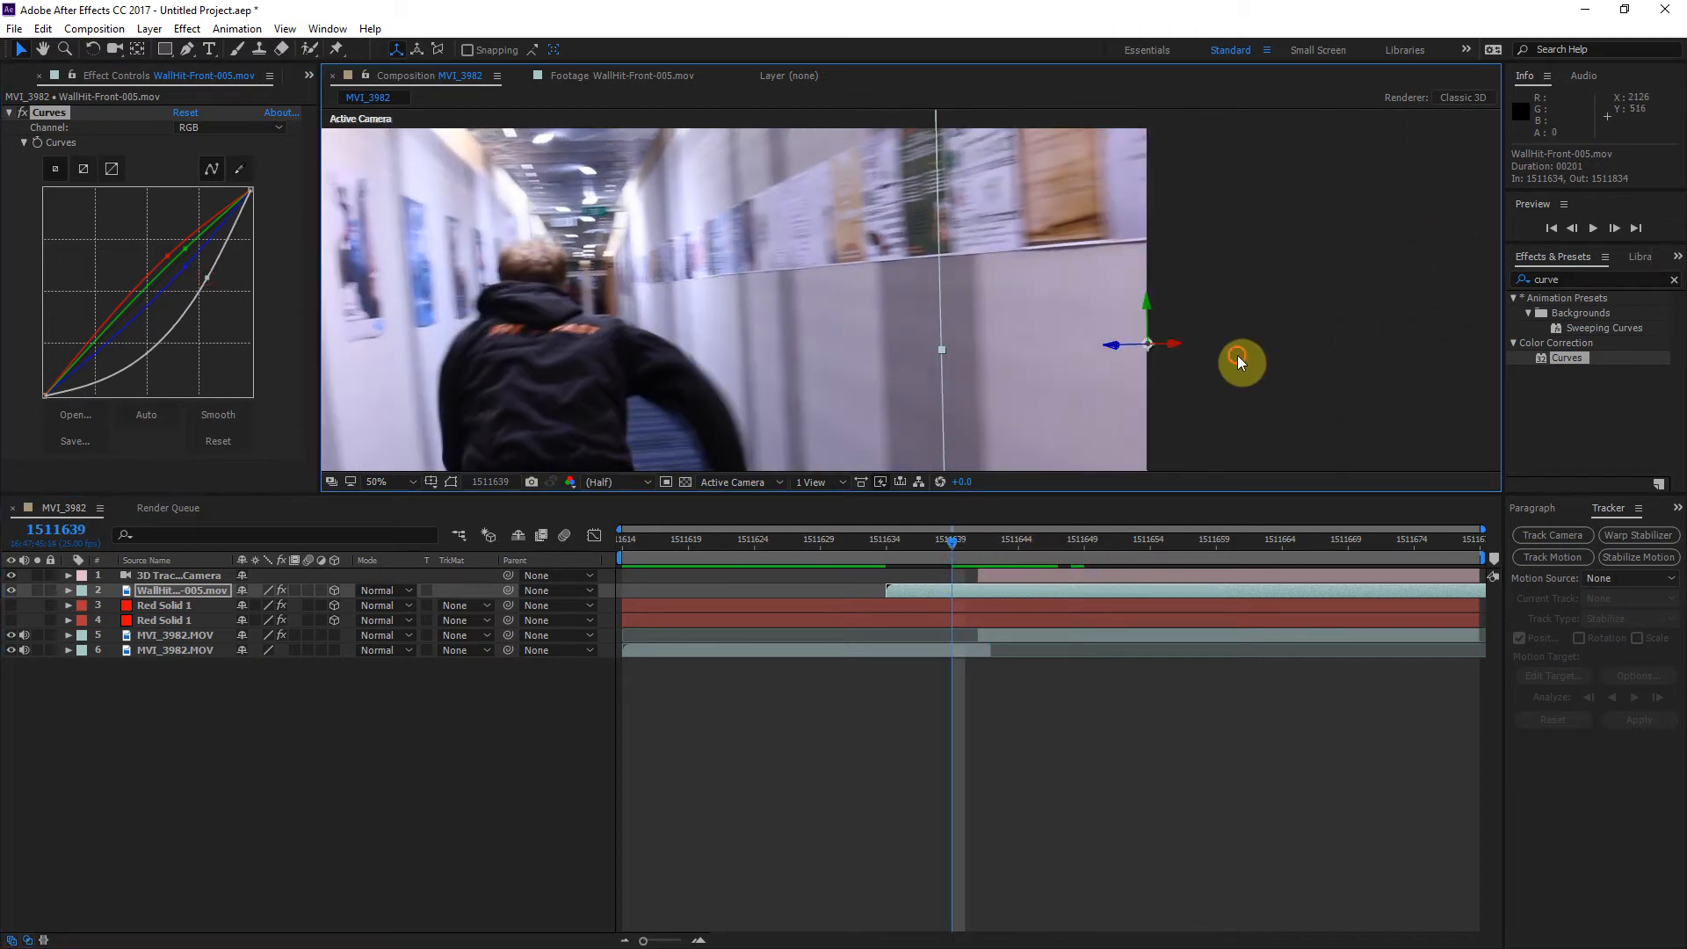
left_click(951, 544)
key("b")
left_click(1040, 539)
left_click_drag(1040, 539, 1205, 537)
key("n")
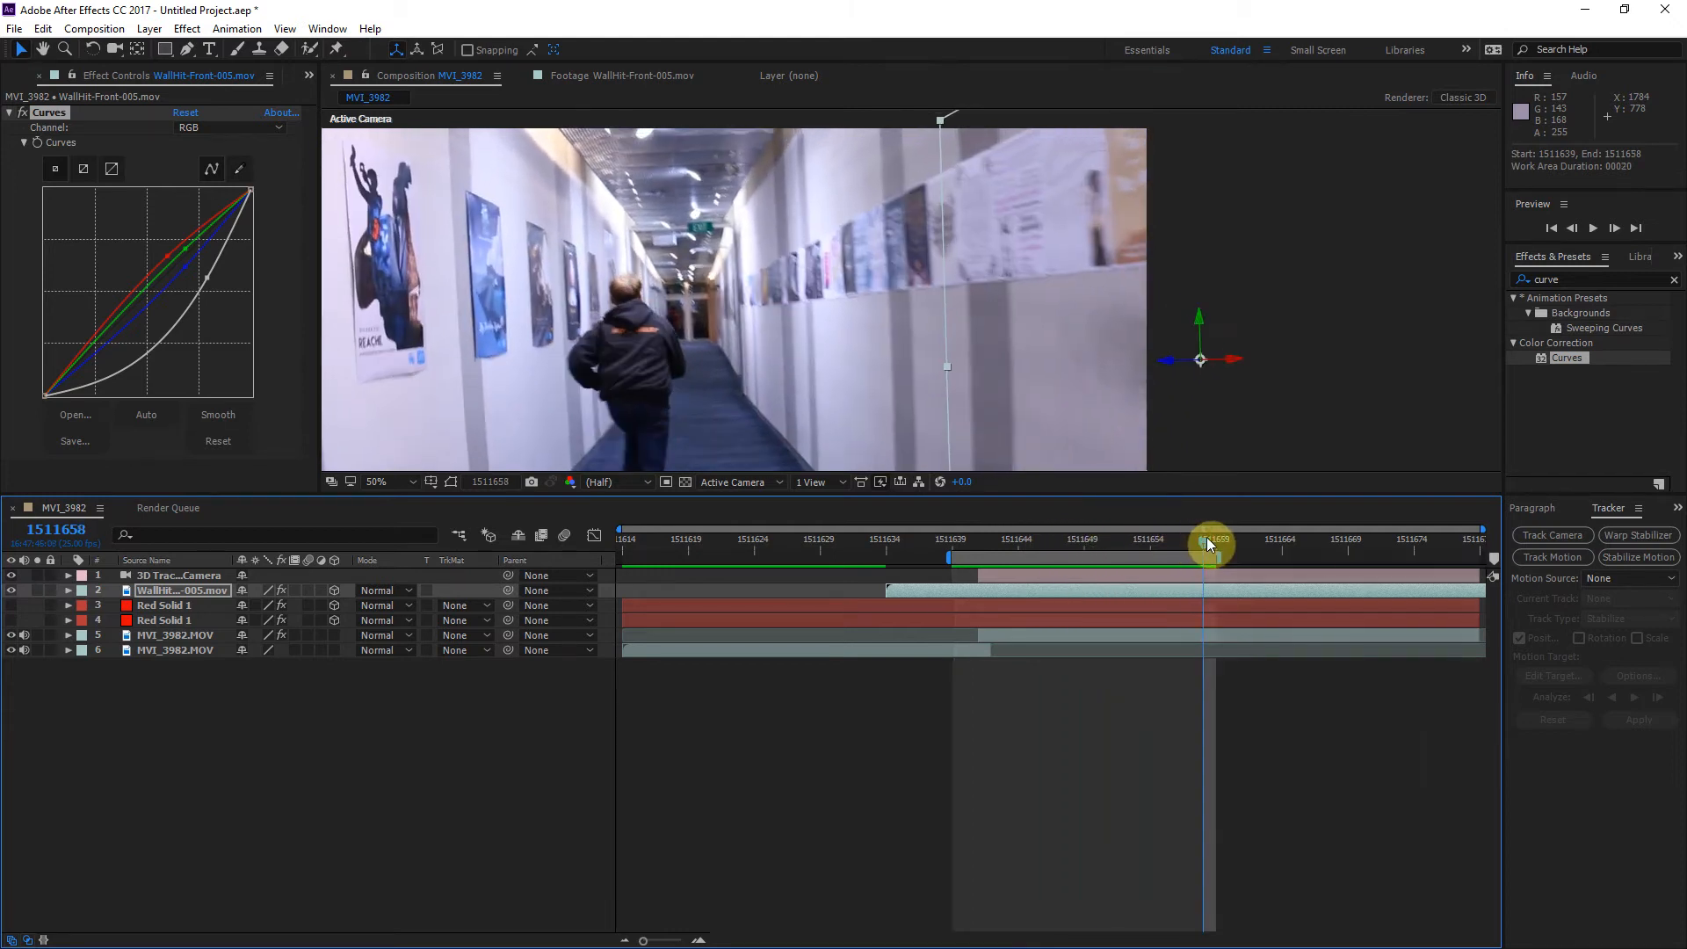
left_click(378, 482)
left_click(399, 513)
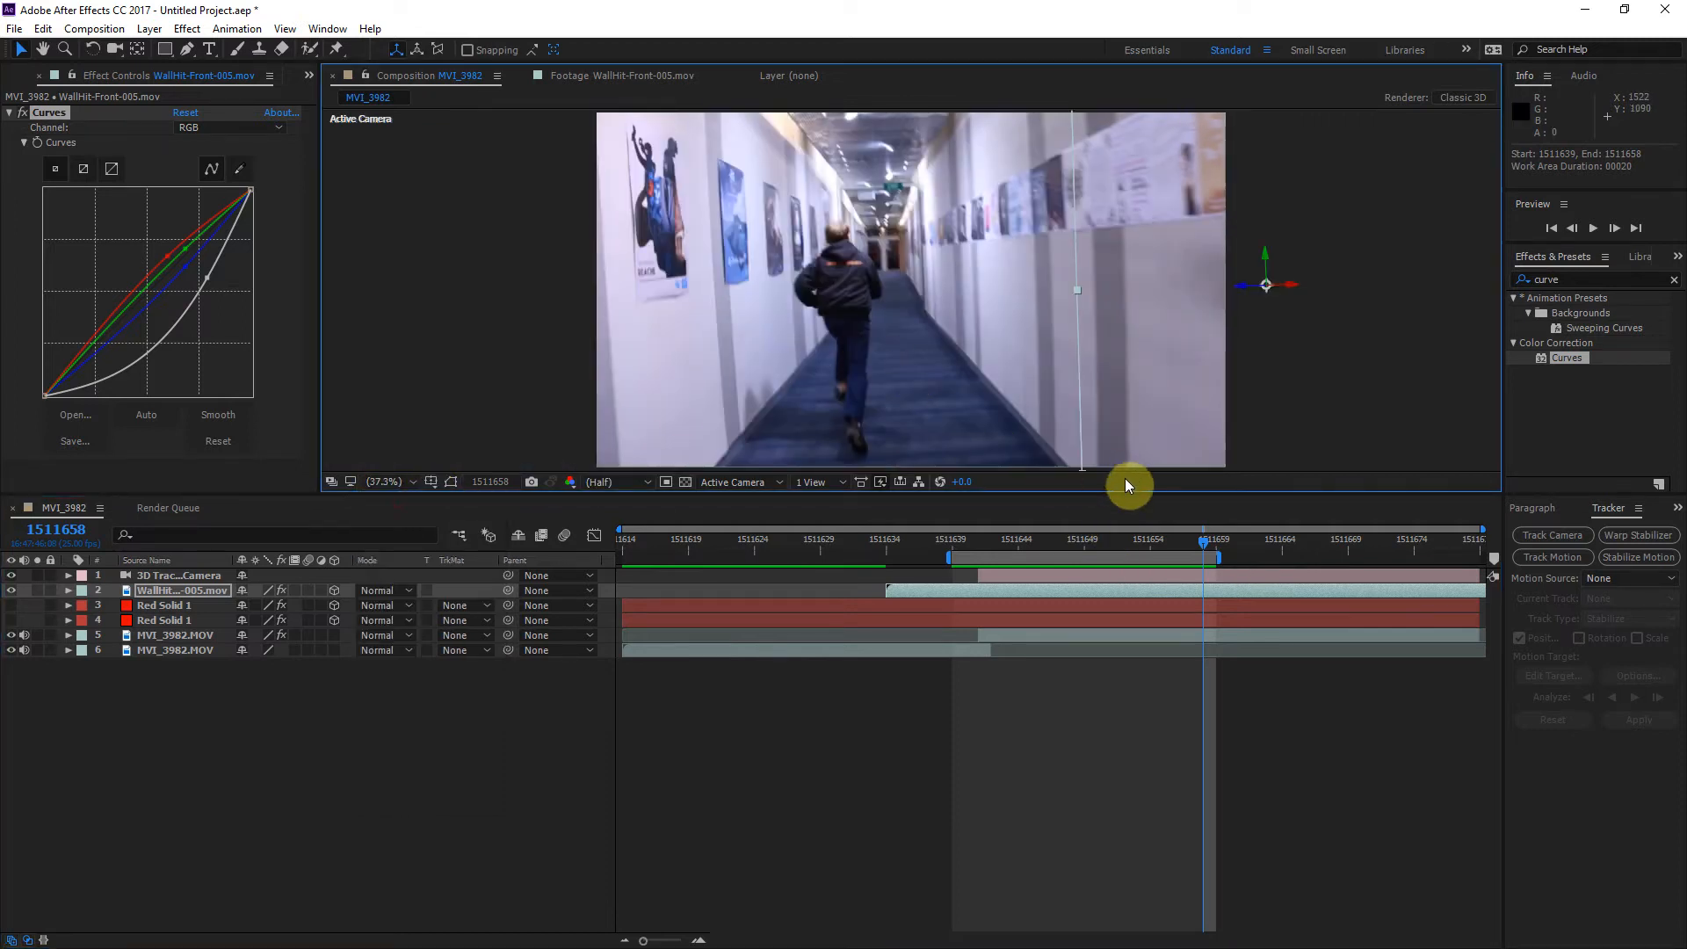
Step: Preview the work area at normal and full-panel size to check how the bullet hit sits on the wall
key("space")
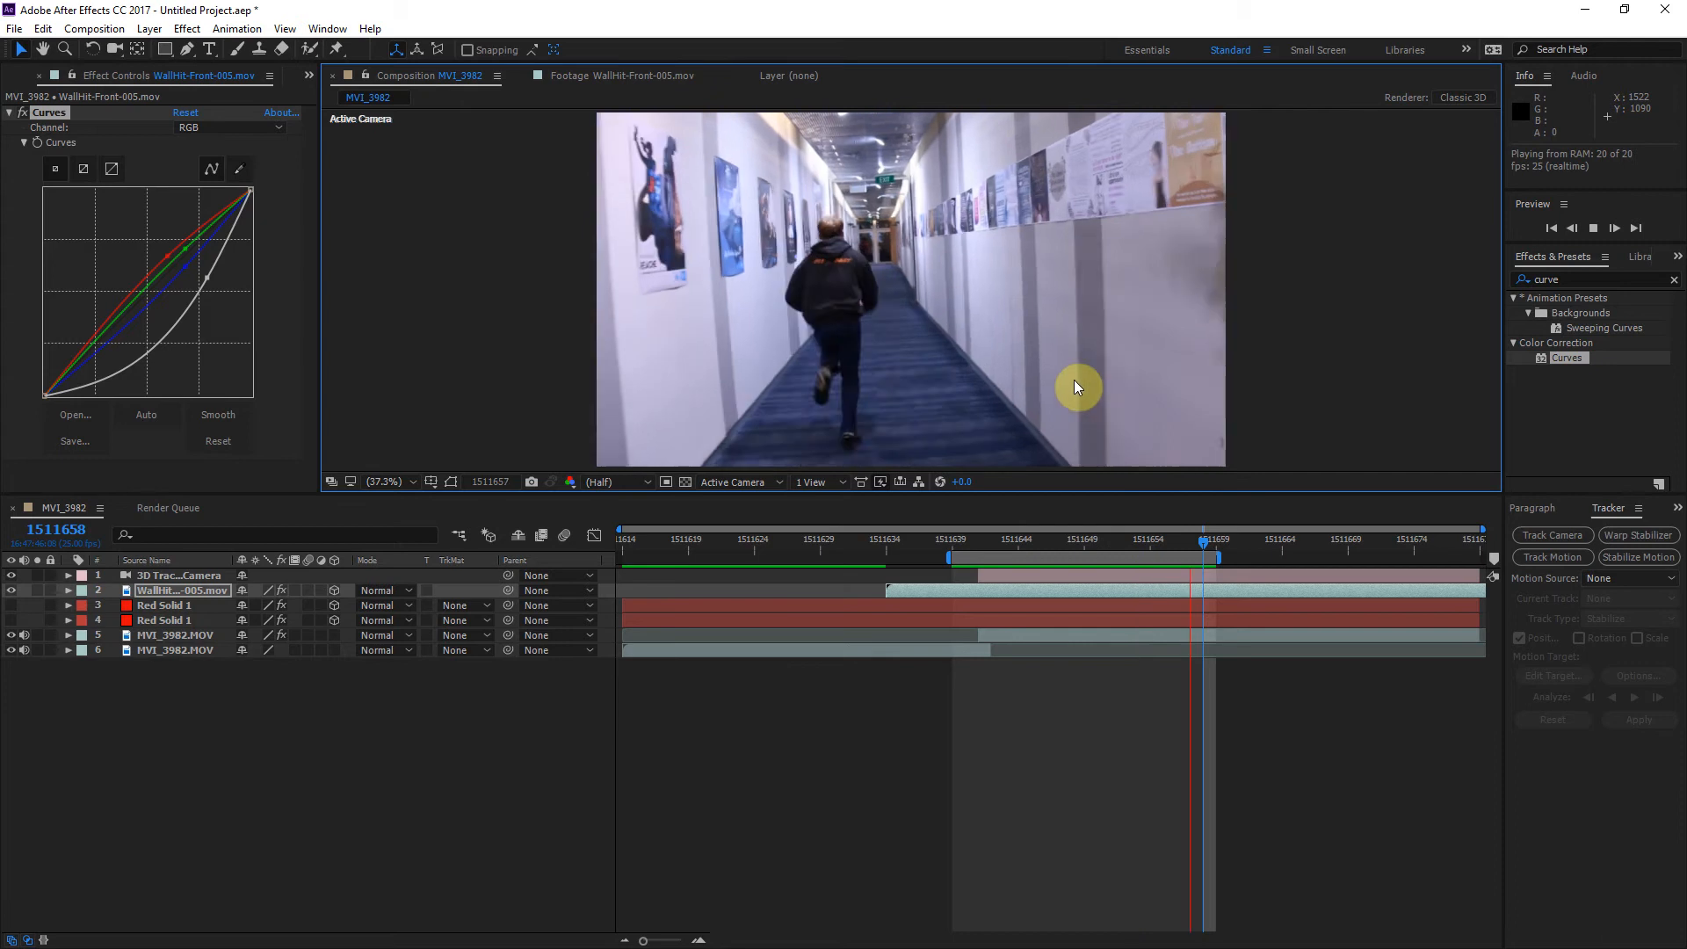
key("grave")
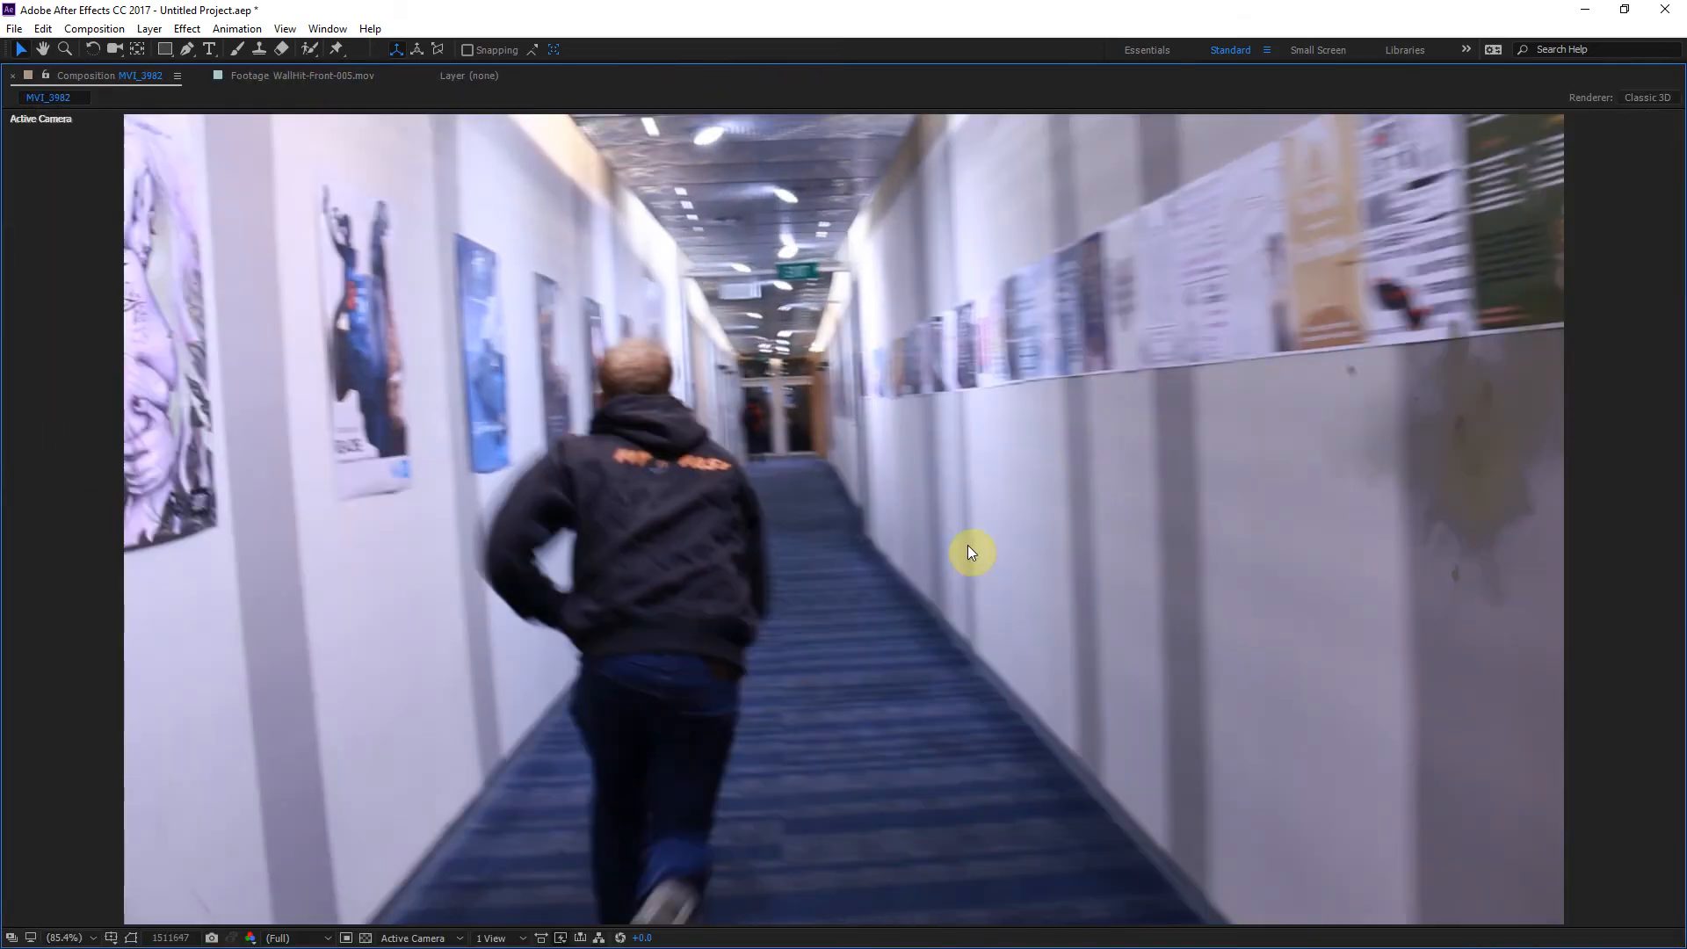
key("grave")
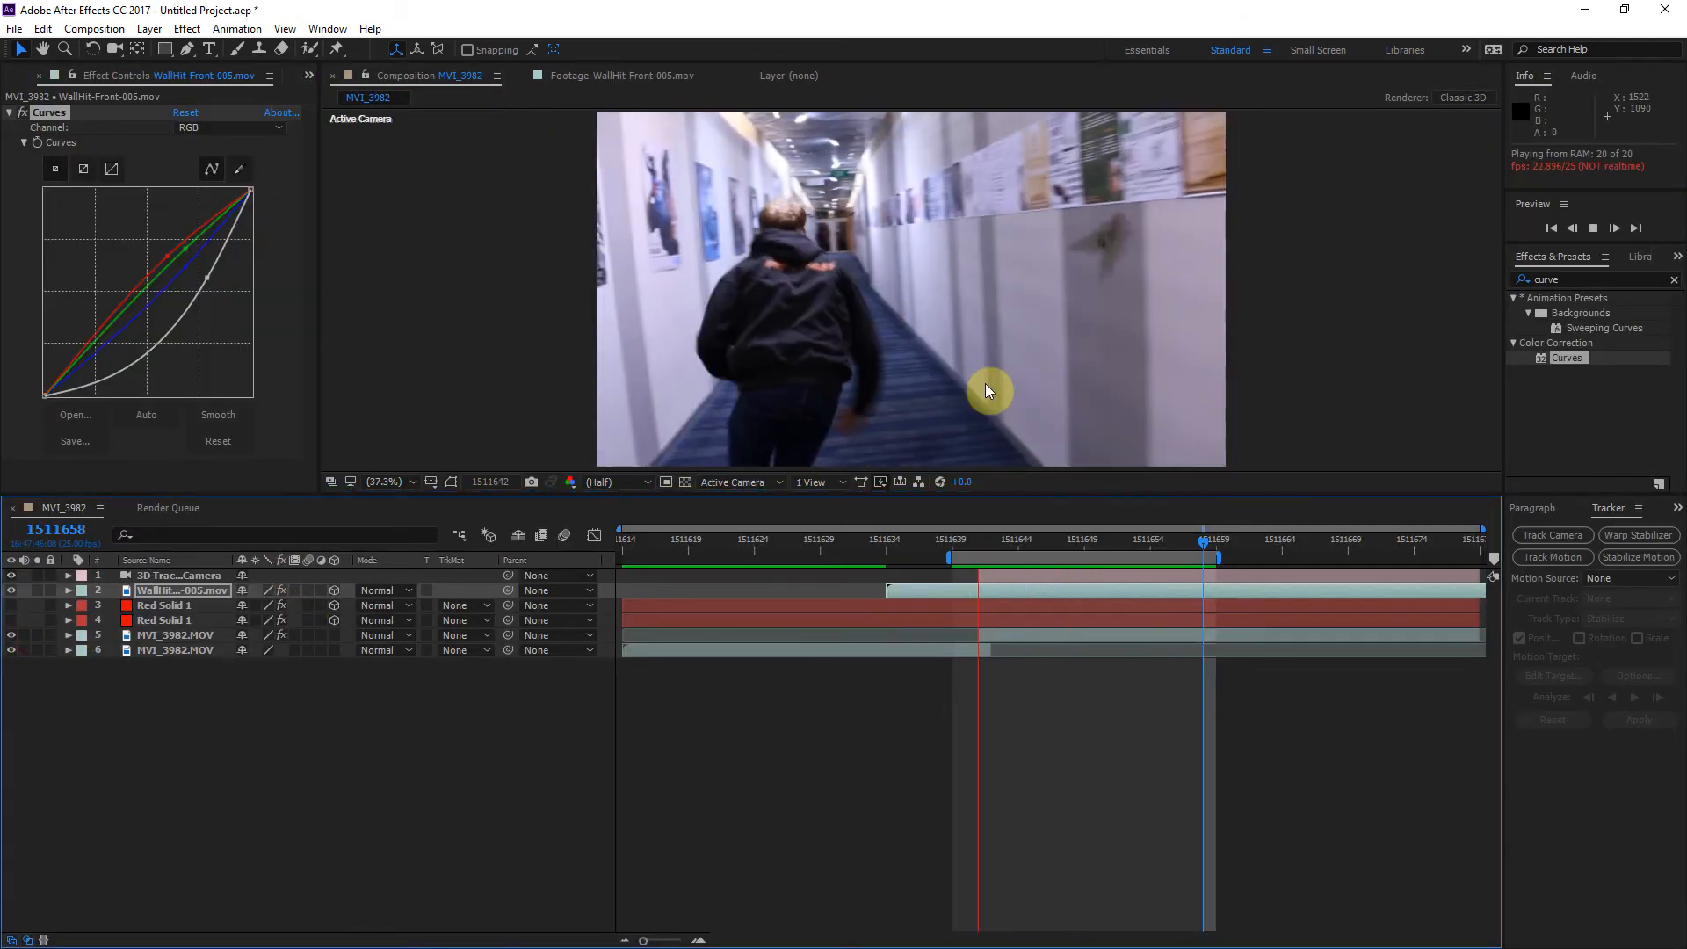
key("grave")
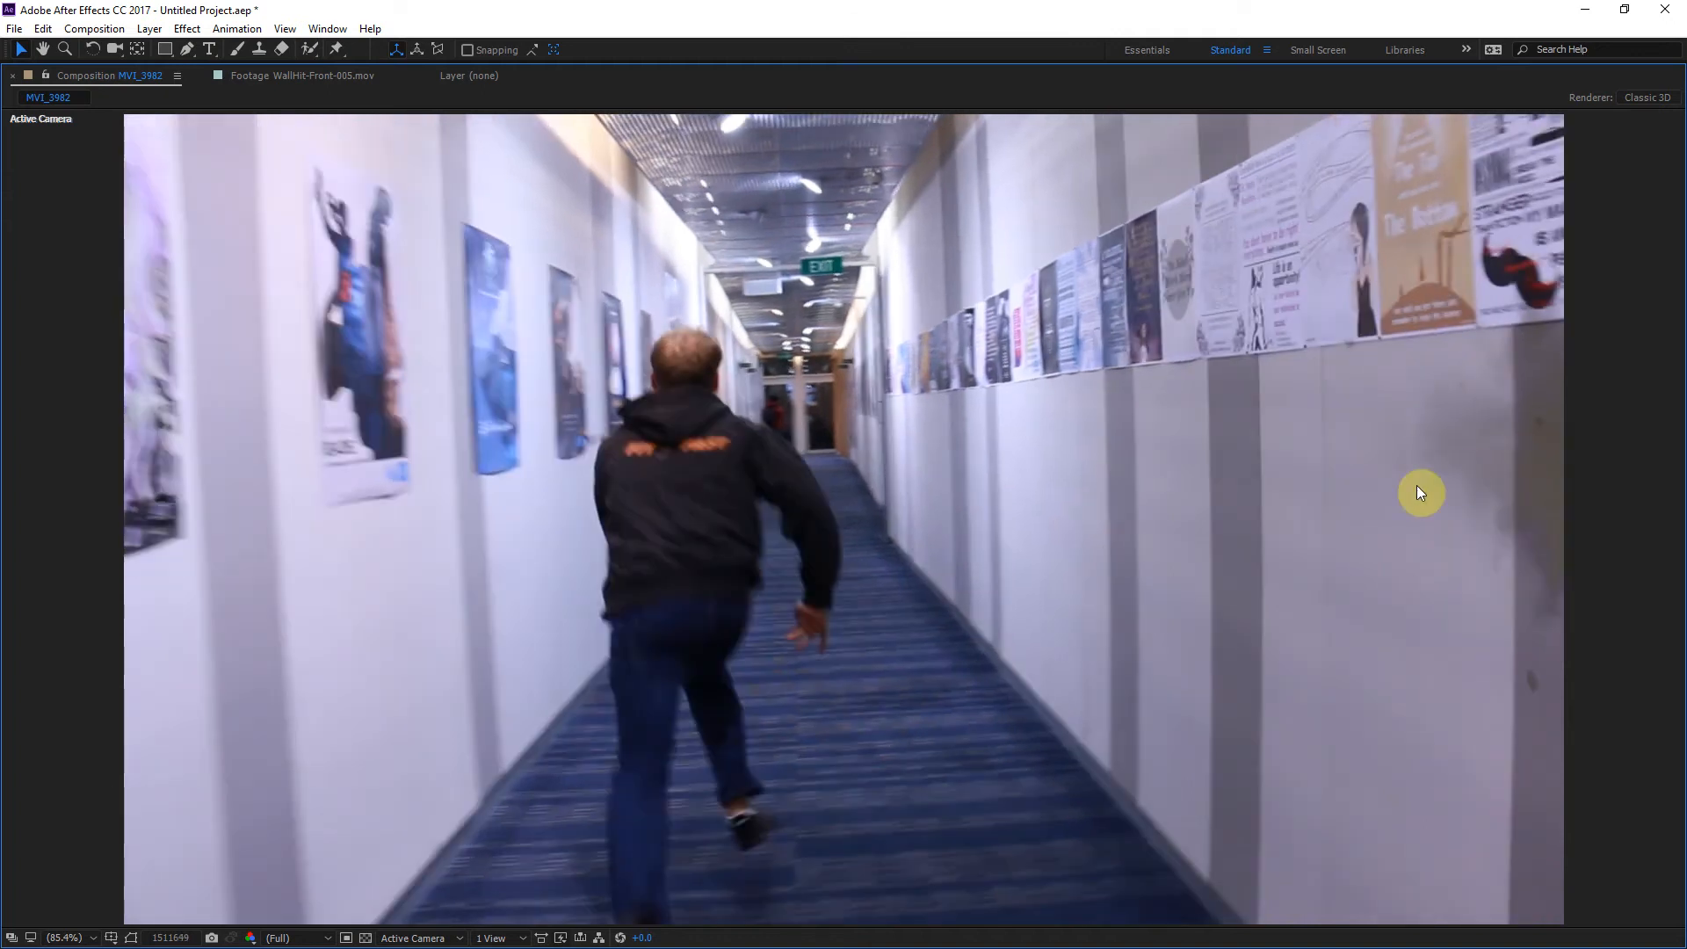
key("grave")
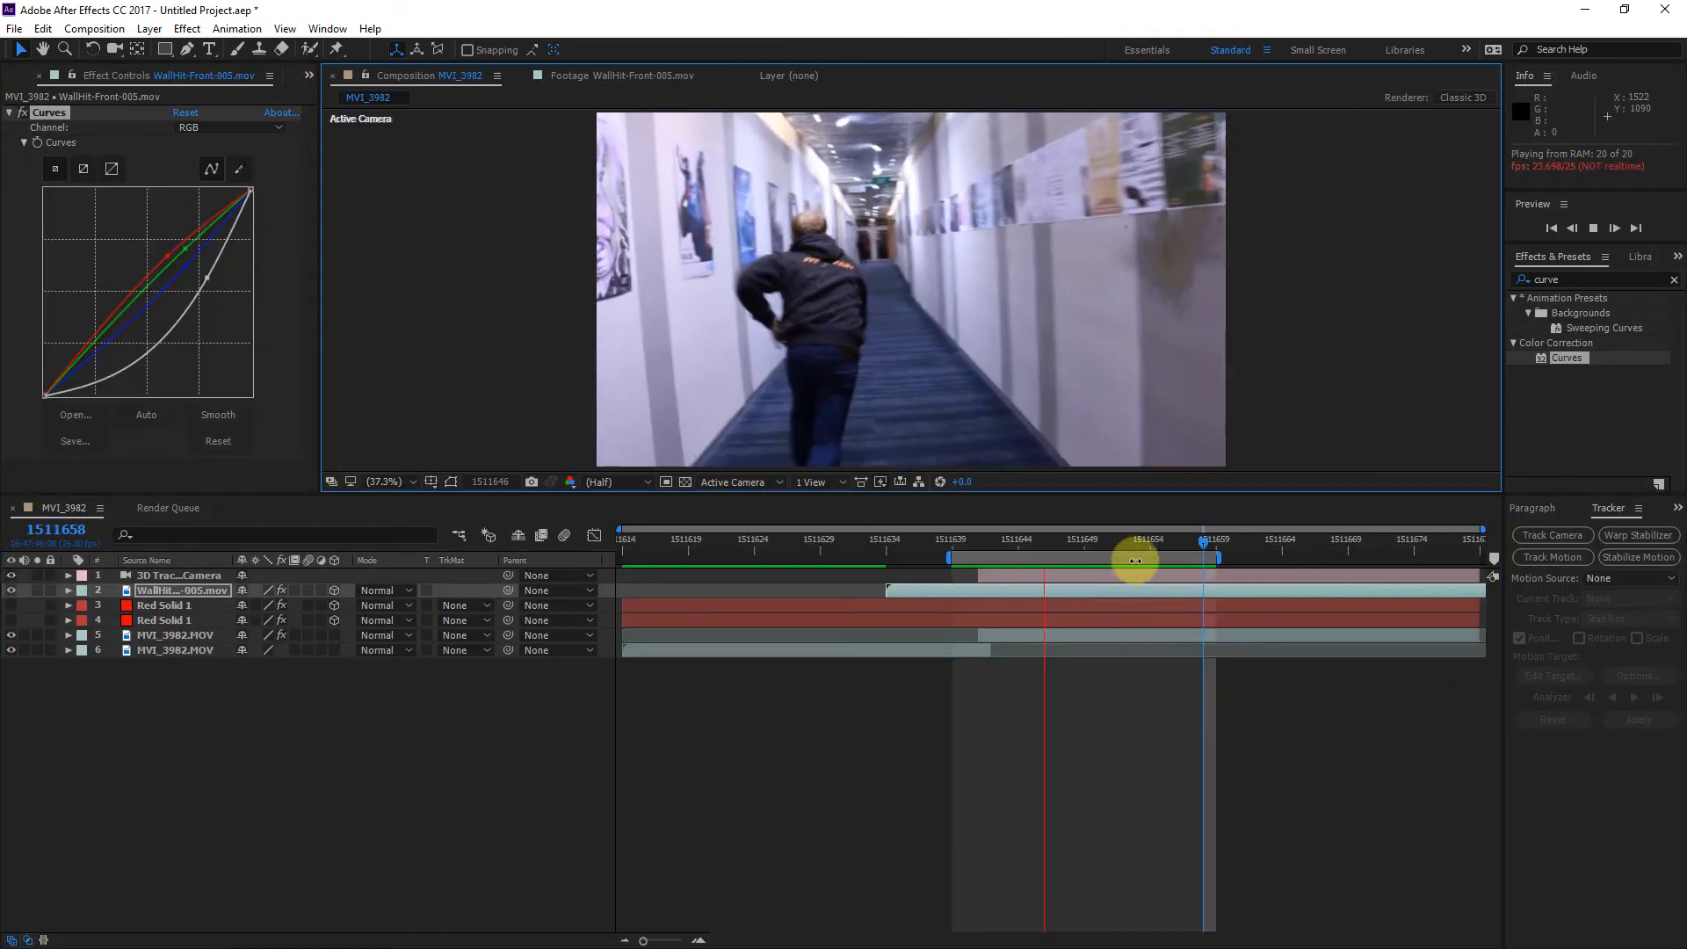
Step: Slide the WallHit-Front-005 layer one frame later and trim its start to frame 1511641
left_click_drag(1070, 550, 972, 590)
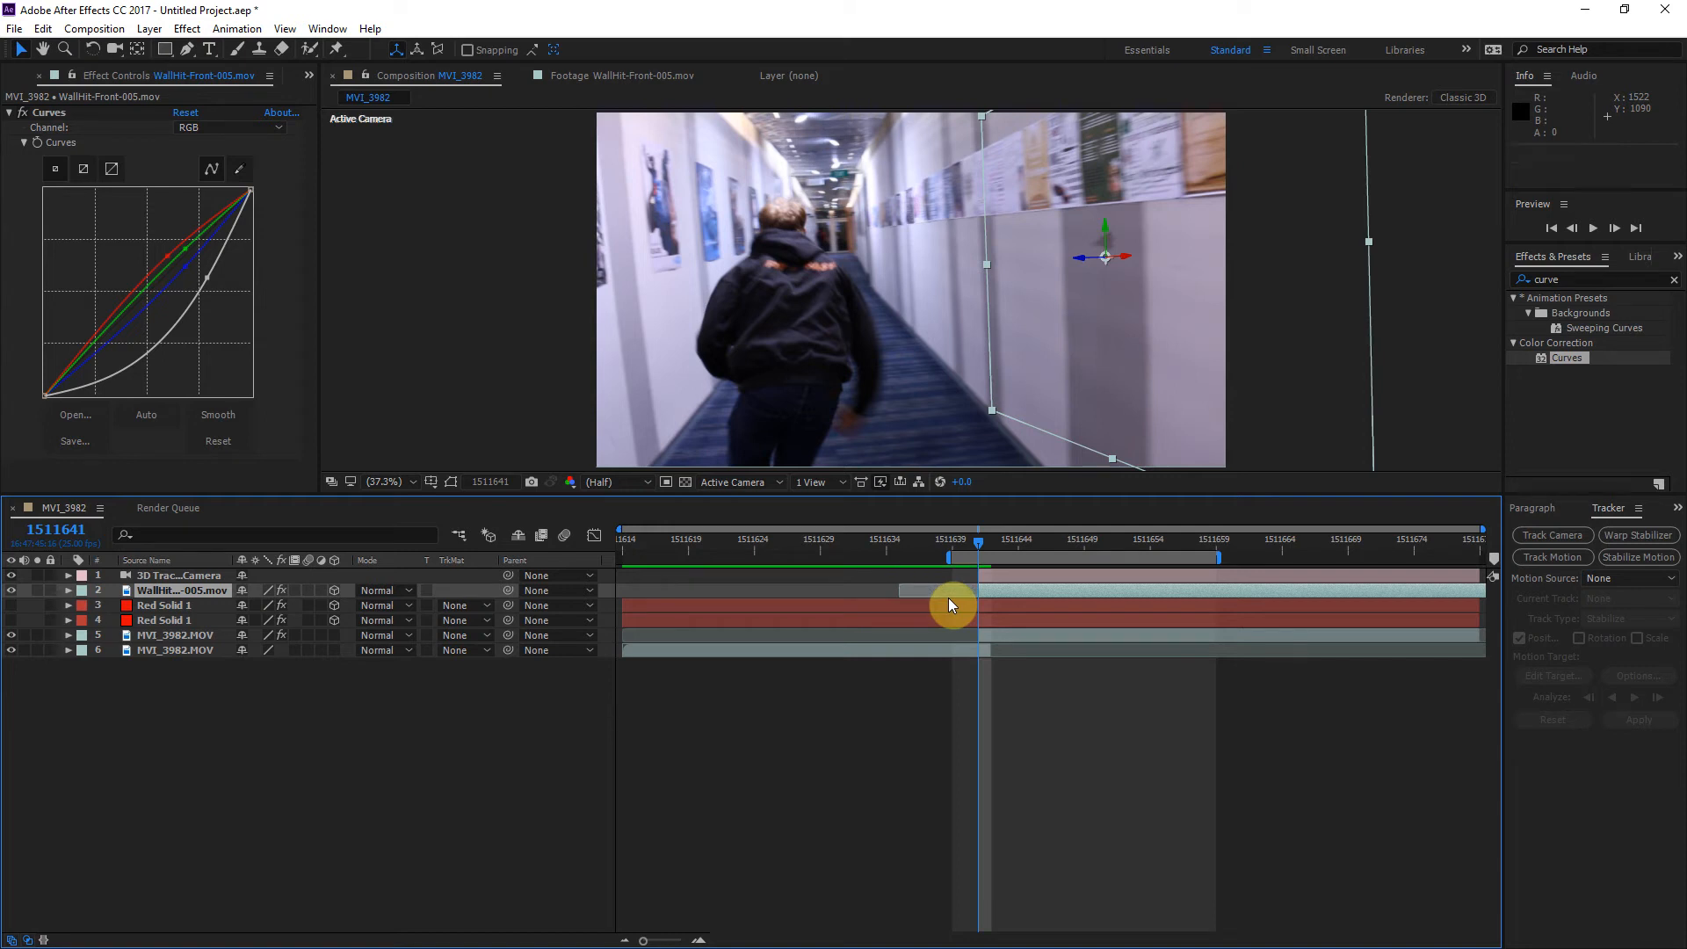
key("alt+bracketleft")
mouse_move(980, 547)
left_mouse_down()
mouse_move(1015, 535)
mouse_move(989, 536)
left_mouse_up()
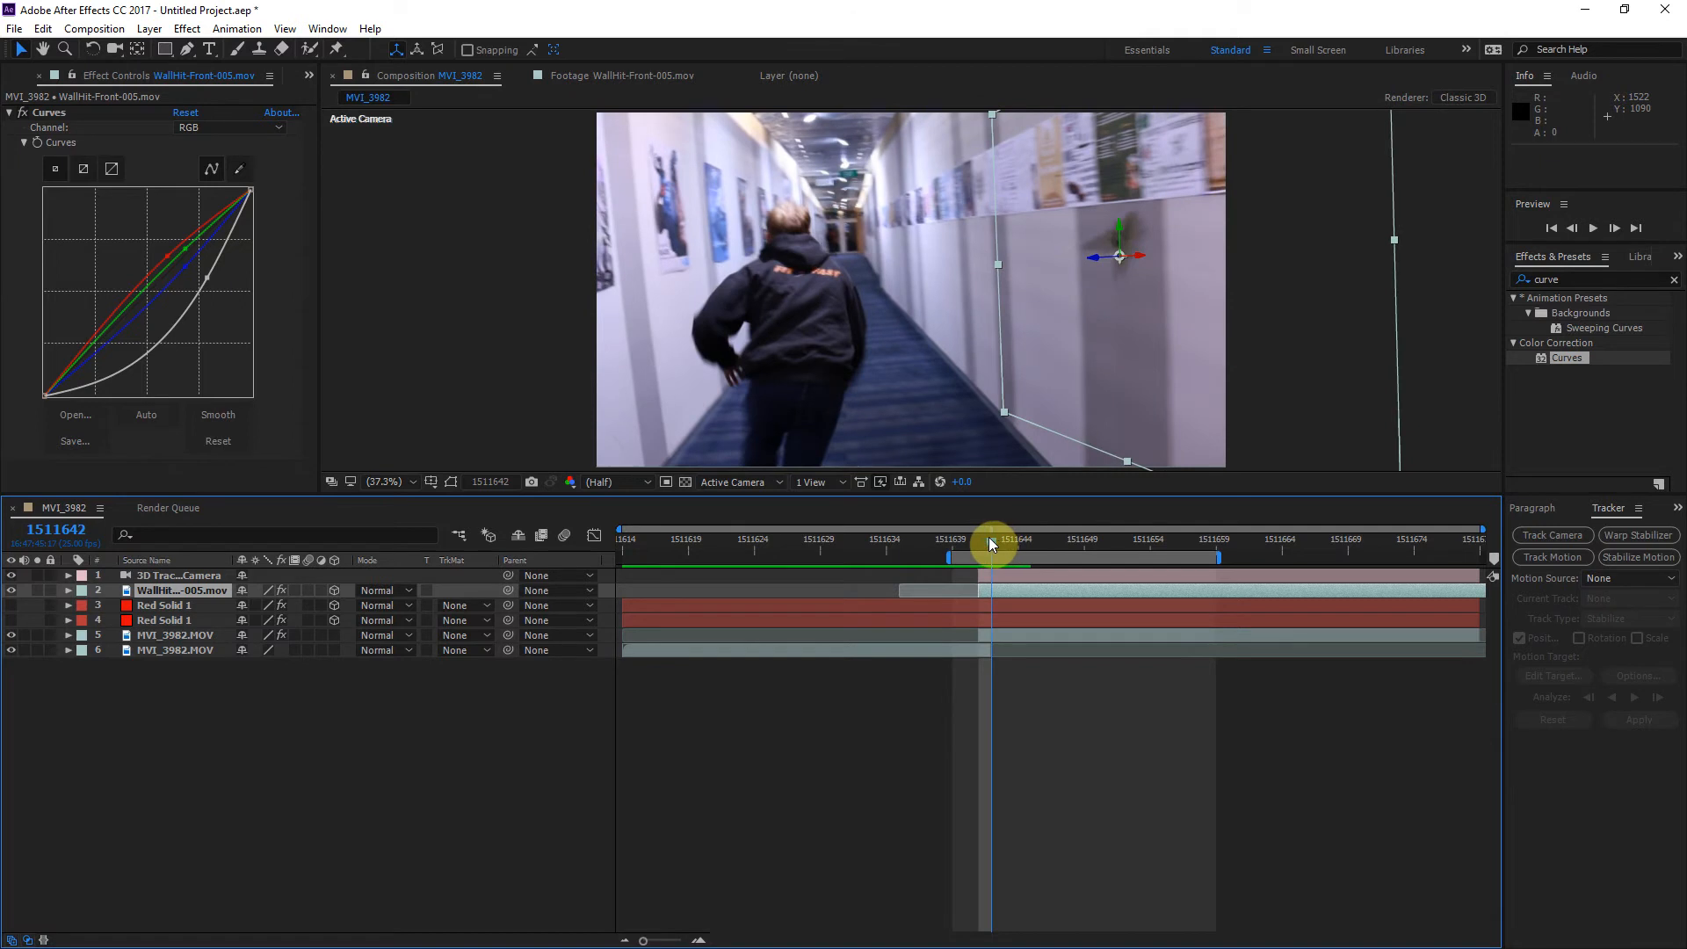
Step: Start Position keyframing on the WallHit-Front-005 layer at frame 1511644, keeping its current placement
key("slash")
left_click_drag(1169, 294, 994, 393)
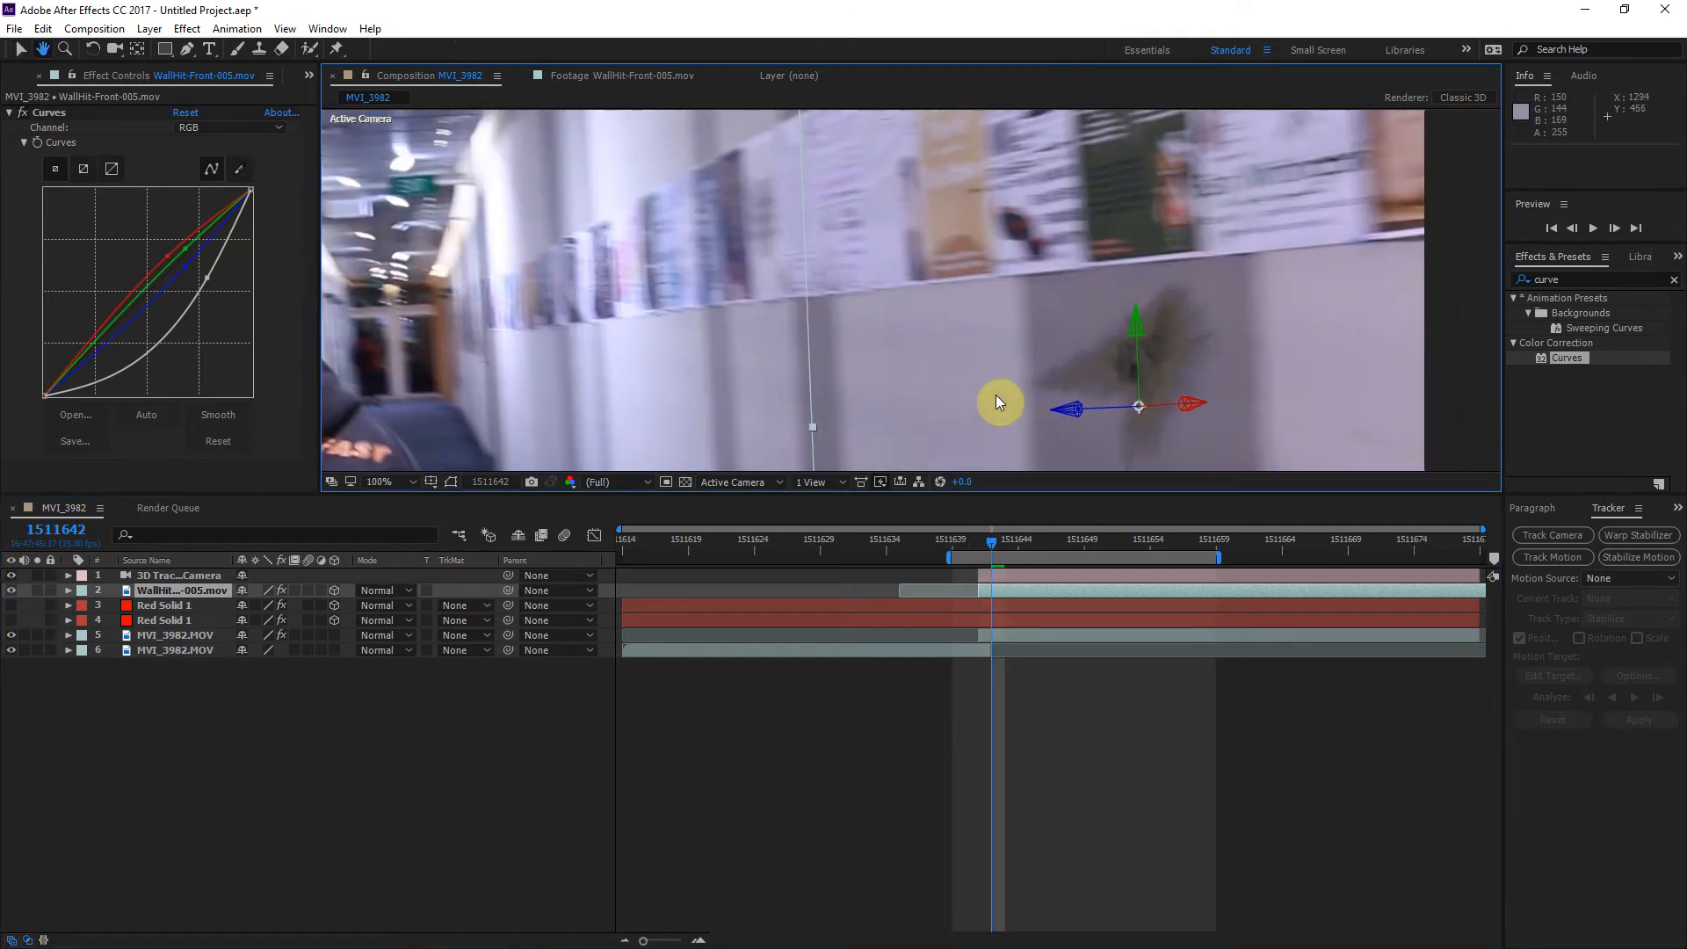
left_click(195, 597)
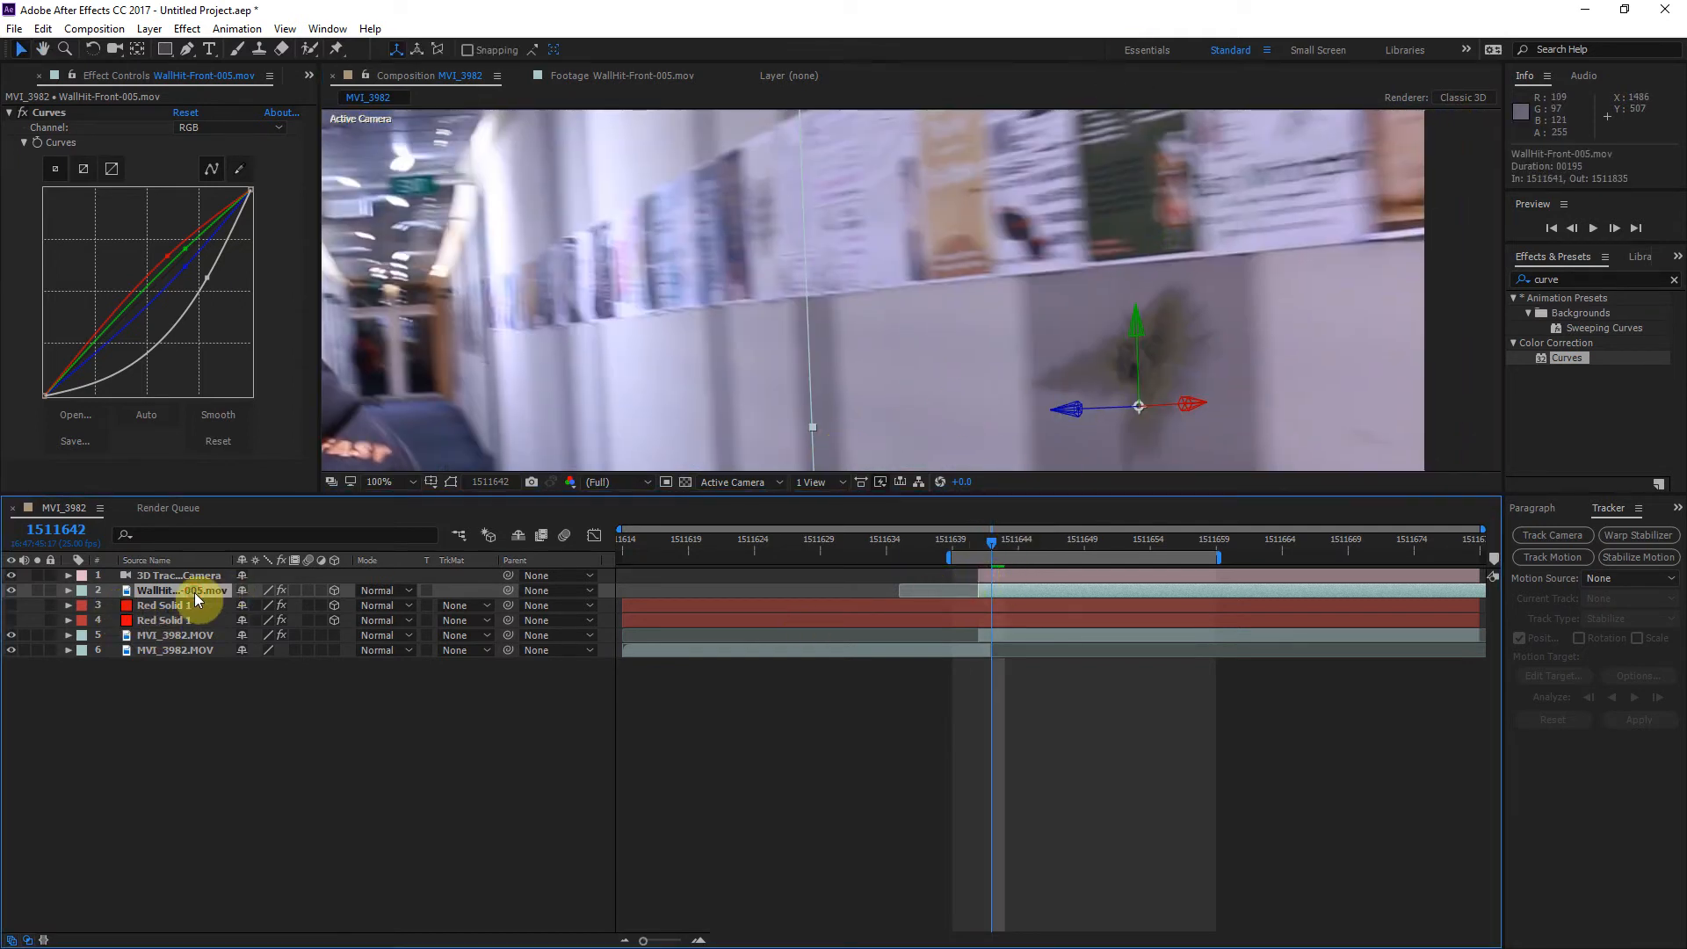
key("p")
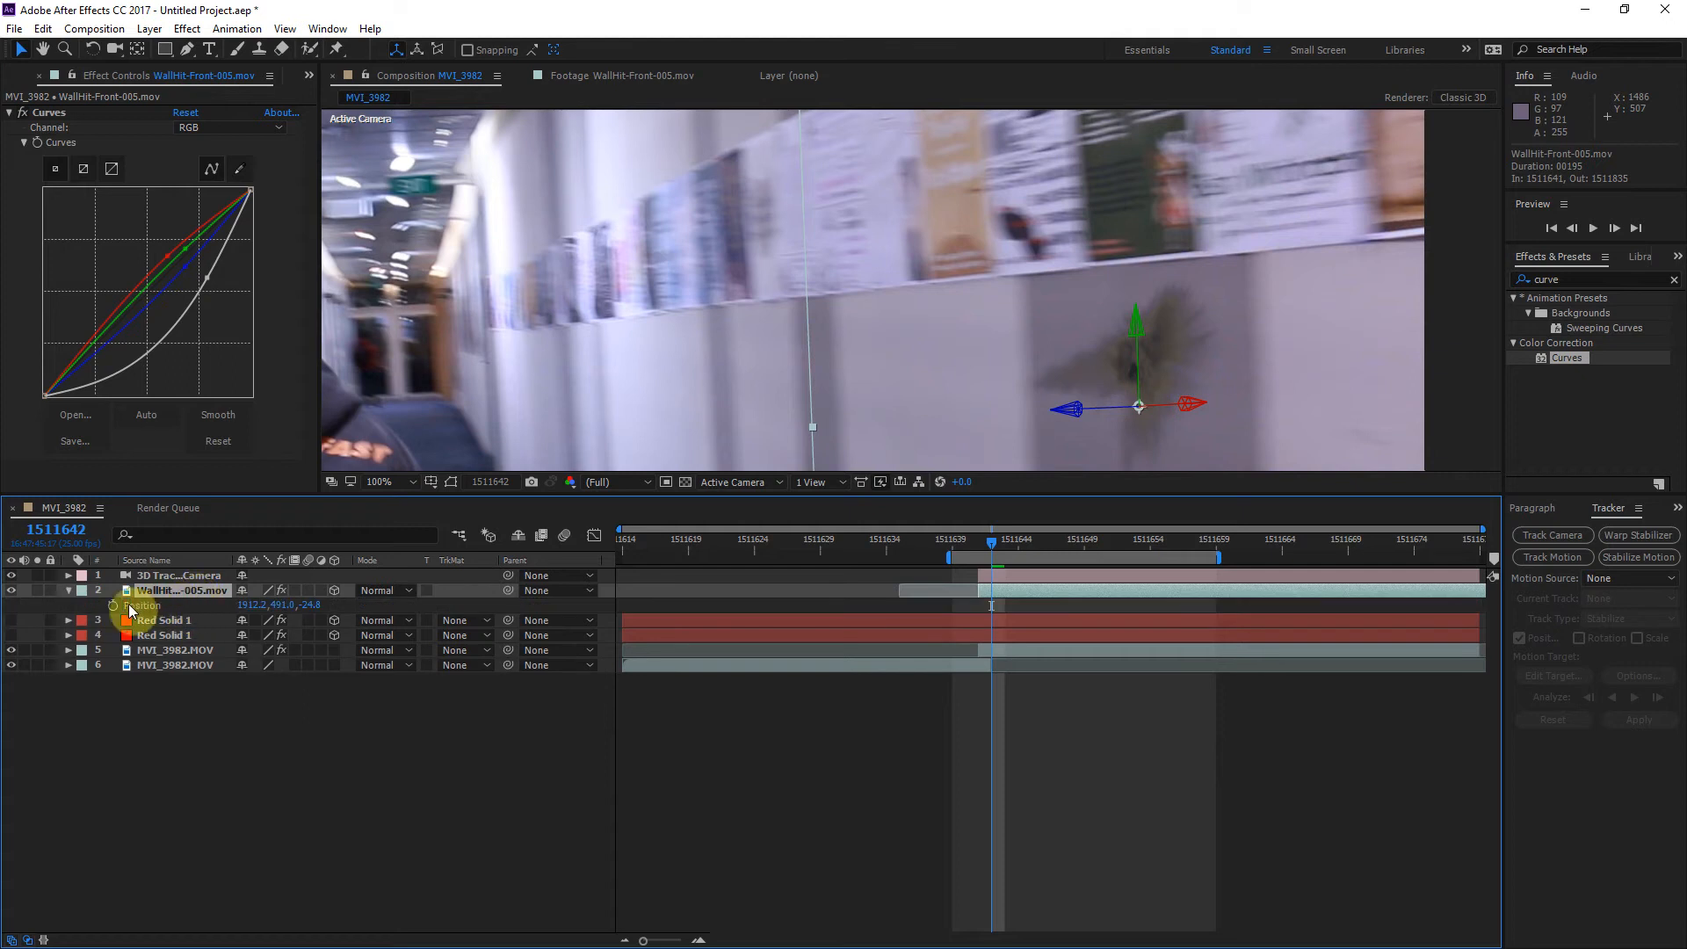
left_click_drag(988, 545, 1037, 540)
key("space")
left_click_drag(1363, 285, 1154, 258)
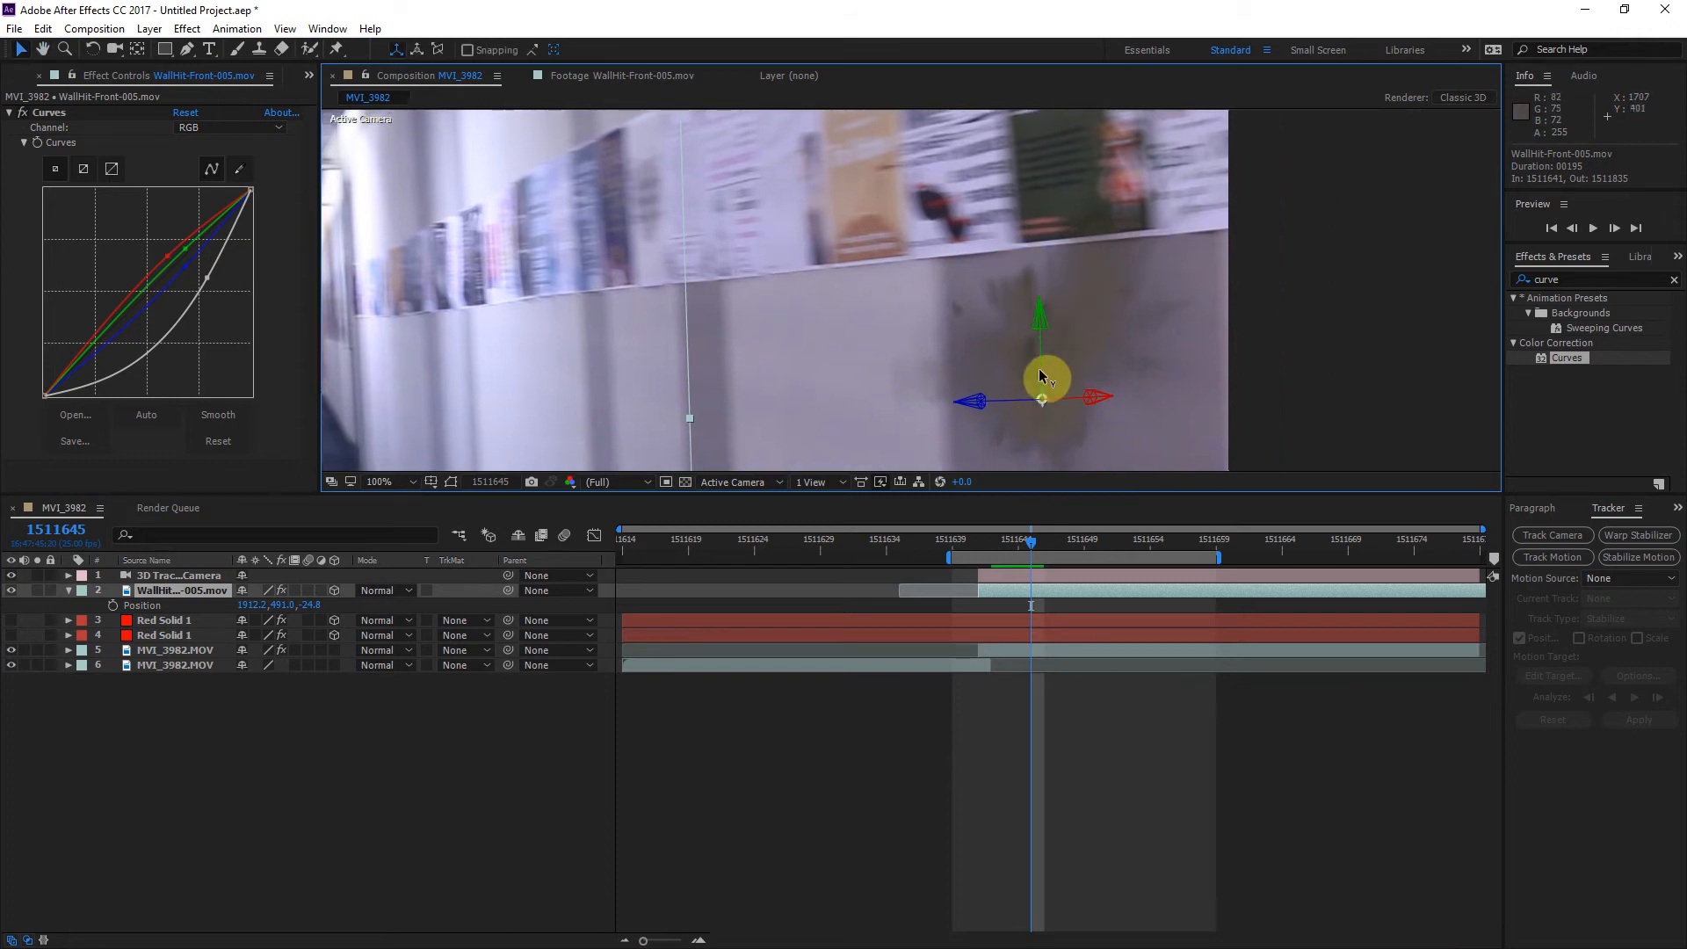
mouse_move(1026, 539)
left_mouse_down()
mouse_move(997, 546)
mouse_move(1017, 543)
left_mouse_up()
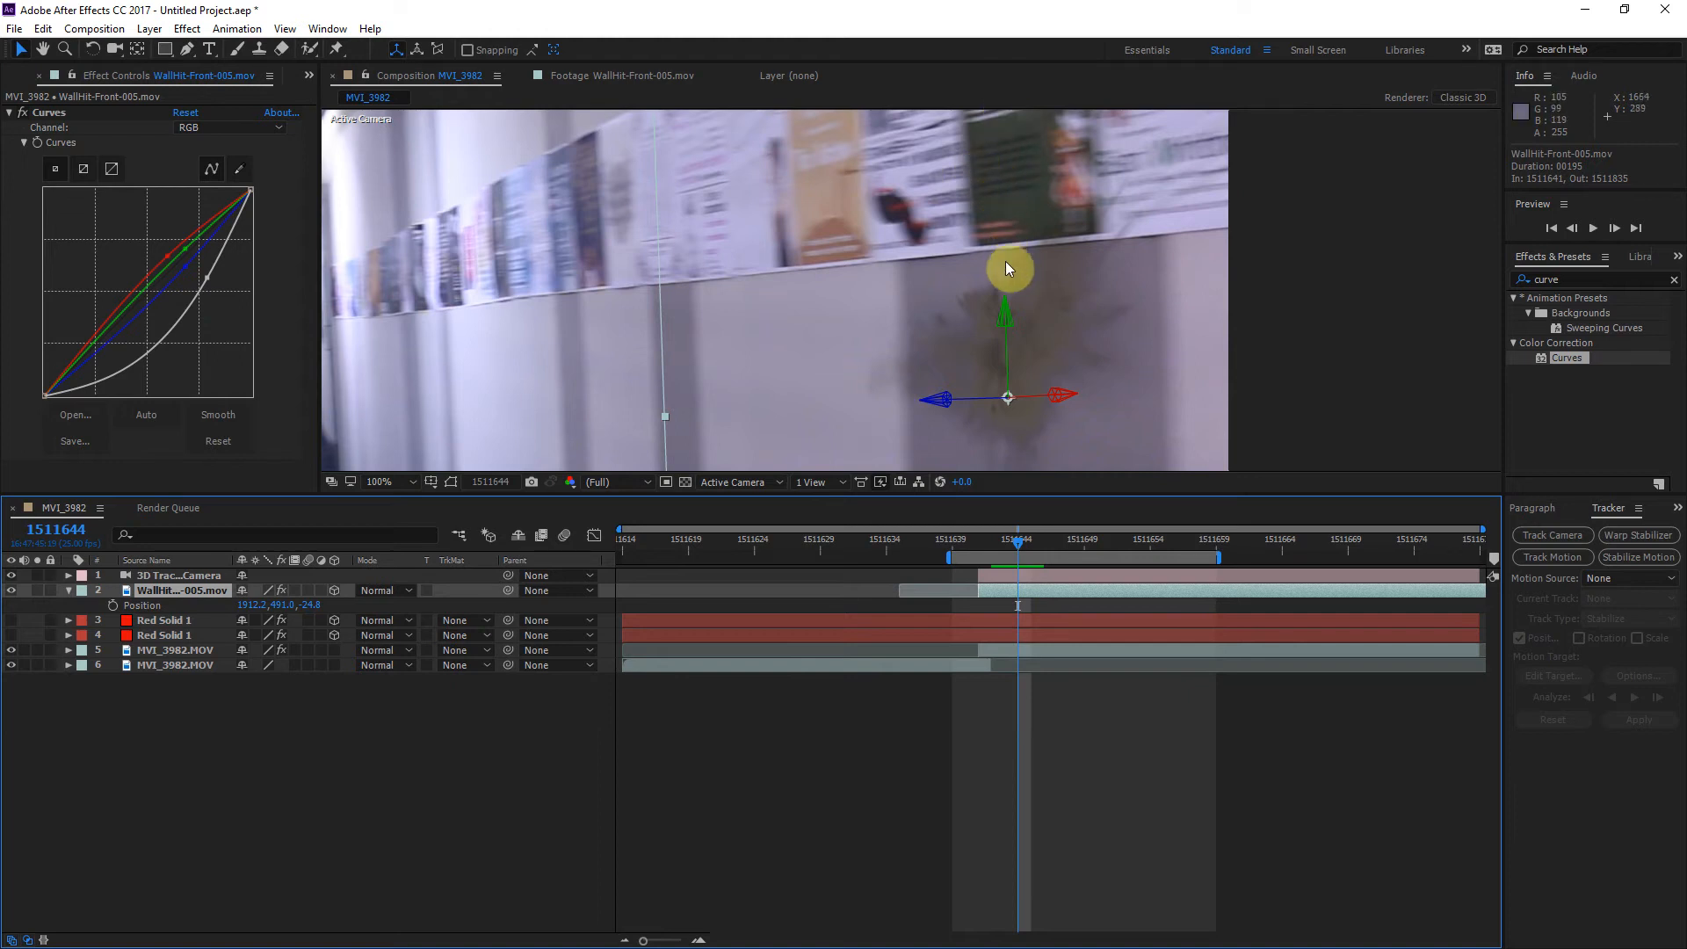
left_click(113, 605)
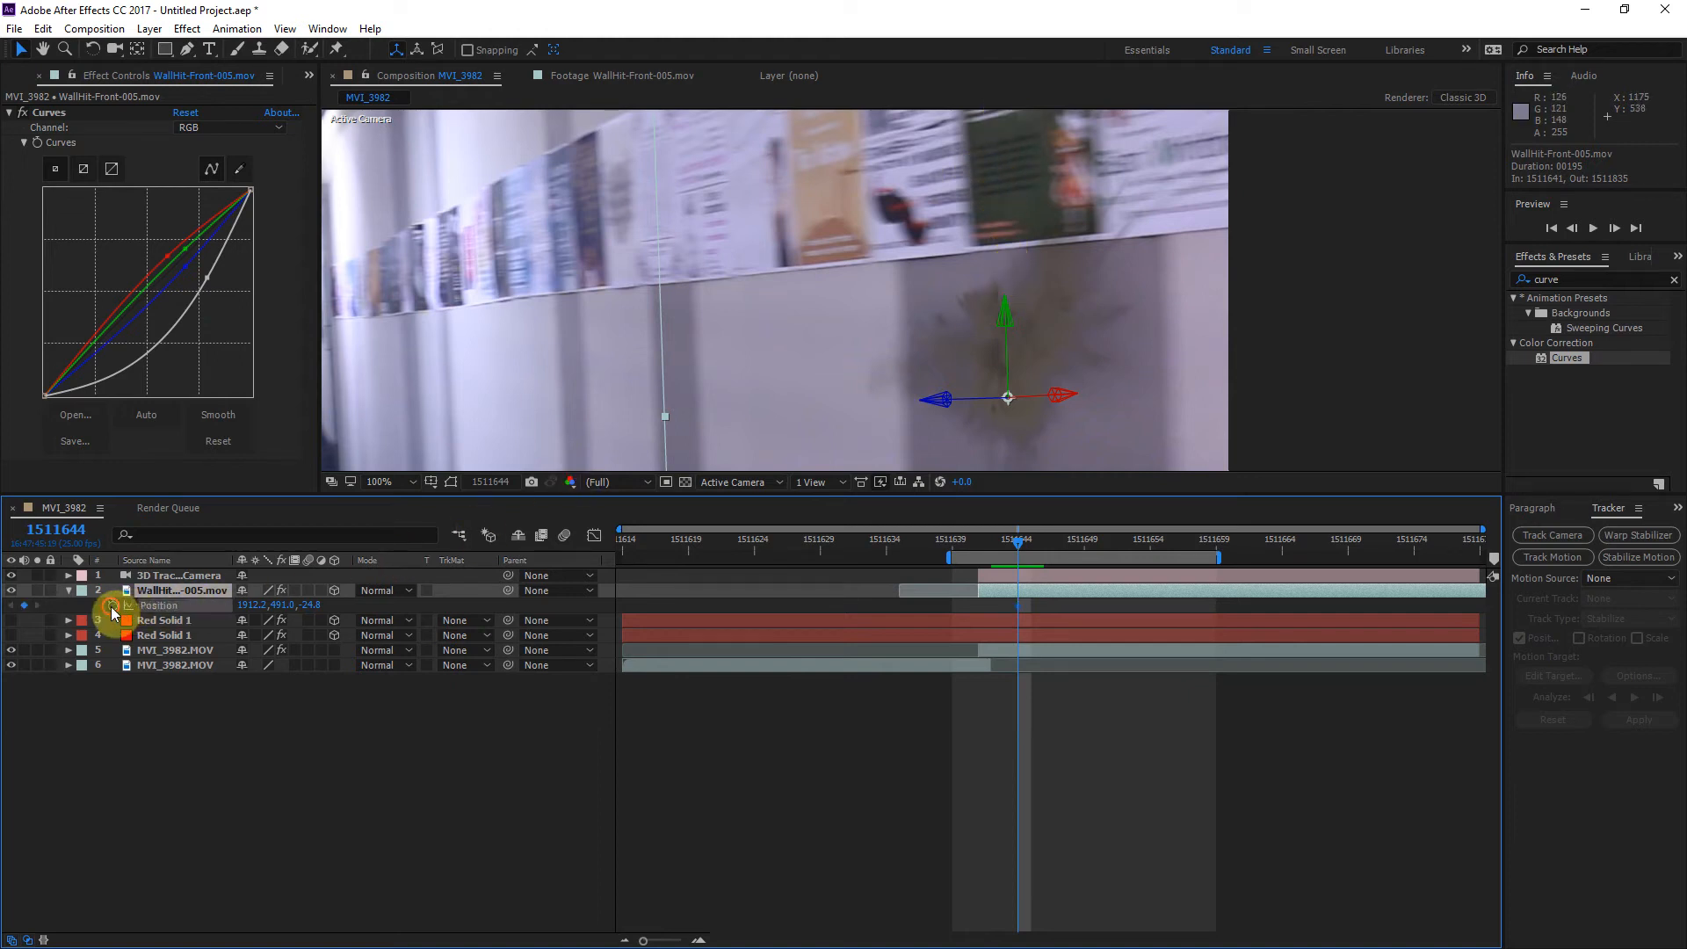
Step: Keyframe the bullet hit's position to follow the wall at frames 1511647 and 1511649, reaching about 2002, 488.1, -95.6
left_click_drag(1019, 545, 1059, 548)
left_click_drag(1178, 412, 1237, 407)
mouse_move(1058, 541)
left_mouse_down()
mouse_move(1009, 545)
mouse_move(1077, 548)
left_mouse_up()
left_click_drag(1155, 226, 1101, 223)
left_click_drag(1235, 393, 1292, 397)
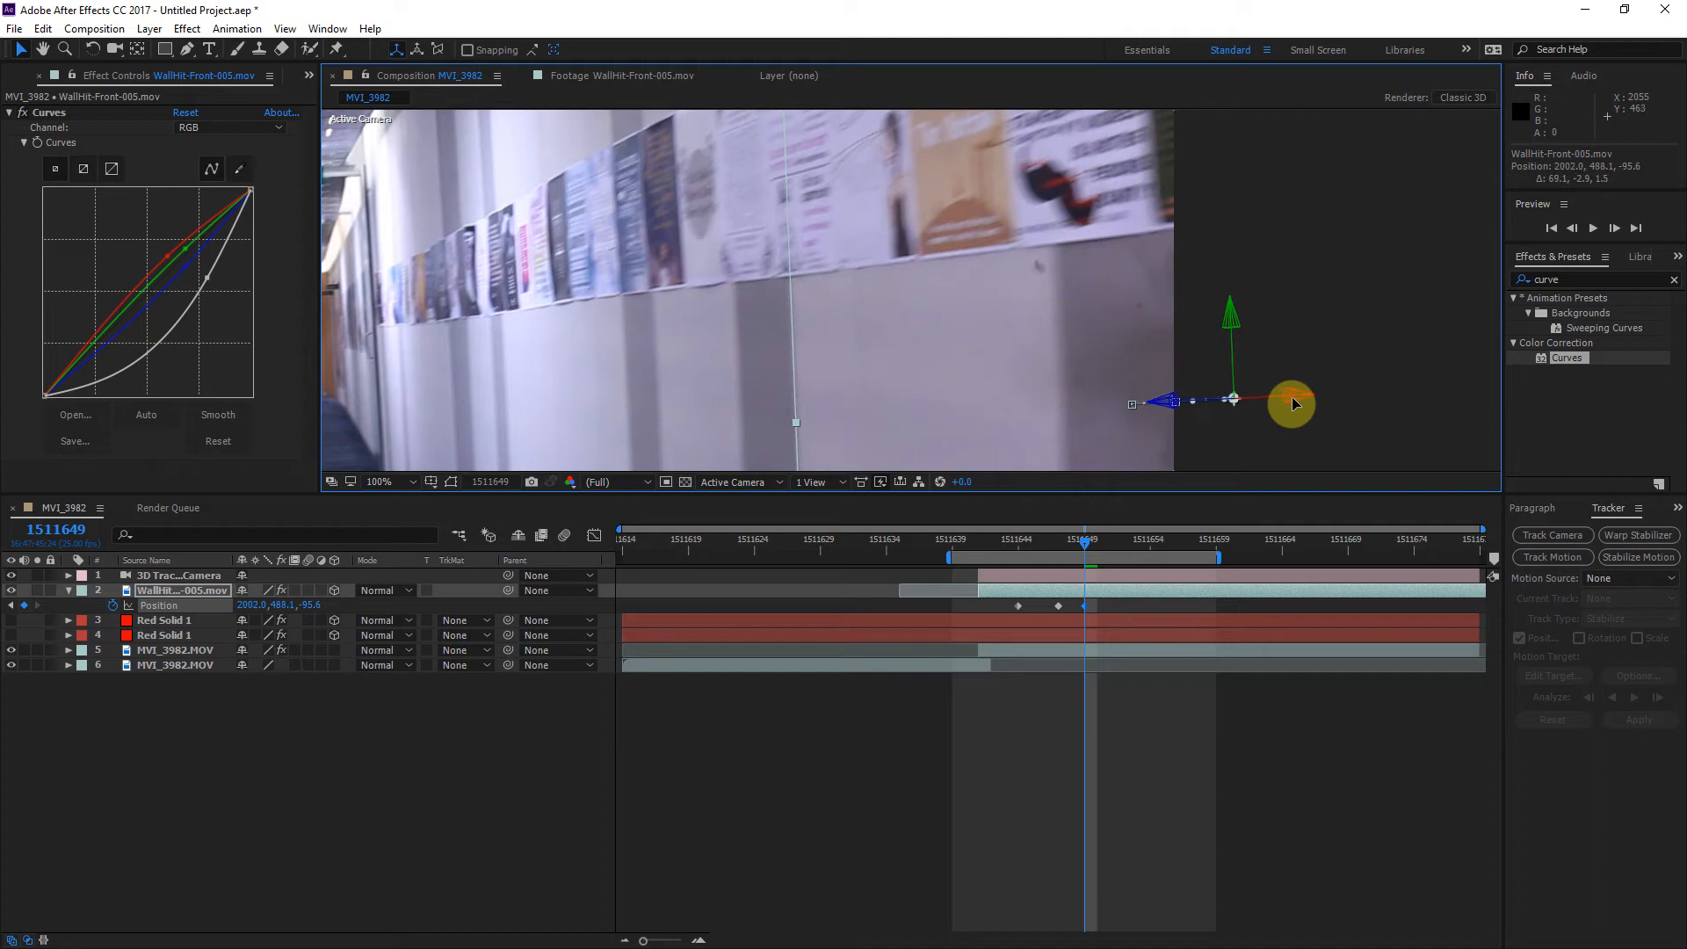
Step: Keyframe the bullet hit's position at frames 1511652 and 1511655, ending at about 2087.6, 488.1, -394.2
left_click_drag(1092, 547, 1124, 543)
left_click_drag(1343, 414, 1474, 404)
left_click(1151, 532)
left_click_drag(1154, 541, 1163, 537)
left_click_drag(1484, 413, 1609, 390)
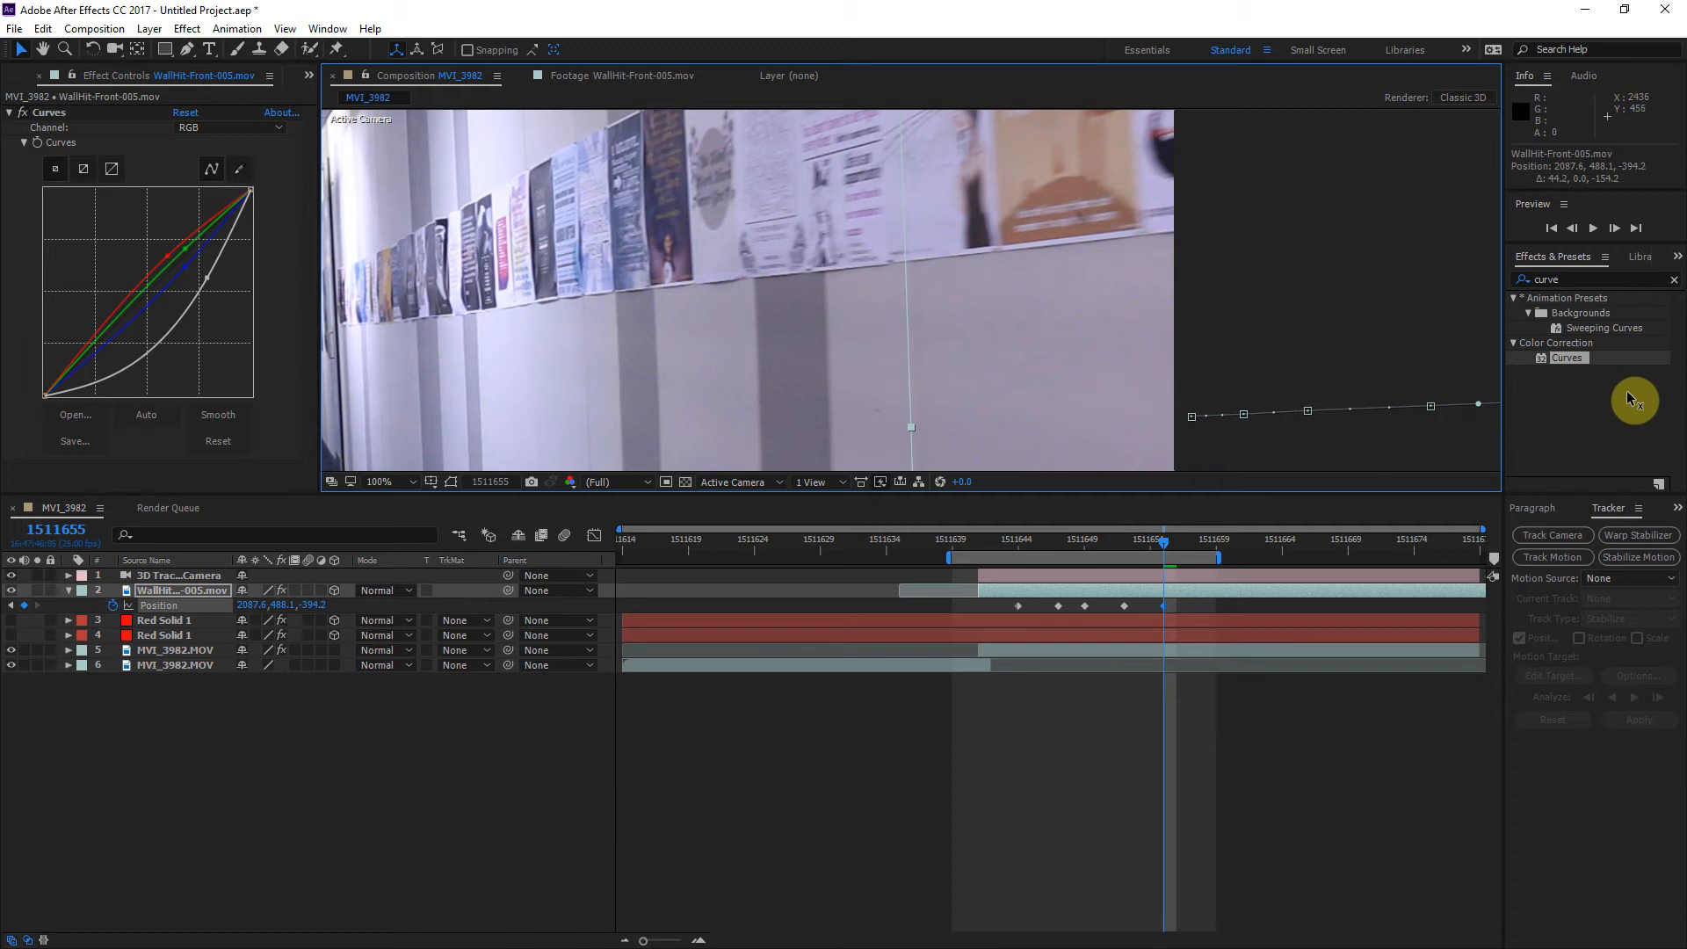
Step: Fit the composition in the viewer and preview the keyframed bullet hit from frame 1511641, also at full-panel size
scroll(1037, 391, "down", 2)
left_click_drag(1146, 541, 979, 540)
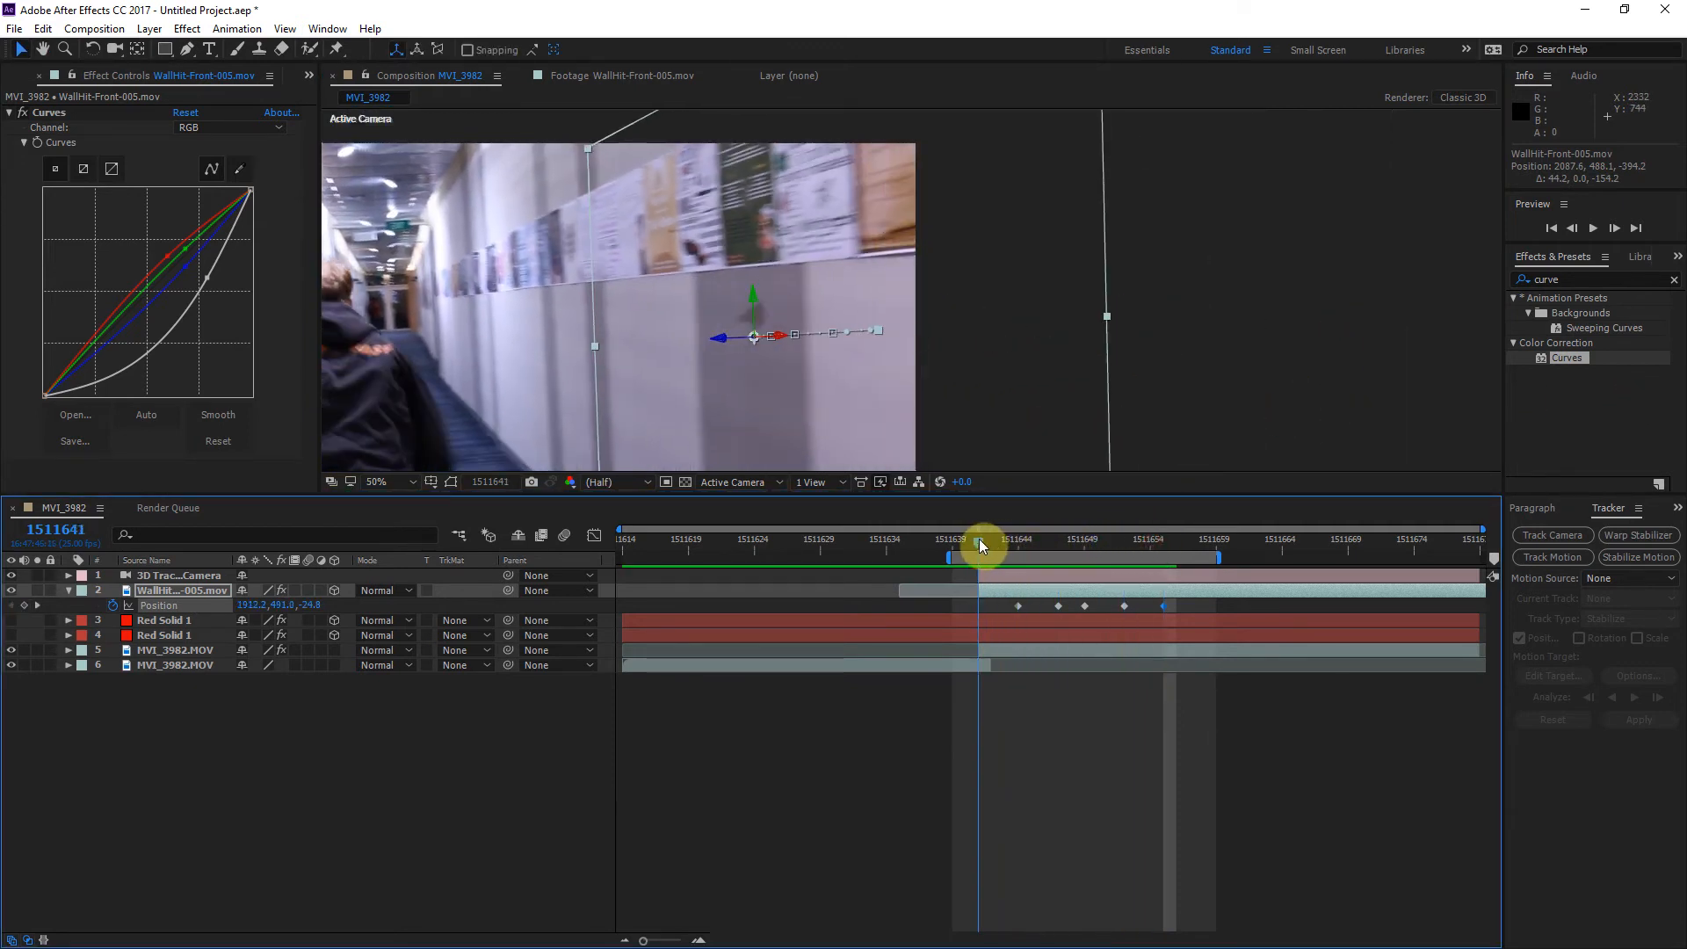
left_click(390, 482)
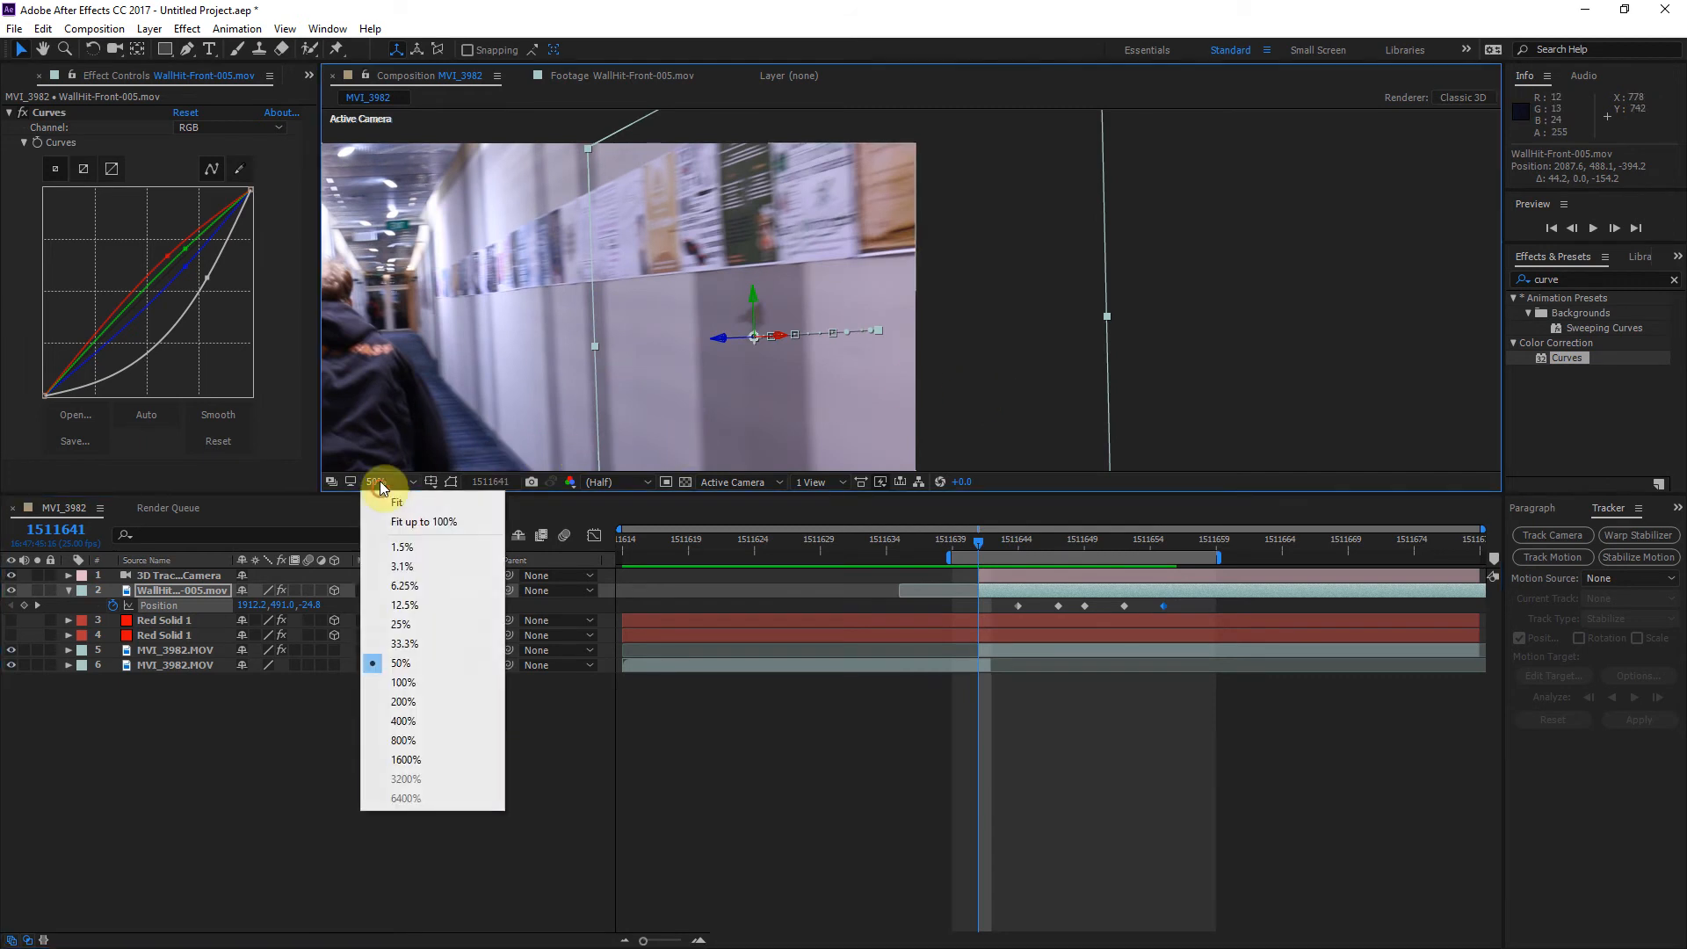
left_click(400, 515)
key("space")
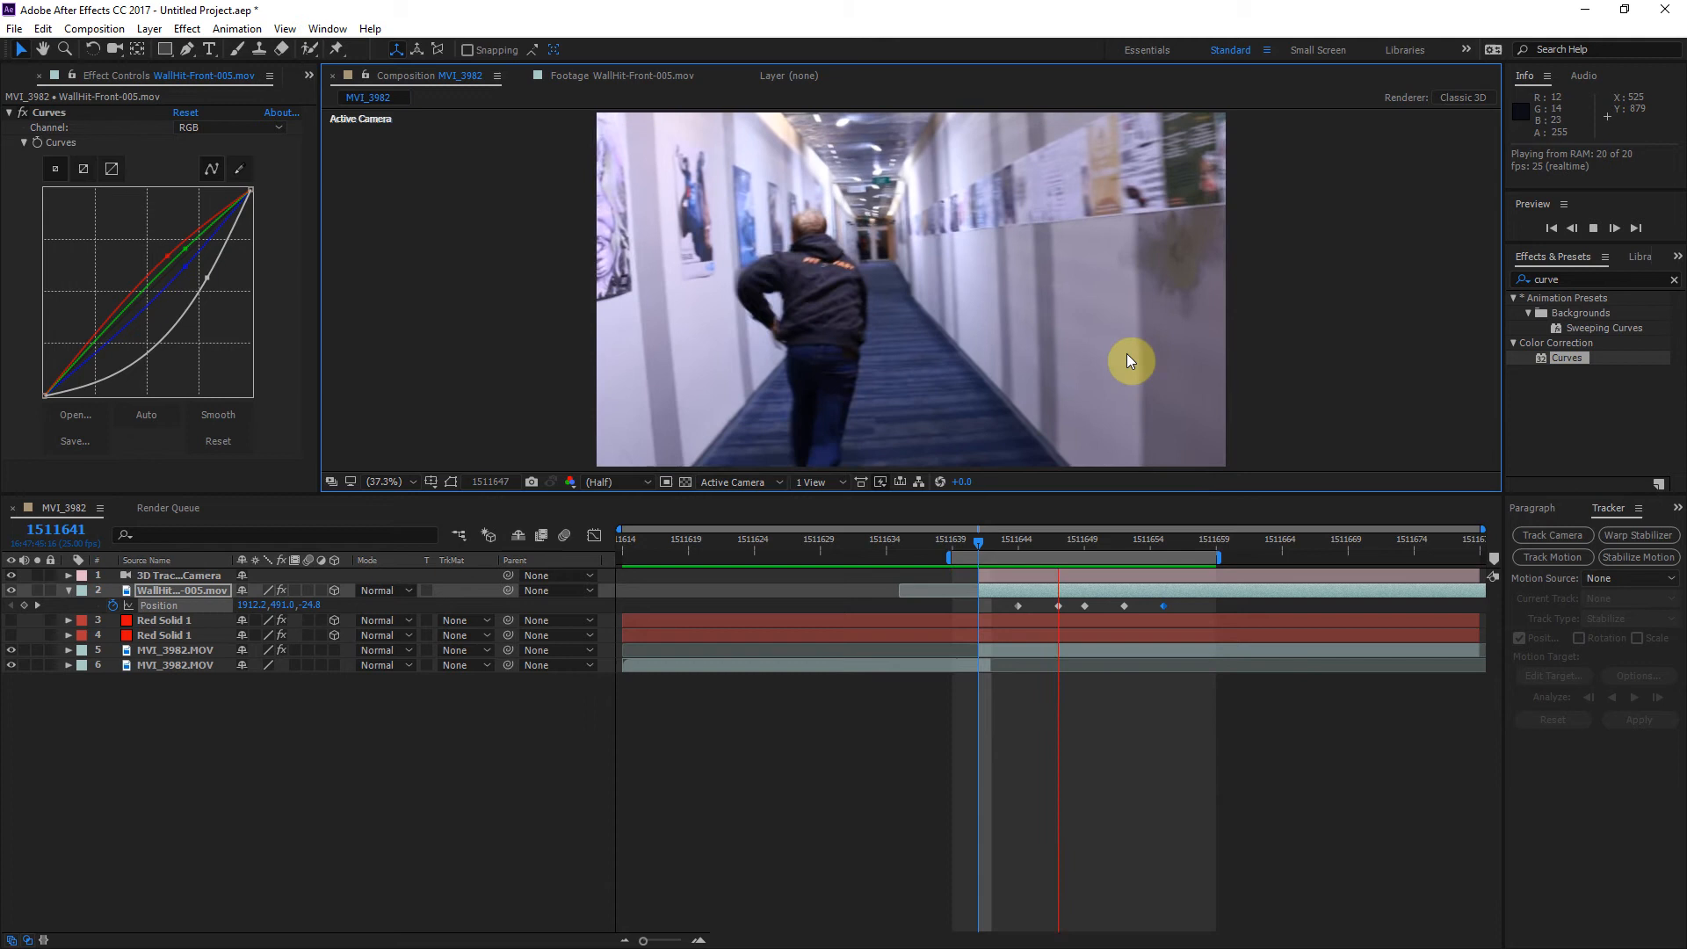
key("space")
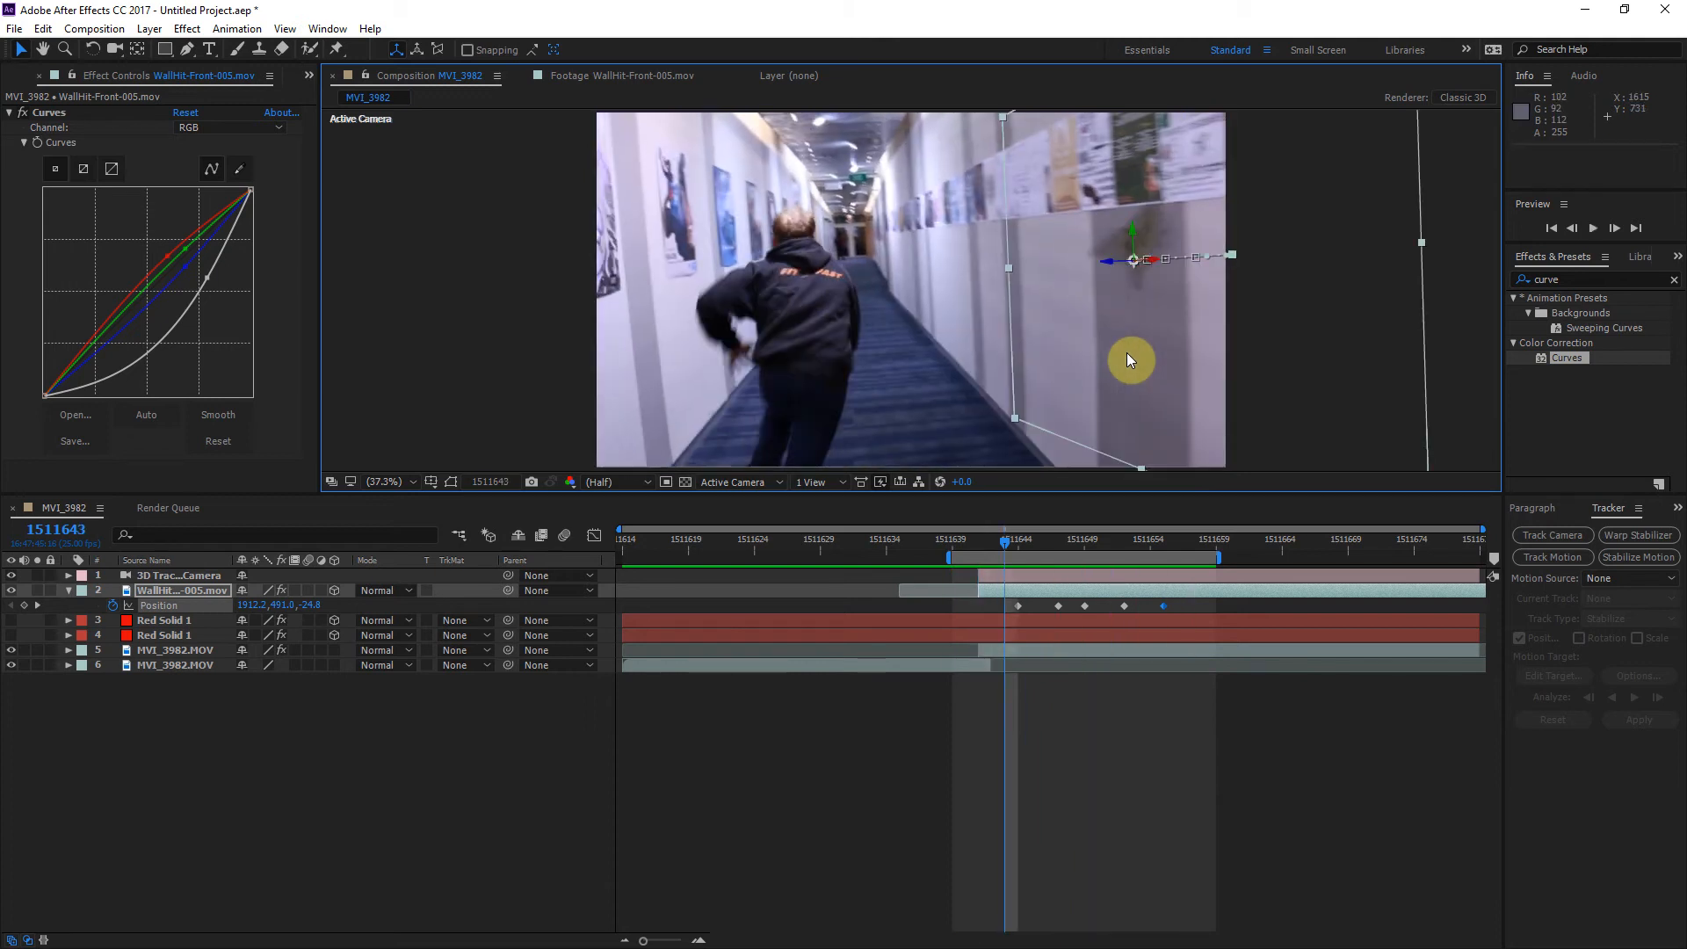
key("grave")
key("space")
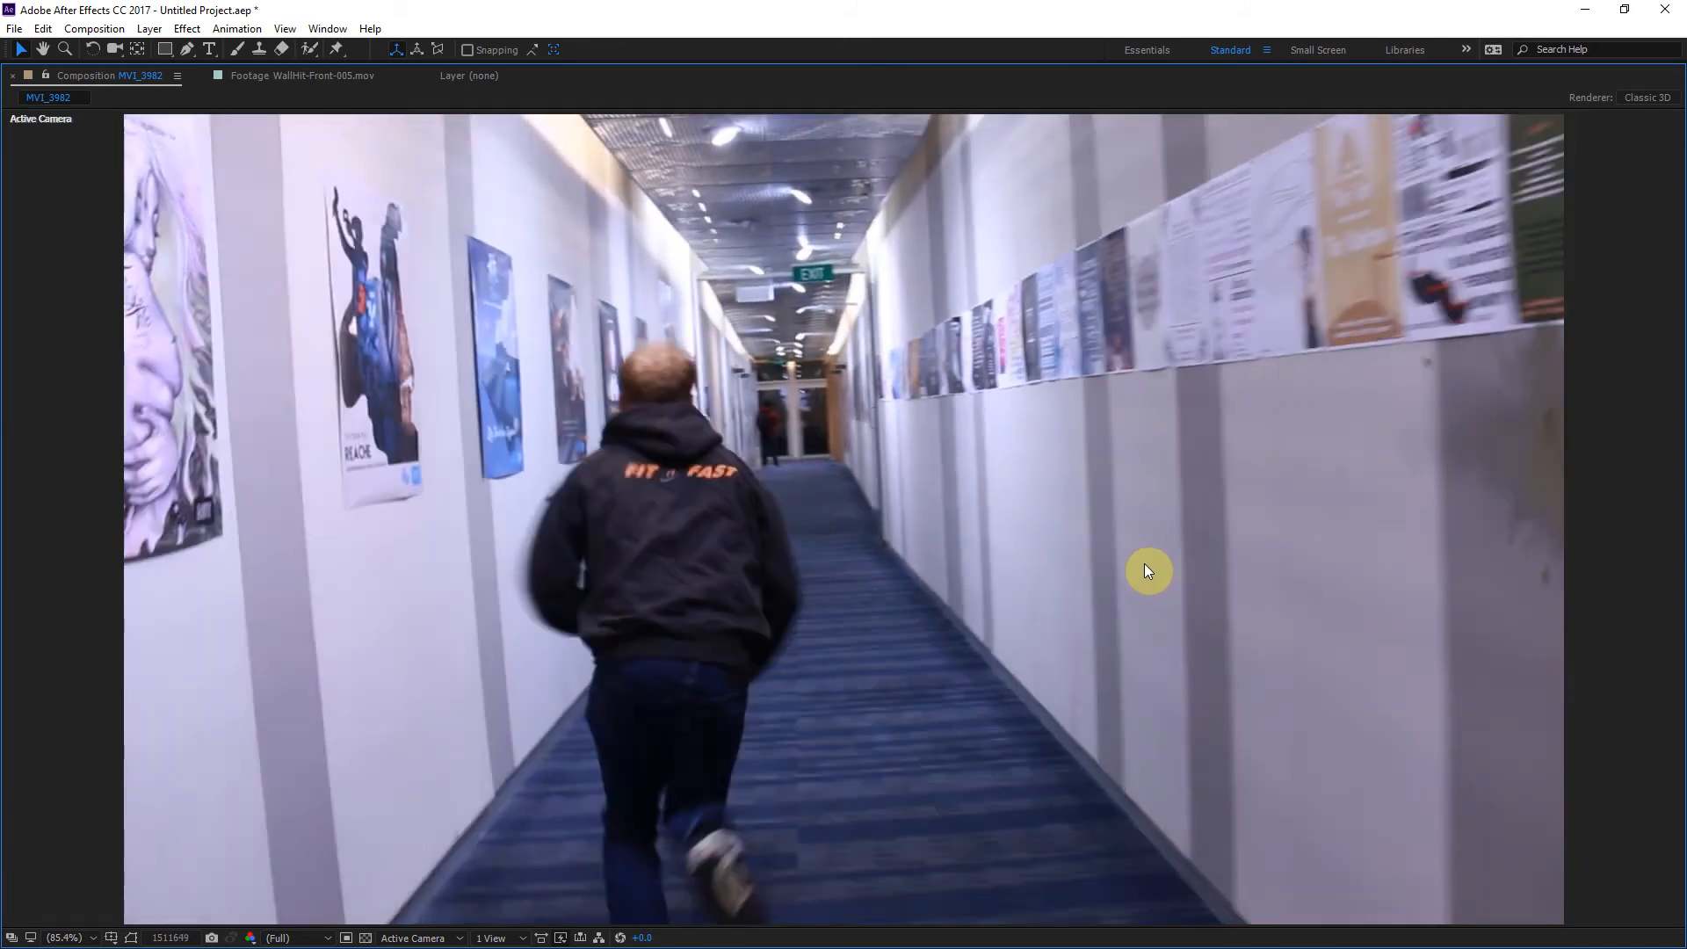
key("grave")
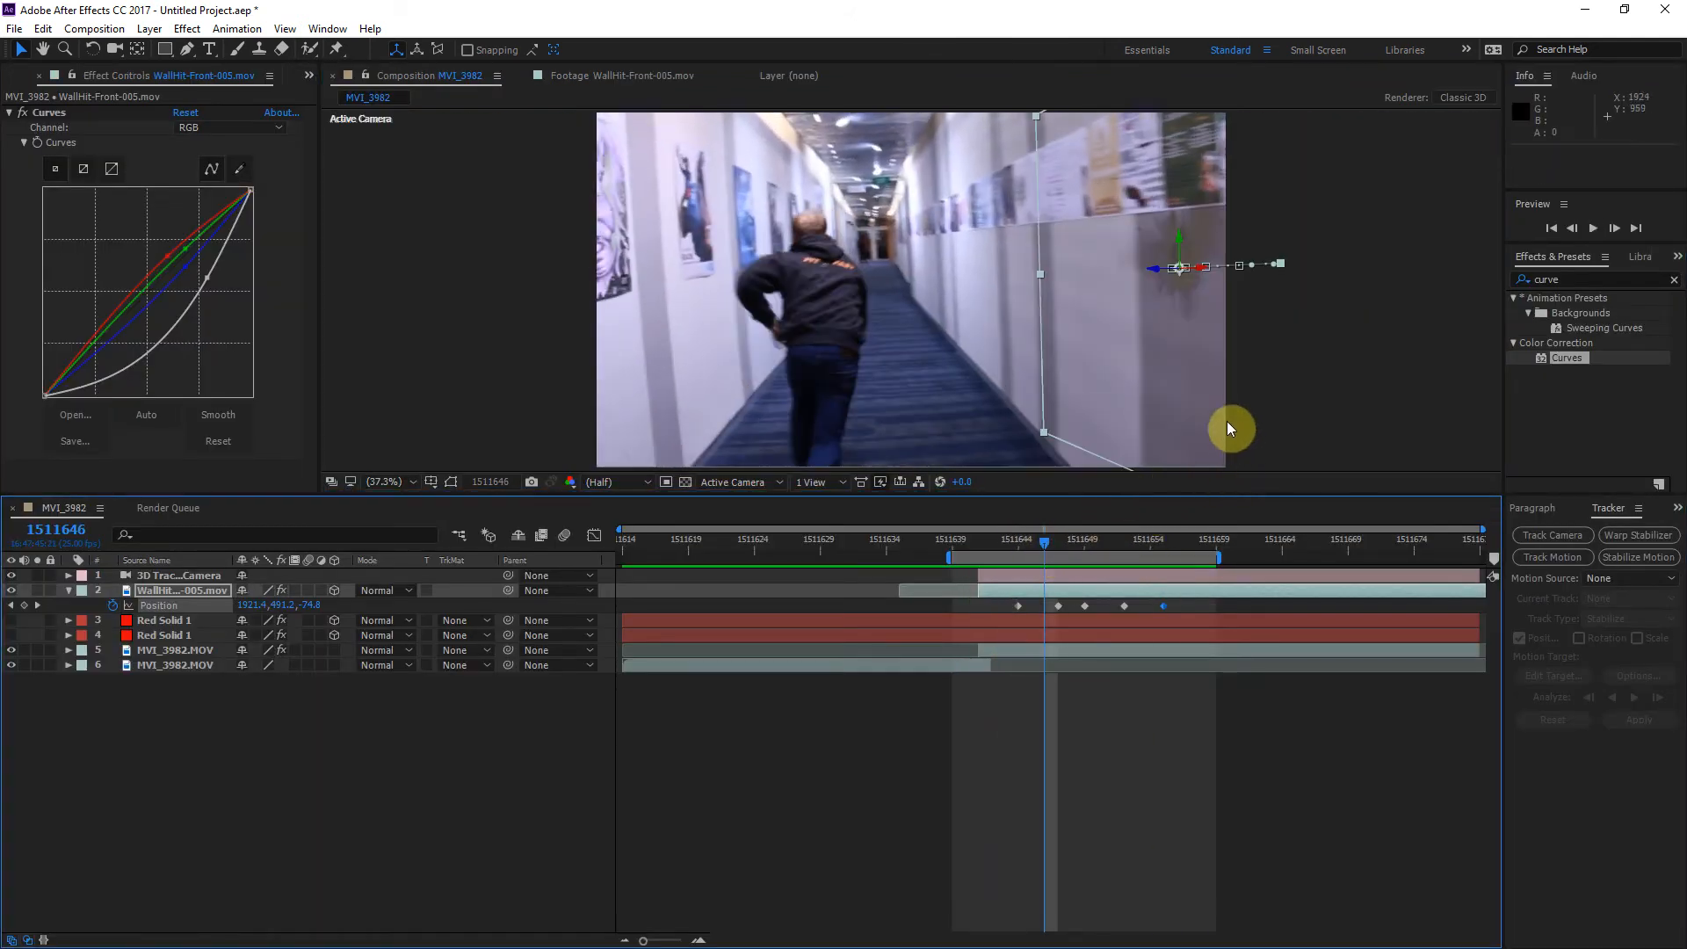
Step: Add WallHit-Front-004.mov to the composition directly above the WallHit-Front-005 layer
mouse_move(1044, 543)
left_mouse_down()
mouse_move(984, 550)
mouse_move(1045, 551)
left_mouse_up()
left_click(636, 738)
left_click(9, 113)
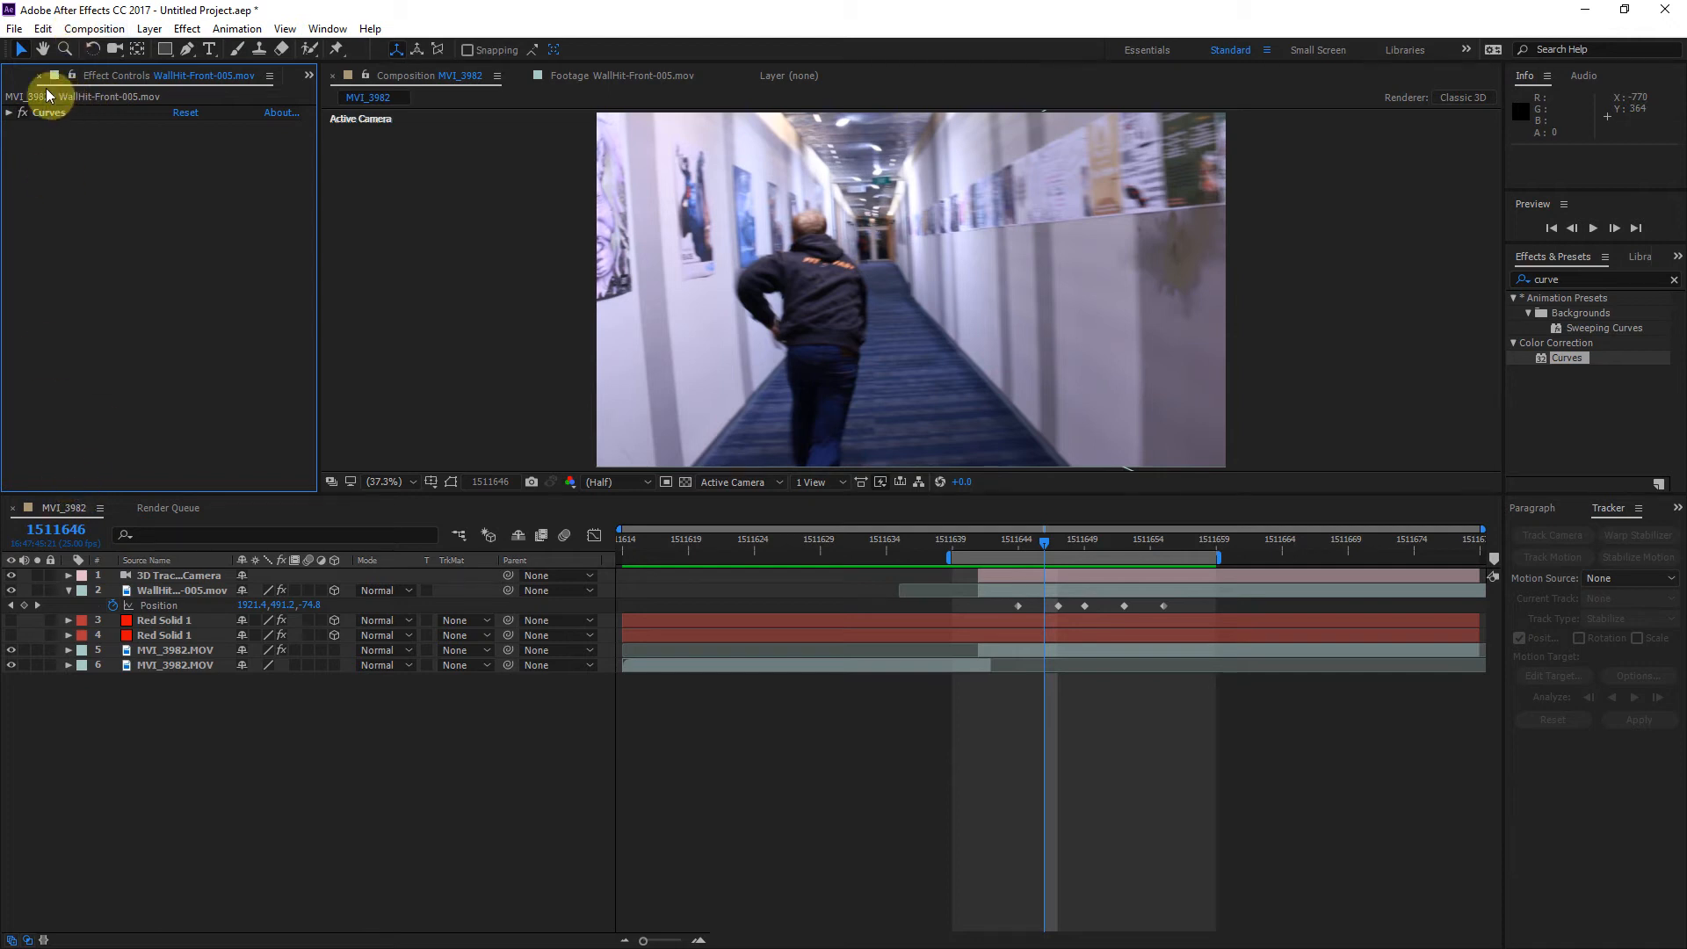
left_click(15, 80)
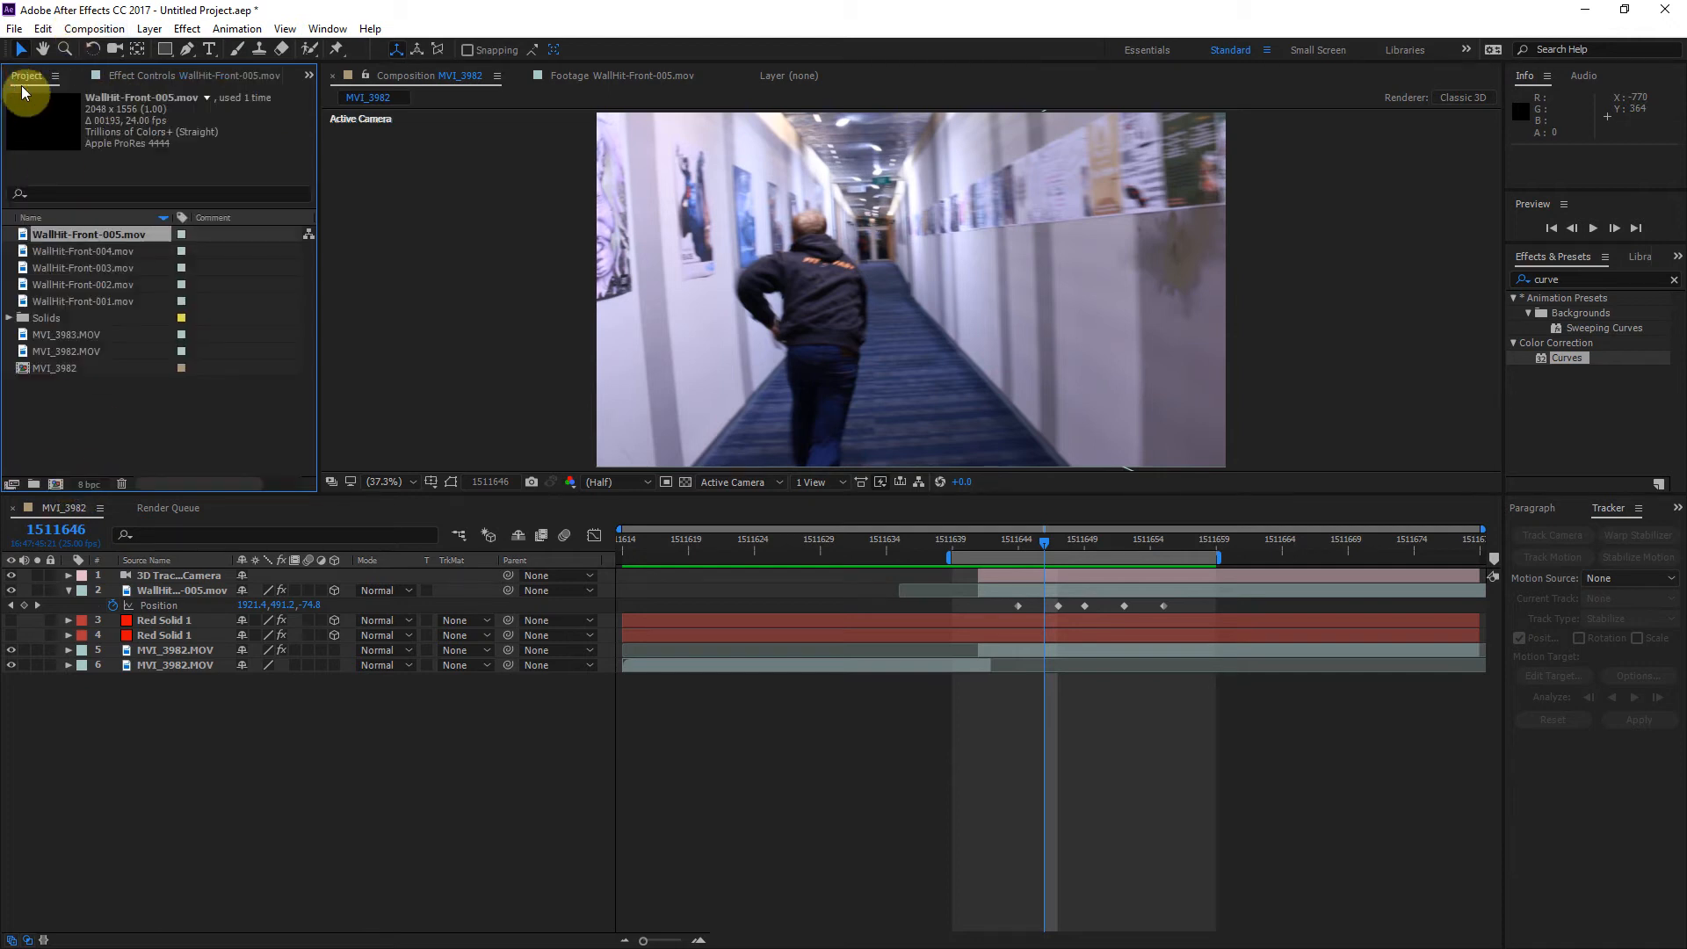
left_click(119, 252)
left_click_drag(89, 255, 211, 573)
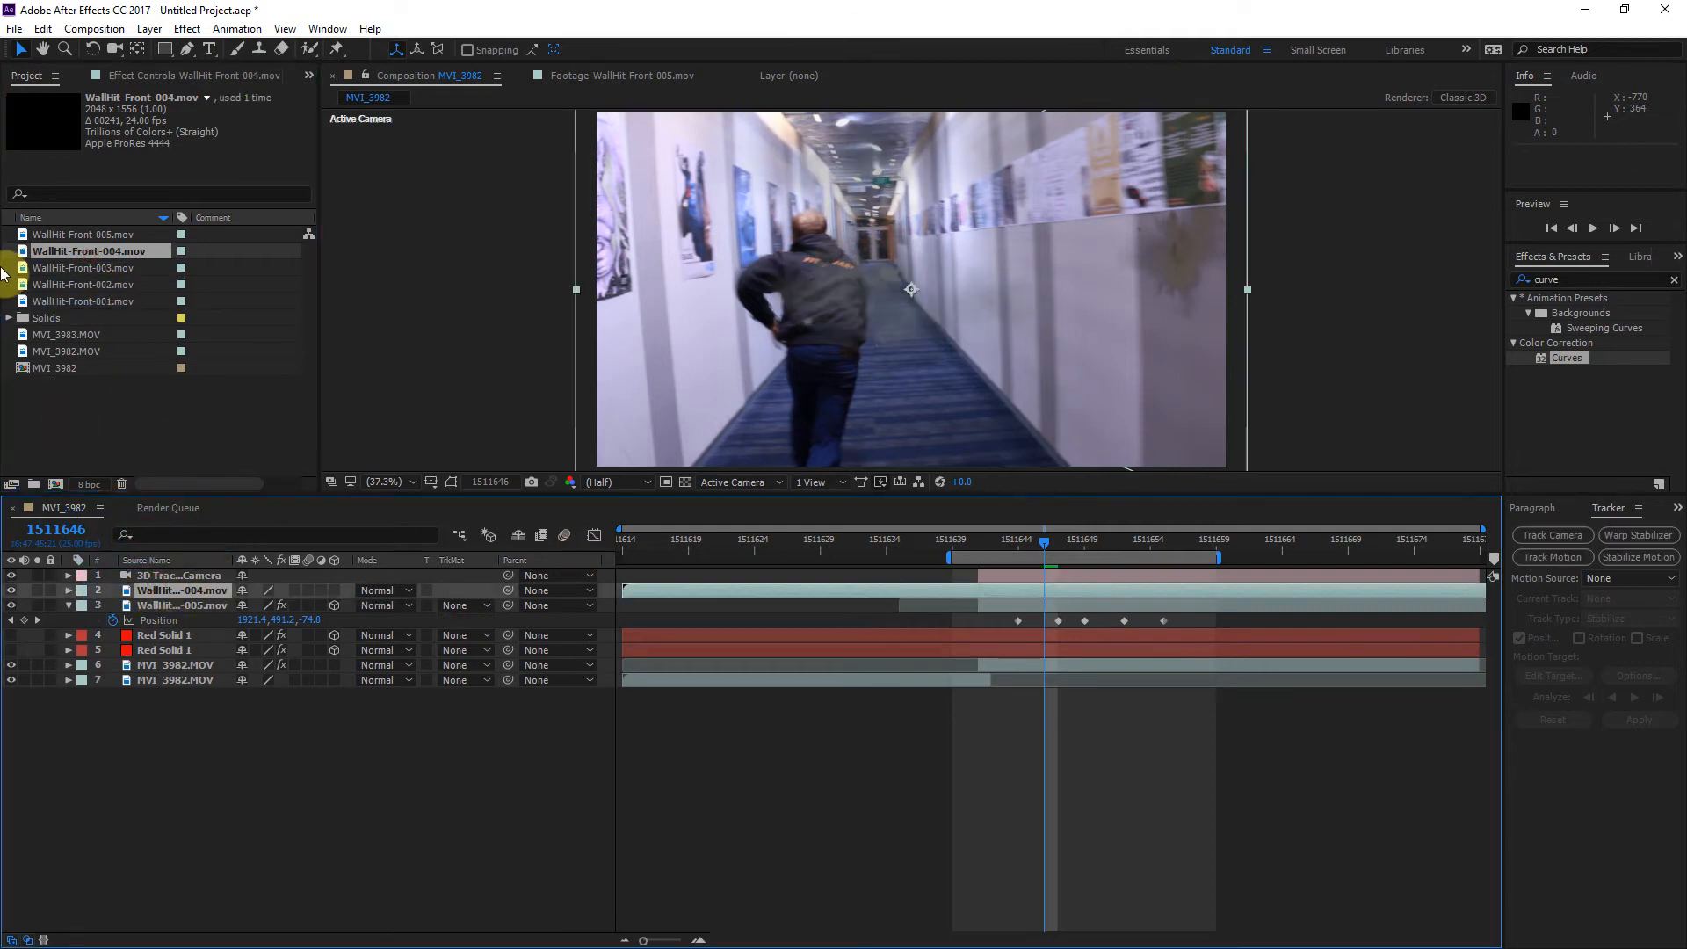
Step: Scrub through the WallHit-Front-004.mov source footage to examine its impact and dust
double_click(49, 250)
left_click_drag(411, 448, 745, 453)
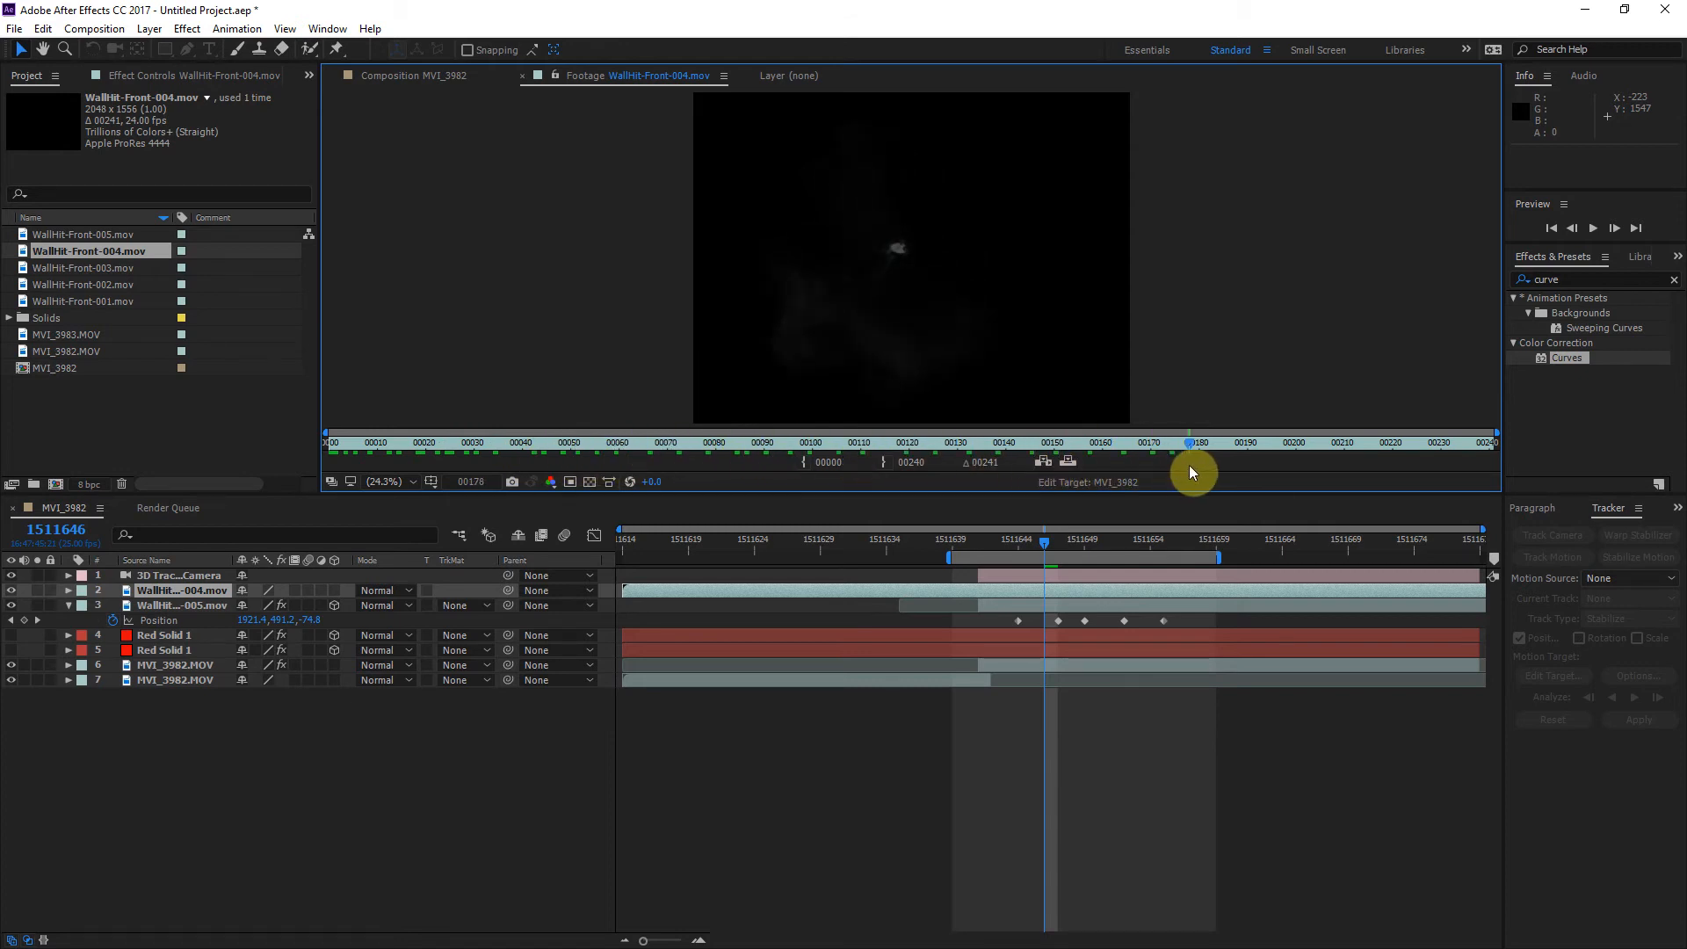
left_click_drag(899, 481, 605, 475)
Step: Slide the WallHit-Front-004 layer to start at frame 1511641 and make it a 3D layer
left_click(875, 536)
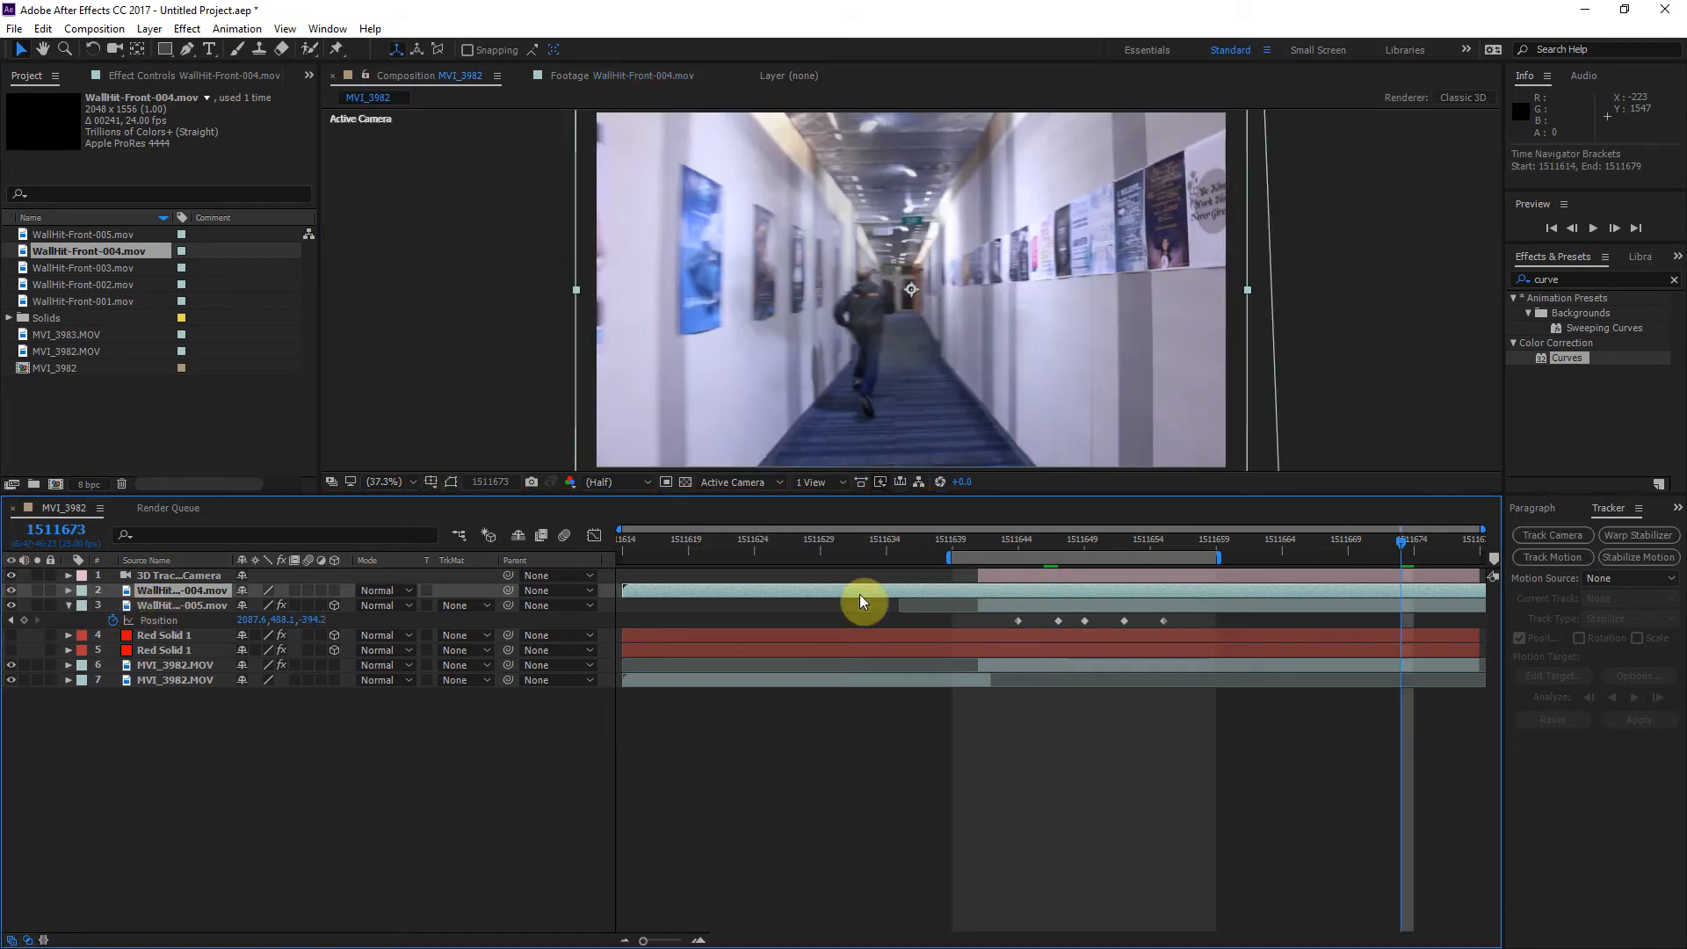
left_click_drag(769, 593, 1130, 597)
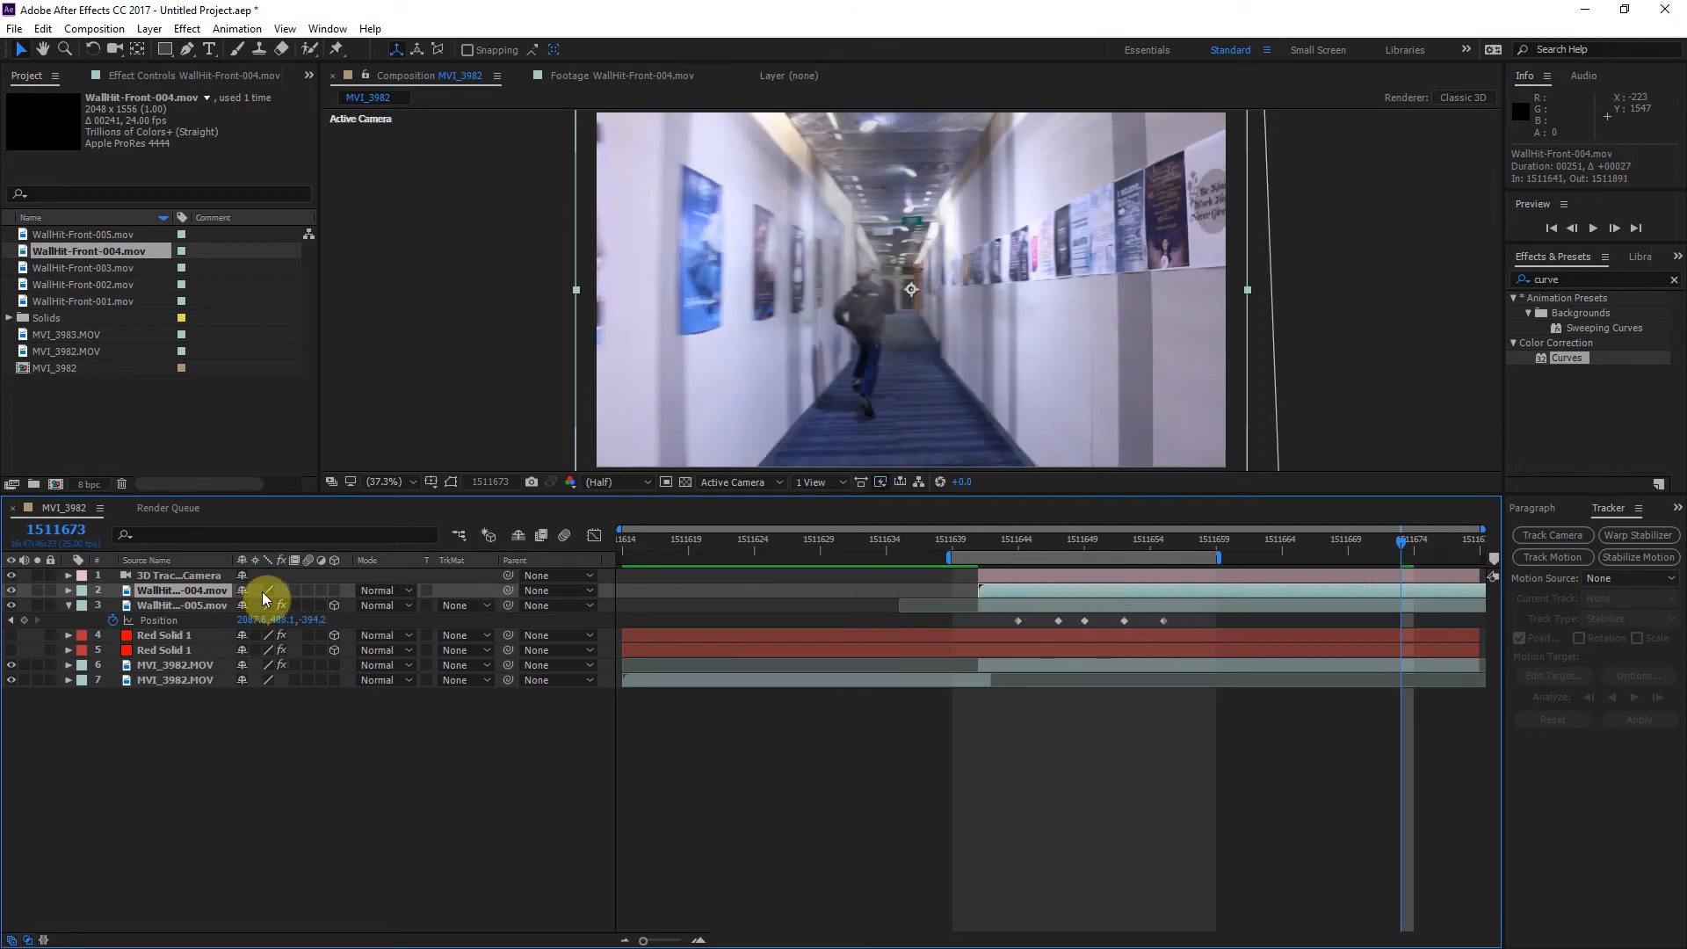
left_click(335, 590)
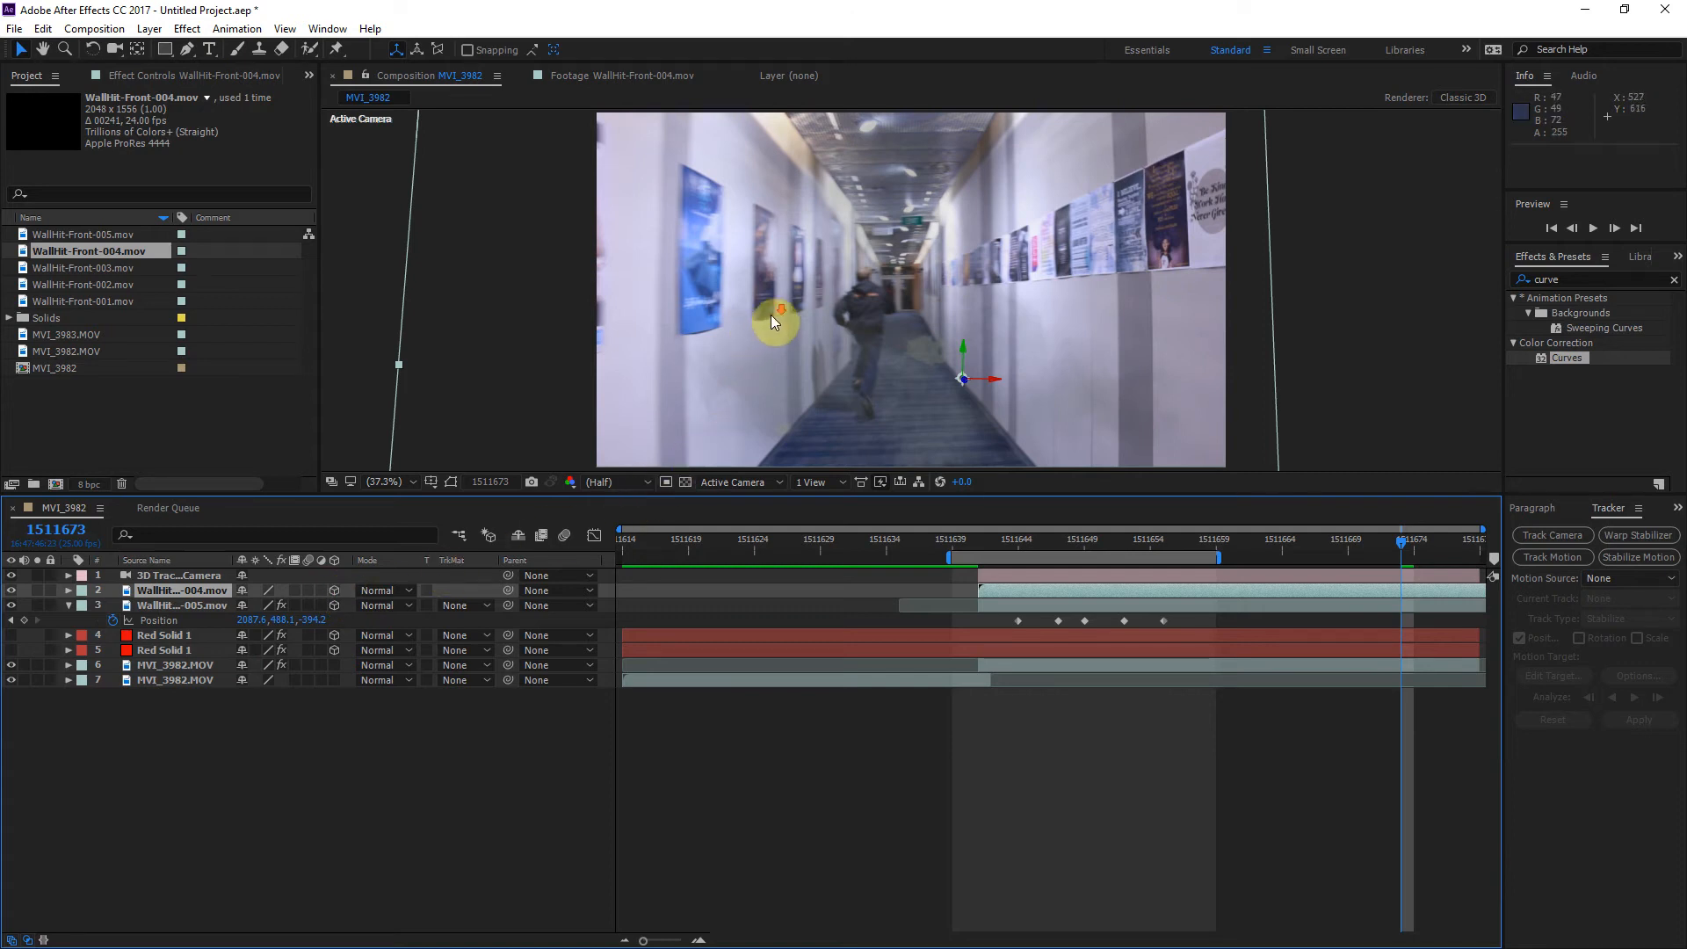
Step: Scale the WallHit-Front-004 layer to 23% and place it high on the left wall at about 668, 221.5, -6.8
scroll(778, 316, "down", 3)
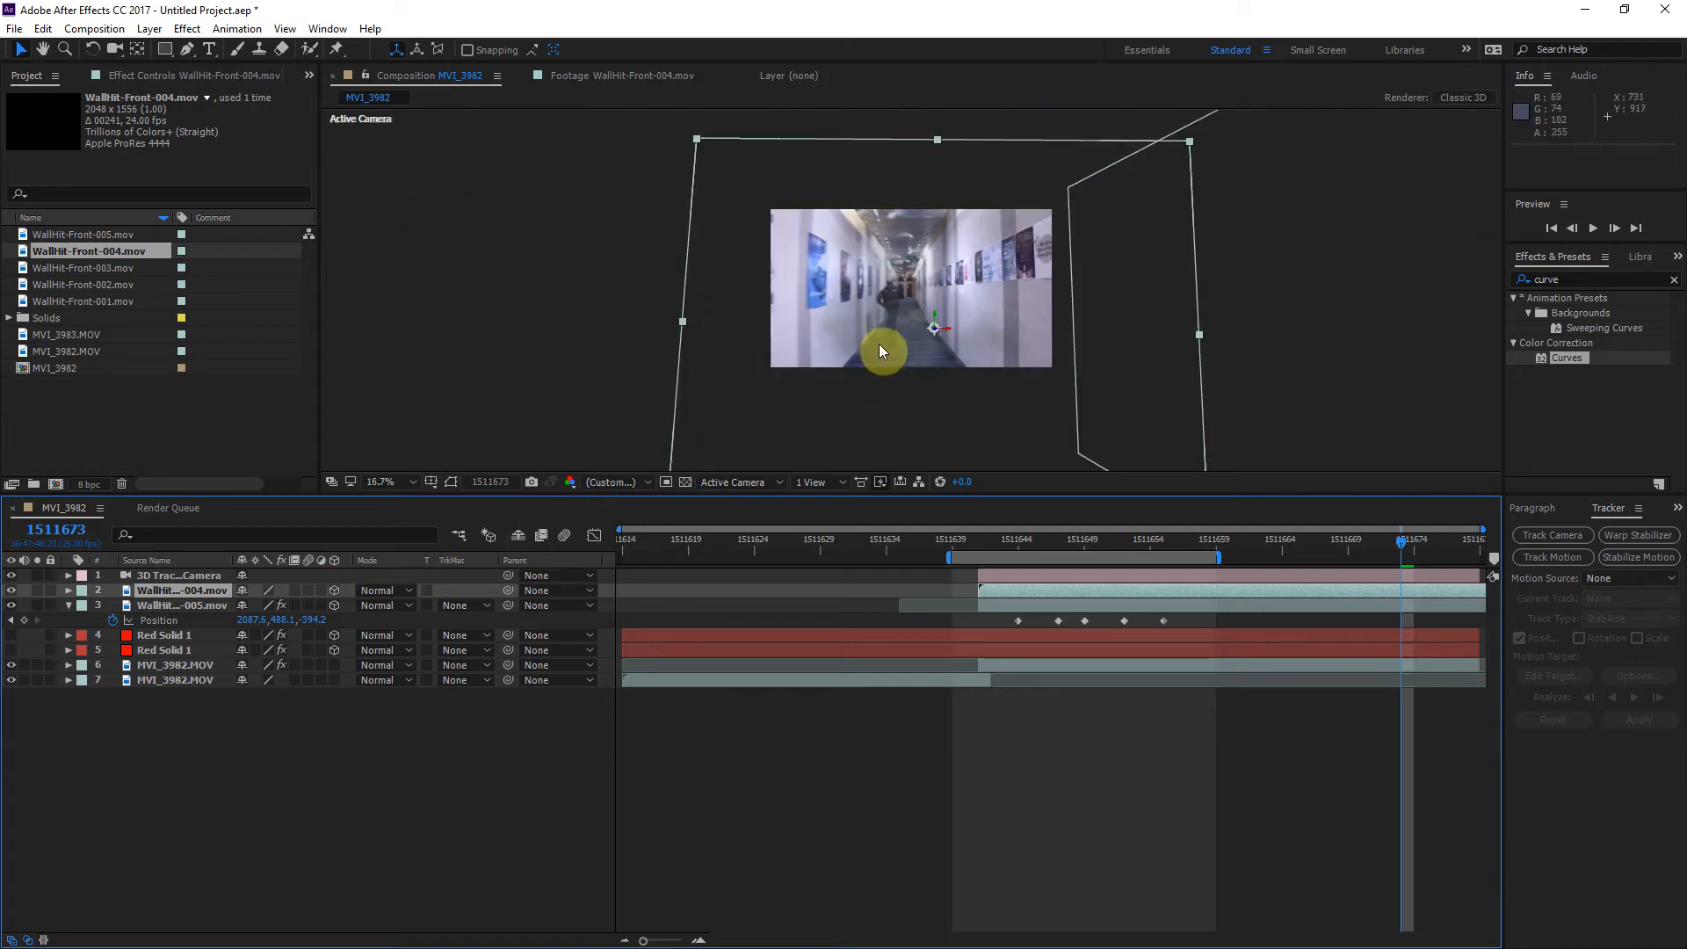
scroll(914, 330, "up", 2)
left_click_drag(958, 349, 810, 299)
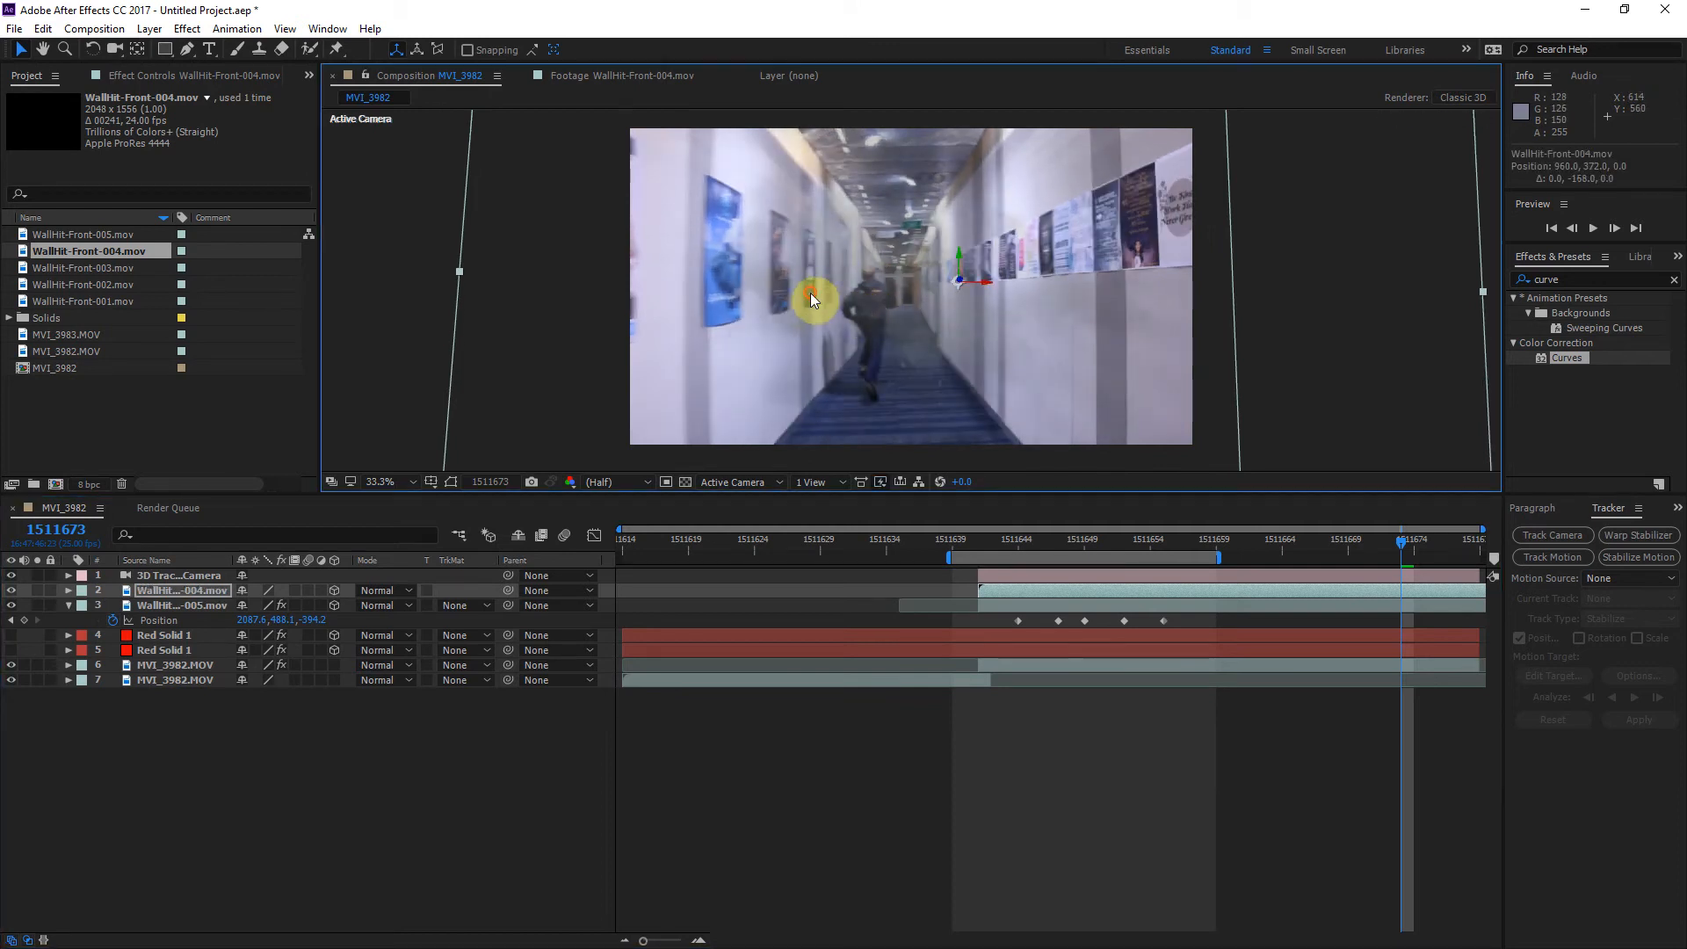
left_click_drag(985, 285, 859, 291)
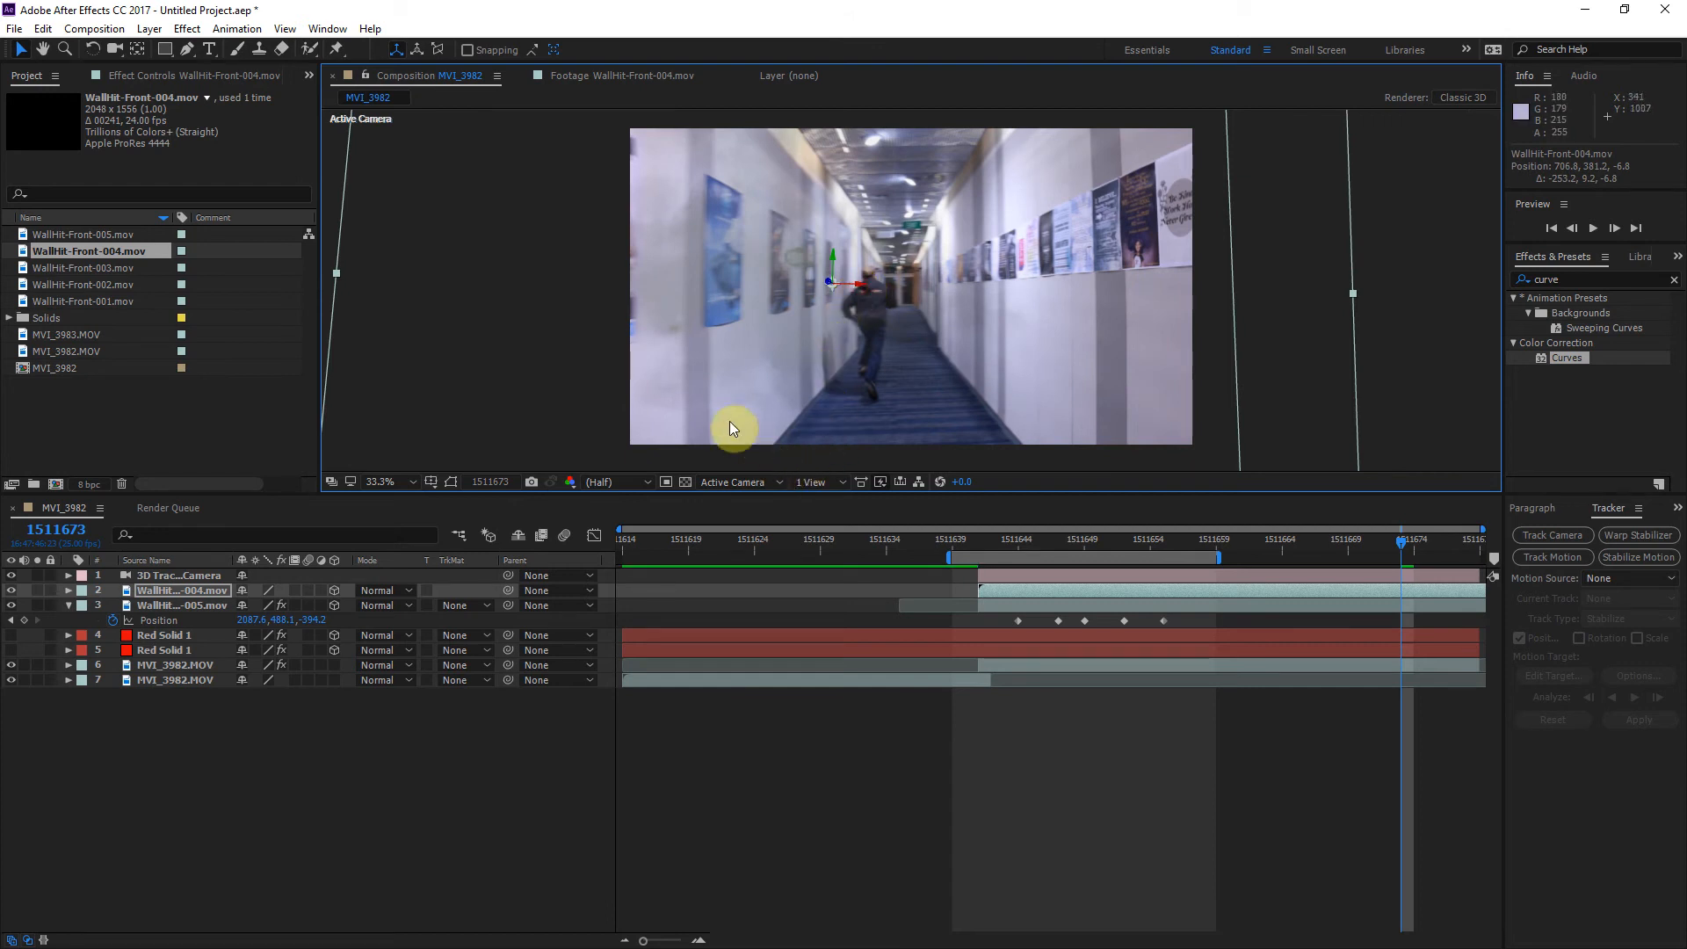
left_click(183, 587)
key("s")
left_click_drag(264, 615, 197, 613)
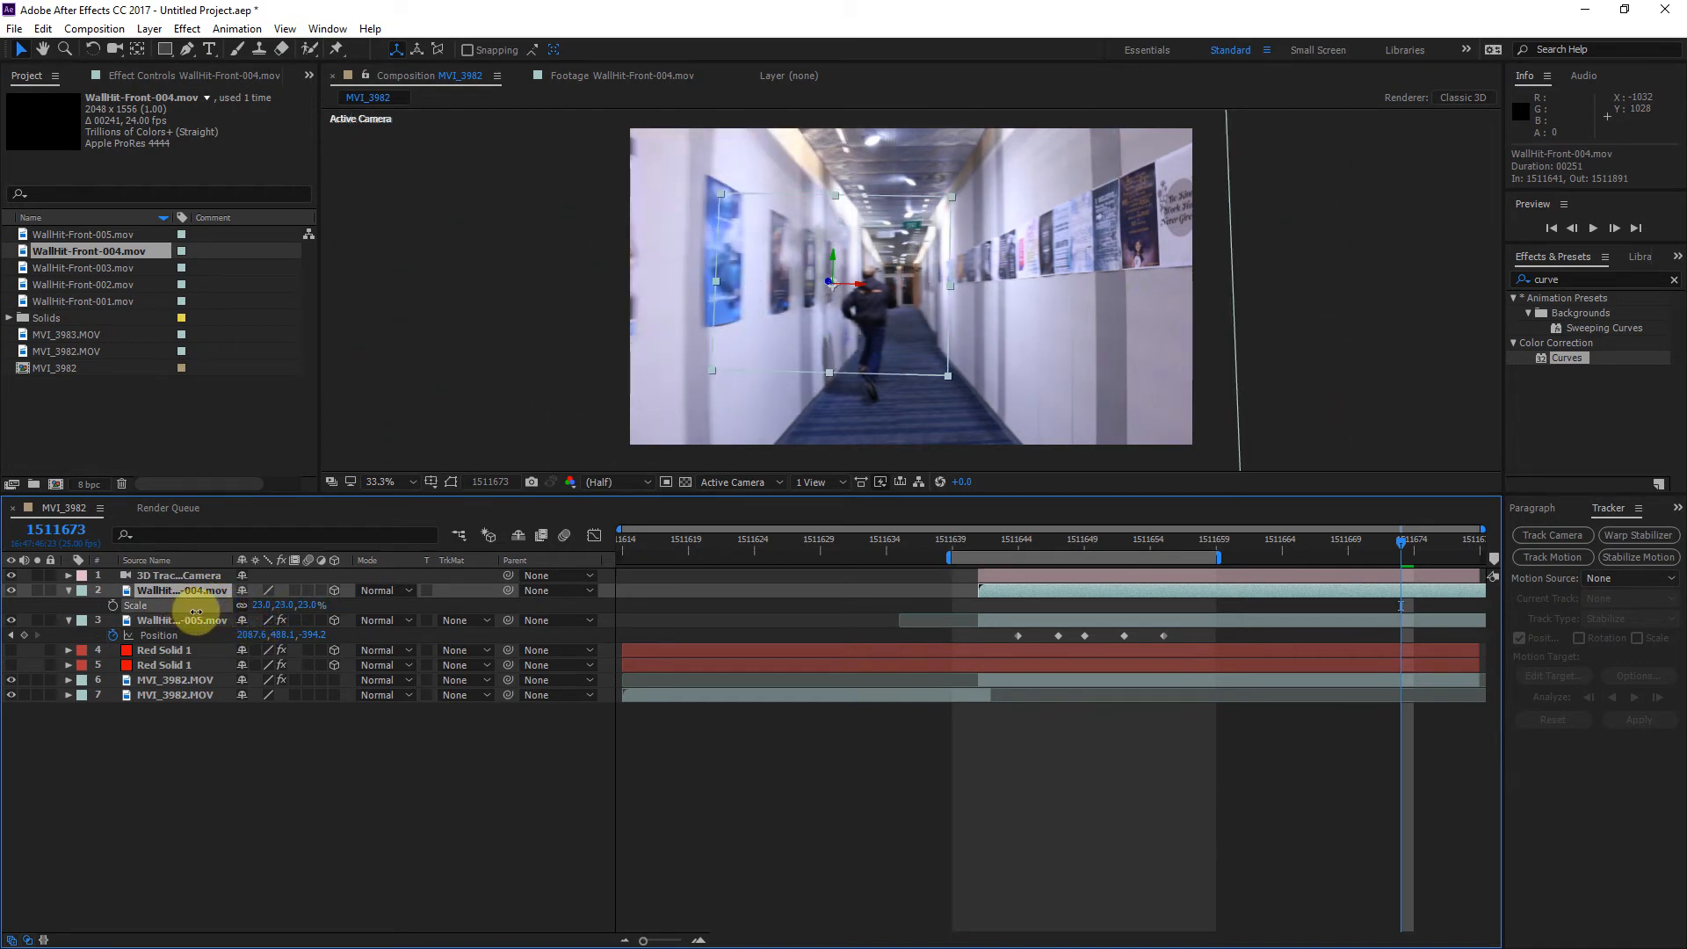
mouse_move(836, 260)
left_mouse_down()
mouse_move(840, 196)
mouse_move(836, 244)
left_mouse_up()
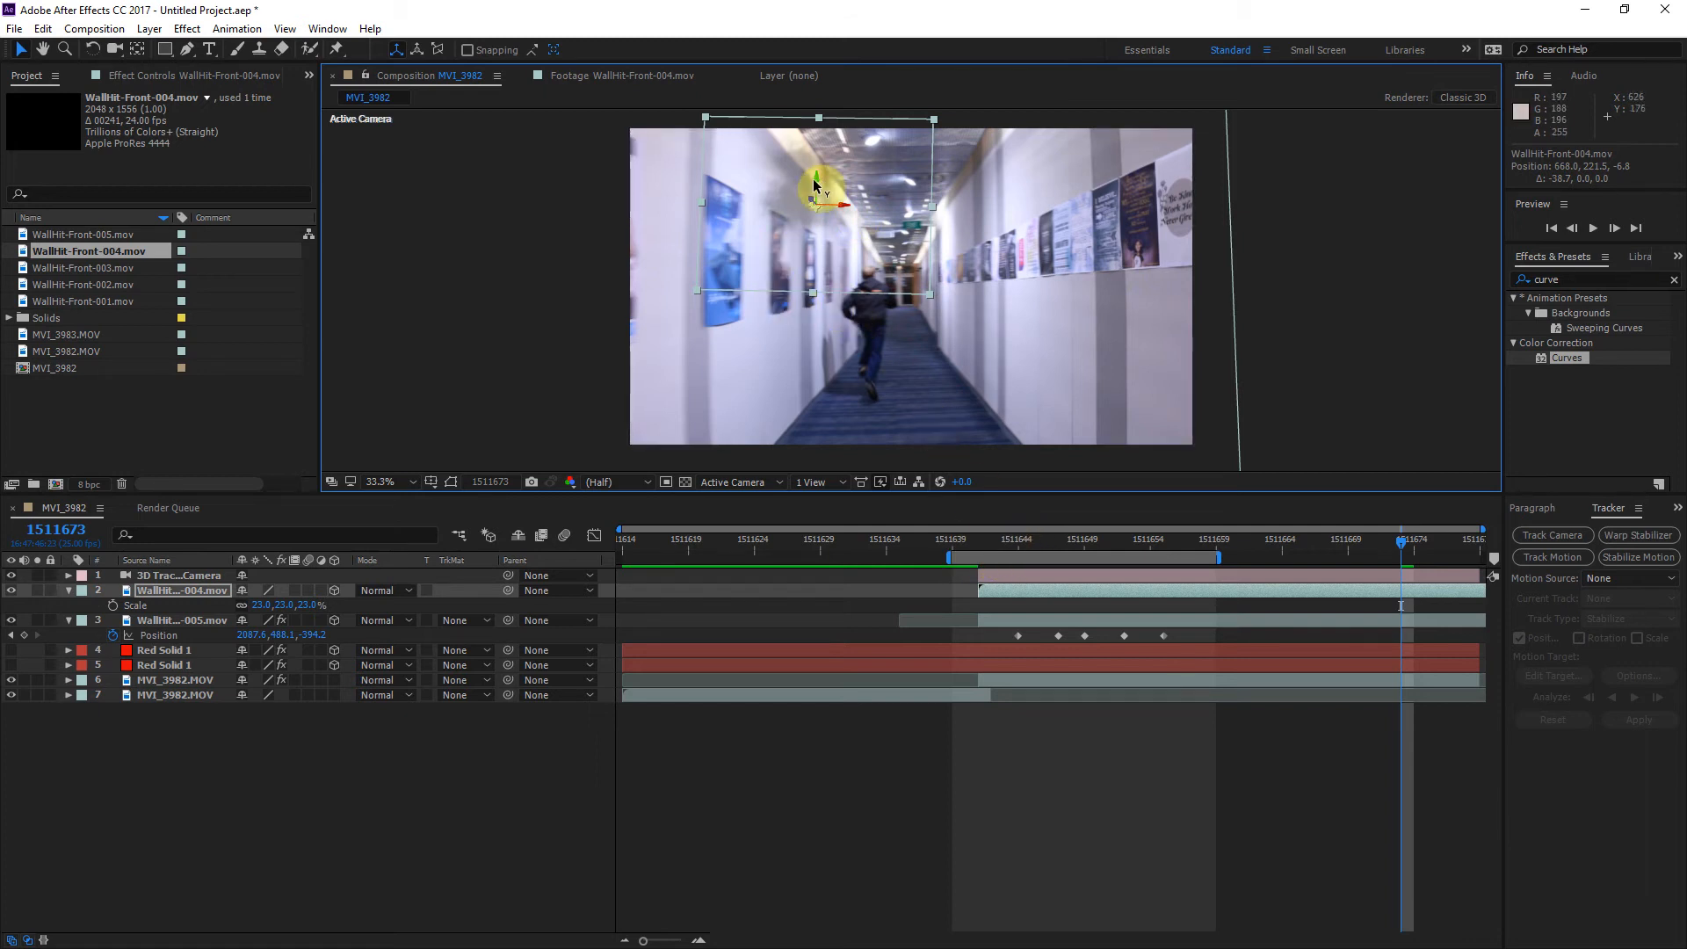
Step: Rotate the WallHit-Front-004 layer to a Y orientation of about 288° and slide its start to frame 1511643
left_click(93, 49)
left_click_drag(813, 182, 835, 182)
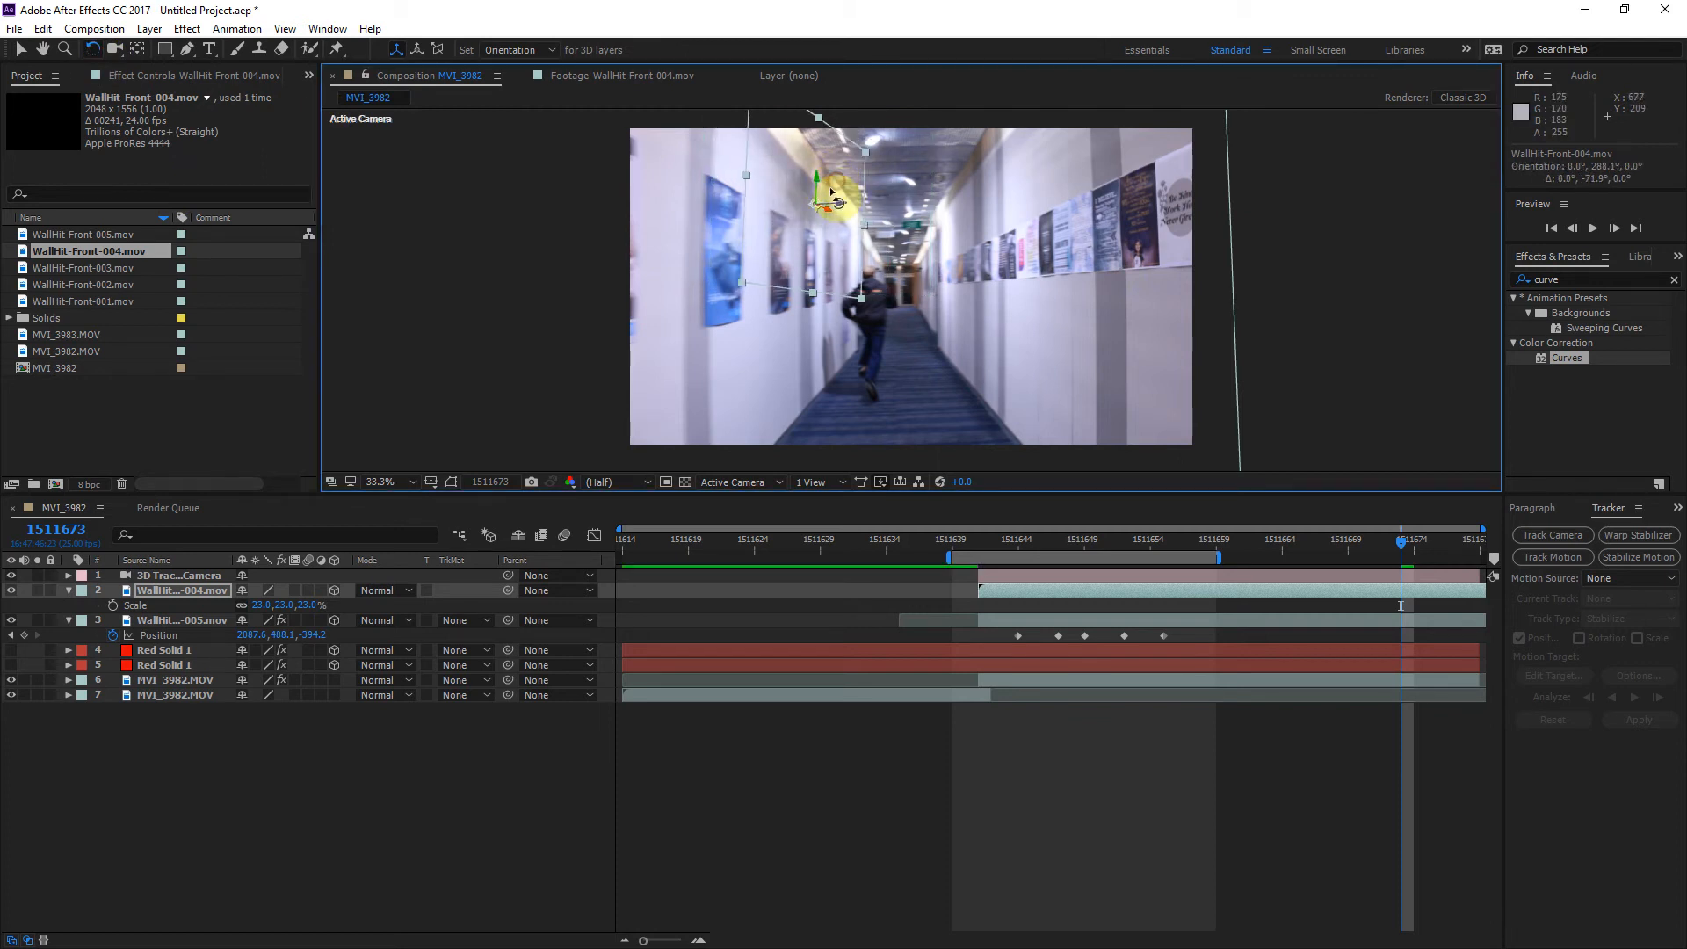
left_click_drag(1399, 543, 1071, 595)
left_click_drag(1099, 539, 1242, 587)
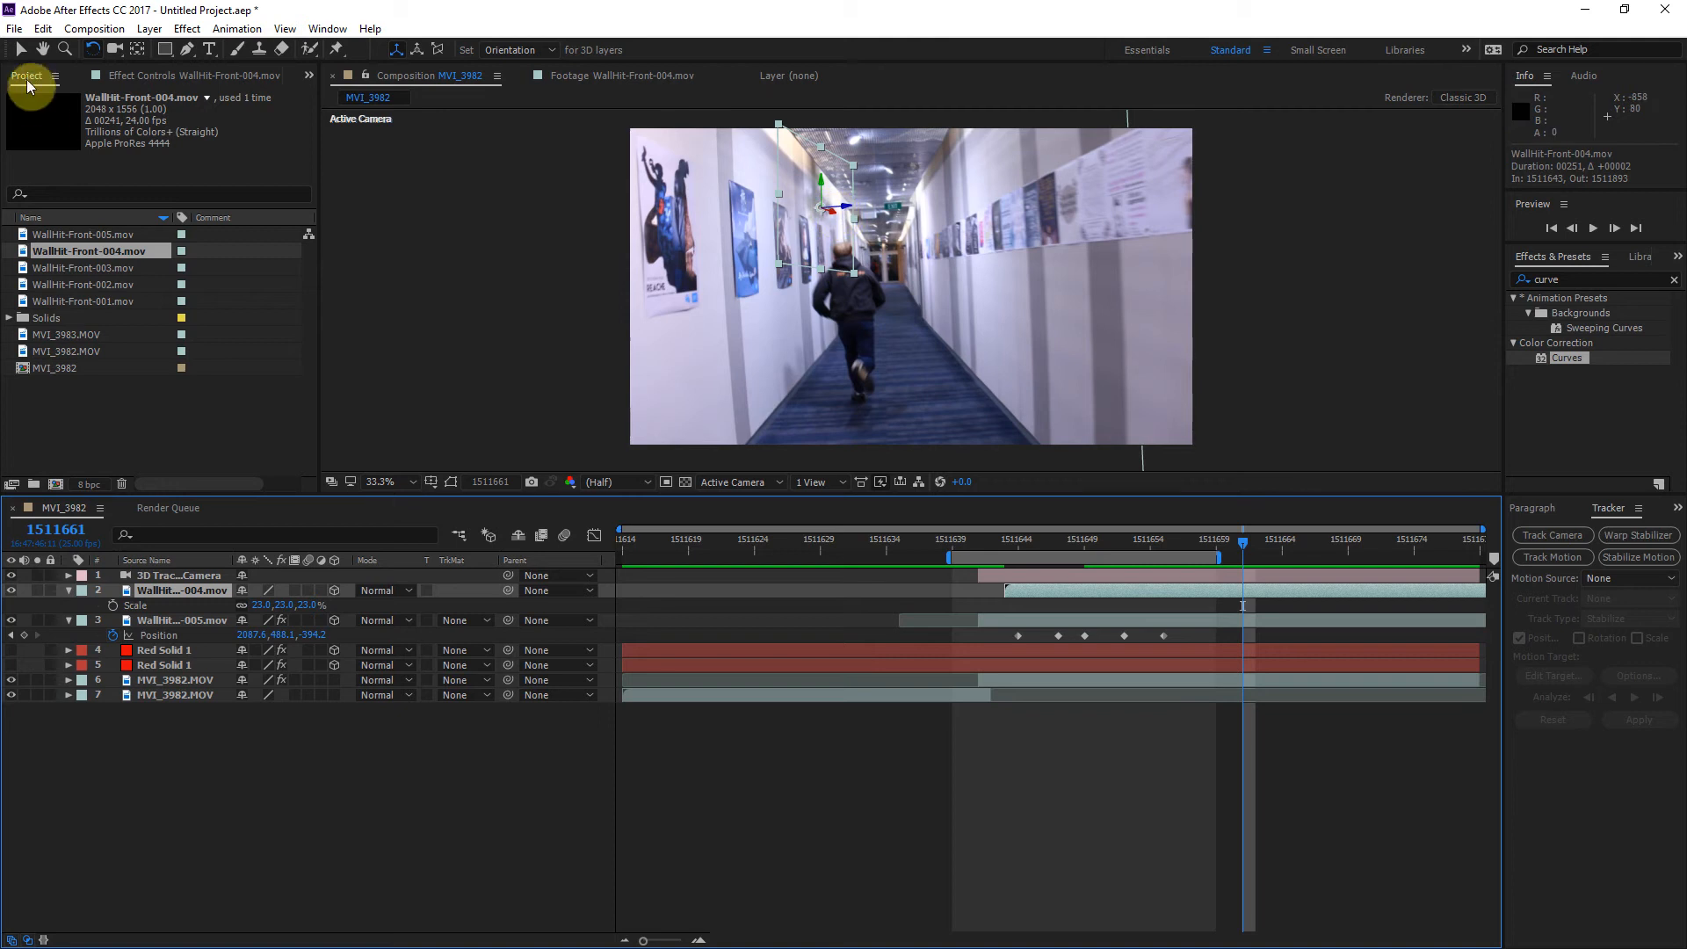
Step: Move the WallHit-Front-004 layer nearer the camera and higher on the left wall, to about 535.1, 179.5, -413.5
left_click(20, 52)
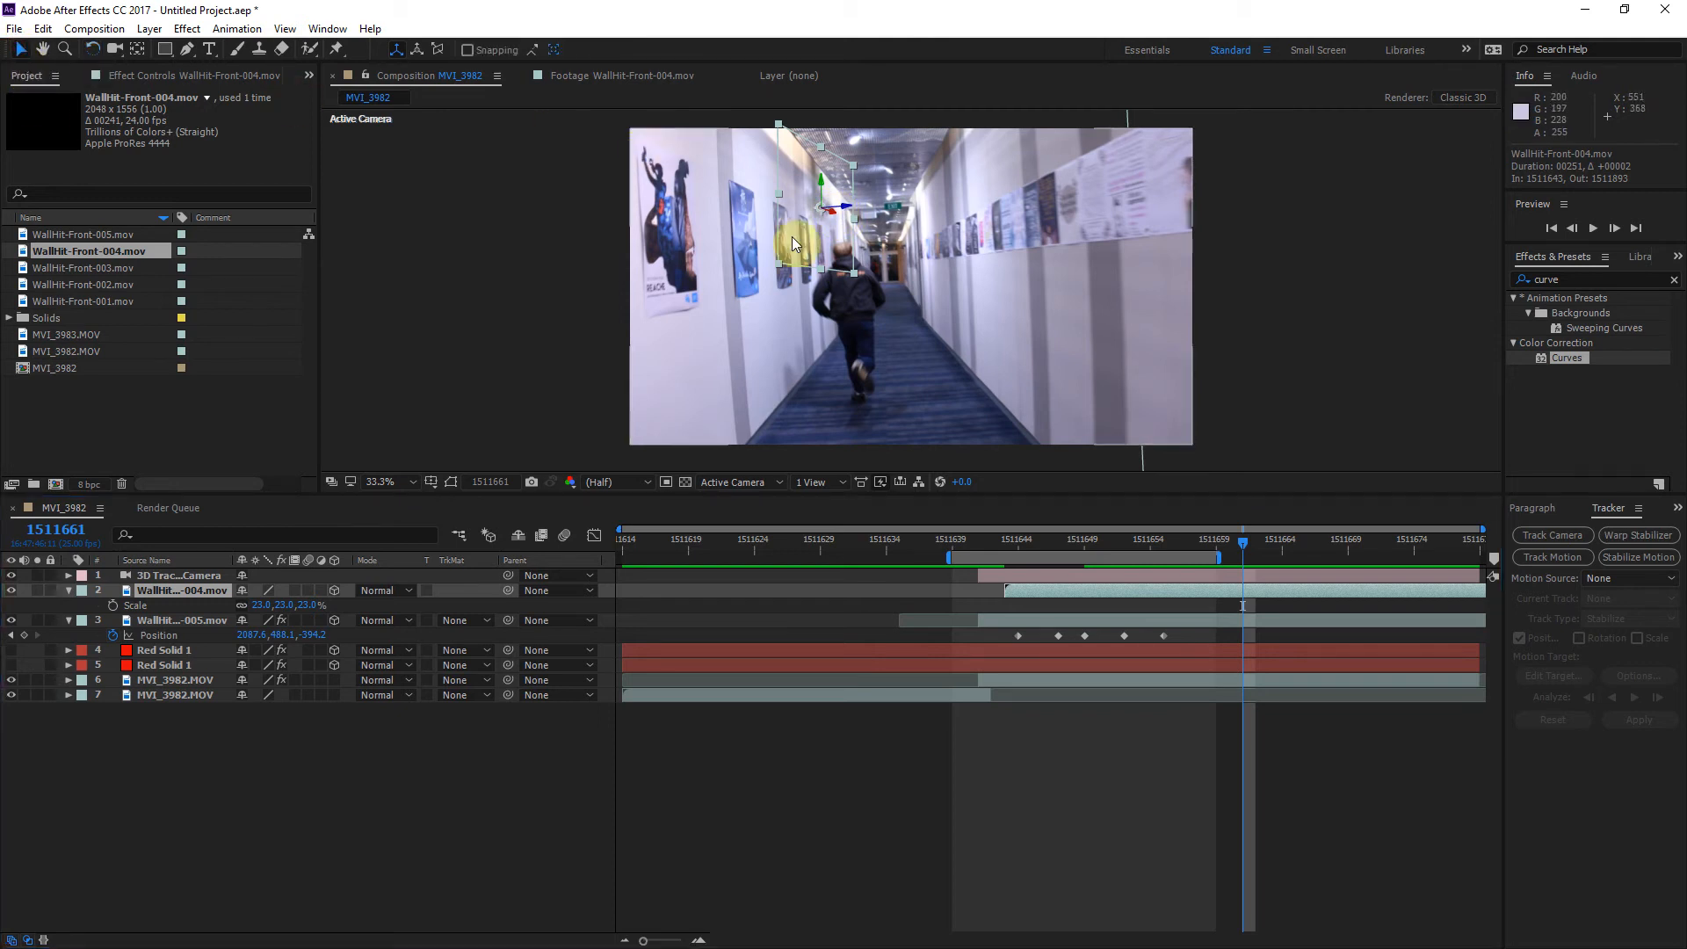
left_click_drag(831, 217, 773, 208)
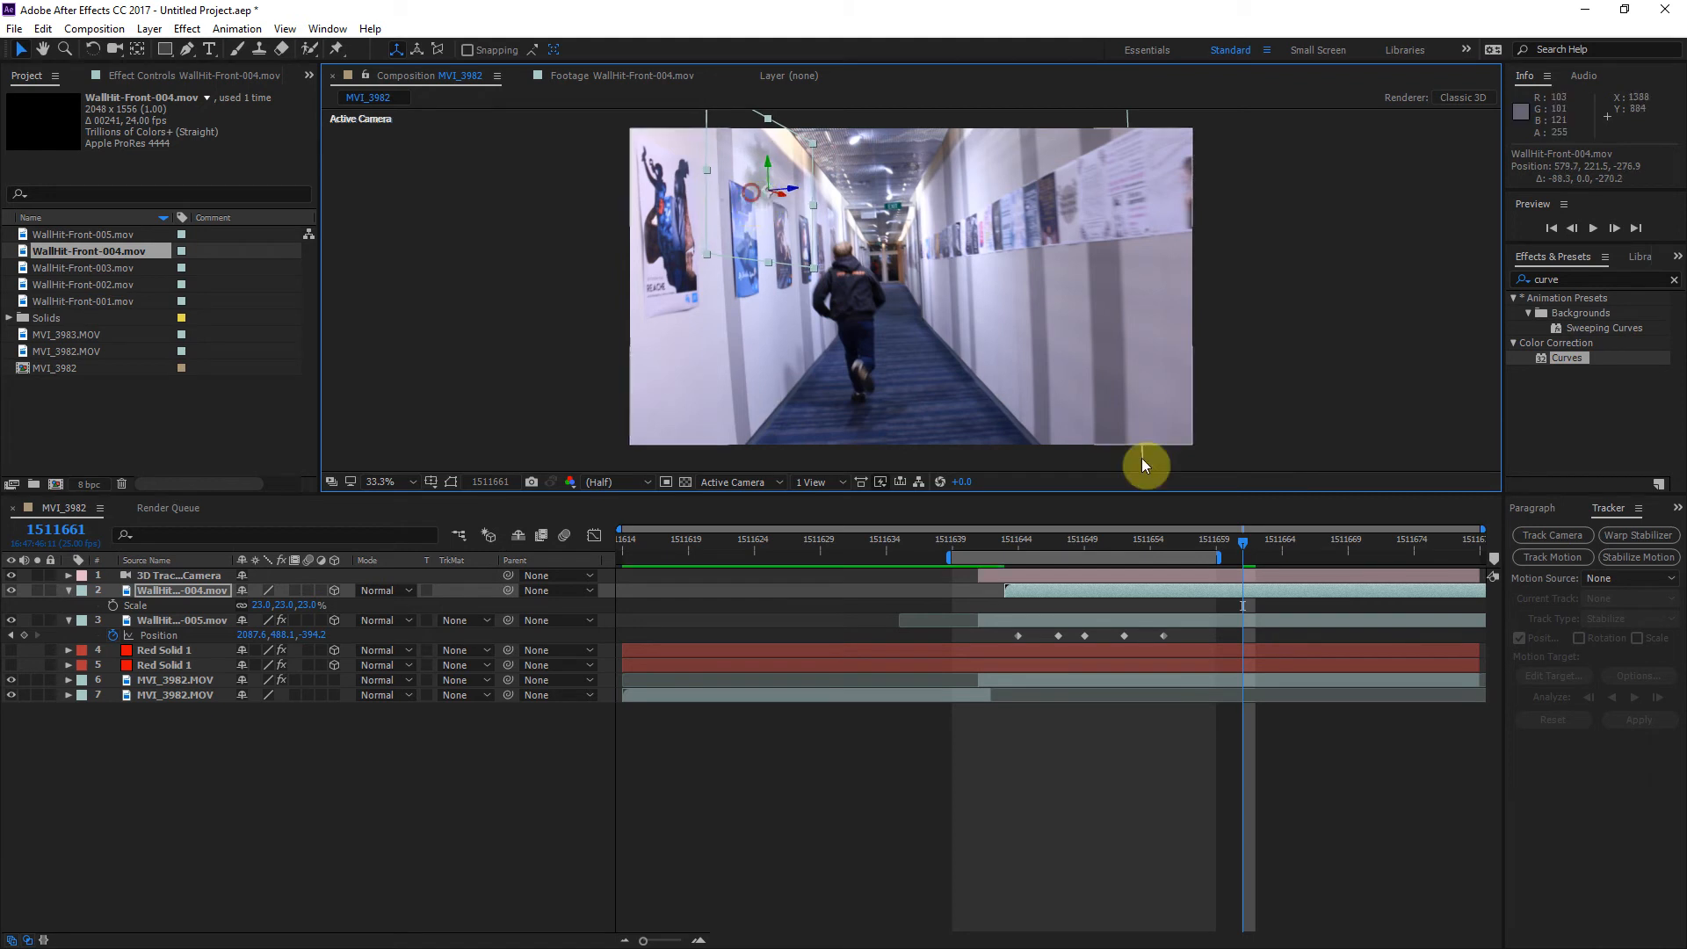
left_click_drag(1241, 546, 1121, 562)
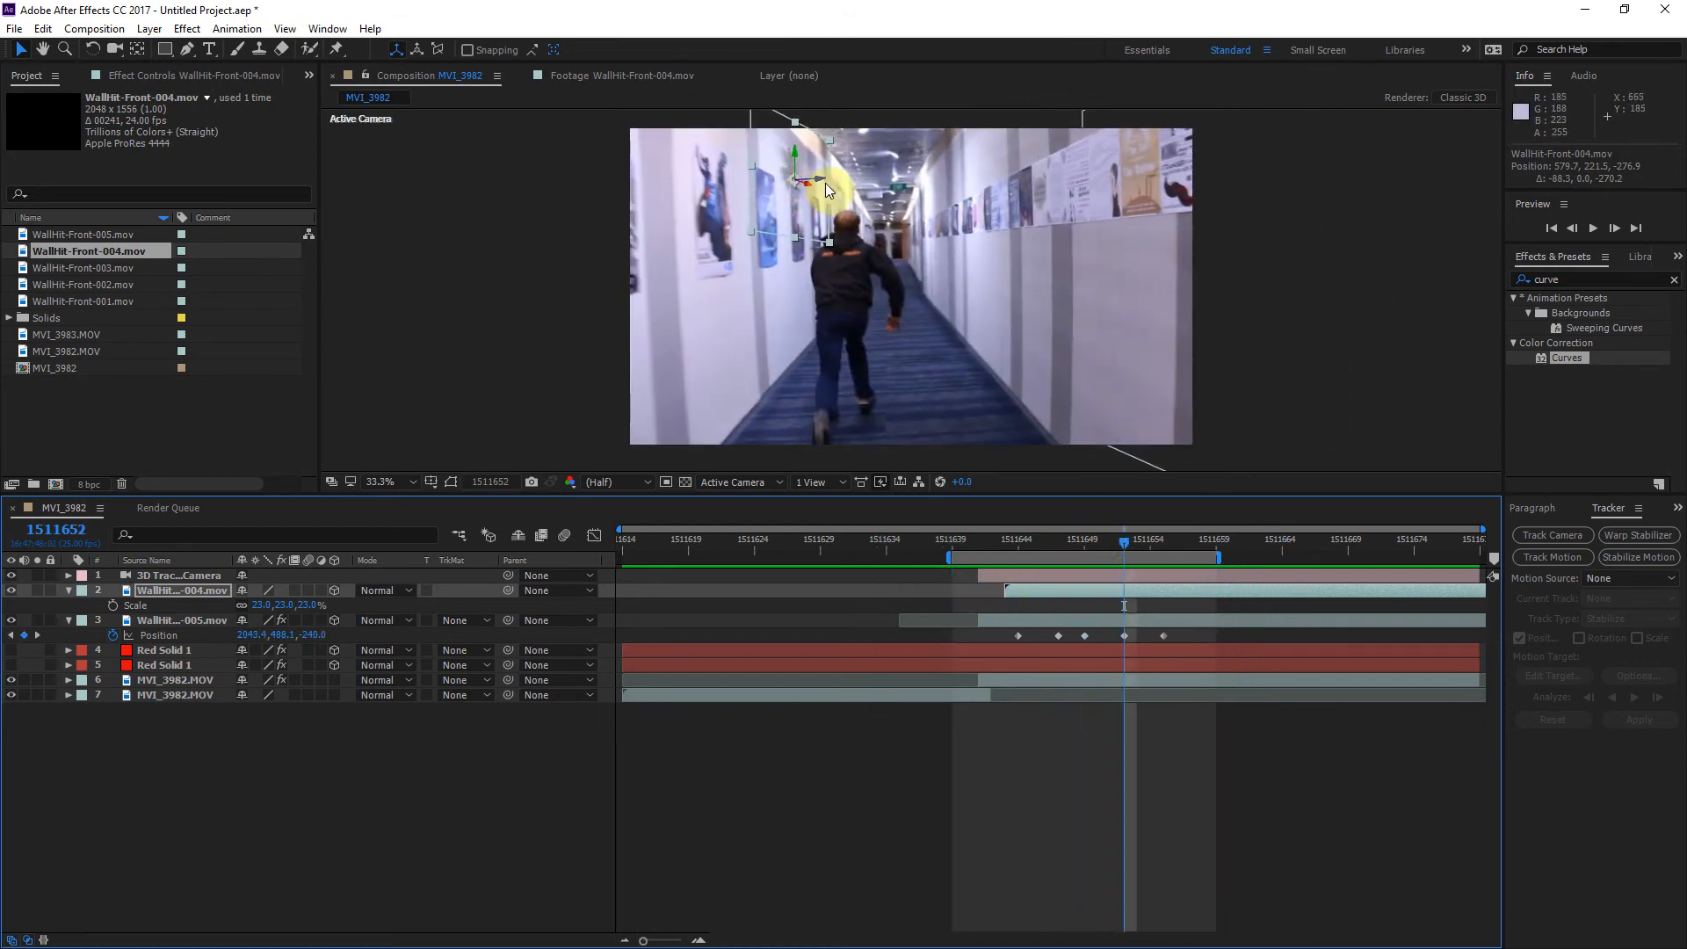
left_click_drag(809, 188, 768, 134)
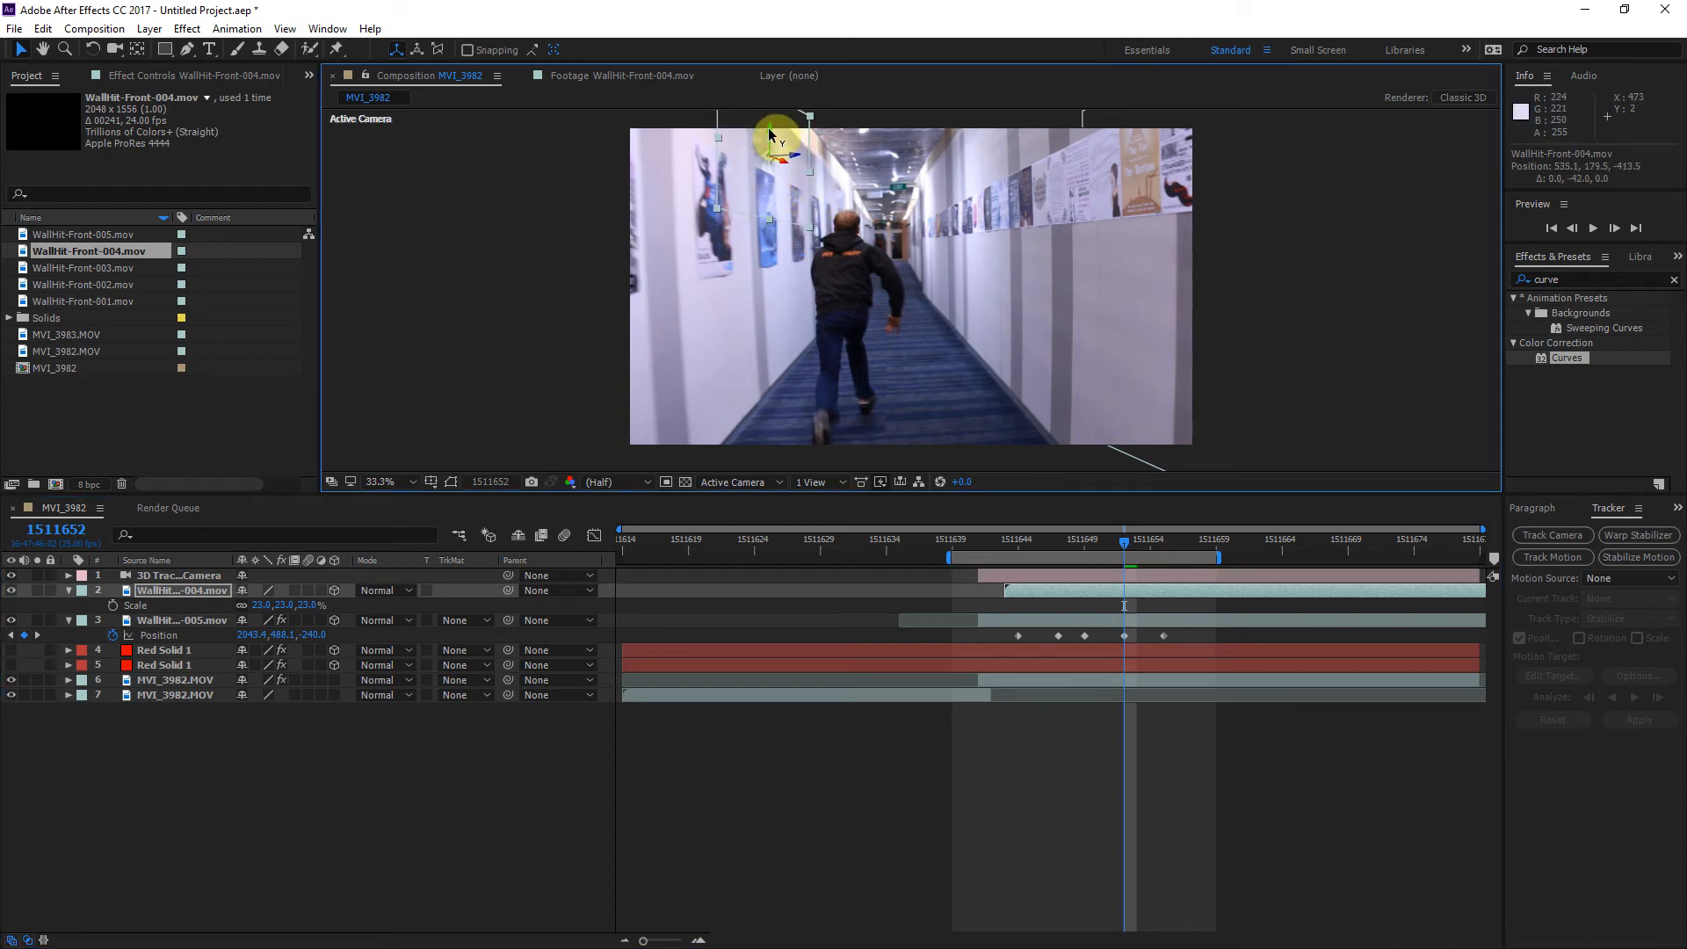
Step: At frame 1511644, place the WallHit-Front-004 layer at about 520.8, 179.5, -457.2 and start keyframing its Position there
left_click_drag(1114, 541, 1019, 541)
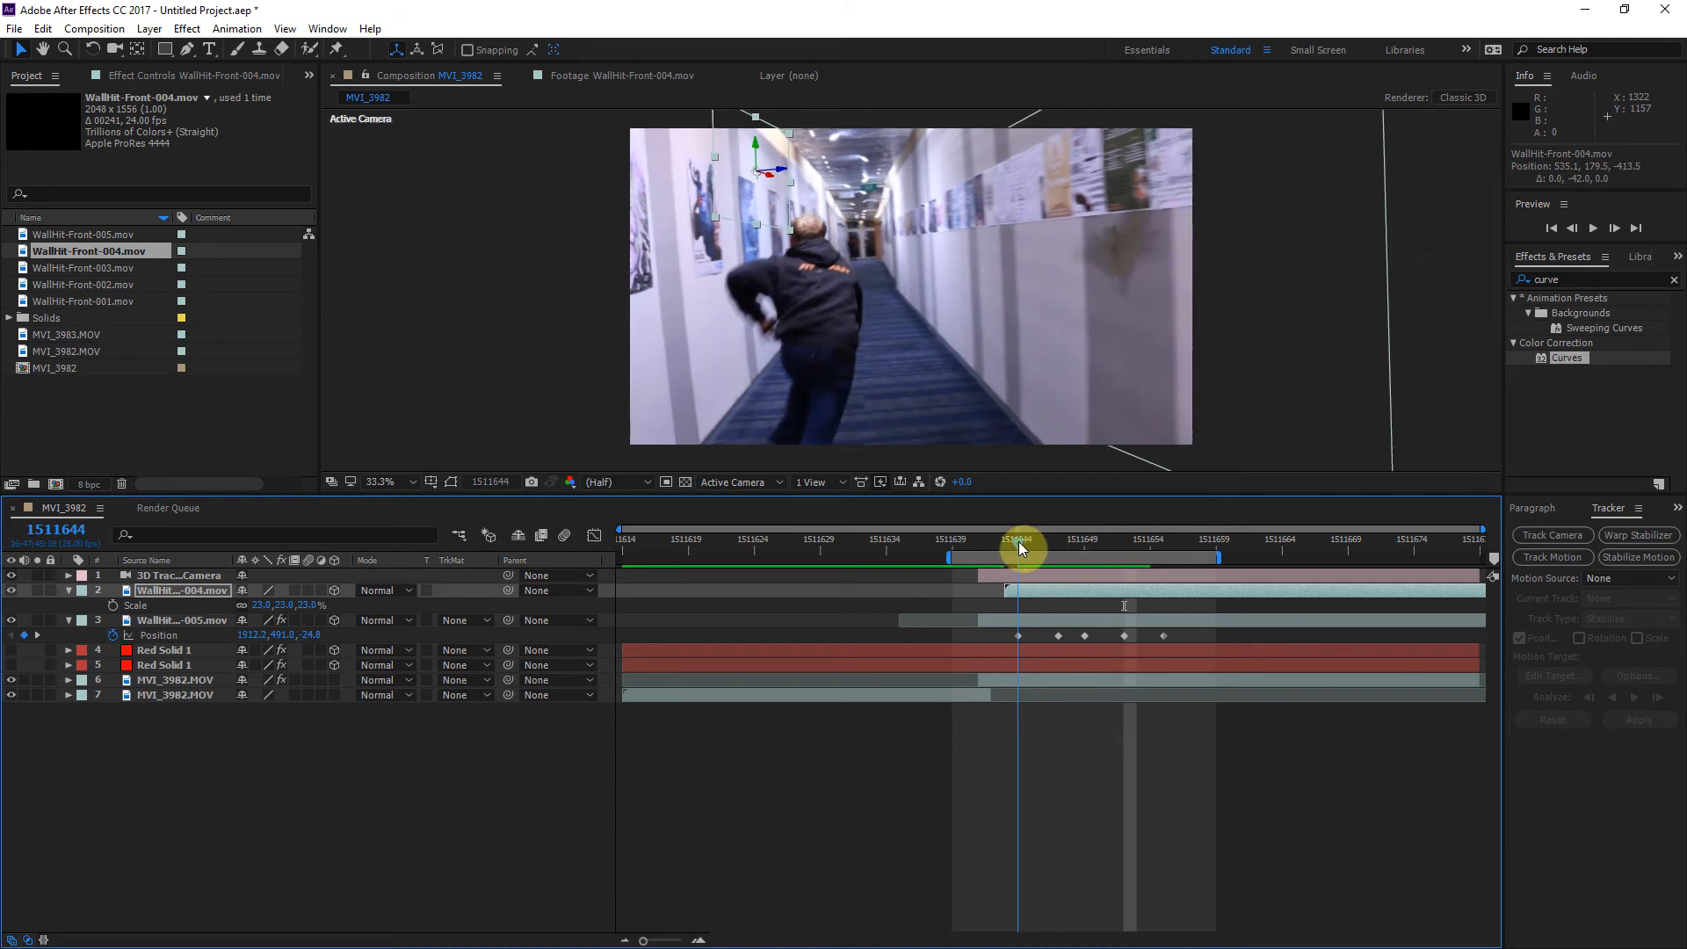
left_click_drag(770, 182, 758, 183)
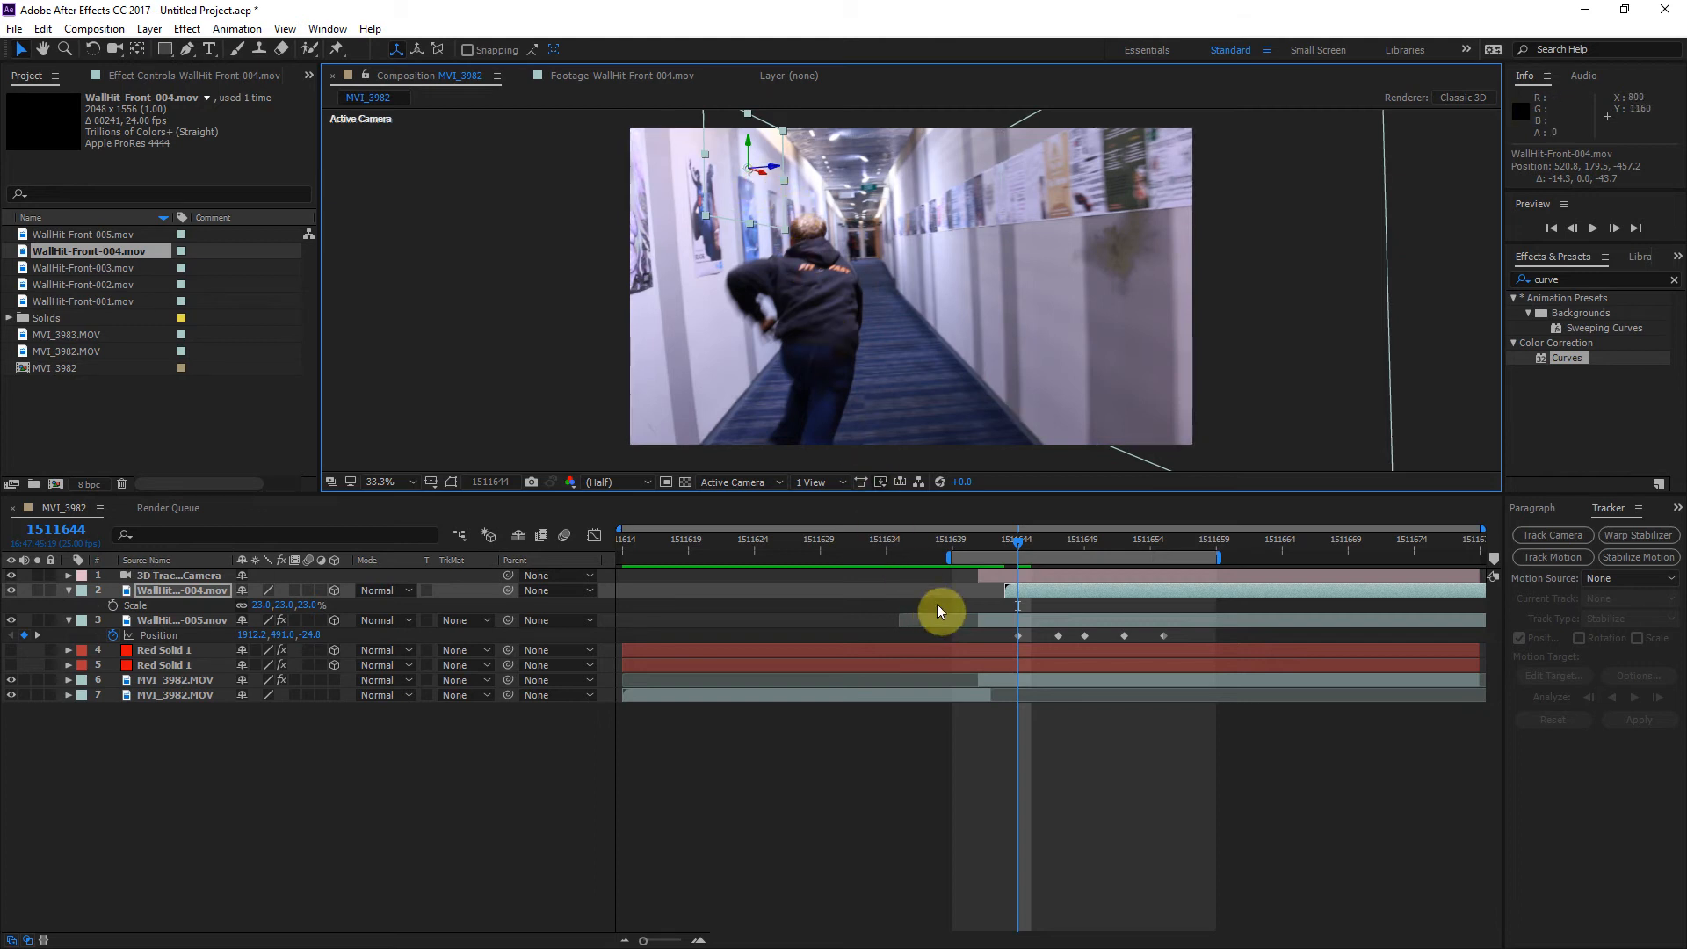
key("p")
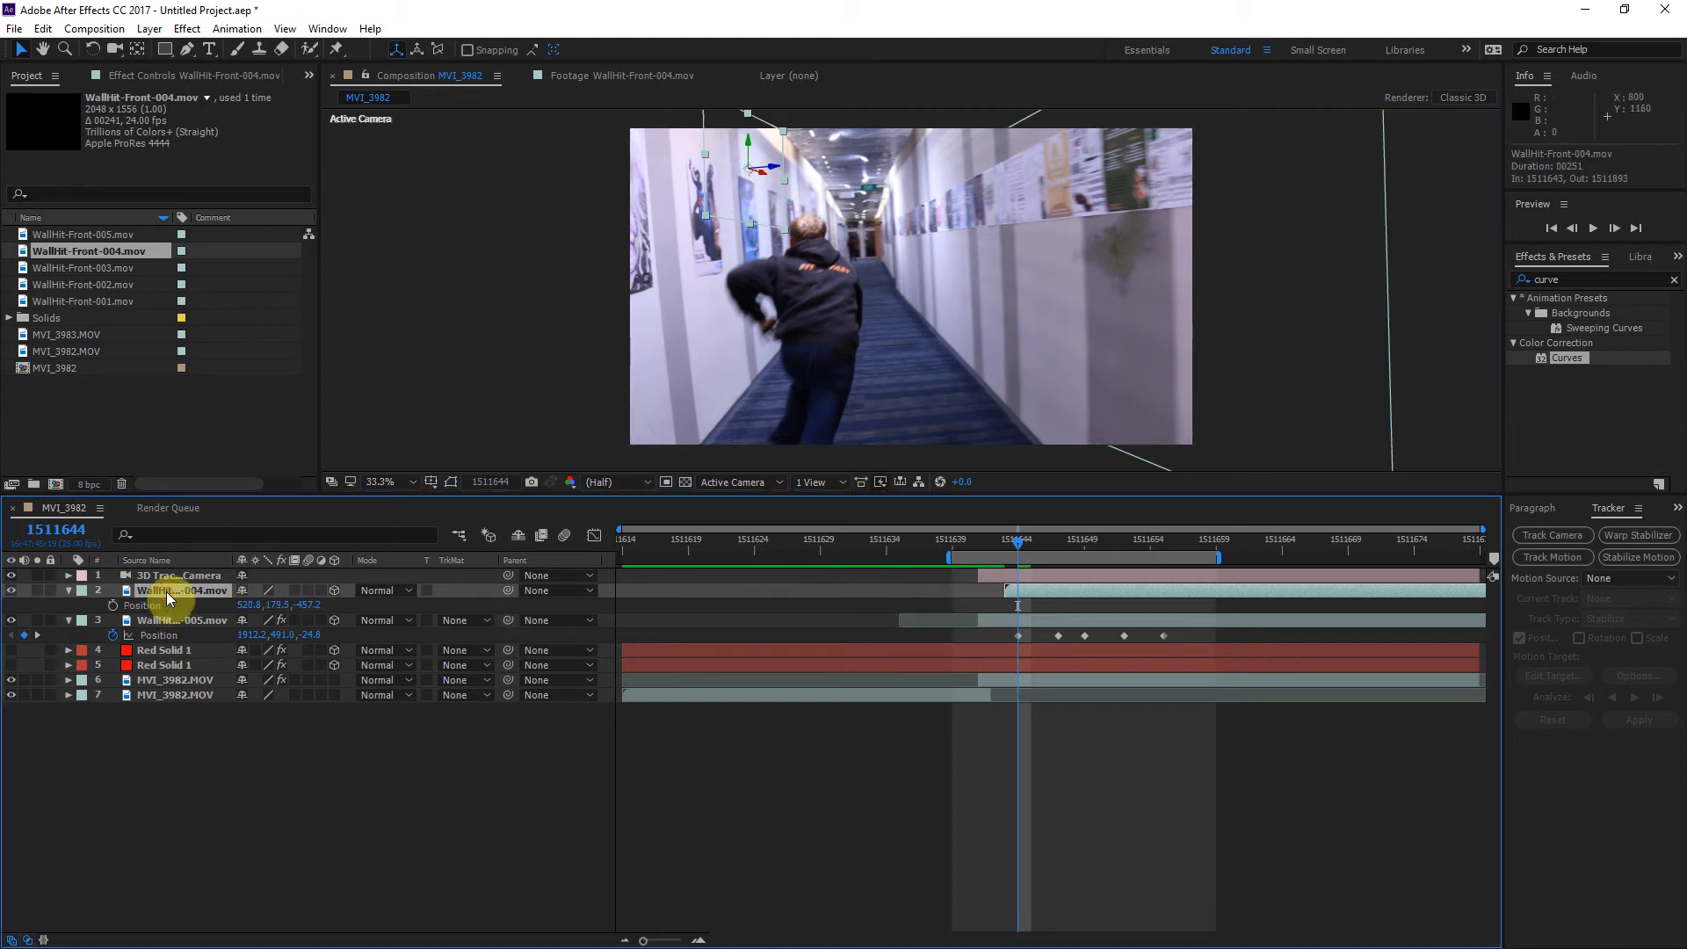
left_click(114, 606)
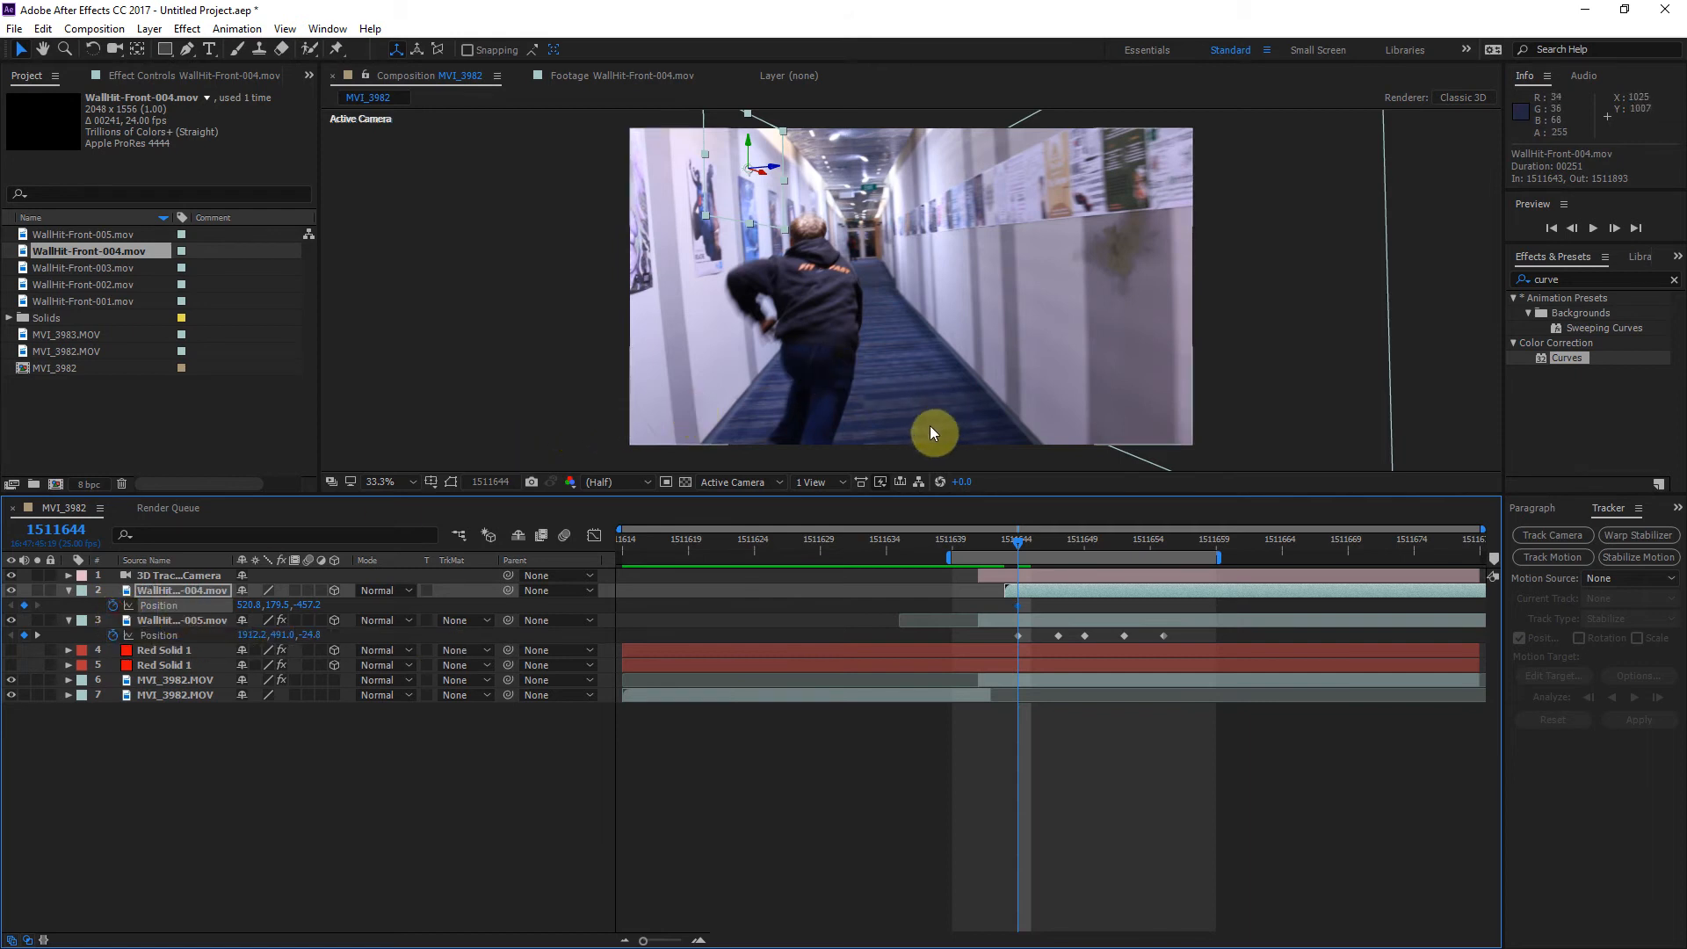
Step: Keyframe the WallHit-Front-004 Position at about 540.9, 179.5, -395.5 on frame 1511657 and 571, 179.5, -303.6 on frame 1511669
left_click_drag(1021, 548, 1190, 544)
left_click_drag(756, 161, 770, 157)
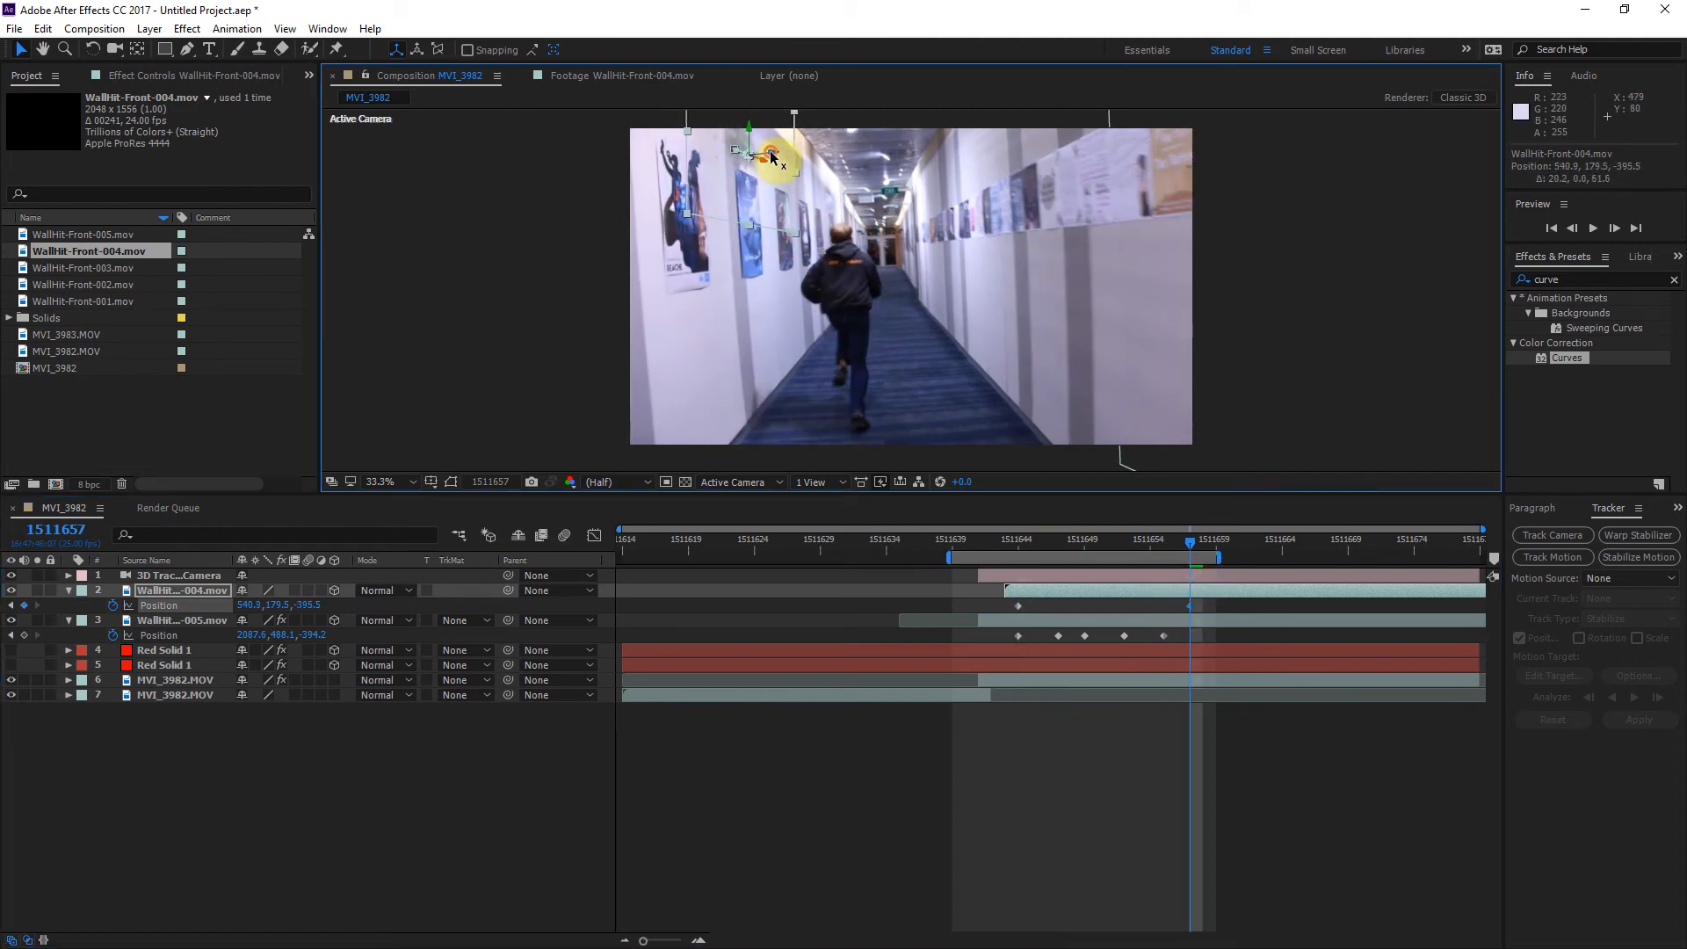
left_click_drag(1209, 552, 1351, 576)
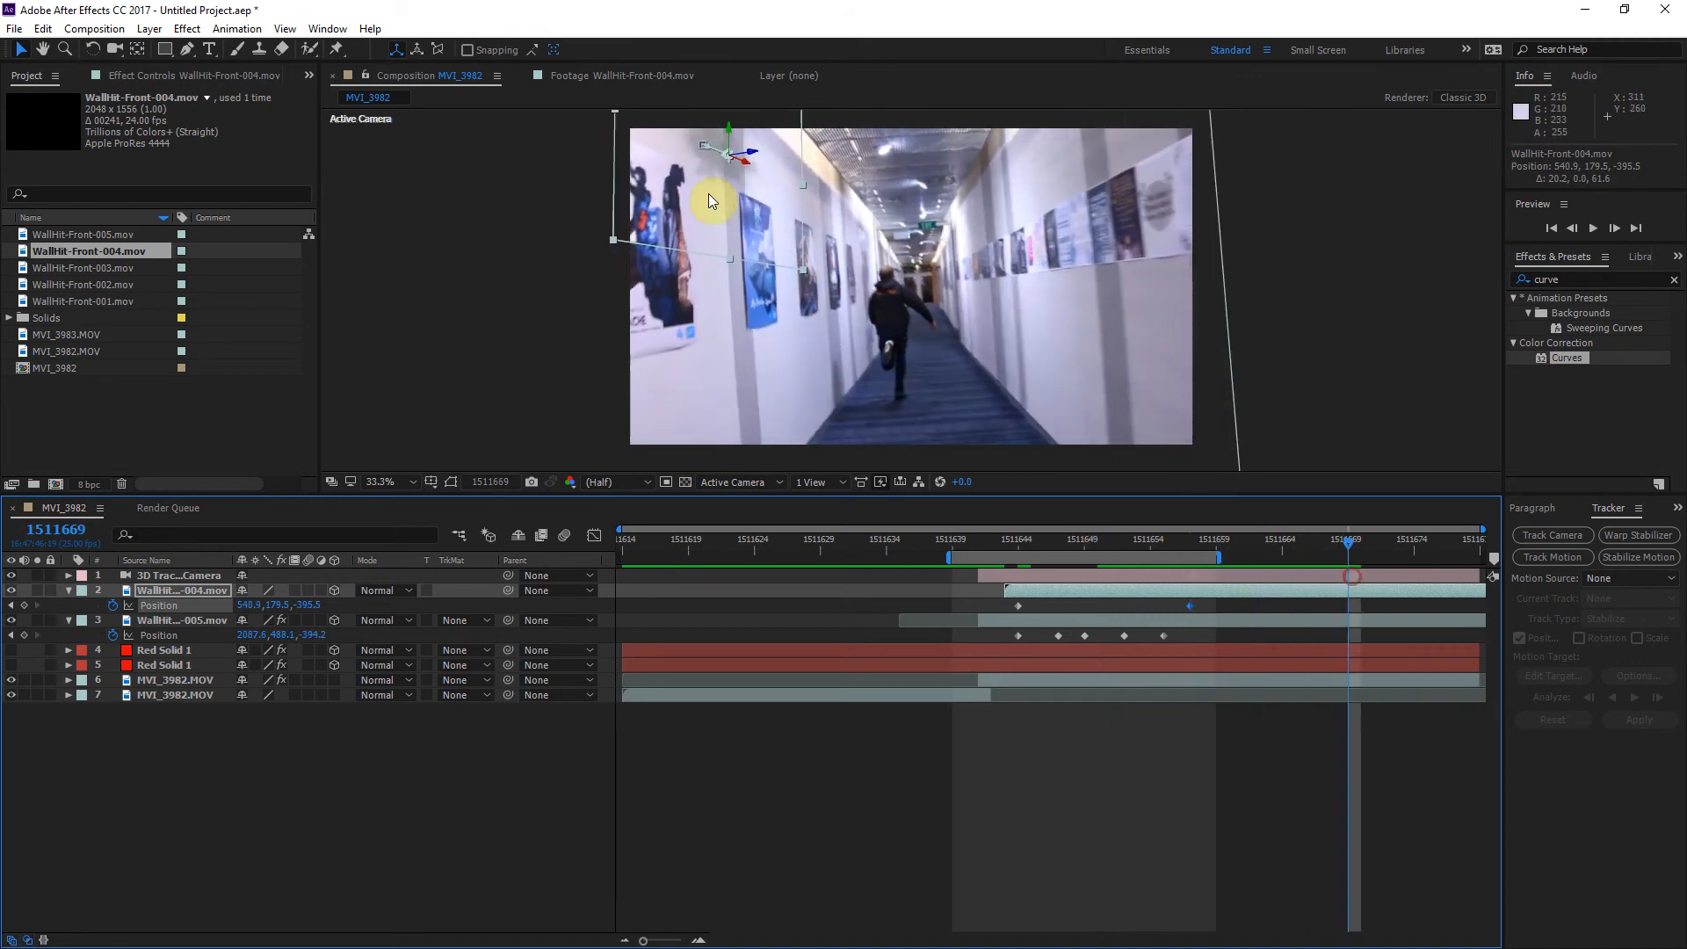
left_click_drag(748, 167, 773, 166)
Step: Keyframe the WallHit-Front-004 Position at about 594.7, 179.5, -230.9 on frame 1511676
left_click(1382, 539)
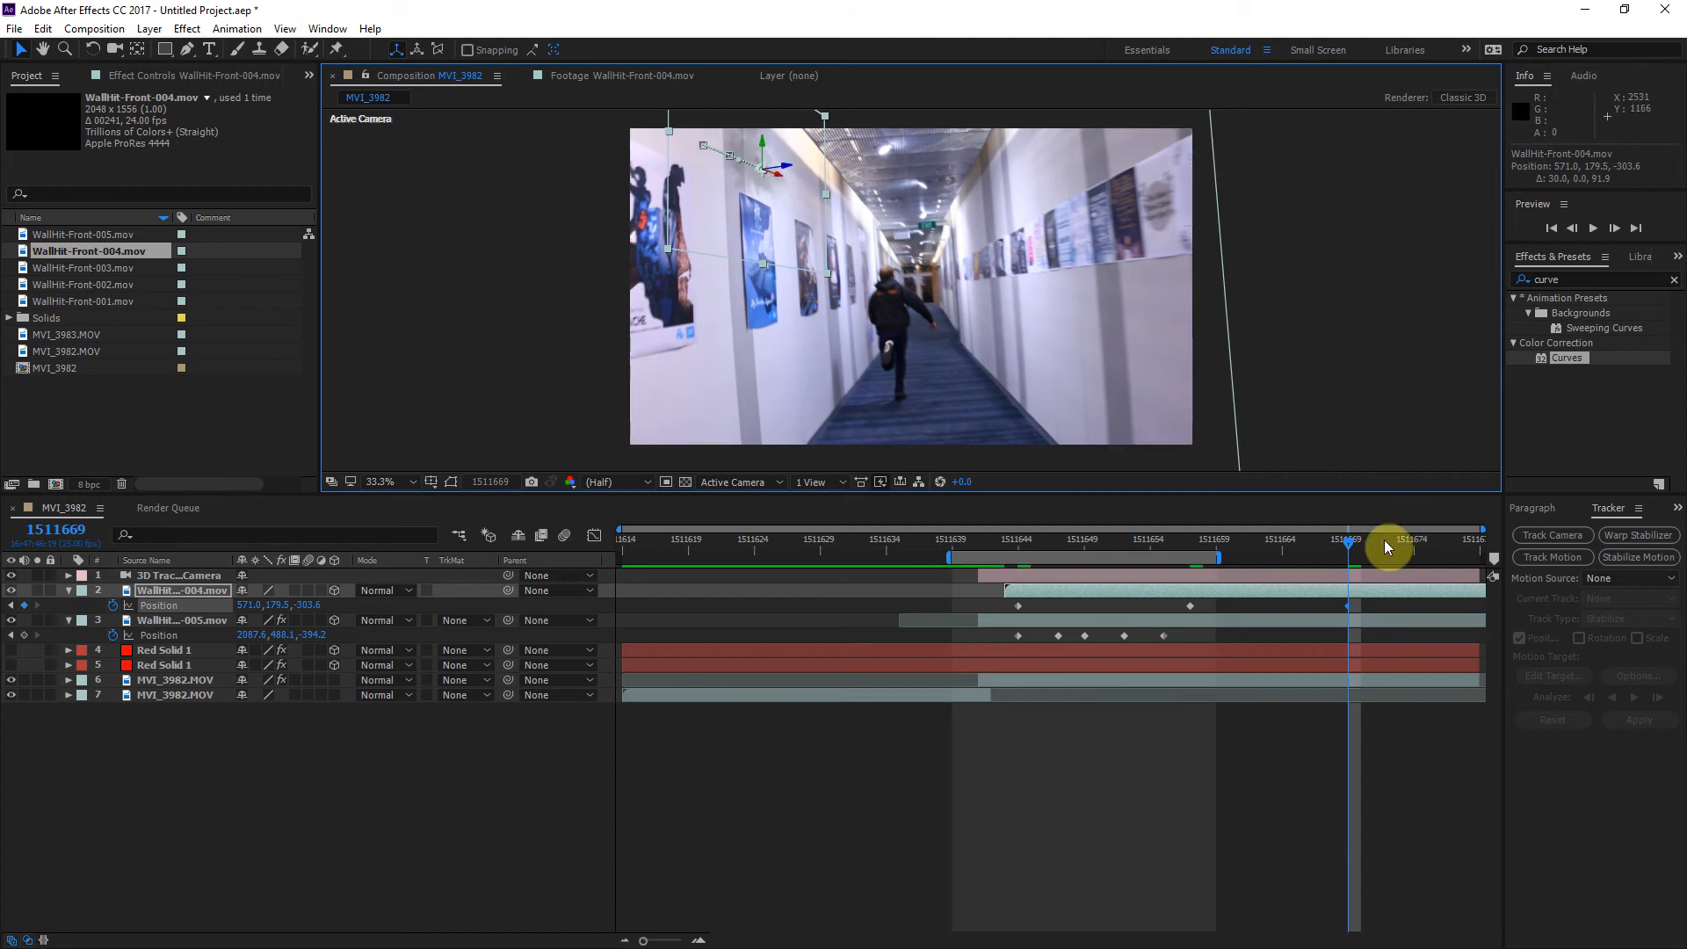
left_click_drag(1379, 540, 1441, 552)
mouse_move(700, 122)
left_mouse_down()
mouse_move(741, 132)
mouse_move(726, 139)
left_mouse_up()
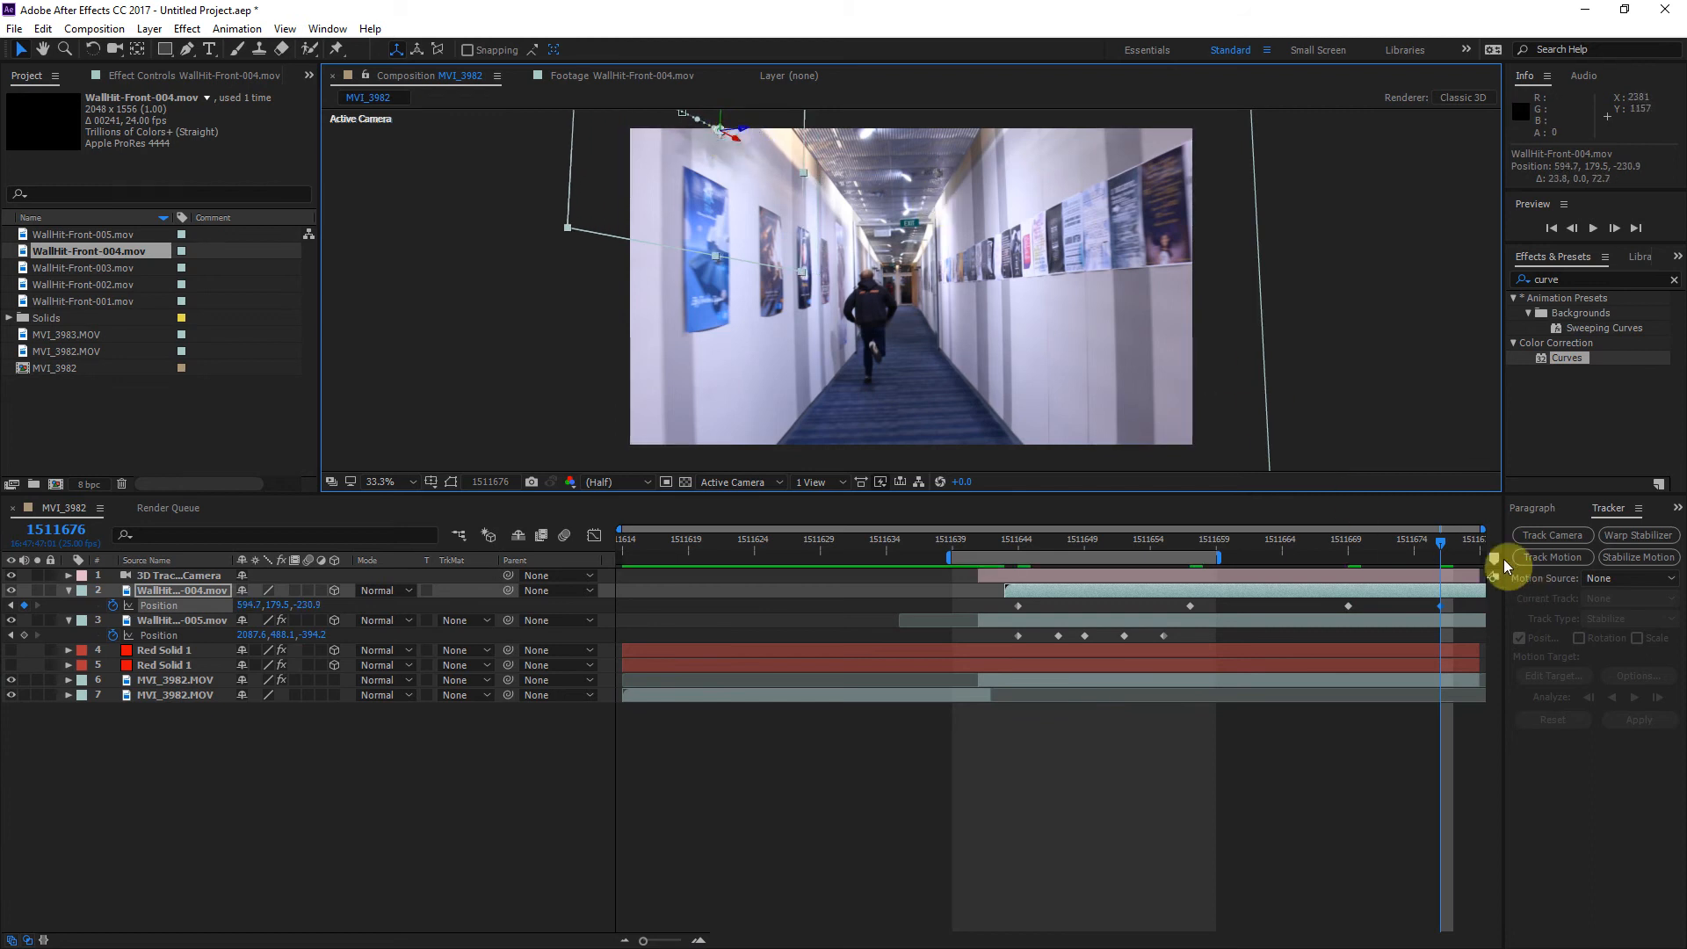
Step: Extend the work area to end at frame 1511678, fit the composition in the viewer and preview the left-wall hit enlarged
left_click_drag(1446, 545, 1485, 555)
left_click(1524, 555)
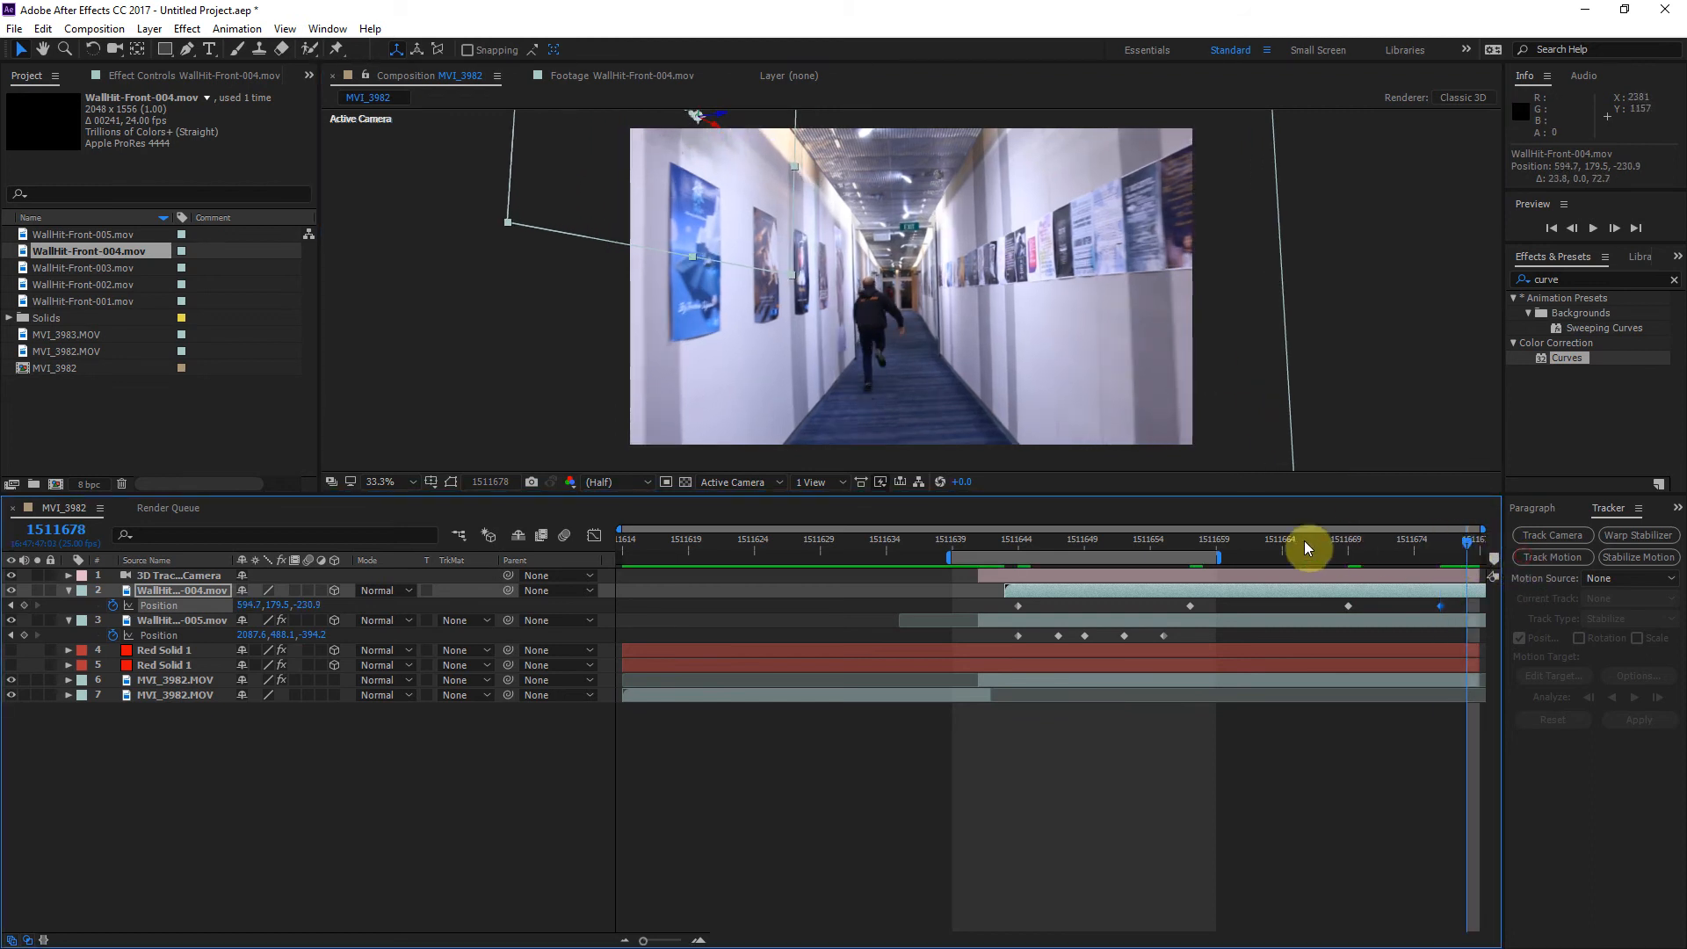
left_click_drag(1219, 551, 1483, 555)
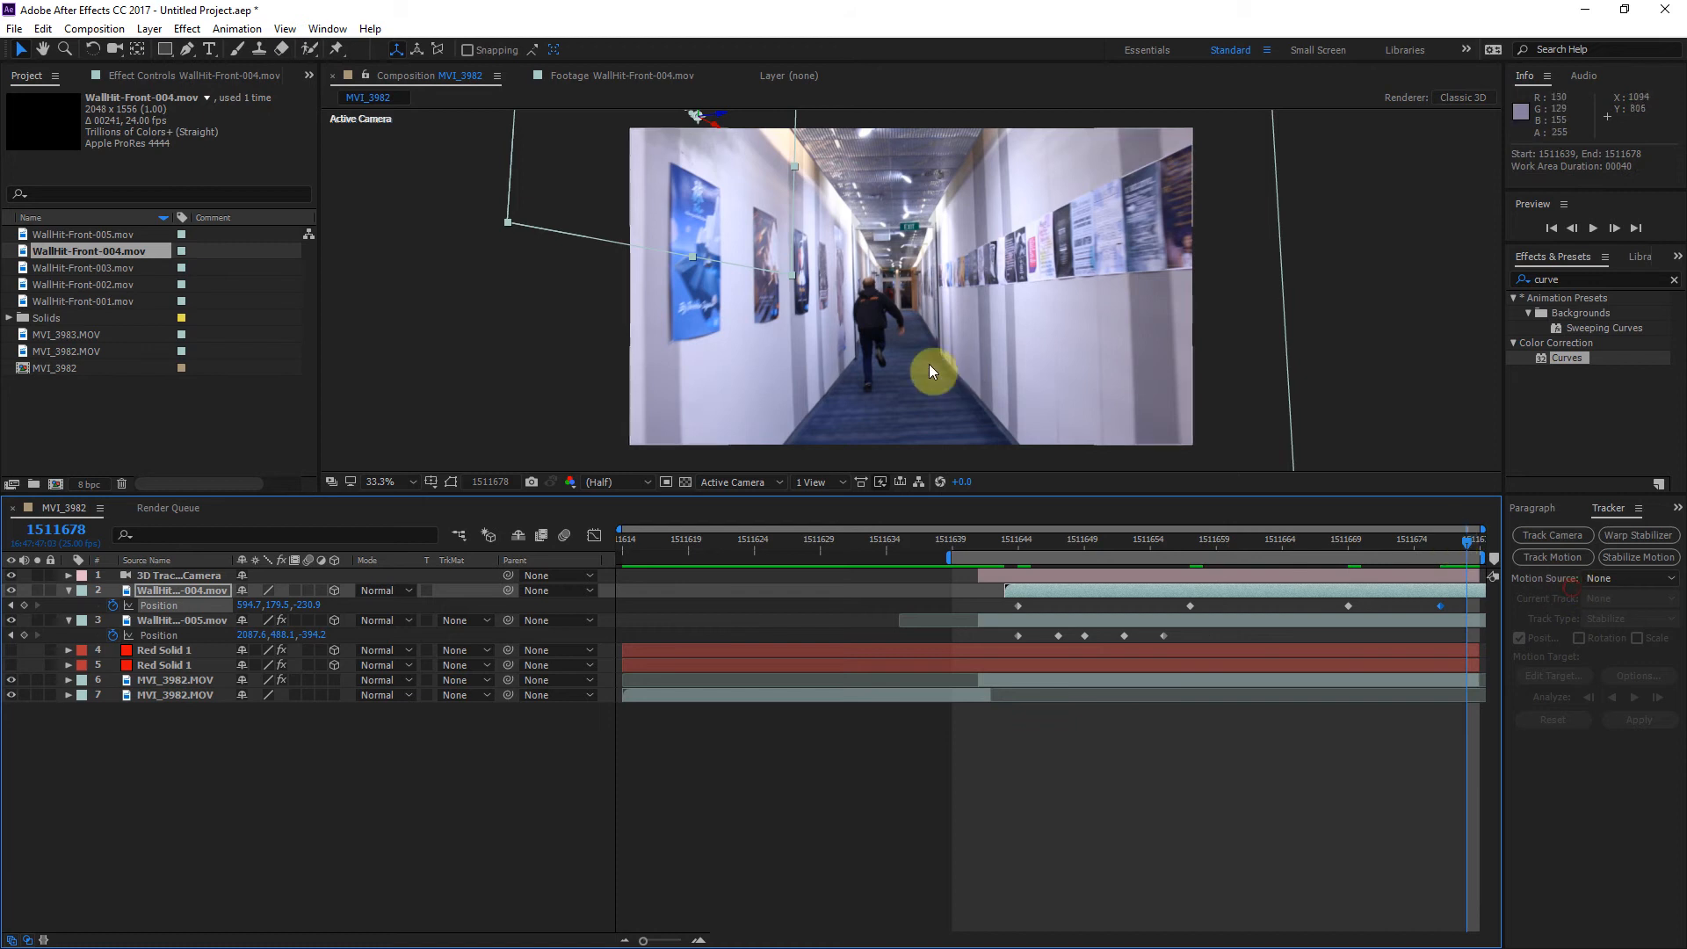
left_click(379, 482)
left_click(400, 501)
key("space")
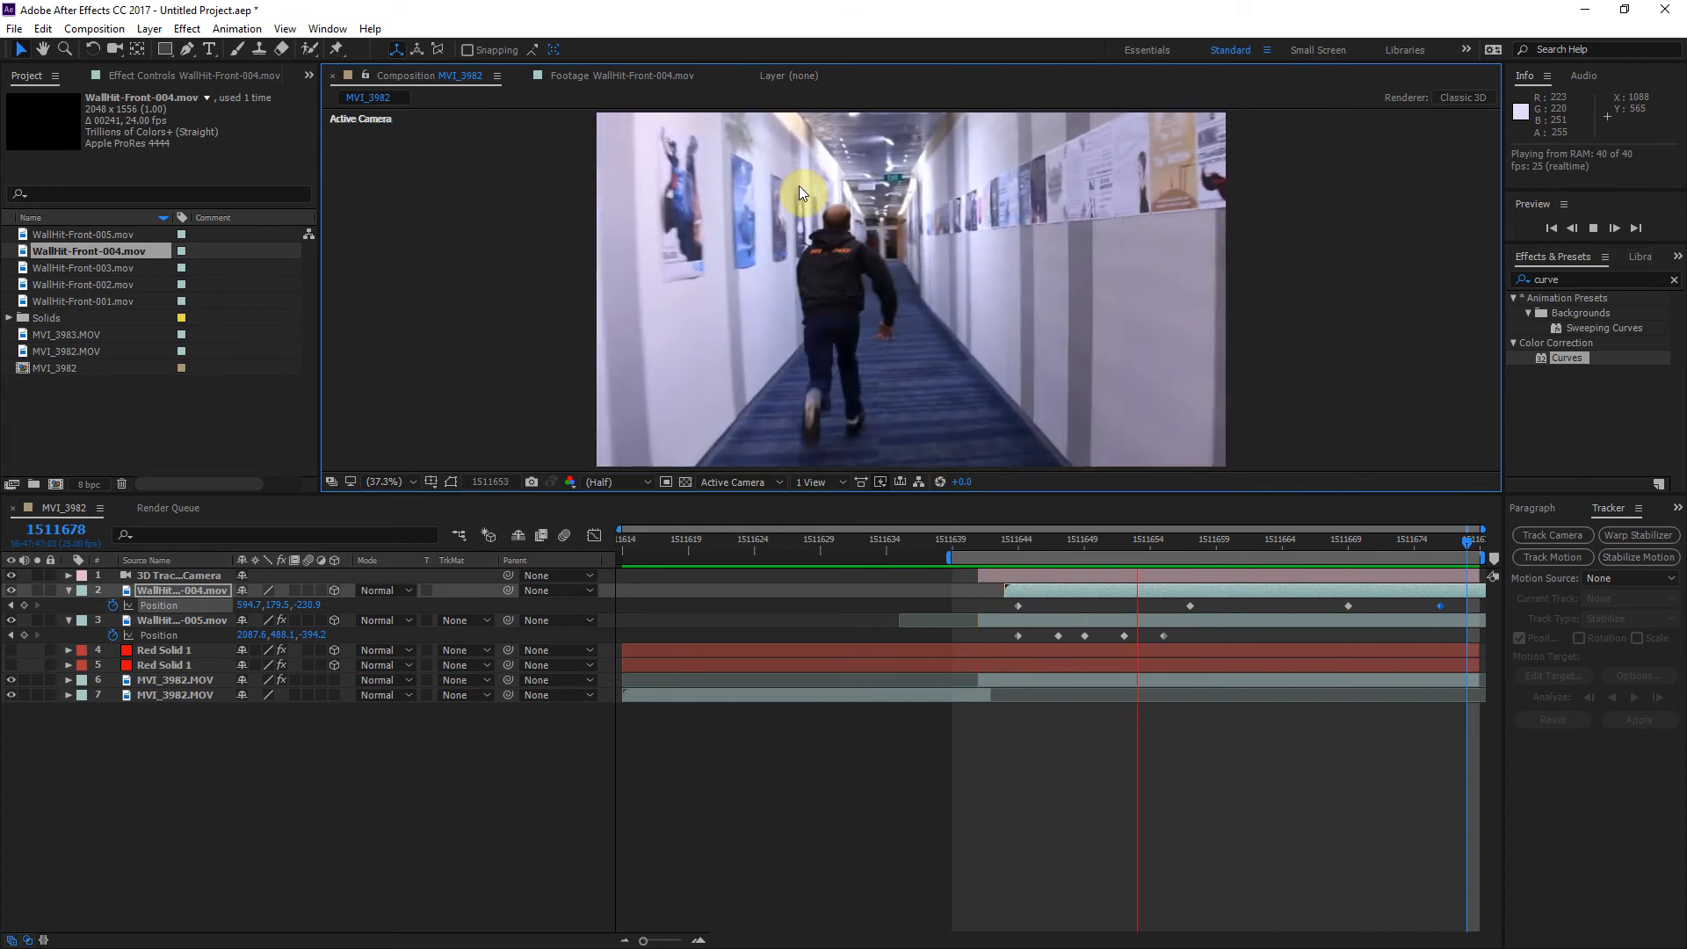
key("grave")
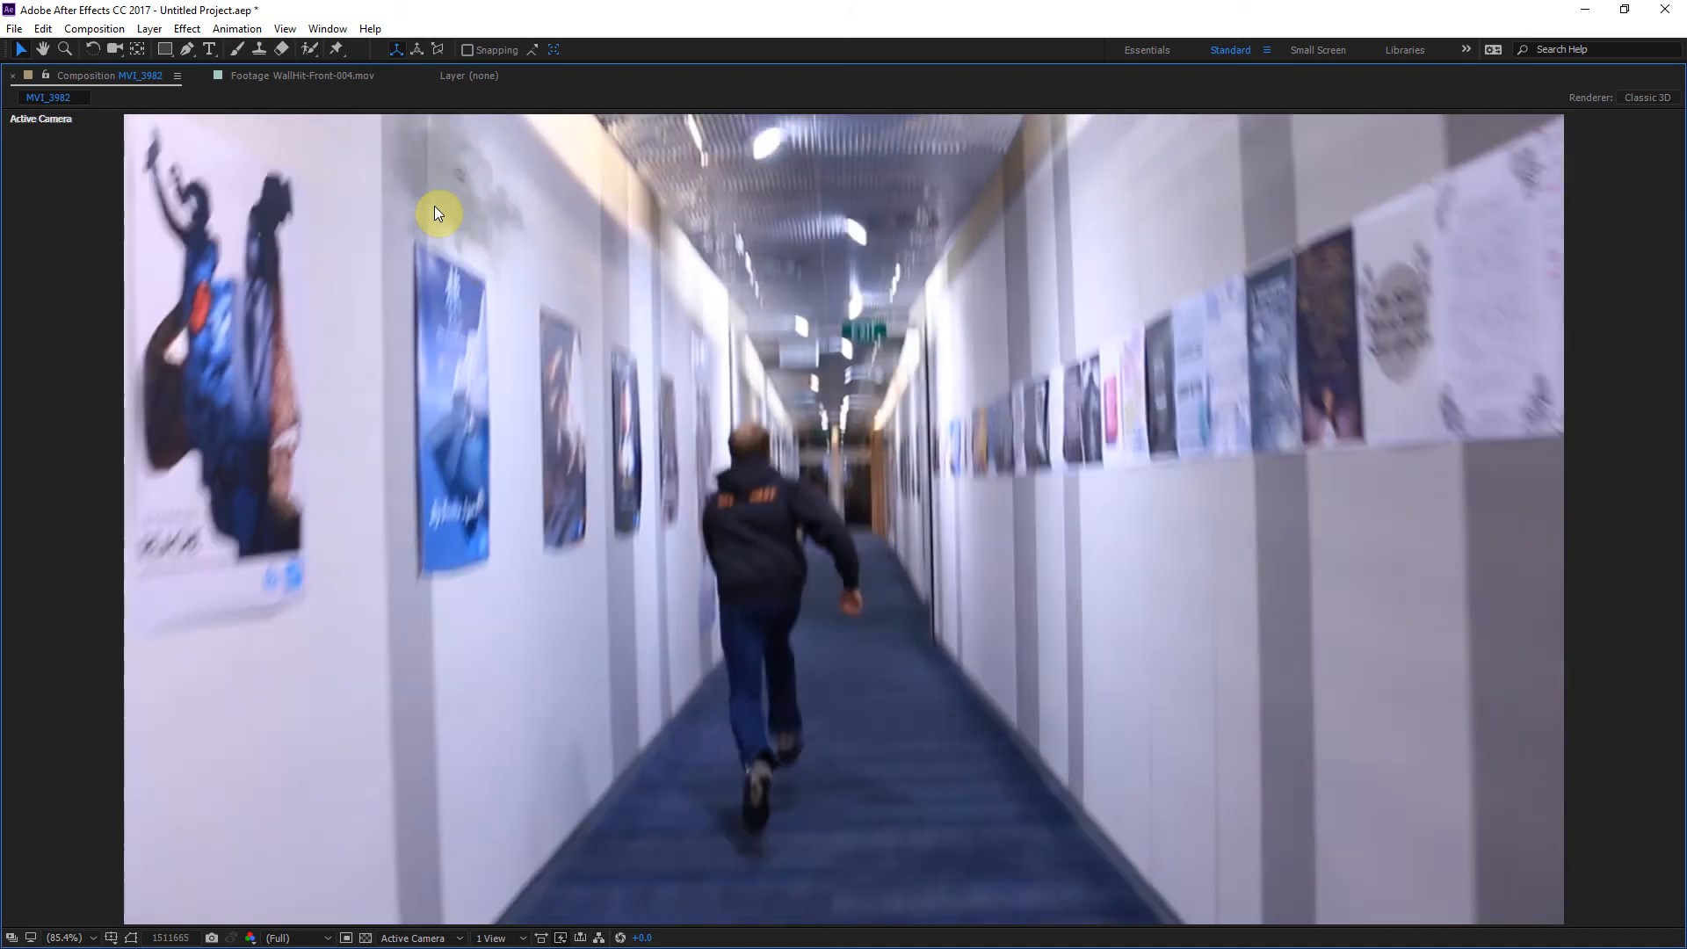
key("space")
key("grave")
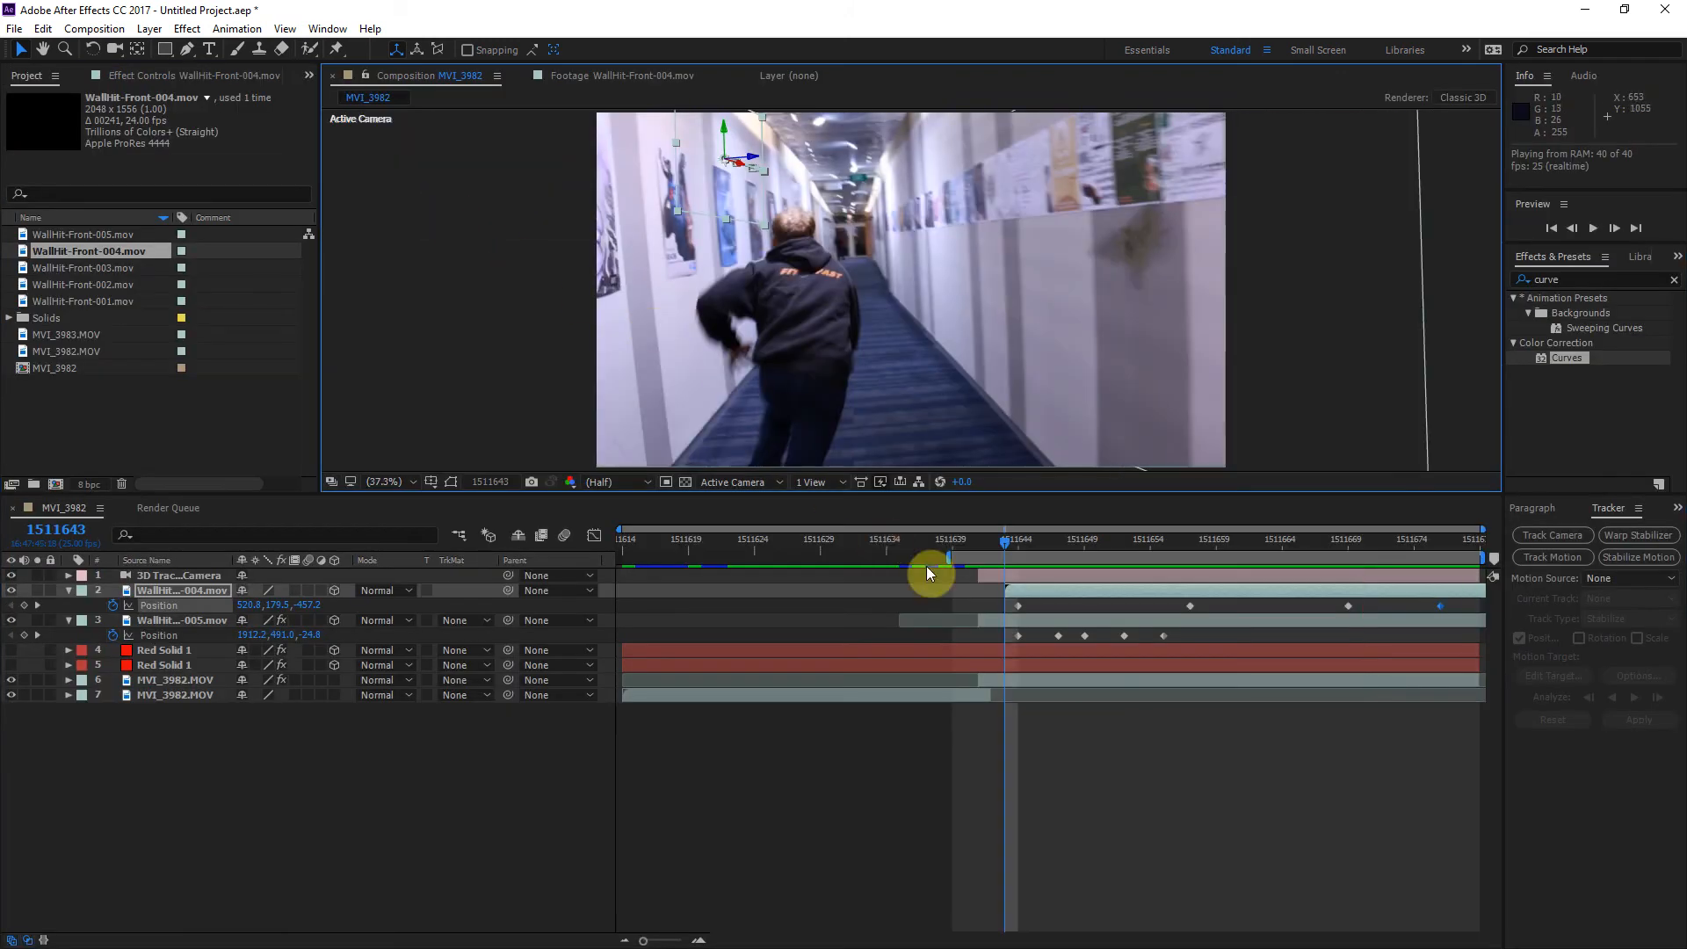
Step: Apply the Curves effect to the WallHit-Front-004 layer and lower the Green channel's midtones, judging at frame 1511667
left_click_drag(1573, 356, 1062, 589)
left_click(1191, 555)
left_click_drag(1209, 546, 1320, 543)
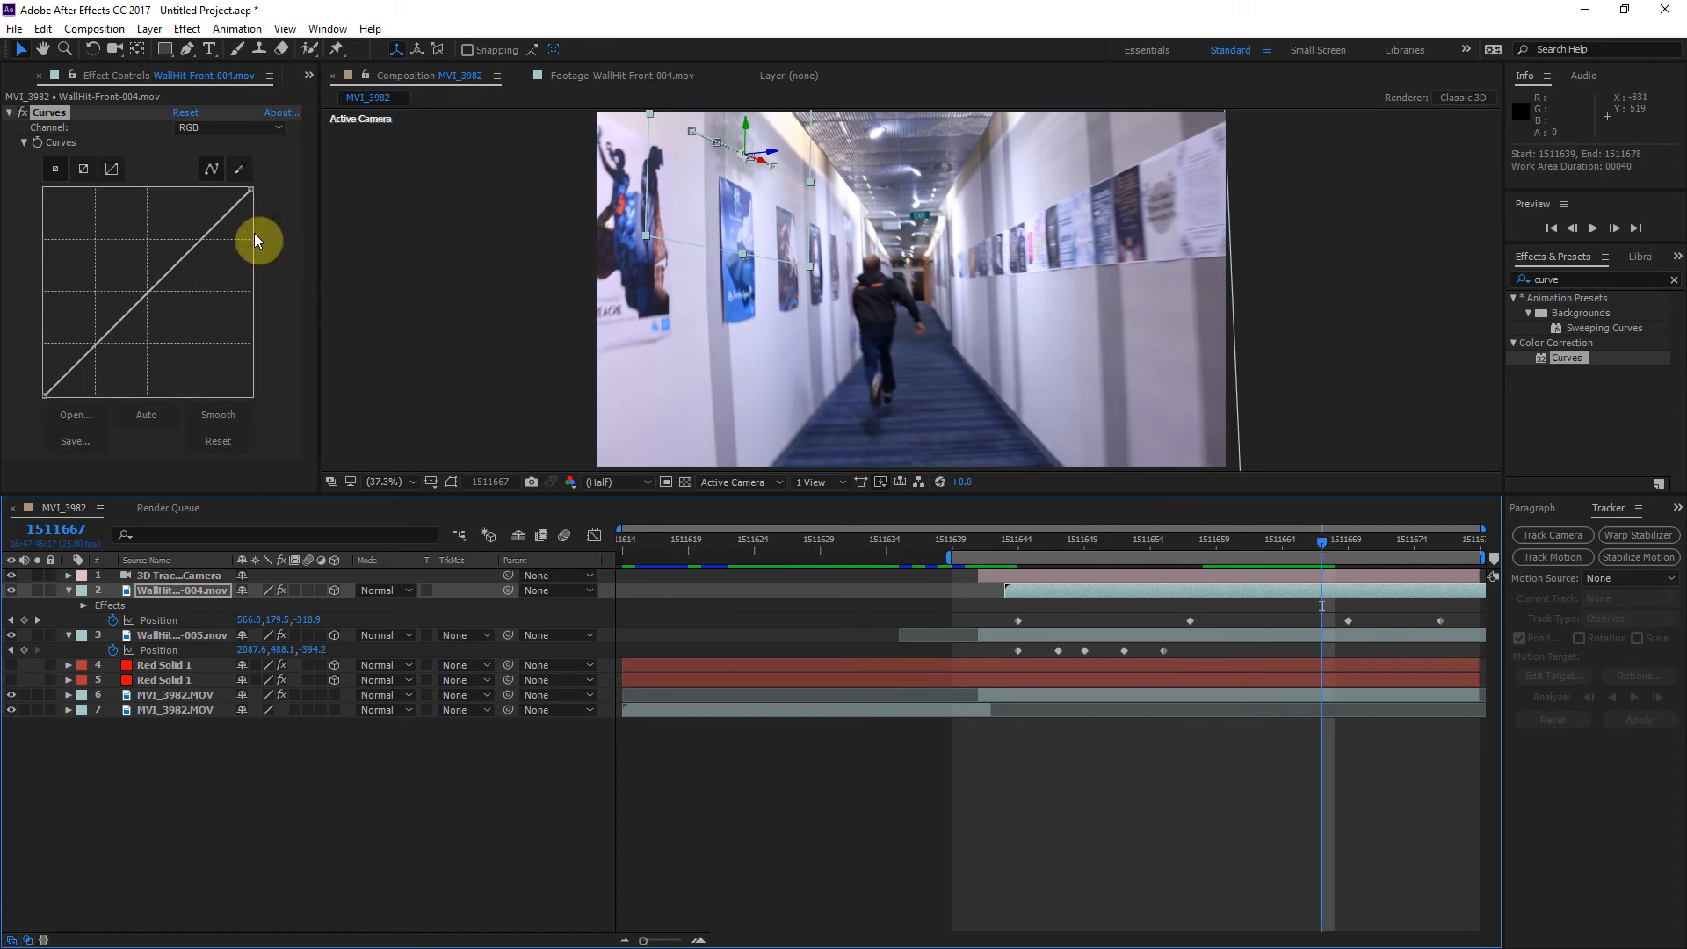
left_click(219, 137)
left_click(220, 181)
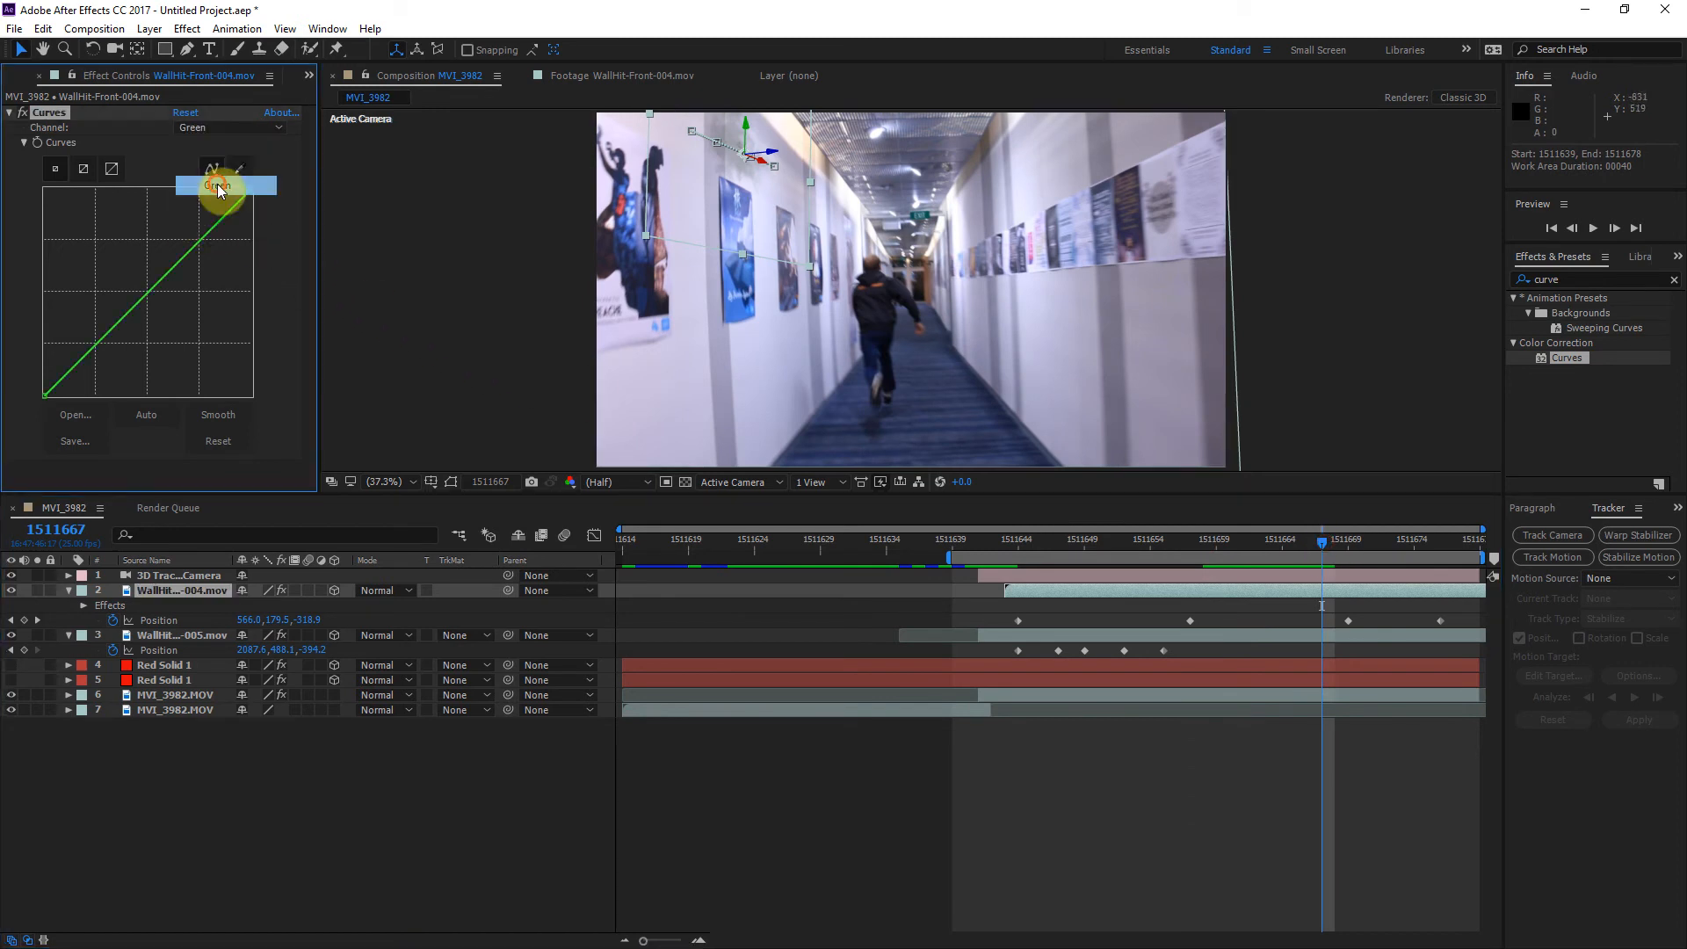
left_click_drag(176, 266, 192, 207)
Step: Lower the Blue channel's midtones slightly and darken the RGB midtones in the WallHit-Front-004 layer's Curves effect
left_click(225, 127)
left_click(218, 205)
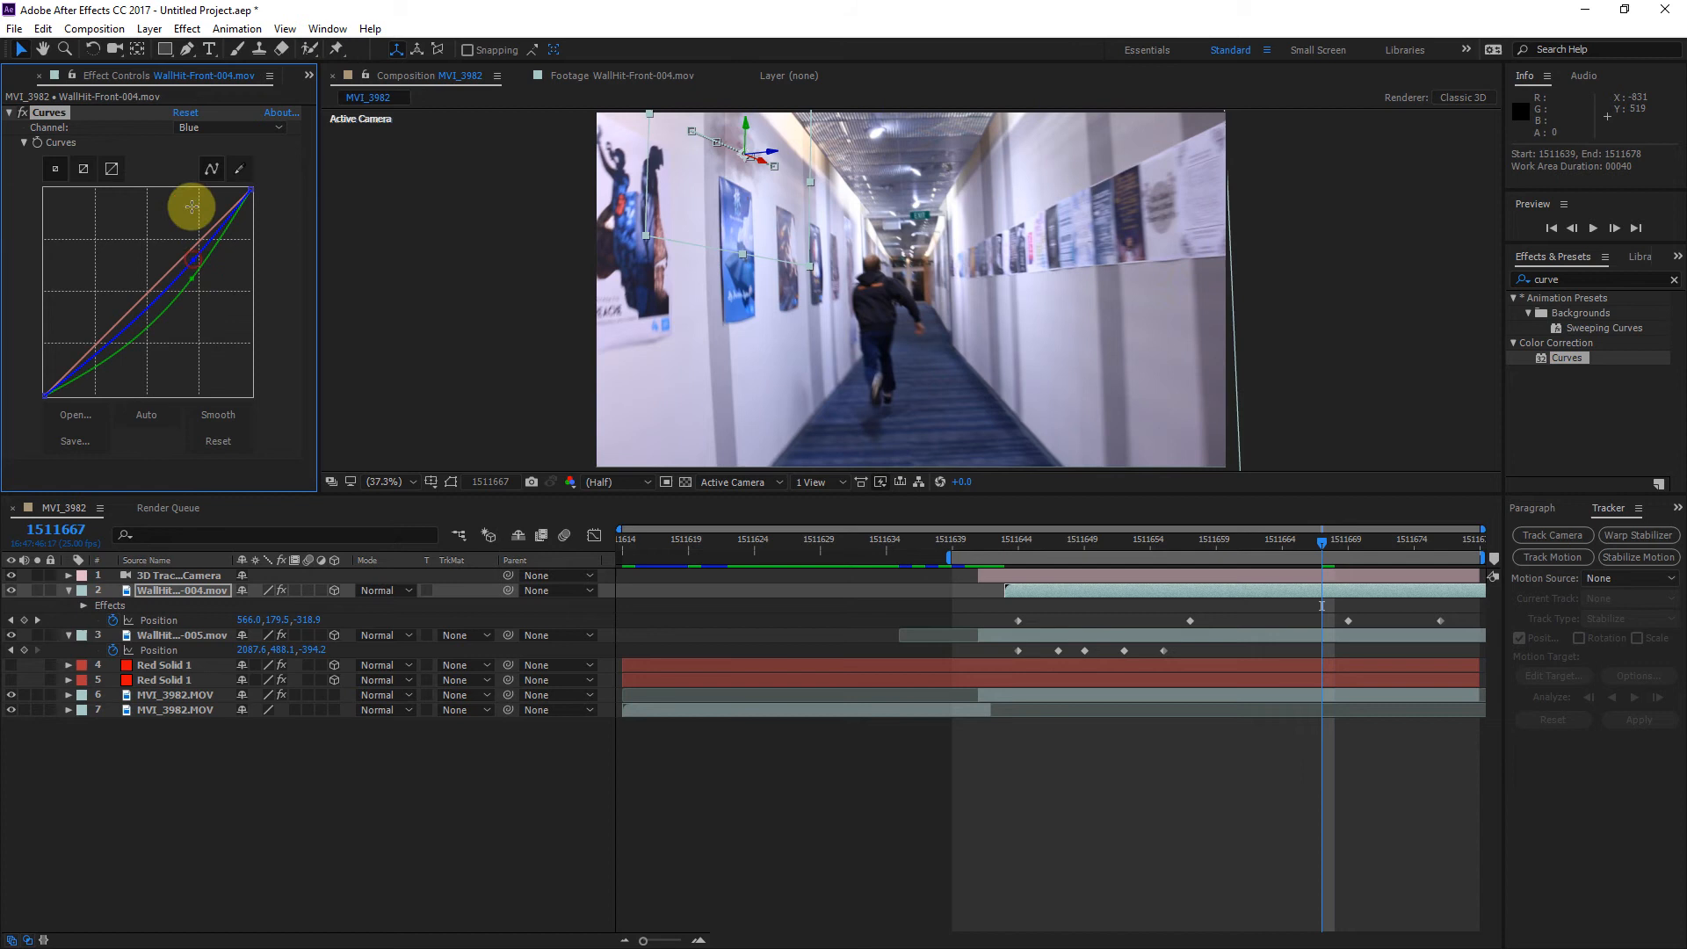
left_click(206, 133)
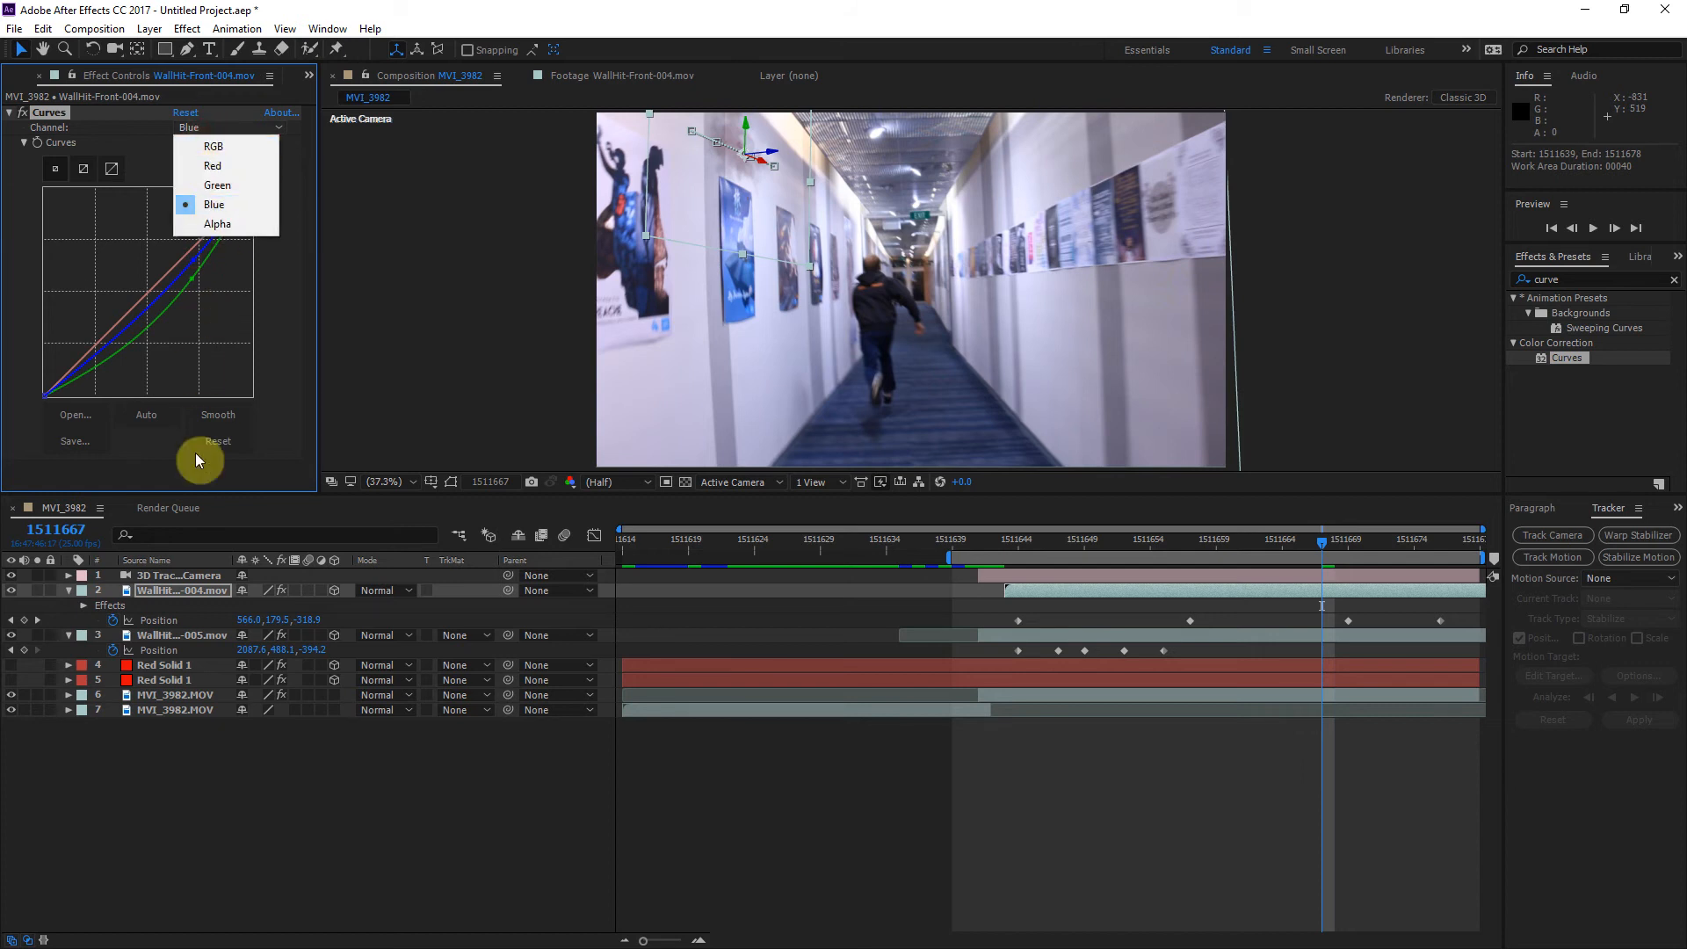
left_click(211, 145)
left_click_drag(170, 256, 182, 282)
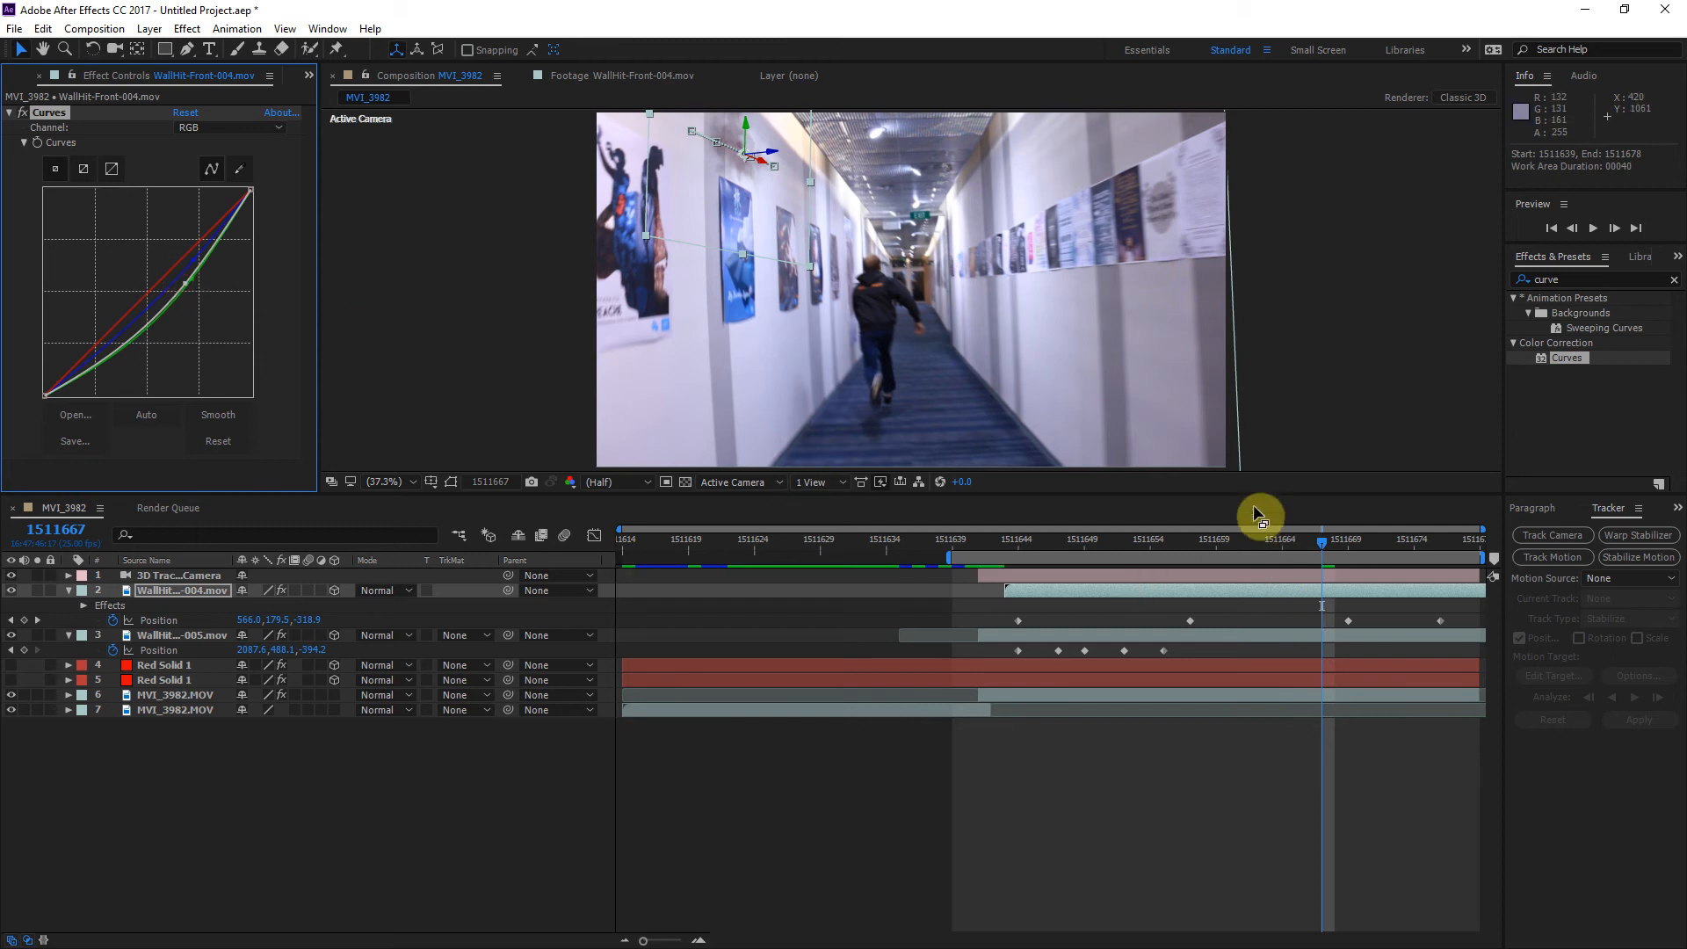
Step: Play back the composition in the enlarged viewer to check the left-wall hit's colour and motion
key("space")
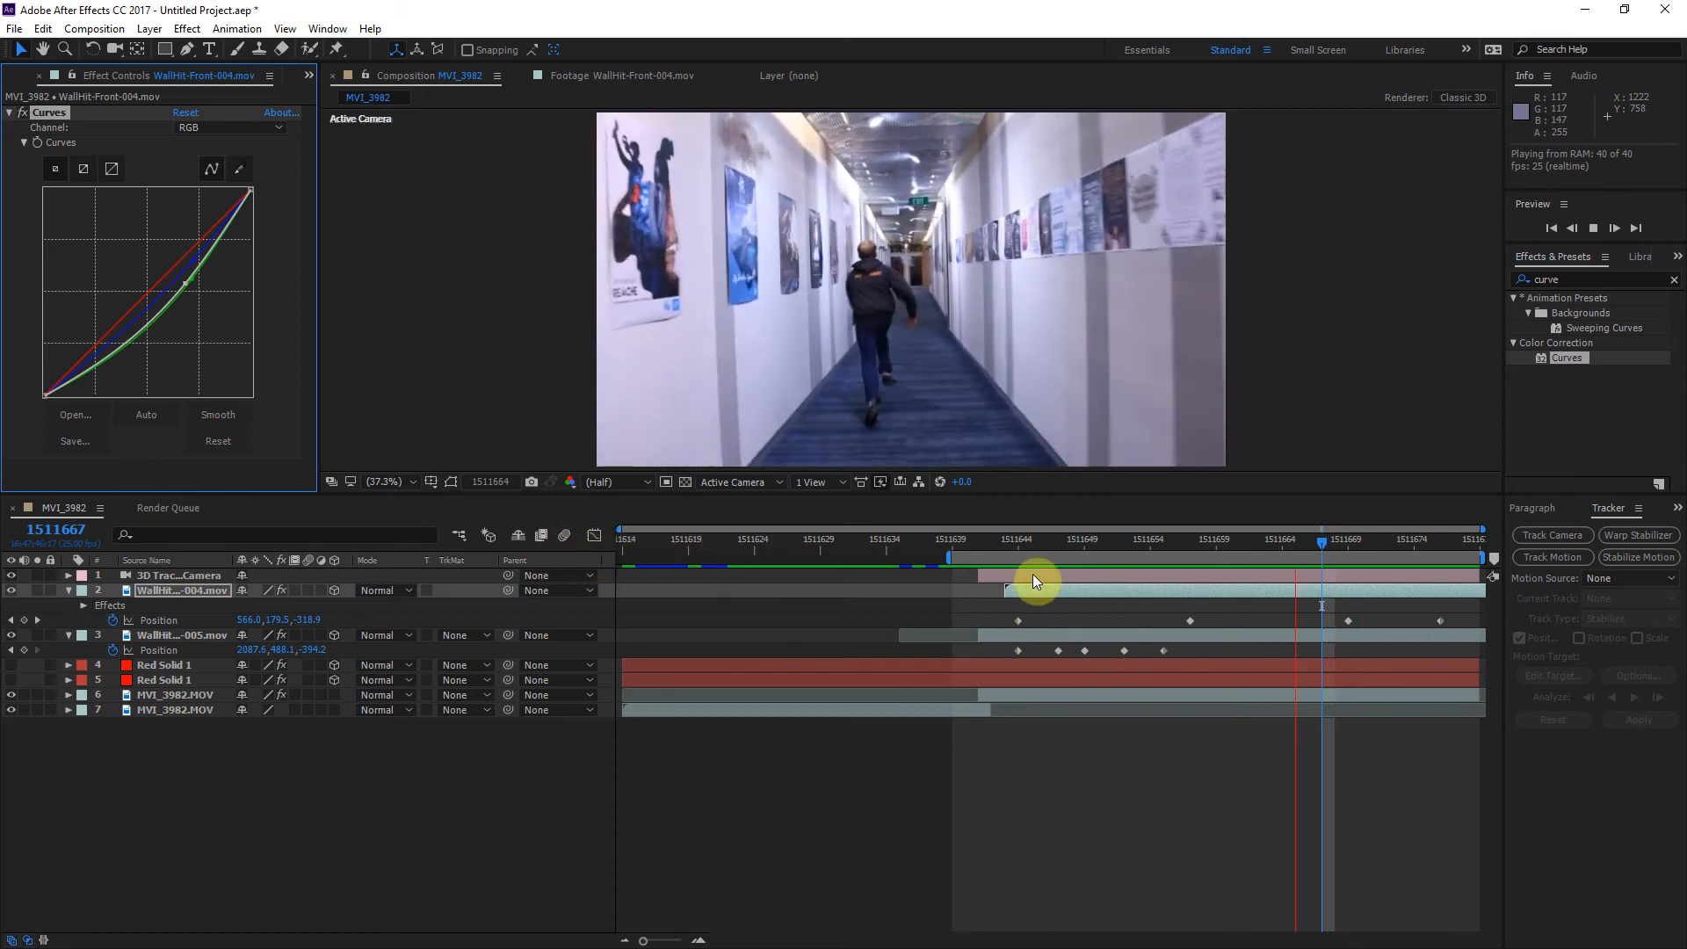
key("grave")
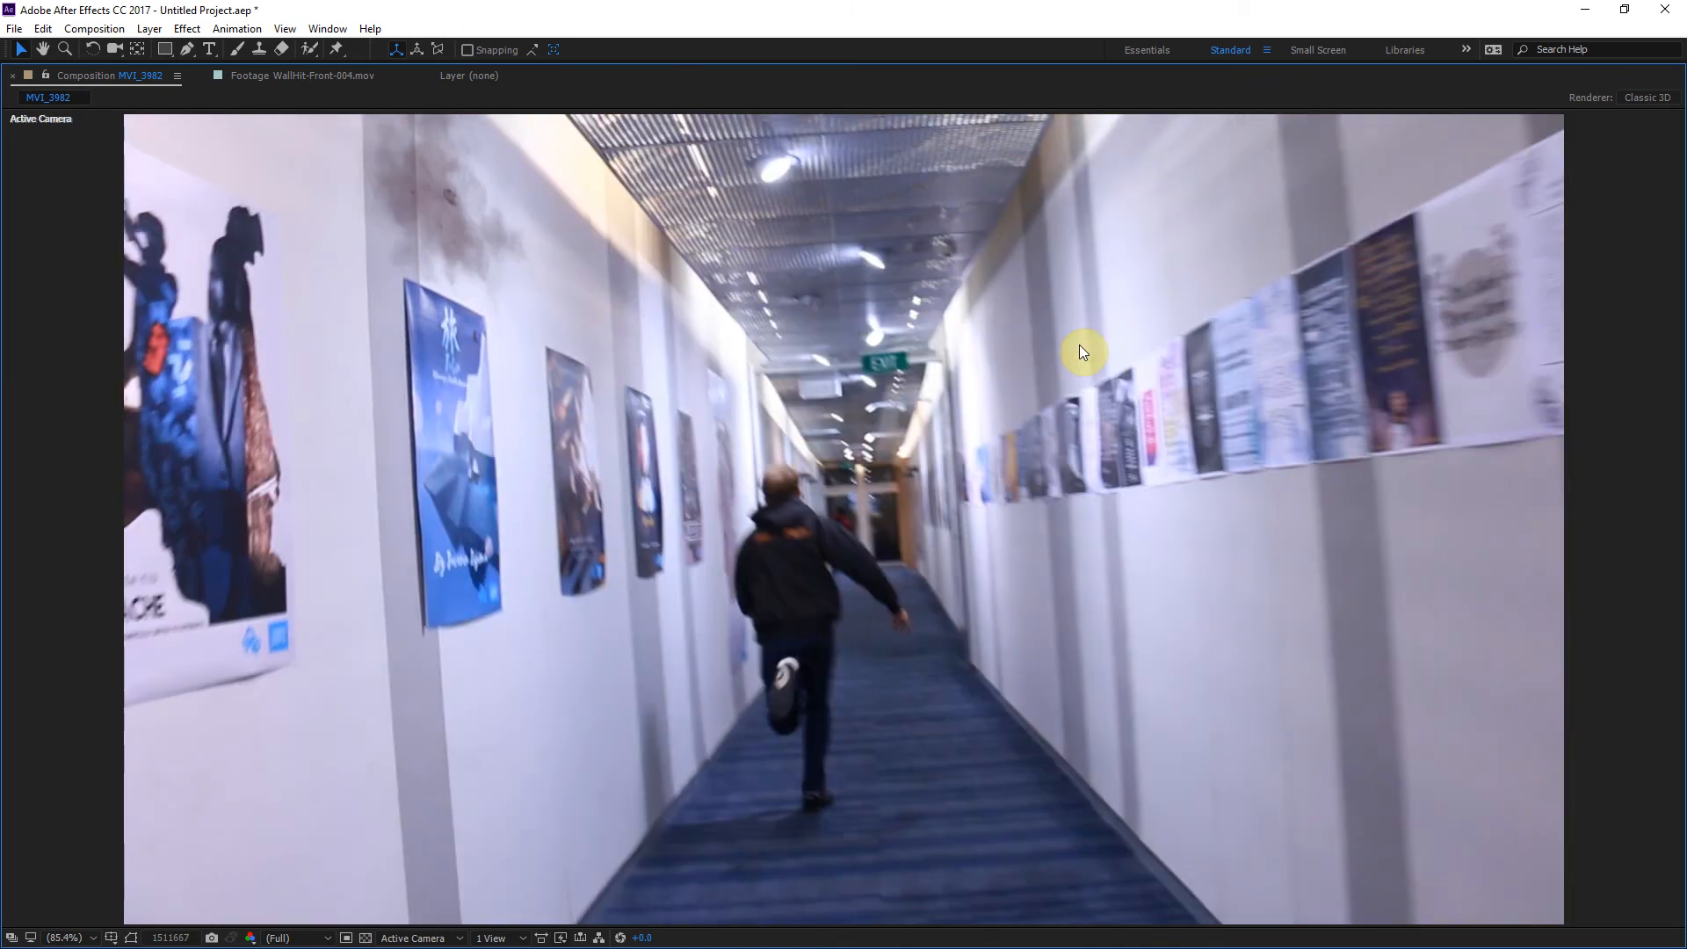
key("space")
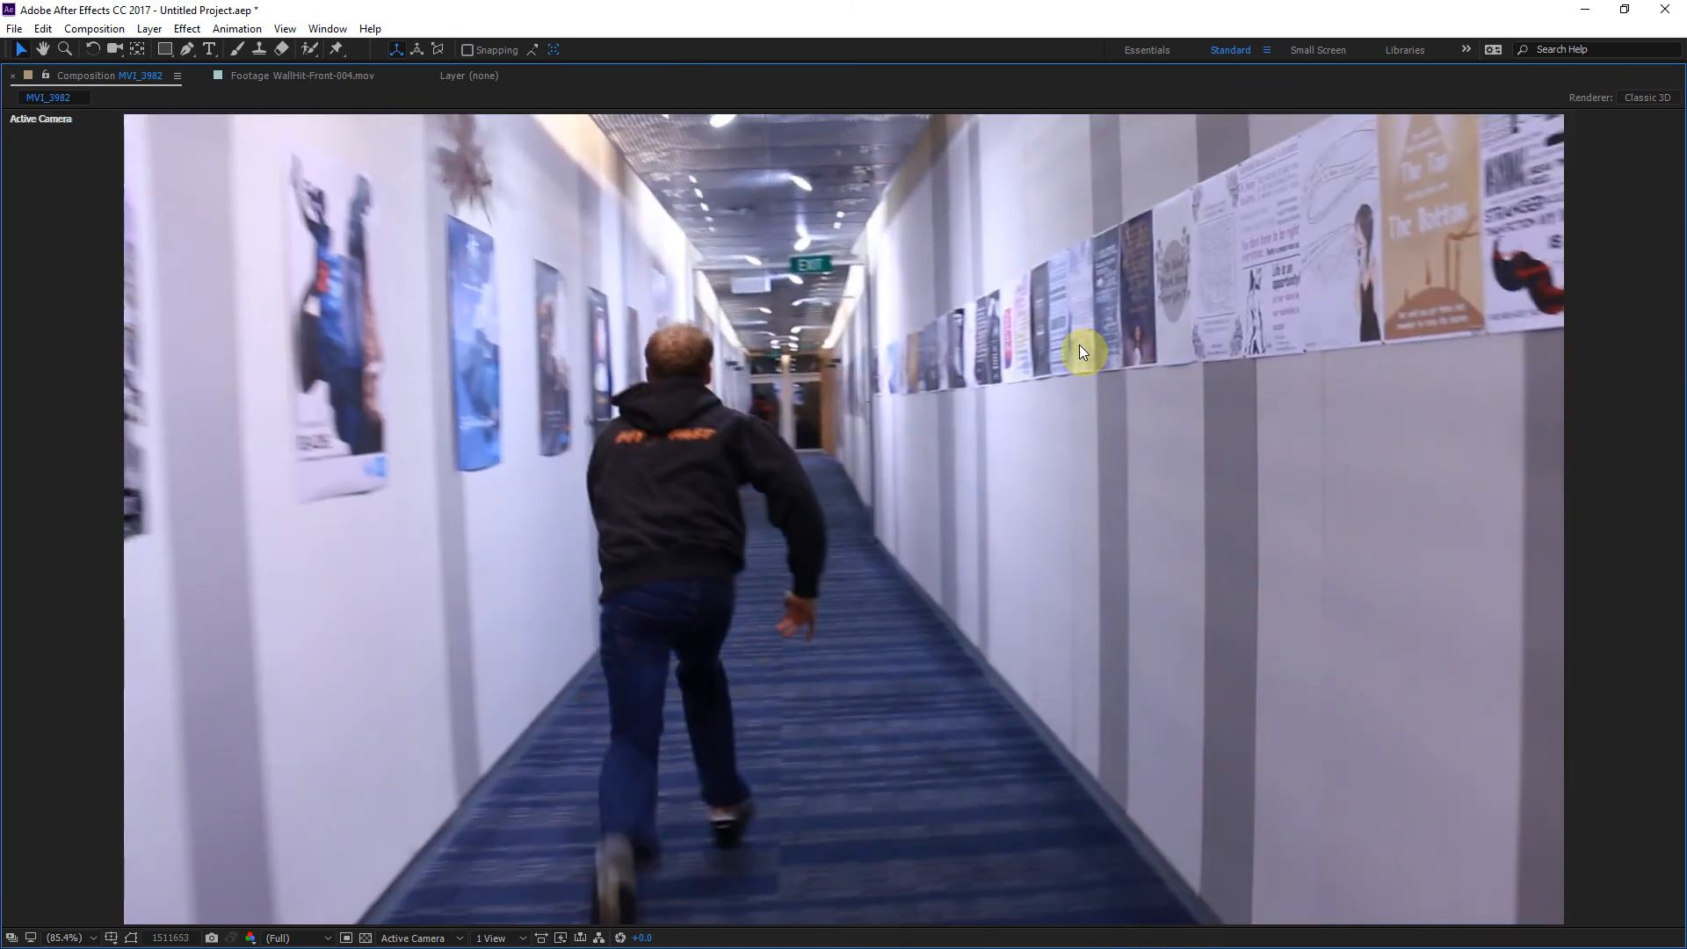
key("grave")
key("space")
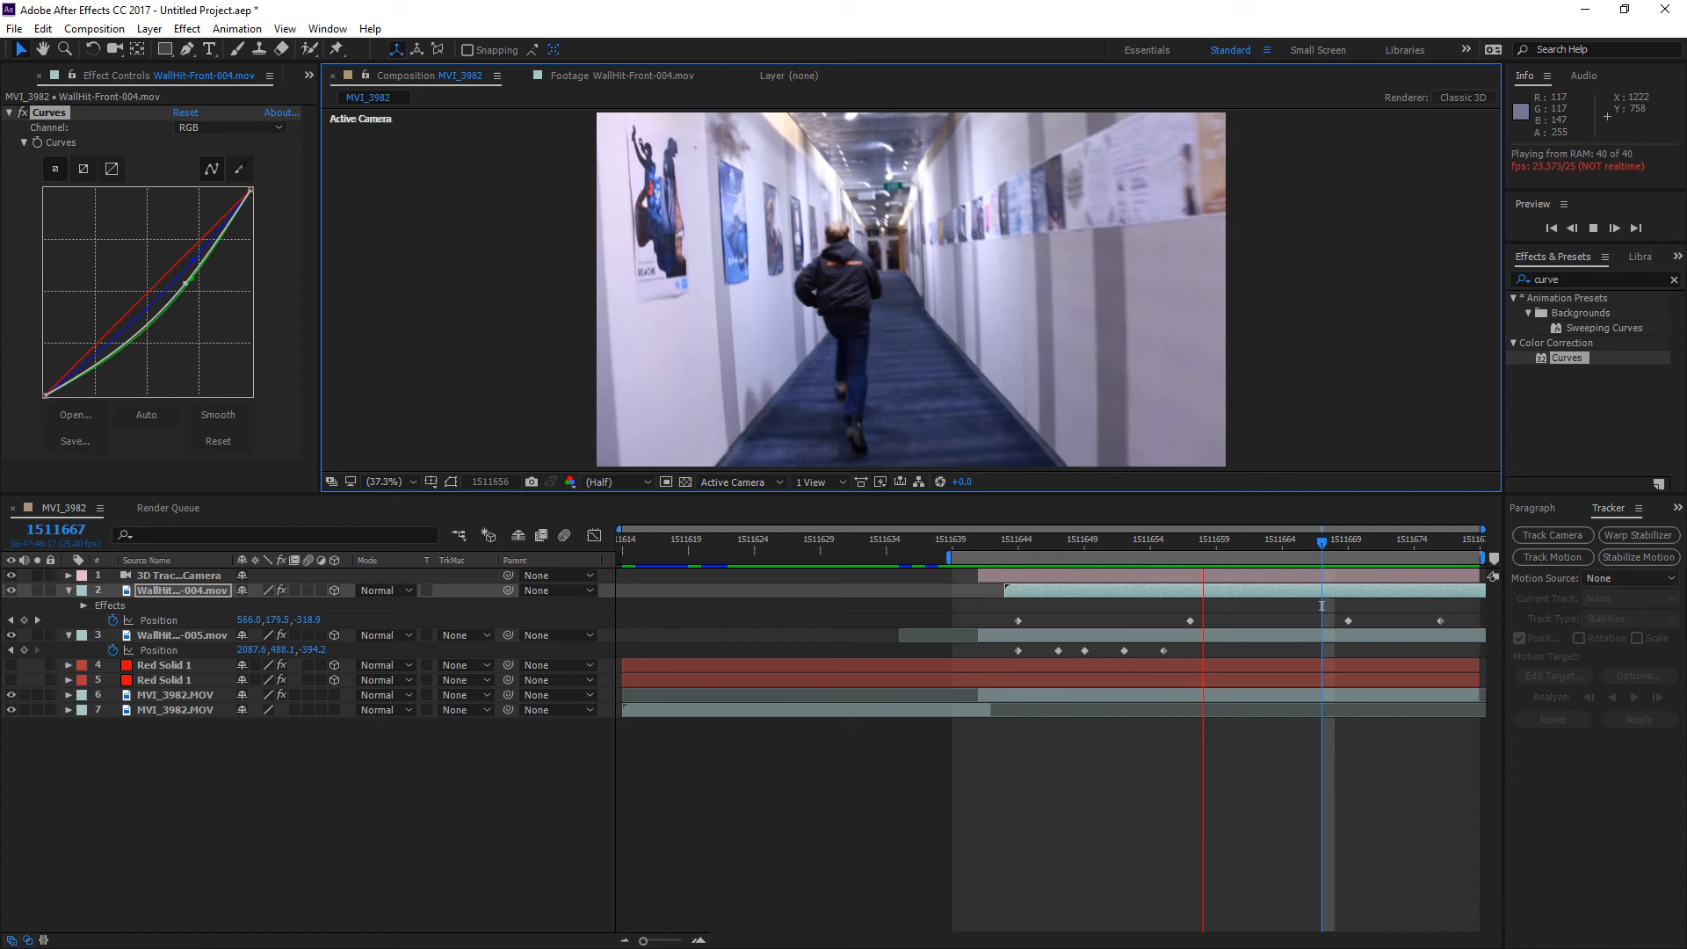
Step: Switch to Custom View 1 at frame 1511650 and step through nearby frames to examine the hit layers relative to the tracked camera
left_click(1214, 550)
left_click_drag(1195, 546, 1098, 532)
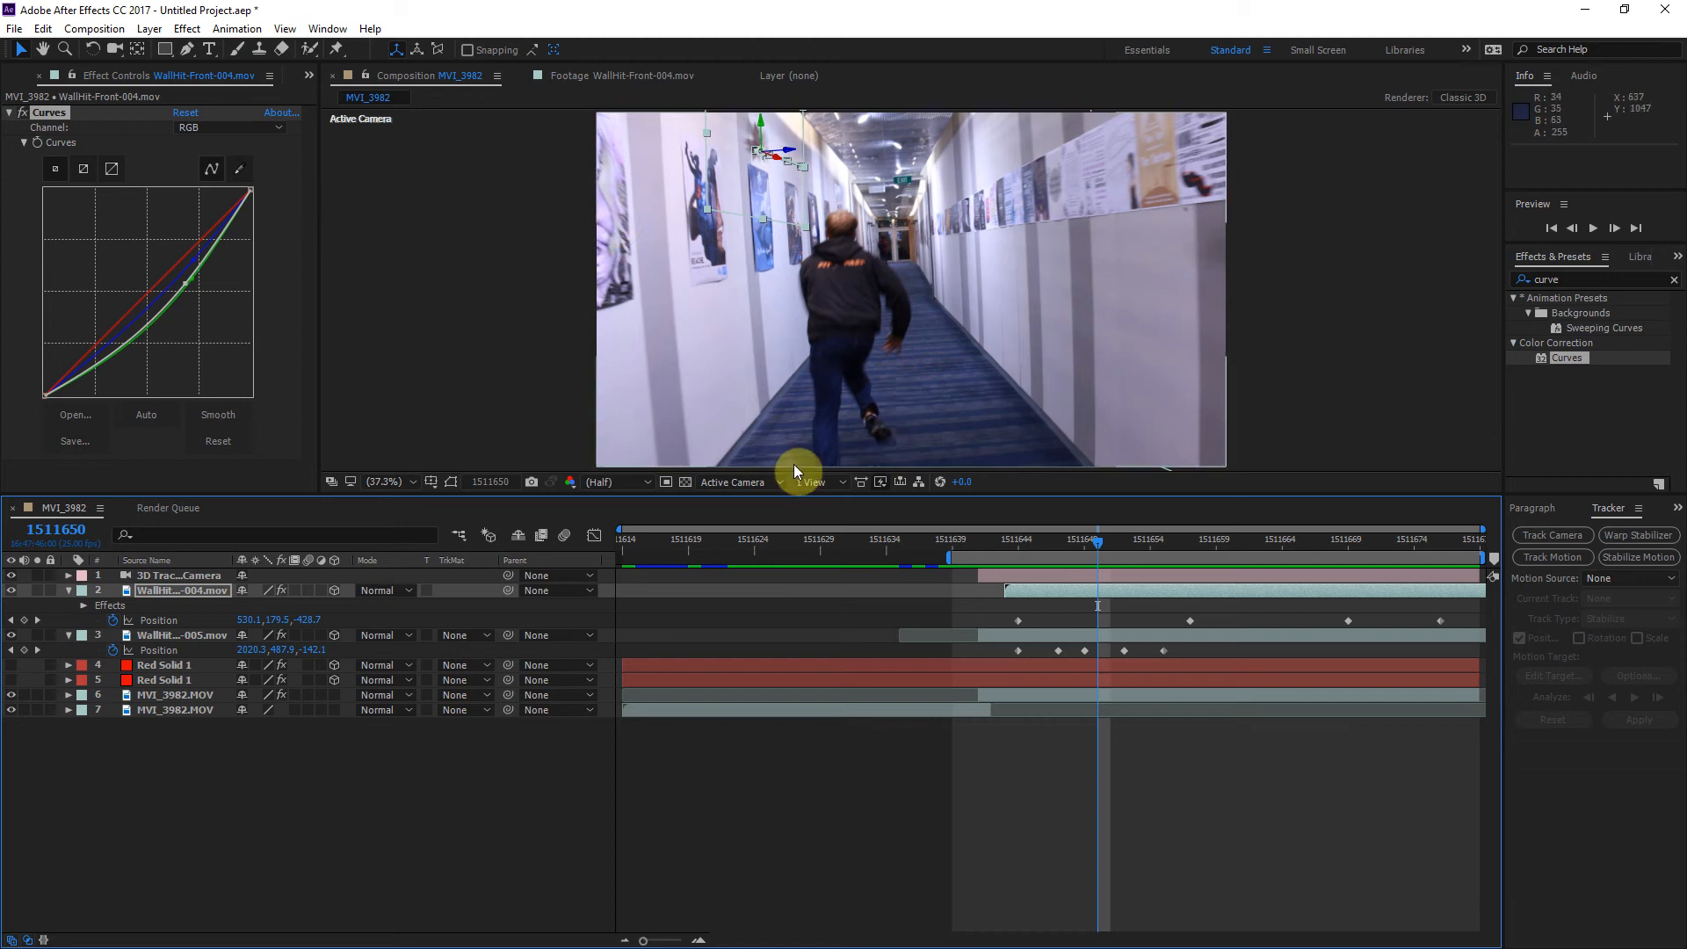
left_click(763, 481)
left_click(766, 674)
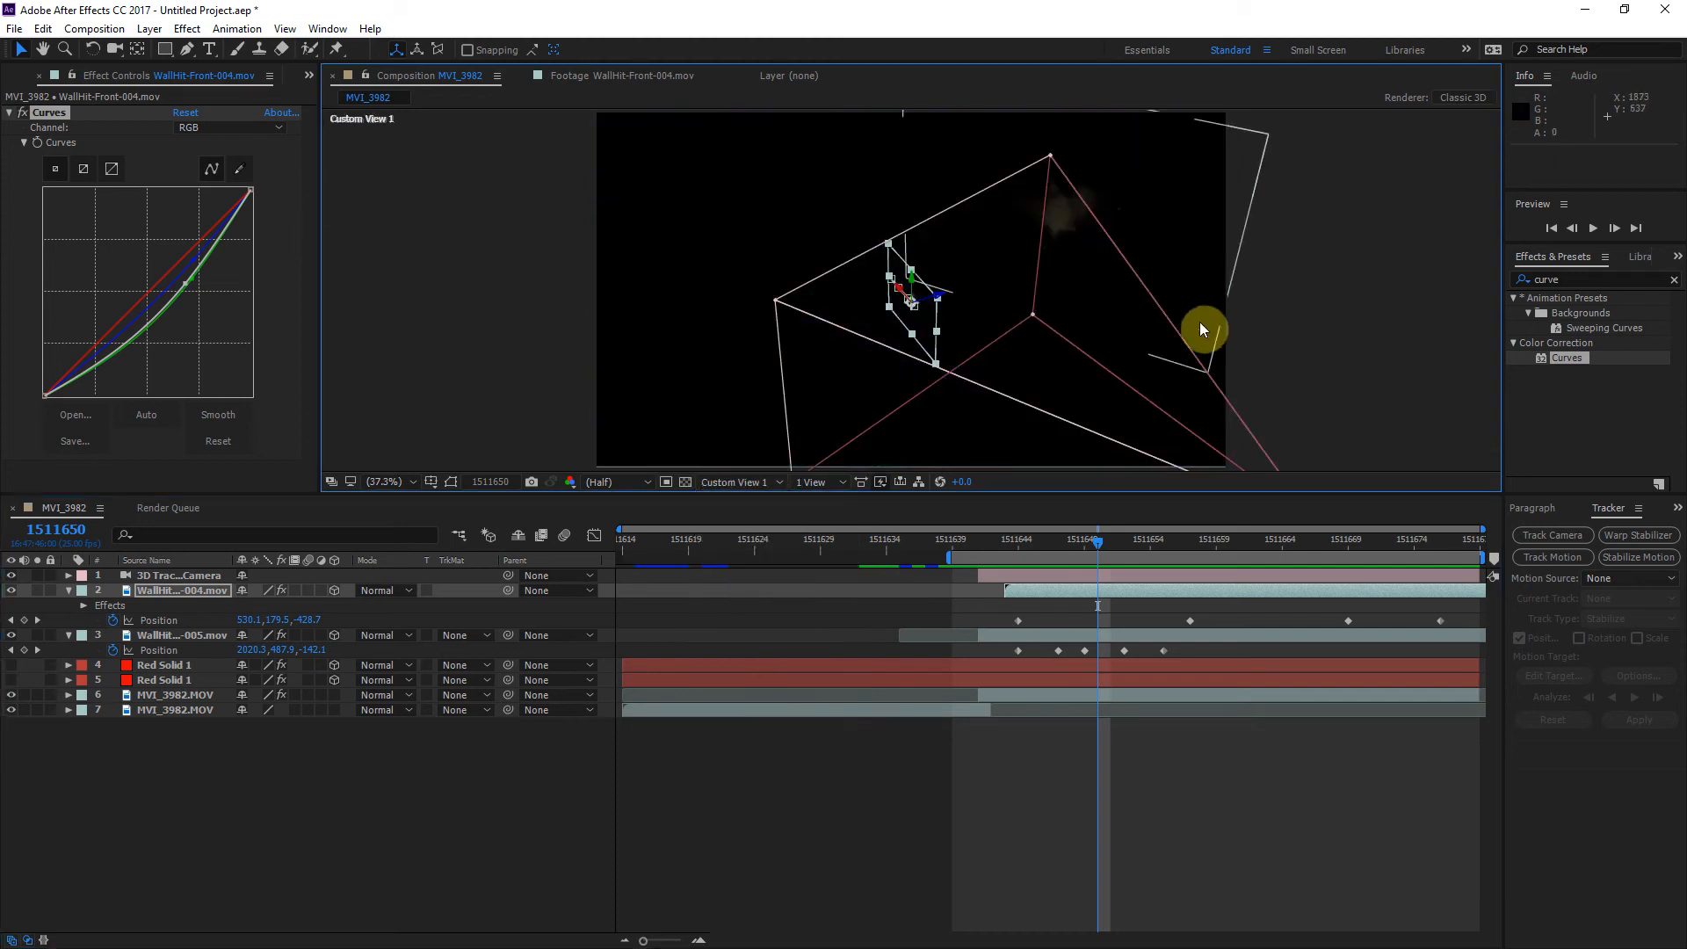
key("grave")
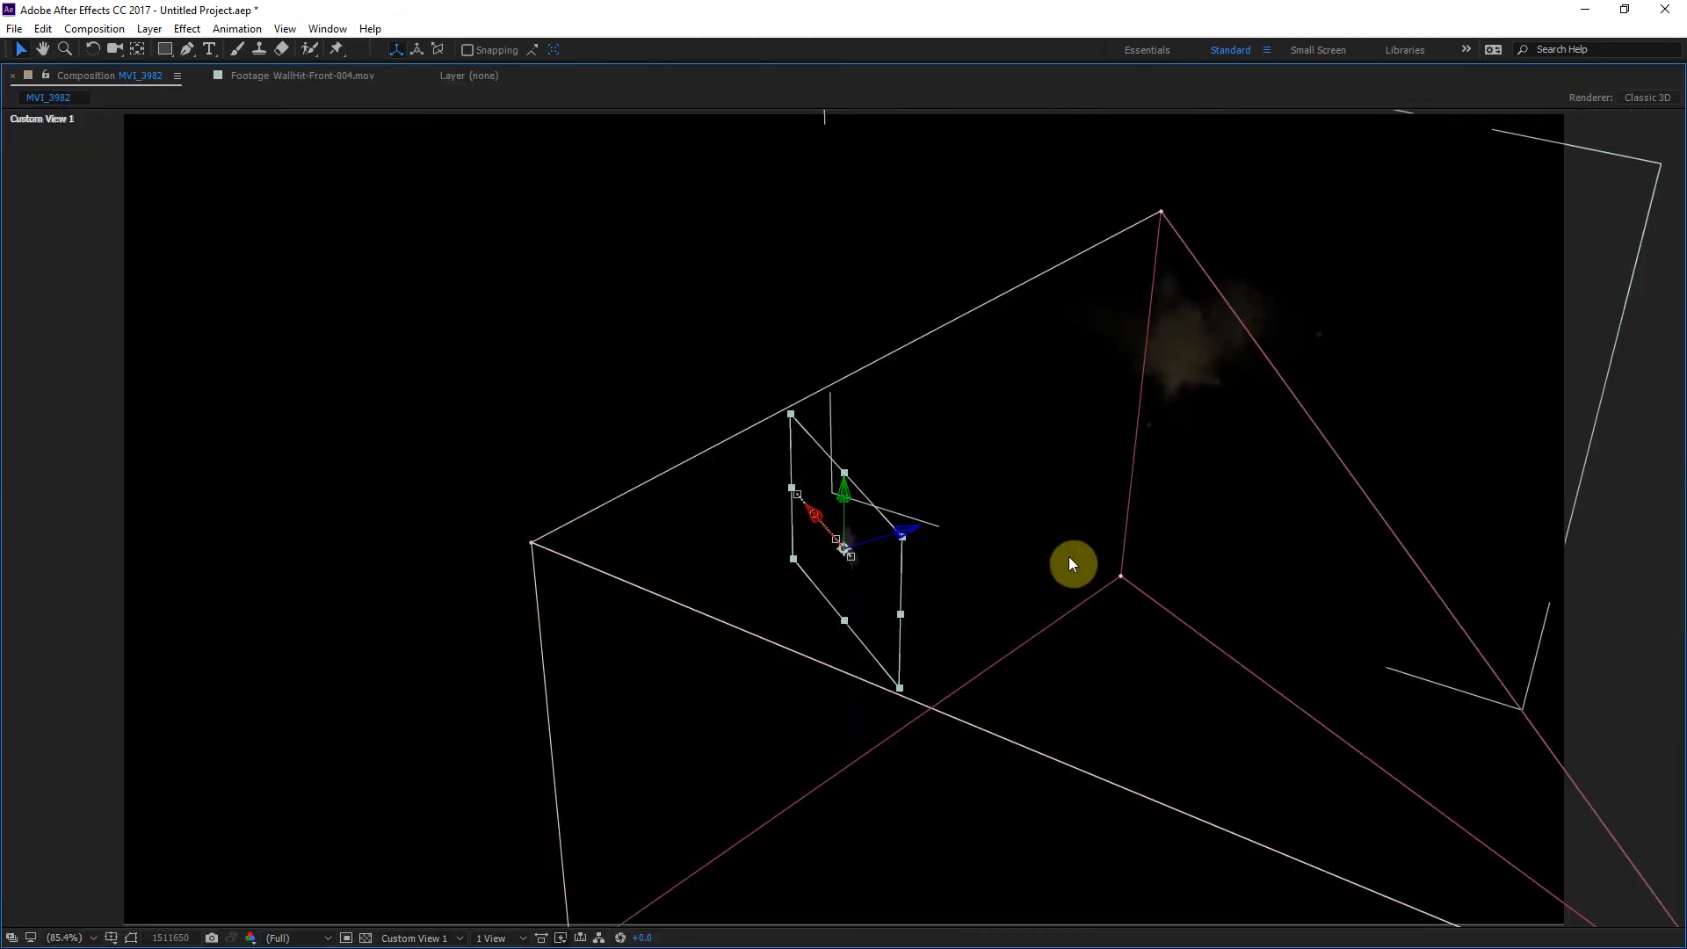
key("Page_Up")
key("Page_Up")
key("Page_Up")
key("Page_Up")
key("Page_Up")
key("Page_Up")
key("Page_Up")
key("Page_Up")
key("Page_Up")
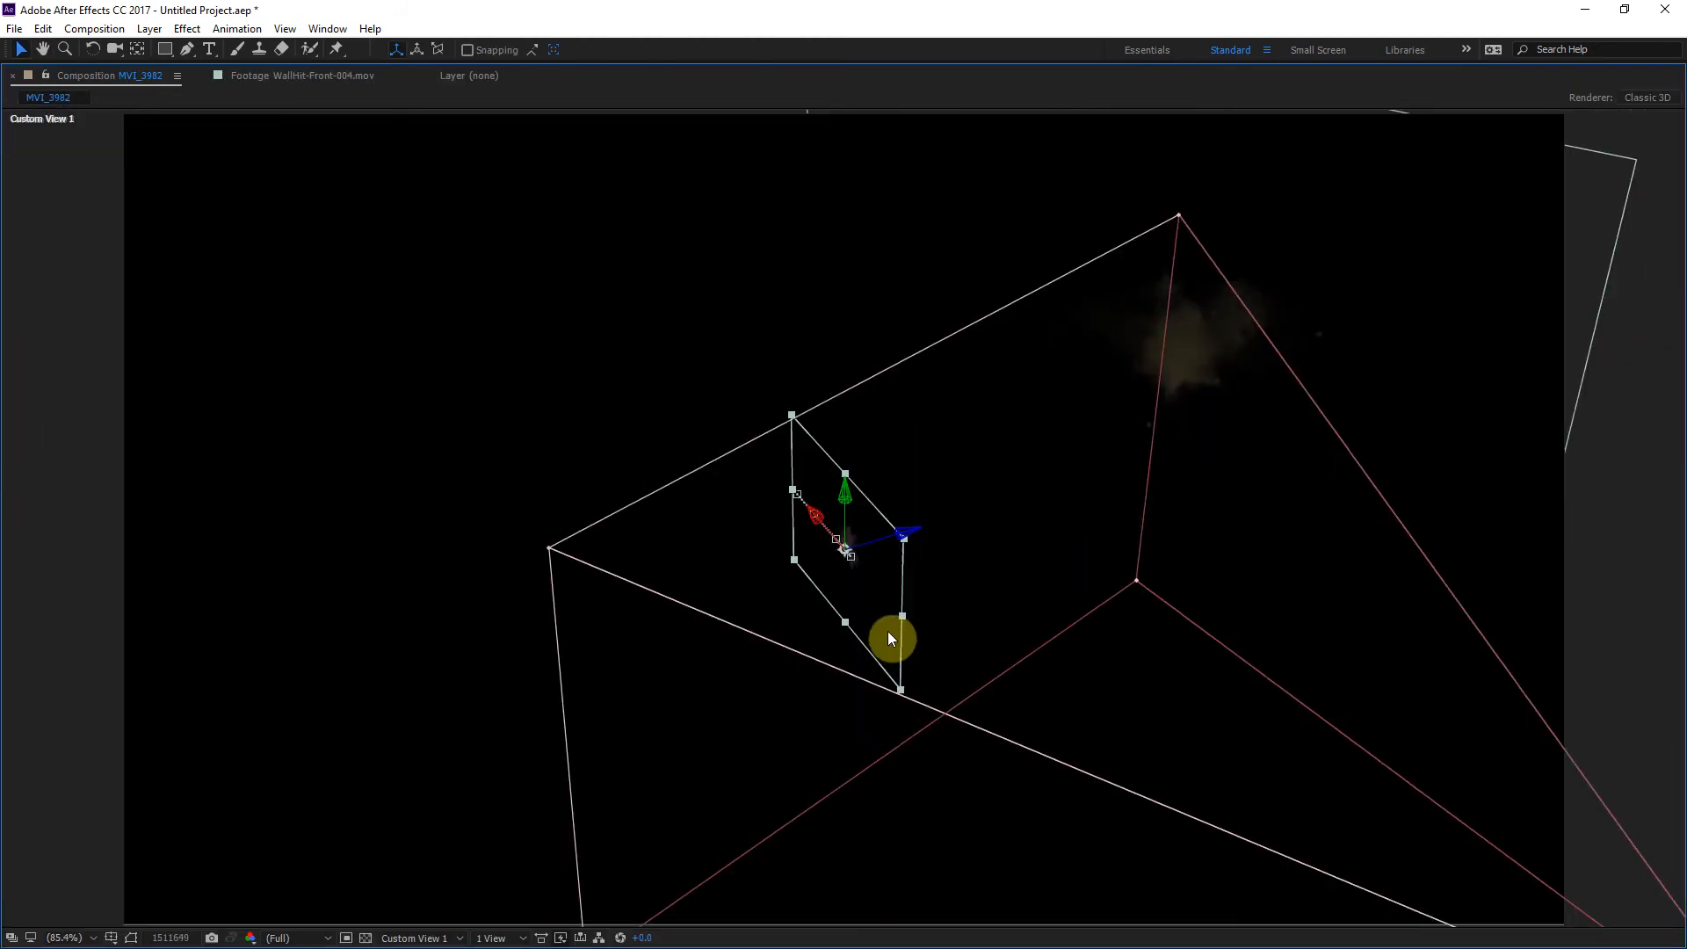
key("Page_Up")
key("Page_Up")
key("Page_Down")
key("Page_Down")
key("Page_Down")
key("Page_Down")
key("Page_Down")
key("Page_Down")
key("Page_Down")
key("Page_Down")
key("Page_Down")
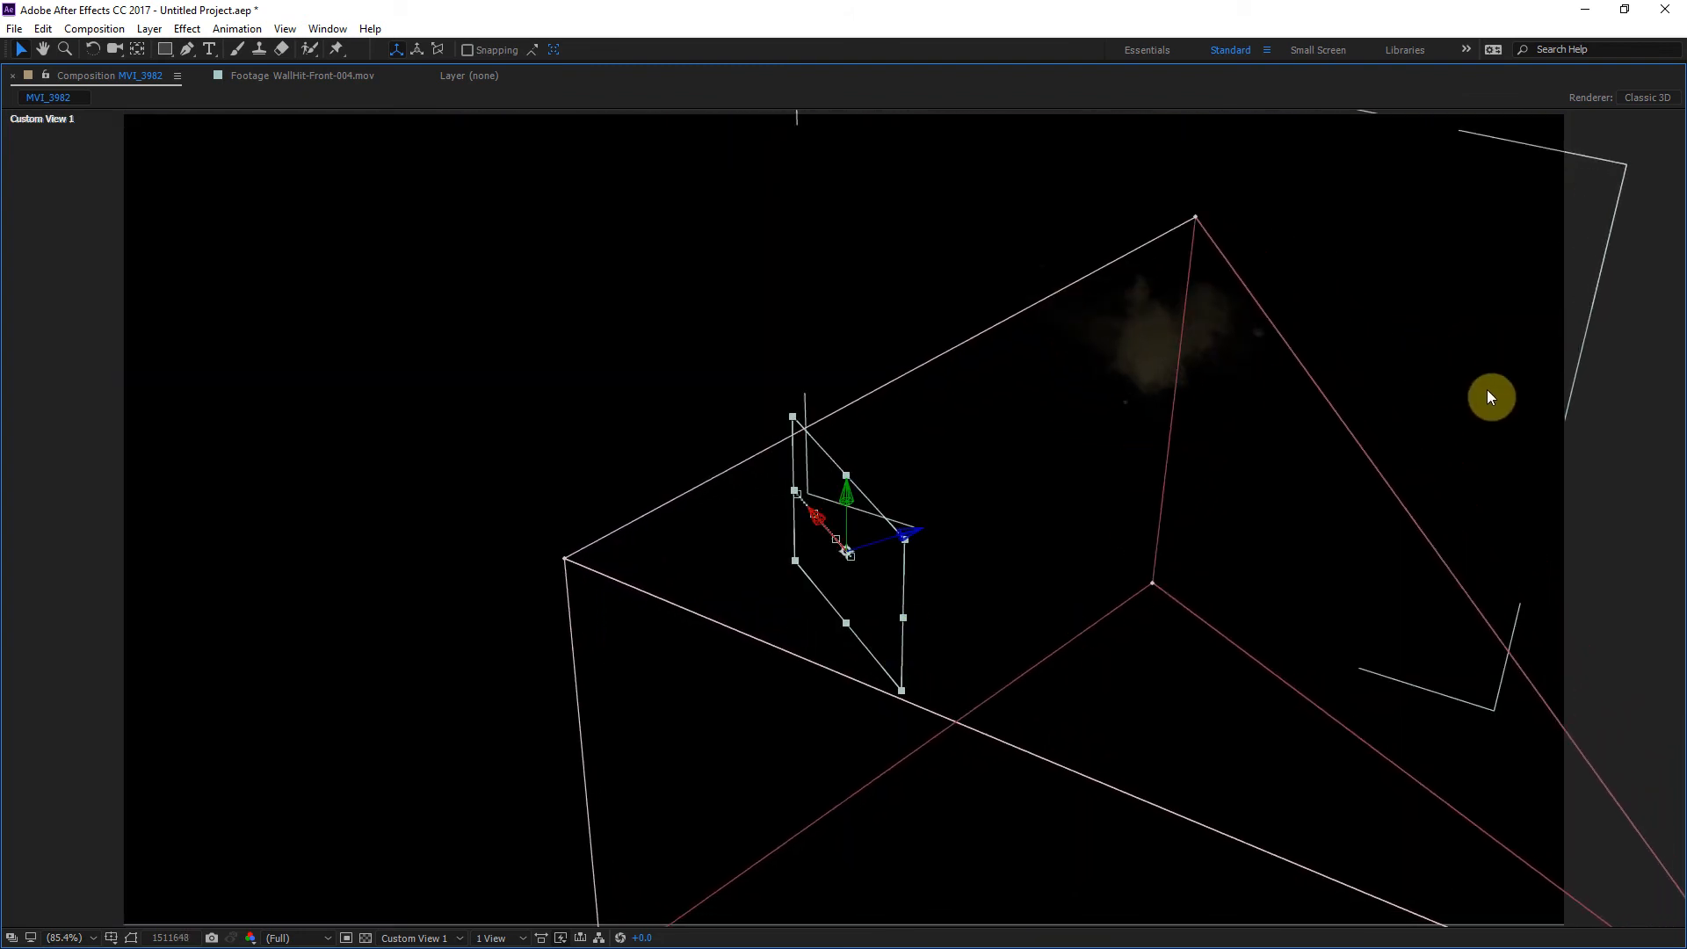
Step: Select both bullet-hit layers in the custom view and step forward to frame 1511677 to examine their keyframed motion paths
left_click(1572, 452)
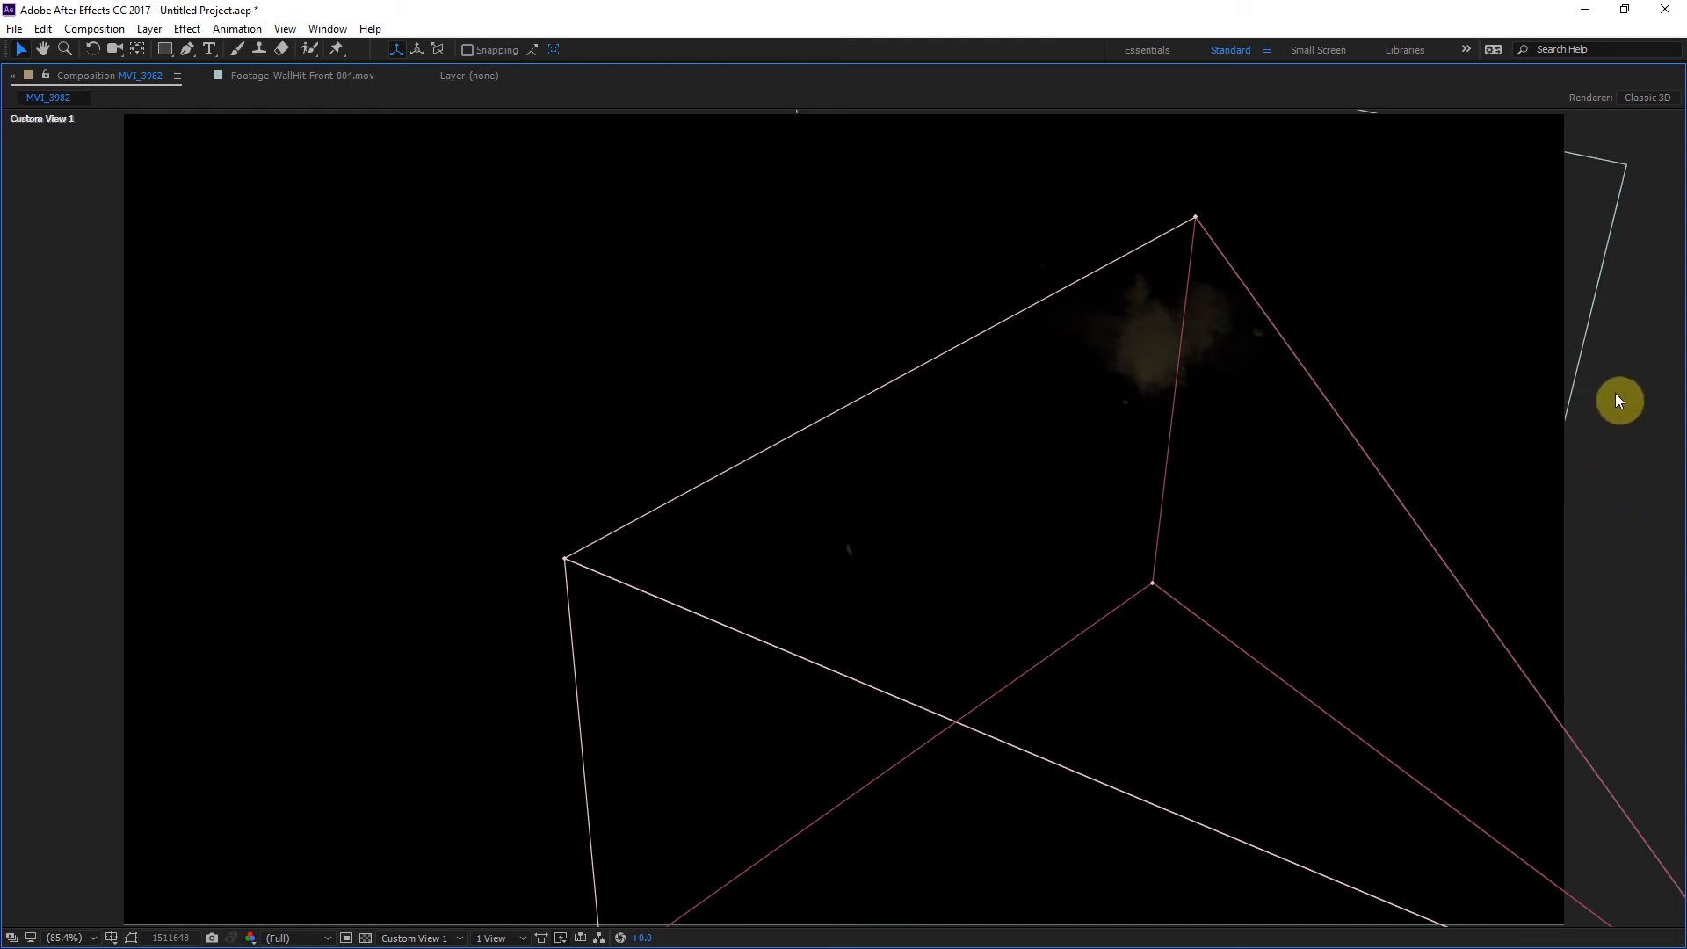
left_click(1569, 428)
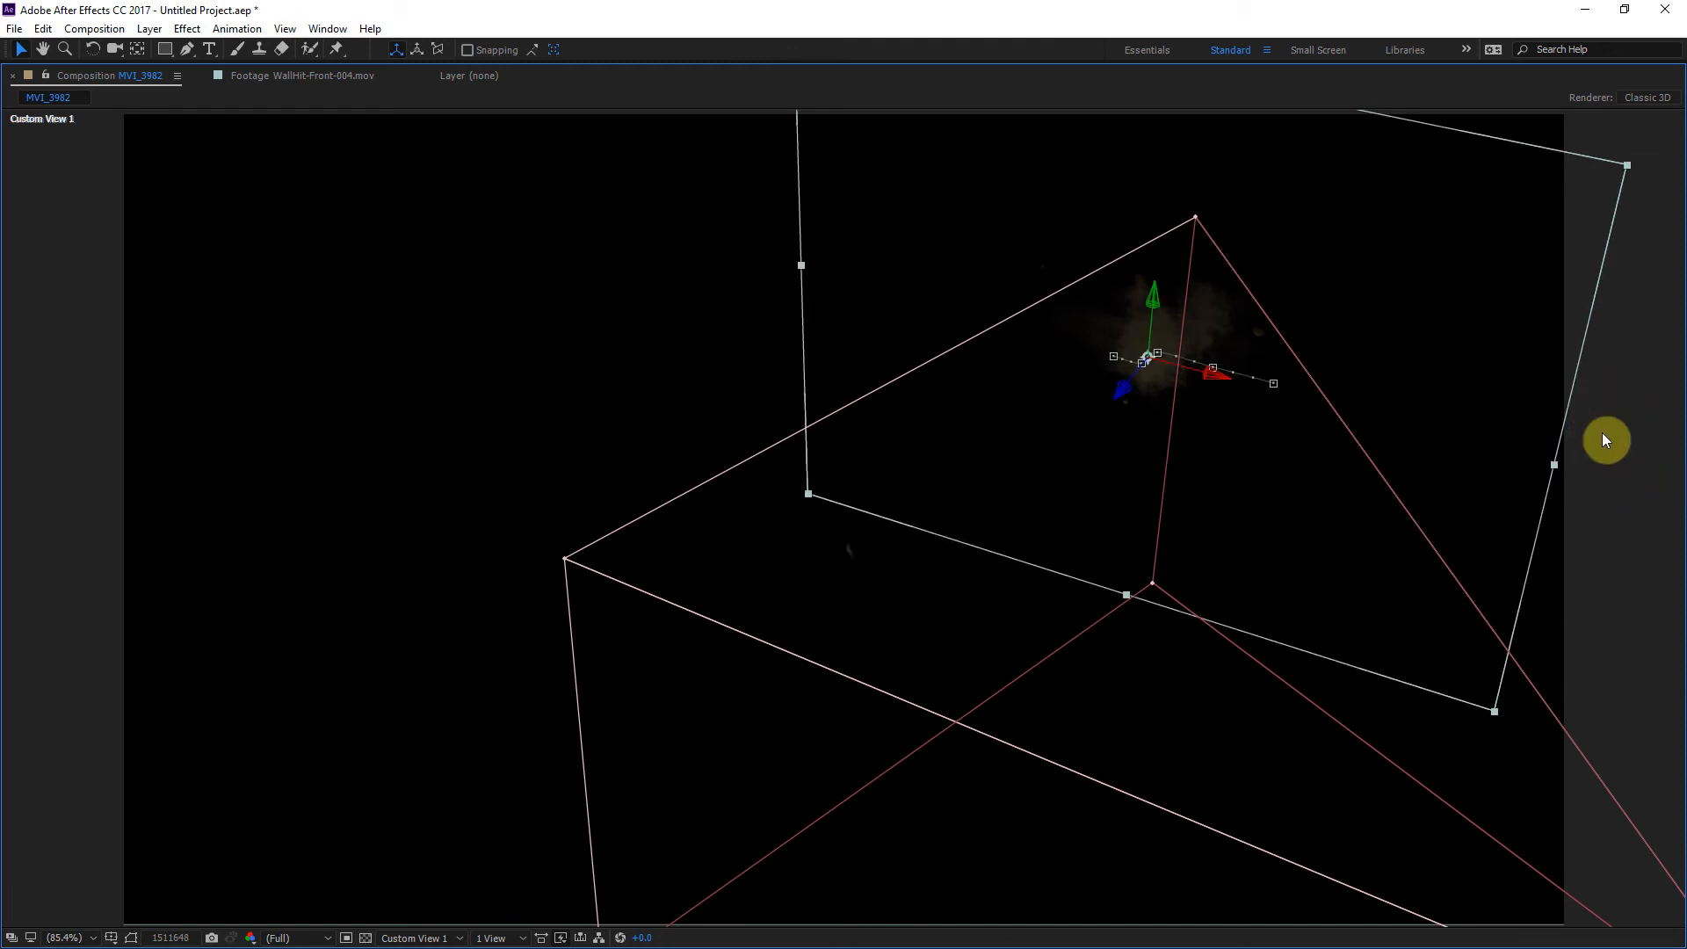
left_click(819, 572)
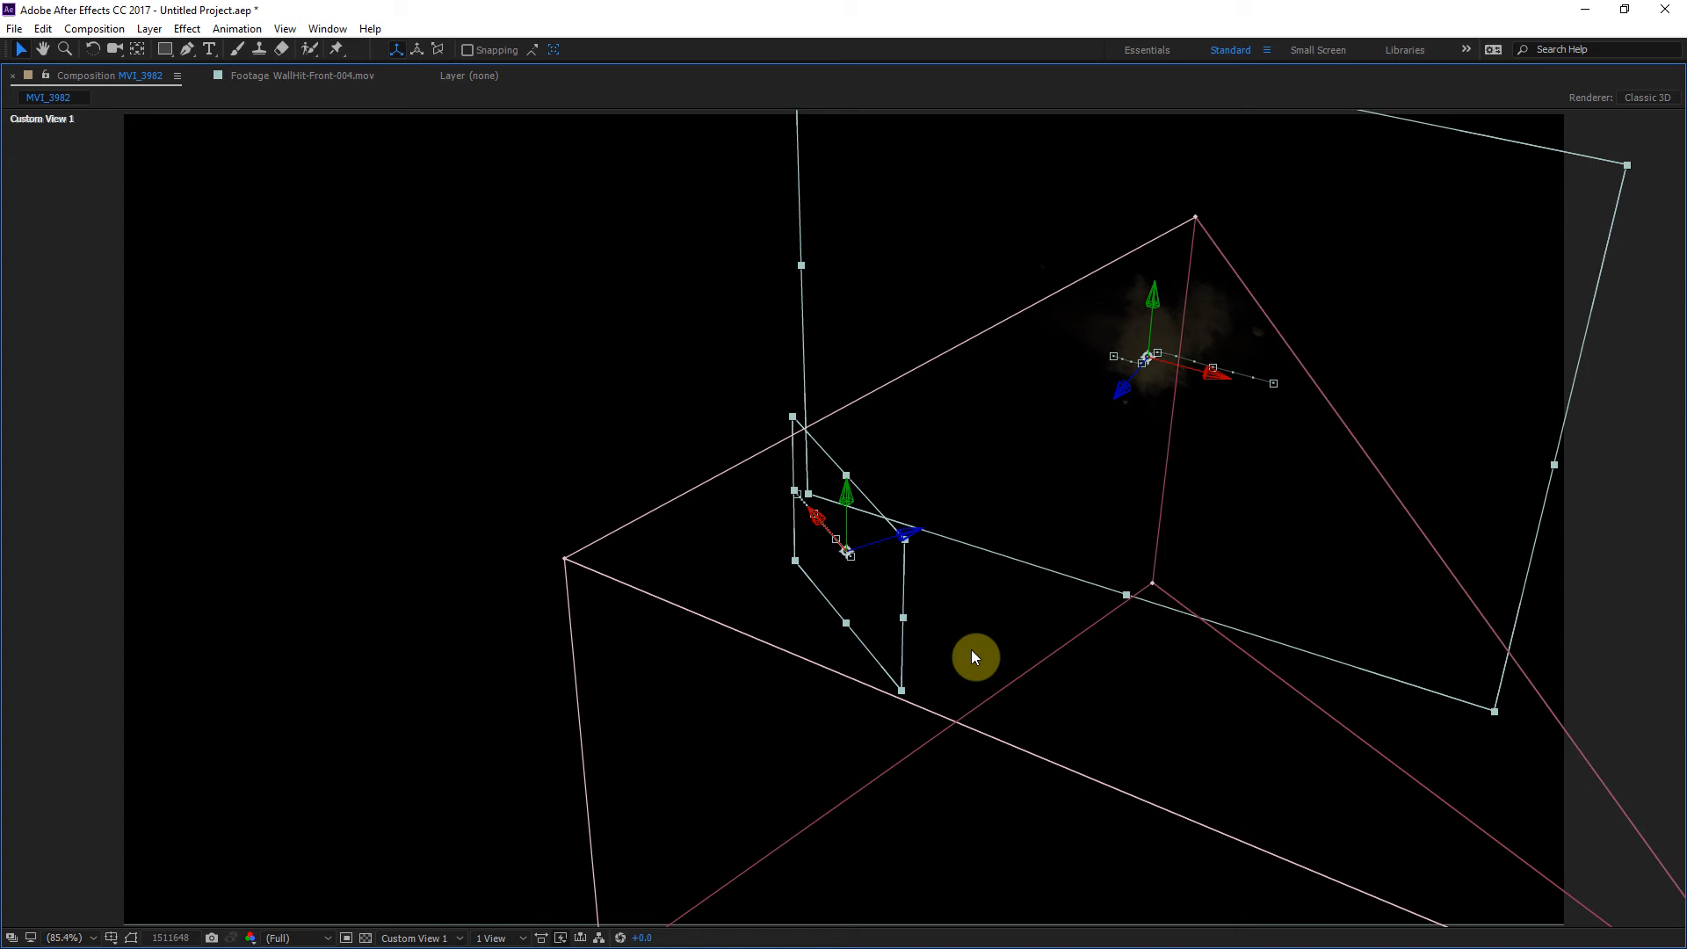
key("shift+Right")
key("shift+Left")
key("Page_Down")
key("Page_Down")
key("Page_Down")
key("Page_Down")
key("Page_Down")
key("Page_Down")
key("Page_Down")
key("Page_Down")
key("Page_Down")
key("Page_Down")
key("Page_Down")
key("Page_Down")
key("Page_Down")
key("Page_Down")
key("Page_Down")
key("Page_Down")
key("Page_Down")
key("Page_Down")
key("Page_Down")
key("Page_Down")
key("Page_Down")
key("Page_Down")
key("Page_Down")
key("Page_Down")
key("Page_Down")
key("Page_Down")
key("Page_Down")
key("Page_Down")
key("Page_Down")
key("Page_Down")
key("Page_Down")
key("Page_Down")
key("Page_Down")
key("Page_Up")
key("Page_Up")
key("Page_Up")
key("Page_Up")
key("Page_Up")
key("Page_Up")
key("Page_Up")
key("Page_Up")
key("Page_Up")
key("Page_Up")
key("Page_Up")
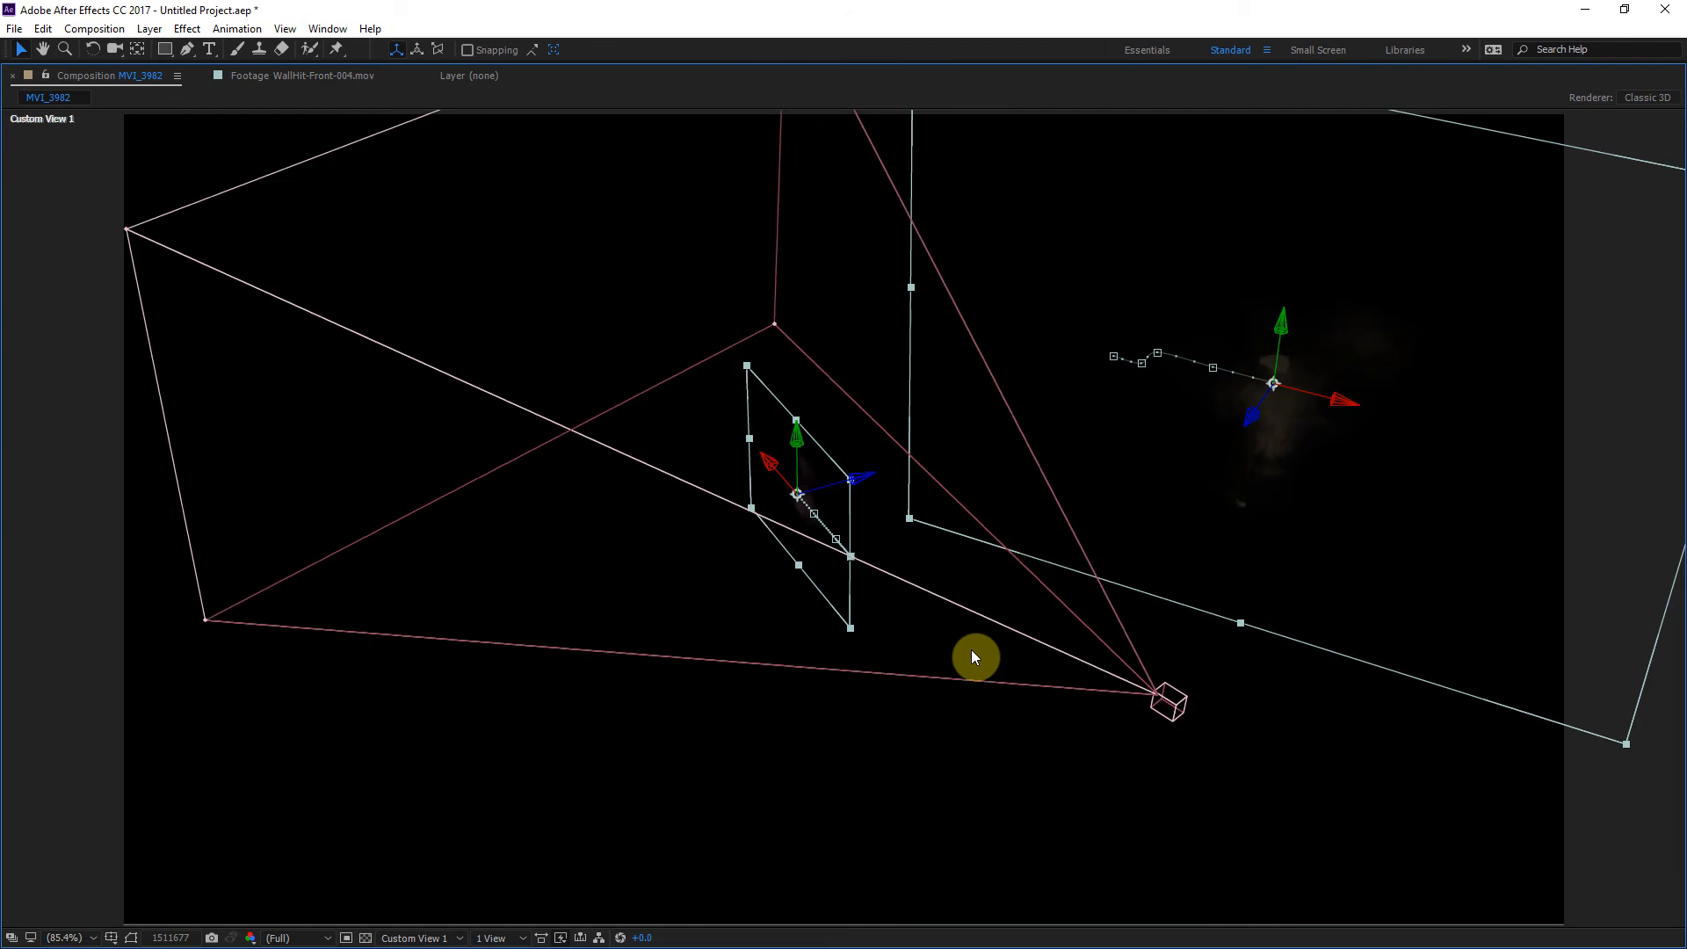
Step: Return the viewer to the Active Camera in the normal panel layout, go to frame 1511652 and deselect the hit layers
key("Page_Up")
key("Page_Up")
key("Page_Up")
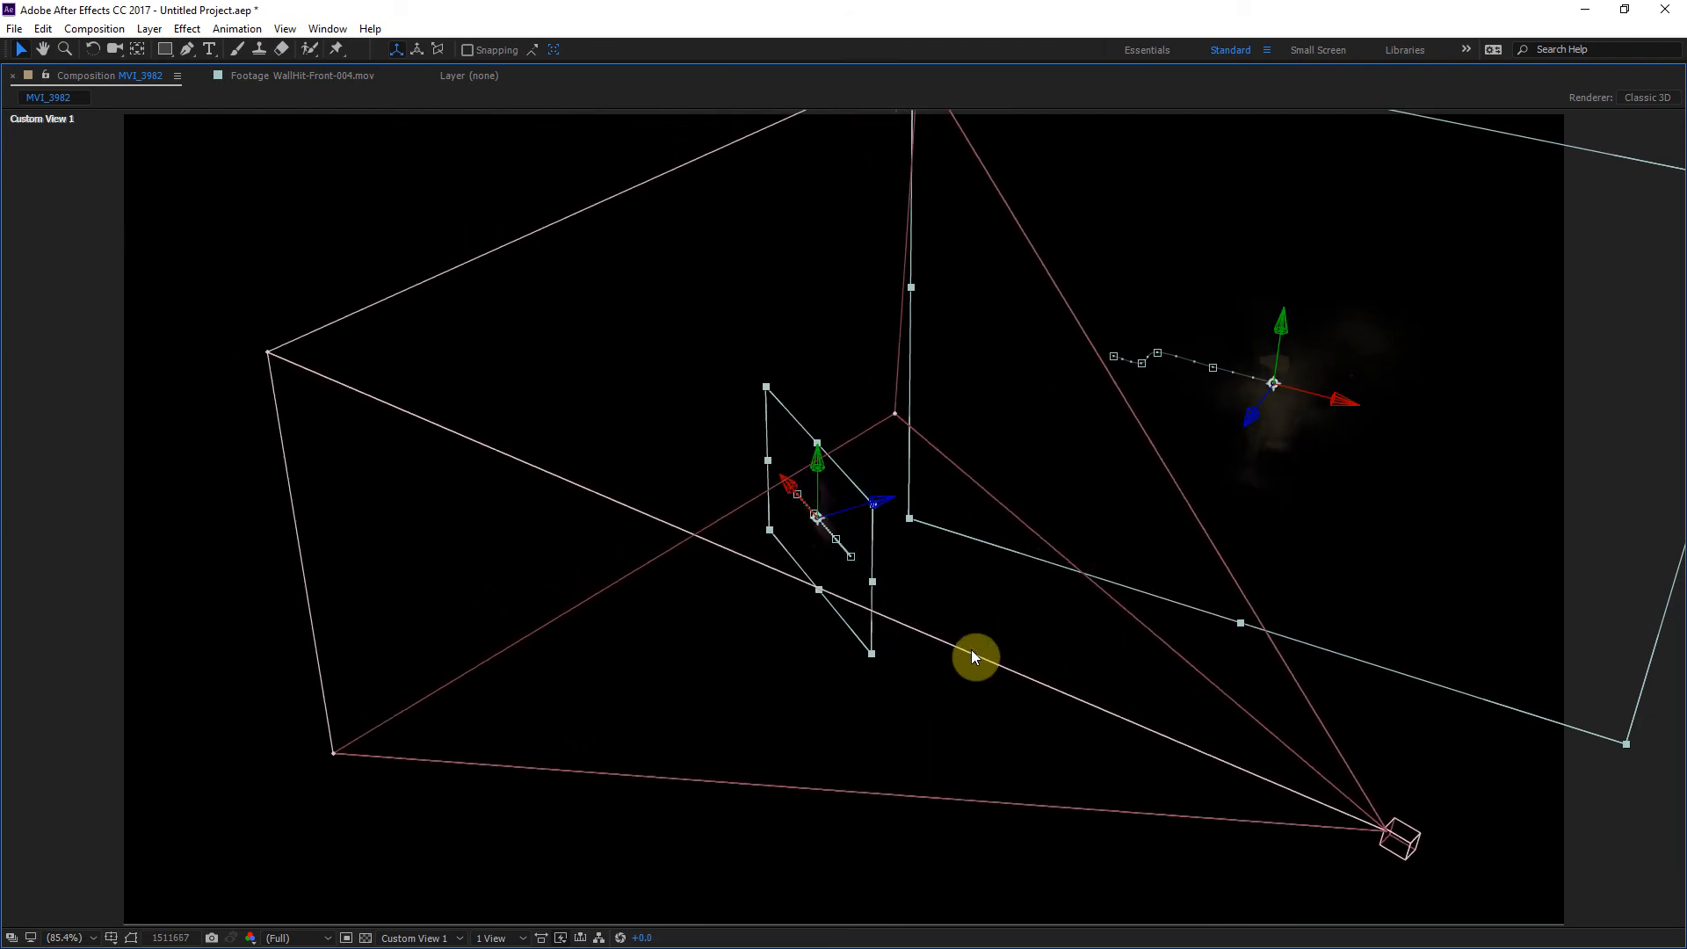
left_click(459, 937)
left_click(440, 594)
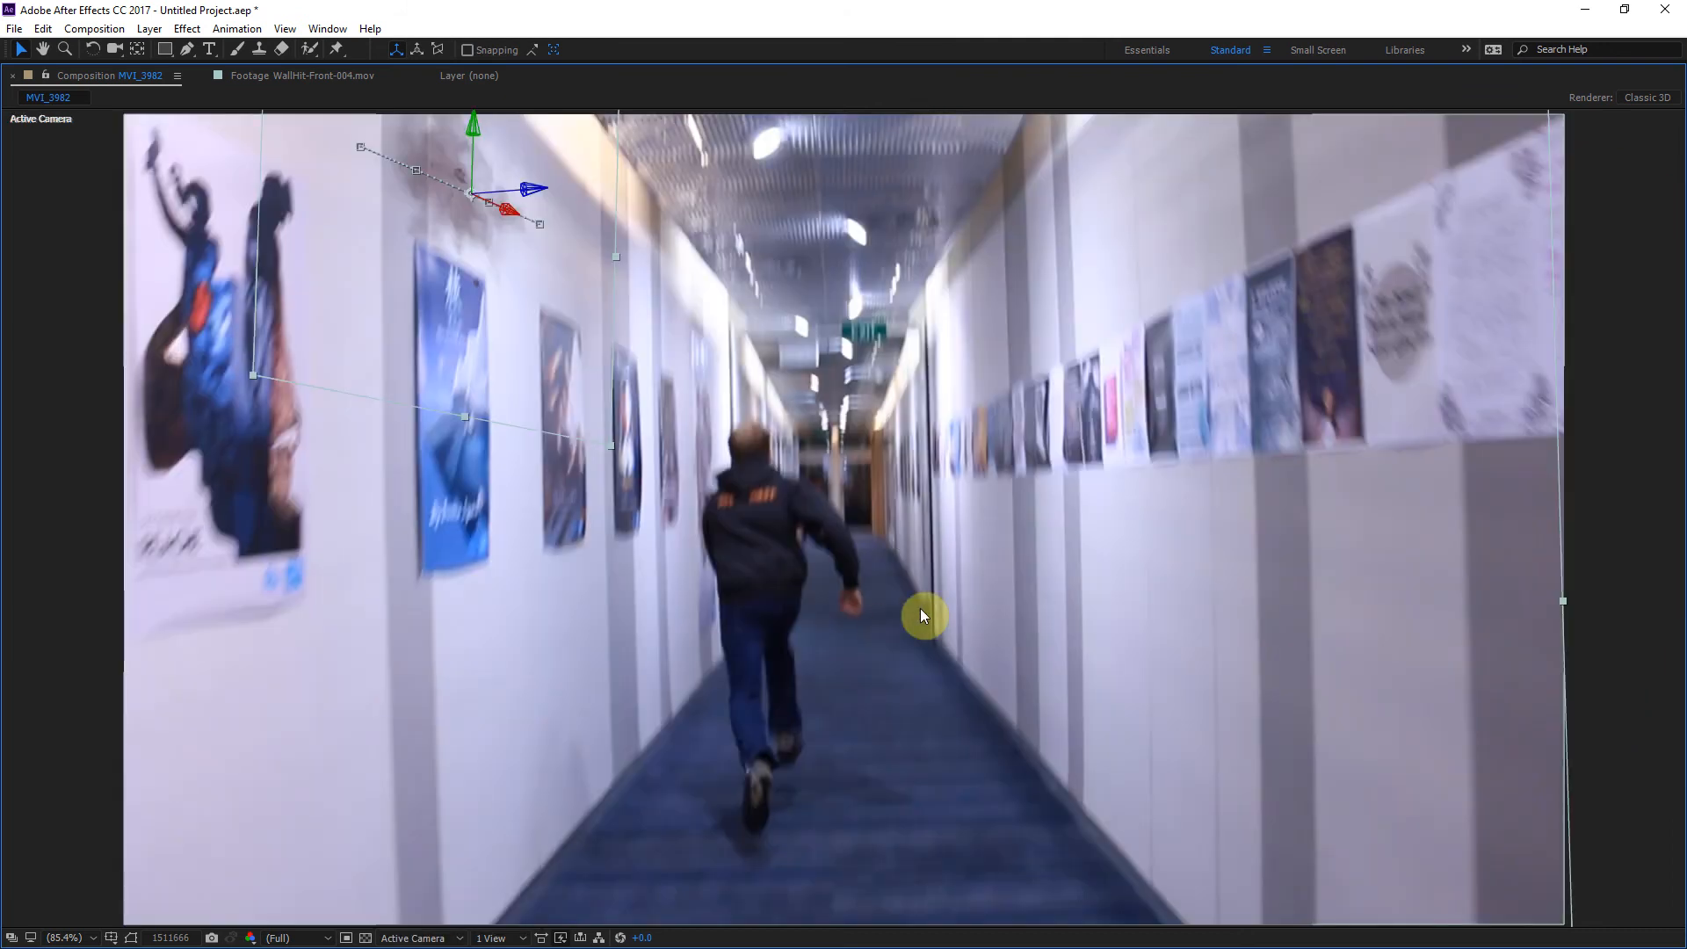
key("grave")
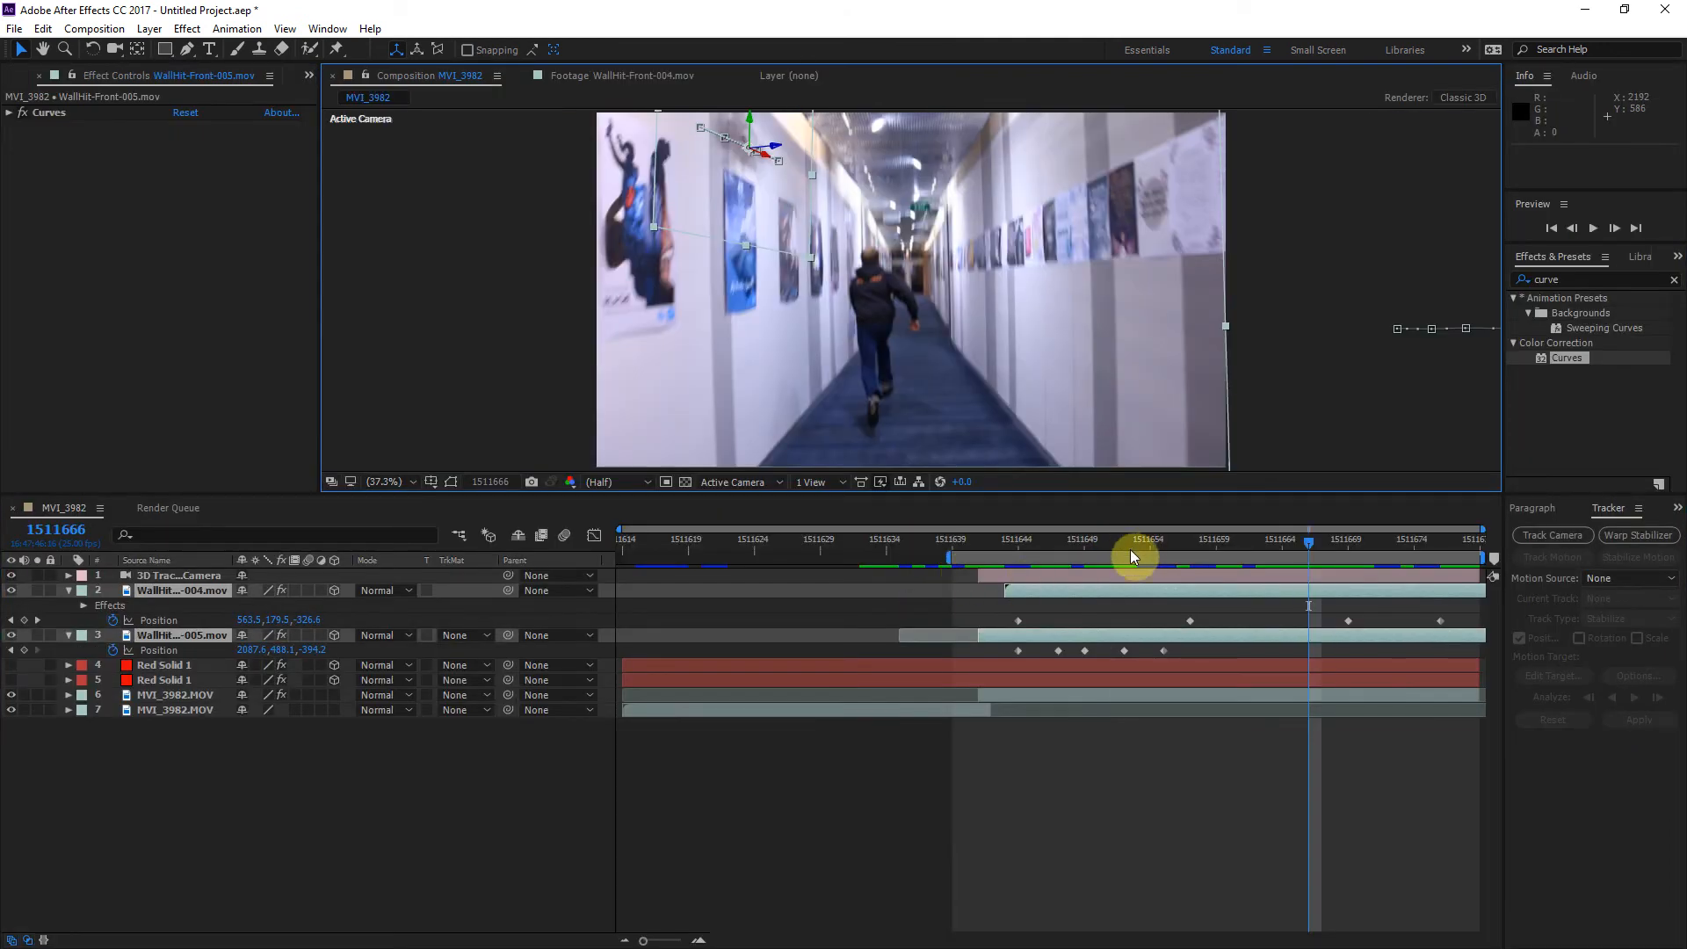
left_click(1130, 541)
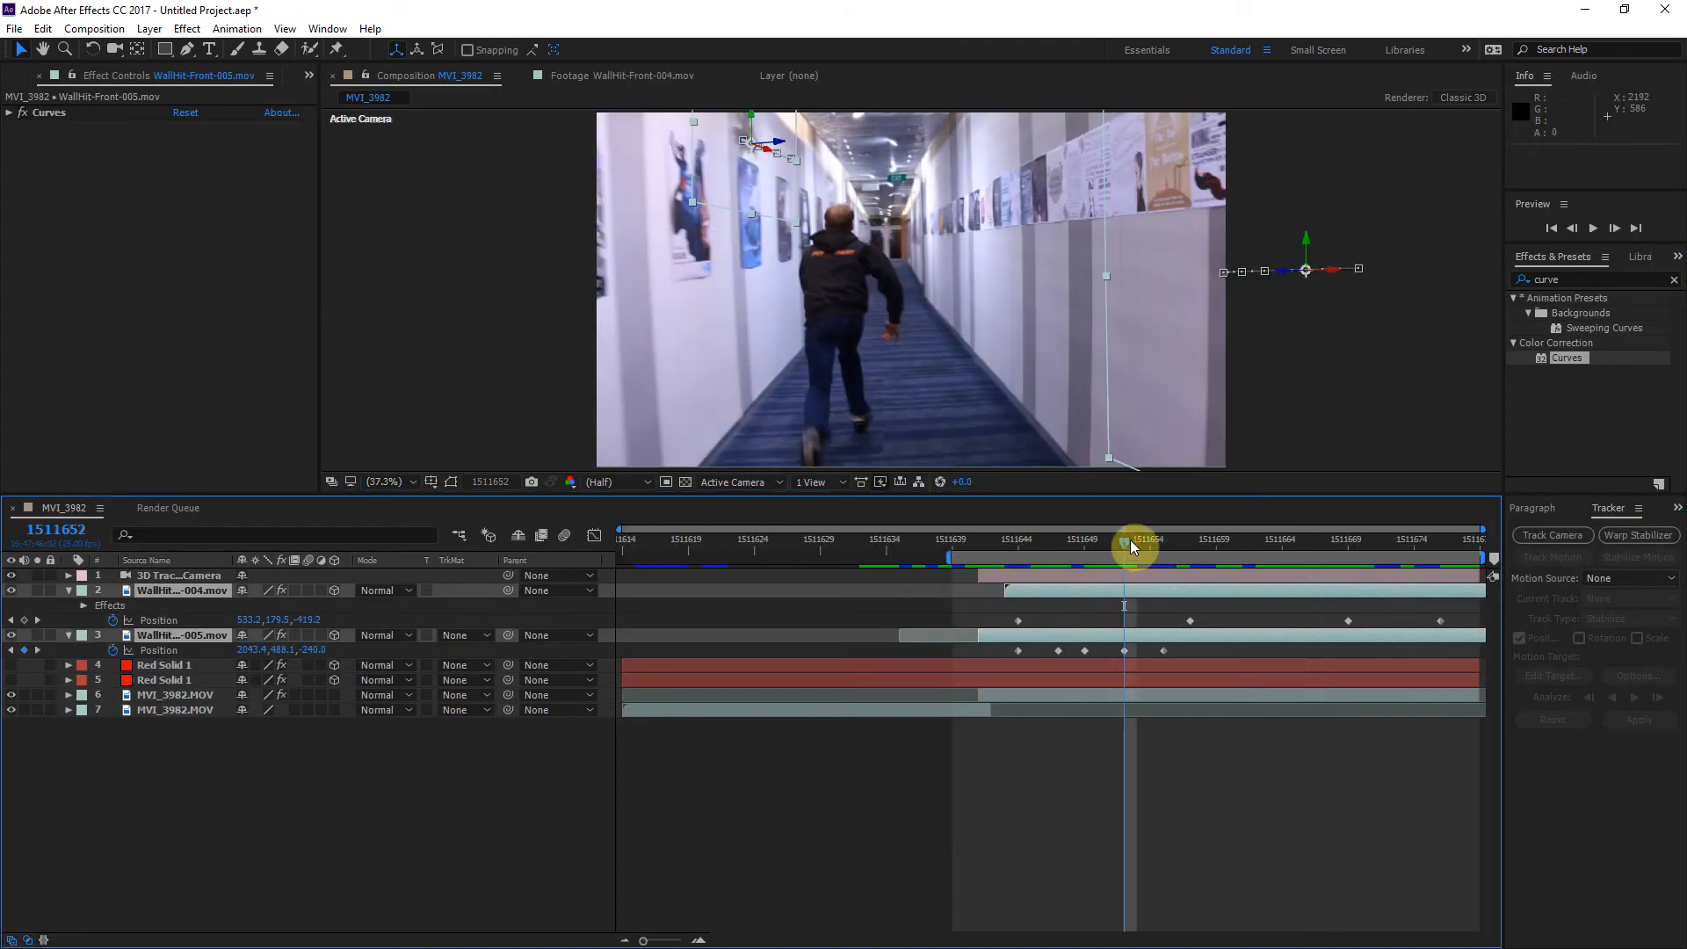
left_click(322, 744)
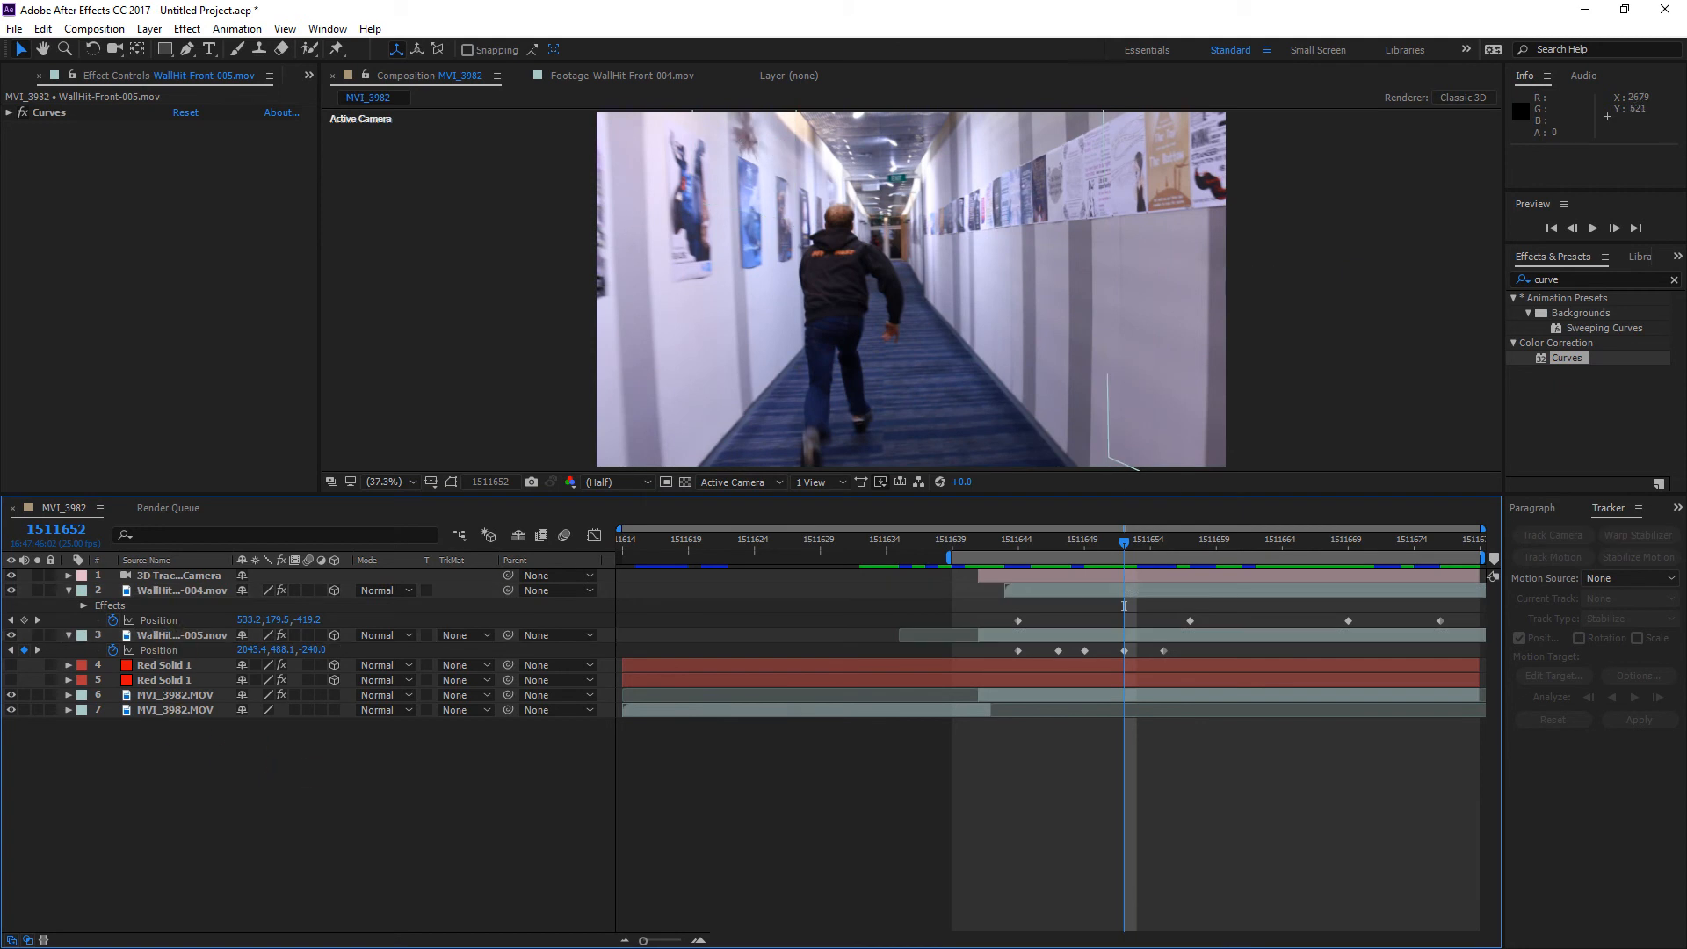
Step: Check the wall-hit clips in the Wall Hits folder in File Explorer, and return to the project footage list in After Effects
key("alt+Tab")
key("alt+Tab")
key("alt+Tab")
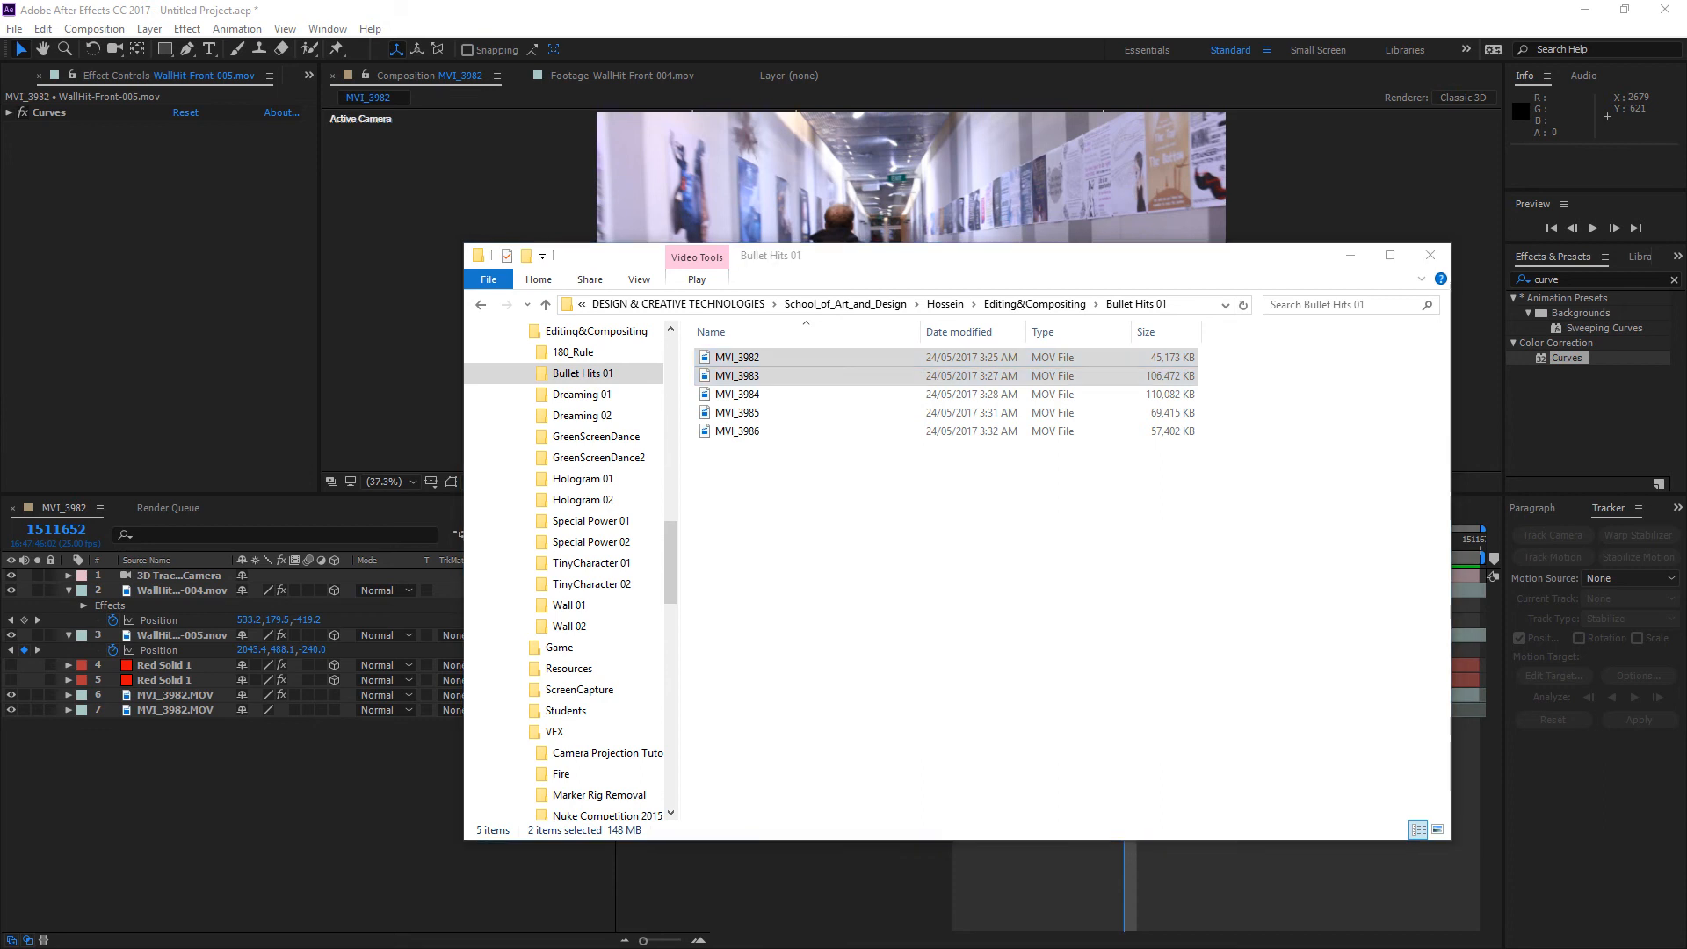
key("alt+Tab")
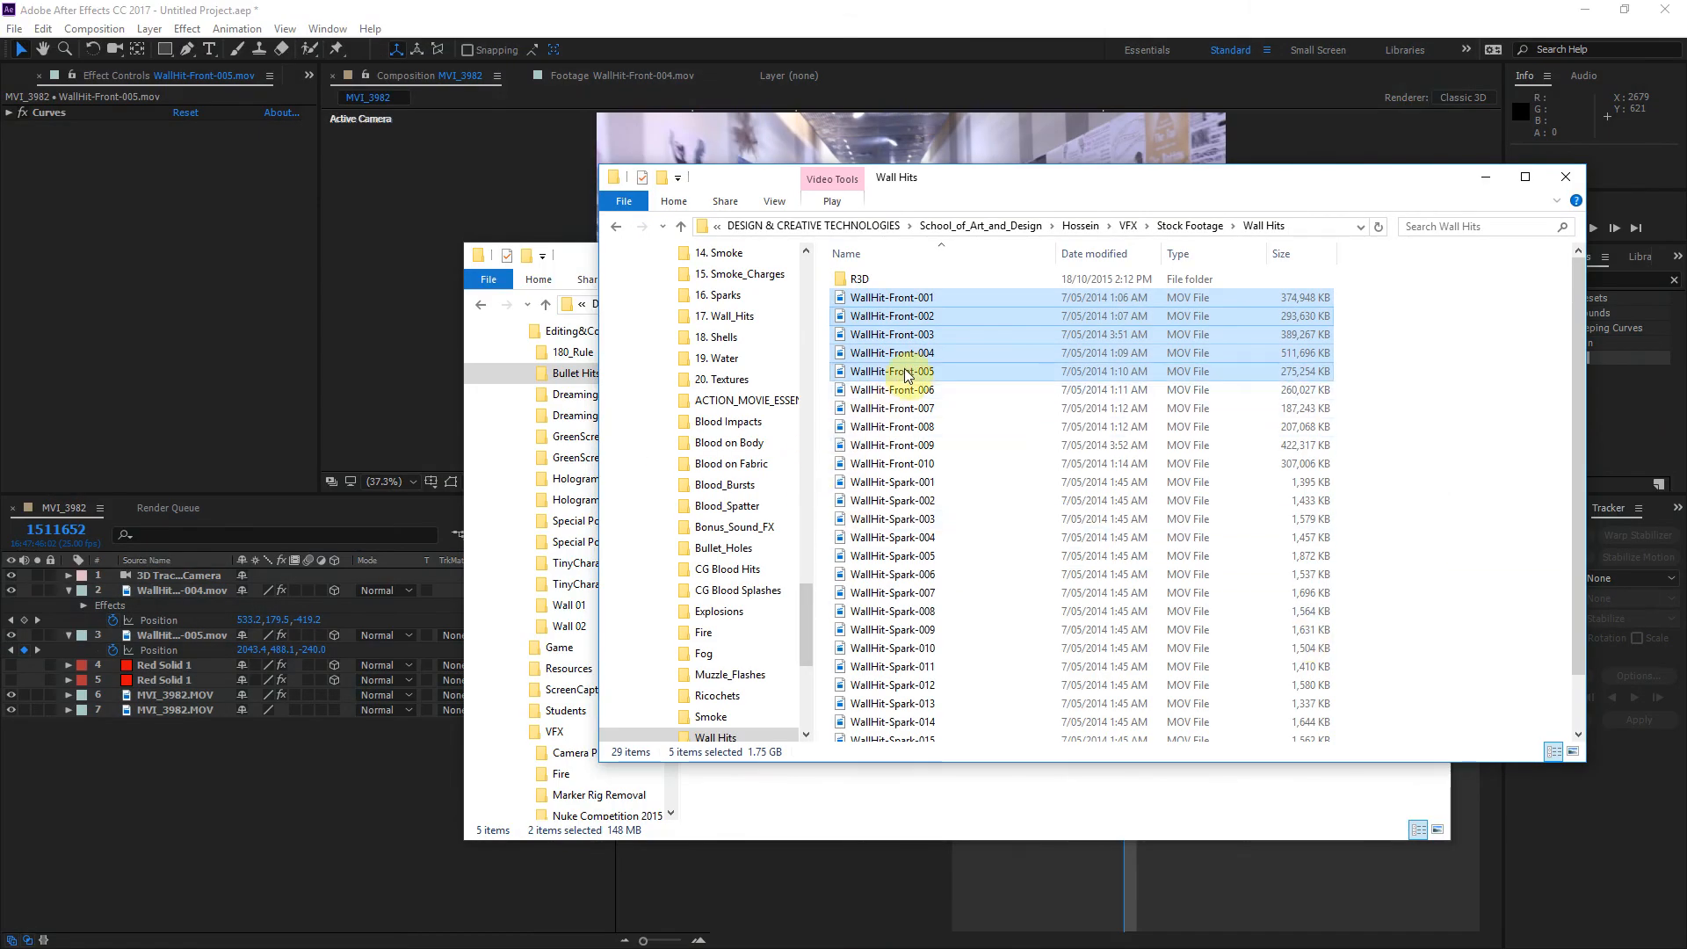
left_click(134, 240)
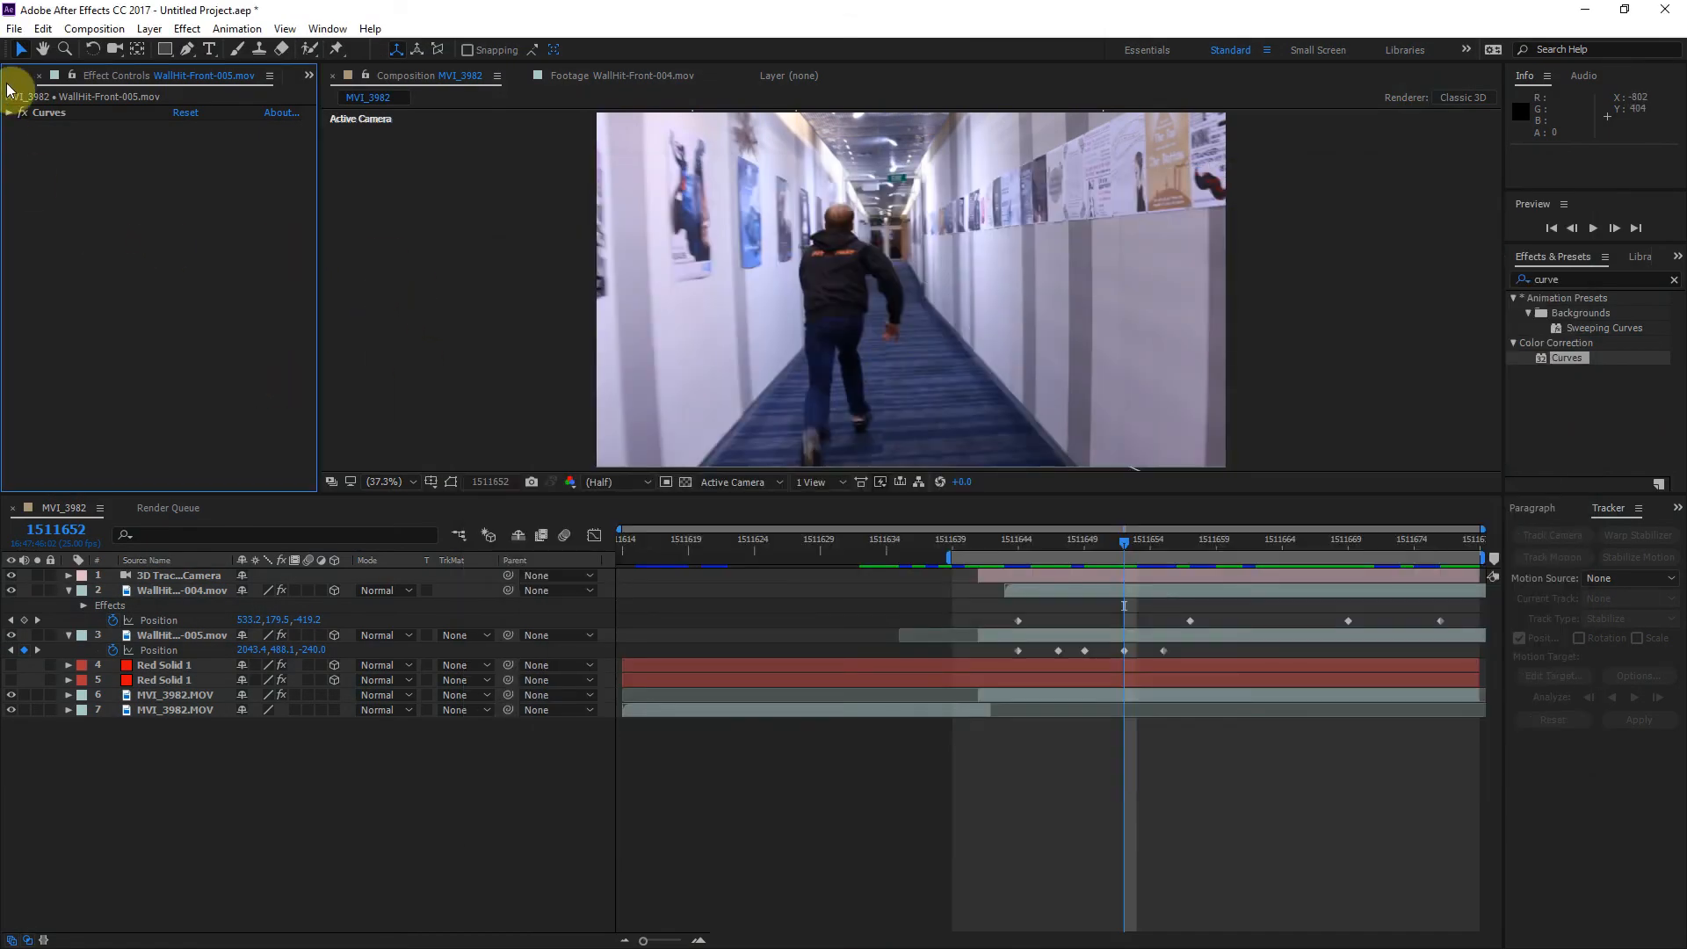
left_click(12, 77)
left_click(46, 271)
double_click(27, 268)
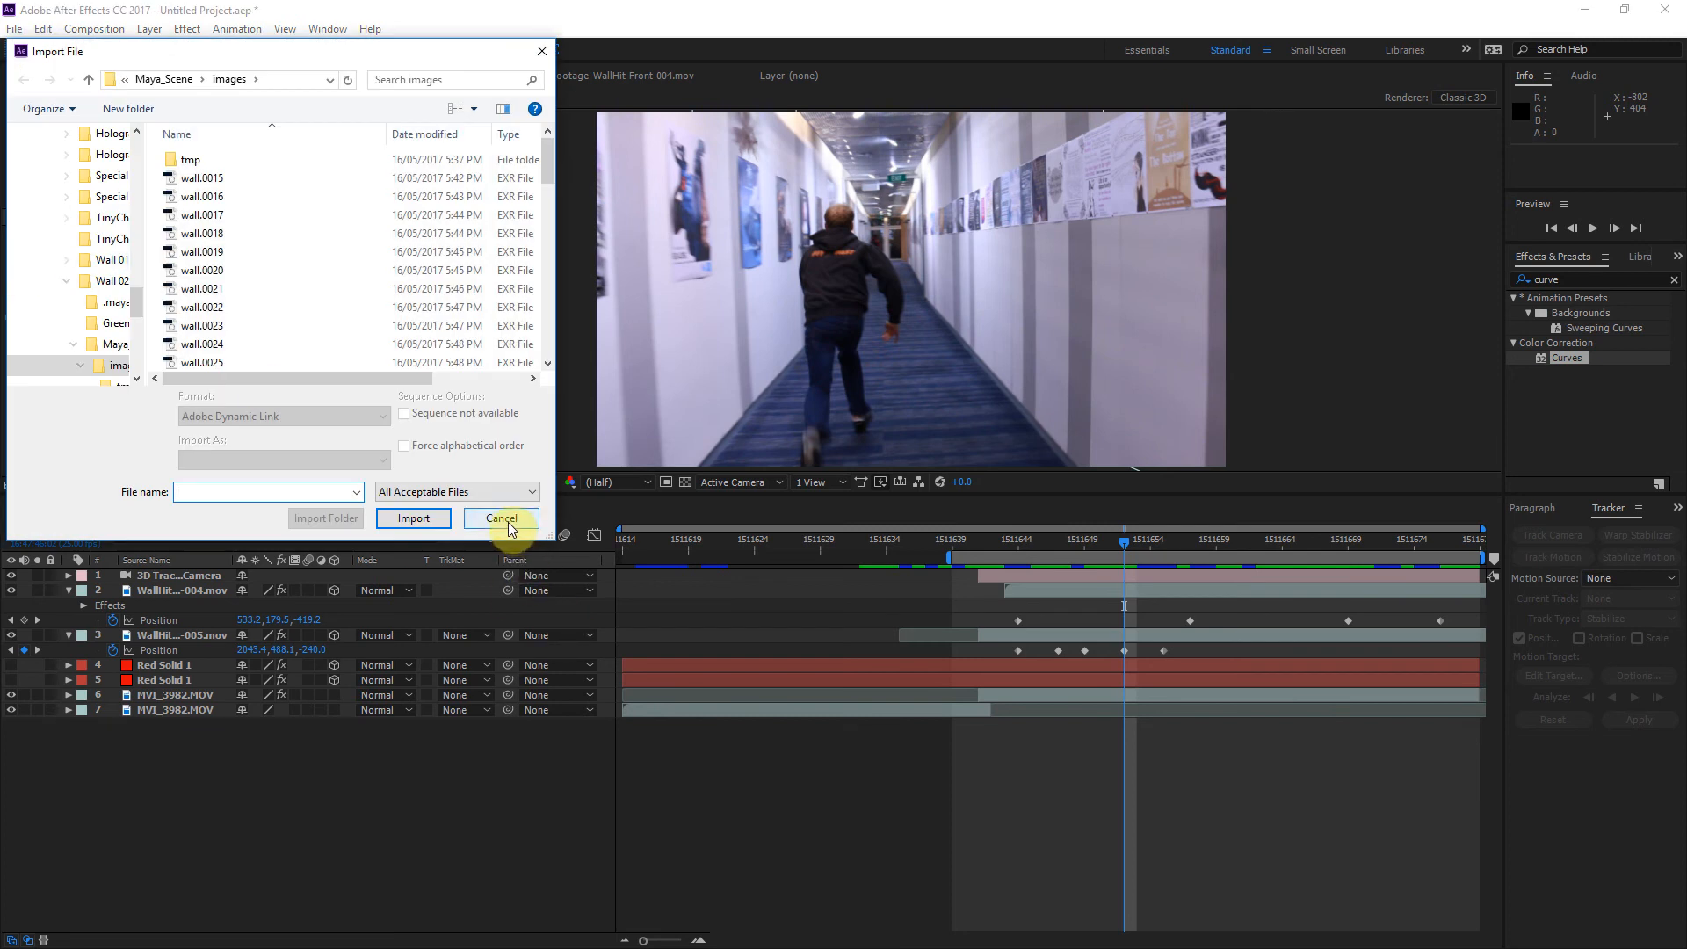
left_click(529, 491)
left_click(550, 468)
left_click(503, 519)
Step: Open the imported wall-hit clips for preview, including WallHit-Front-002.mov, and scrub through their bullet impacts
double_click(103, 271)
left_click_drag(561, 450, 888, 418)
left_click_drag(509, 428, 562, 451)
double_click(67, 278)
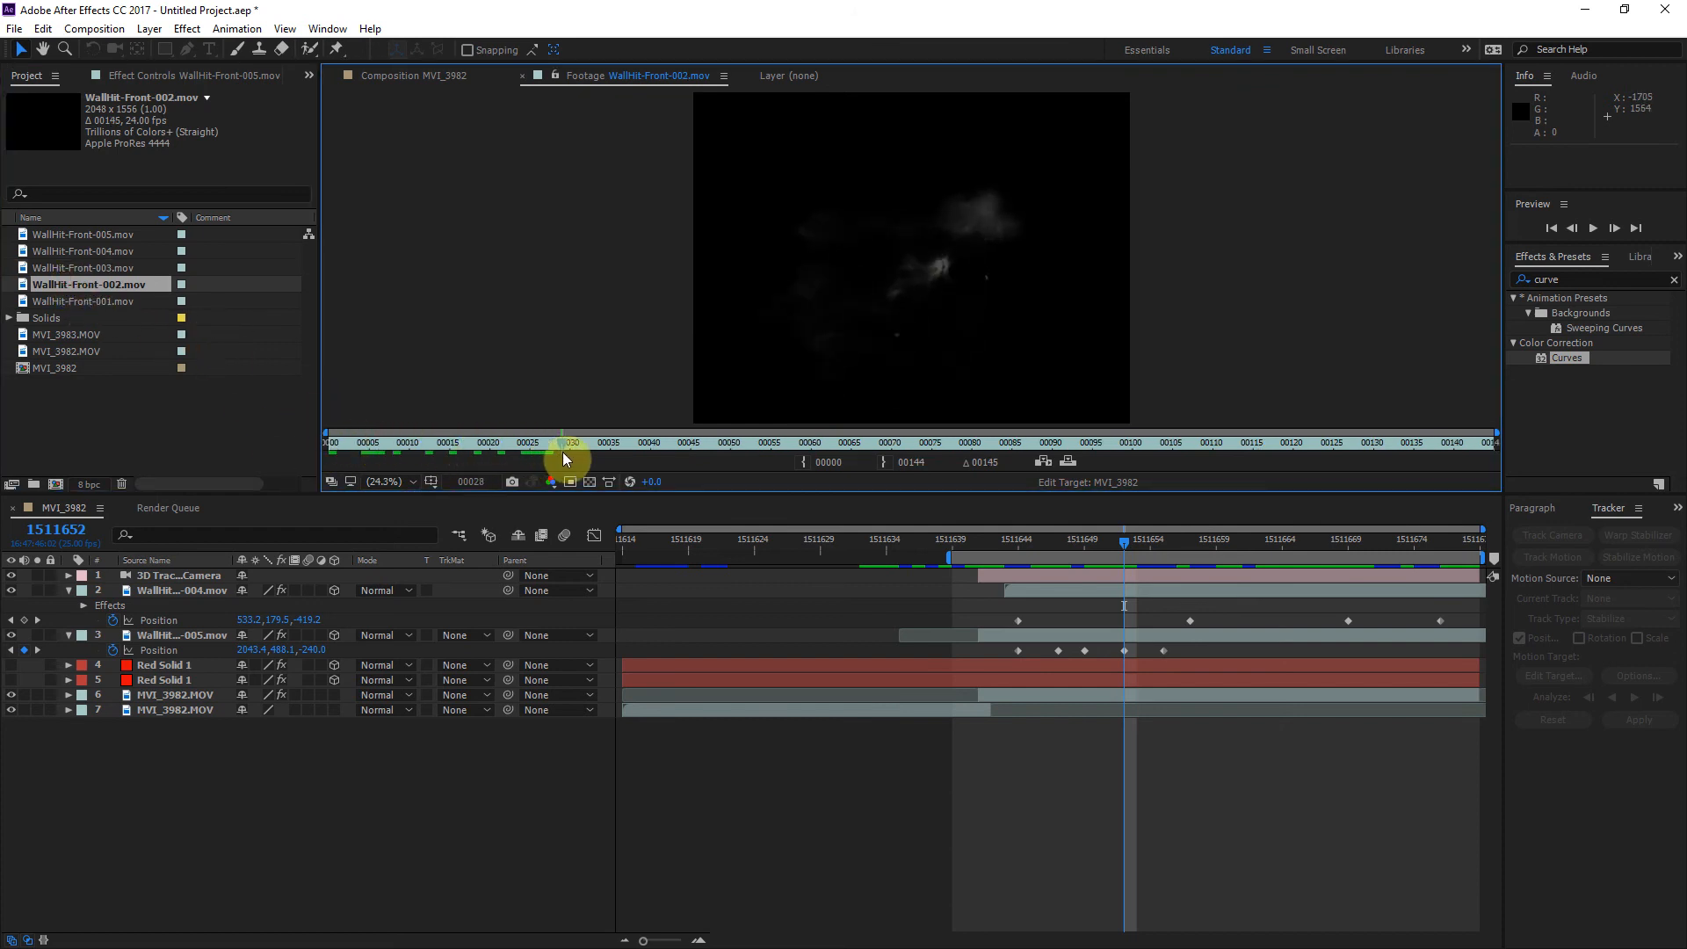
left_click_drag(734, 450, 450, 454)
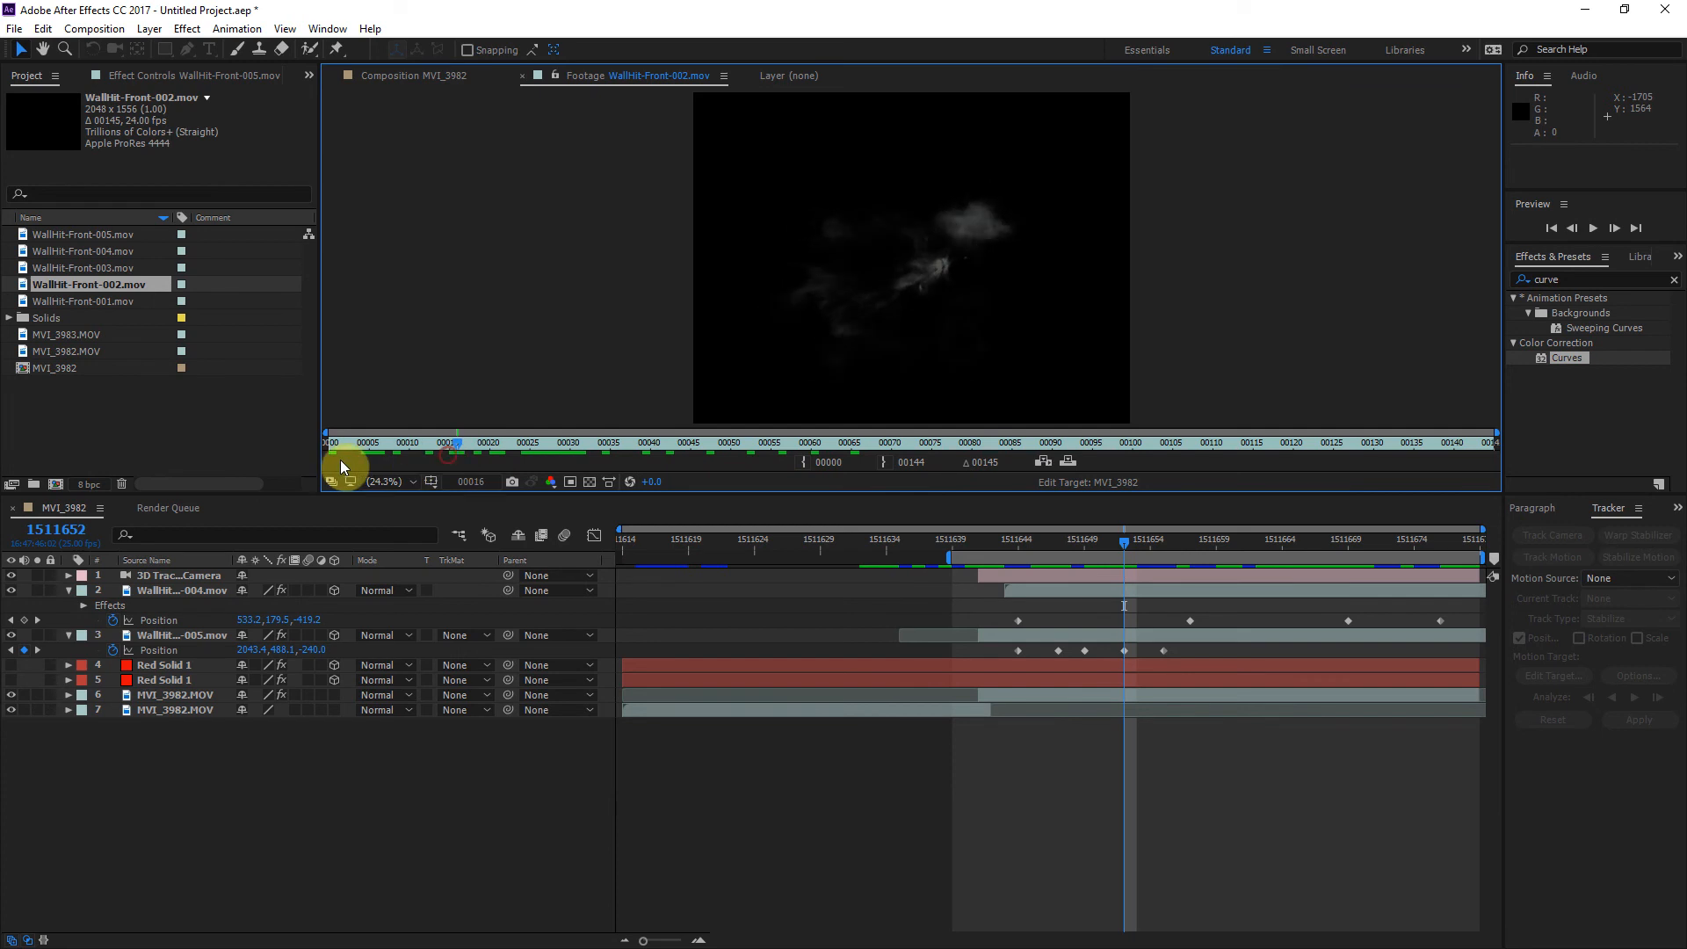
Step: Add WallHit-Front-002.mov just below the tracked camera as a 3D layer starting at frame 1511651, and go to frame 1511662
left_click_drag(98, 303, 133, 580)
left_click(335, 590)
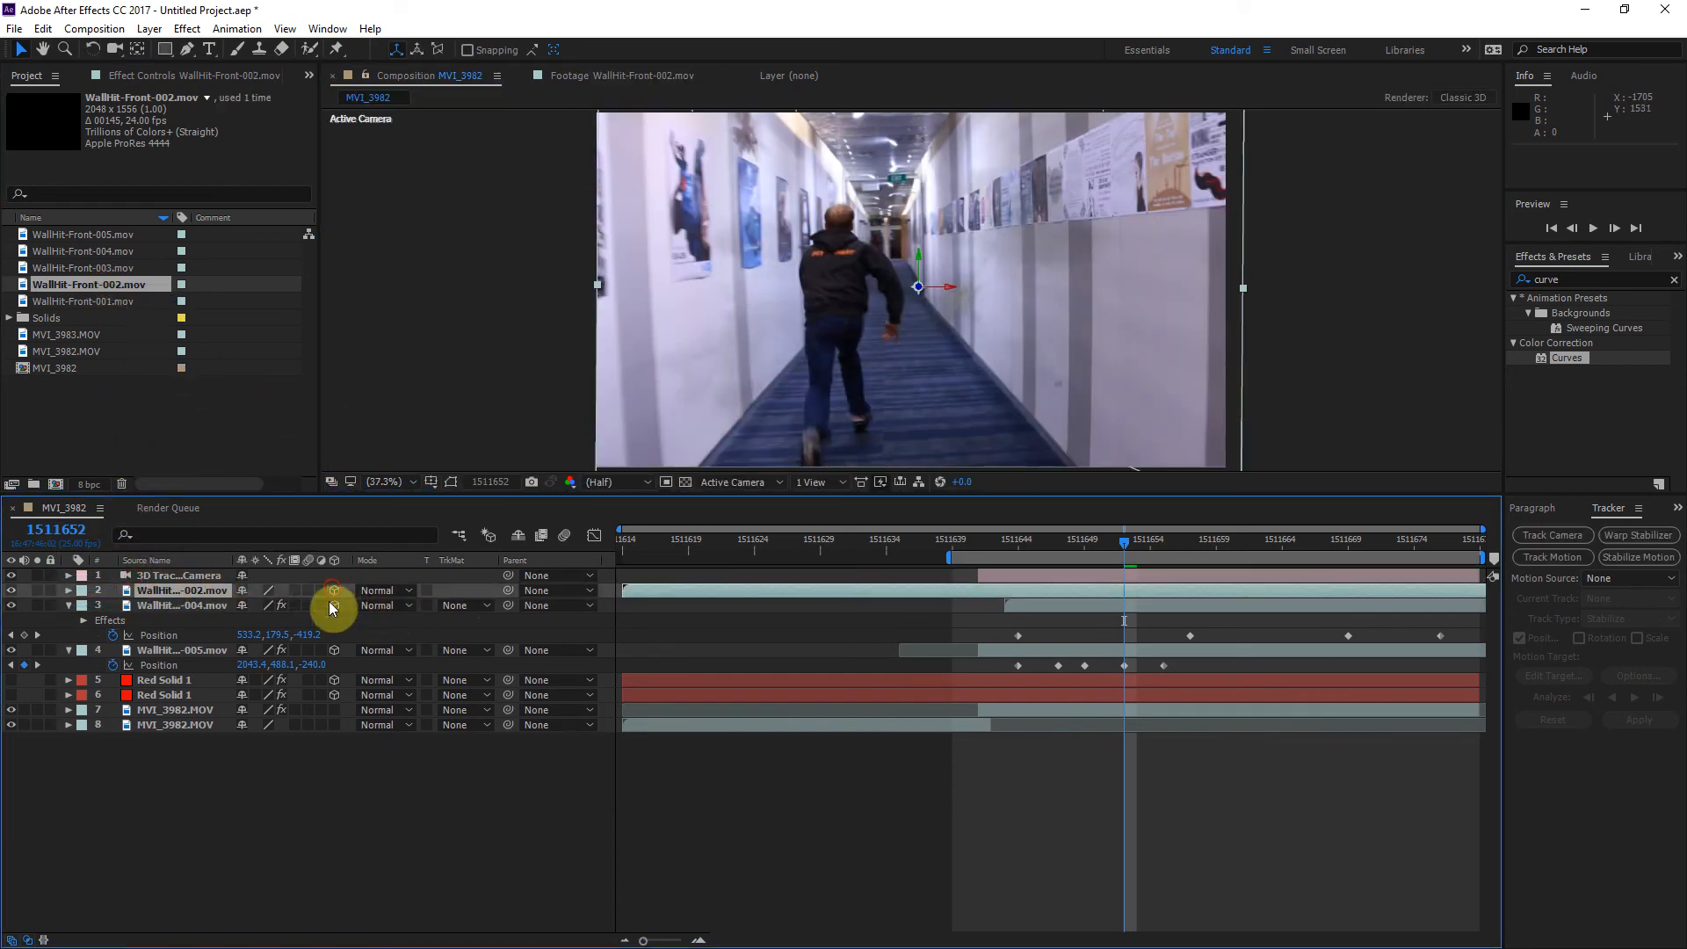
left_click_drag(645, 603, 1255, 550)
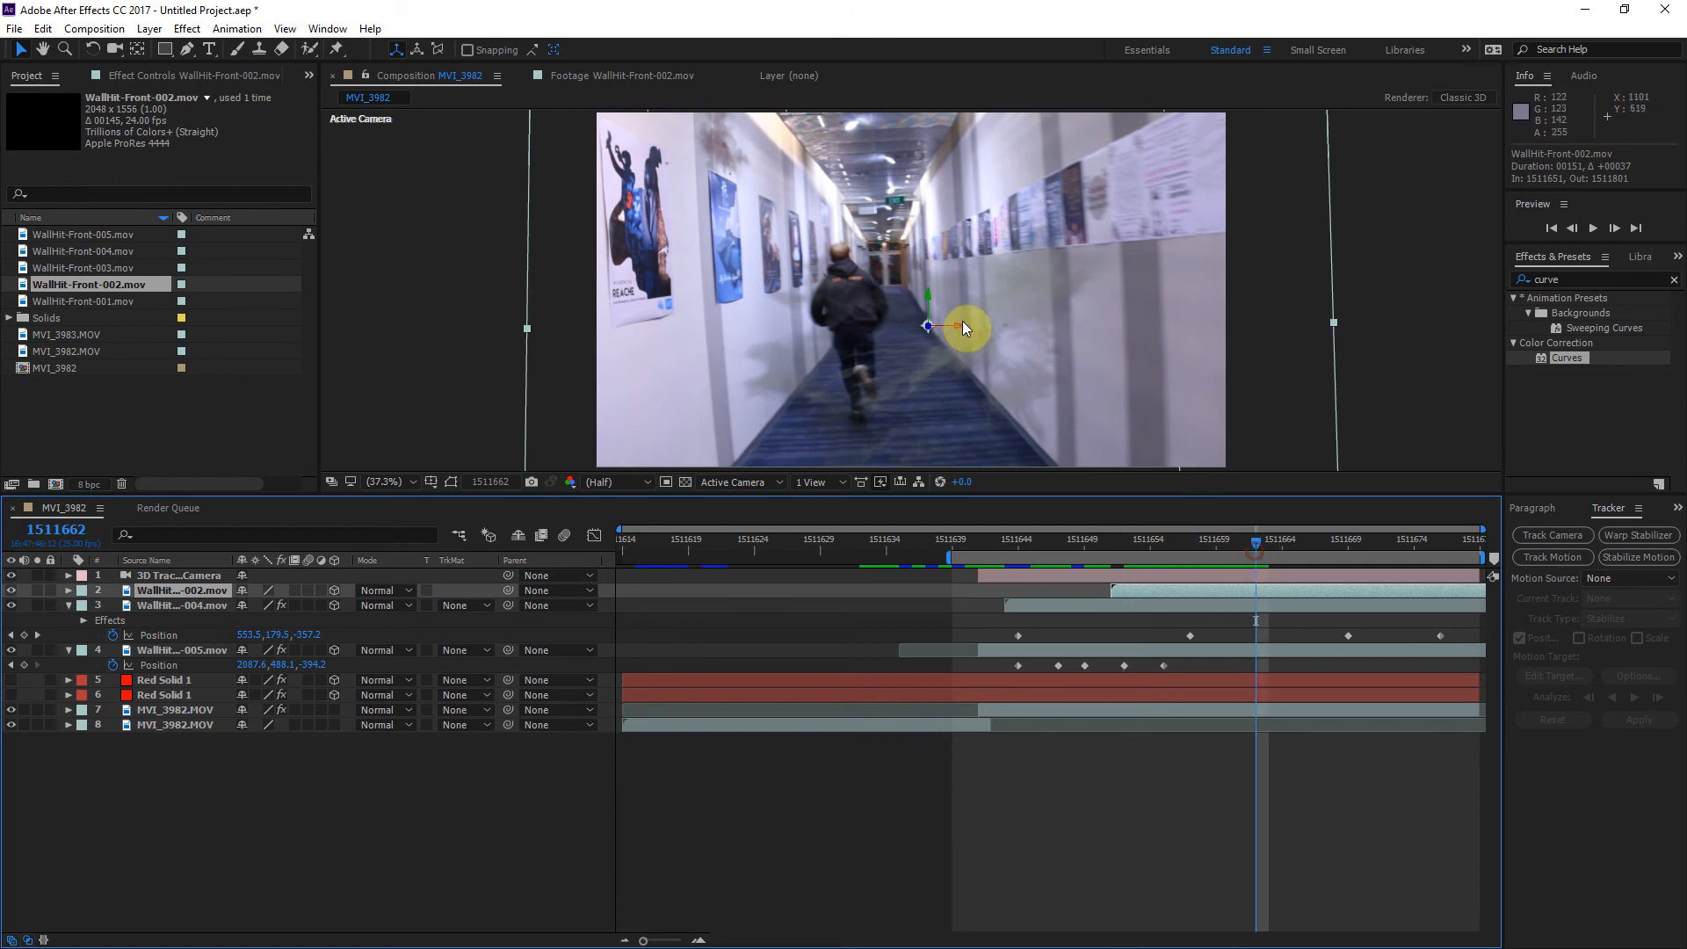
Step: Move the WallHit-Front-002 layer sideways onto the right wall and set its scale to 48%
left_click_drag(959, 329, 1010, 325)
left_click(1162, 591)
key("s")
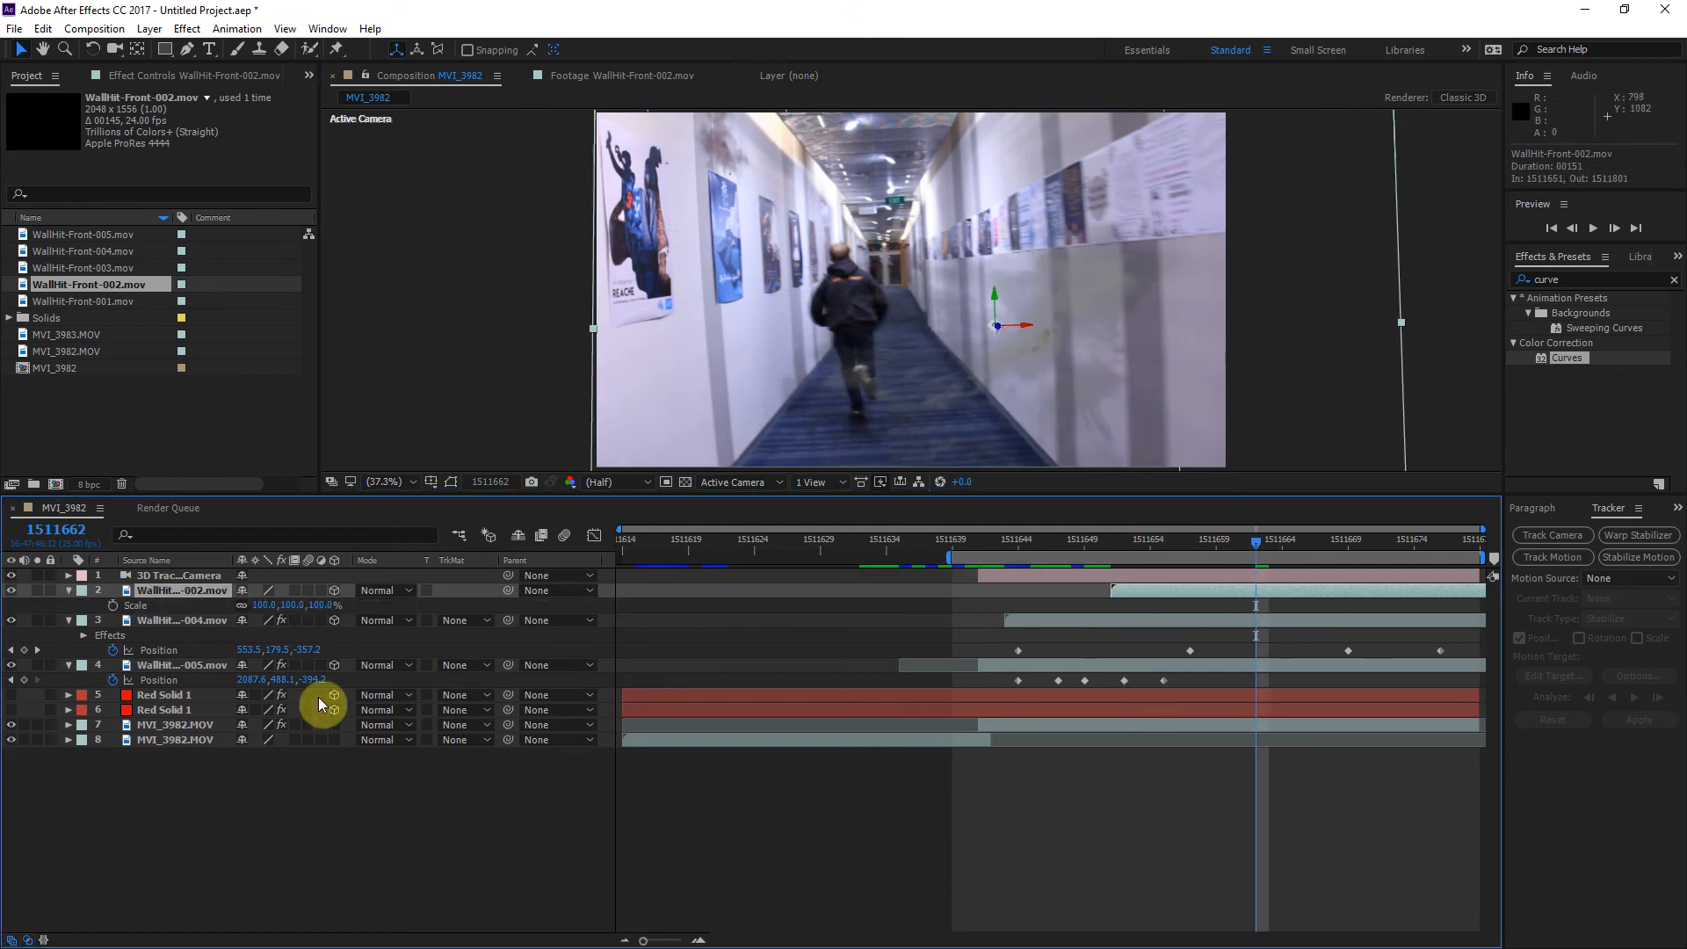
left_click_drag(263, 612, 226, 618)
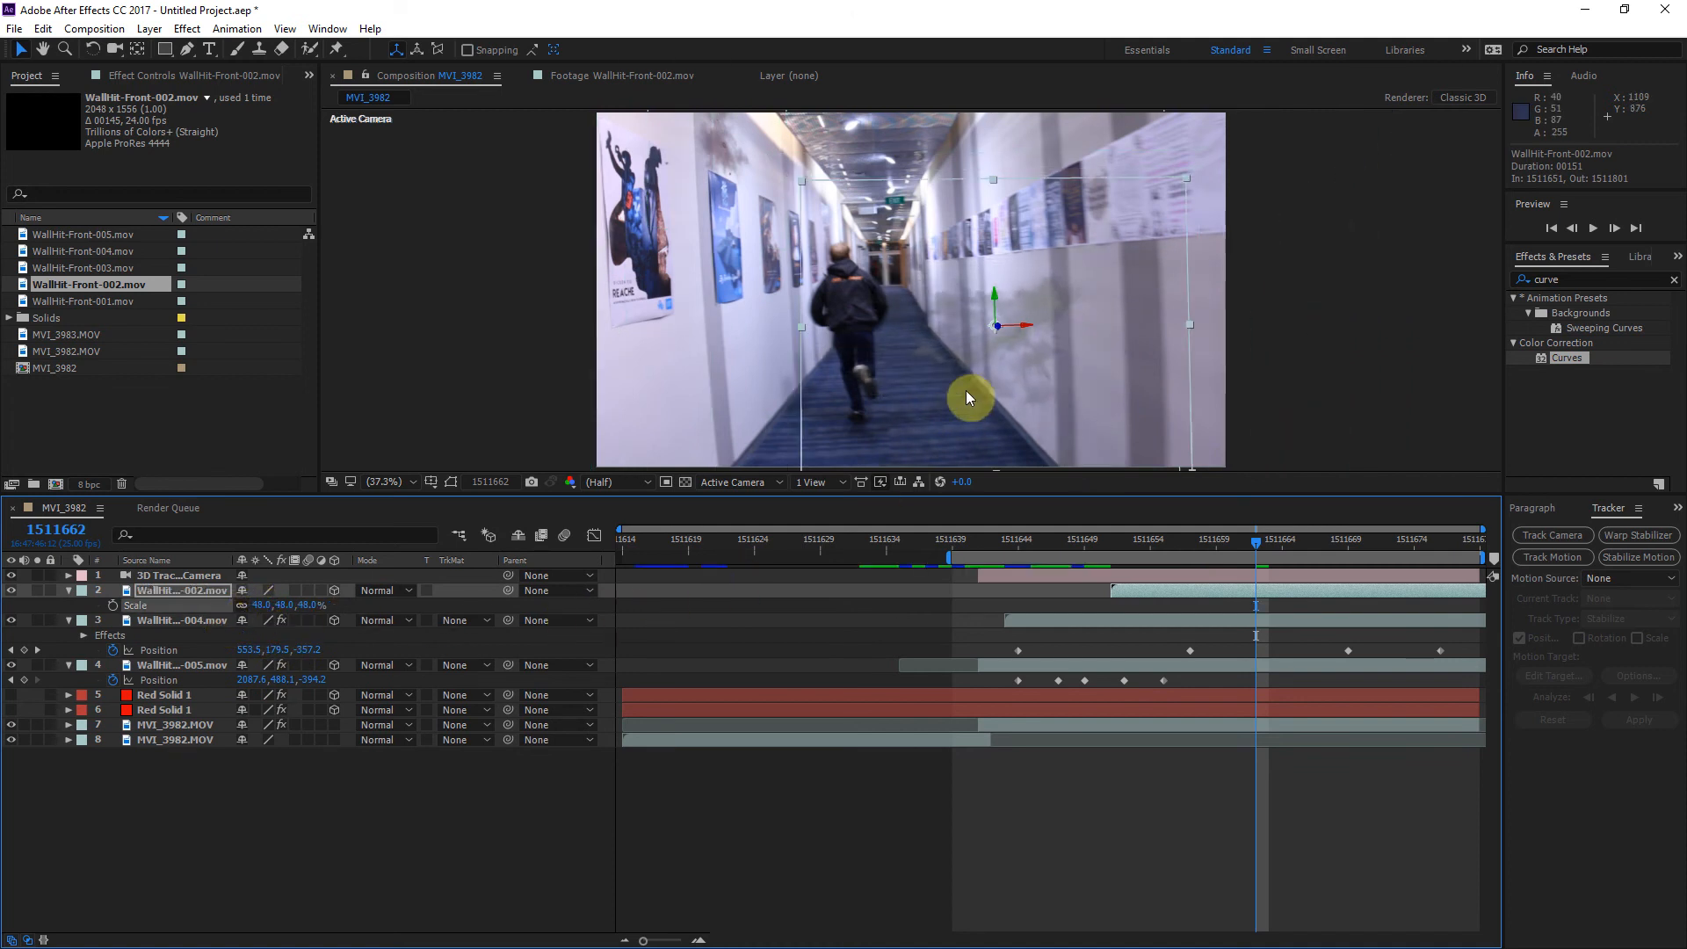
Step: Rotate the WallHit-Front-002 layer to an orientation of about 29.2°, 74.5°, 332.2° to match the right wall's perspective
left_click(92, 49)
mouse_move(1004, 310)
left_mouse_down()
mouse_move(975, 297)
mouse_move(1006, 334)
mouse_move(995, 303)
left_mouse_up()
key("ctrl+z")
key("ctrl+z")
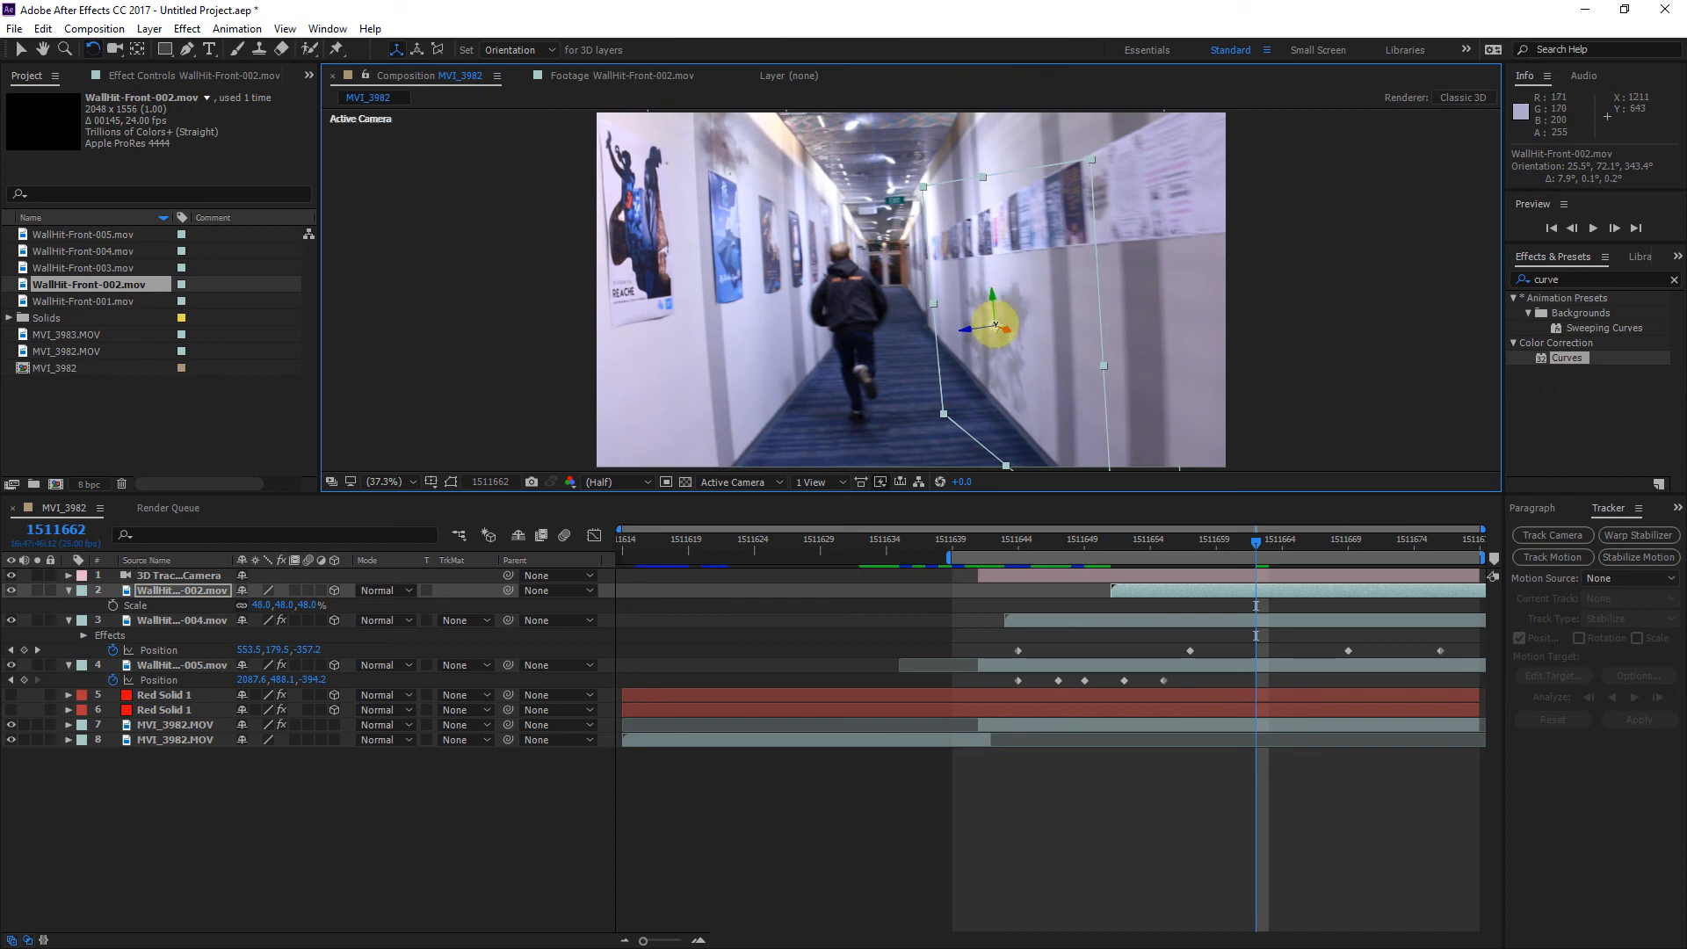
left_click_drag(1007, 330, 1006, 330)
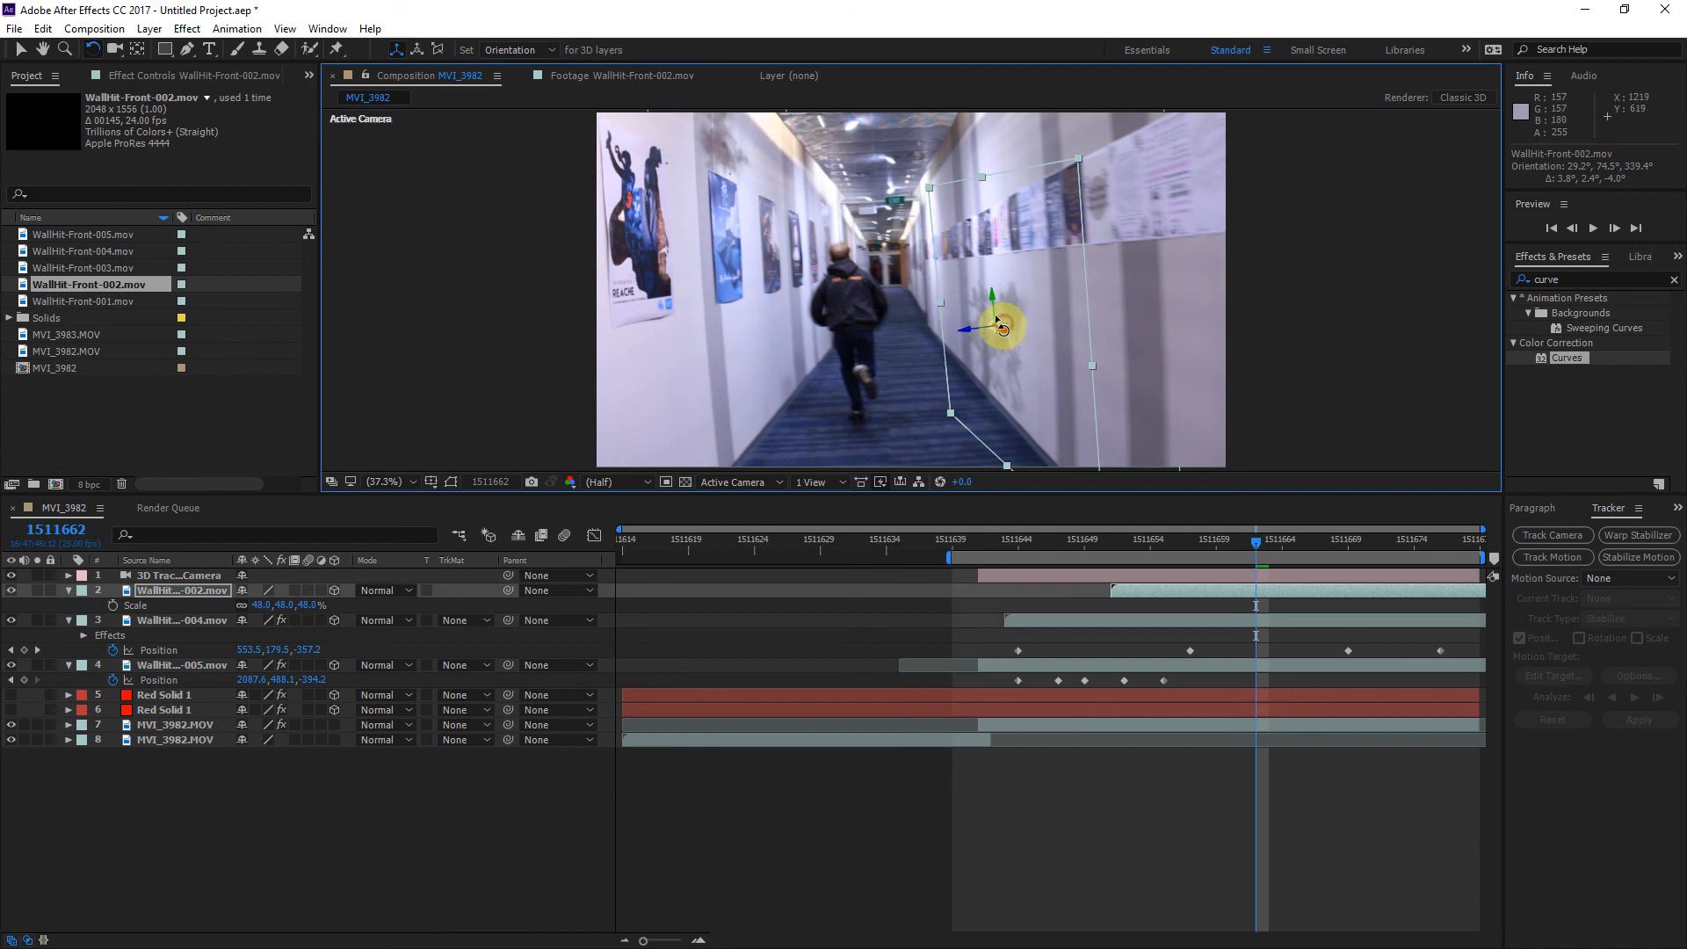
left_click_drag(972, 330, 967, 327)
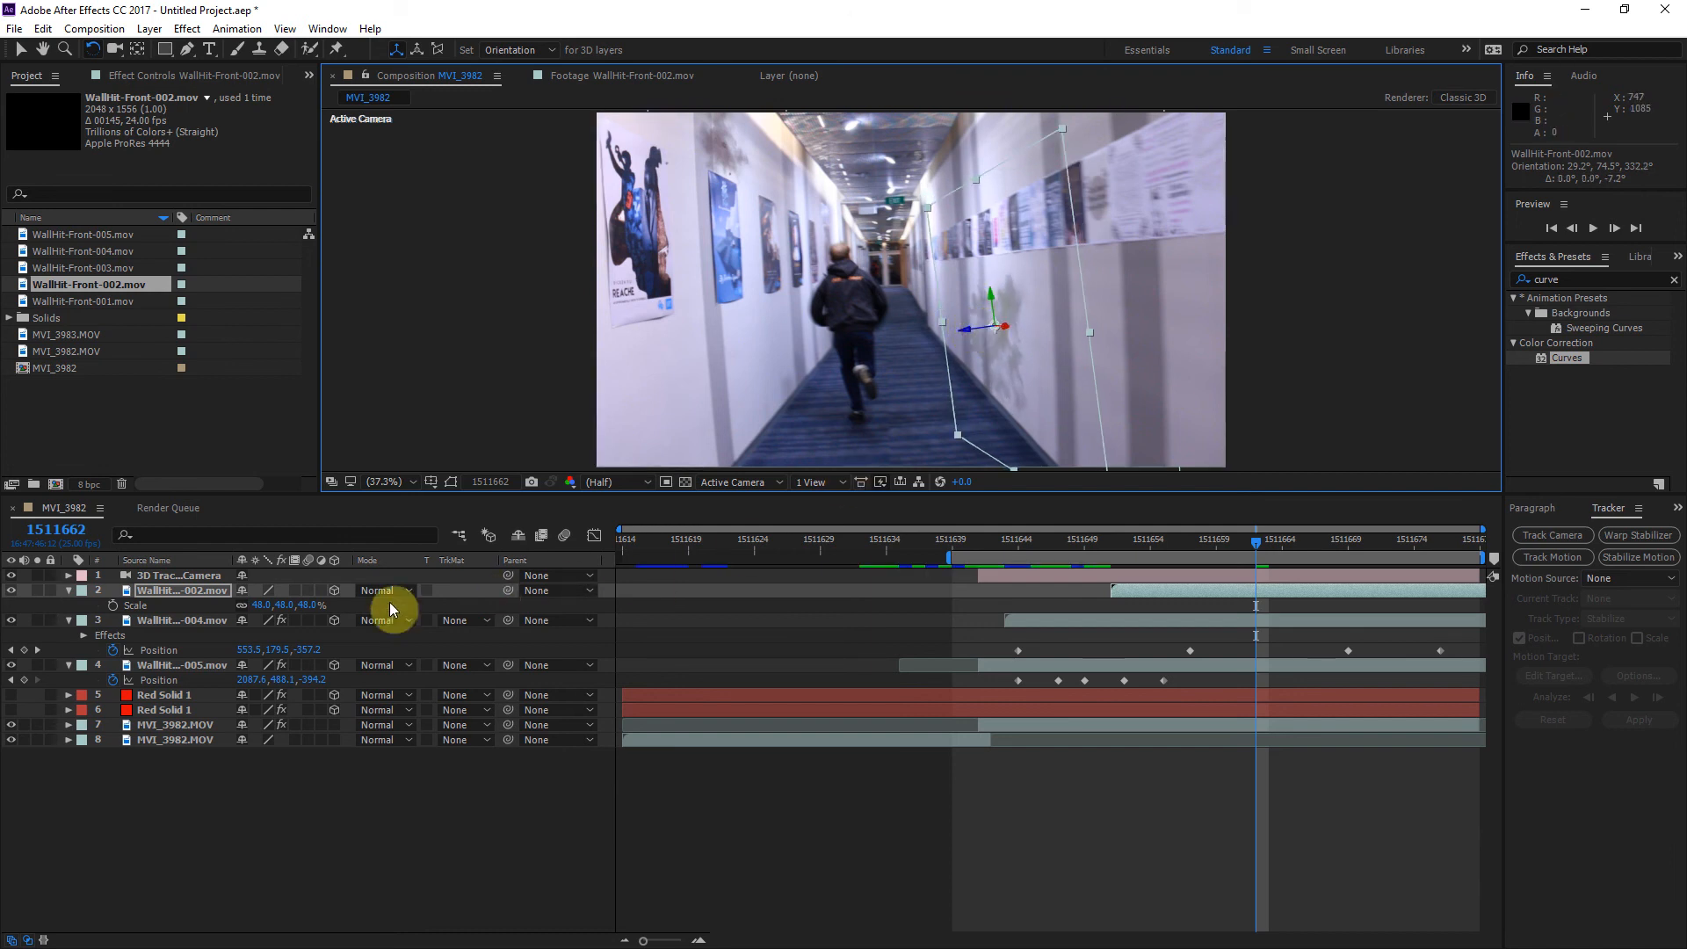
Step: Reduce the WallHit-Front-002 layer's scale to 36% and return to the Selection tool
left_click(202, 598)
key("s")
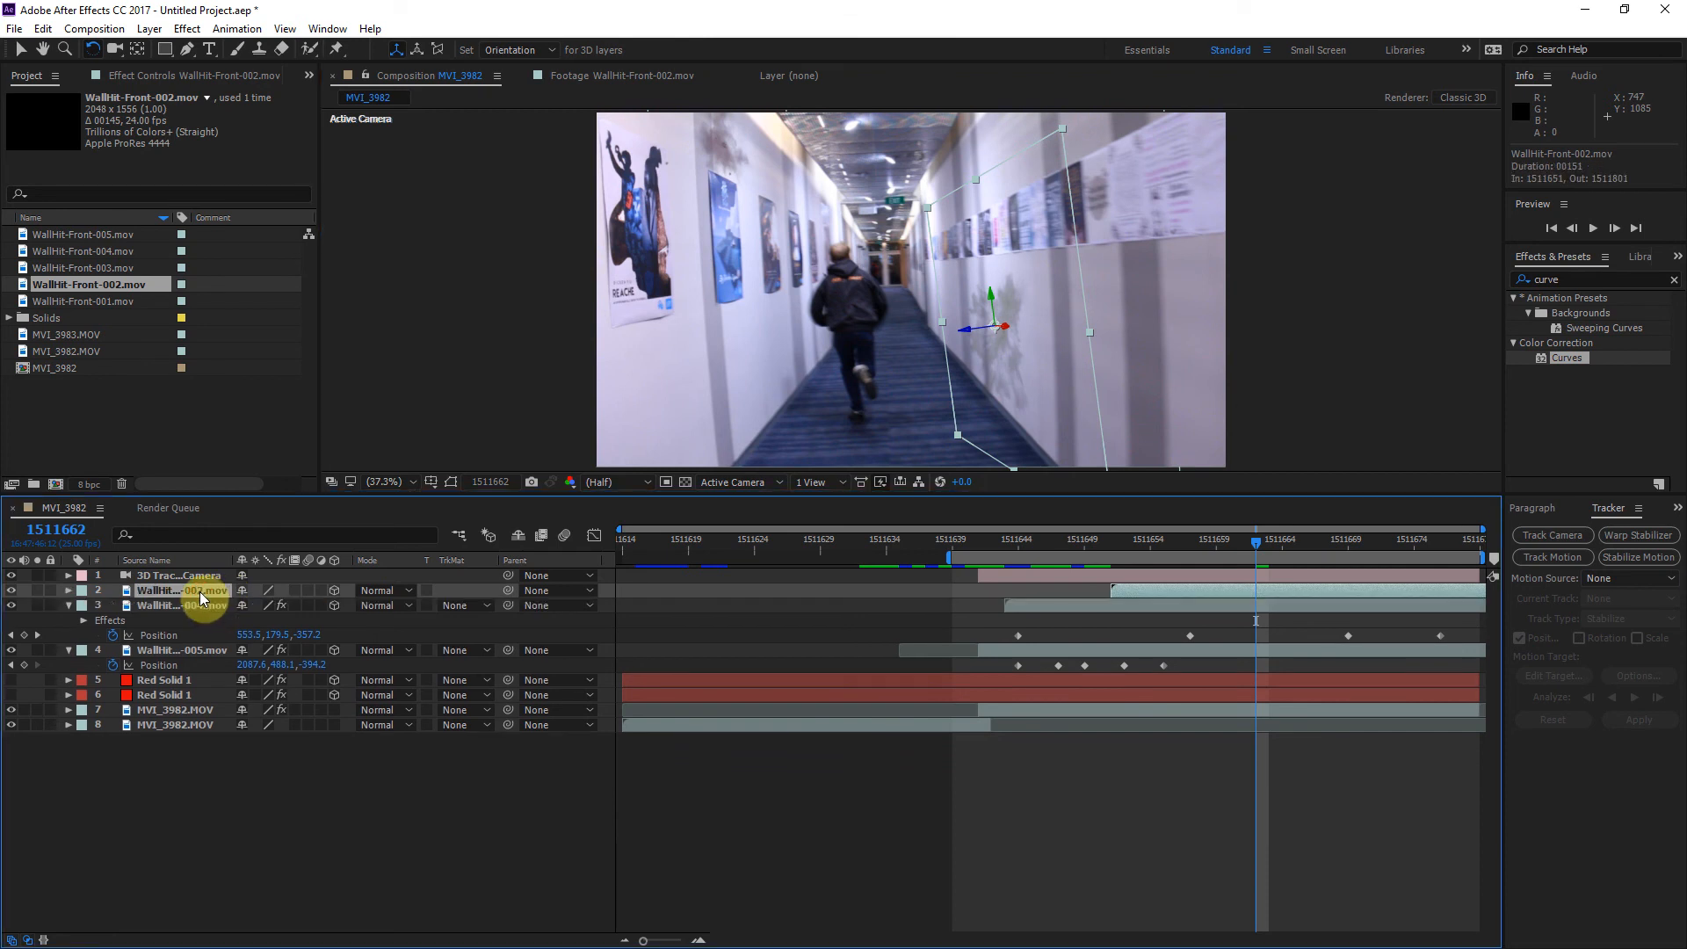
key("s")
left_click_drag(264, 605, 246, 604)
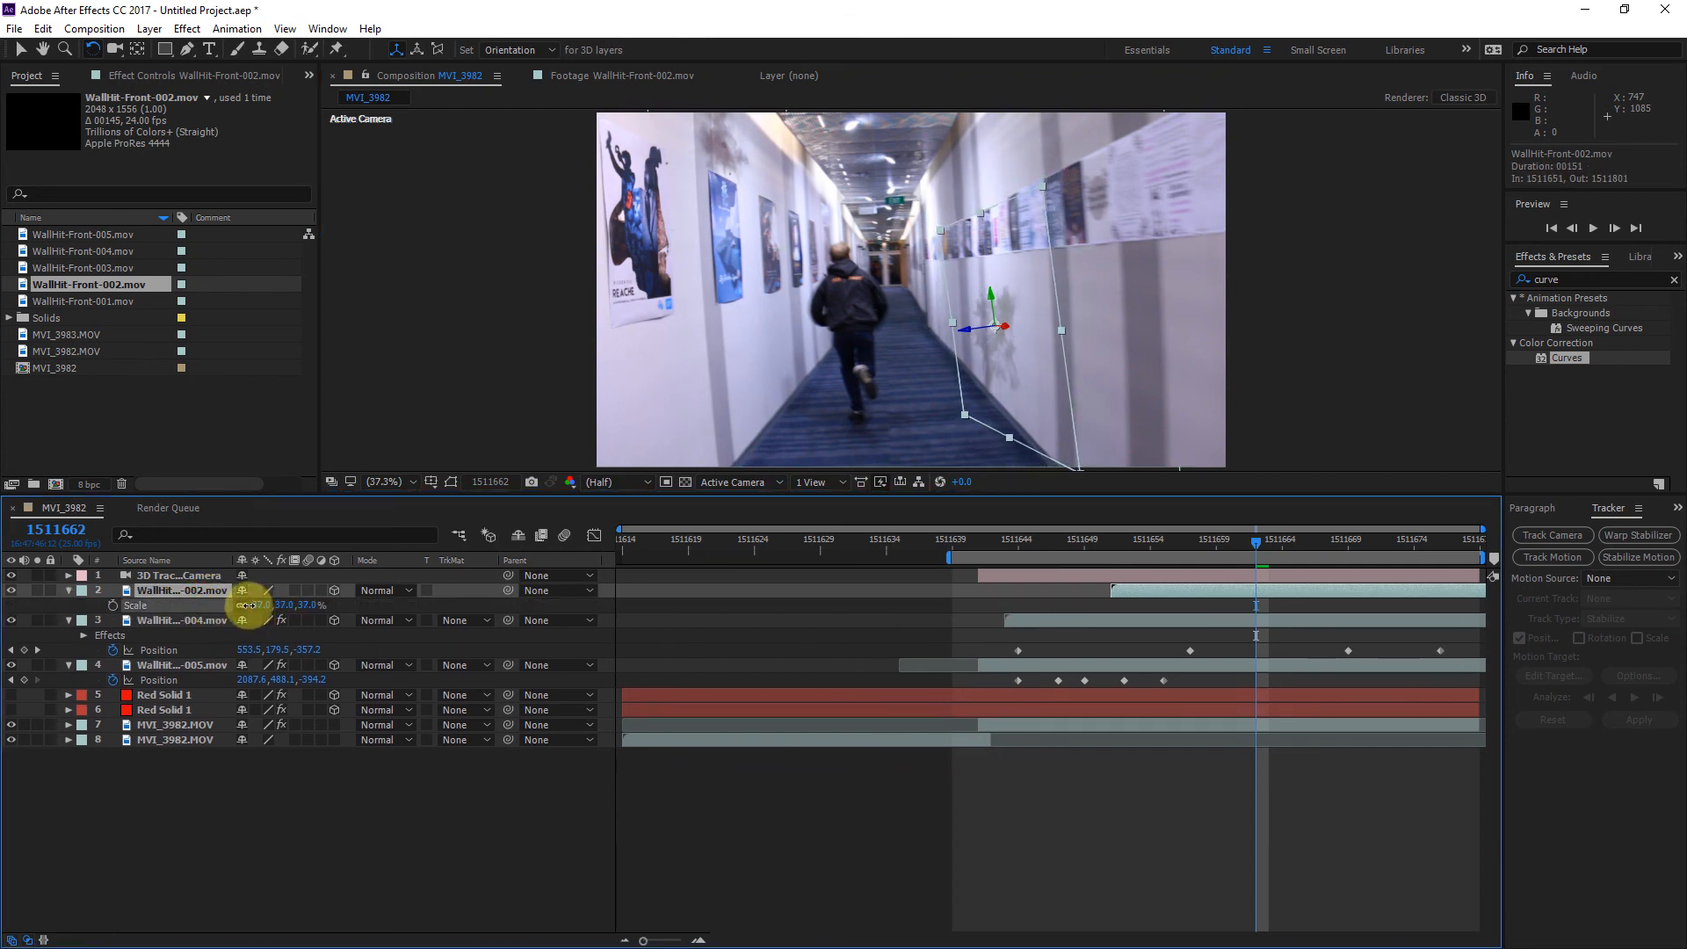
left_click(993, 294)
left_click(22, 48)
left_click(22, 49)
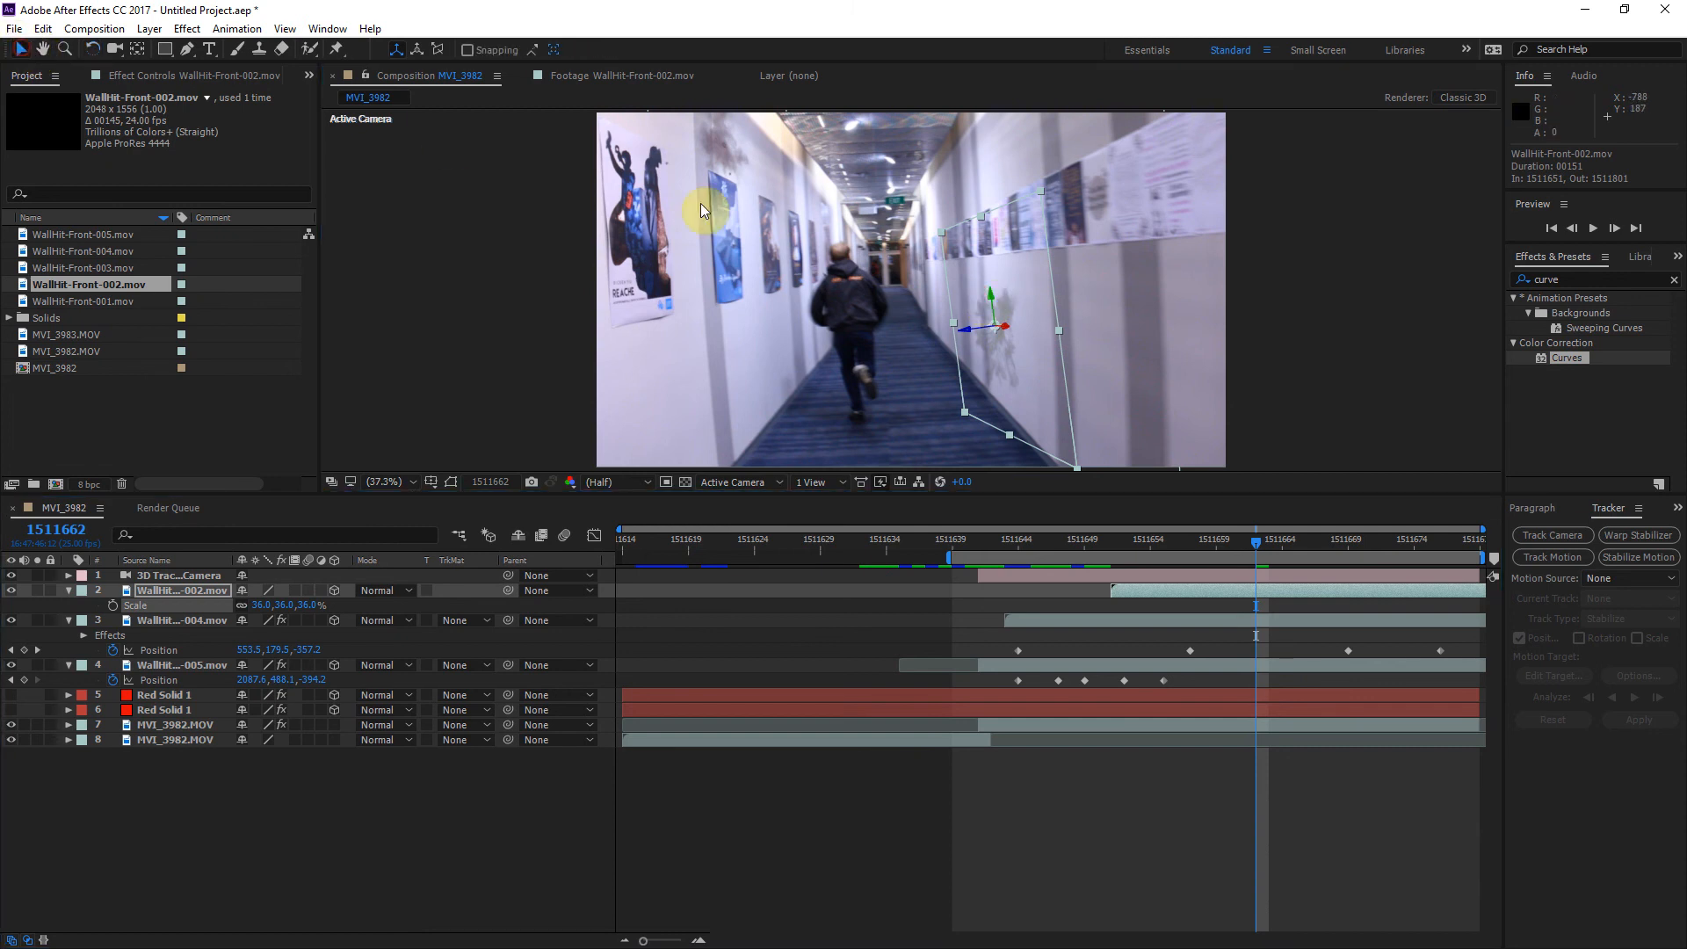
Step: Move the WallHit-Front-002 hit higher on the right wall to about 1195.3, 492.1, -1.1 and scrub to check its tracking
mouse_move(994, 295)
left_mouse_down()
mouse_move(1058, 275)
mouse_move(1017, 276)
left_mouse_up()
left_click_drag(1256, 545, 1479, 561)
left_click_drag(1328, 559, 1185, 559)
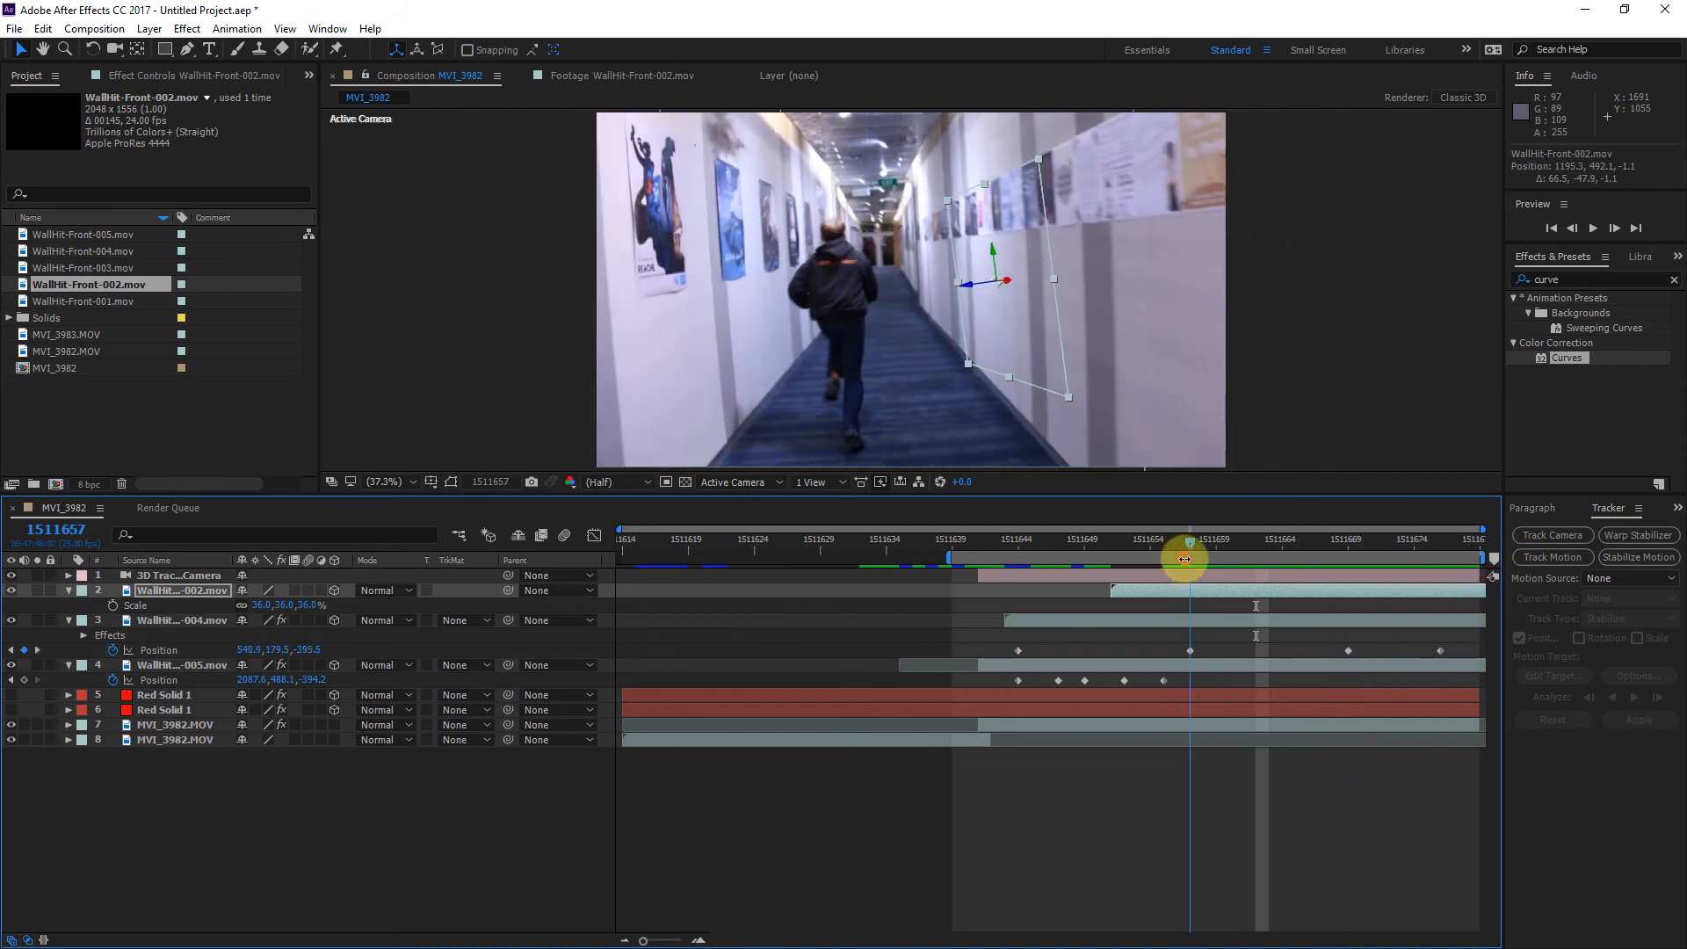
left_click(1296, 364)
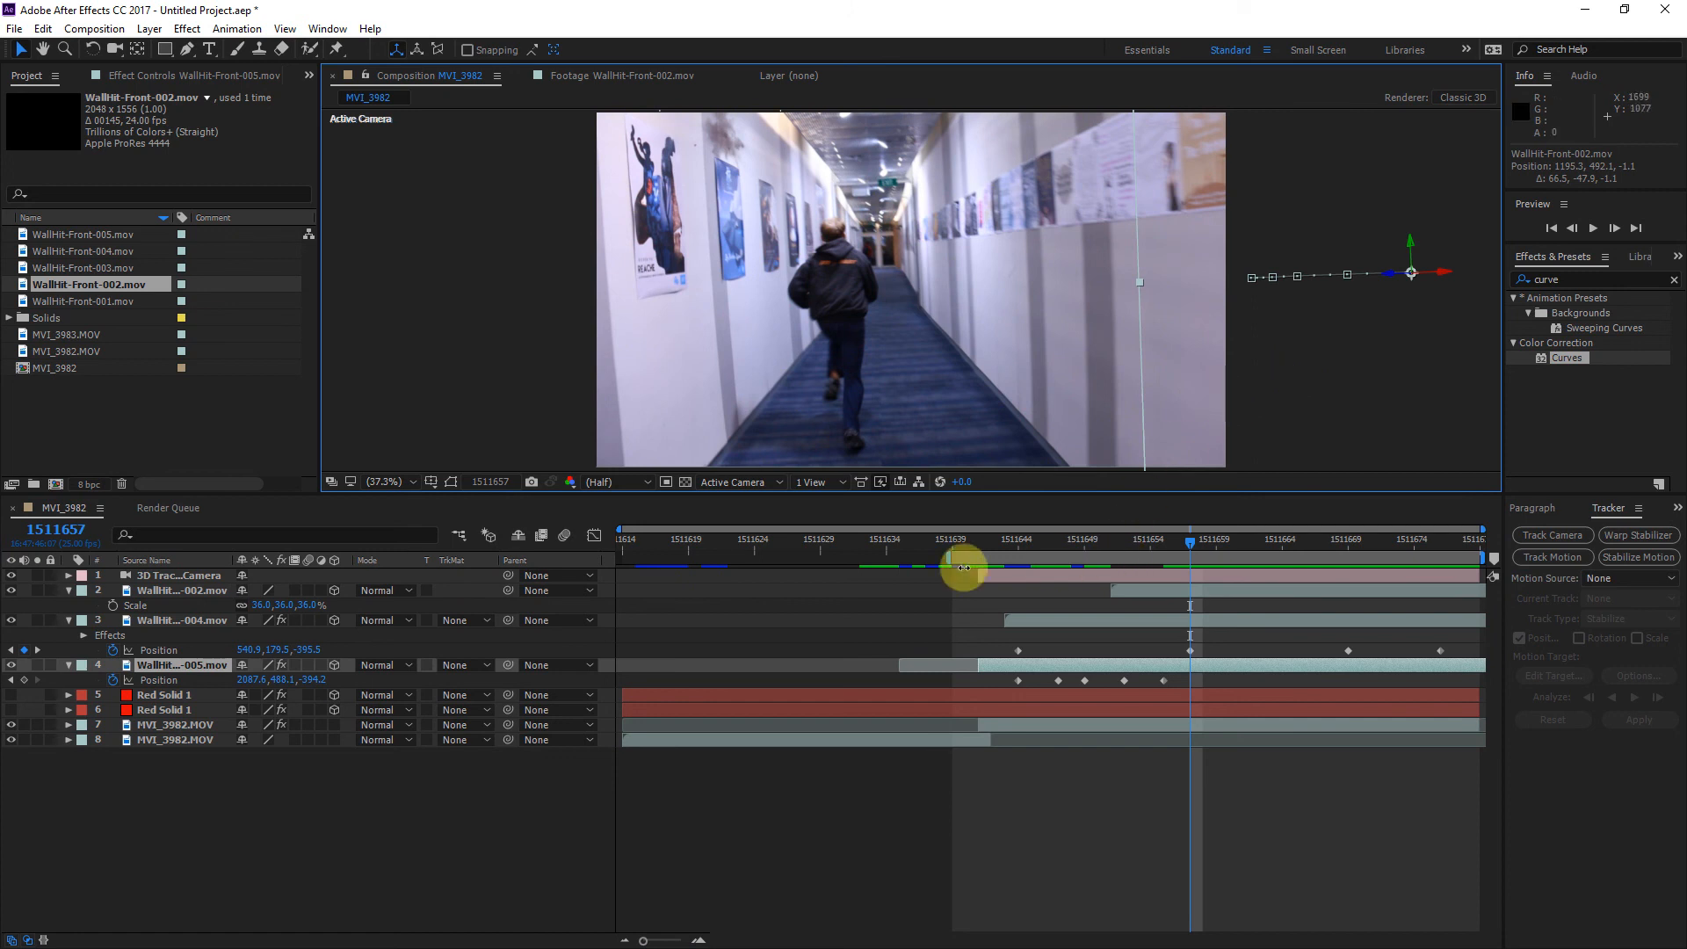
Step: Extend the work area's start back to frame 1511614 and play the sequence in the enlarged viewer to review all hits
left_click_drag(947, 559, 620, 559)
left_click(385, 481)
left_click(392, 502)
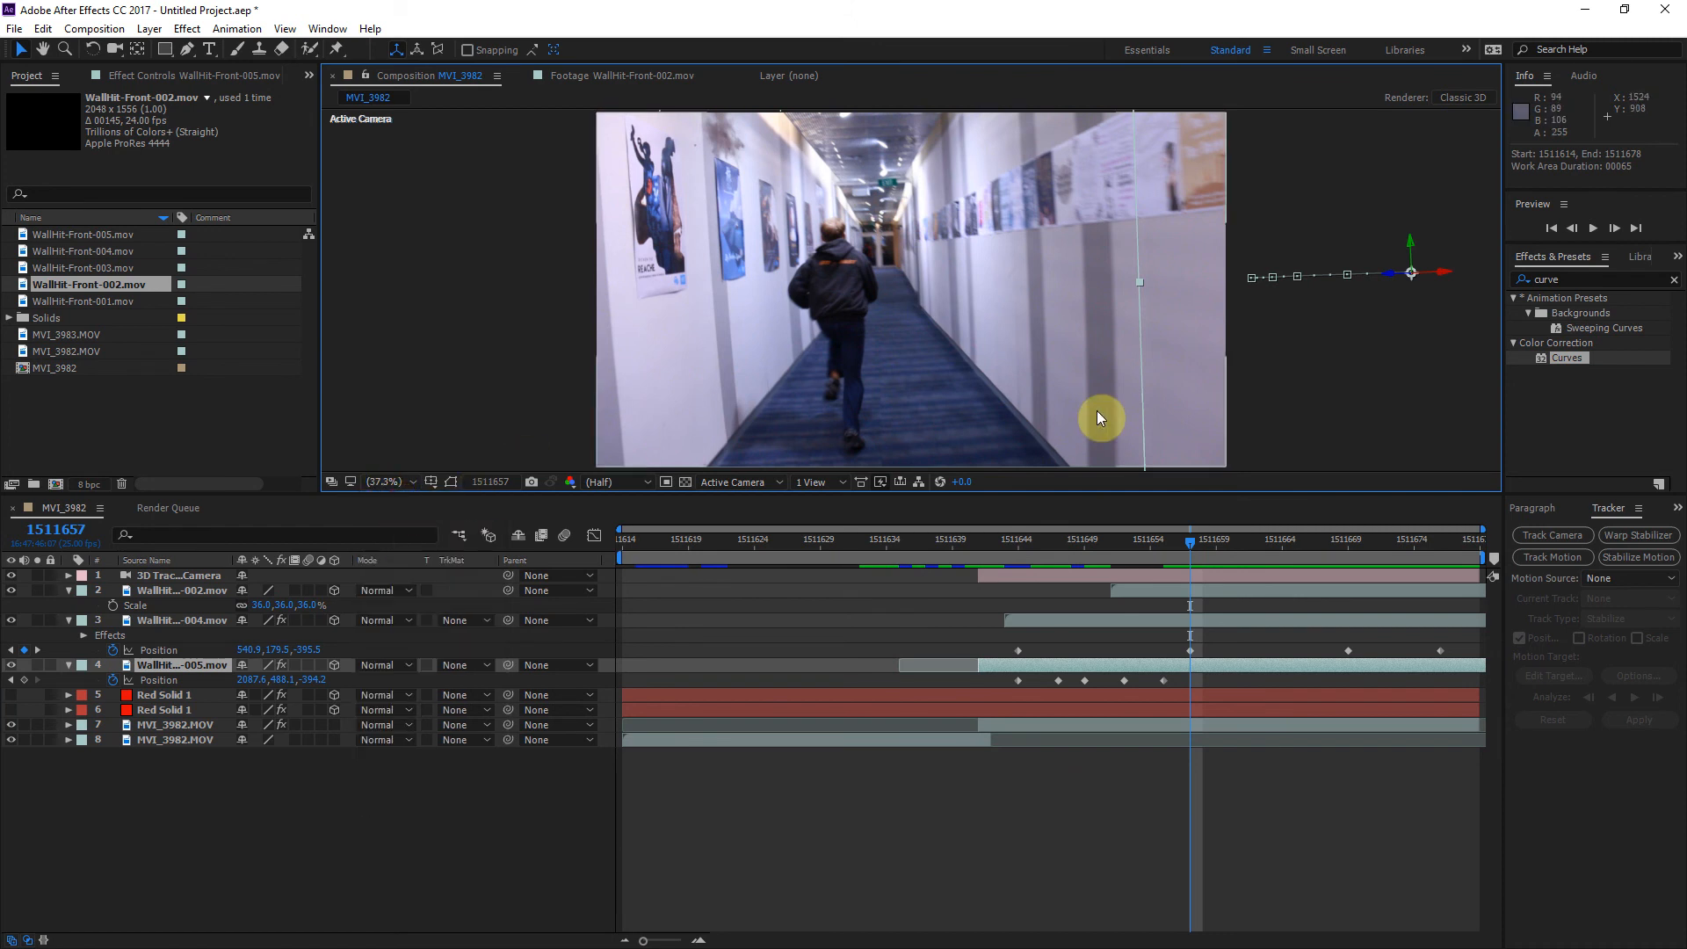
key("space")
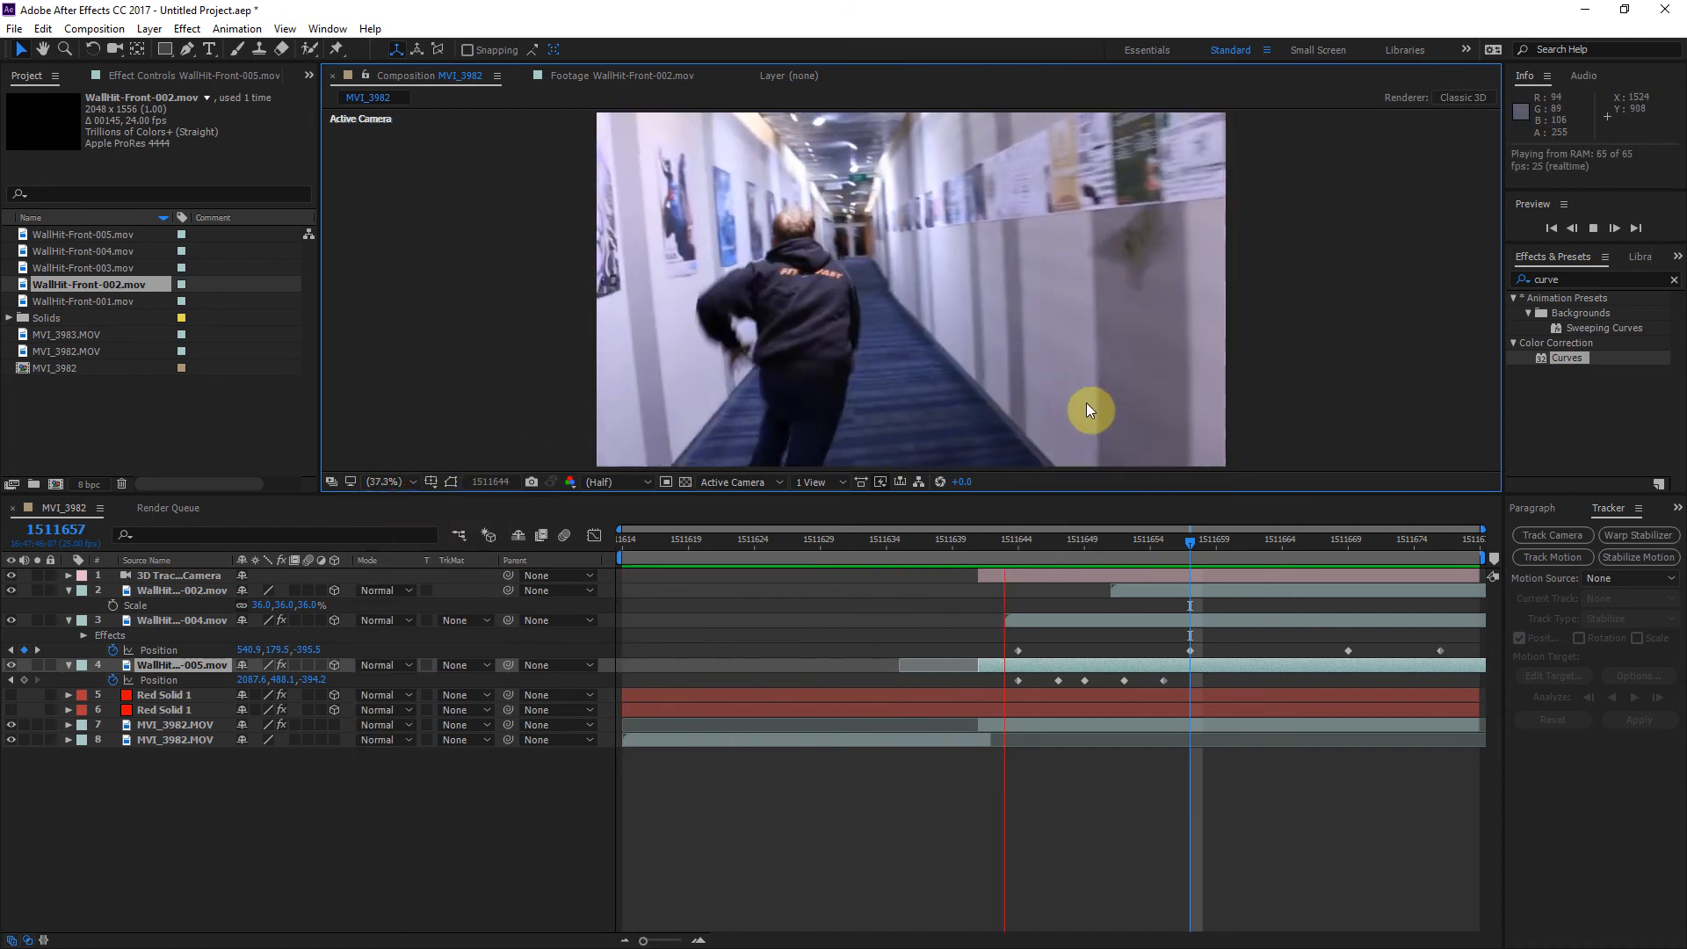
key("grave")
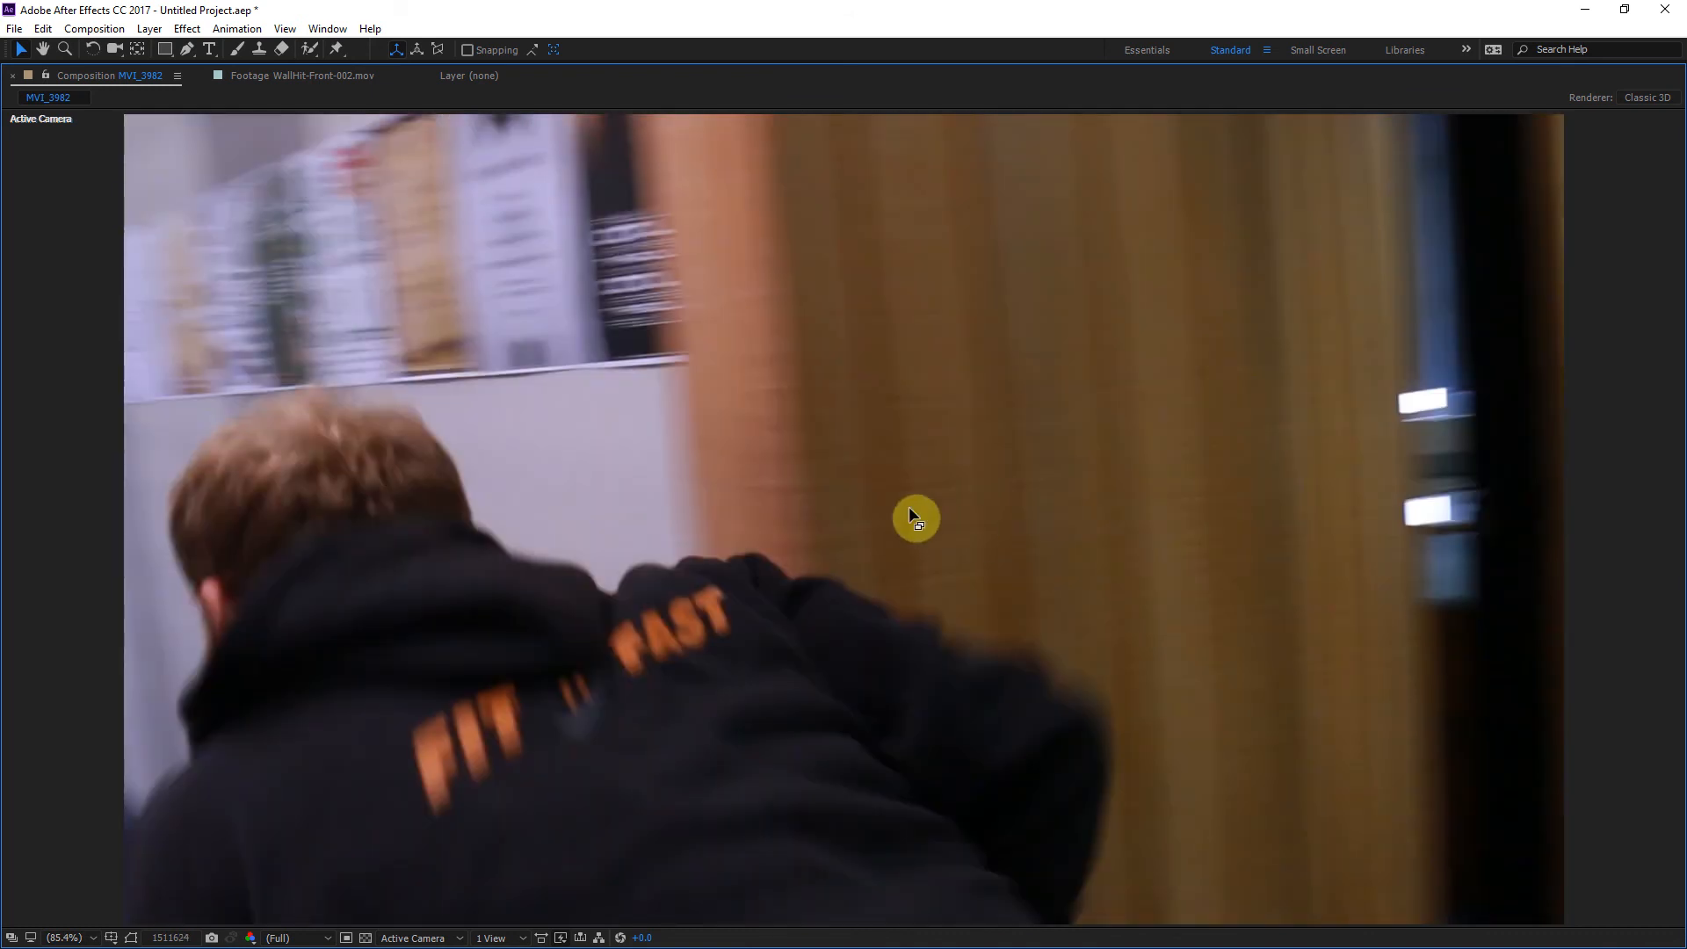
key("grave")
Step: Copy the Curves effect from the WallHit-Front-004 layer onto the WallHit-Front-002 layer
left_click(1046, 538)
left_click(1062, 618)
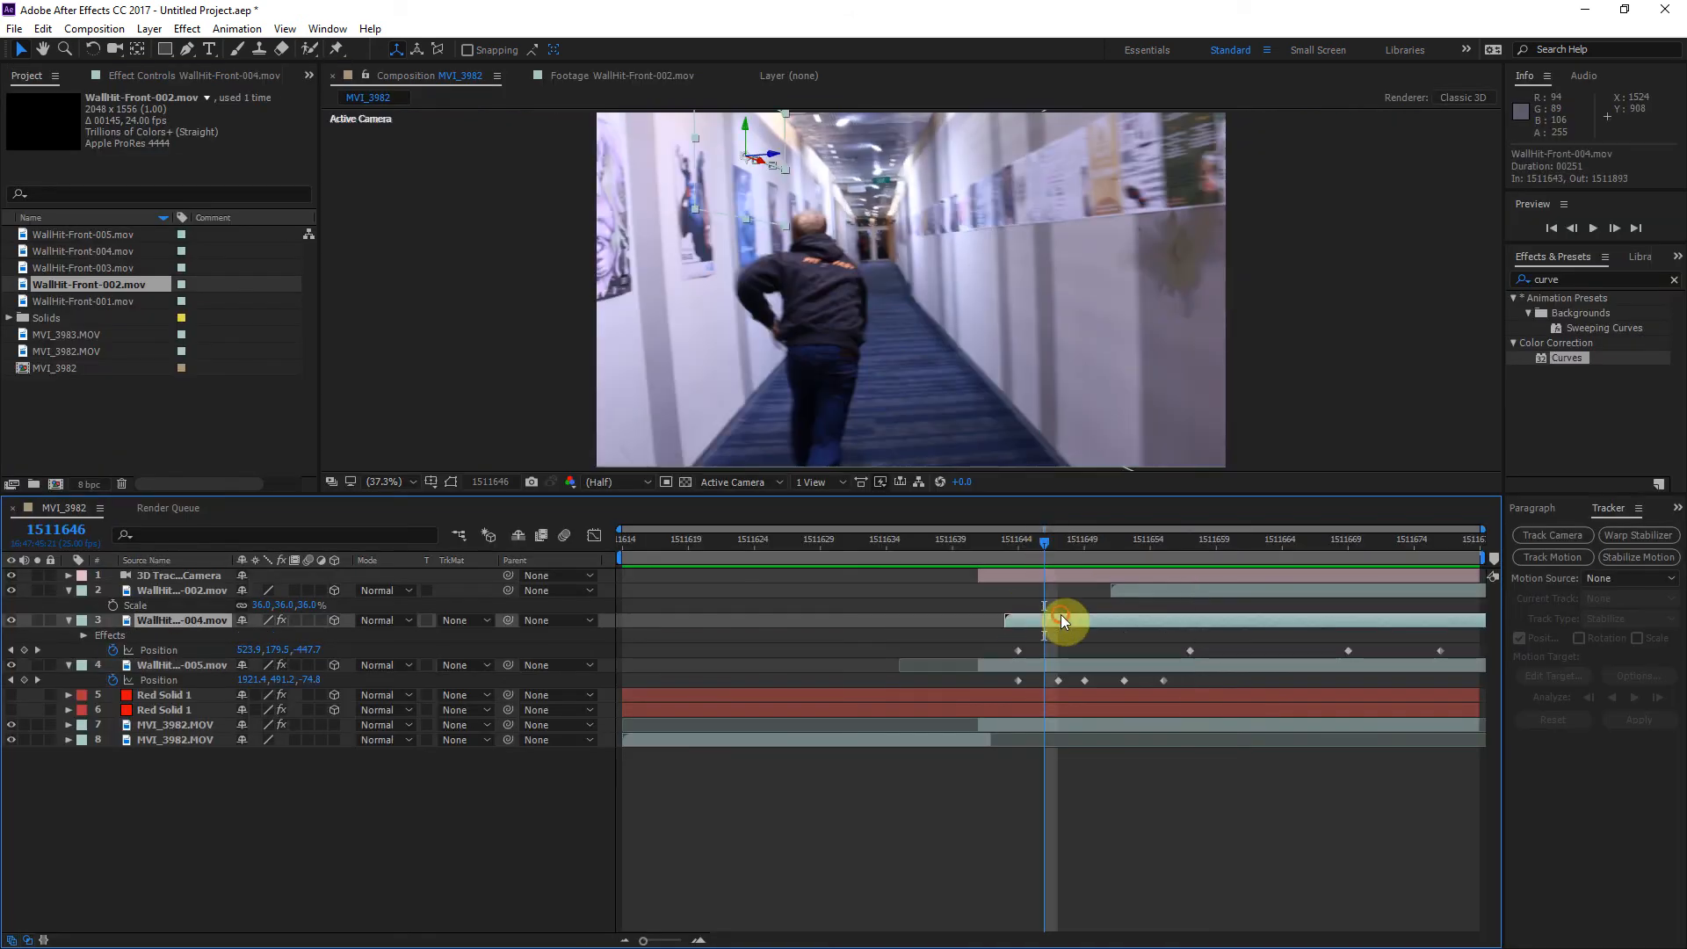
left_click(142, 77)
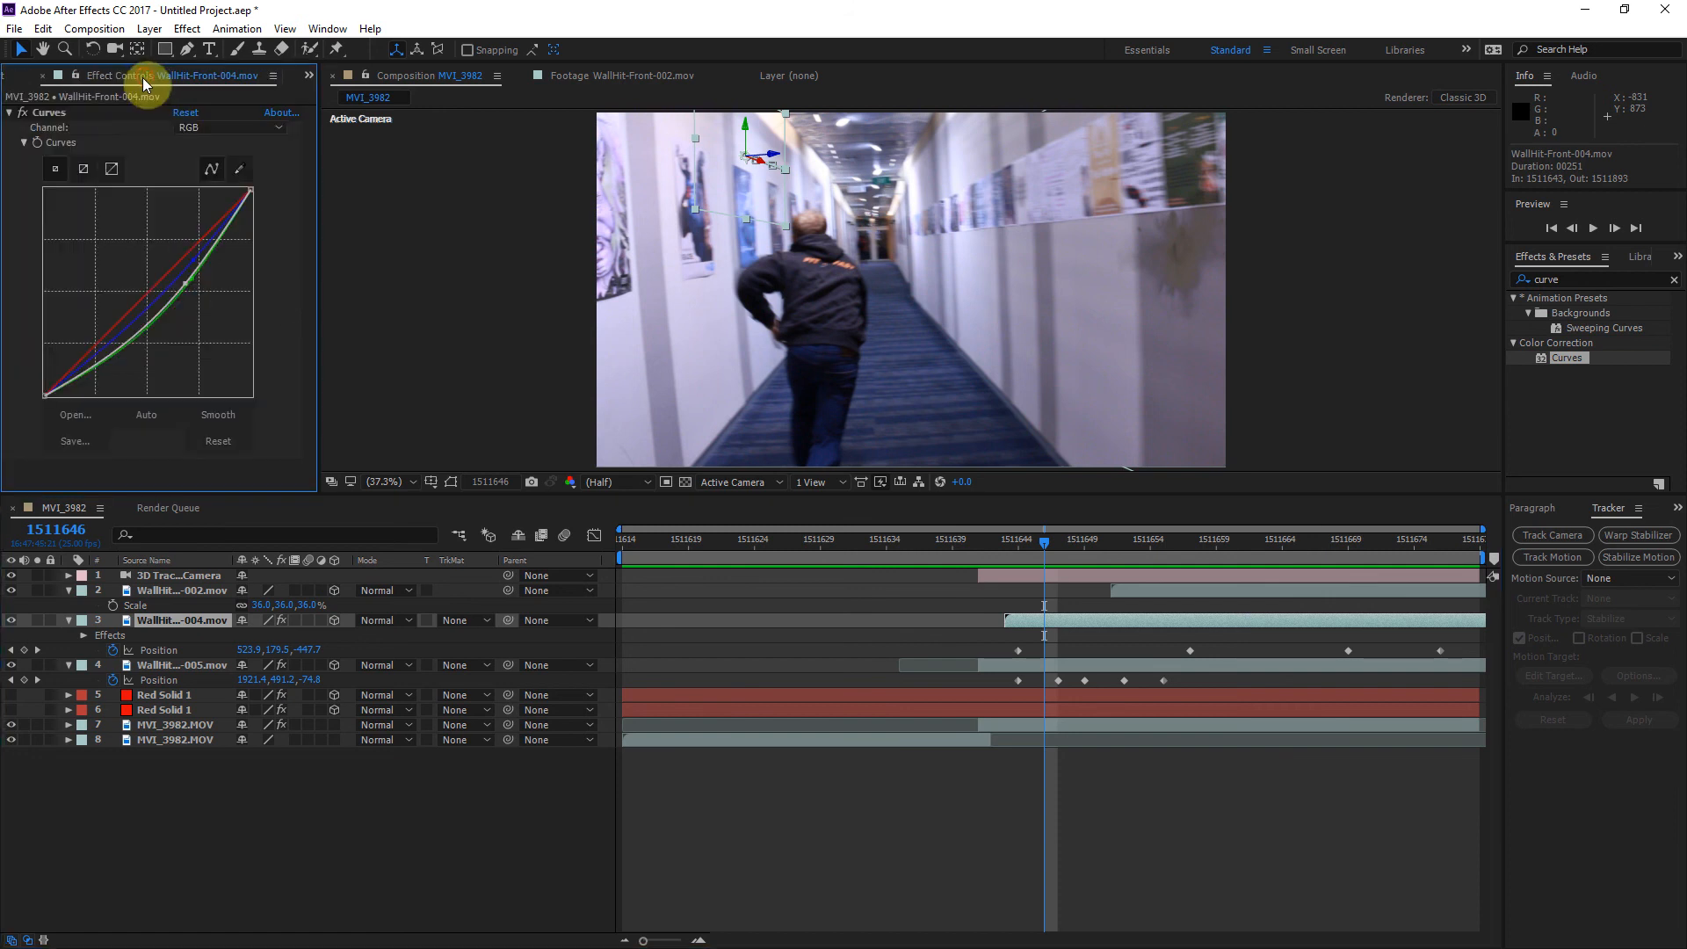
left_click(68, 113)
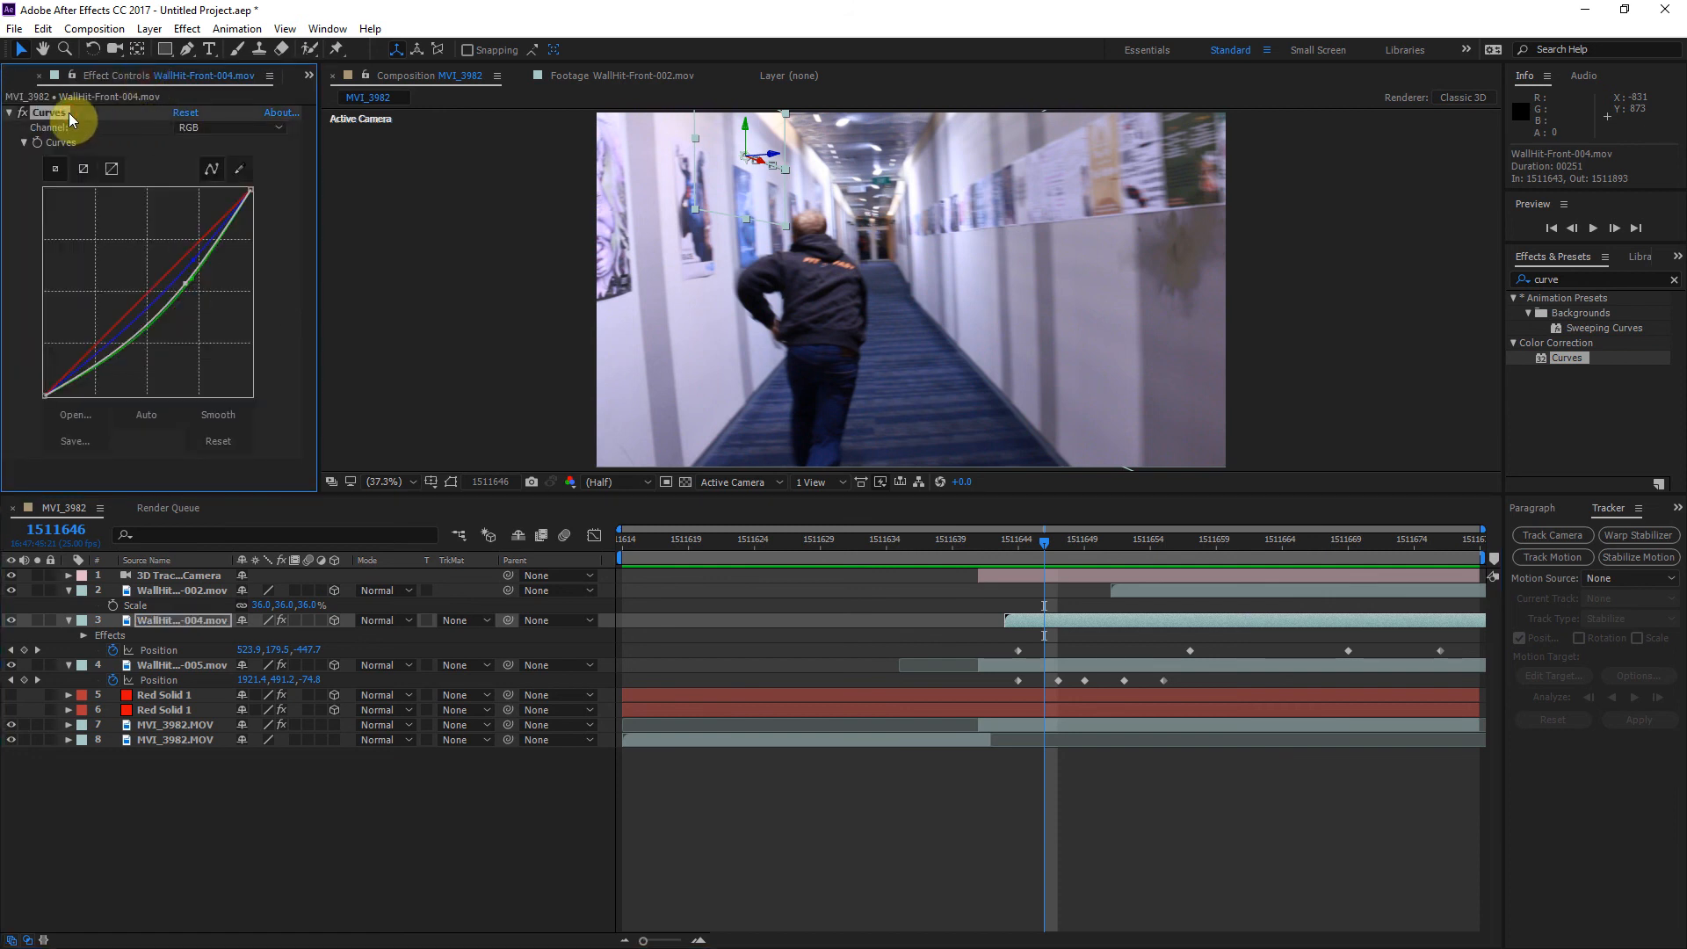
left_click(1151, 539)
left_click(1174, 578)
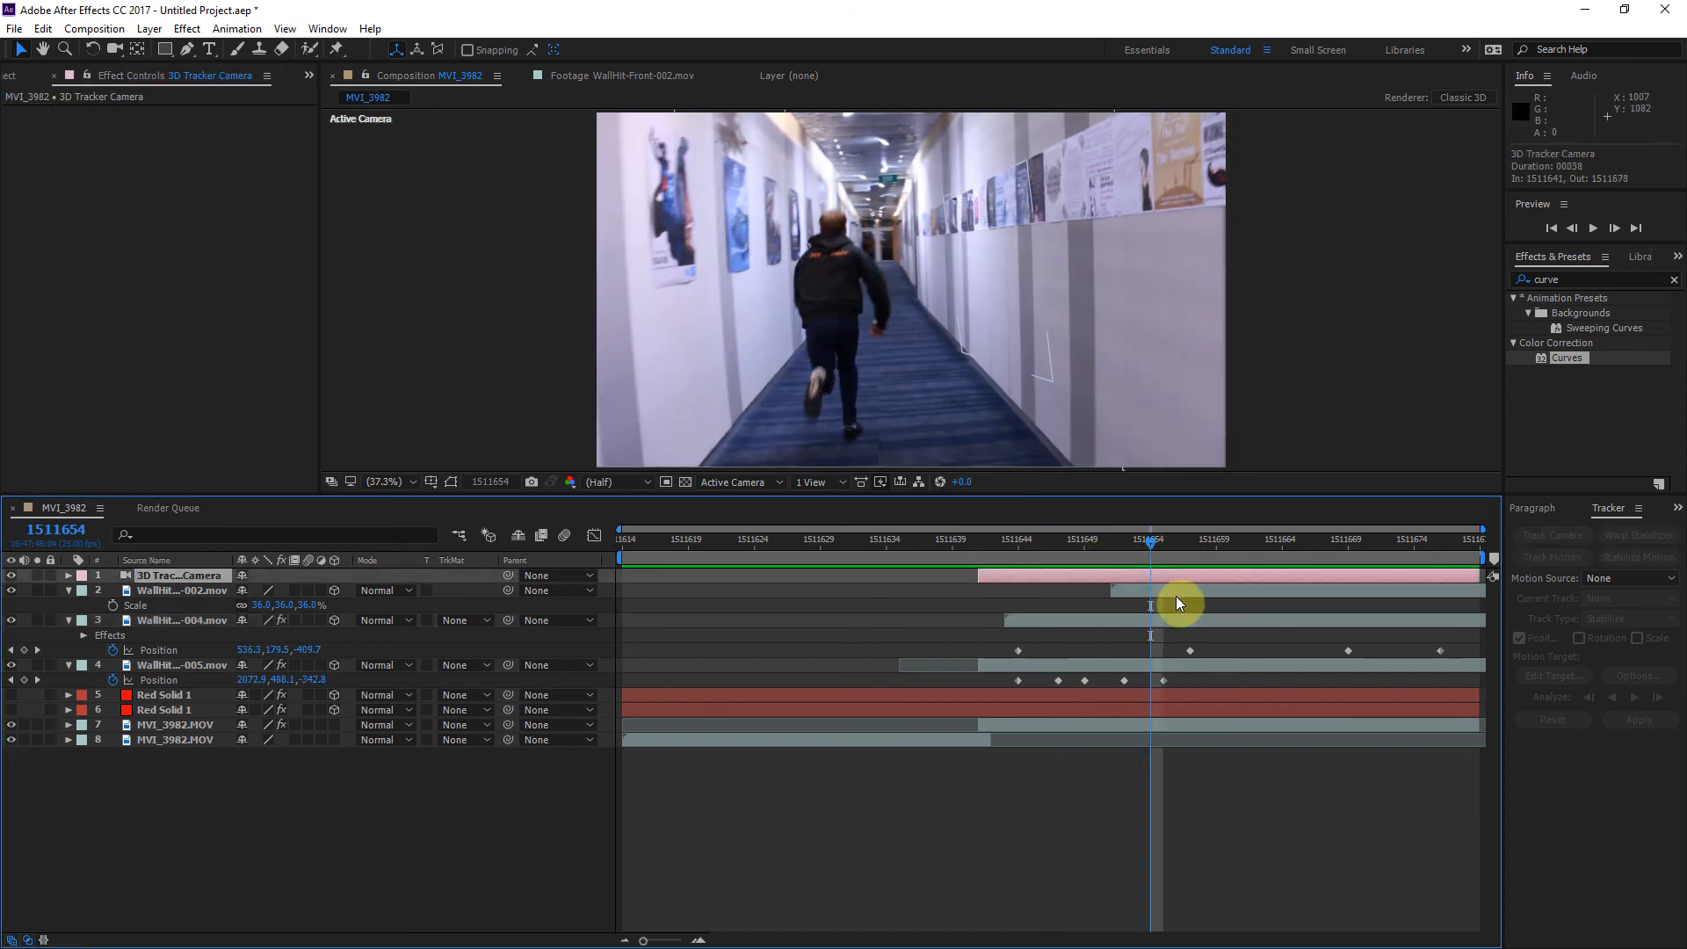
left_click(1178, 590)
left_click_drag(1186, 547, 1262, 557)
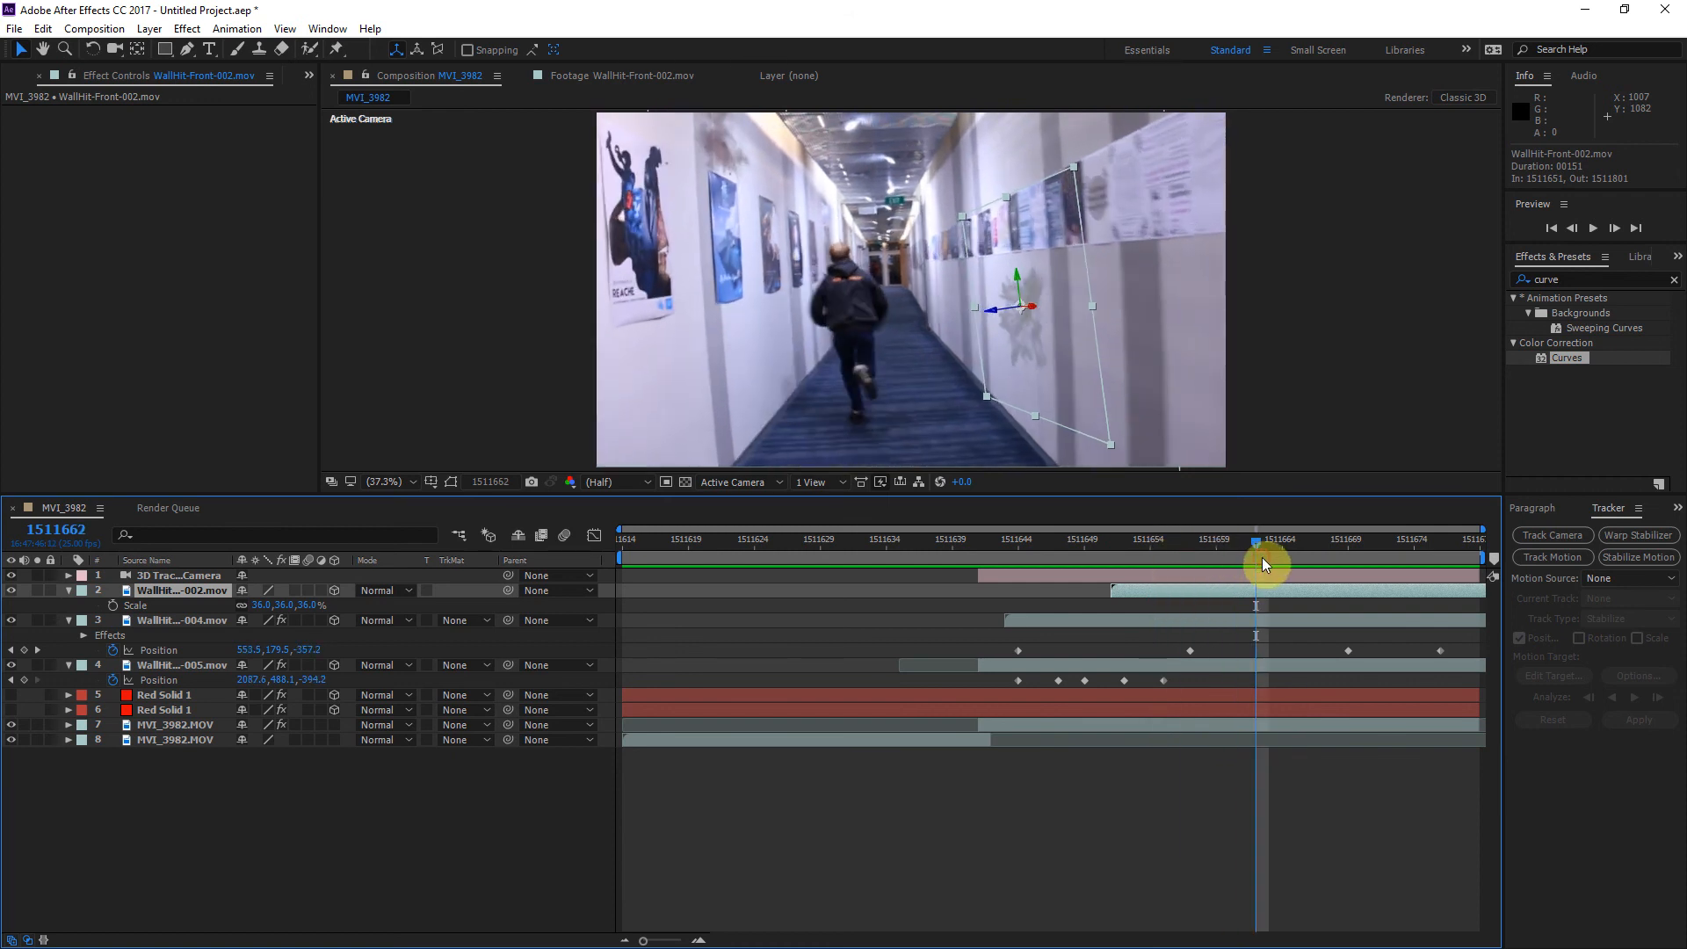
key("ctrl+v")
Step: Replace the WallHit-Front-005 layer's Curves effect with the copied one and return to frame 1511614
left_click(1000, 674)
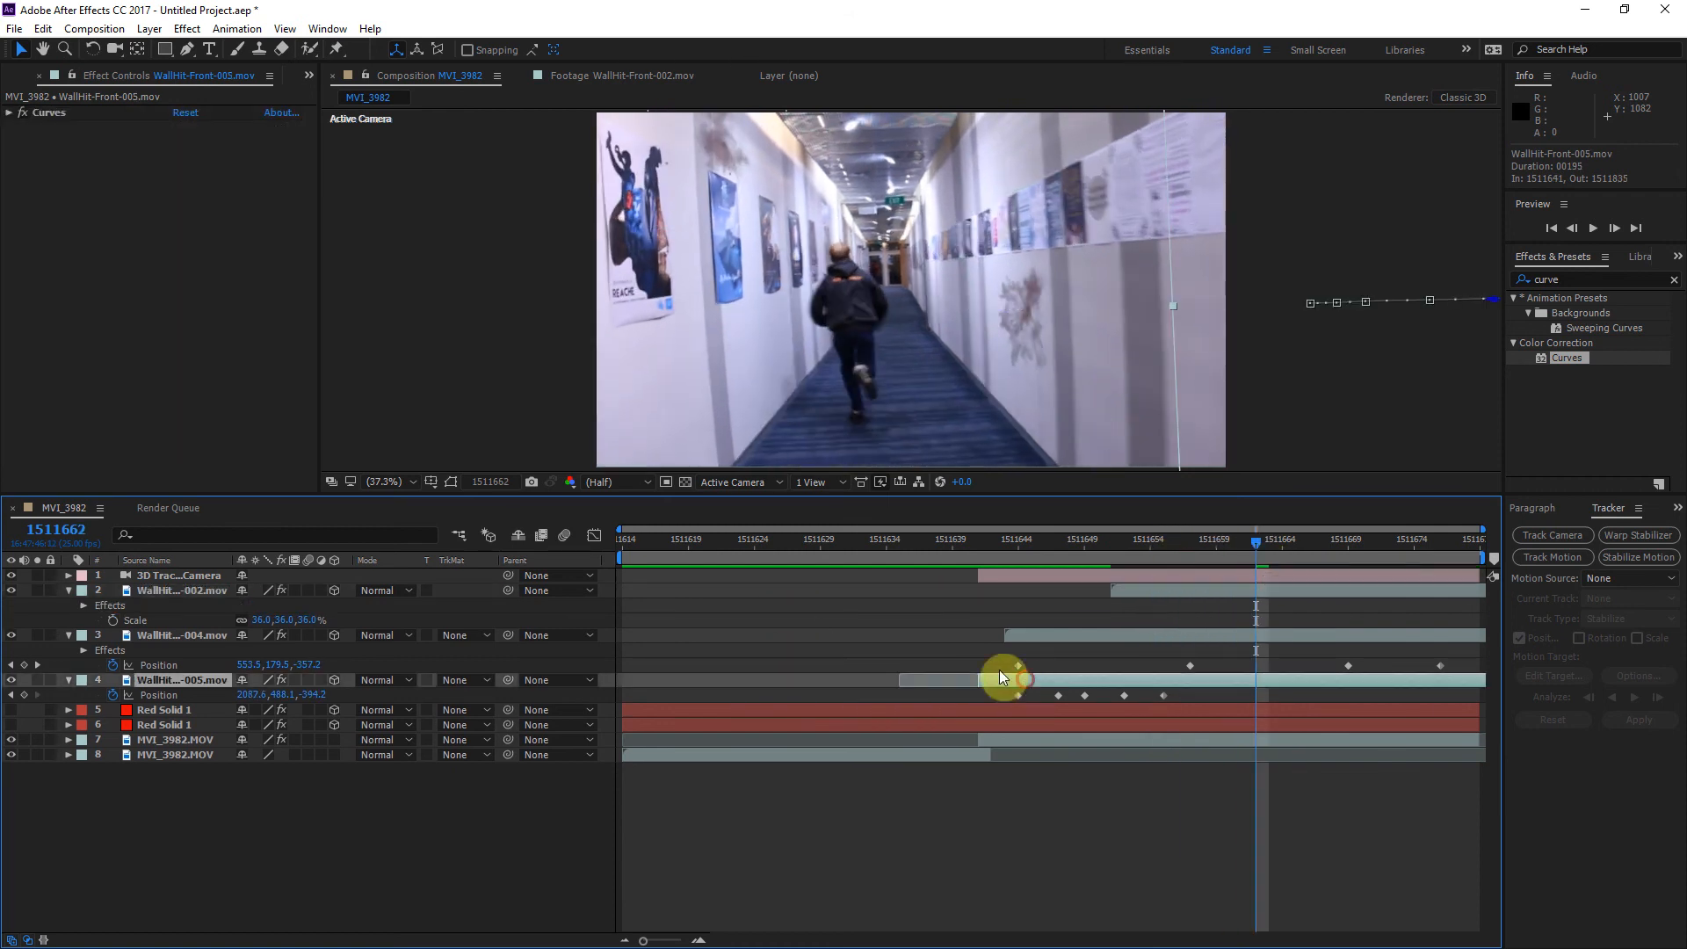
left_click(48, 114)
key("Delete")
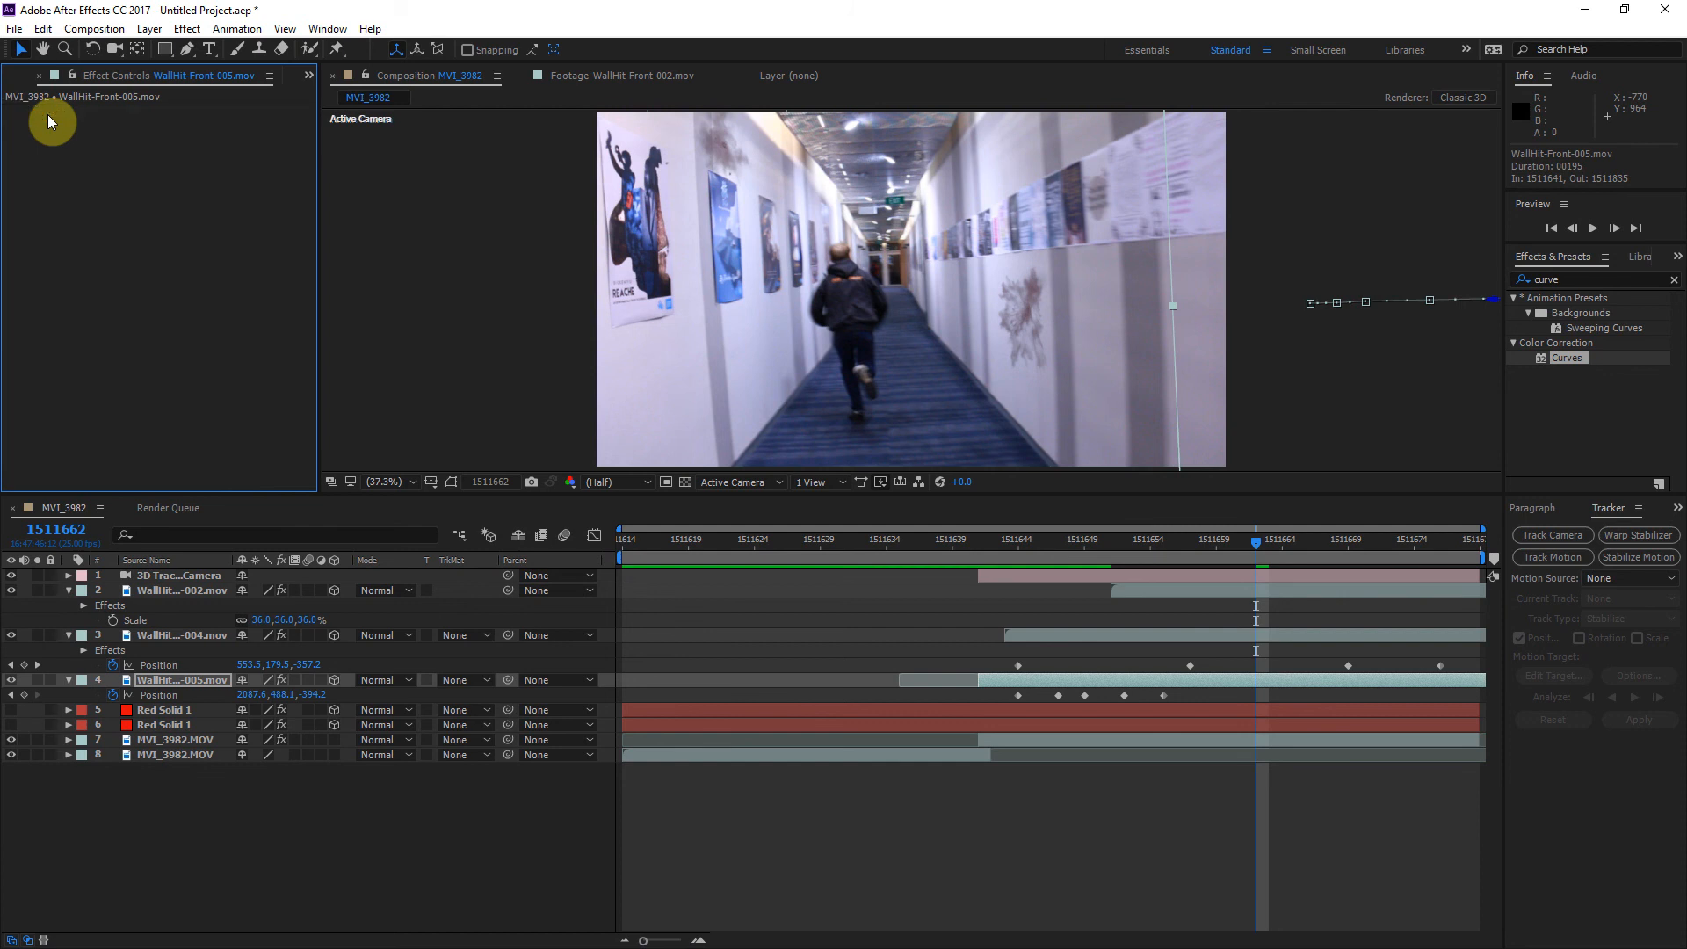
key("ctrl+v")
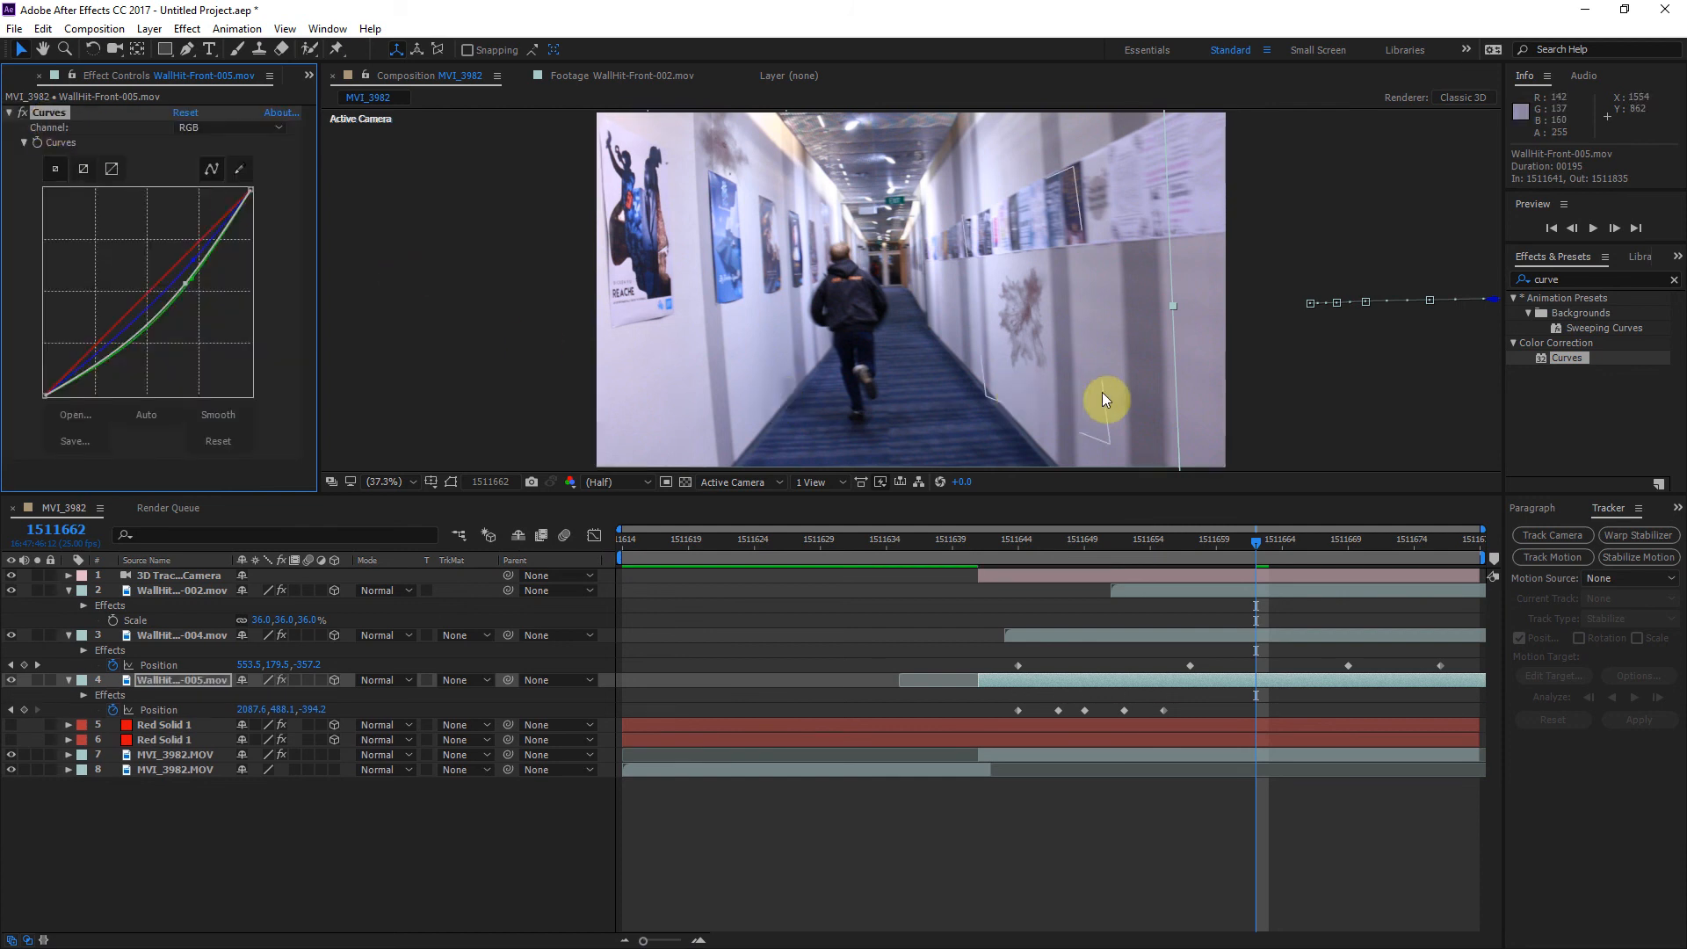
left_click_drag(1244, 540, 612, 561)
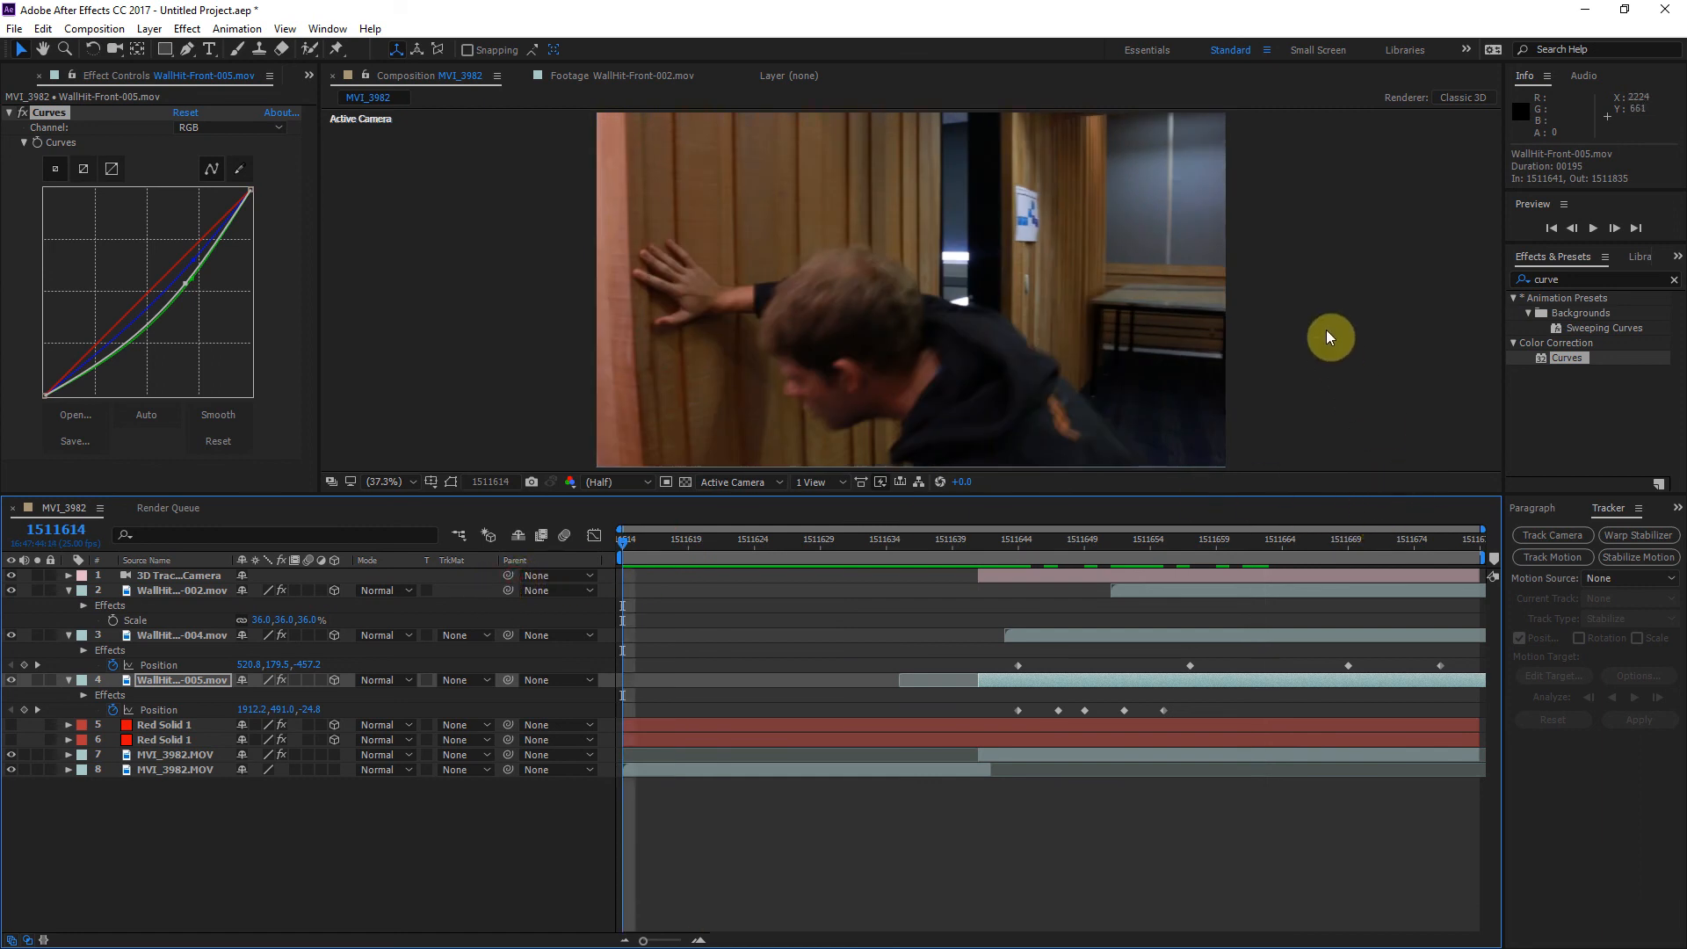
Step: Play the sequence in the enlarged viewer to review the hits with their copied Curves correction
key("space")
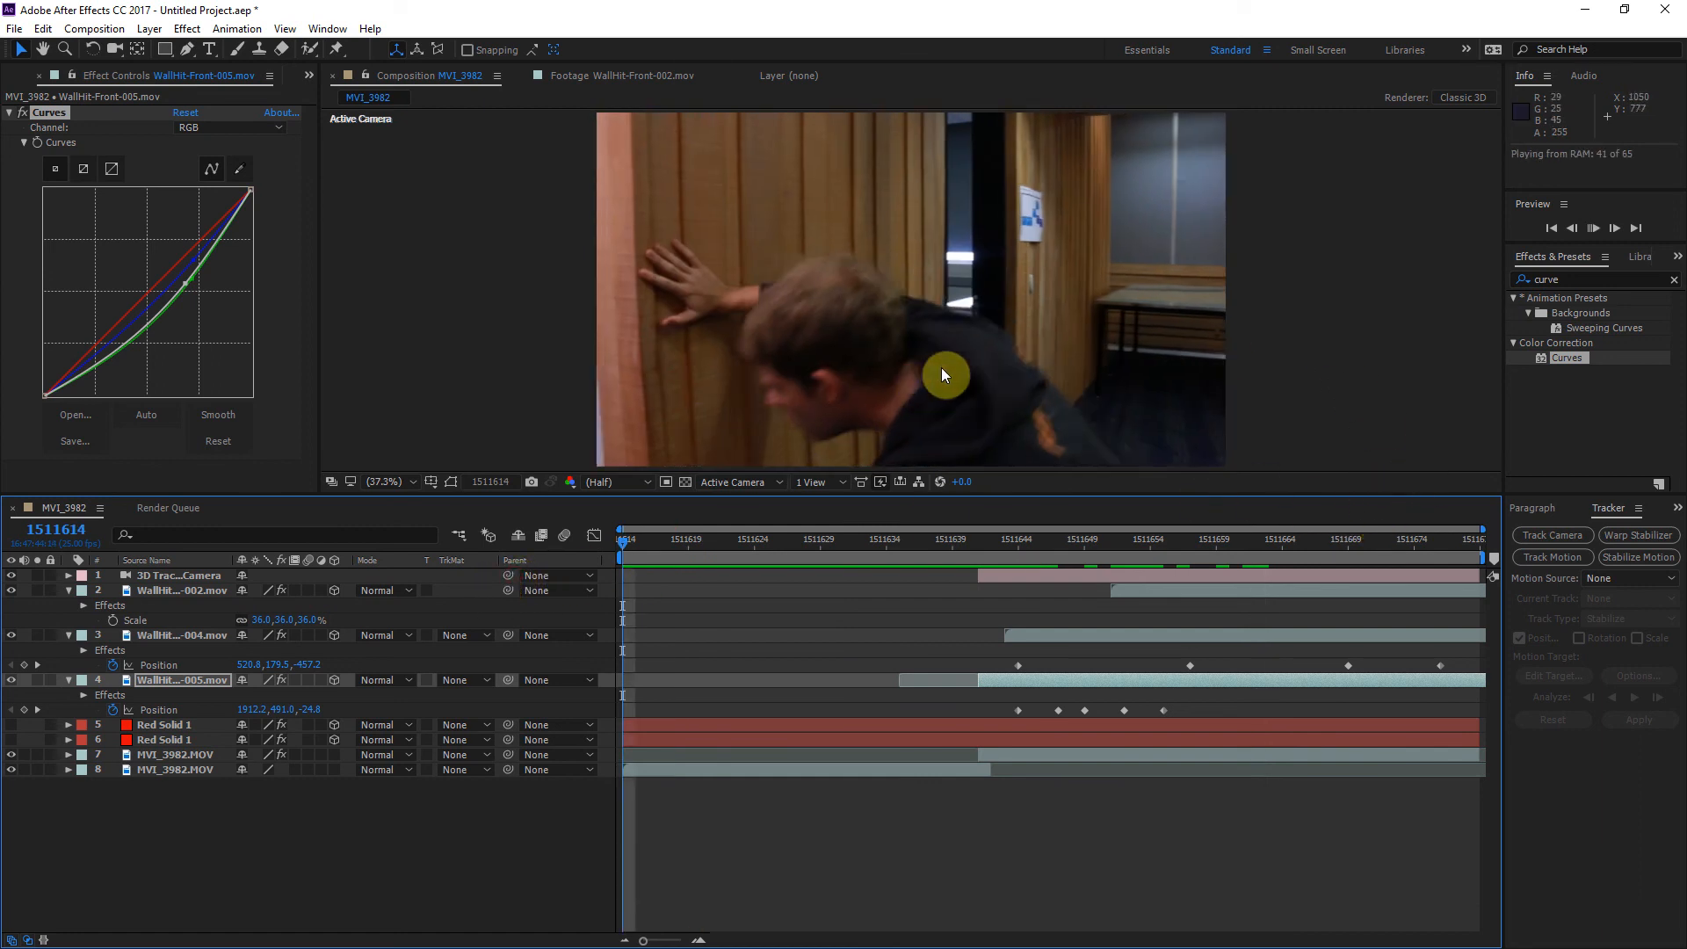
key("grave")
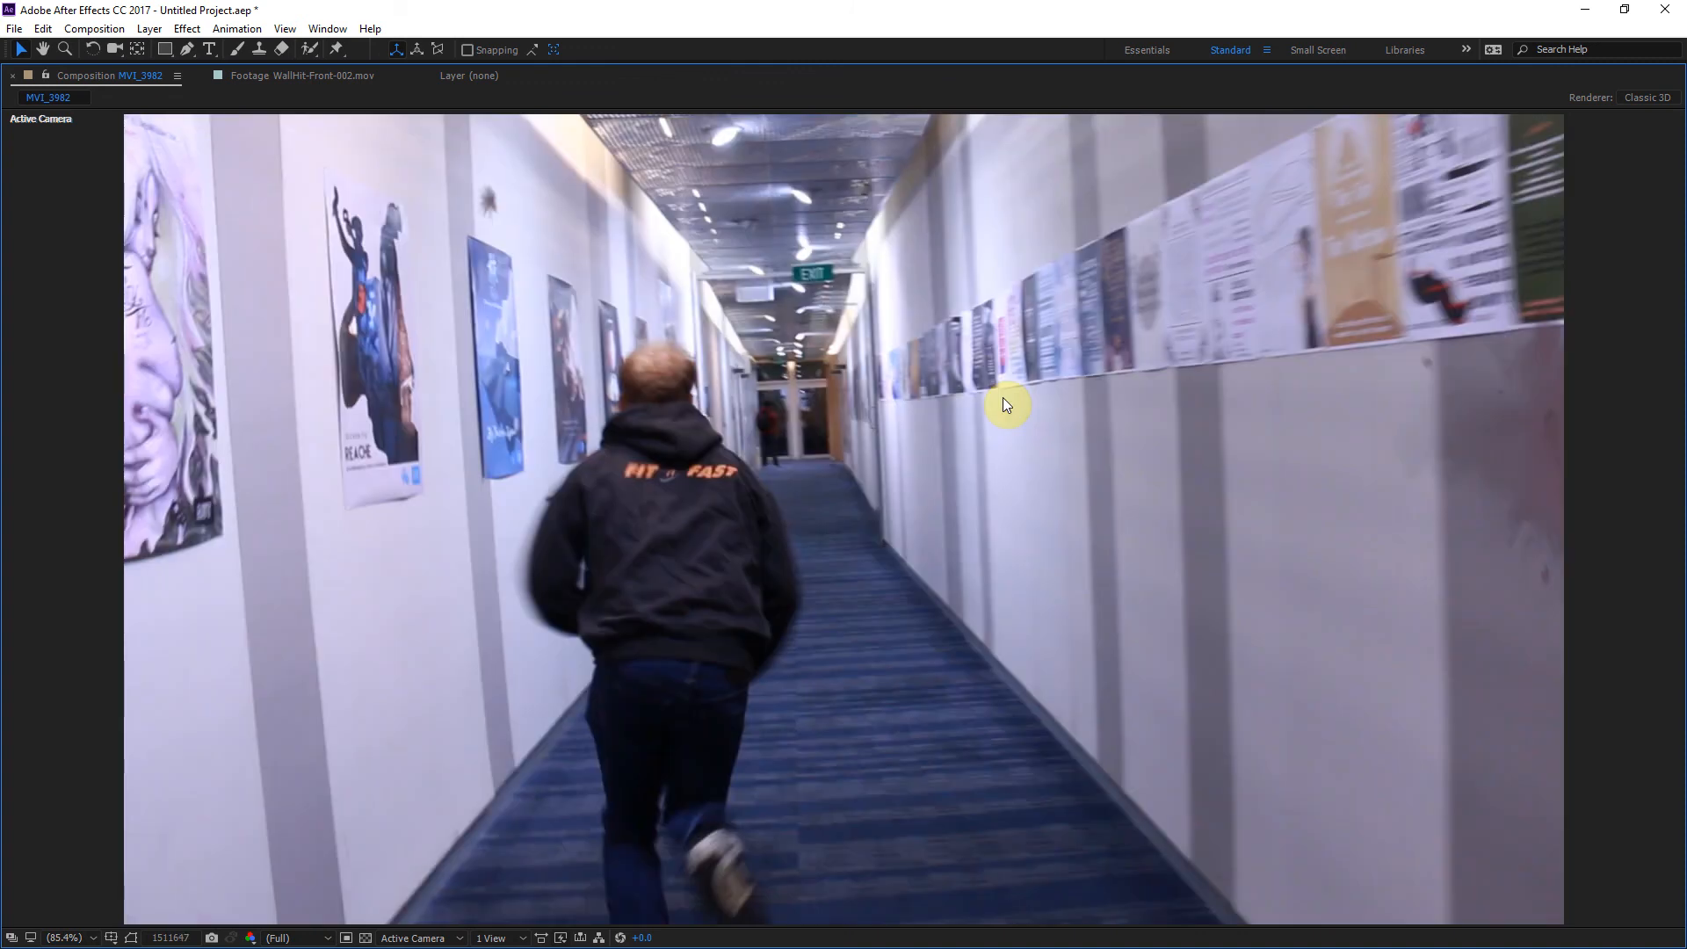
key("grave")
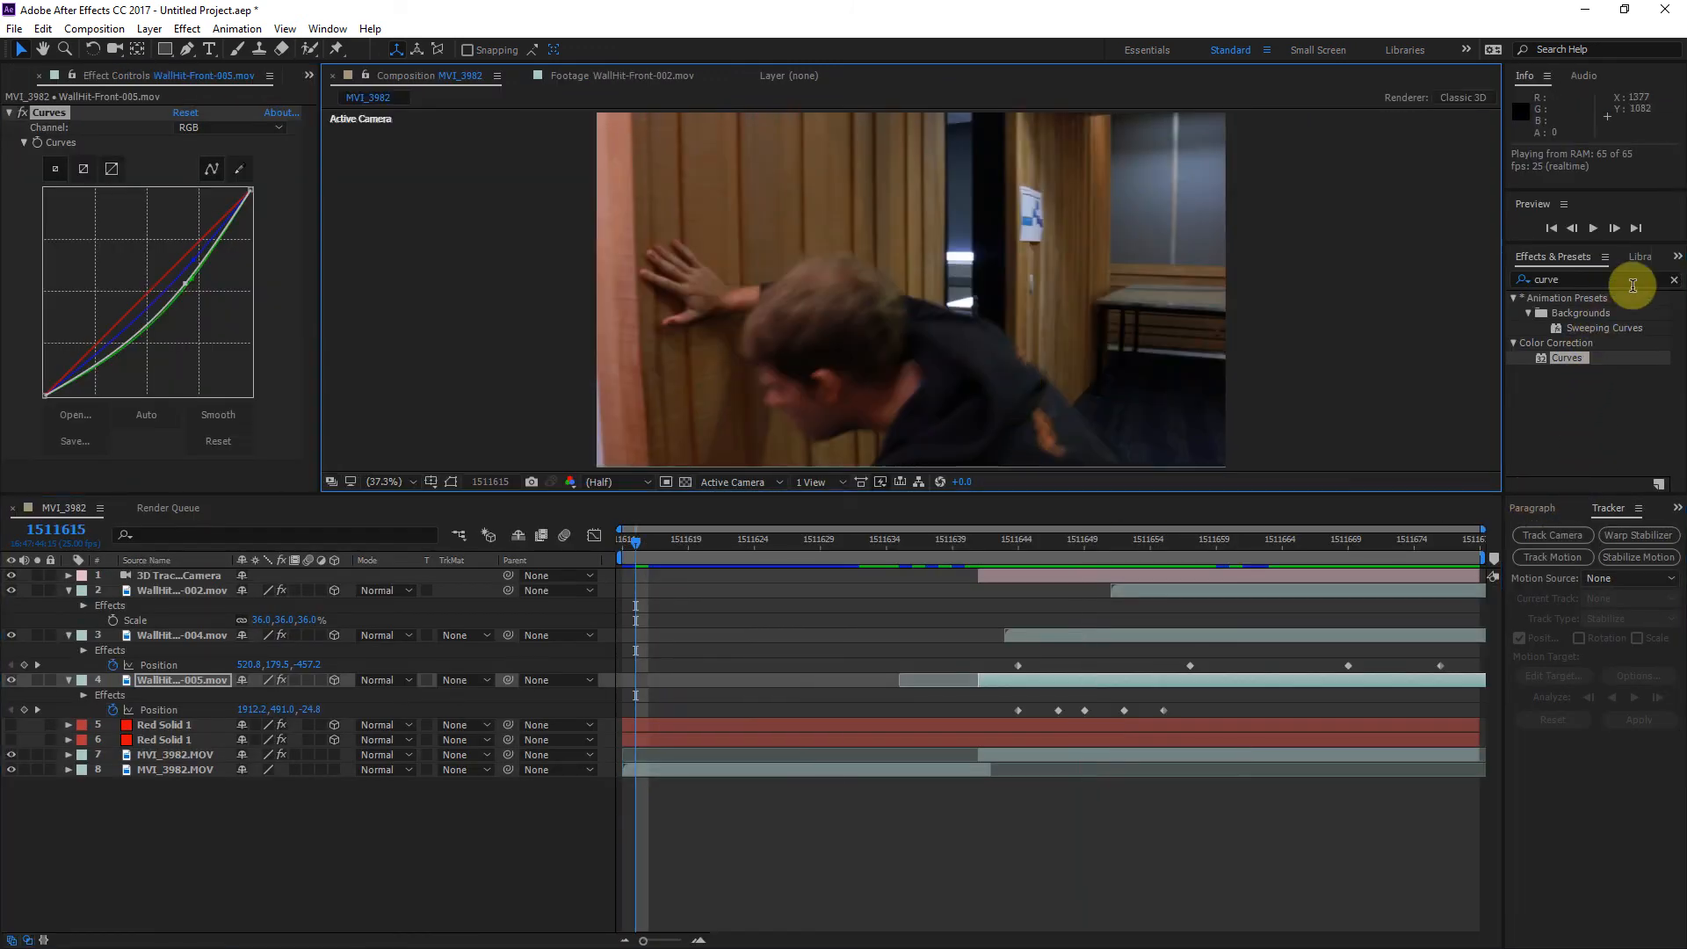
Step: Search the effects for "satura" and apply Hue/Saturation to the WallHit-Front-005 layer
left_click(1673, 279)
left_click(1660, 278)
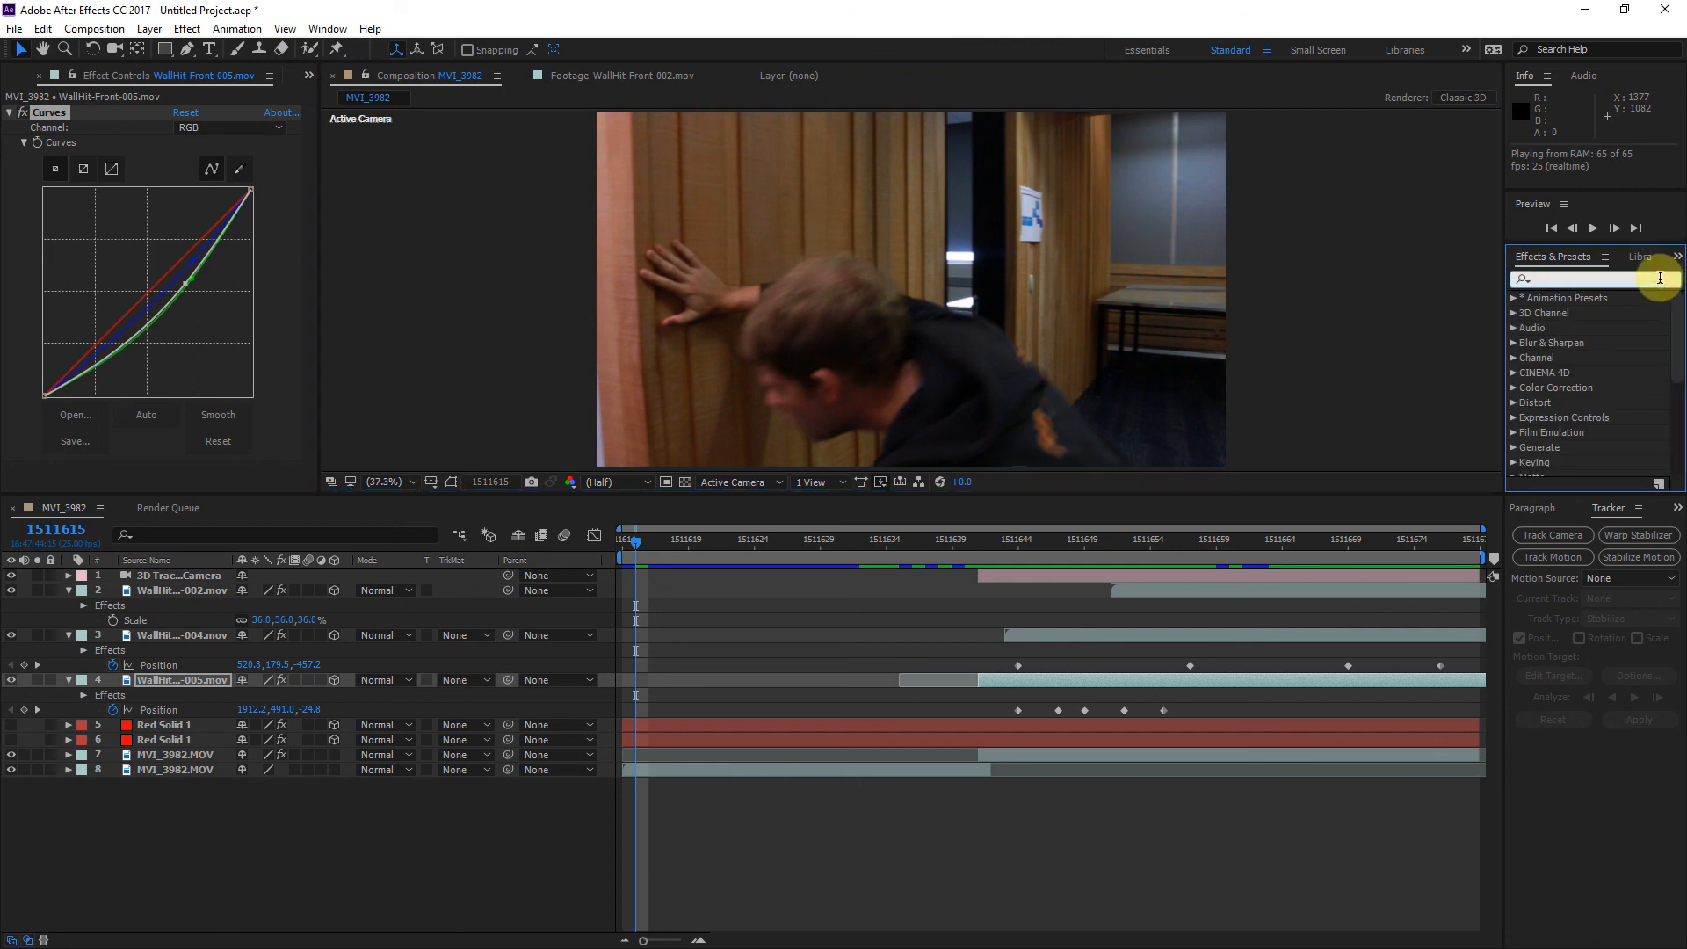
type("satura")
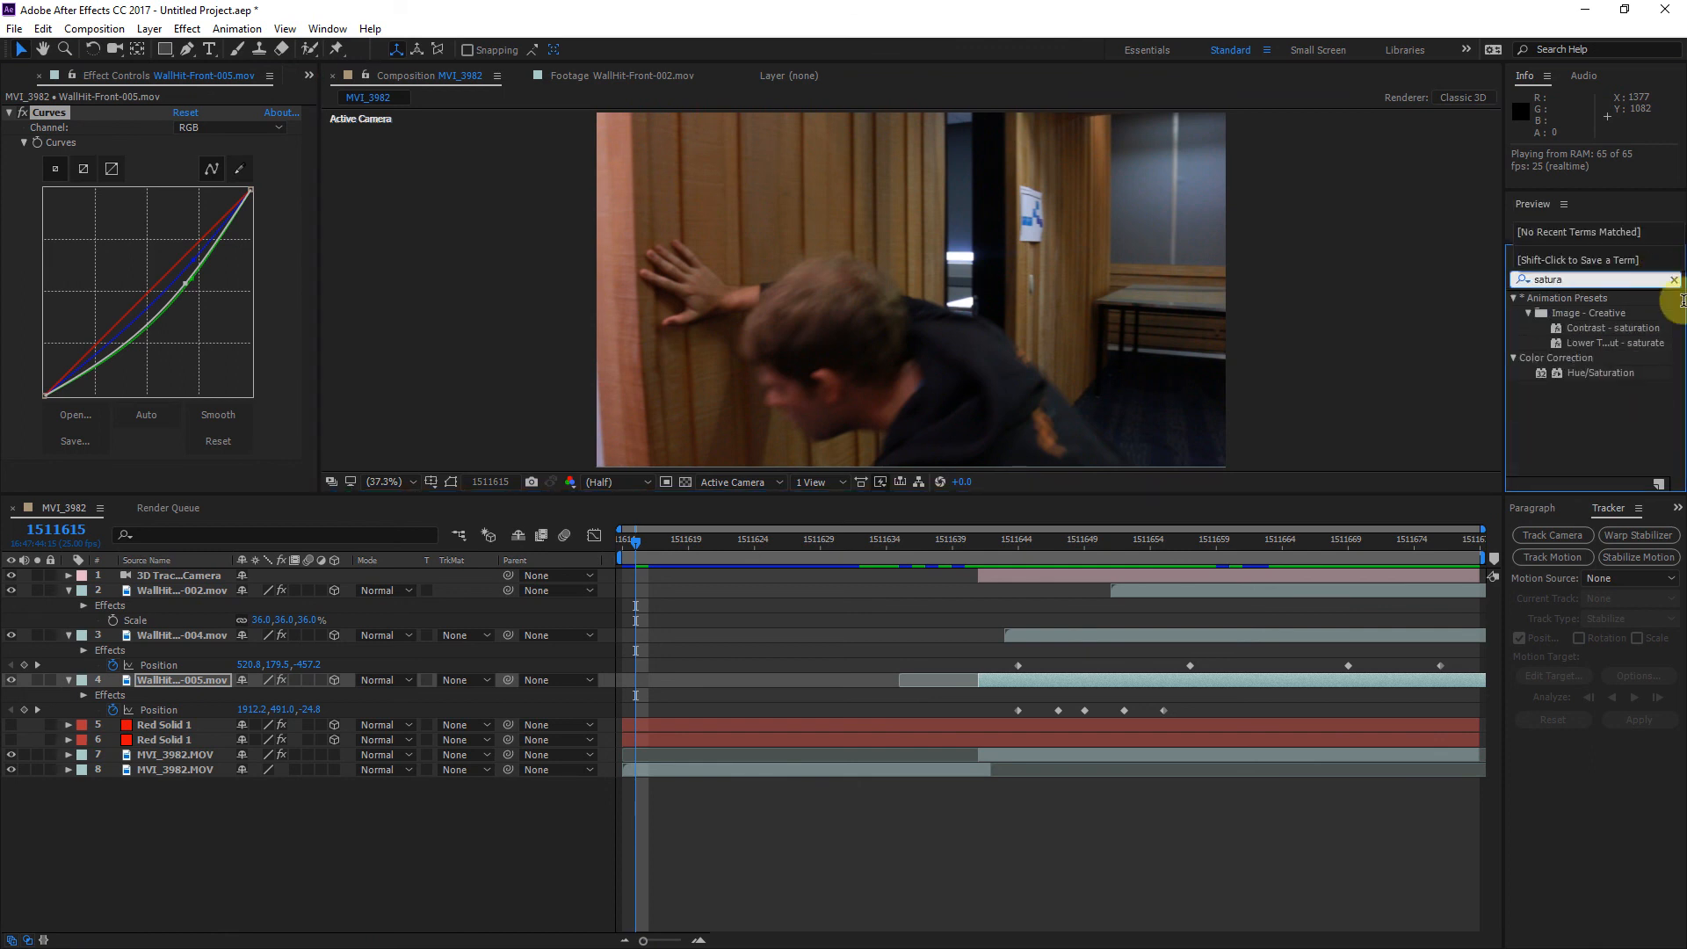
left_click_drag(1601, 372, 1019, 685)
left_click_drag(307, 275, 304, 373)
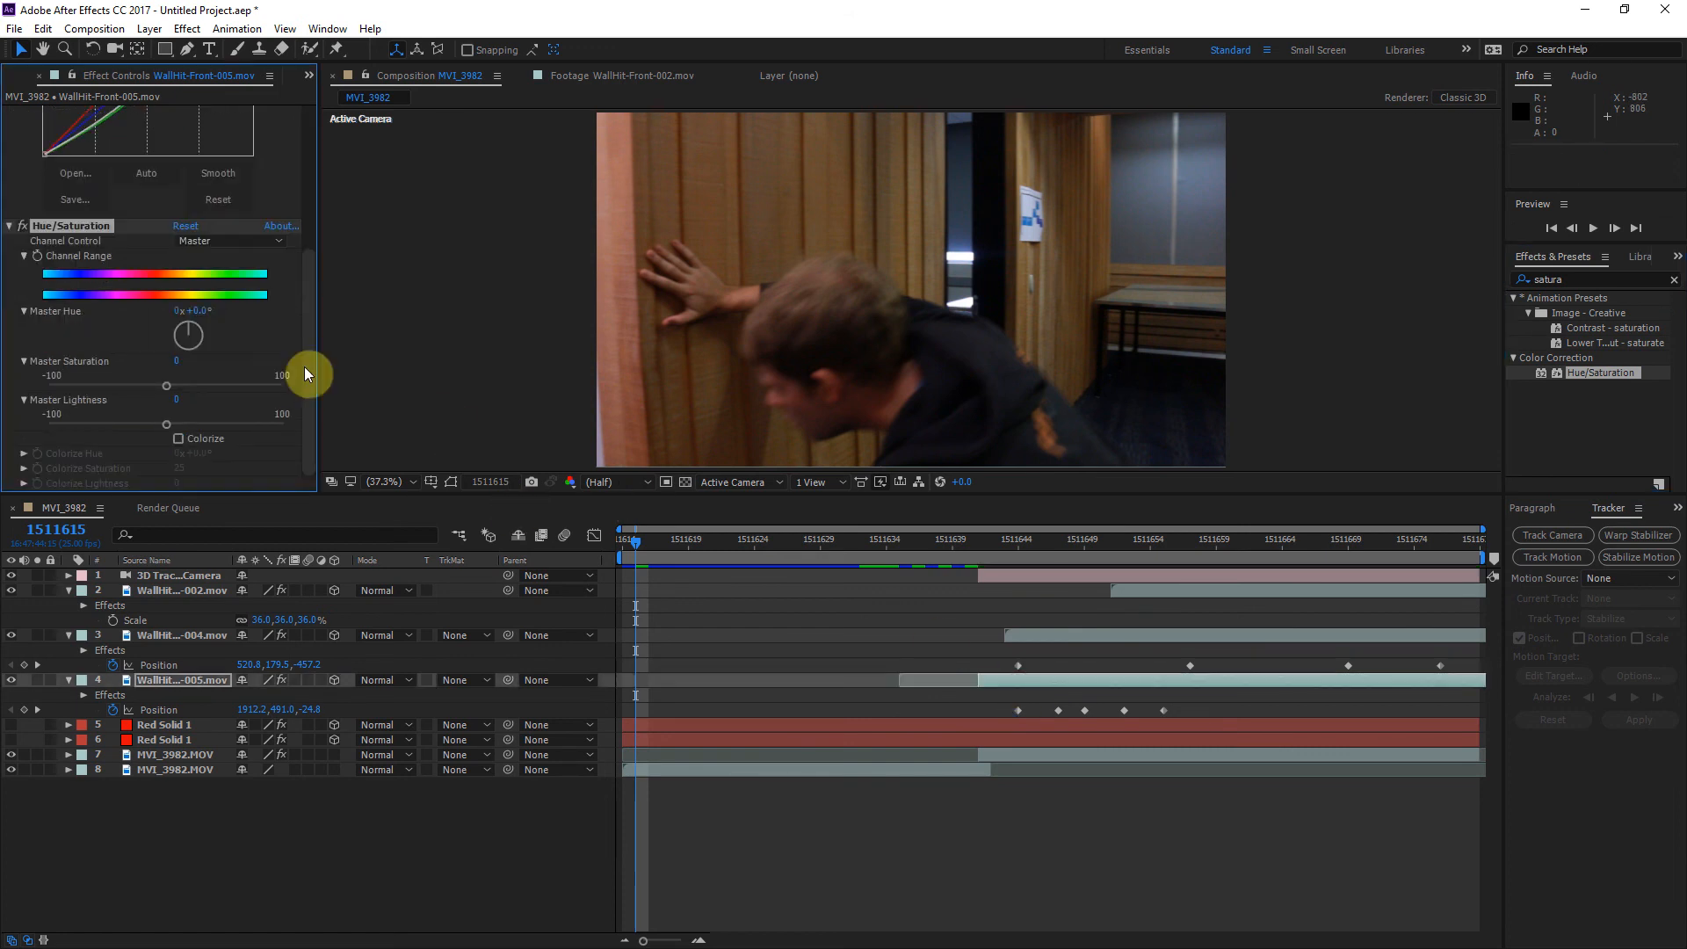
Step: Lower the WallHit-Front-005 layer's Master Saturation to -59, judging the hit at frame 1511644
left_click(87, 387)
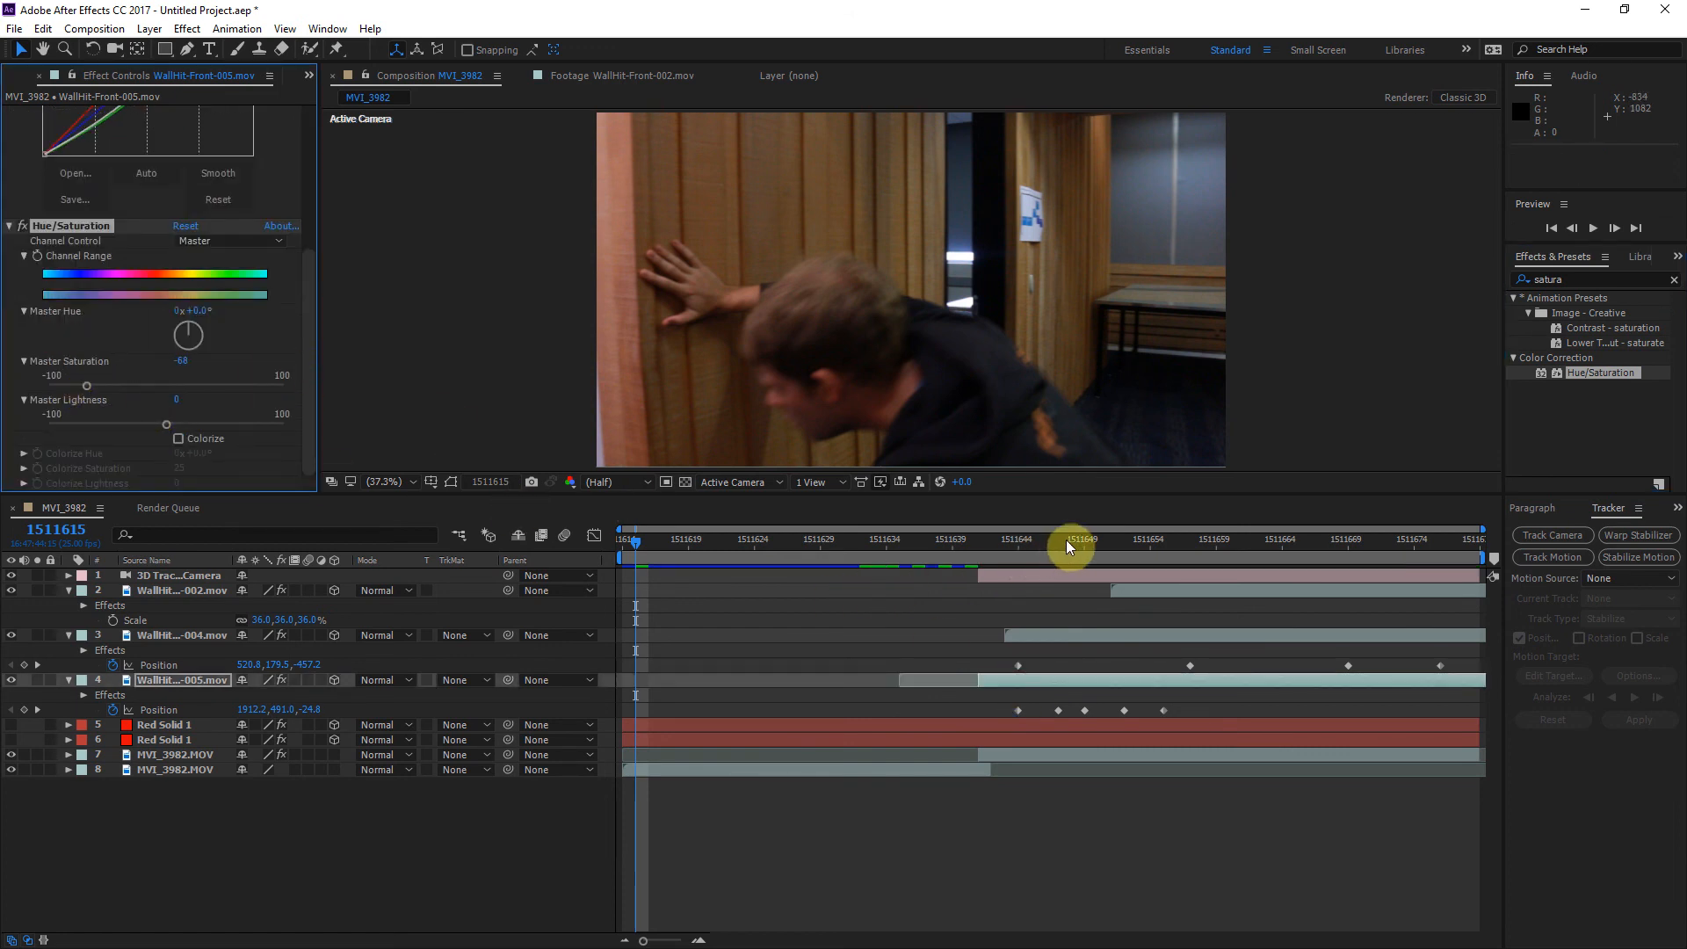
left_click_drag(1102, 535, 1021, 548)
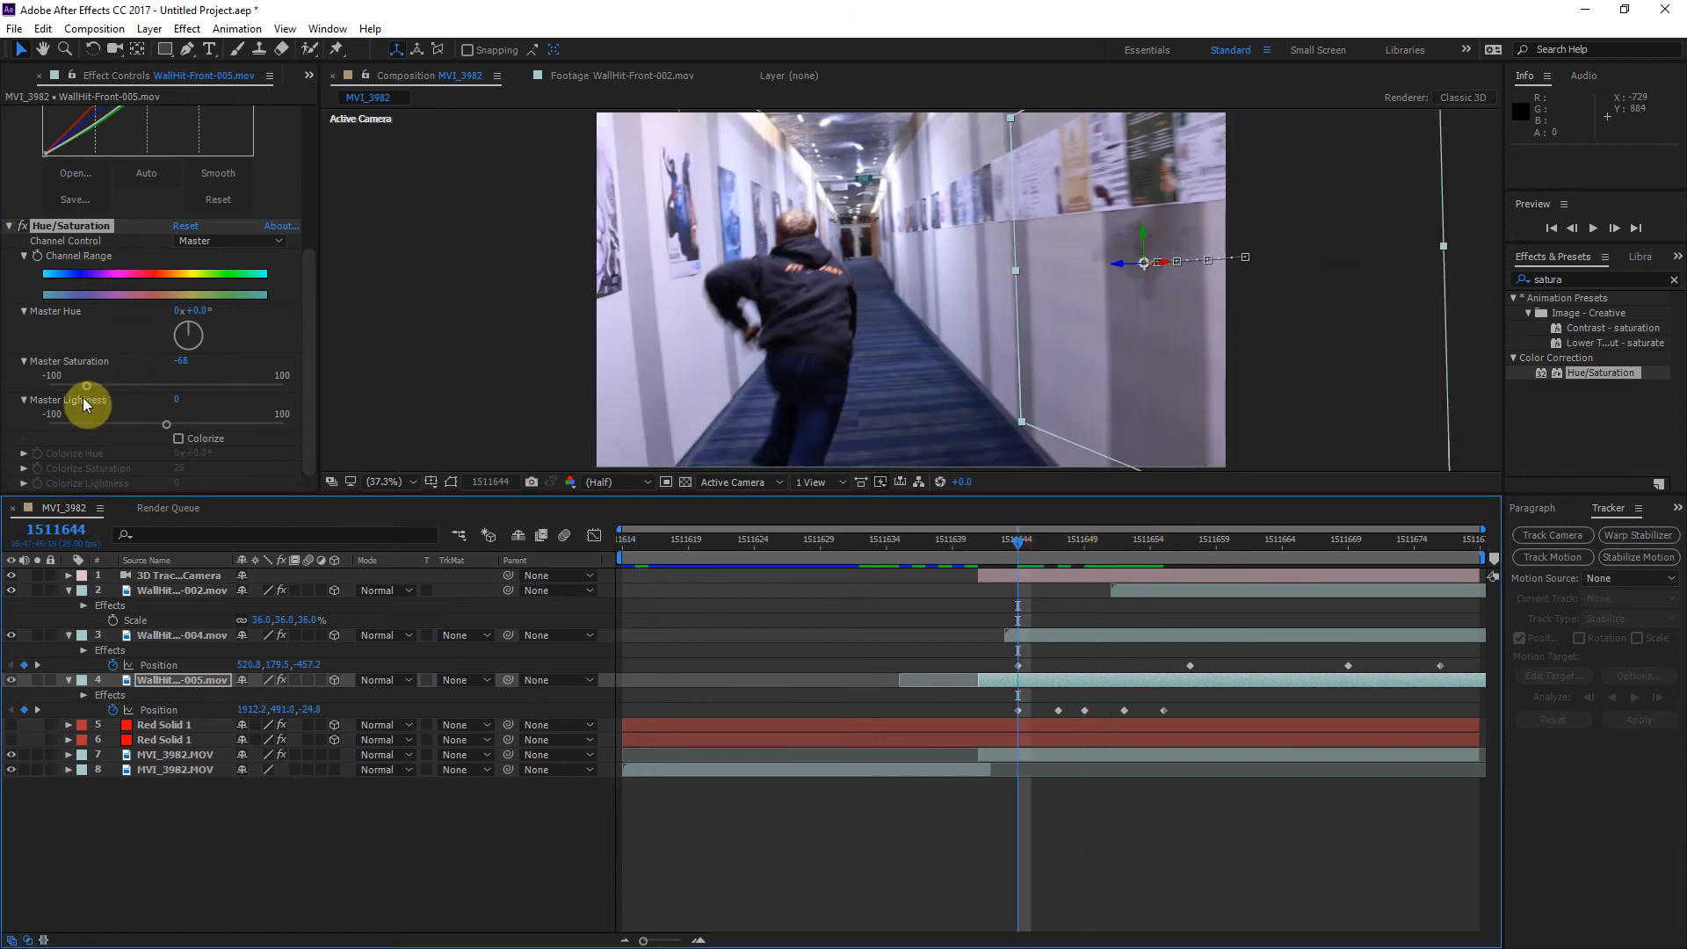
mouse_move(86, 388)
left_mouse_down()
mouse_move(175, 386)
mouse_move(98, 399)
left_mouse_up()
Step: Copy the Hue/Saturation effect from WallHit-Front-005 onto the WallHit-Front-004 and WallHit-Front-002 layers
left_click(68, 226)
left_click(62, 226)
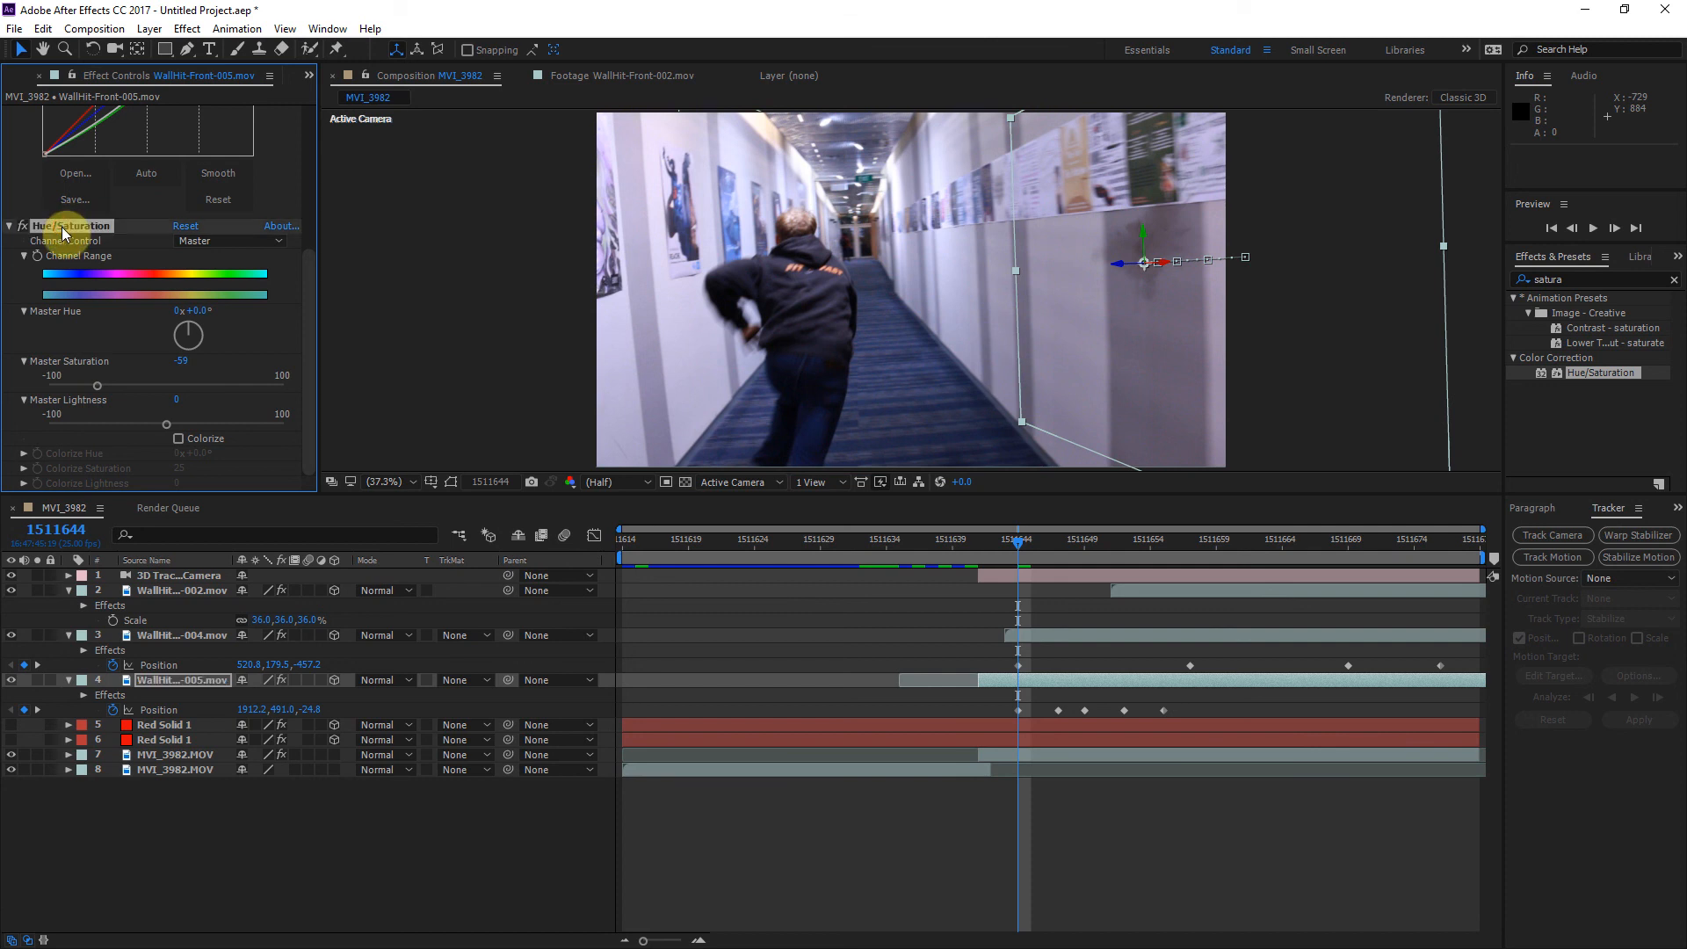
left_click(1063, 636)
left_click(1148, 596)
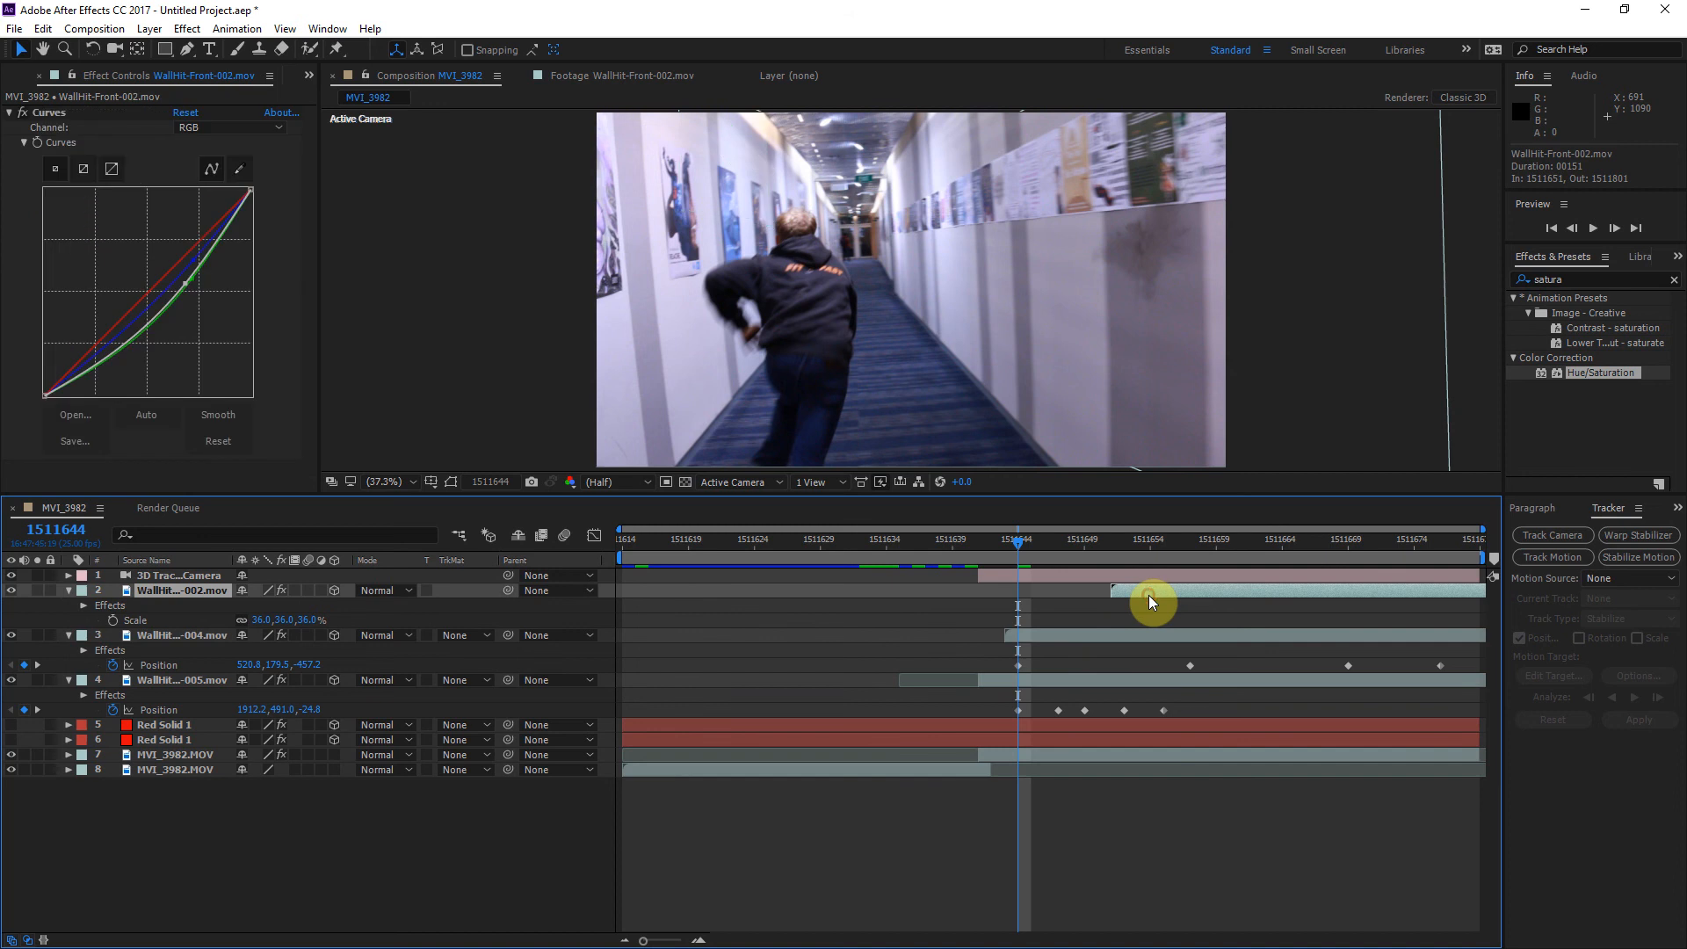
key("ctrl+v")
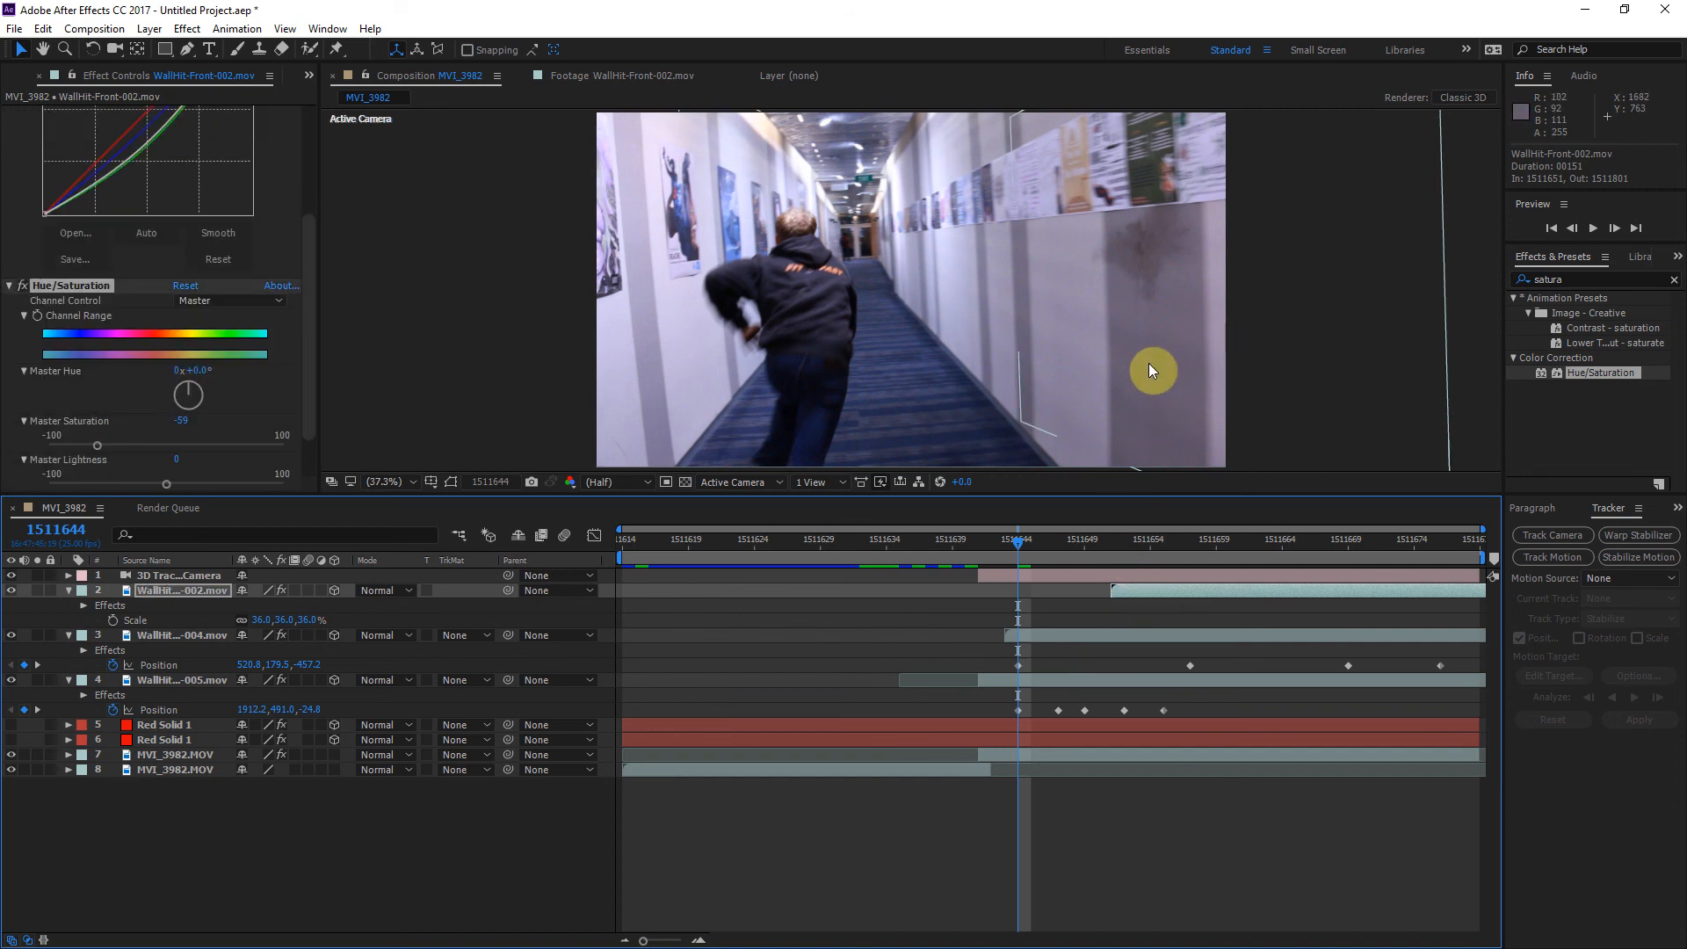
Step: Play the sequence in the enlarged viewer to review the desaturated hits, and return to frame 1511628
key("grave")
key("space")
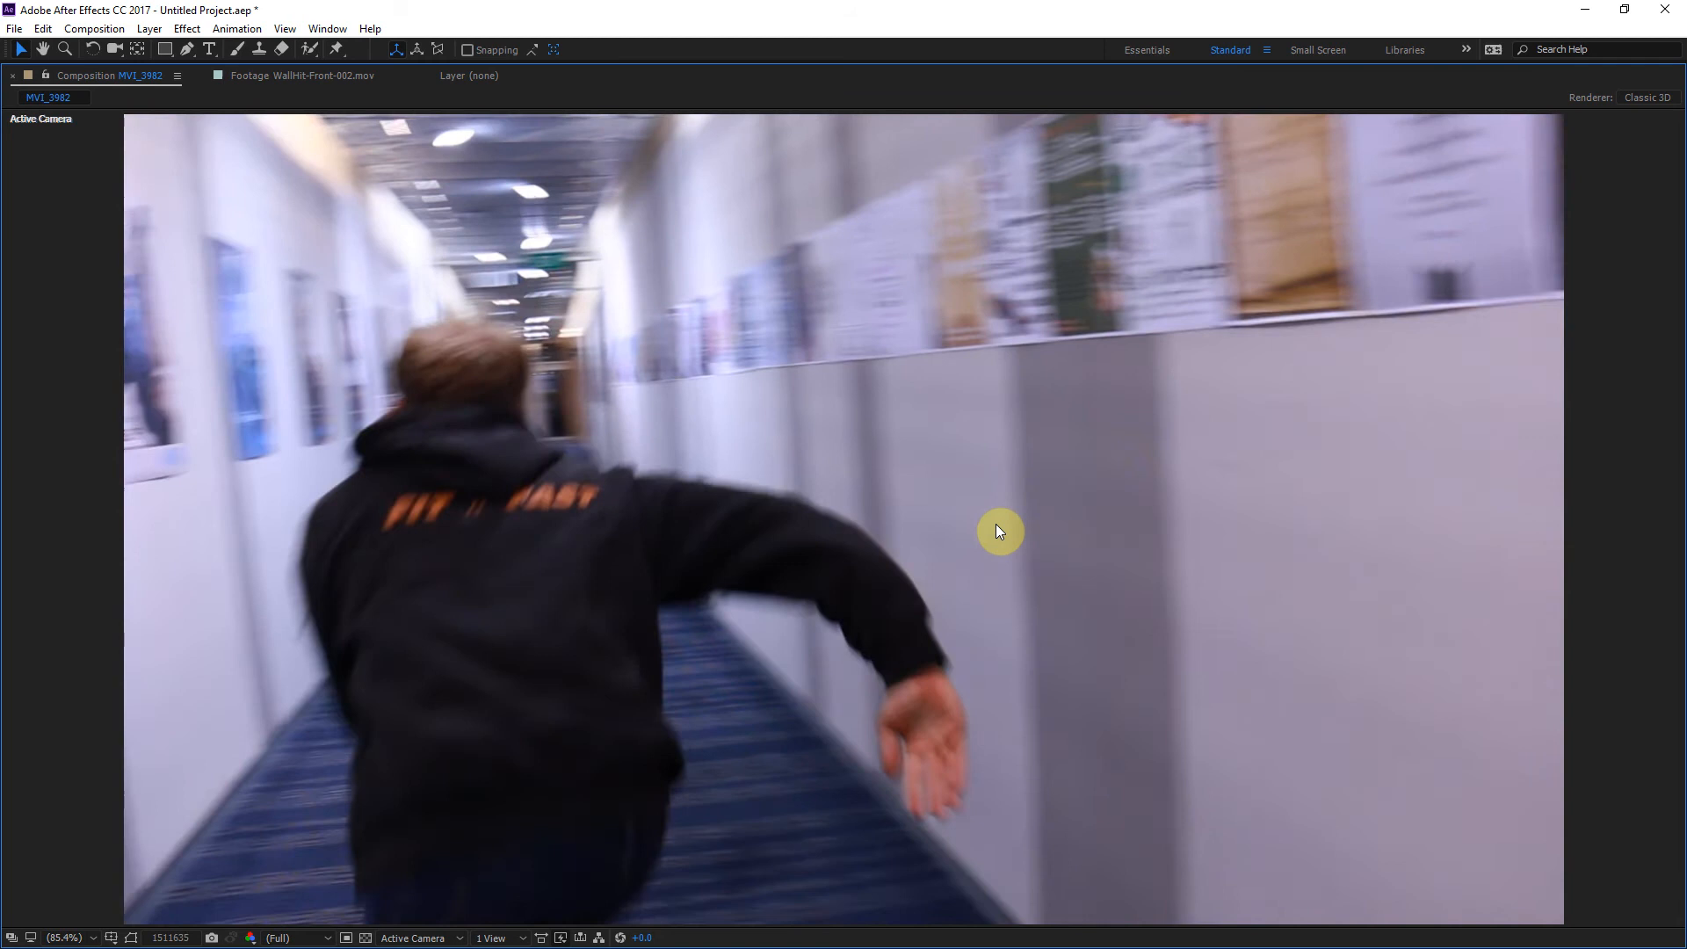
key("grave")
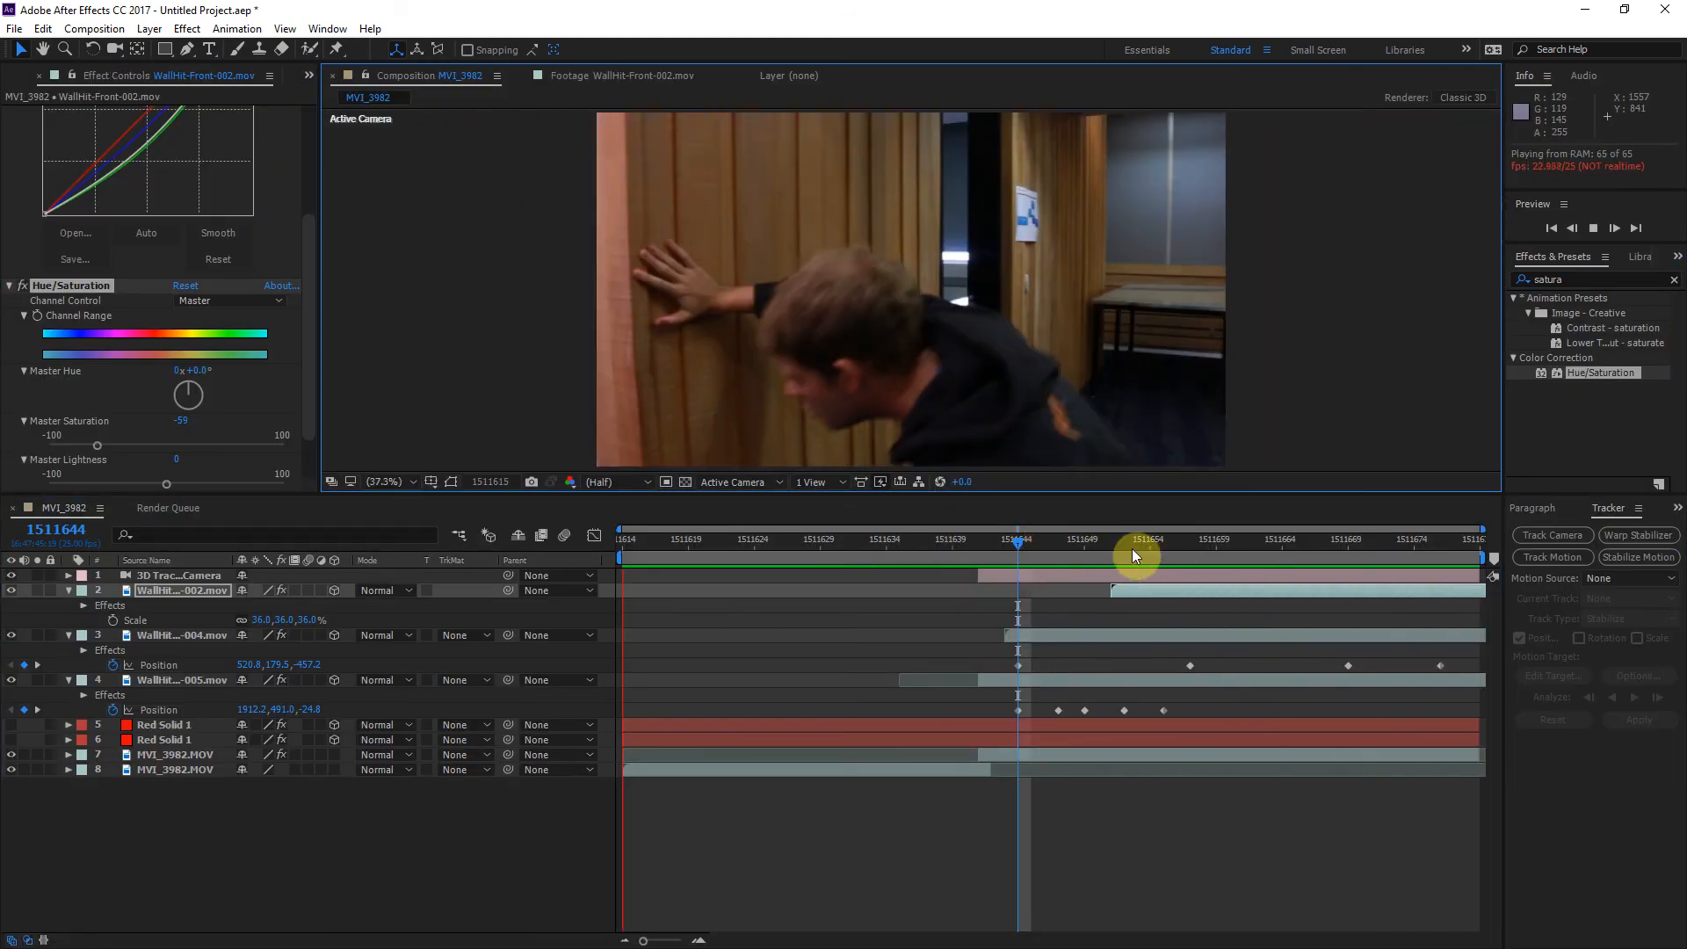
left_click_drag(1033, 542, 807, 559)
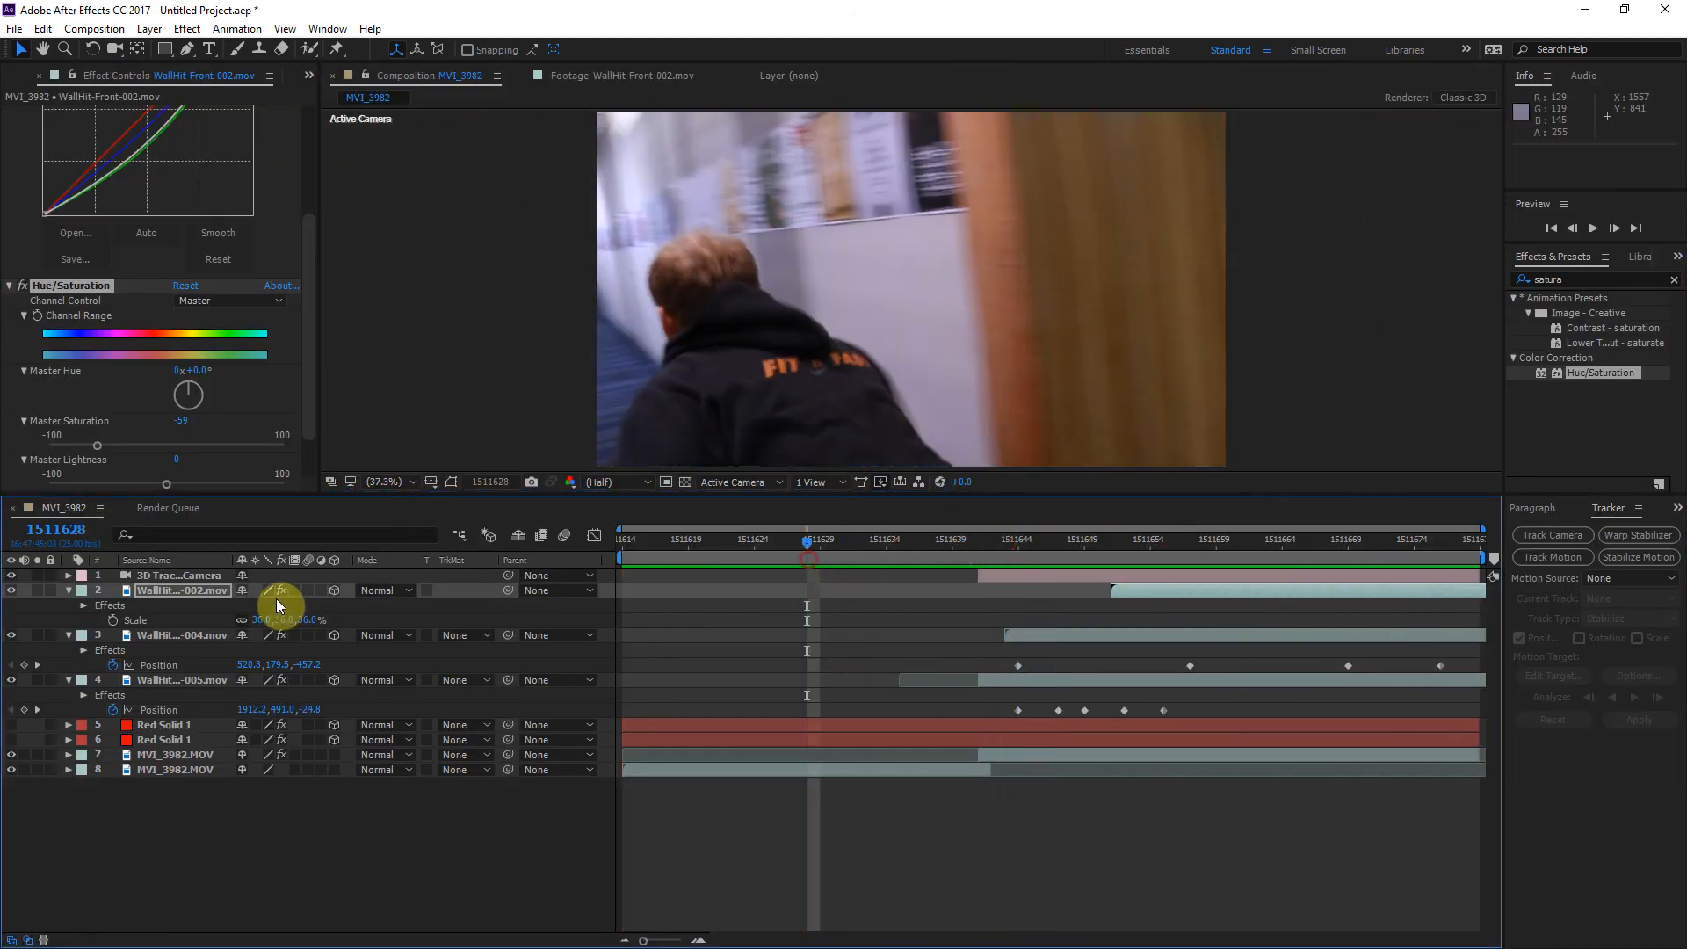
Step: Switch to Custom View 1 and inspect the 3D tracker camera and hit layers at frame 1511646
left_click(136, 589)
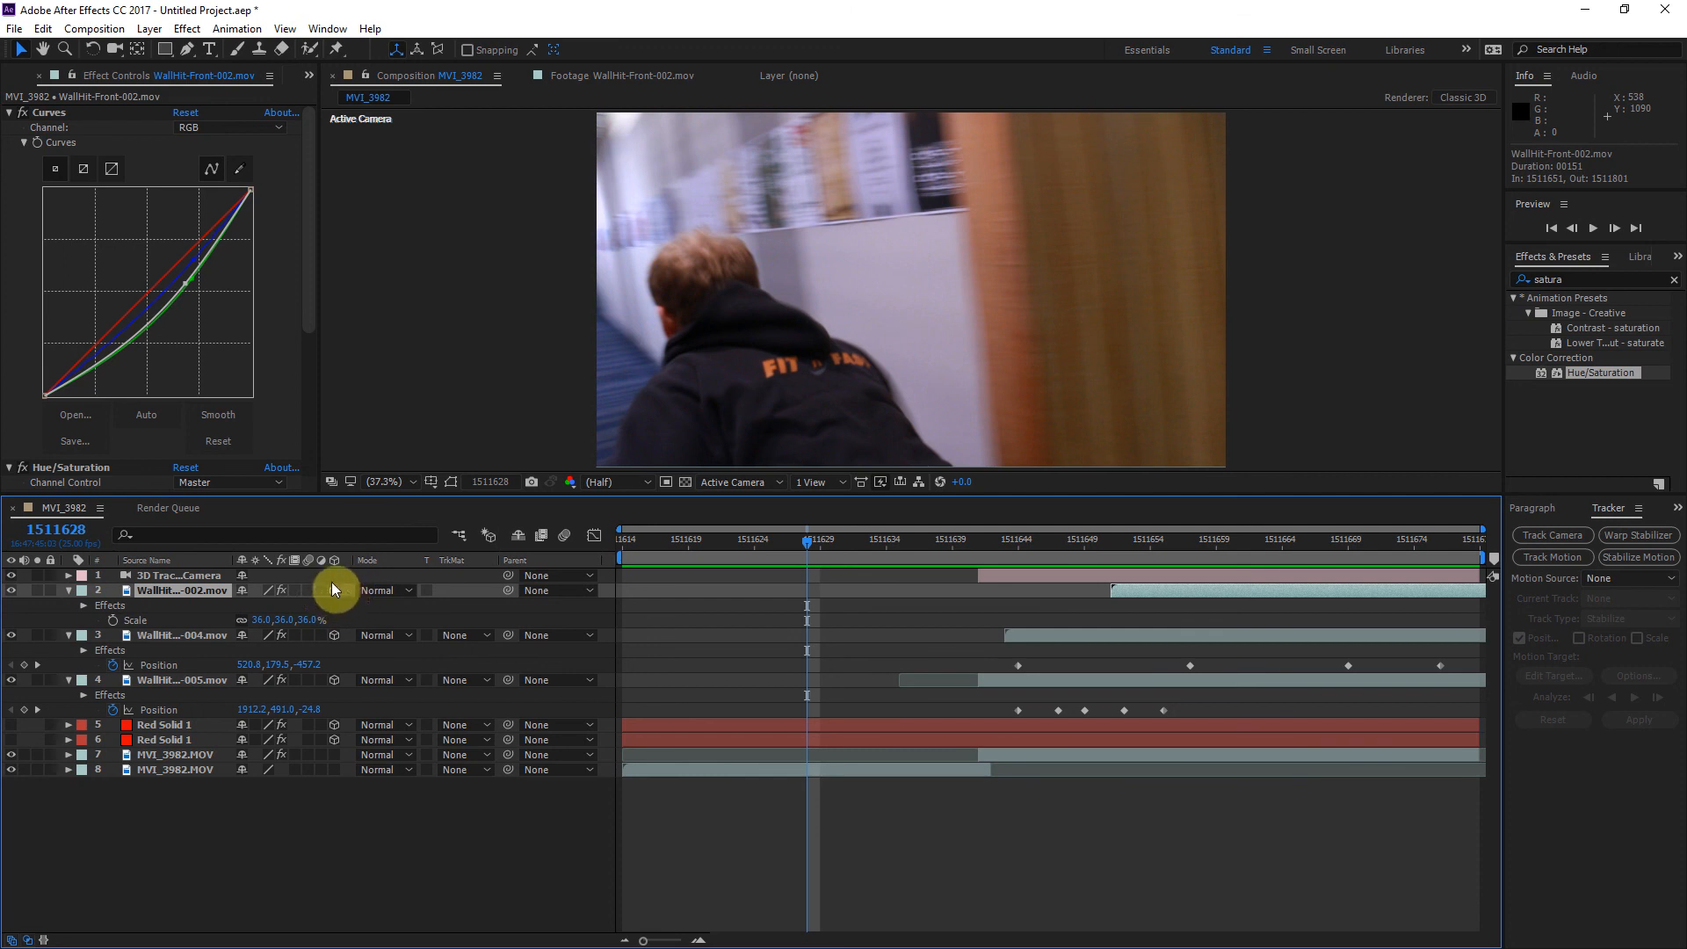
left_click(785, 483)
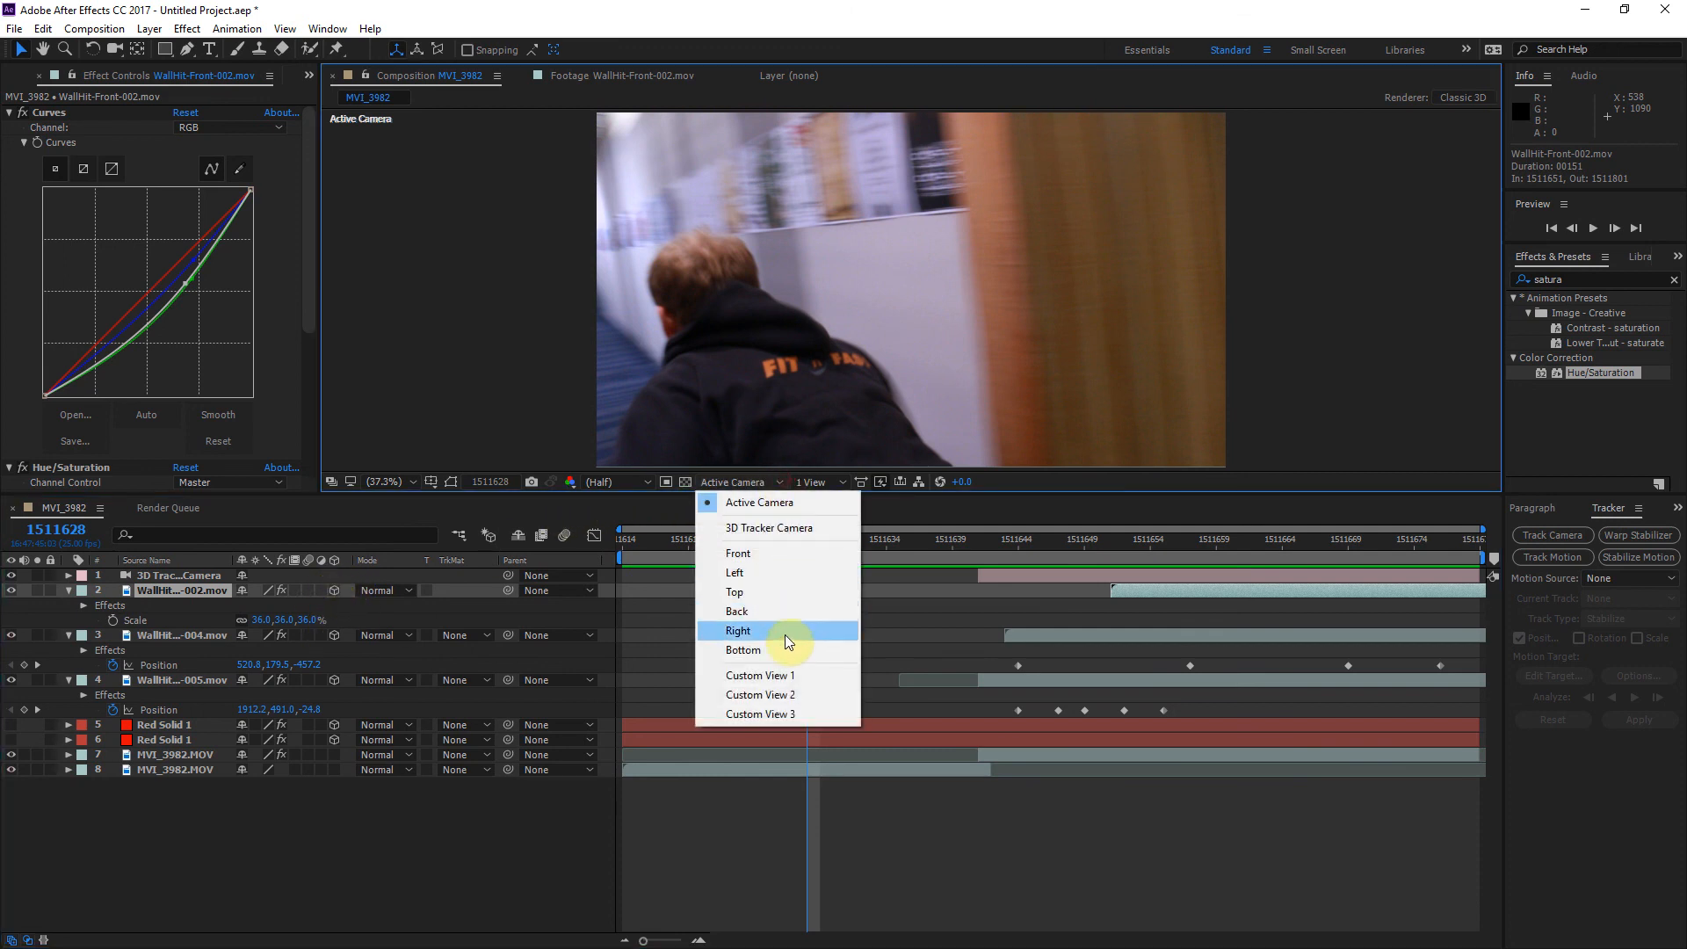
left_click(762, 676)
left_click(761, 485)
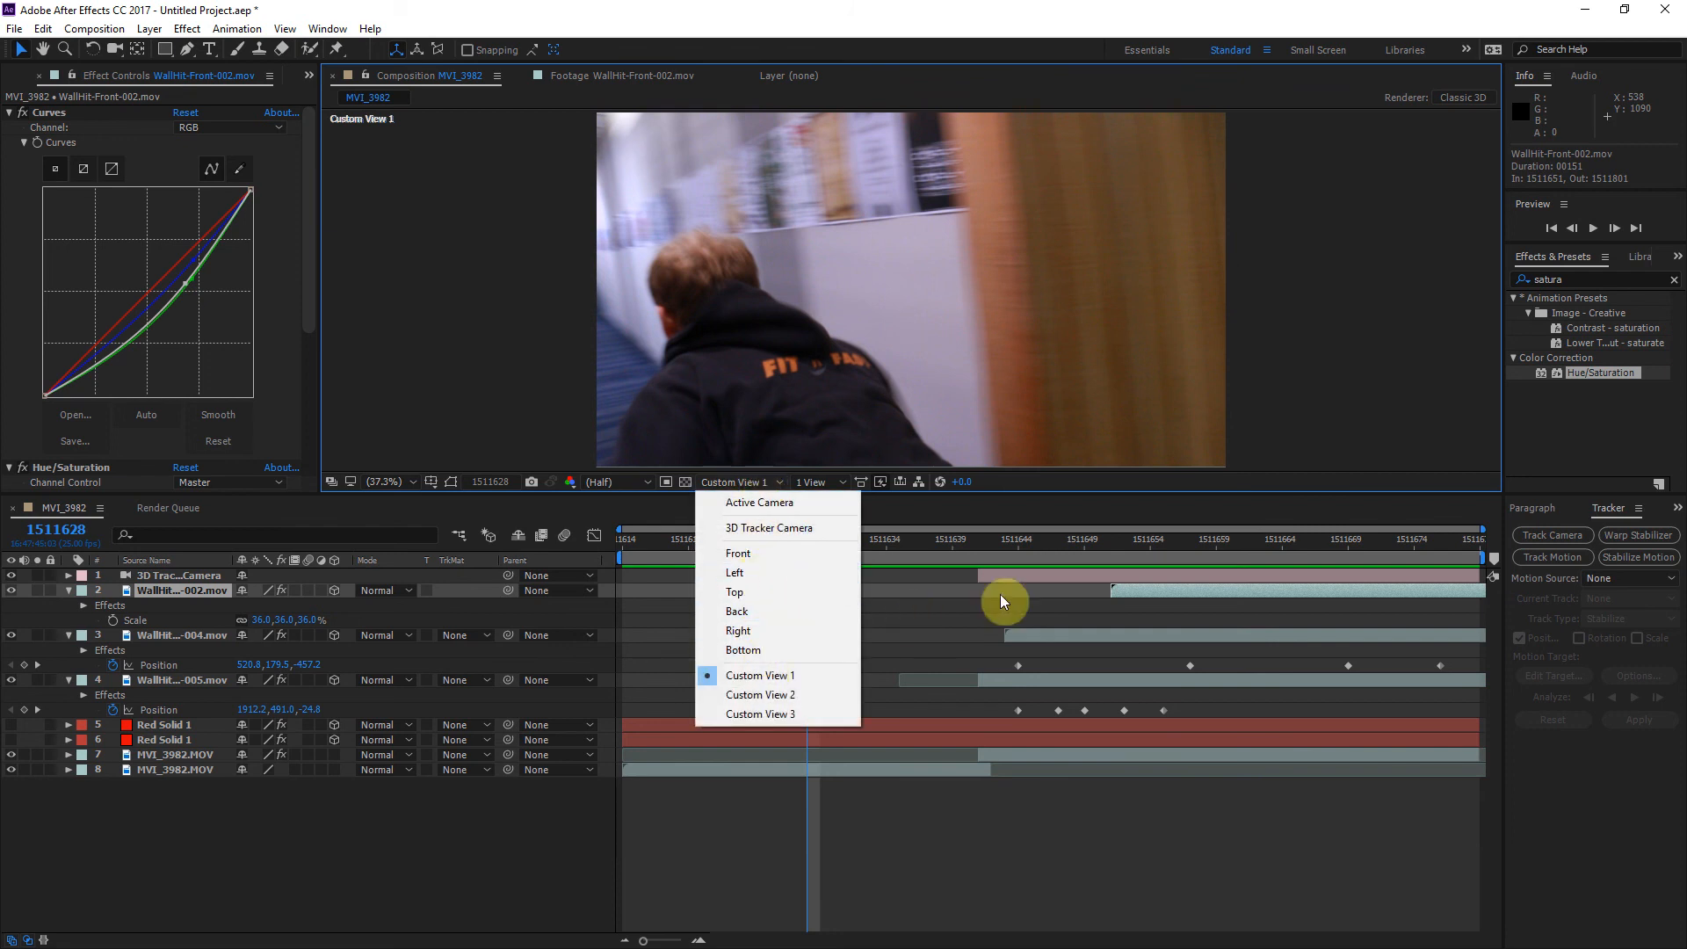
left_click(1052, 551)
left_click_drag(1051, 550, 956, 534)
left_click(1205, 462)
left_click(1222, 550)
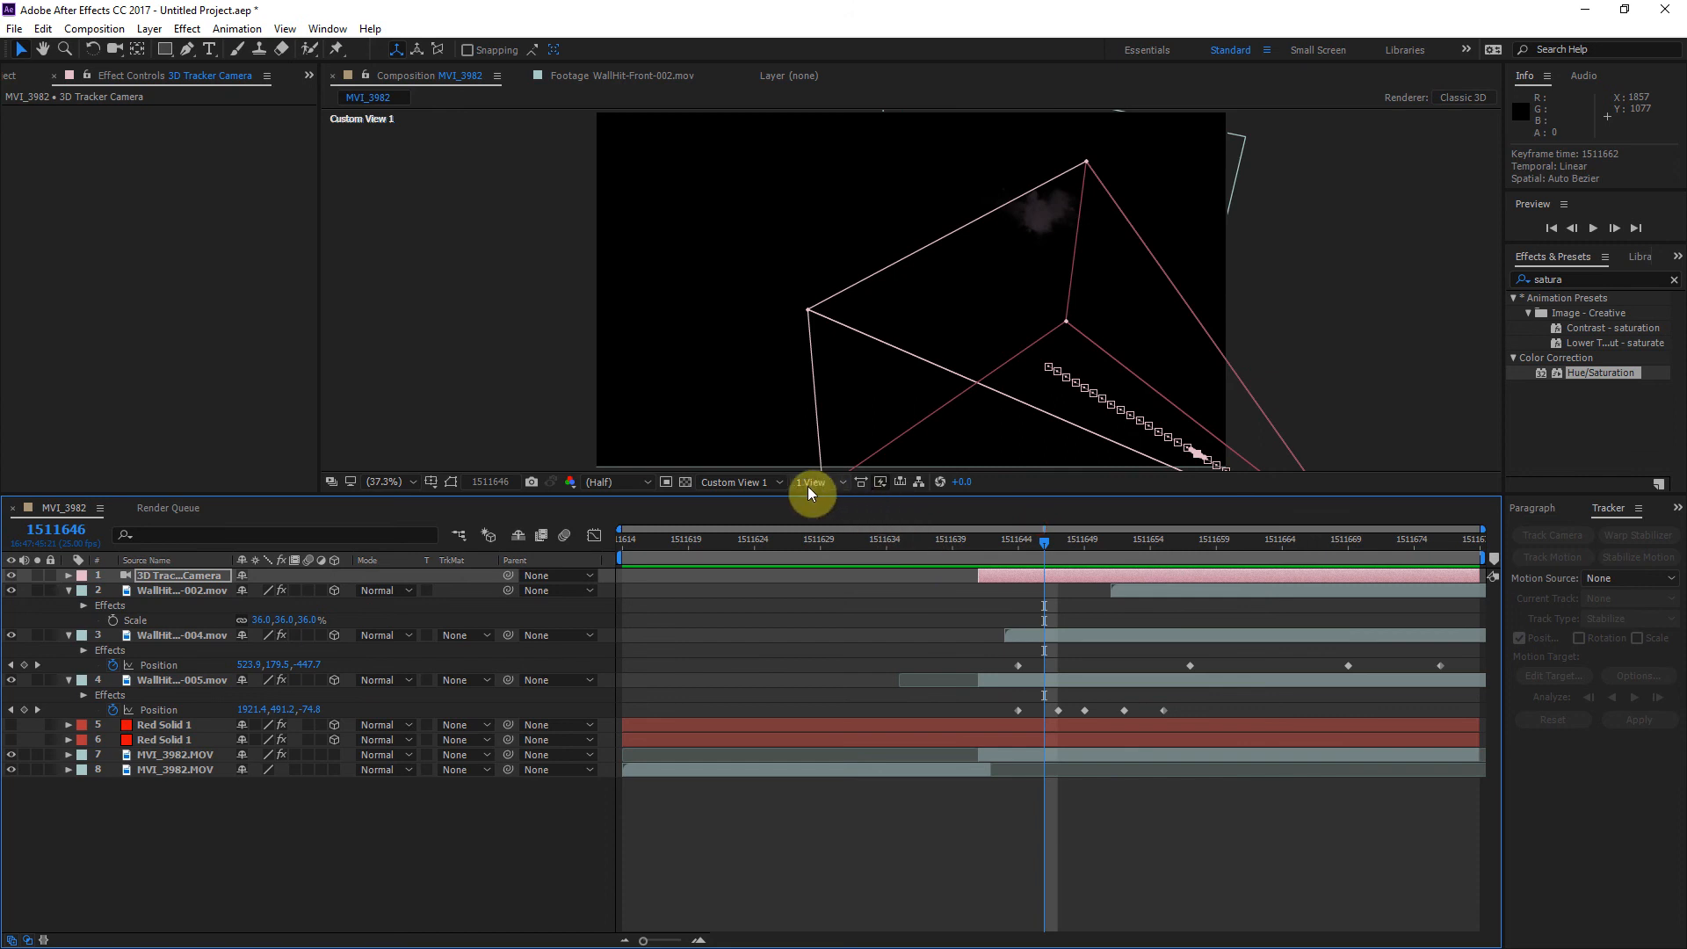
Step: View the tracker camera and hit layers from the Front and from the Top
left_click(756, 482)
left_click(761, 551)
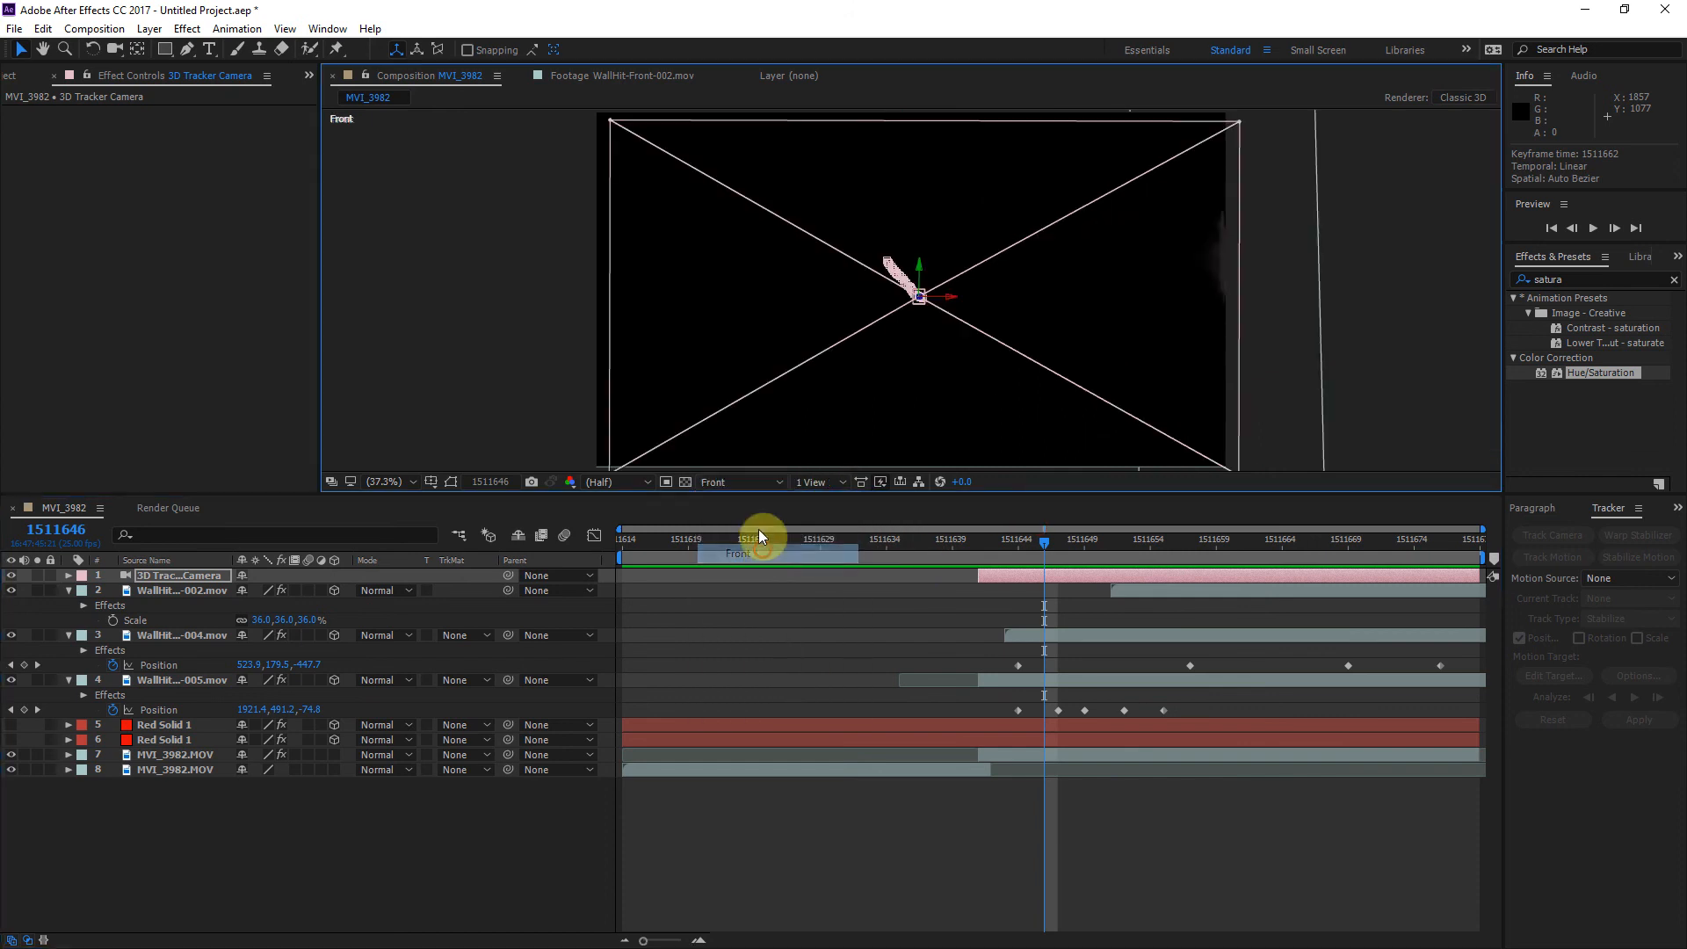
left_click(750, 484)
left_click(747, 596)
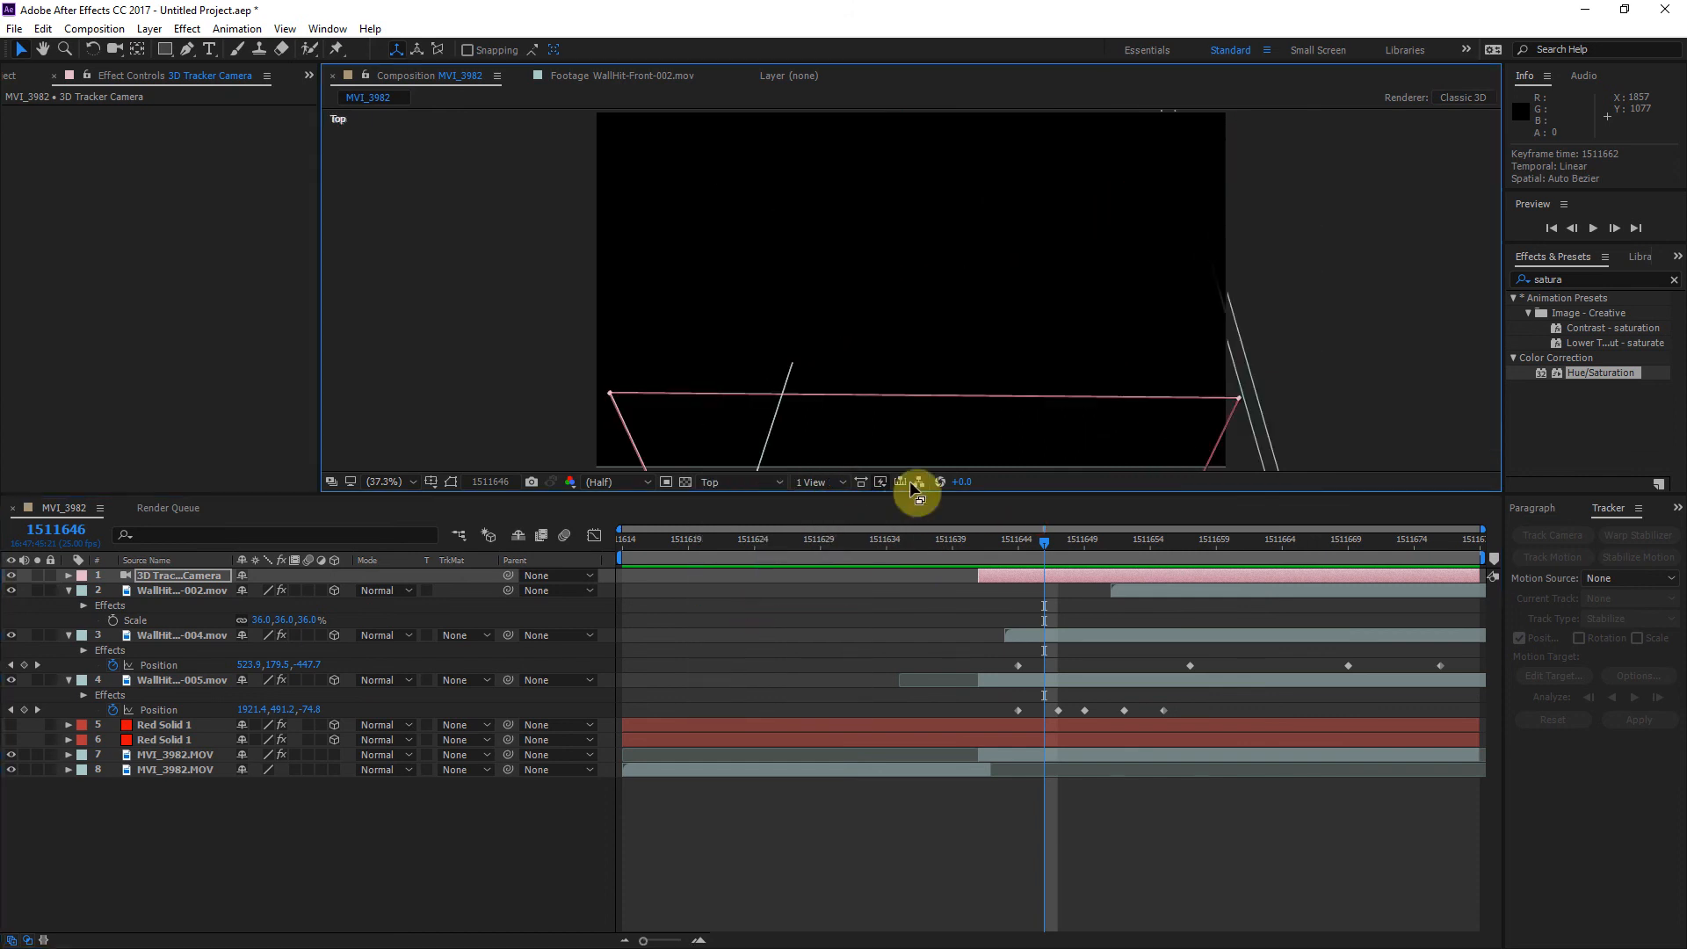
Step: Examine the enlarged Top view at 25% while stepping through frames to see how the camera and hit layers move
key("grave")
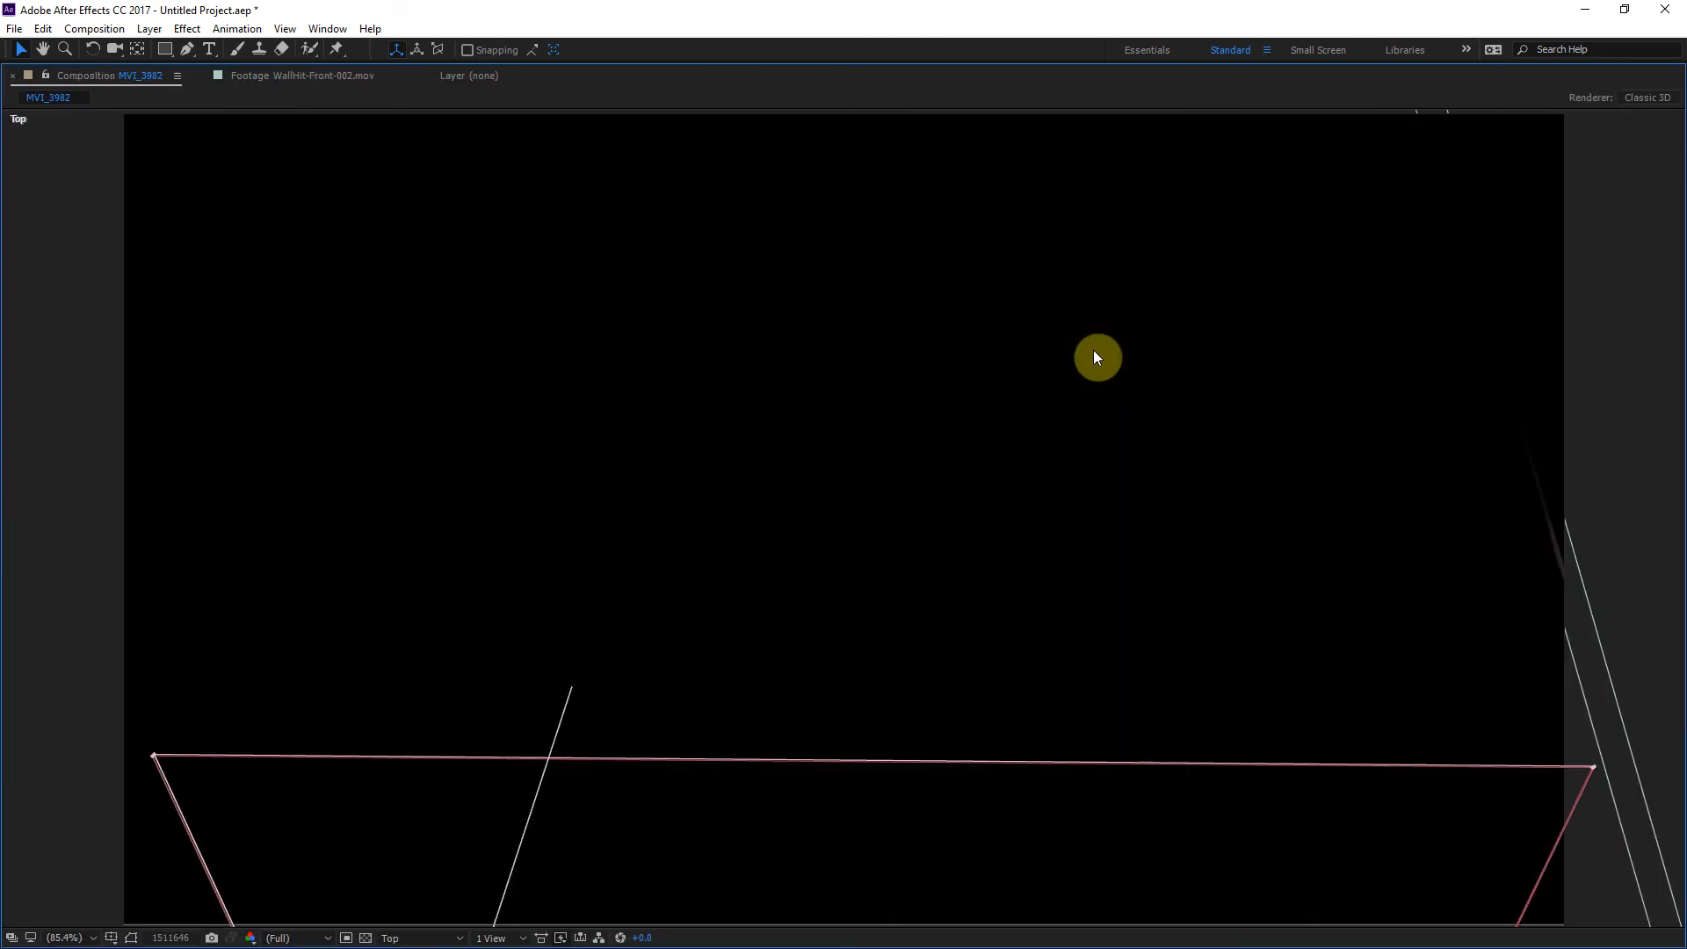
scroll(980, 431, "down", 3)
scroll(973, 442, "up", 1)
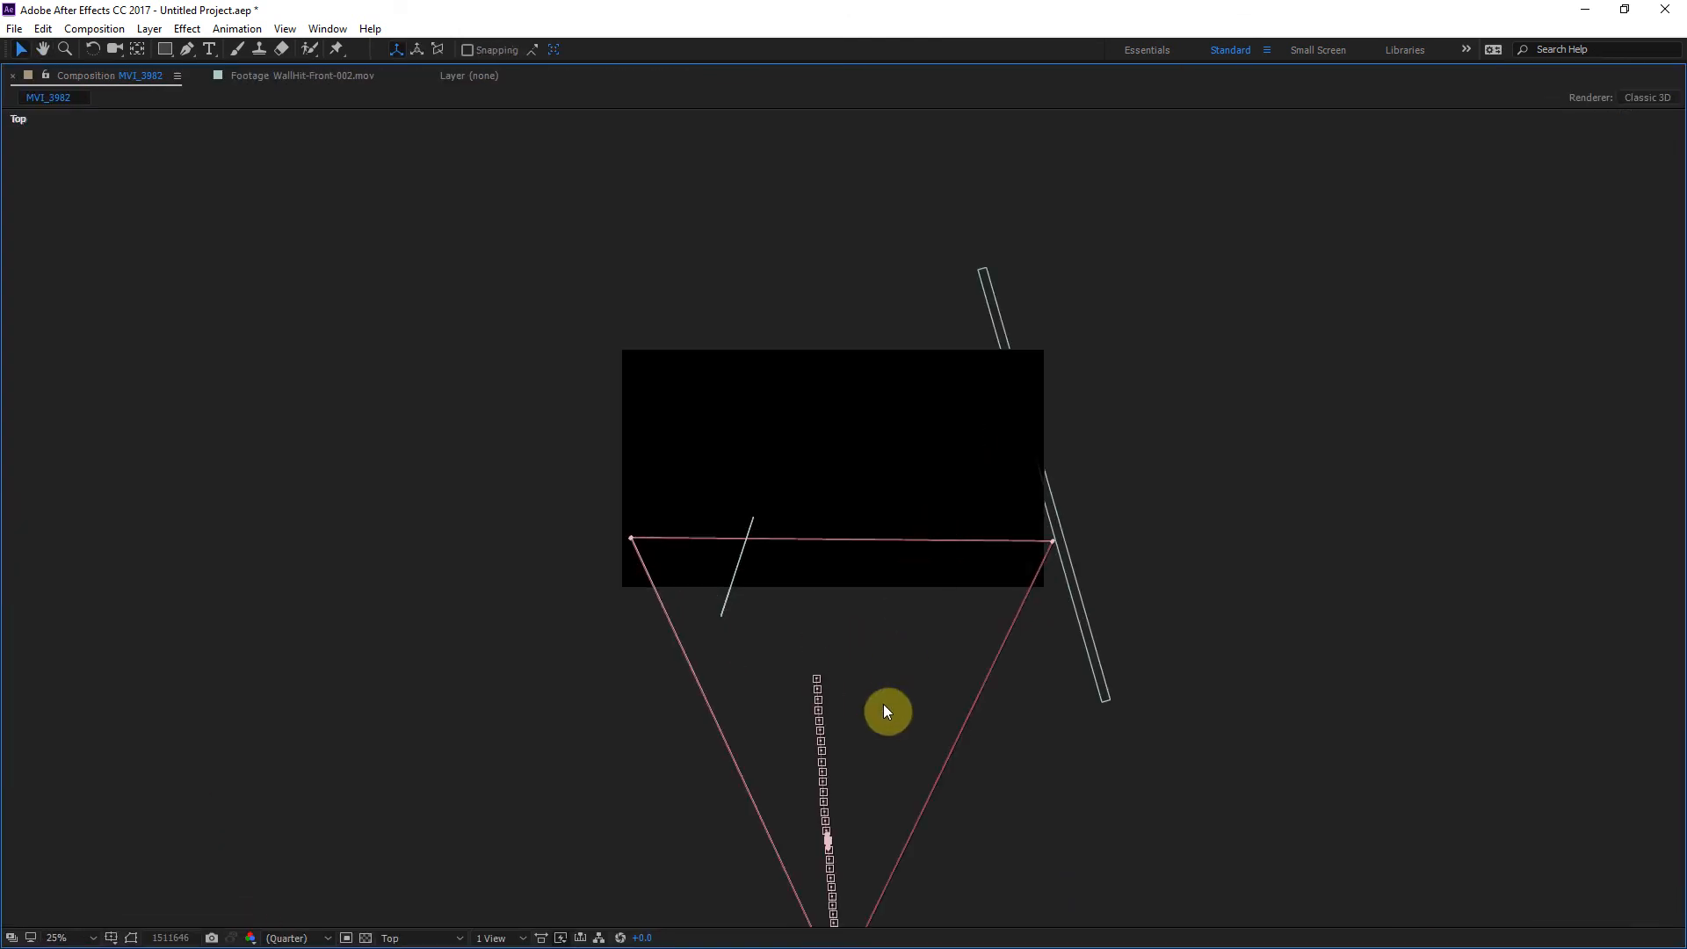
key("Page_Down")
key("Page_Down")
key("Page_Down")
key("Page_Down")
key("Page_Down")
key("Page_Down")
key("Page_Down")
key("Page_Down")
key("Page_Down")
key("Page_Down")
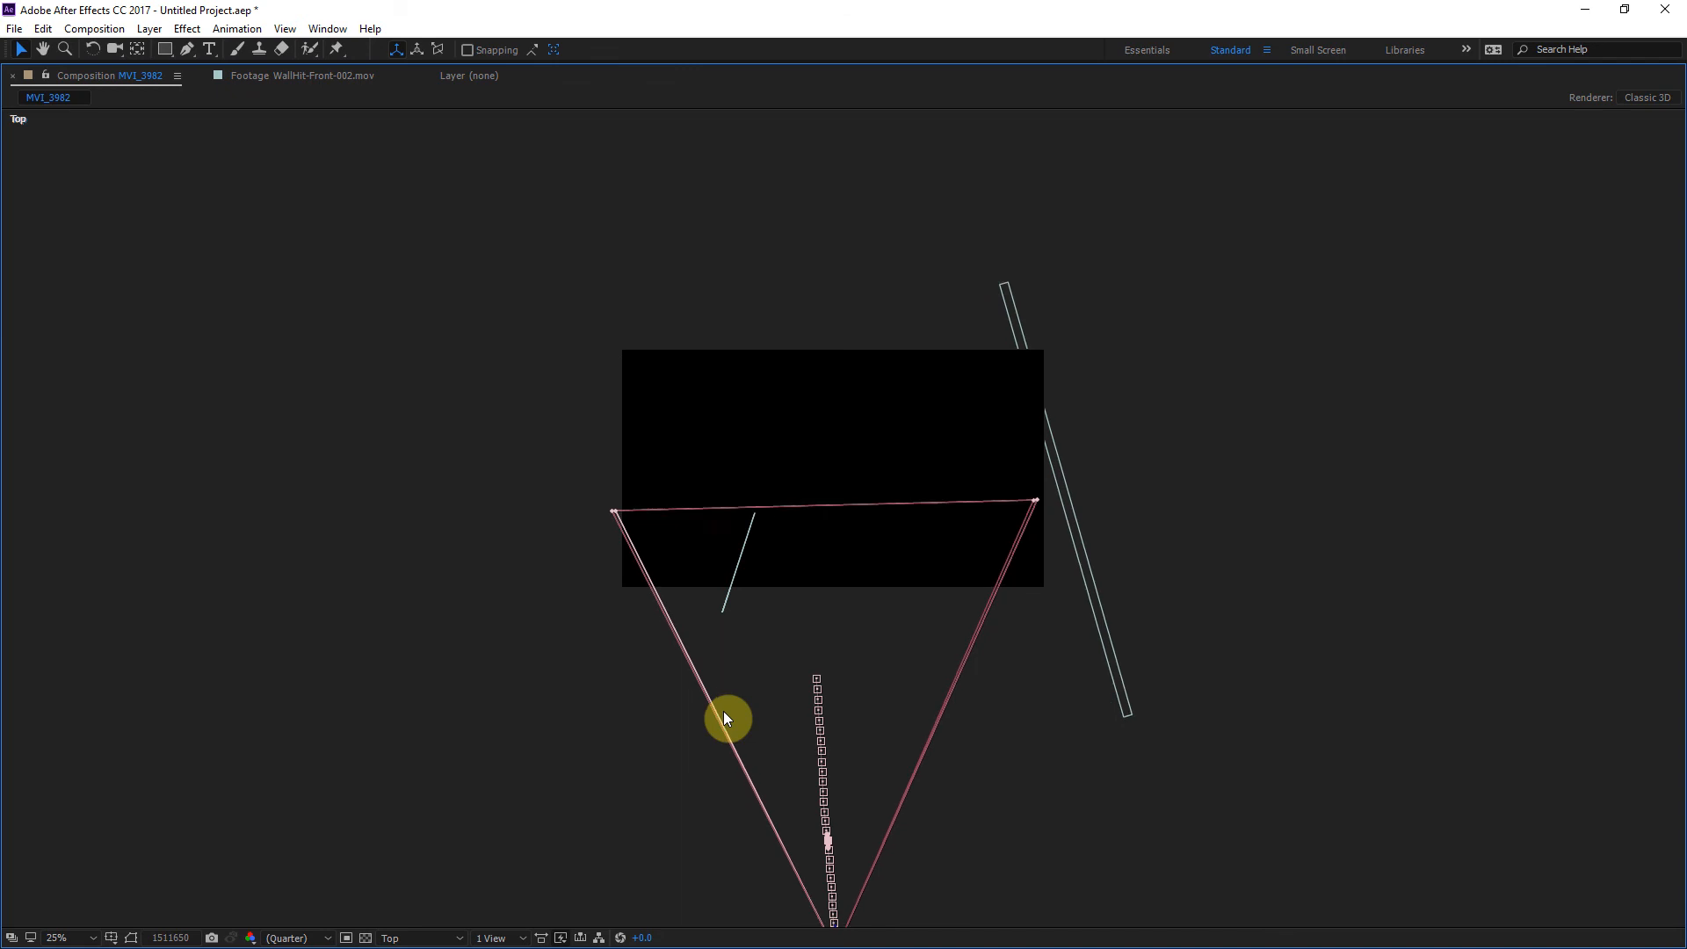
key("Page_Down")
key("Page_Down")
key("Page_Down")
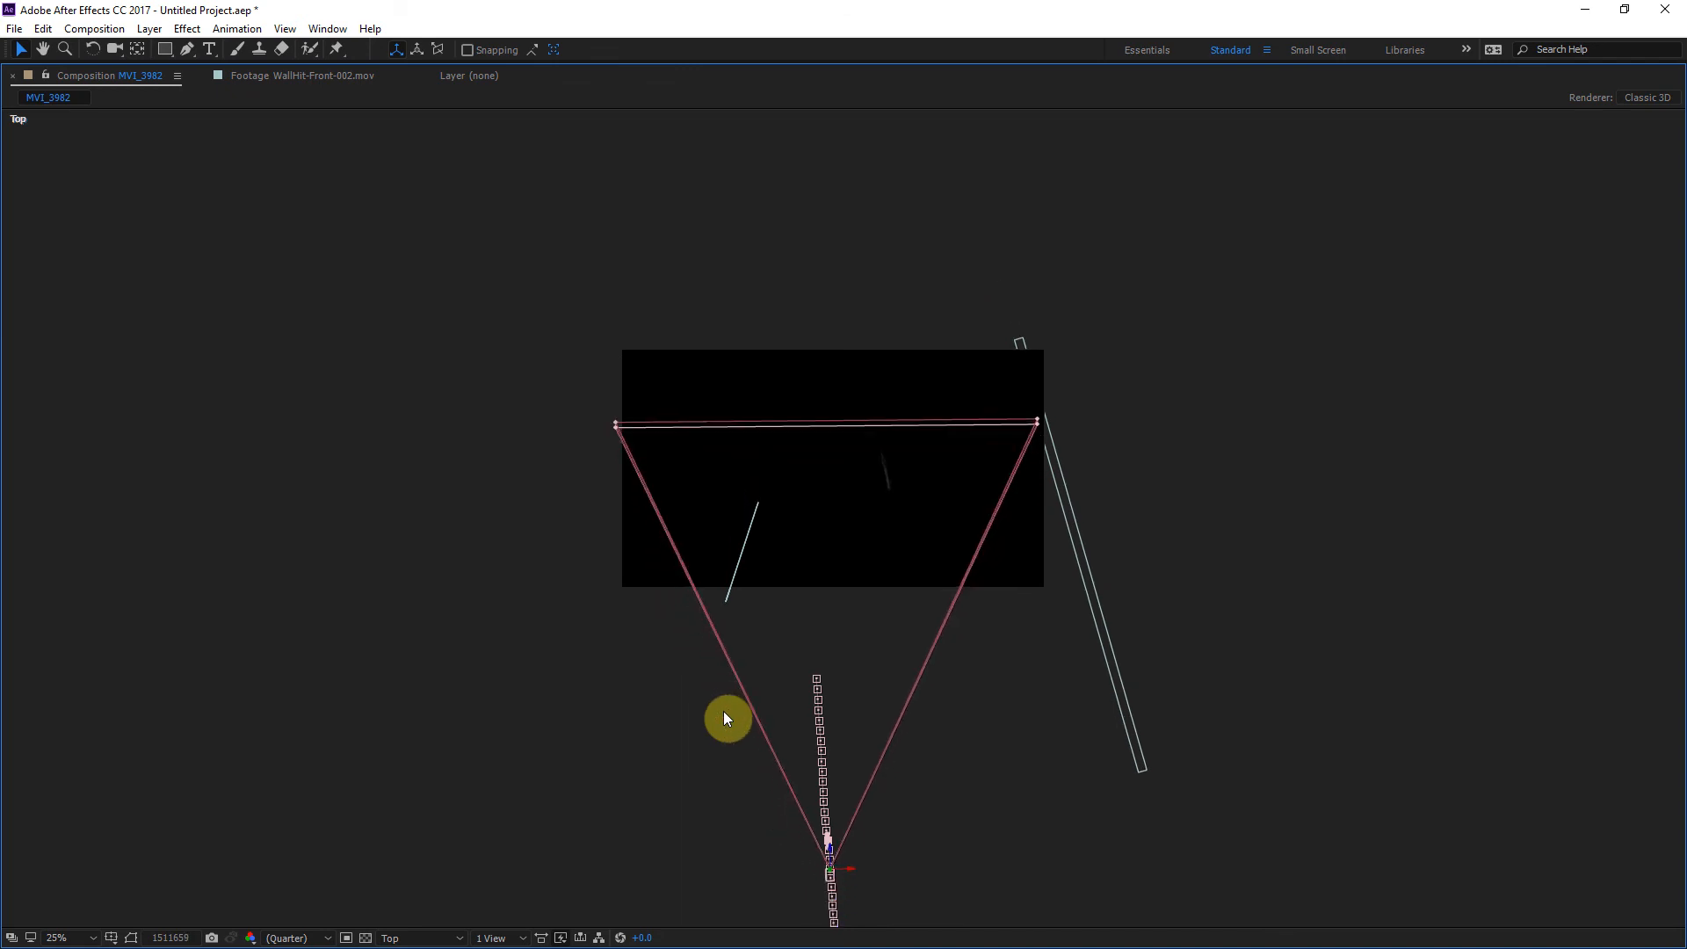
key("Page_Up")
key("Page_Up")
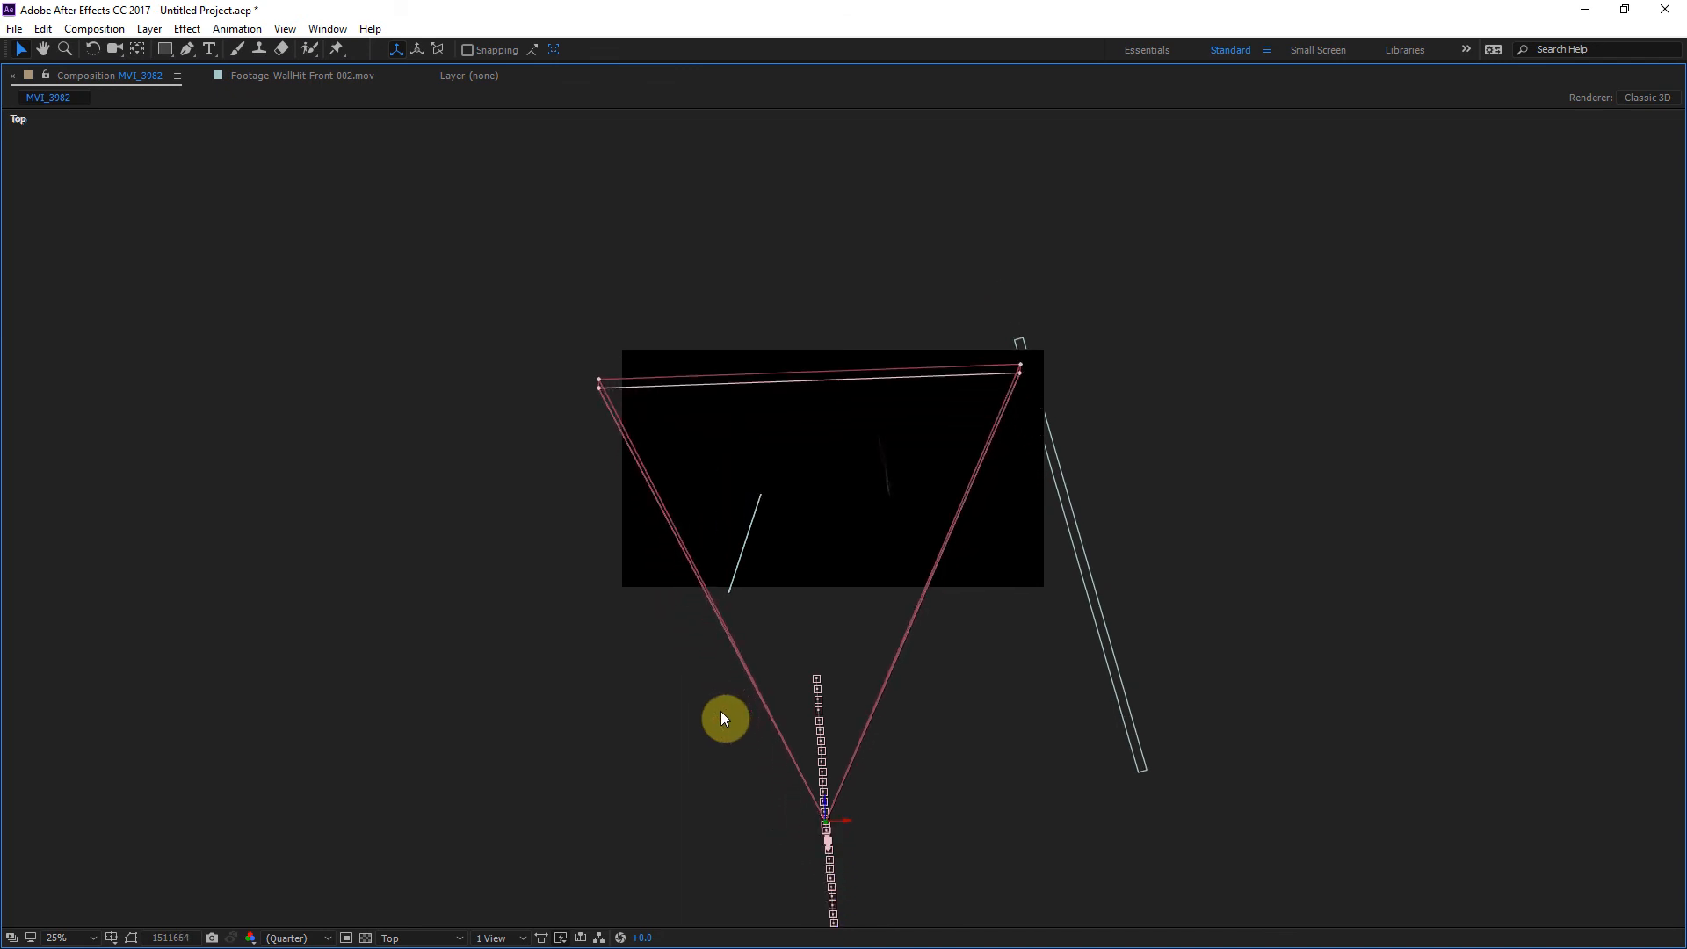
Step: Restore the normal viewer size, return to the Active Camera view and recentre the hallway image
key("grave")
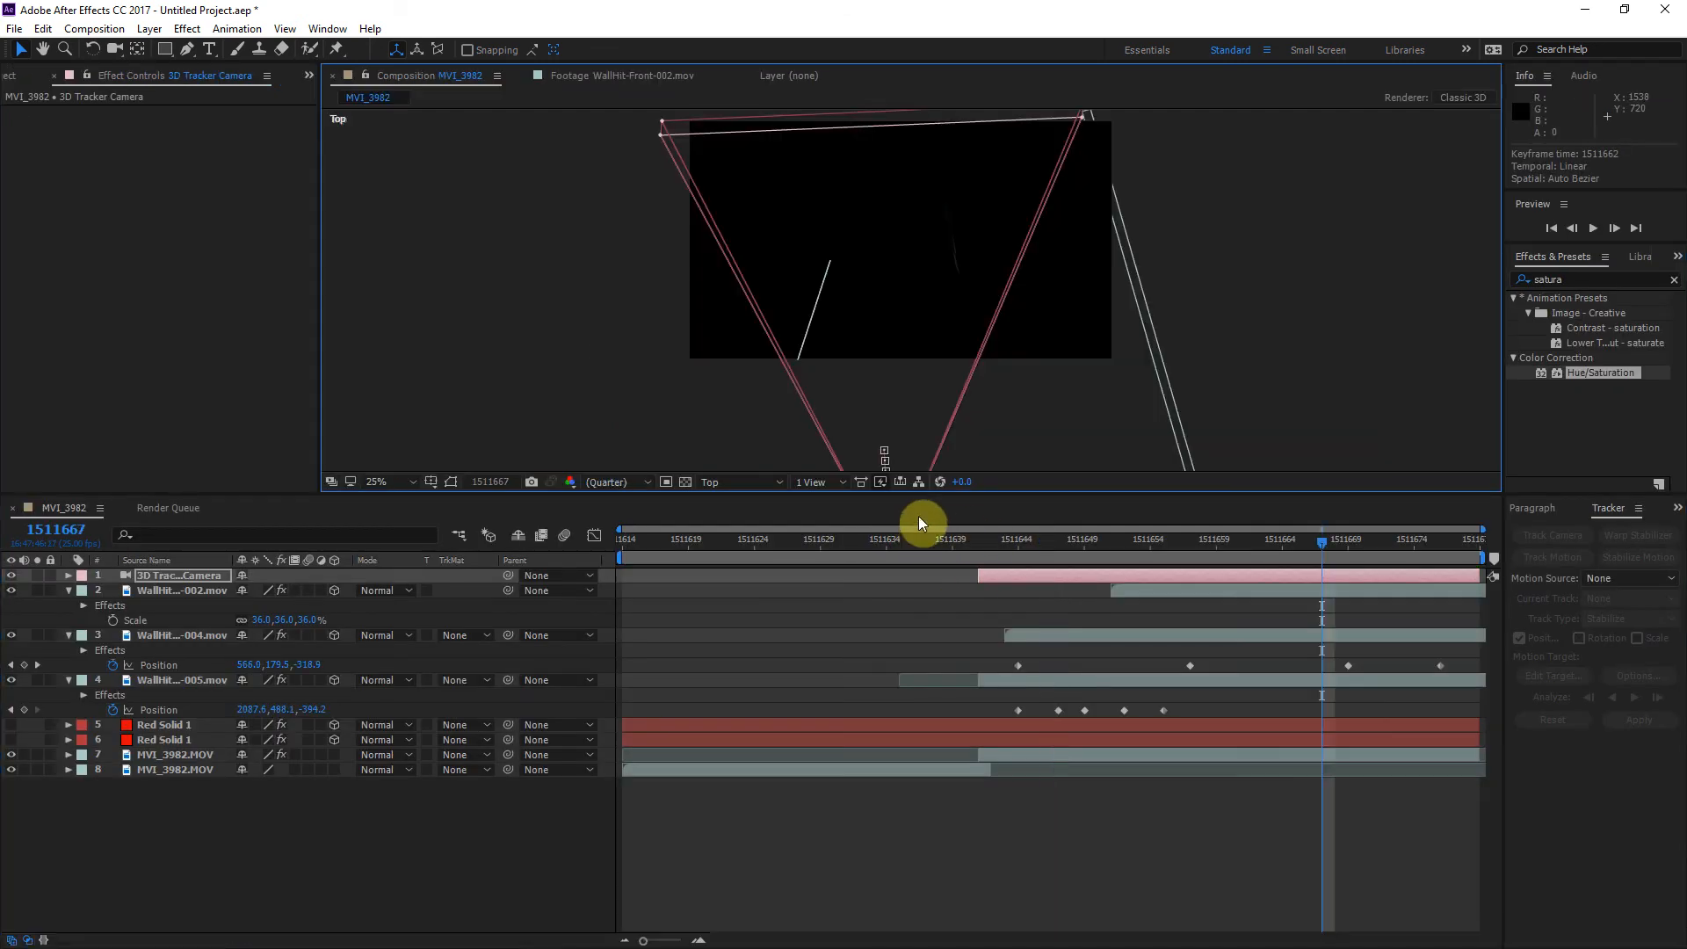
left_click(761, 480)
left_click(739, 501)
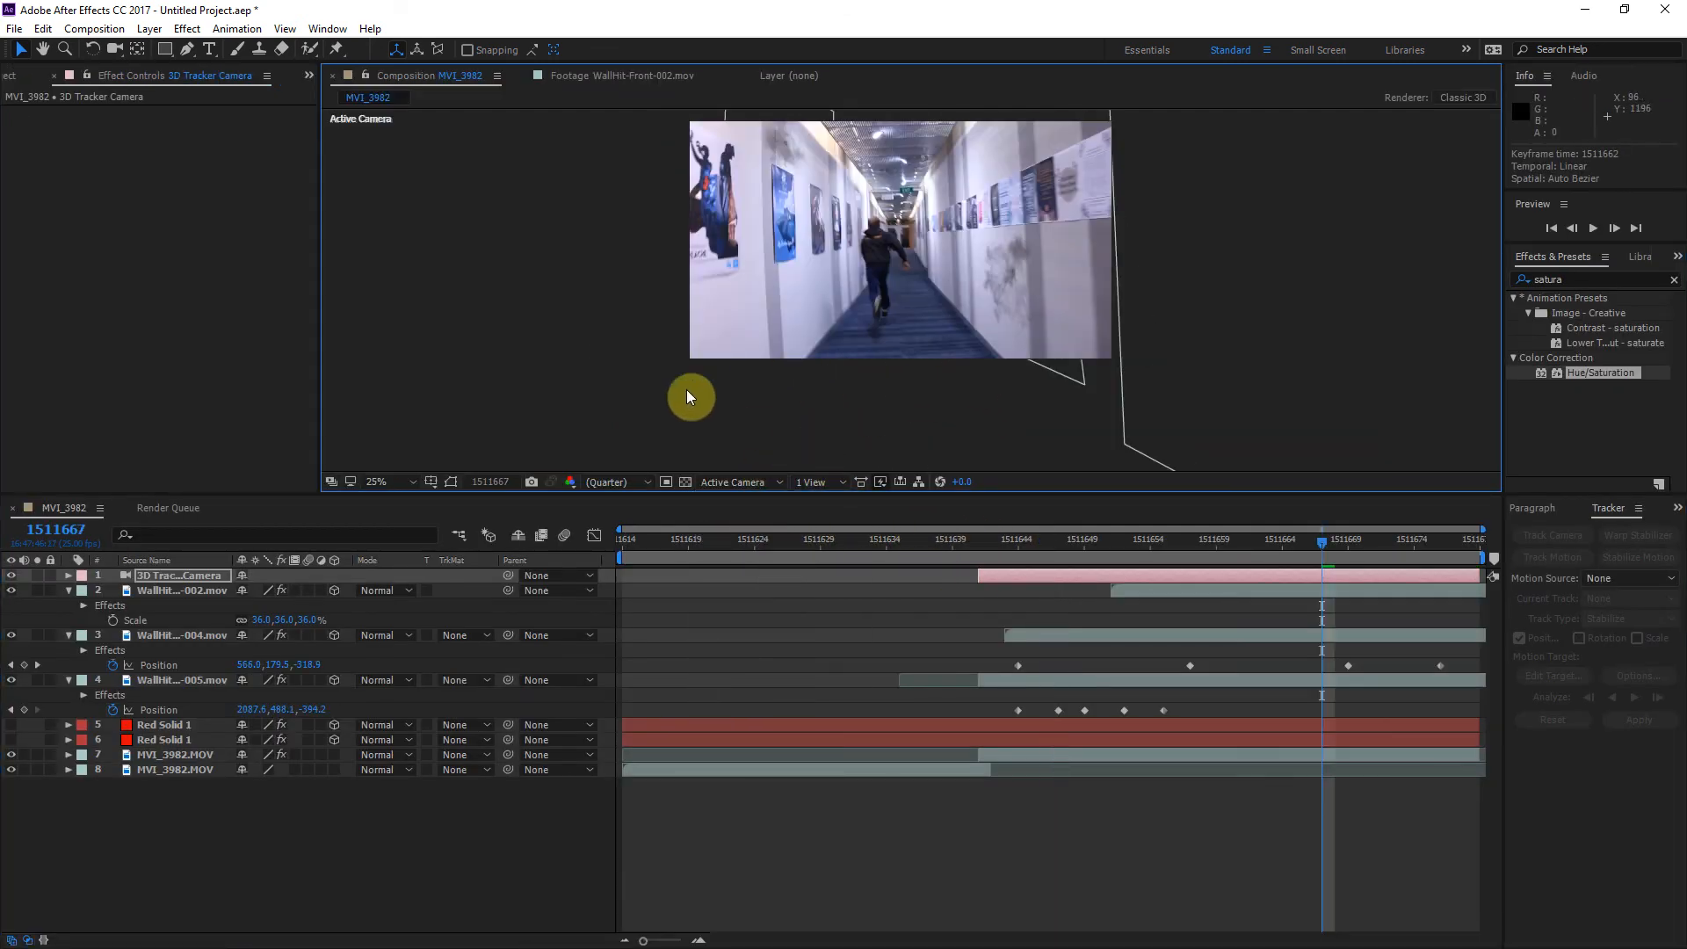
left_click_drag(579, 338, 550, 407)
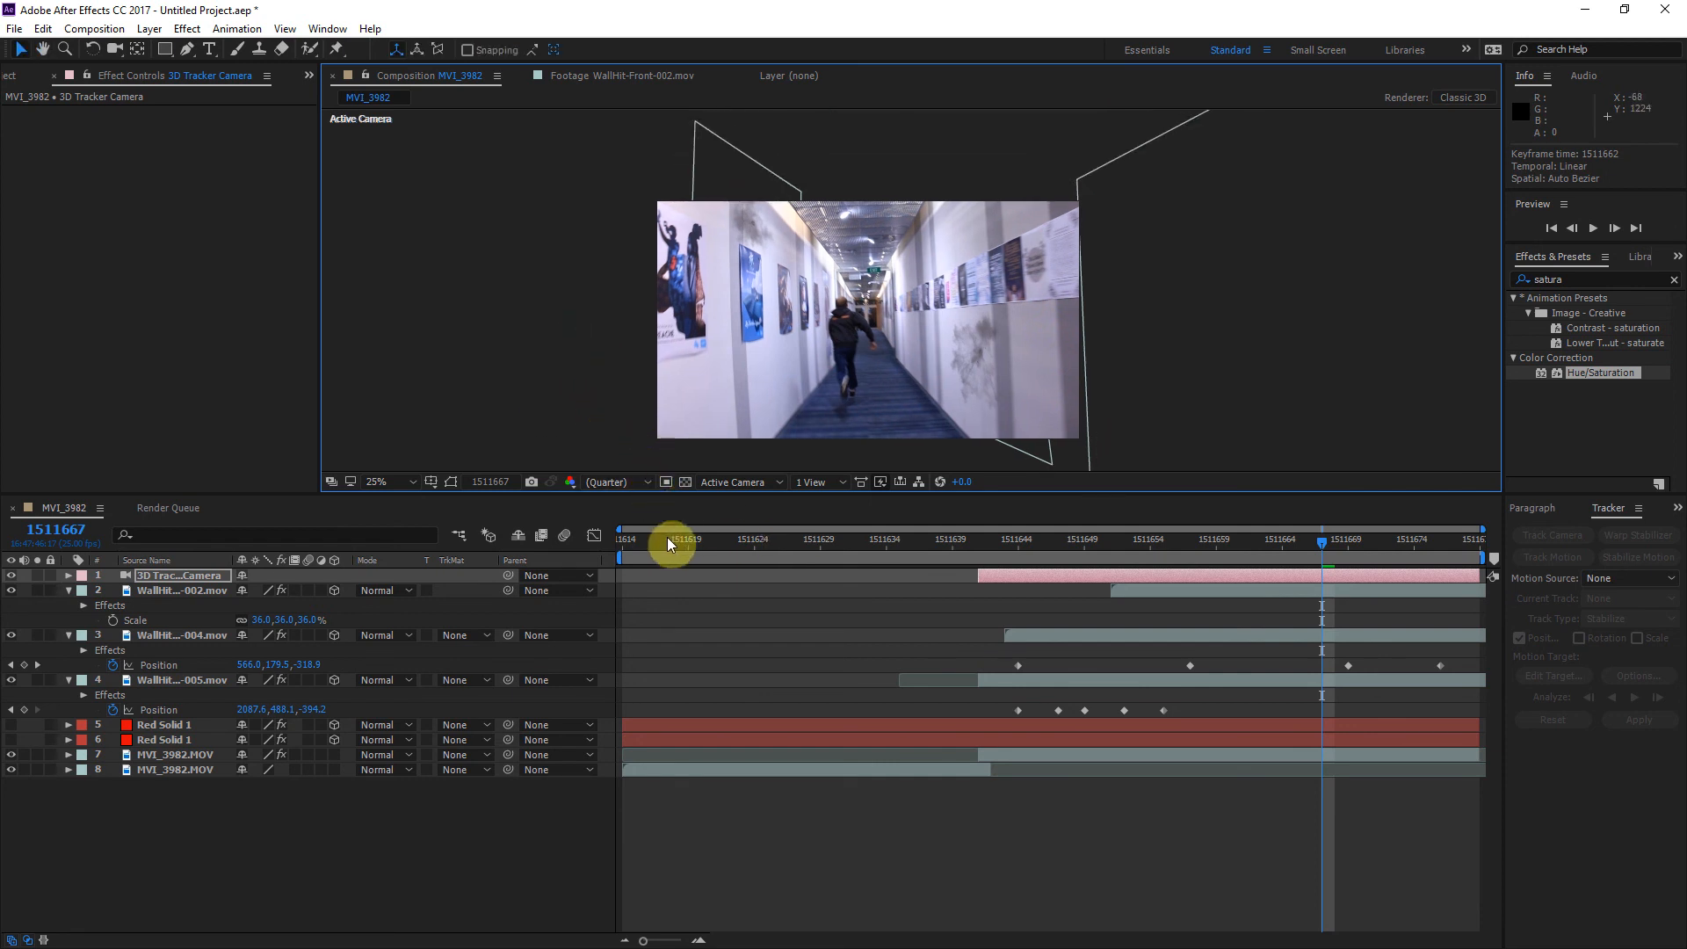